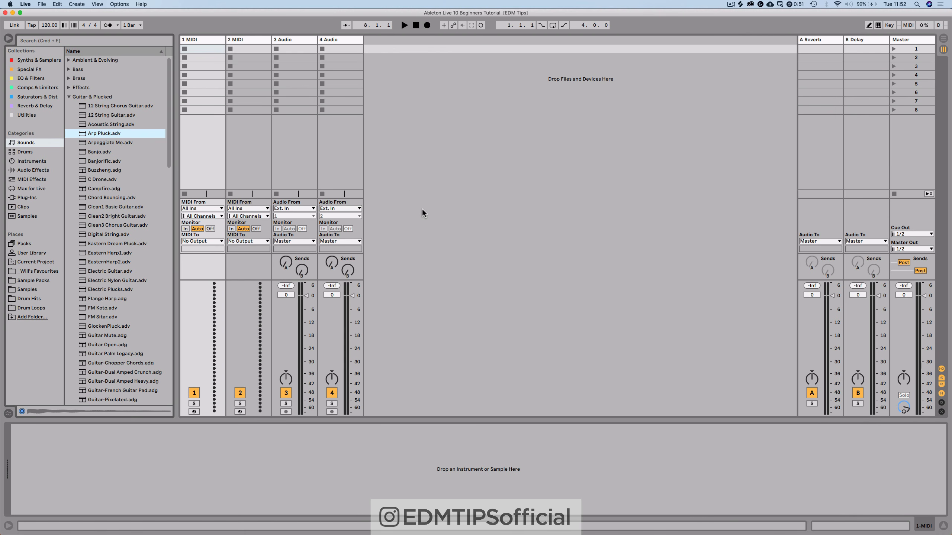
Switch back and forth between Session View and Arrangement View, finishing in Arrangement View.
left_click(349, 154)
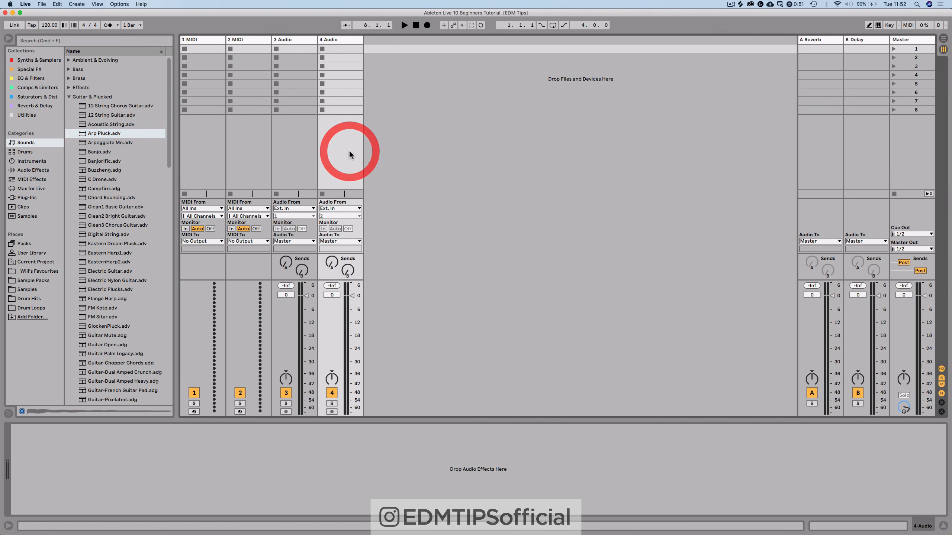
key("Tab")
key("Tab")
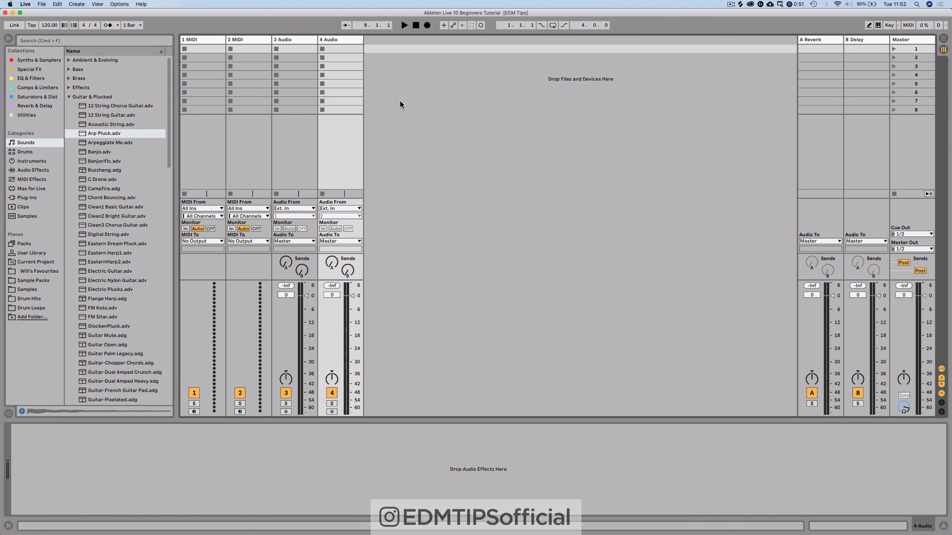
key("Tab")
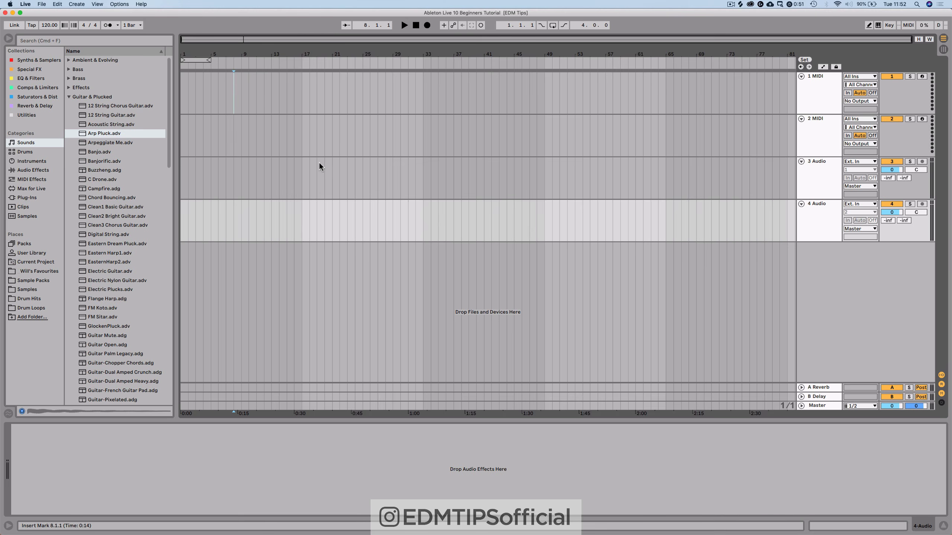
key("Tab")
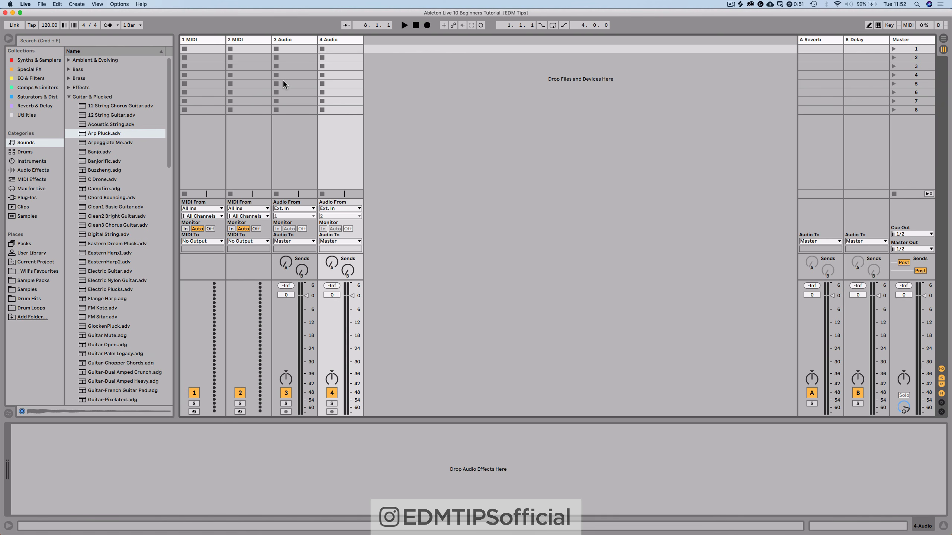
key("Tab")
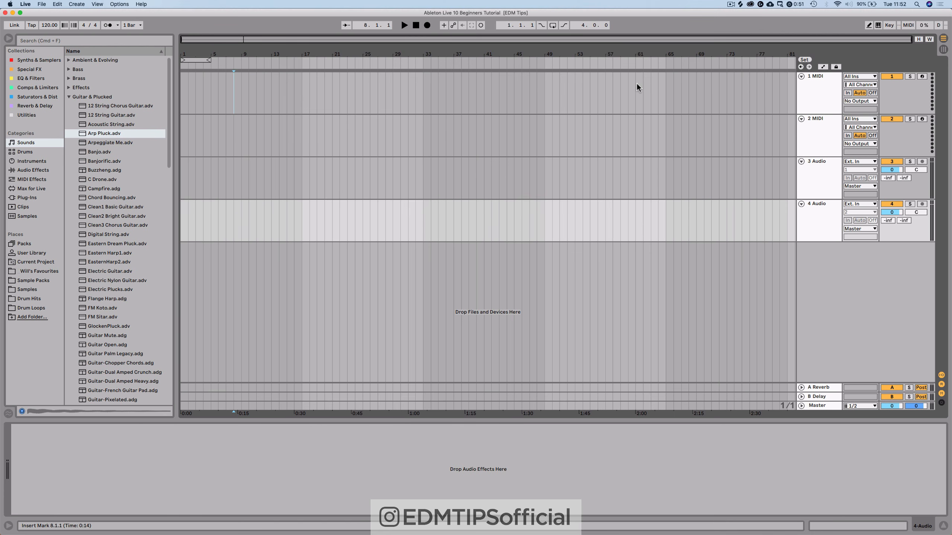
left_click(943, 38)
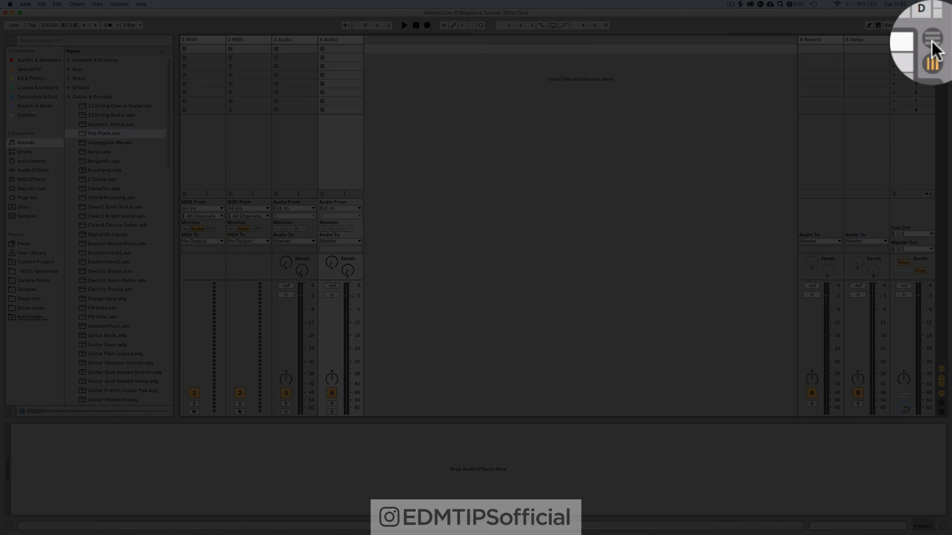
left_click(943, 49)
left_click(936, 48)
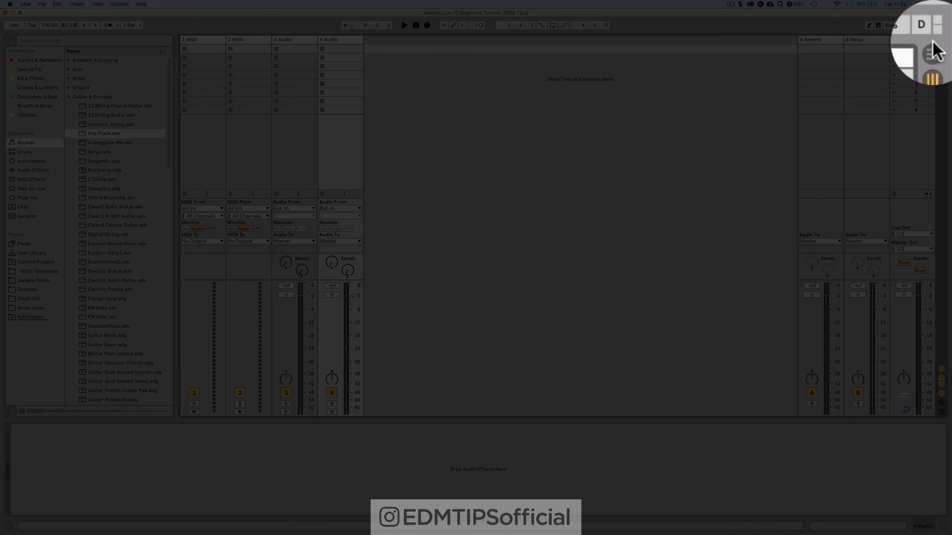
left_click(931, 43)
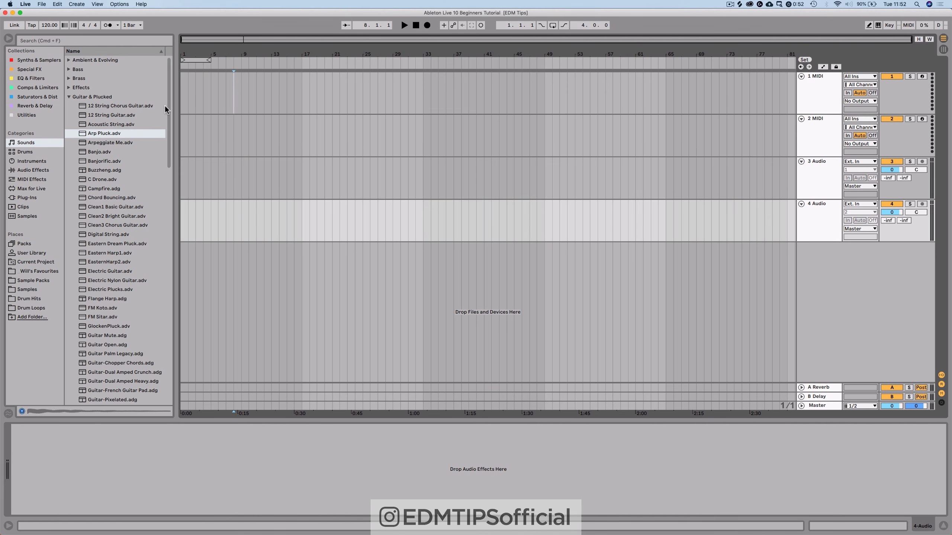
Select bars 1 to 17 on the 1 MIDI track, then place the insert marker near the timeline's start and play.
left_click_drag(183, 105, 302, 104)
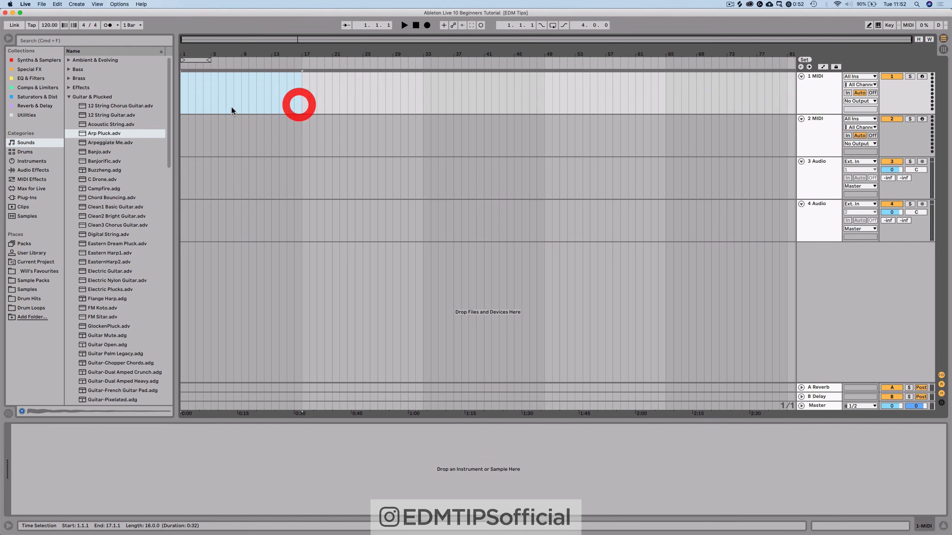
left_click(184, 106)
key("space")
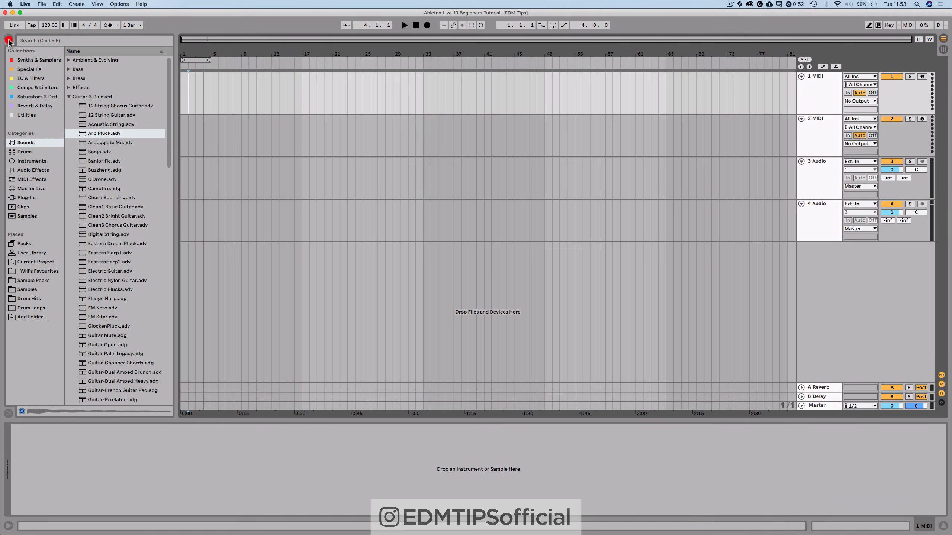
Hide and show the browser repeatedly, leaving it visible.
left_click(9, 40)
left_click(9, 40)
left_click(9, 40)
left_click(9, 41)
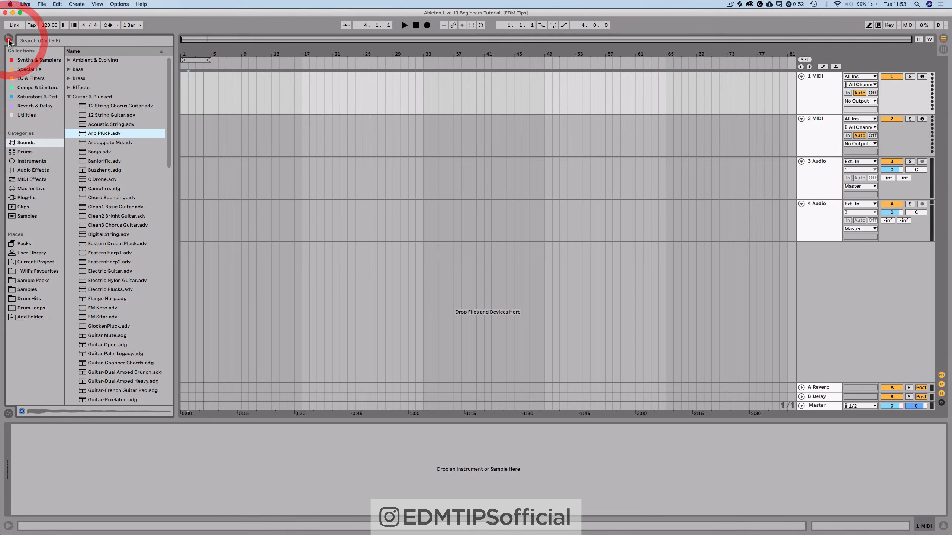
left_click(9, 40)
left_click(9, 40)
Switch to Session View and collapse the Guitar & Plucked folder in the browser's Sounds category.
key("Tab")
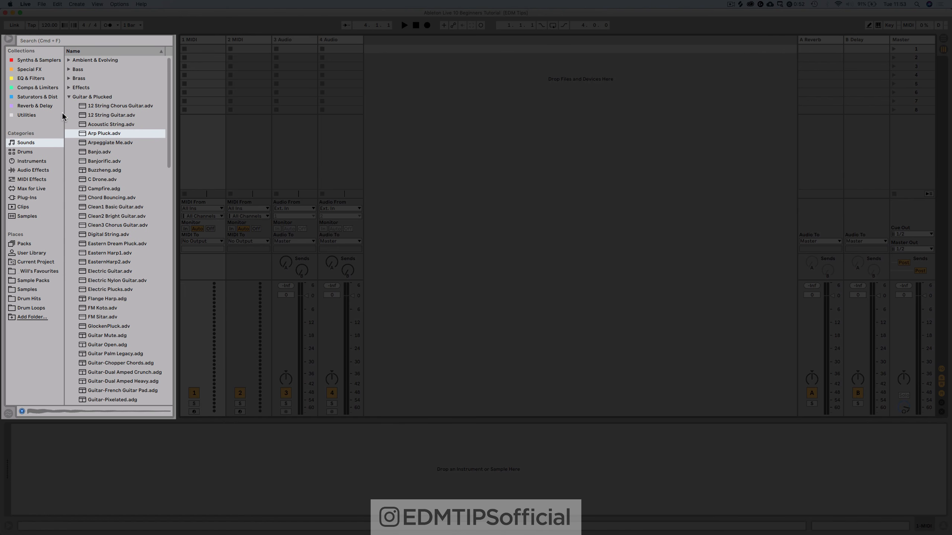
left_click(68, 96)
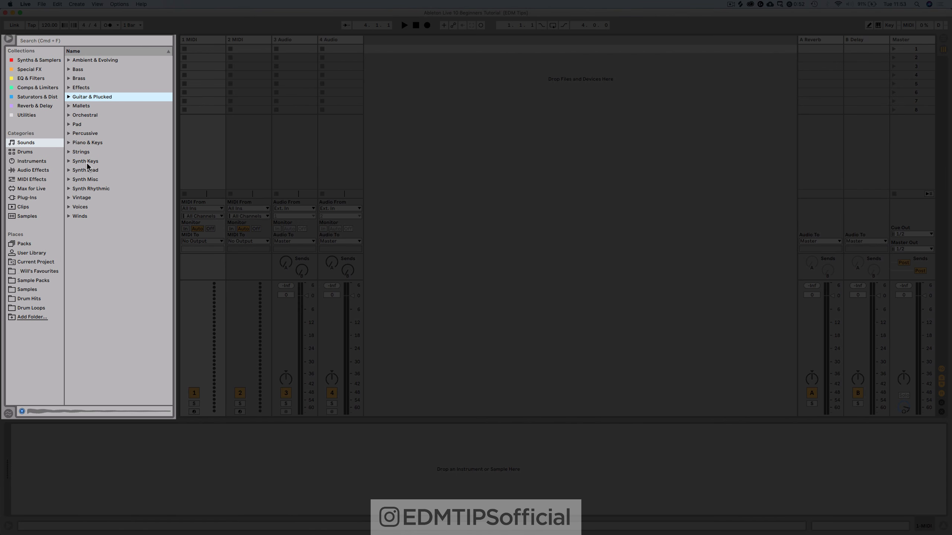
left_click(50, 439)
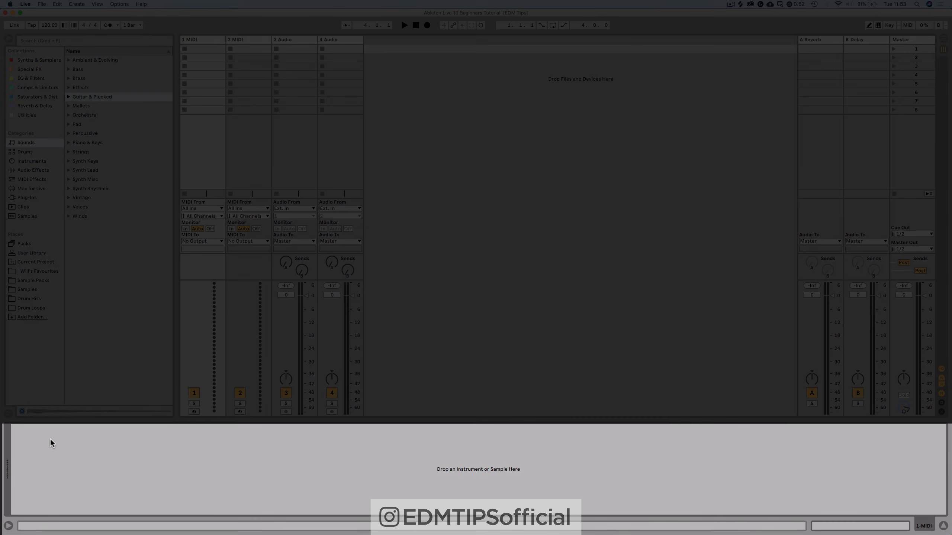
left_click(51, 439)
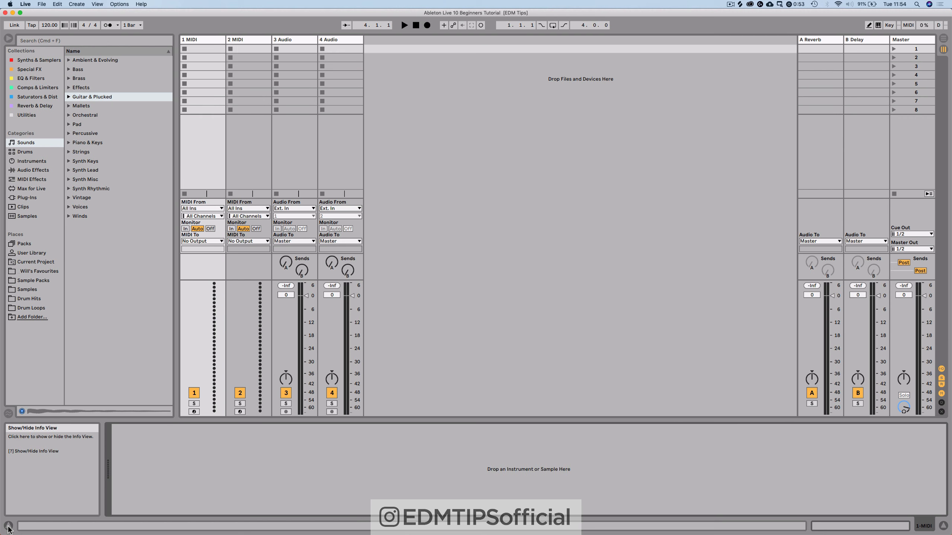
Show and hide the Info View, leaving it hidden.
left_click(8, 526)
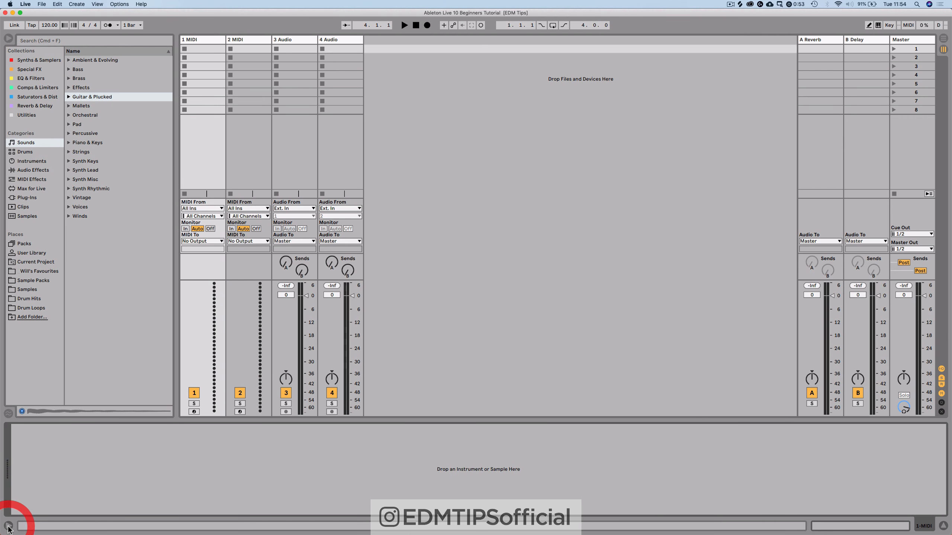
left_click(8, 526)
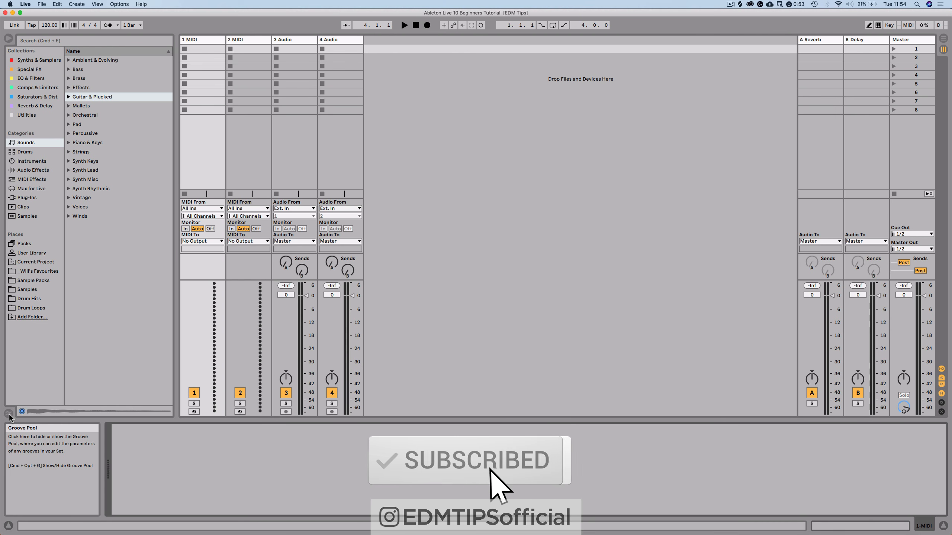
left_click(8, 527)
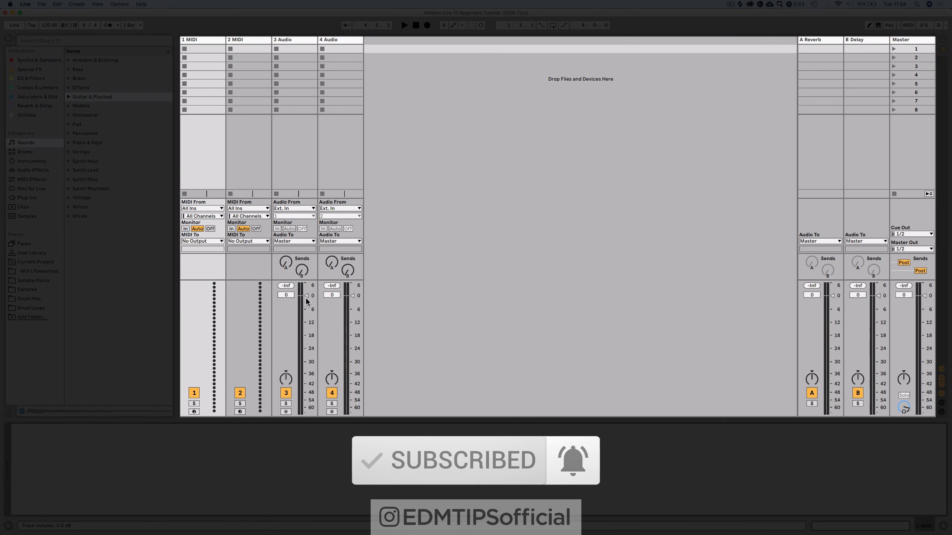
Lower the 3 Audio track's volume to -17.7 dB, then reset it to its default.
left_click_drag(305, 298, 306, 335)
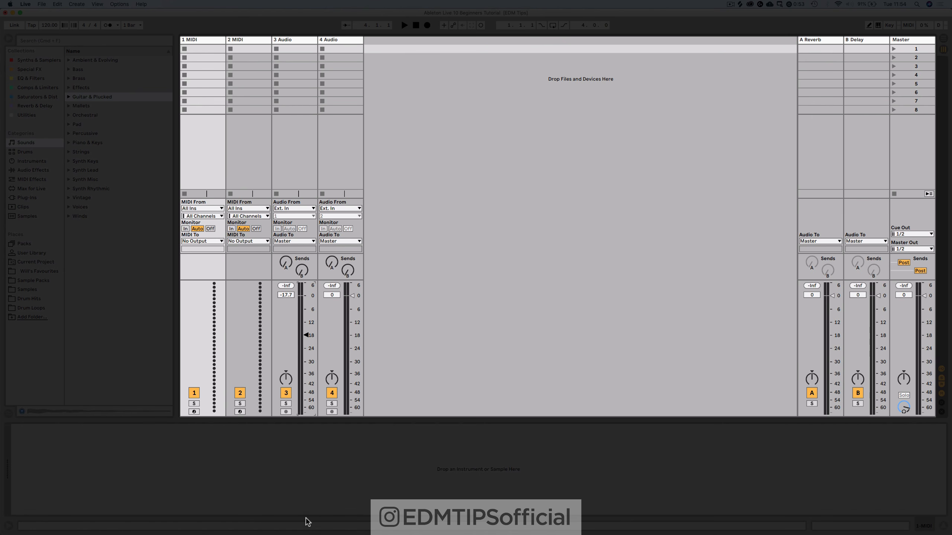
key("Delete")
Inspect the A Reverb and B Delay return tracks and try send A on the 3 Audio and 4 Audio tracks.
mouse_move(286, 264)
left_mouse_down()
mouse_move(286, 213)
mouse_move(286, 264)
left_mouse_up()
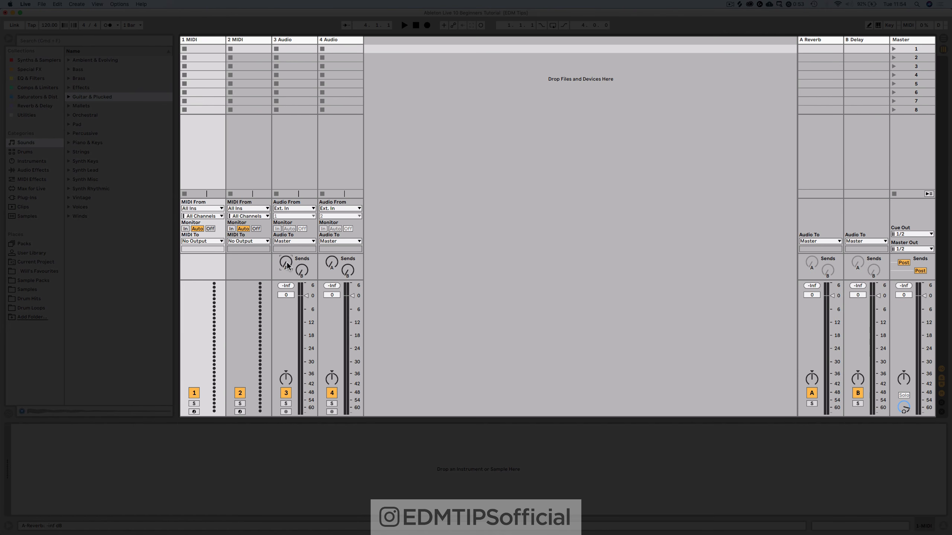
left_click(814, 39)
left_click(860, 40)
left_click(821, 40)
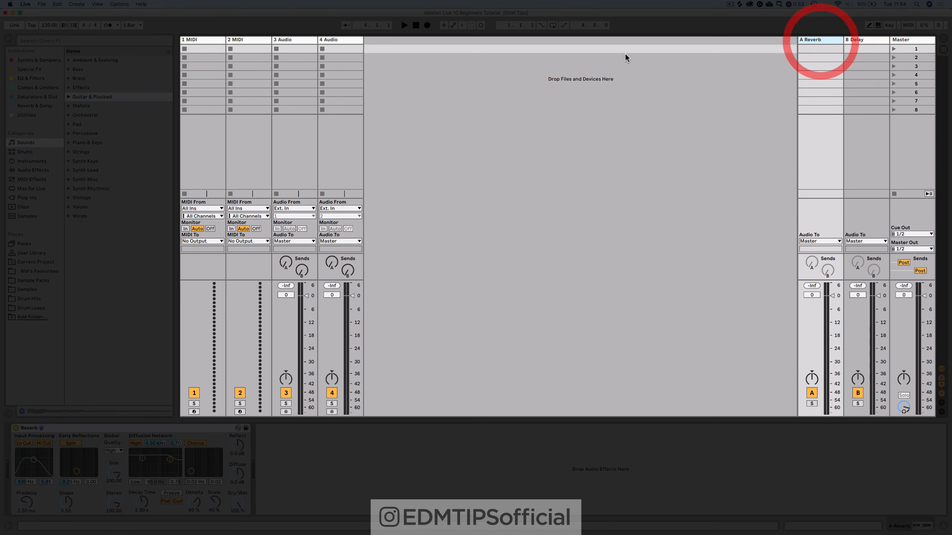
left_click(285, 262)
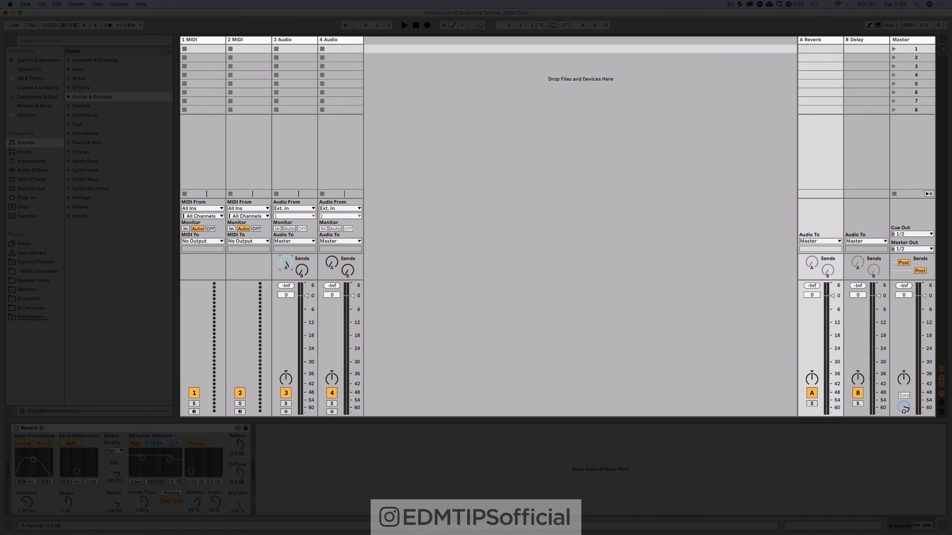
left_click(331, 262)
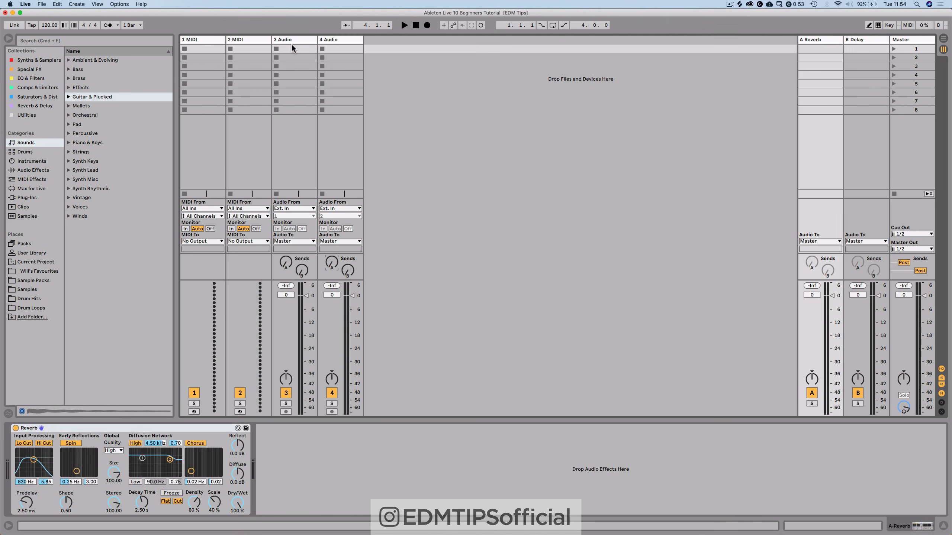
Select the 4 Audio, 3 Audio and Master tracks in turn and try lowering the Master volume.
left_click(292, 41)
left_click(330, 39)
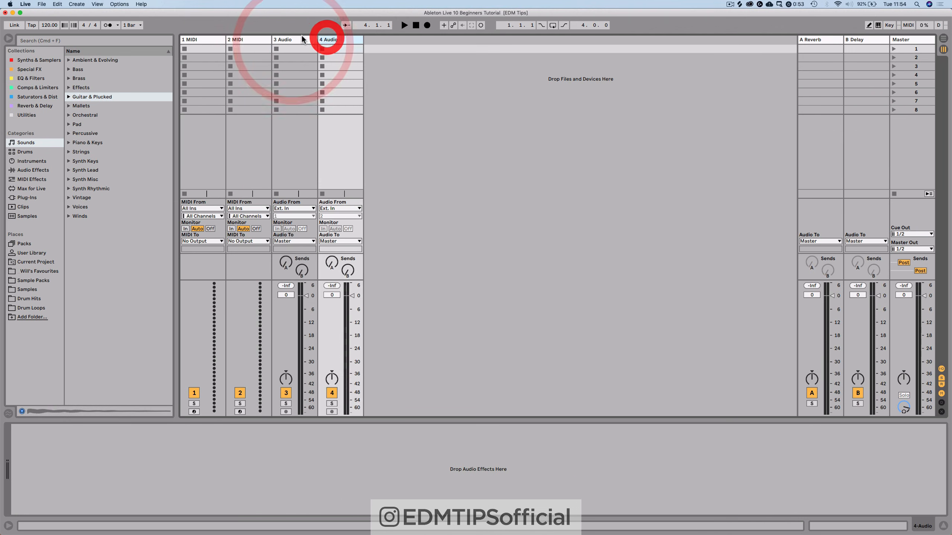
left_click(302, 40)
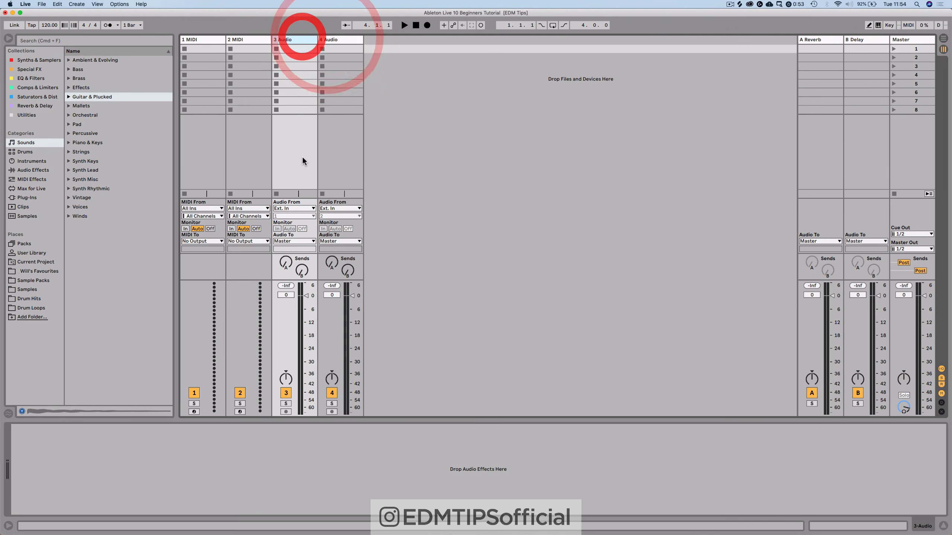
left_click(905, 39)
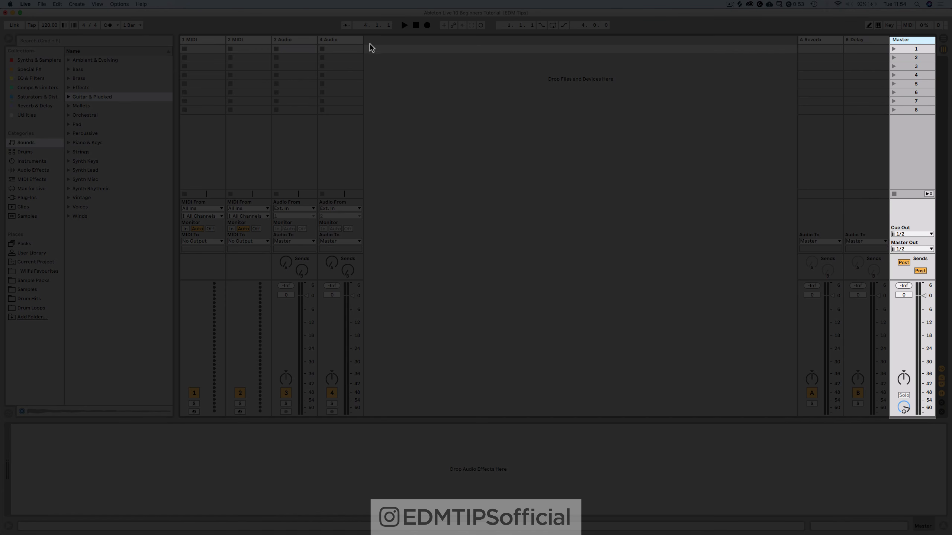
left_click(914, 39)
left_click_drag(923, 296, 924, 309)
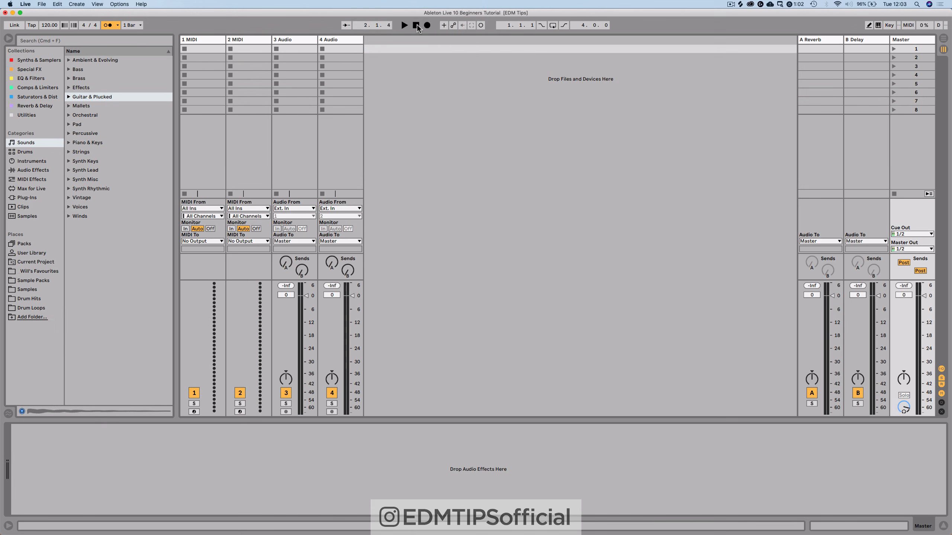
Start and stop playback with the metronome on, and set the song tempo to 125 BPM.
left_click(417, 26)
key("space")
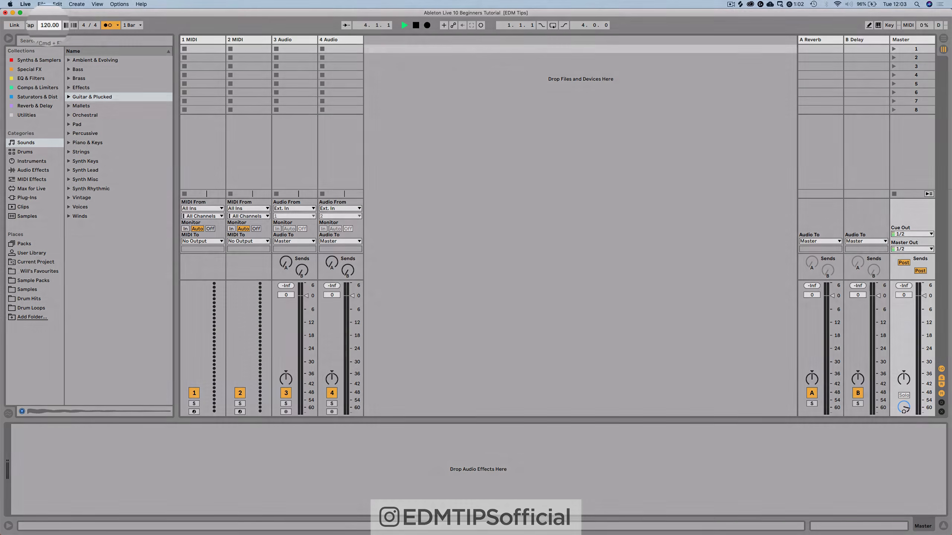
mouse_move(49, 25)
left_mouse_down()
mouse_move(49, 2)
mouse_move(49, 32)
left_mouse_up()
key("space")
double_click(47, 25)
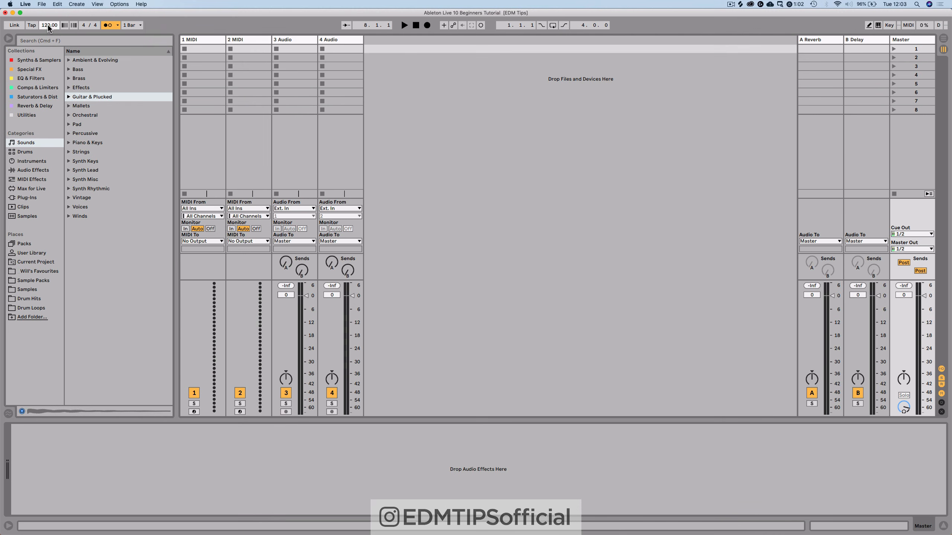
type("1")
Review the metronome's count-in, sound and rhythm options and try toggling record arm on the 4 Audio track.
left_click(118, 26)
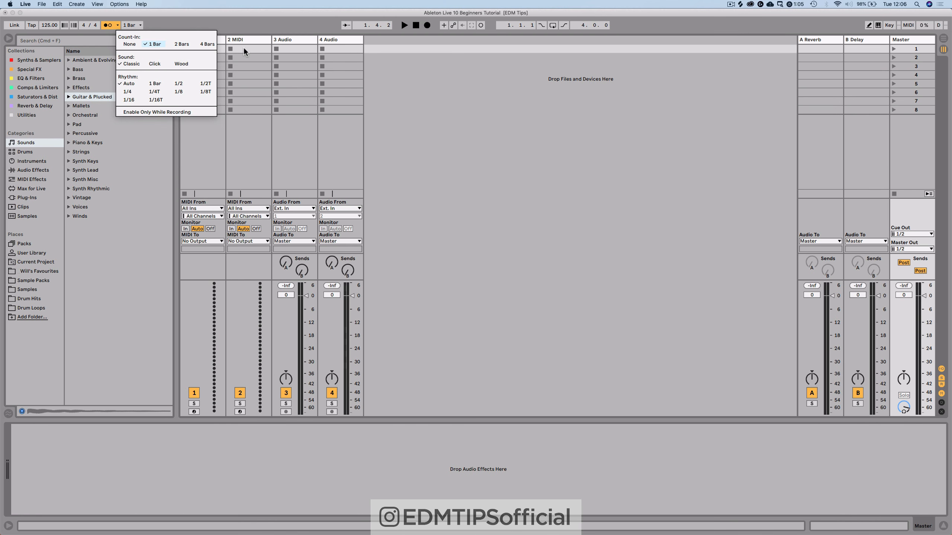
left_click(447, 78)
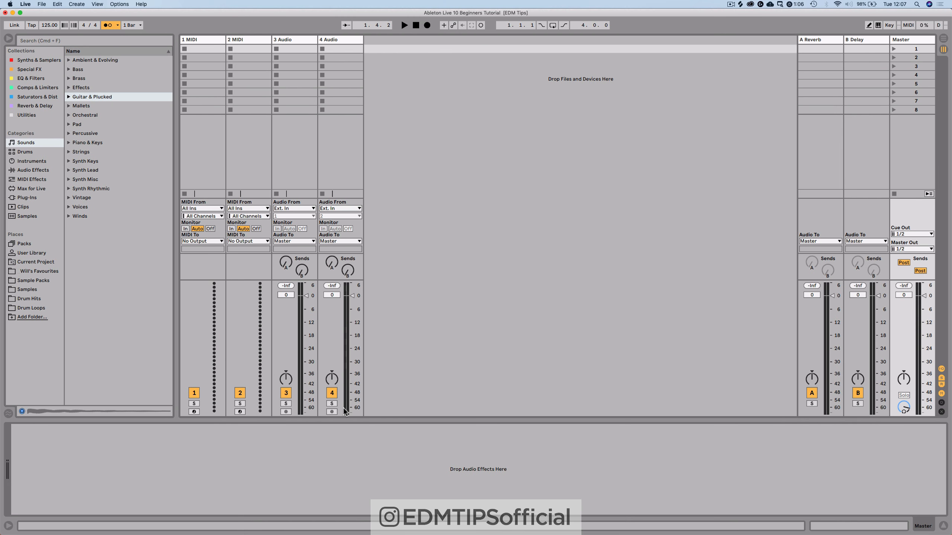
left_click(329, 412)
left_click(329, 411)
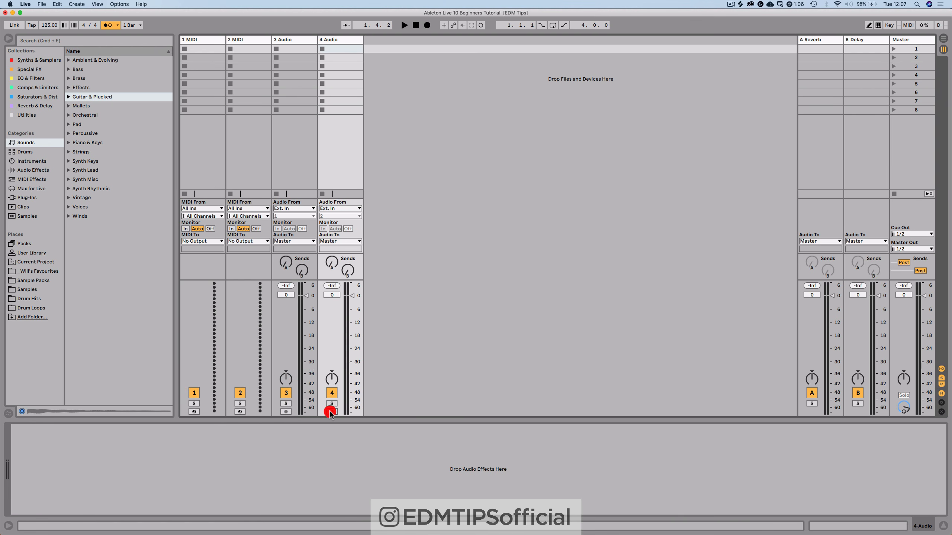
left_click(427, 25)
left_click(117, 25)
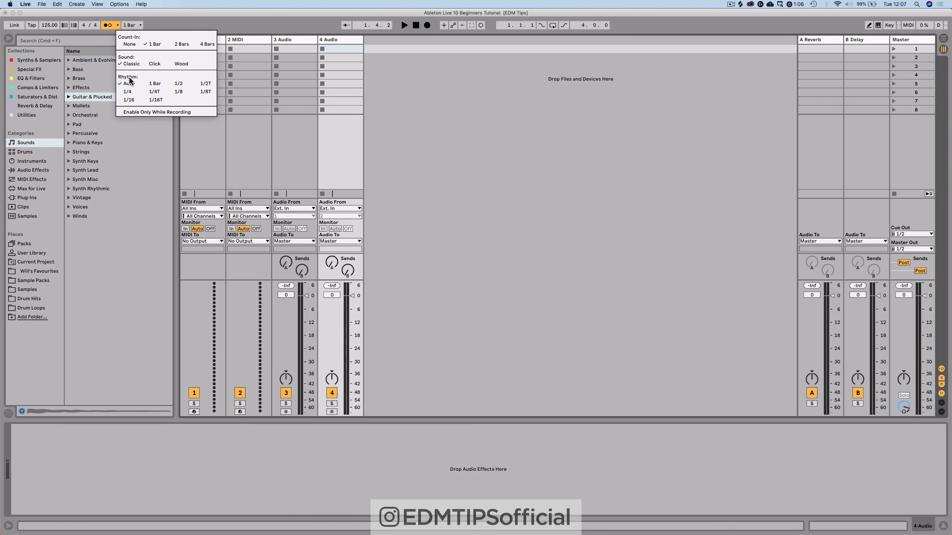
left_click(408, 107)
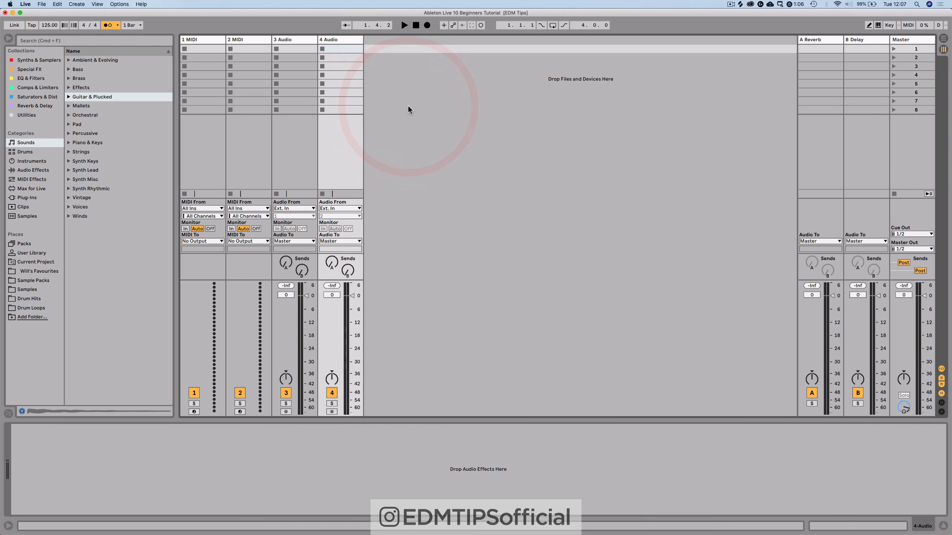
Turn on Follow so the view tracks the playback position.
left_click(347, 26)
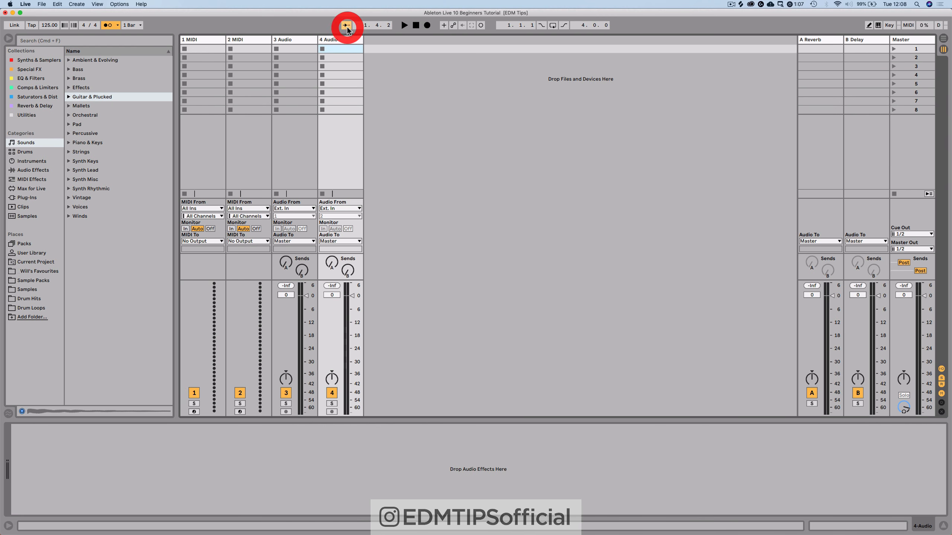
Switch to Arrangement View and place the insert marker on the 1 MIDI track at bar 17, bar 1 and finally 10.3.1.
key("Tab")
left_click(303, 86)
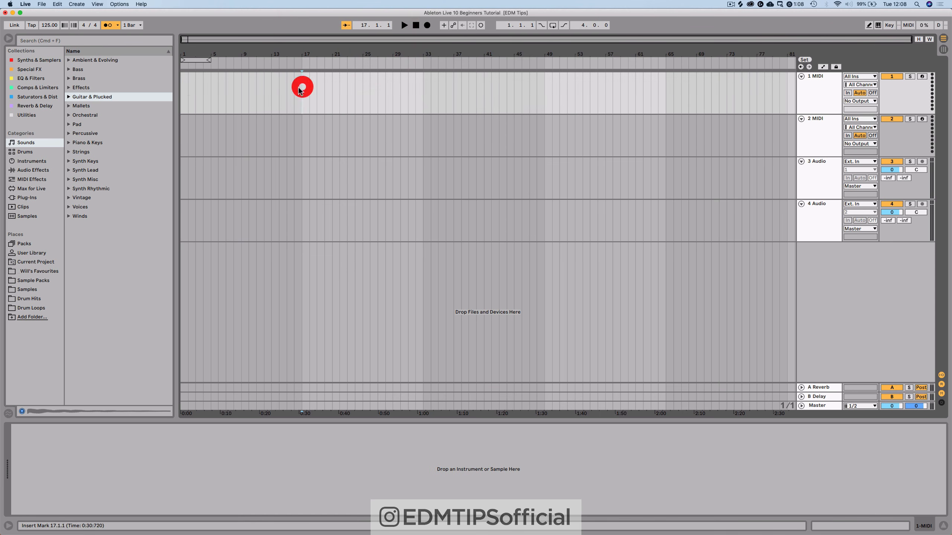
left_click(180, 90)
left_click_drag(259, 53, 781, 72)
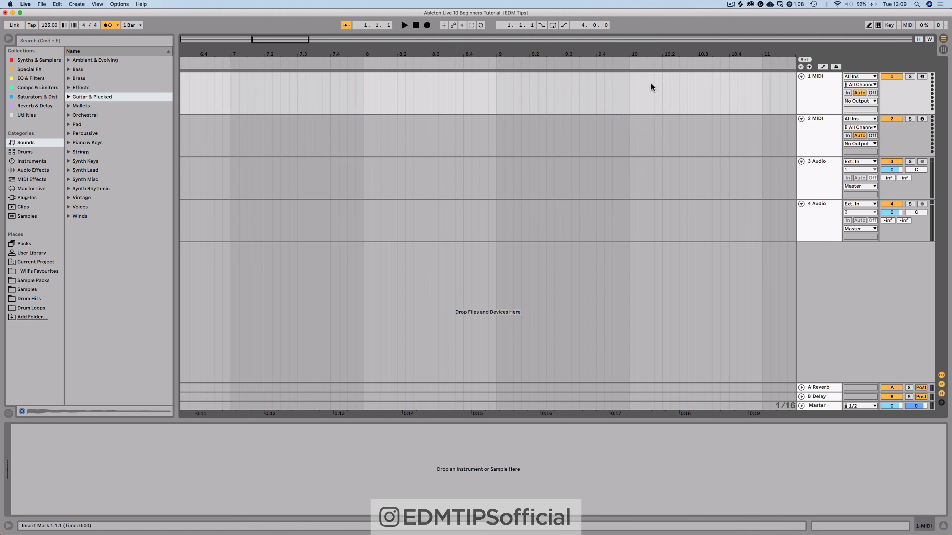
left_click(696, 92)
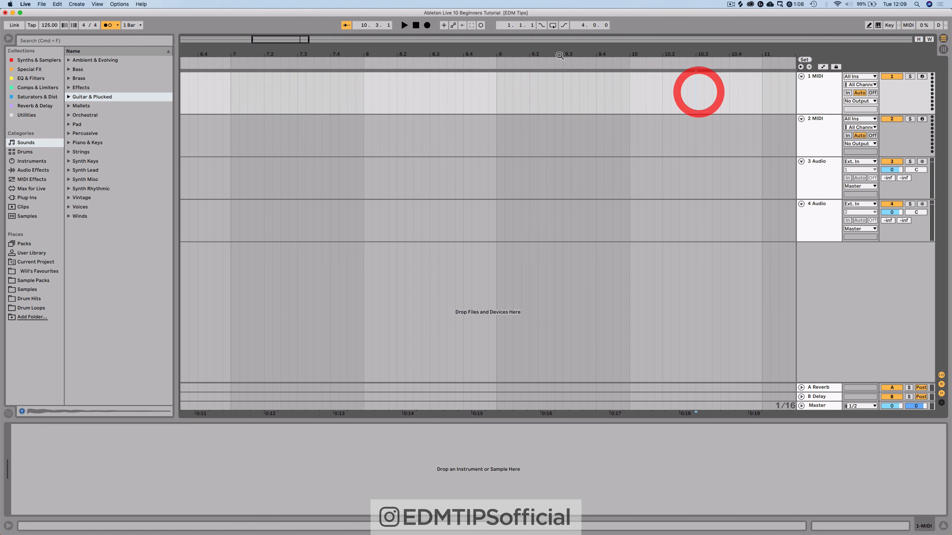
Compare playback from 10.3.1 with Follow turned off and with Follow turned on.
left_click(346, 25)
key("space")
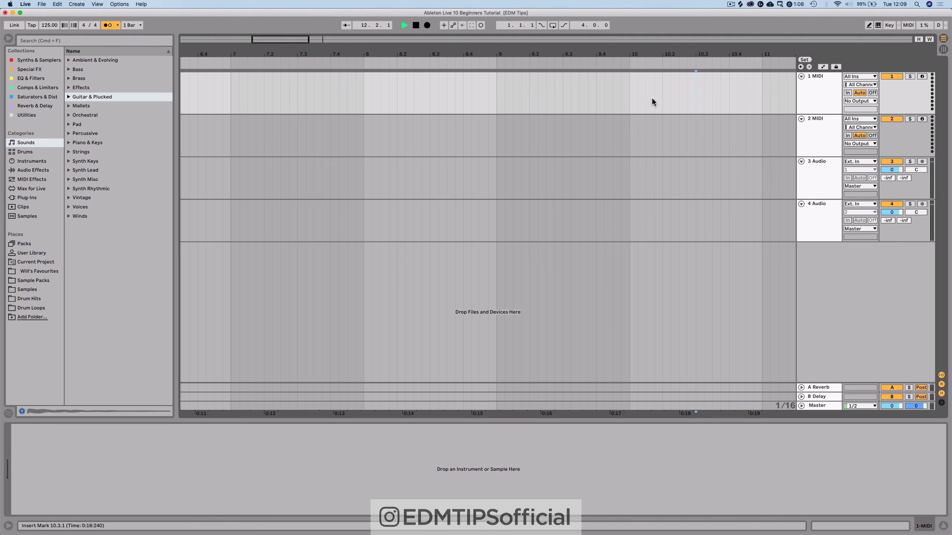
left_click(695, 97)
left_click(346, 25)
key("space")
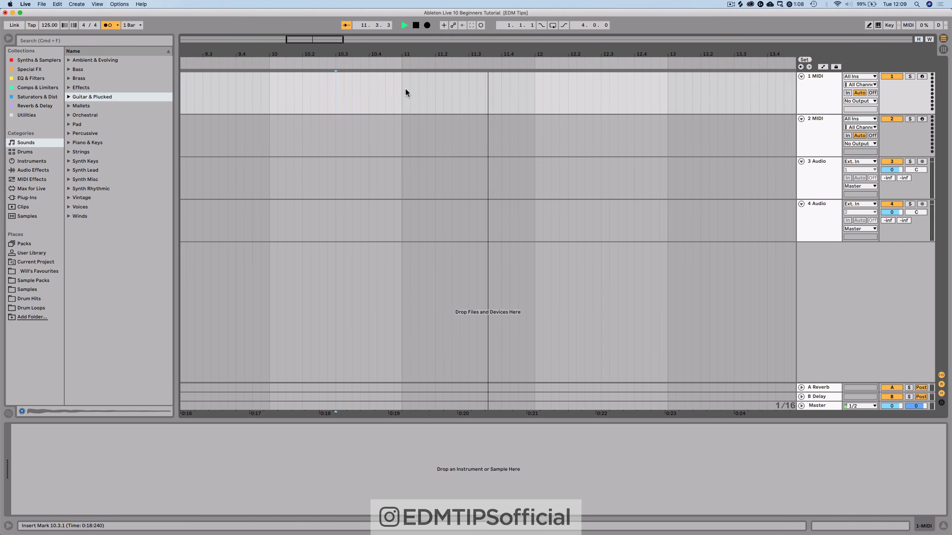
key("space")
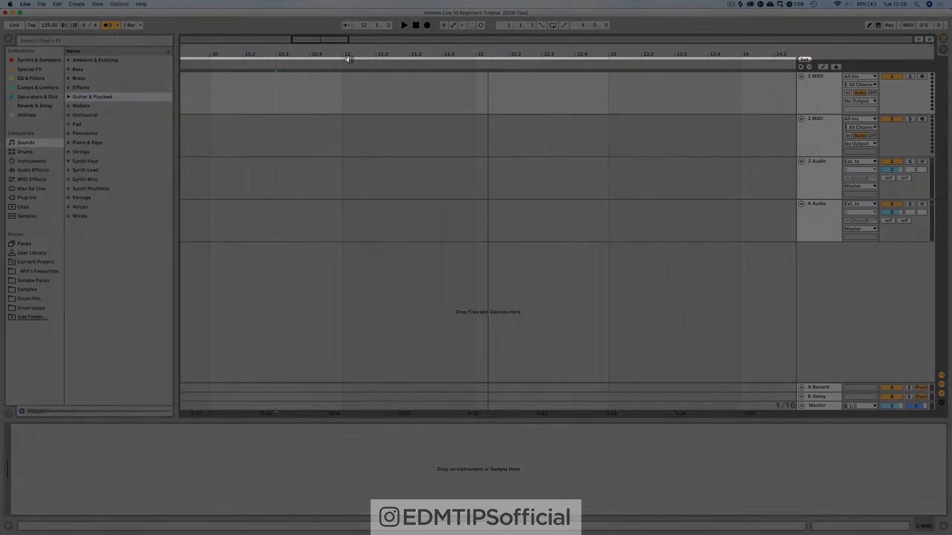
Start playback from bar 9 with the transport controls and stop it.
left_click(376, 54)
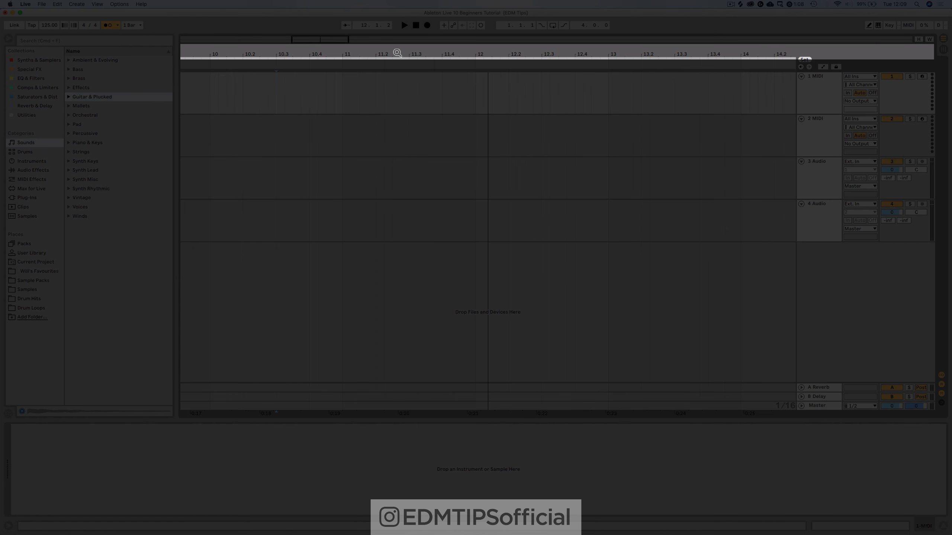
mouse_move(397, 53)
left_mouse_down()
mouse_move(399, 7)
mouse_move(399, 68)
mouse_move(425, 49)
mouse_move(425, 29)
left_mouse_up()
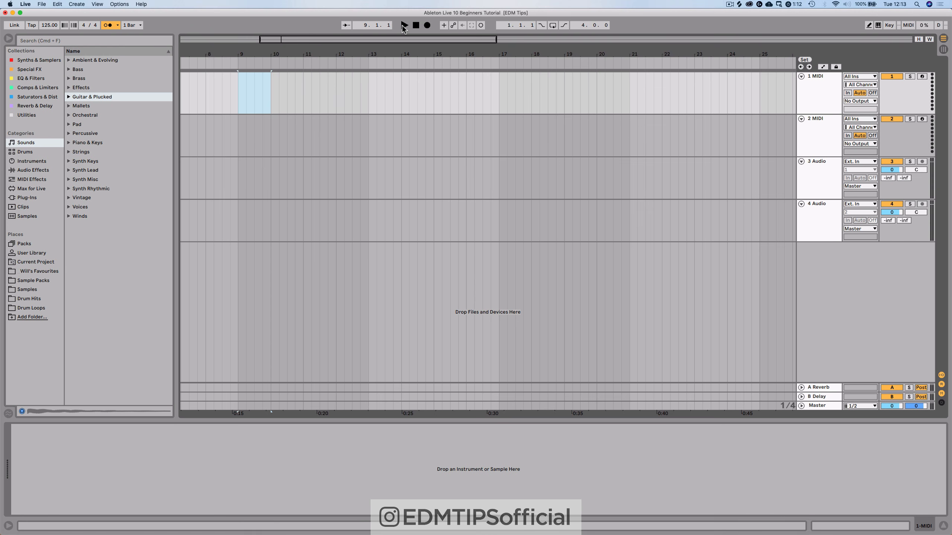
left_click(403, 27)
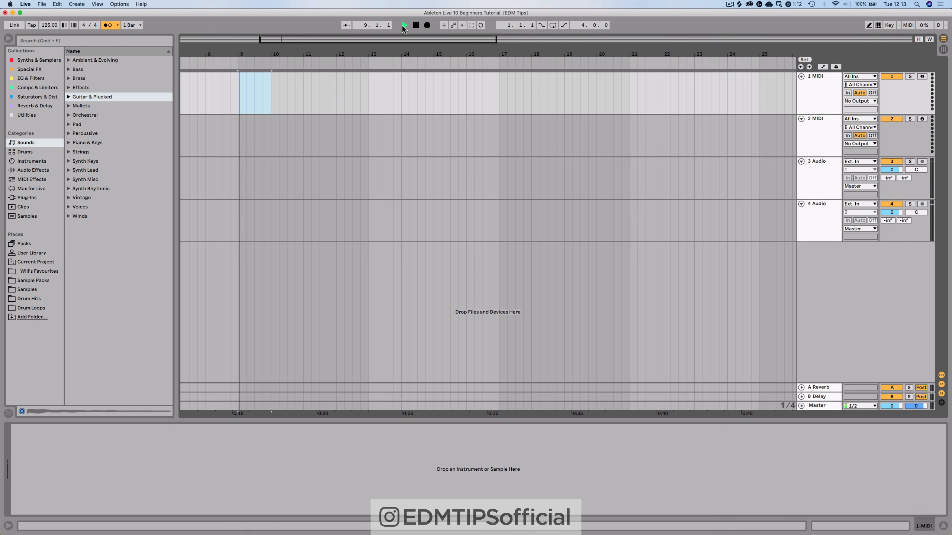
left_click(416, 26)
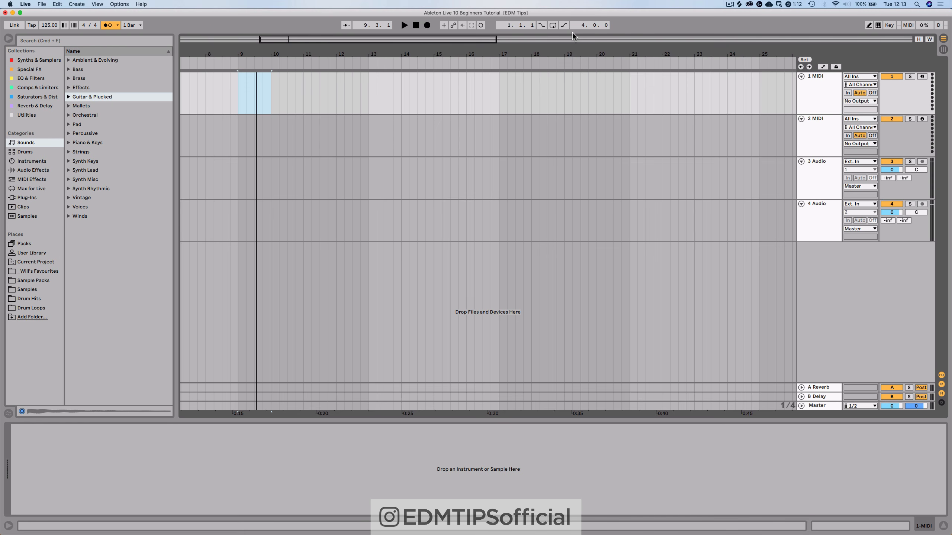
Loop bars 13 to 17 using a time selection on the 1 MIDI track and play the loop briefly.
left_click(553, 28)
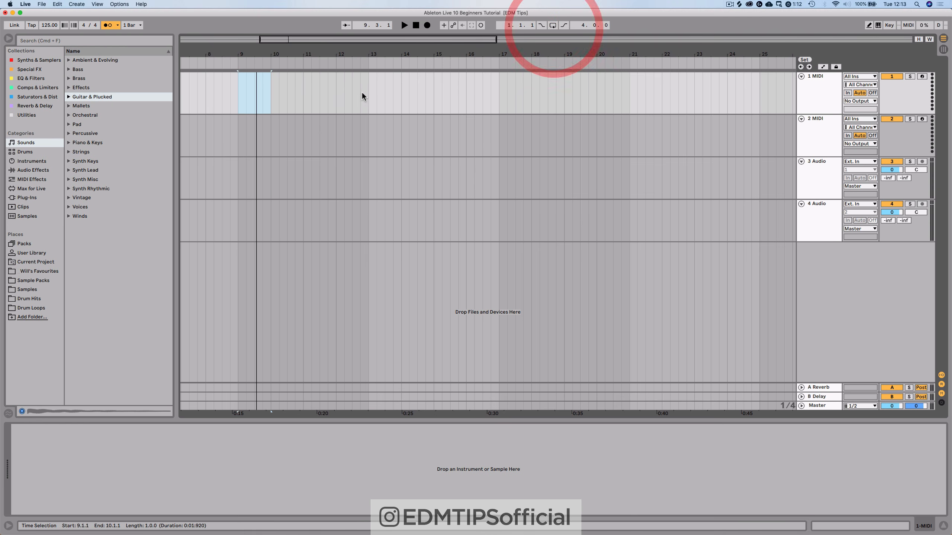
left_click_drag(366, 91, 501, 99)
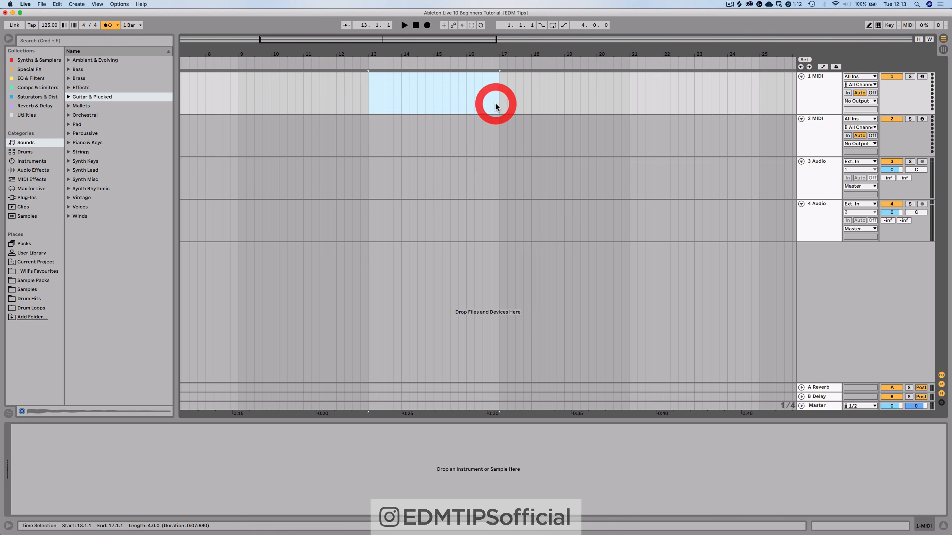
left_click_drag(370, 92, 498, 95)
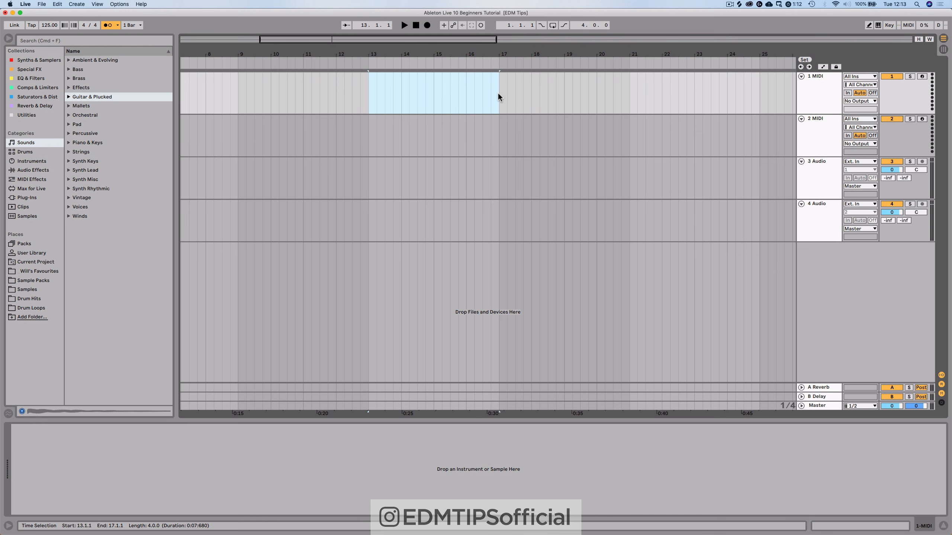
key("super+l")
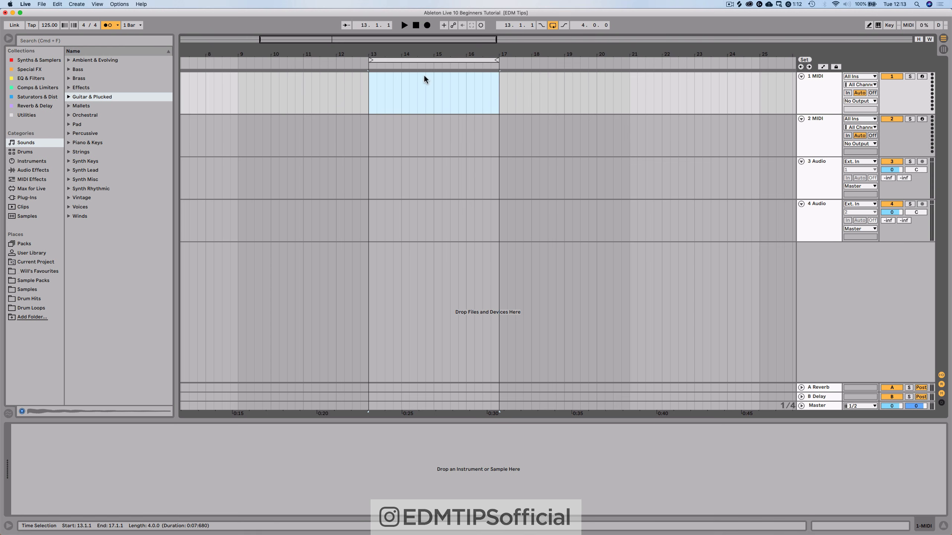
key("space")
key("space")
Shorten the loop to one bar starting at bar 13 for a short playback and turn looping off.
left_click_drag(496, 60, 385, 73)
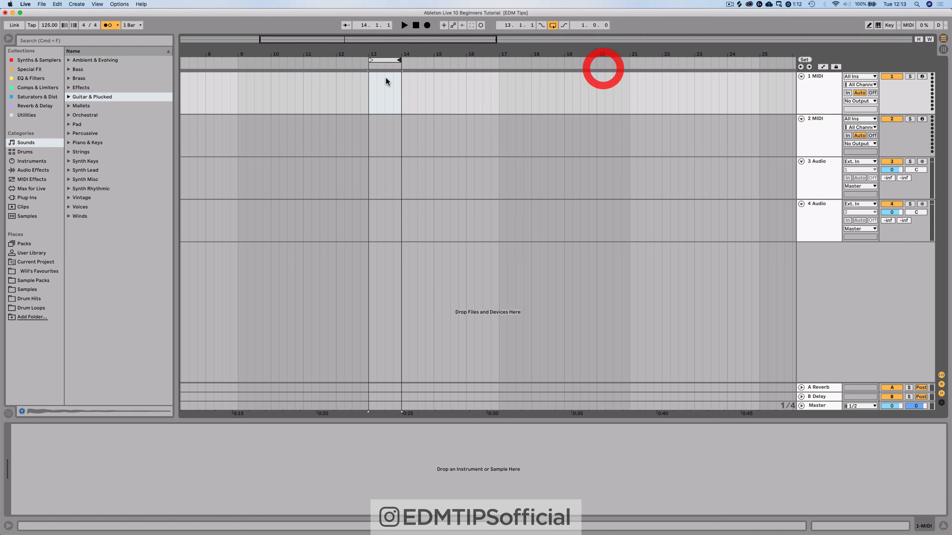
key("space")
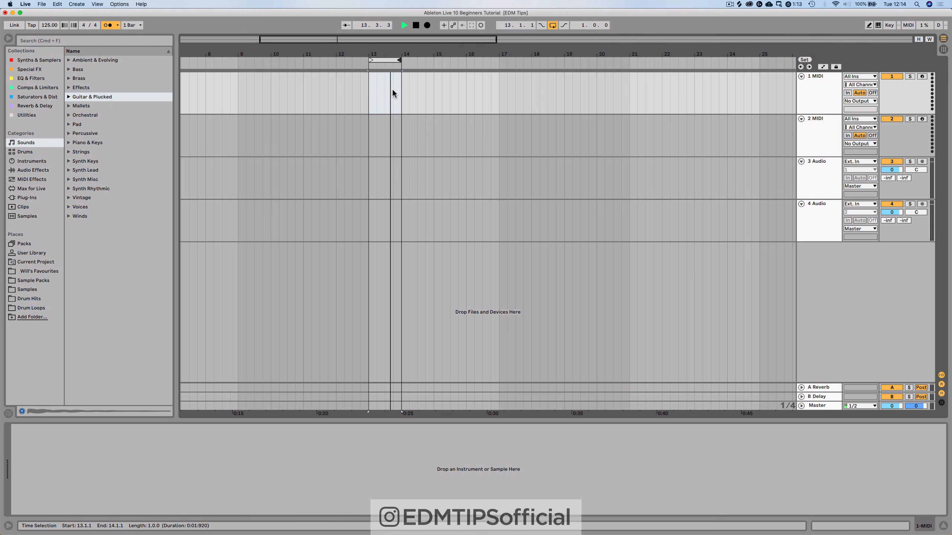
key("space")
mouse_move(386, 60)
left_mouse_down()
mouse_move(524, 63)
mouse_move(268, 63)
mouse_move(504, 76)
mouse_move(389, 79)
left_mouse_up()
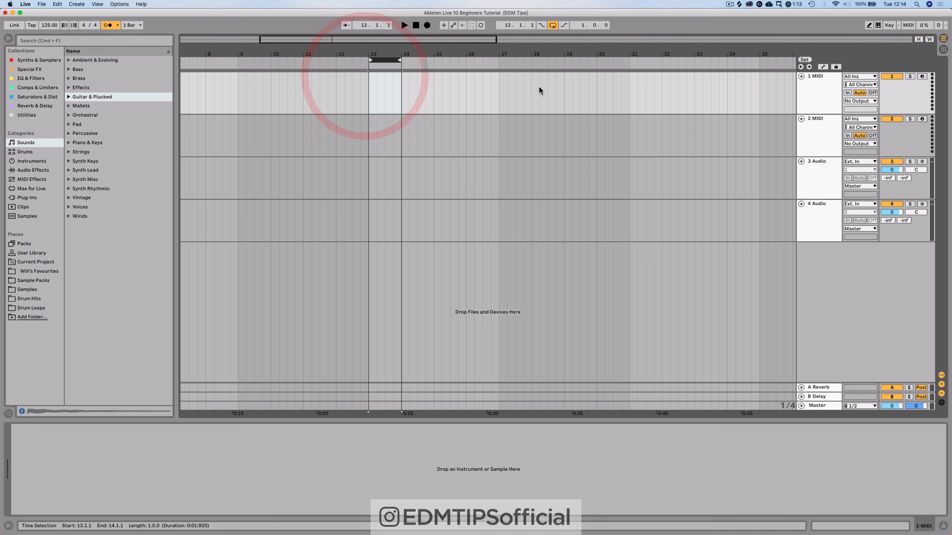
left_click(553, 26)
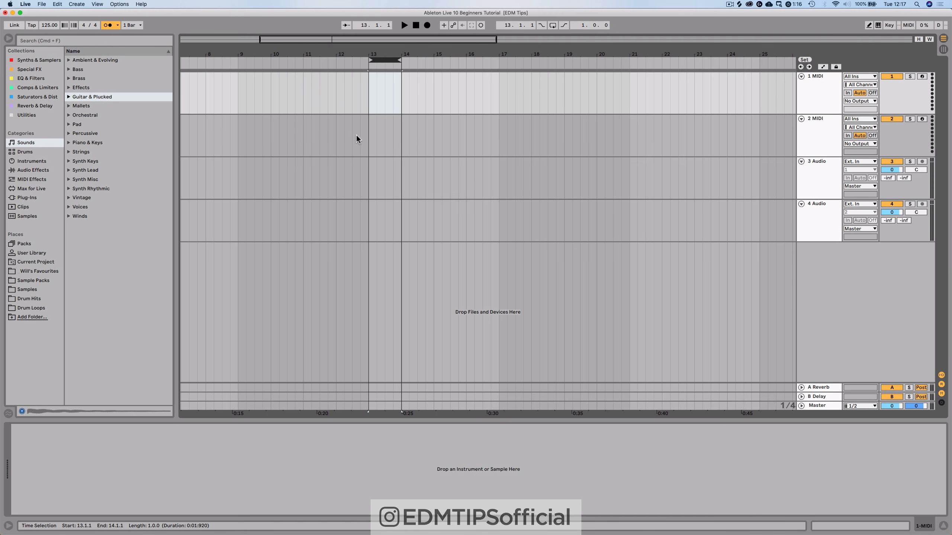
Select the MIDI and audio tracks in turn to point out the two track types in Arrangement View.
left_click(822, 104)
left_click(818, 144)
left_click(811, 174)
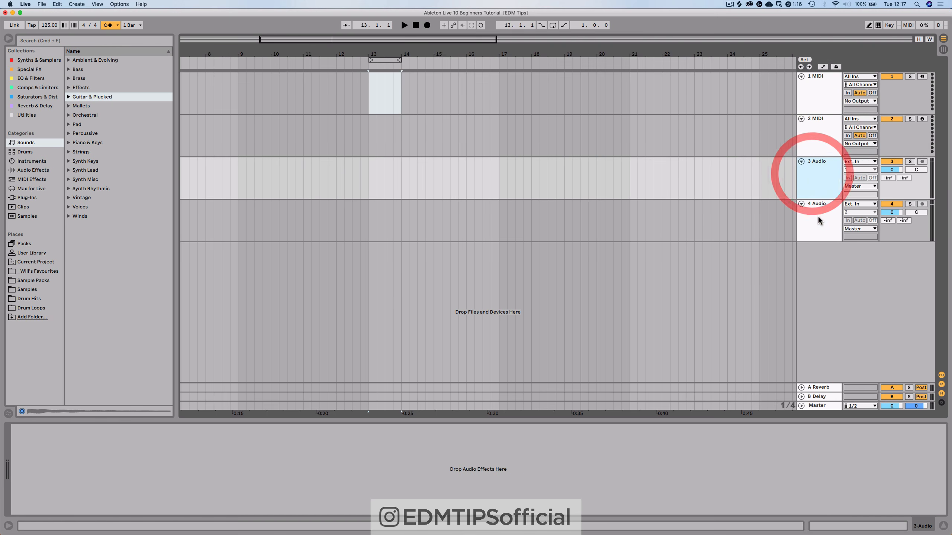
left_click(819, 218)
left_click(815, 169)
left_click(818, 112)
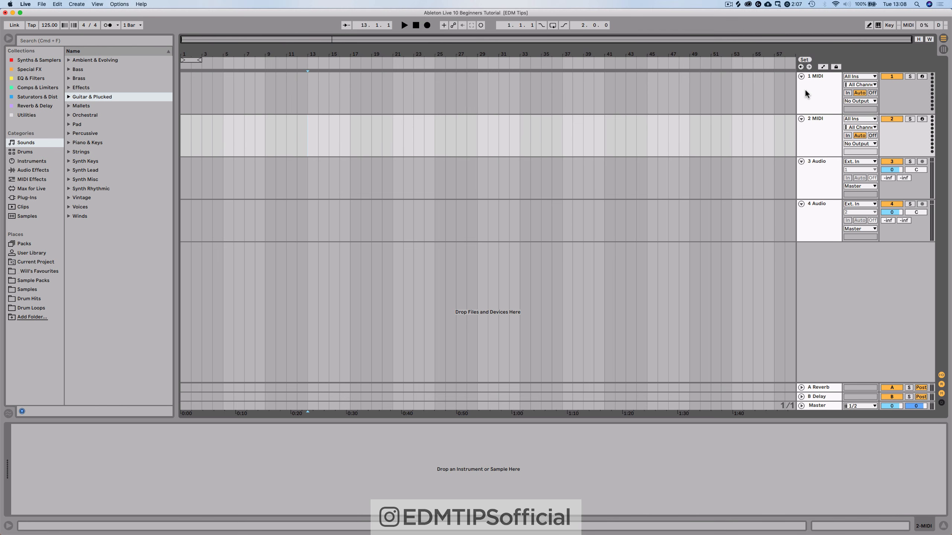
left_click(805, 89)
Try inserting a new audio track below 4 Audio and delete it again.
left_click(819, 224)
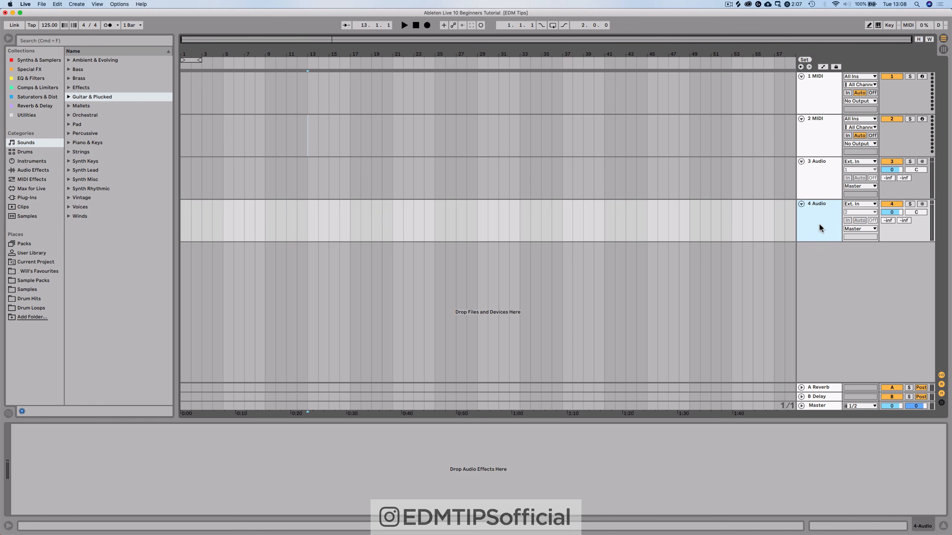
key("super+t")
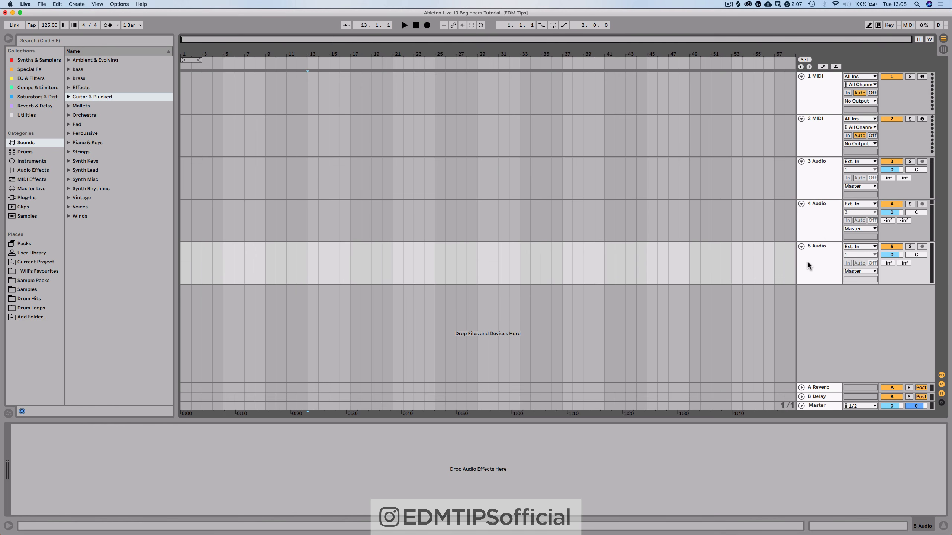
left_click(810, 258)
key("Delete")
Try inserting a new MIDI track below 4 Audio and delete it again.
left_click(818, 216)
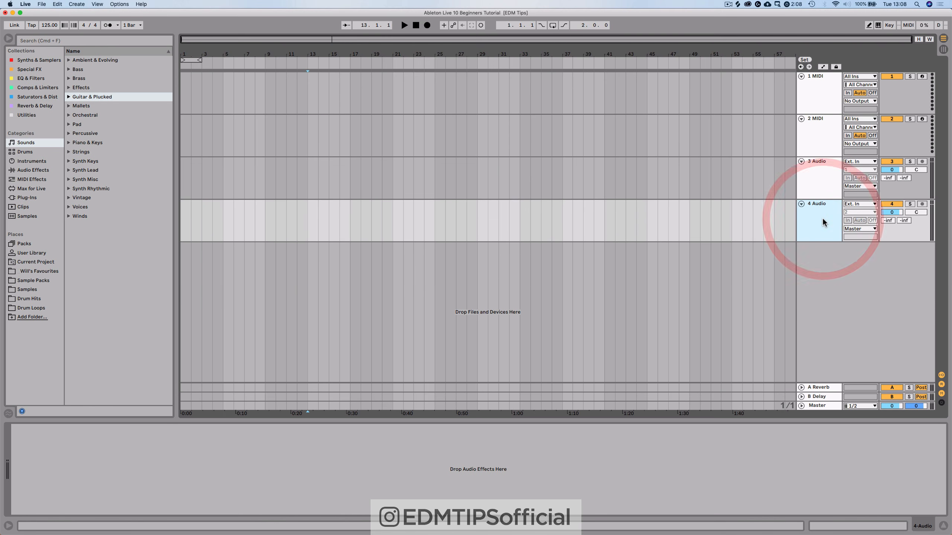
key("super+shift+t")
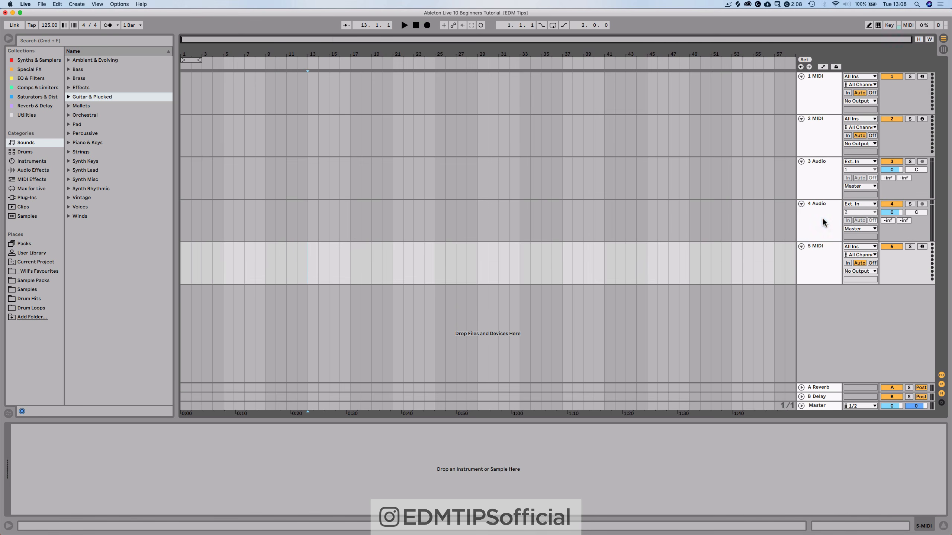
left_click(806, 257)
key("Delete")
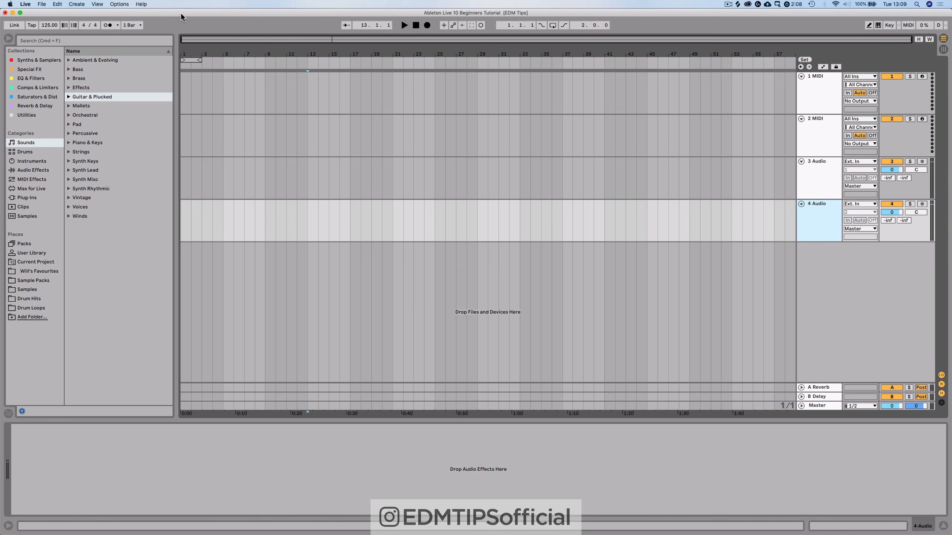
Review the commands for creating audio, MIDI and return tracks, and select the A Reverb return followed by the 4 Audio track.
left_click(71, 4)
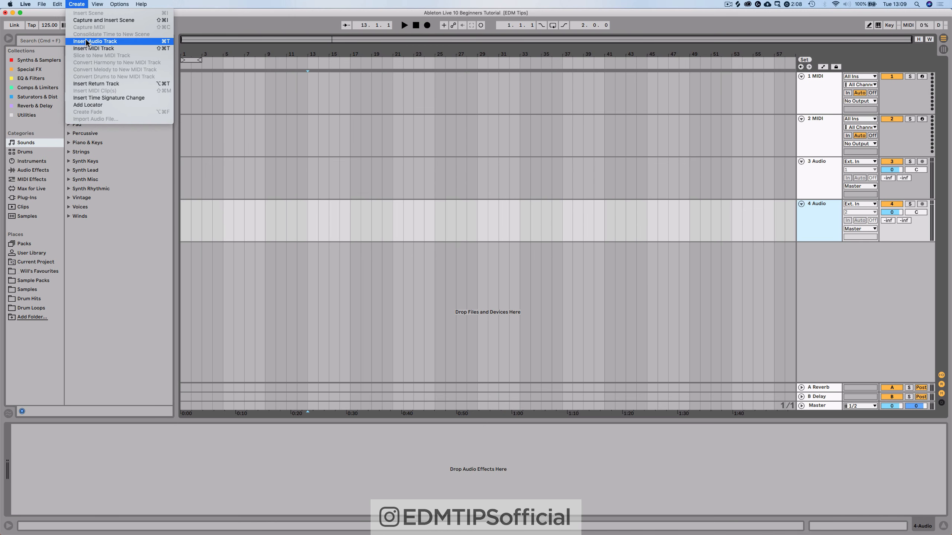
left_click(597, 167)
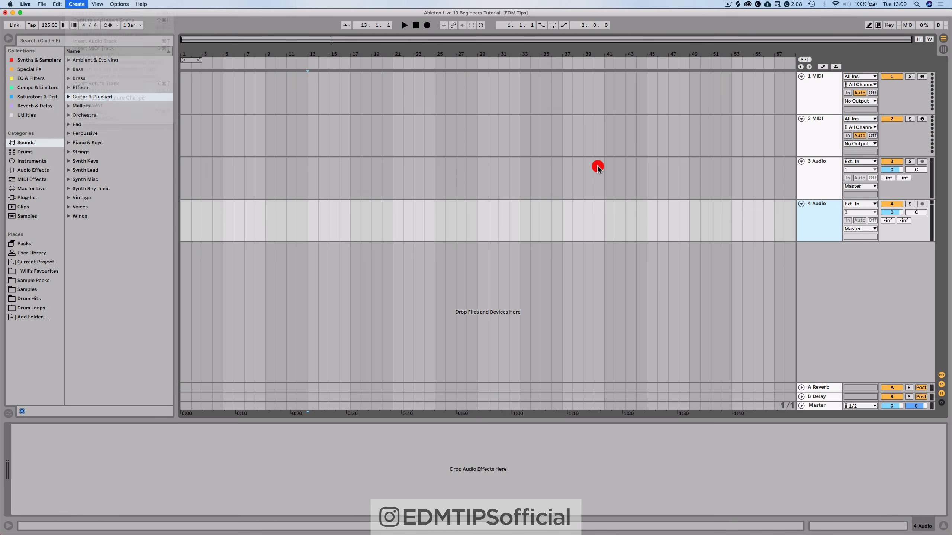
left_click(830, 386)
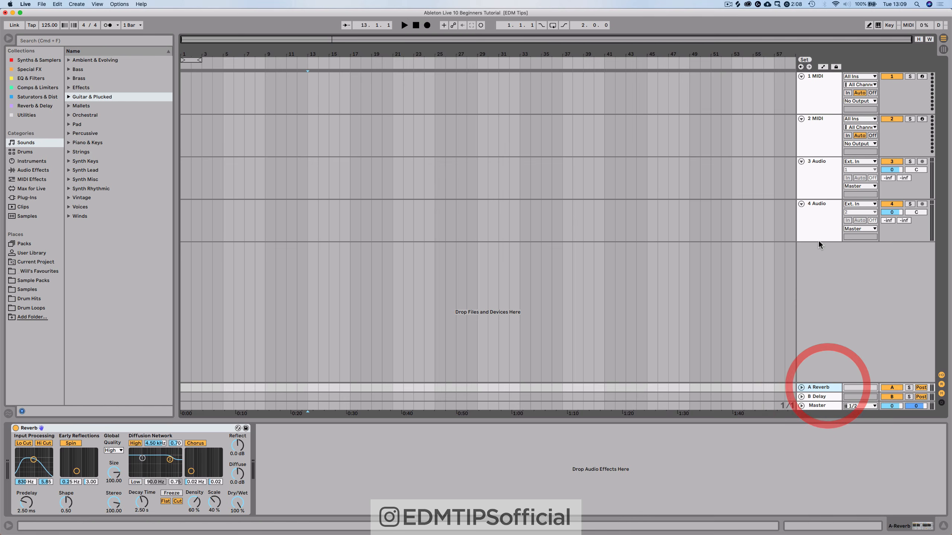
left_click(806, 229)
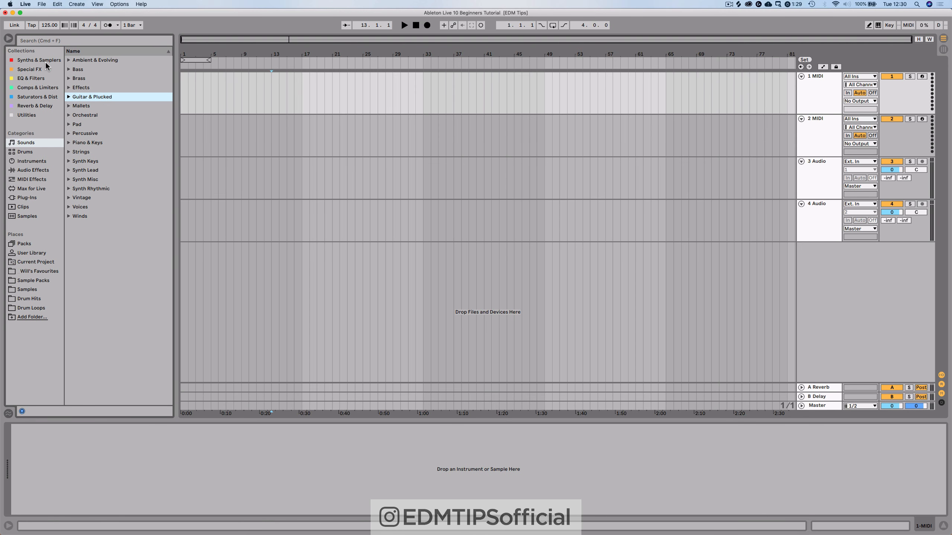
Show the browser's search field and look through the Drums and Sounds categories.
left_click(39, 41)
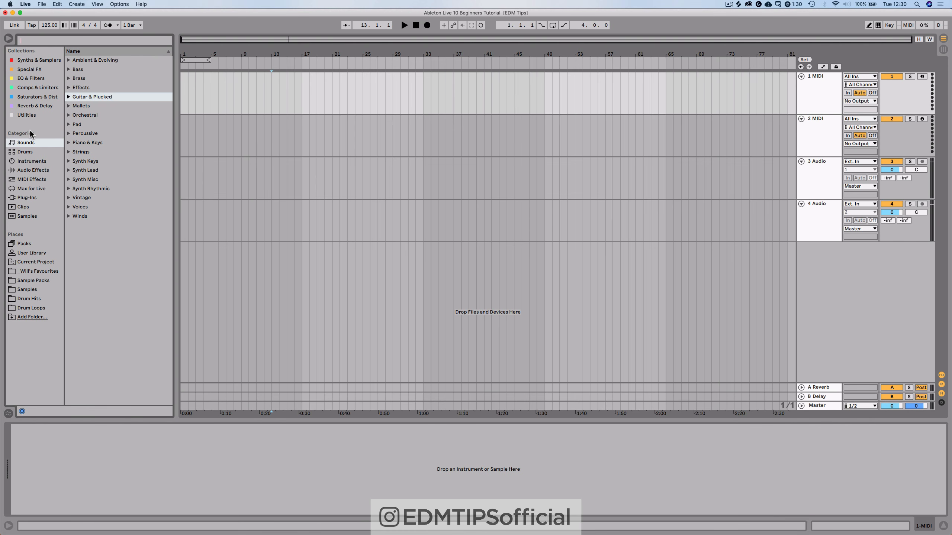
left_click(30, 154)
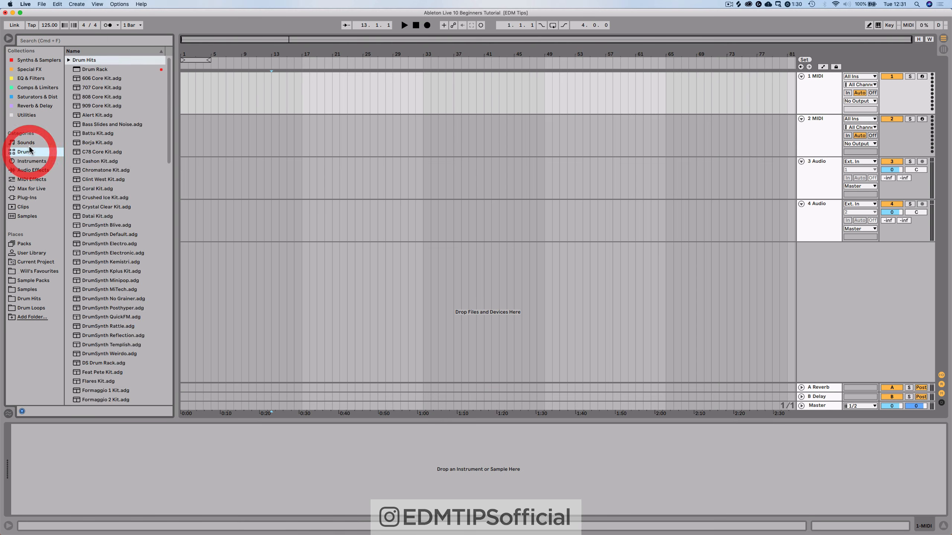
left_click(26, 143)
Look through the browser's collections from Synths & Samplers to Utilities, including Special FX, EQ & Filters and Comps & Limiters.
left_click(37, 61)
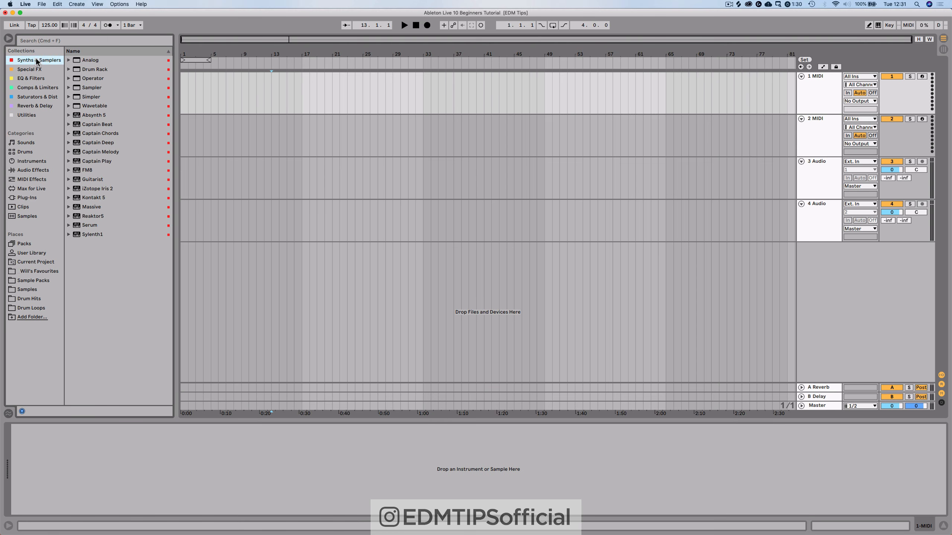
left_click(30, 69)
left_click(27, 86)
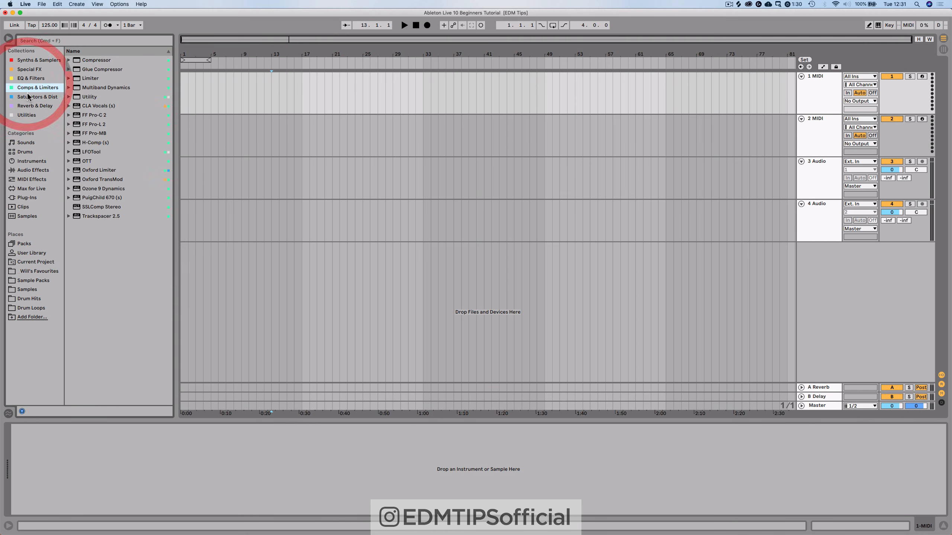
left_click(34, 97)
left_click(33, 105)
left_click(27, 114)
left_click(36, 60)
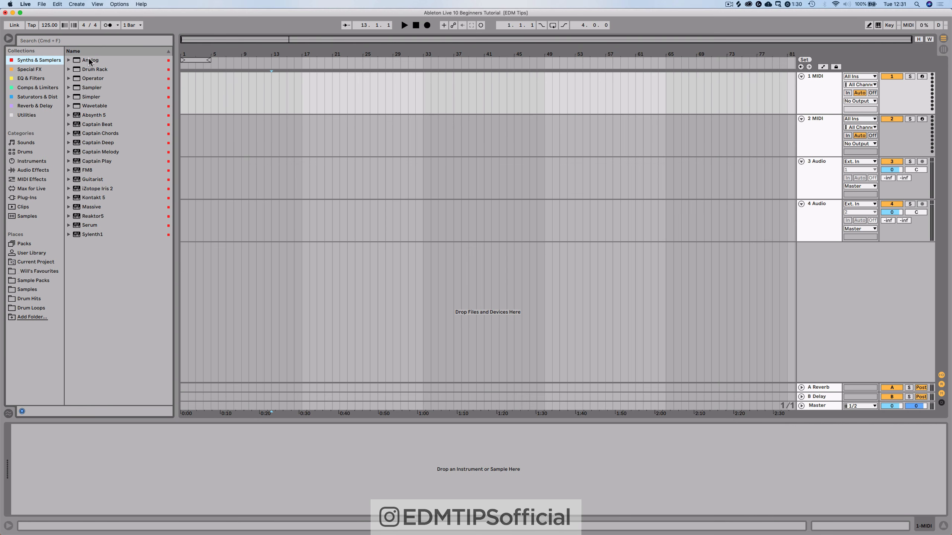
left_click(37, 69)
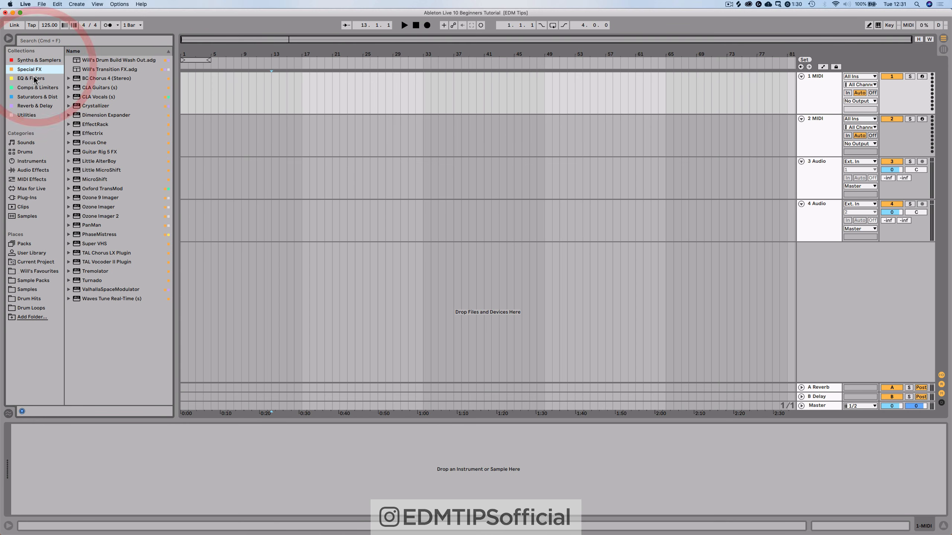
left_click(34, 79)
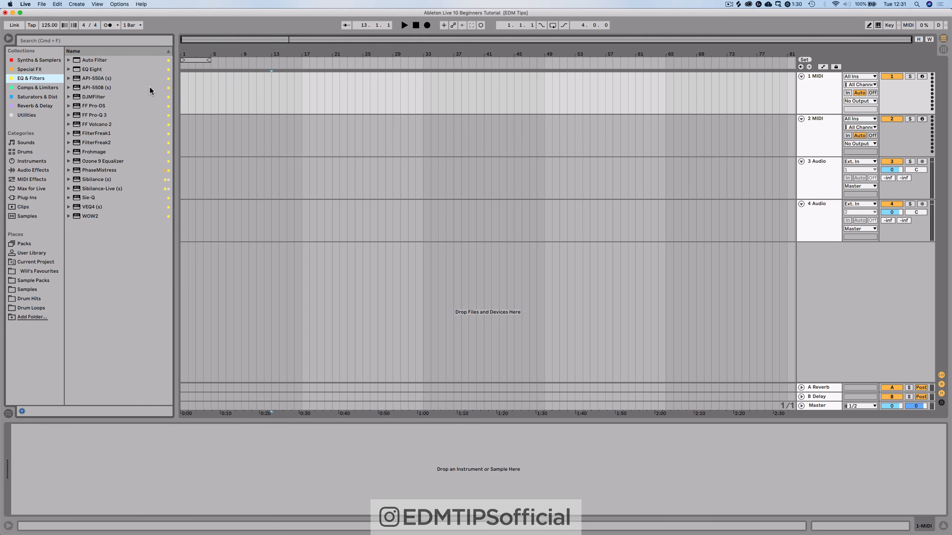
left_click(30, 62)
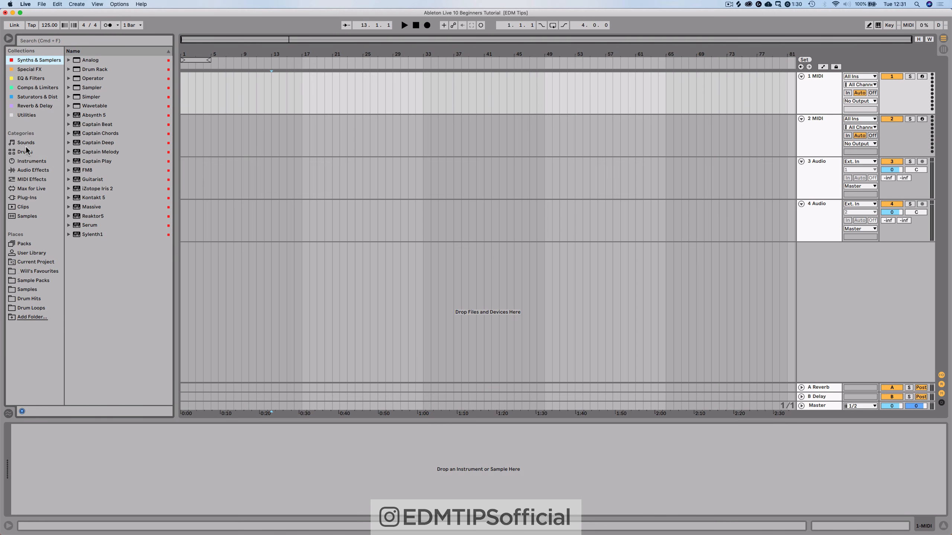
Show the Instruments category, highlight the Drum Rack device and return to the colour-coded collections.
left_click(27, 161)
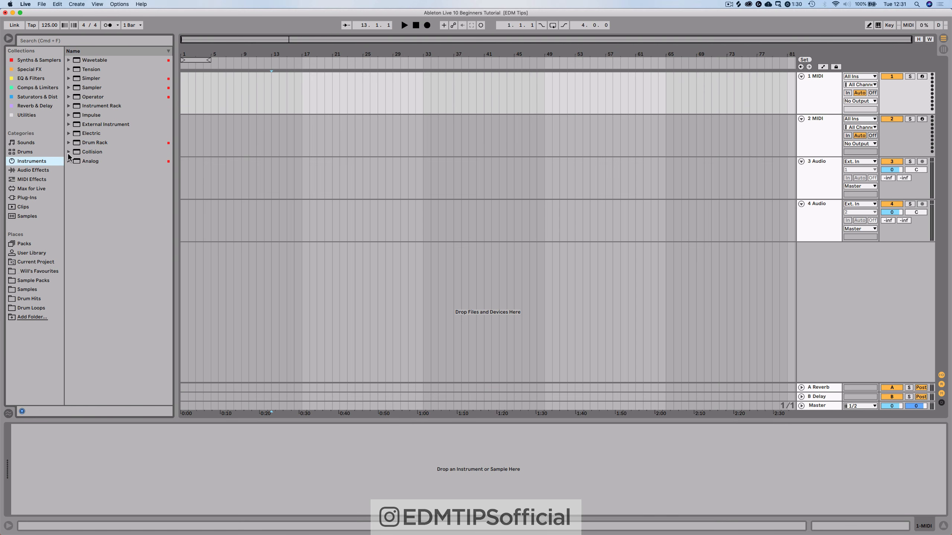
left_click(95, 143)
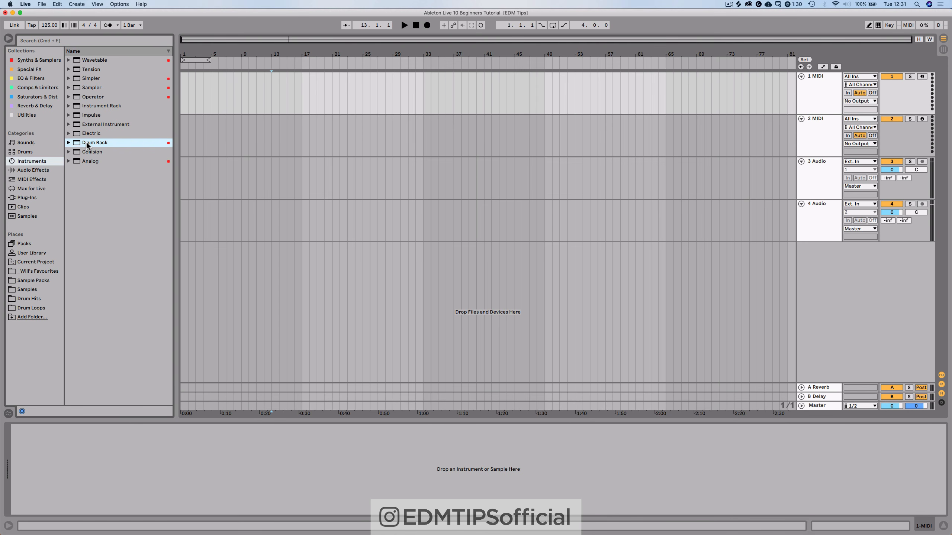
mouse_move(86, 142)
left_mouse_down()
mouse_move(42, 116)
mouse_move(39, 63)
mouse_move(47, 120)
mouse_move(95, 144)
left_mouse_up()
left_click(41, 74)
Expand Guitar & Plucked in the Sounds category and preview its presets down to Campfire.adg.
left_click(28, 142)
left_click(69, 97)
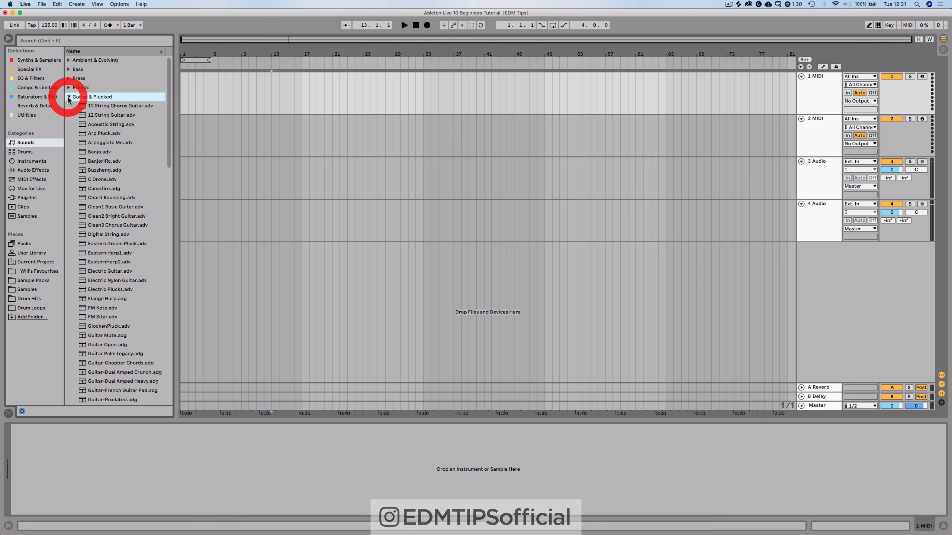
left_click(96, 150)
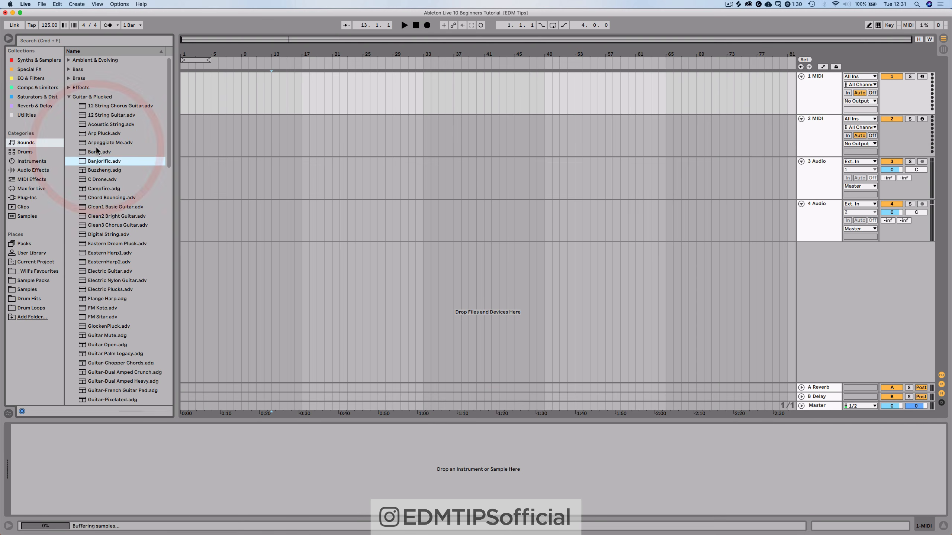
key("Down")
key("Down")
key("Down")
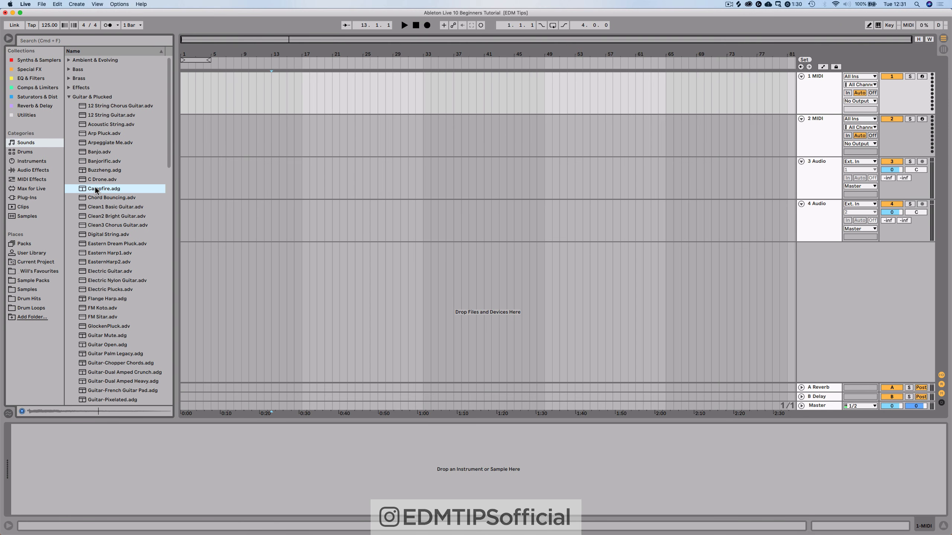
Try the Campfire.adg preset on the 1 MIDI track and remove it again.
left_click_drag(95, 188, 208, 85)
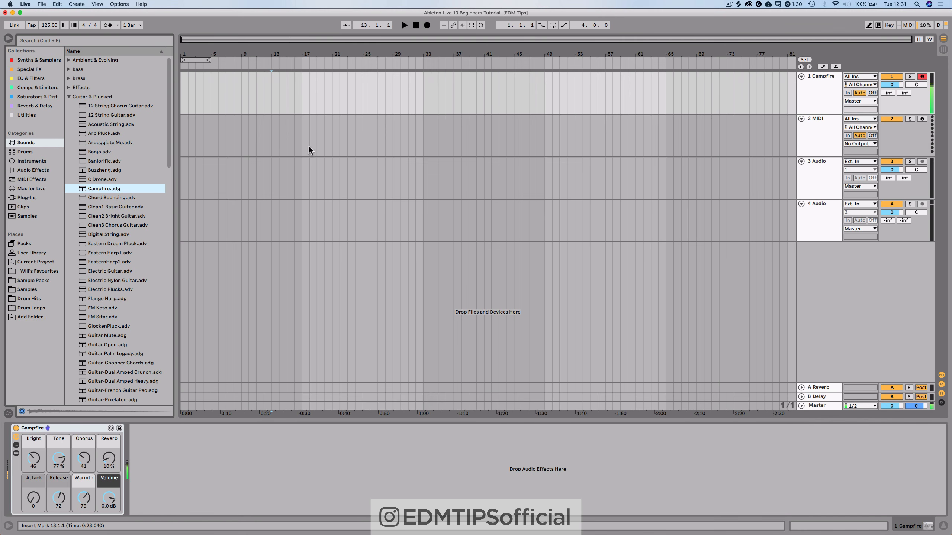
left_click(63, 429)
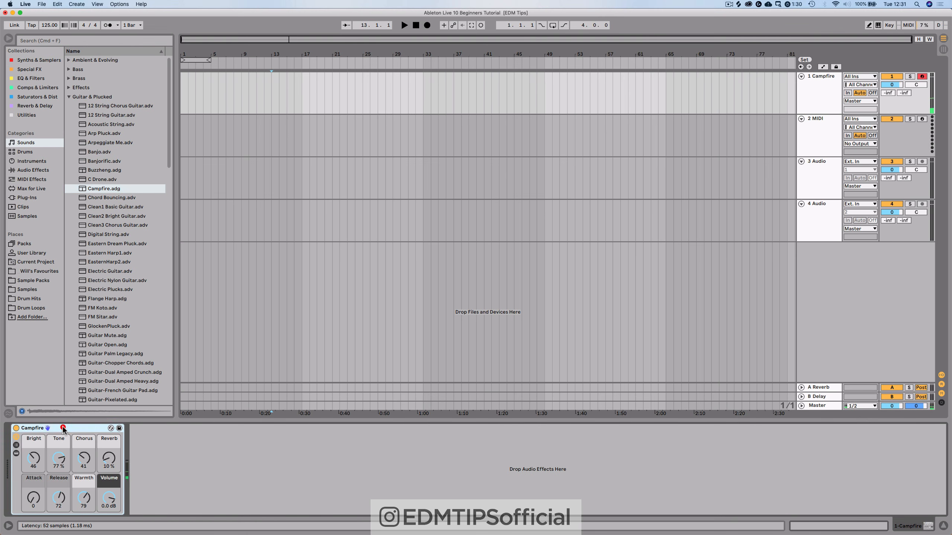
key("Delete")
Load the DrumSynth QuickFM.adg kit from the Drums category onto the 1 MIDI track and select one of its drum pads.
left_click(22, 152)
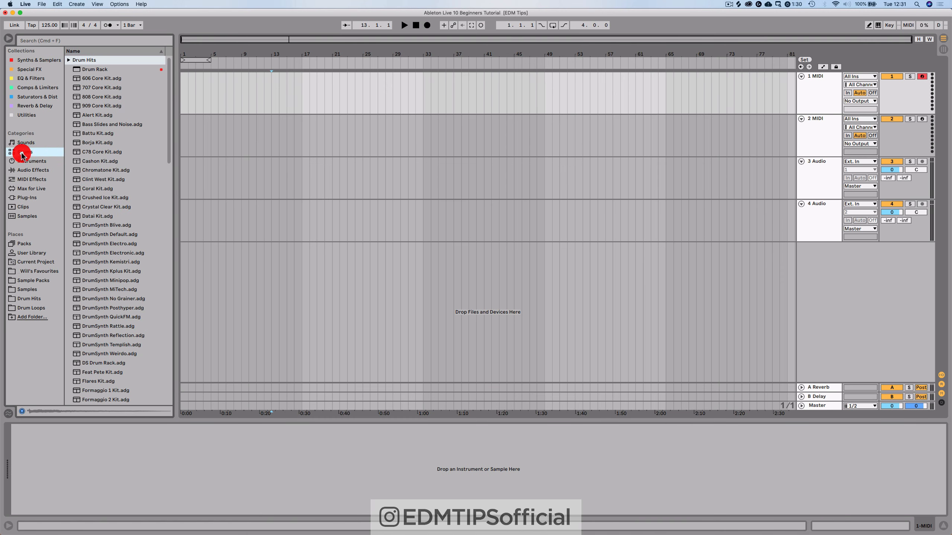
scroll(111, 138, "down", 10)
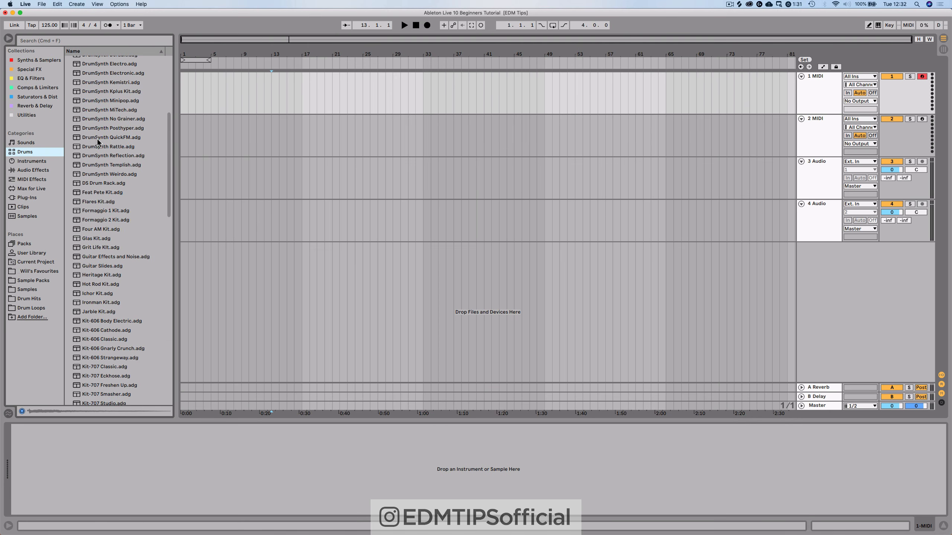
left_click_drag(89, 138, 192, 92)
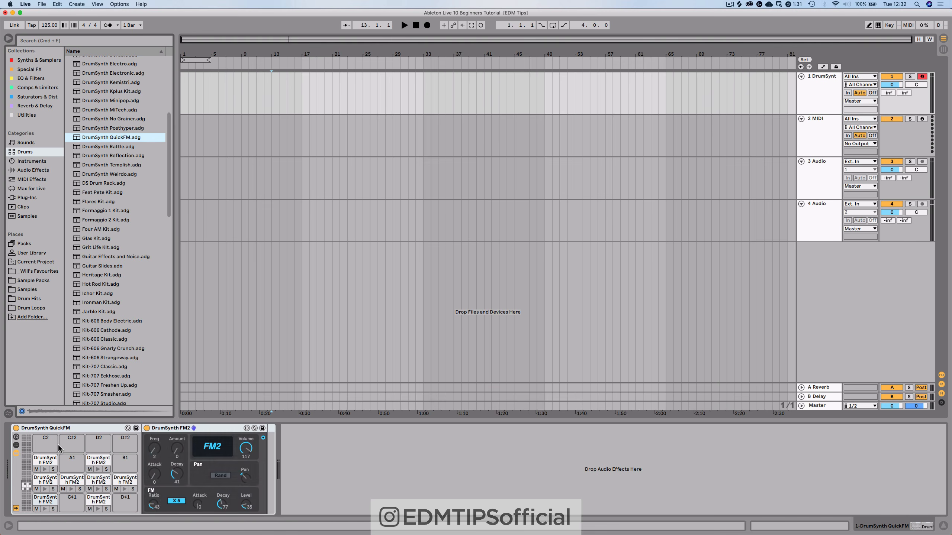
left_click(50, 480)
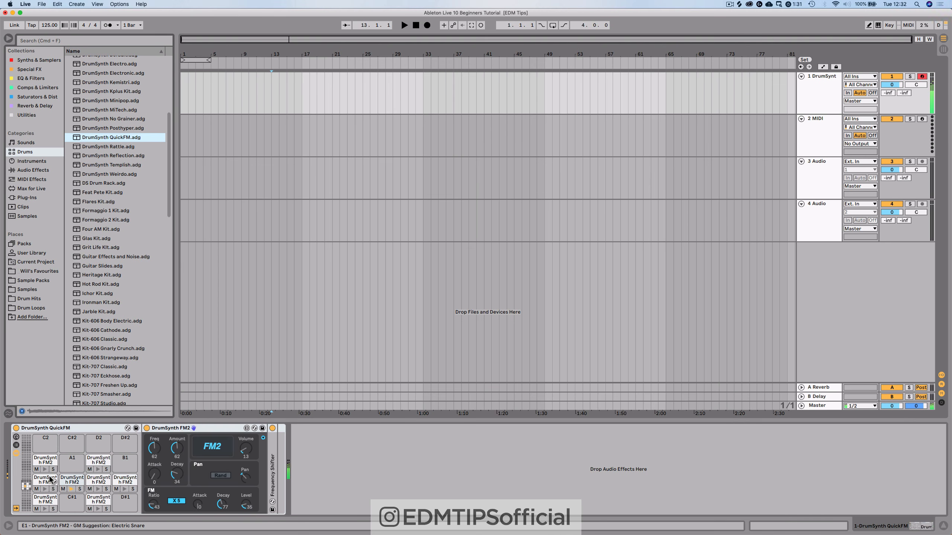
Replace the DrumSynth QuickFM kit on the first track with 606 Core Kit.adg from the Drums category.
scroll(115, 202, "up", 10)
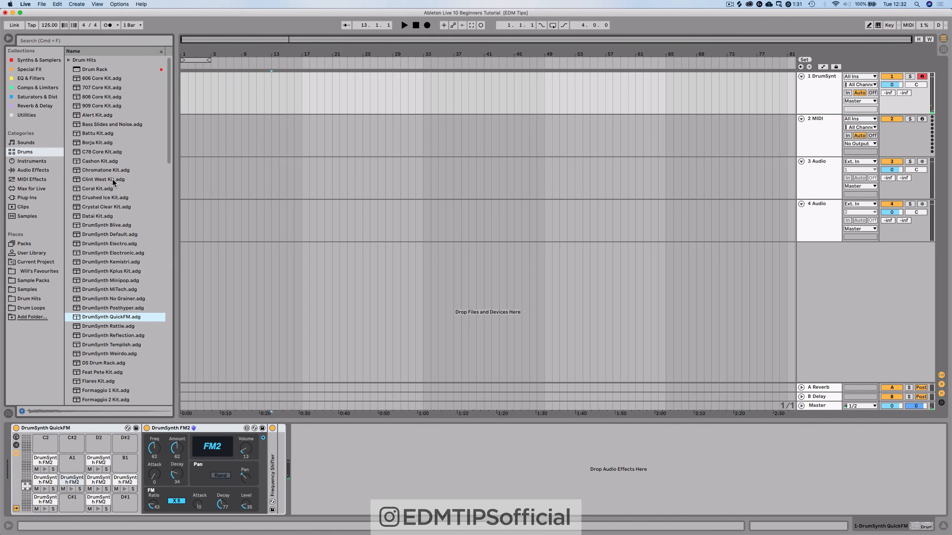
left_click(96, 78)
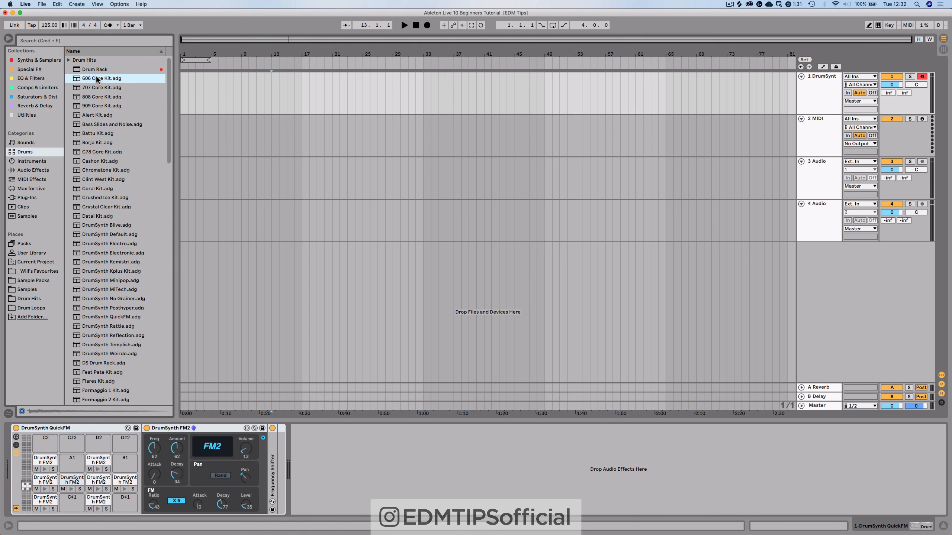
left_click(92, 429)
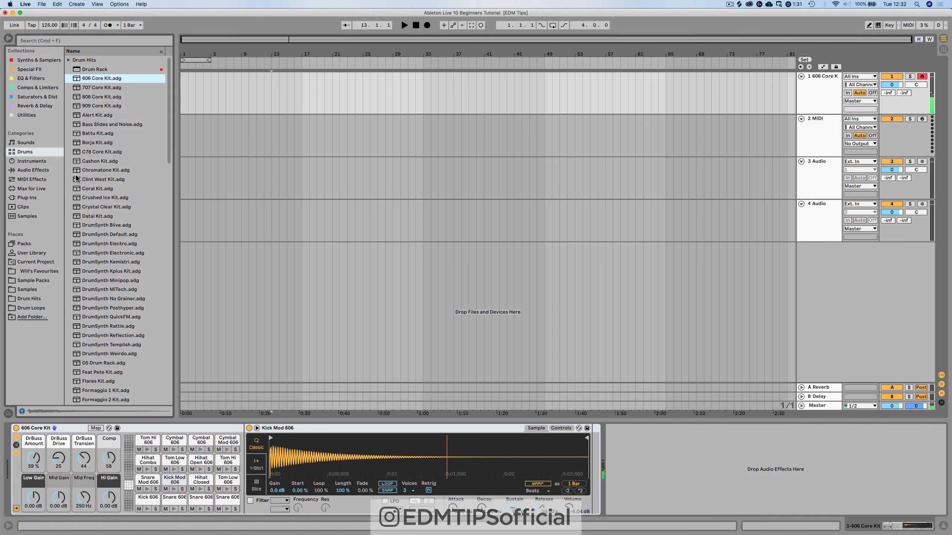
Compare the Instruments and Sounds categories, collapse Guitar & Plucked, and point out the Sampler and Wavetable instruments.
left_click(23, 165)
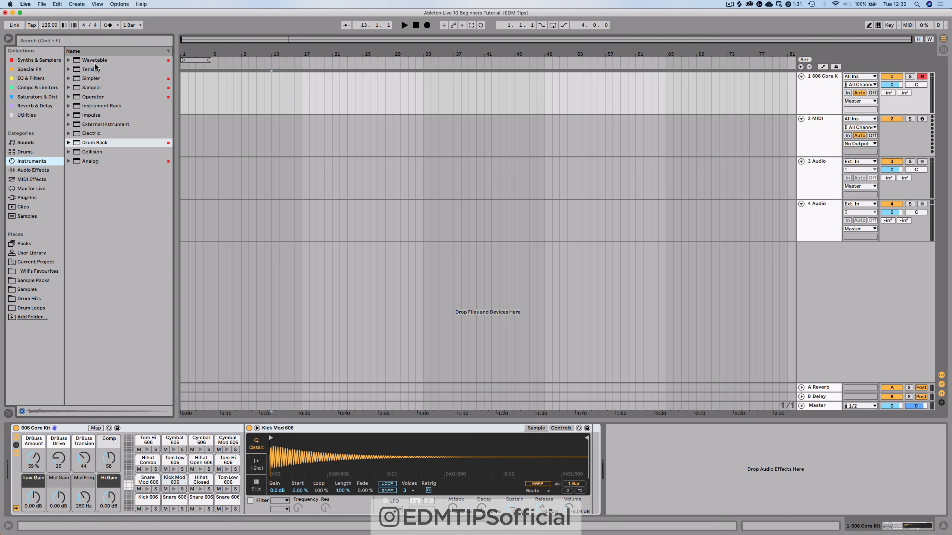
left_click(24, 143)
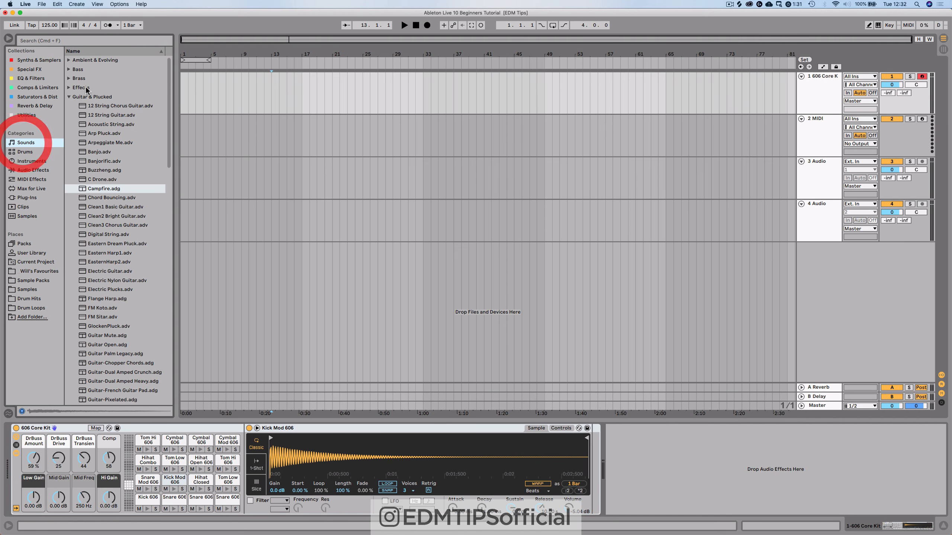
left_click(69, 96)
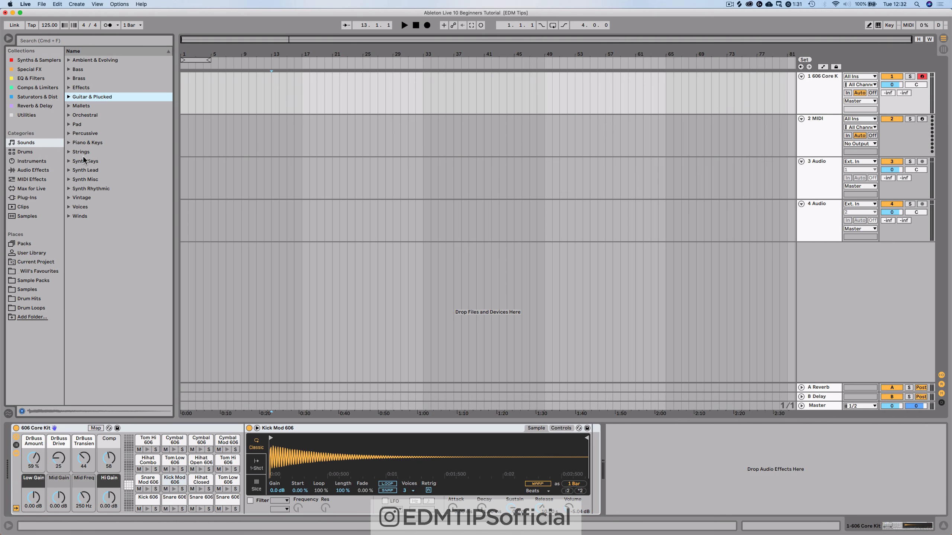
left_click(22, 161)
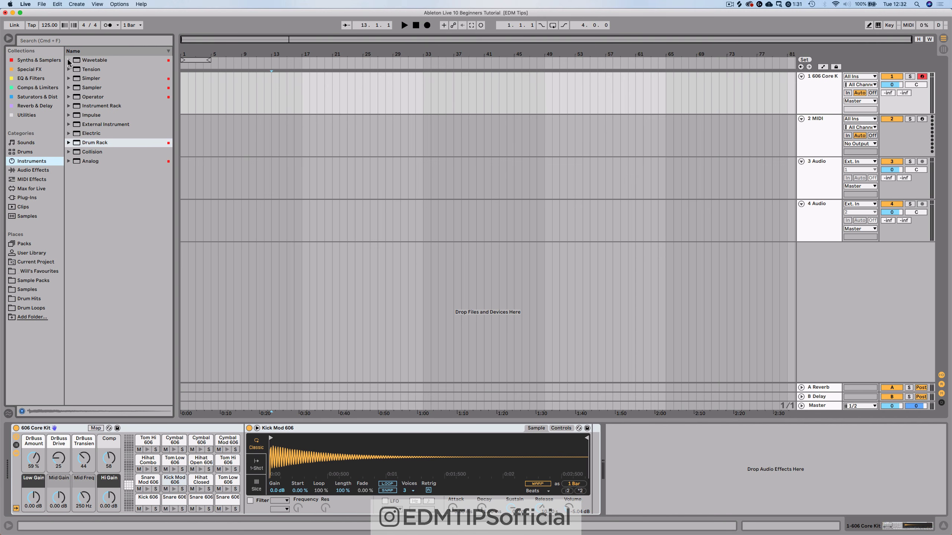
left_click(92, 88)
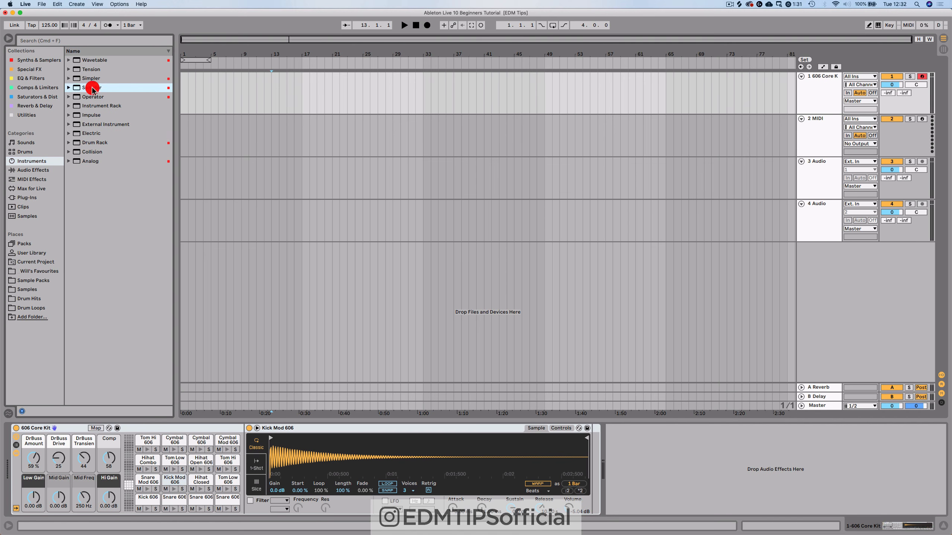
left_click(91, 60)
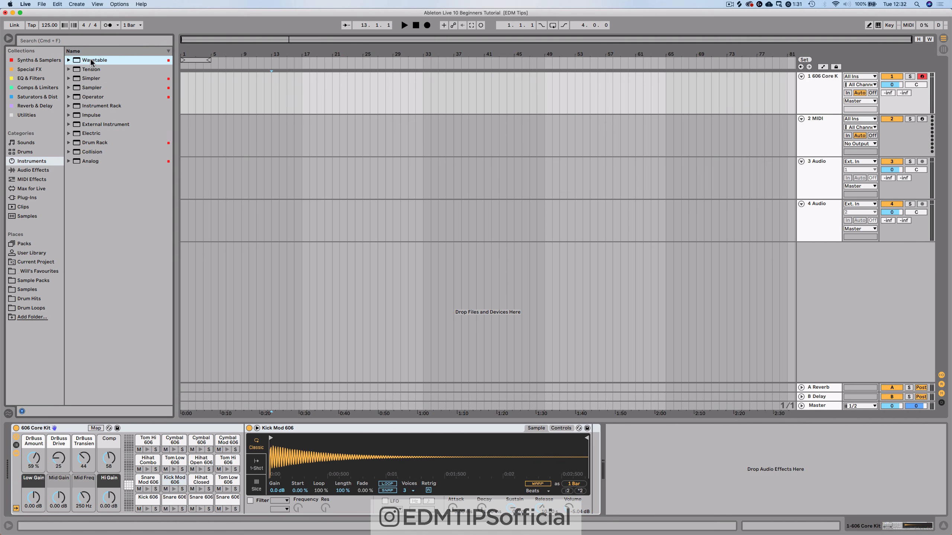
Replace the 606 Core Kit on the first track with an empty Sampler from the Instruments category.
left_click(89, 88)
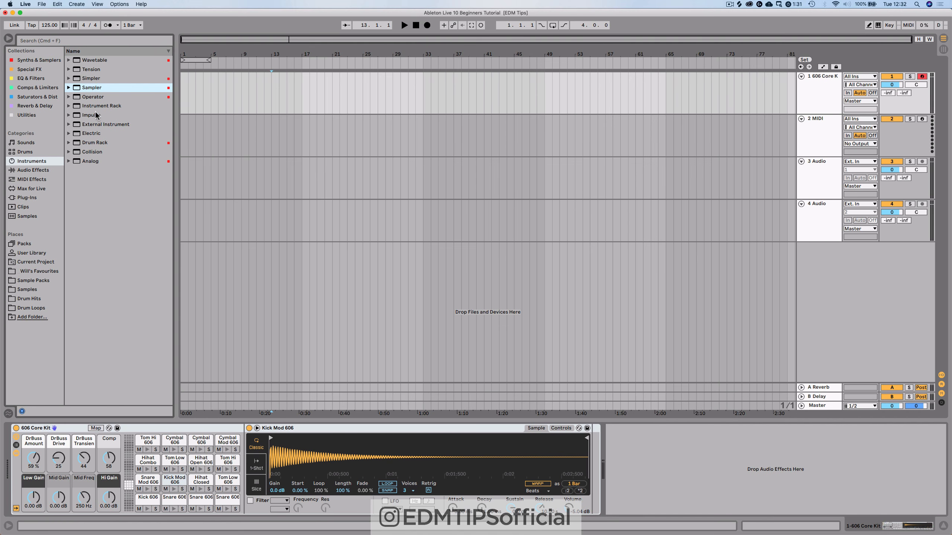
key("Right")
key("Left")
left_click(67, 429)
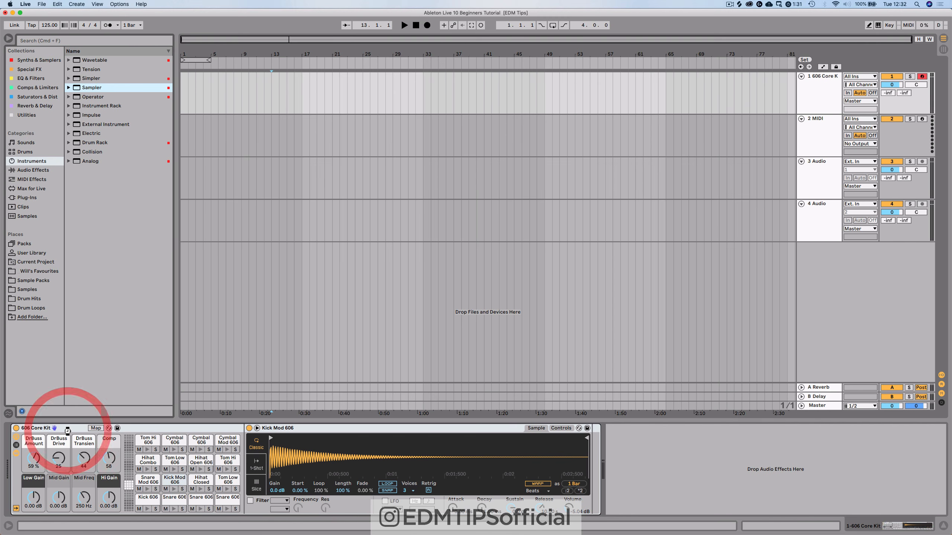
key("Return")
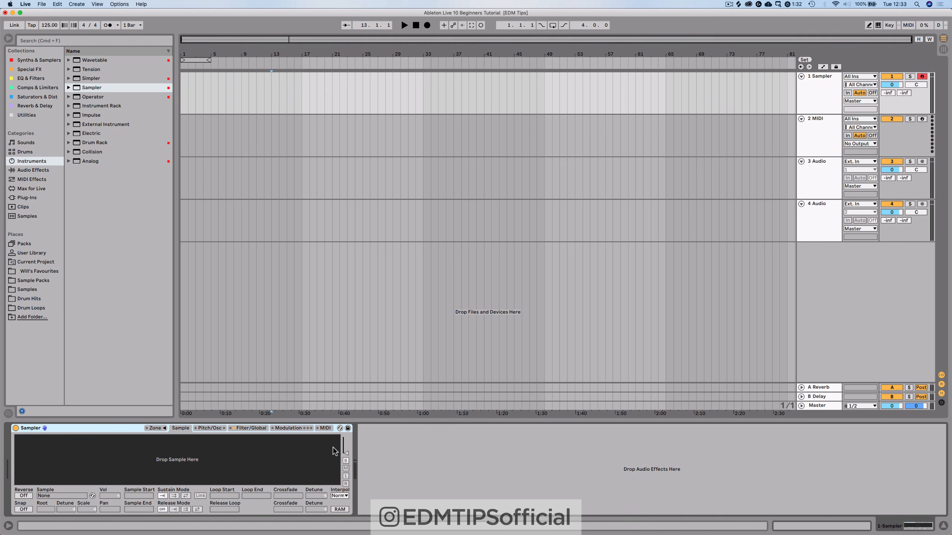
Hot-swap the Sampler for the TeeBee Ultralight.adg preset in its Vintage folder, collapse the Sampler presets and leave hot-swap mode.
left_click(340, 428)
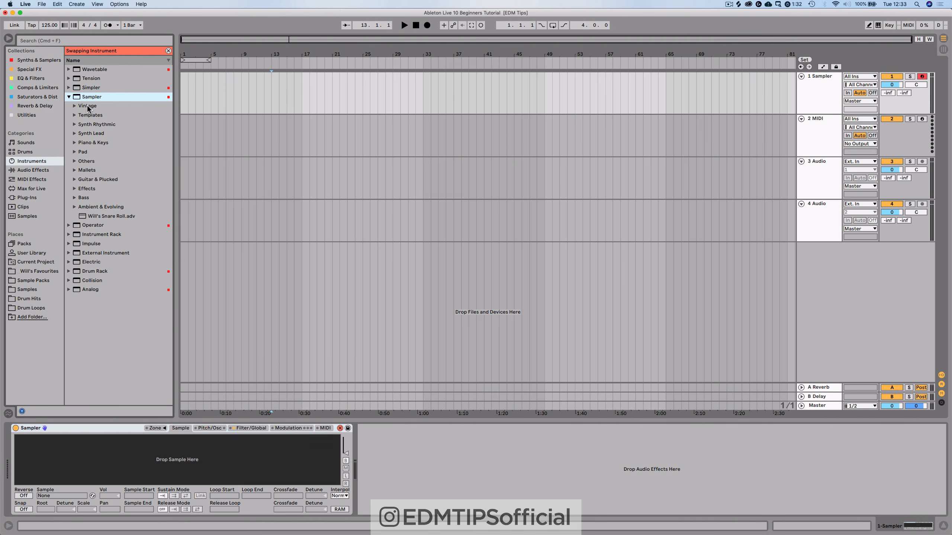
left_click(88, 107)
left_click(104, 115)
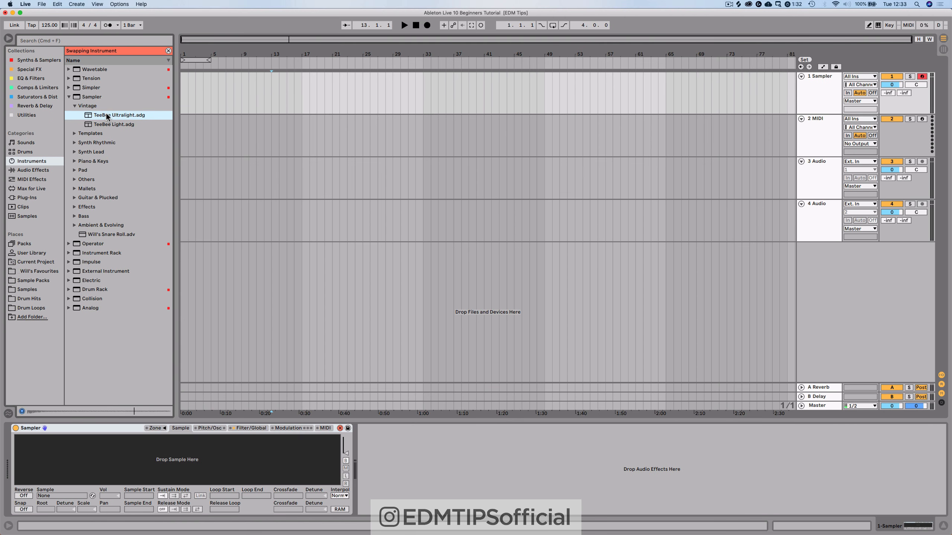
double_click(107, 115)
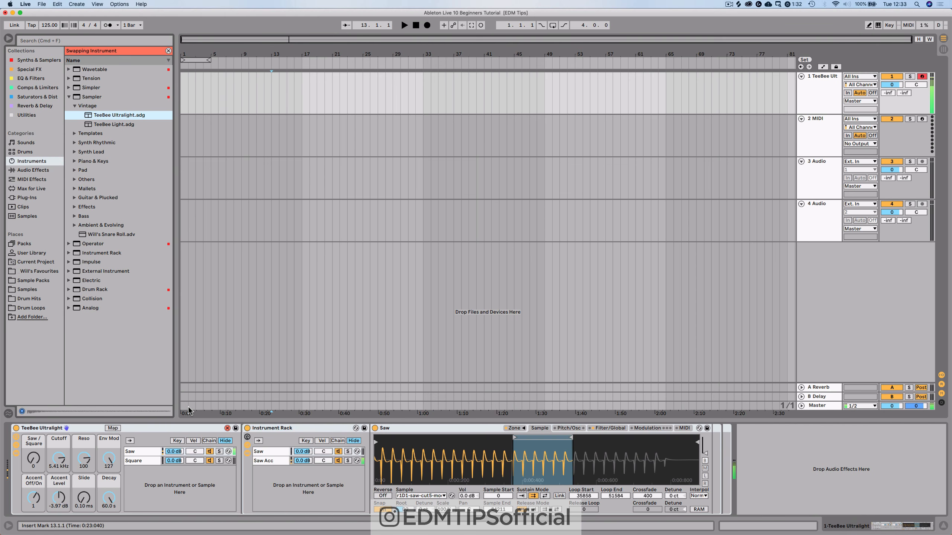
left_click(69, 96)
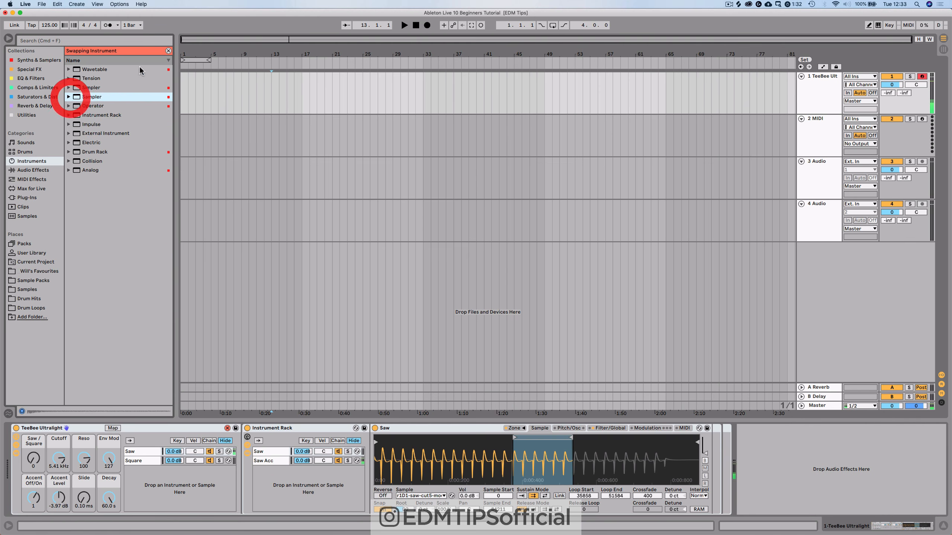
left_click(168, 51)
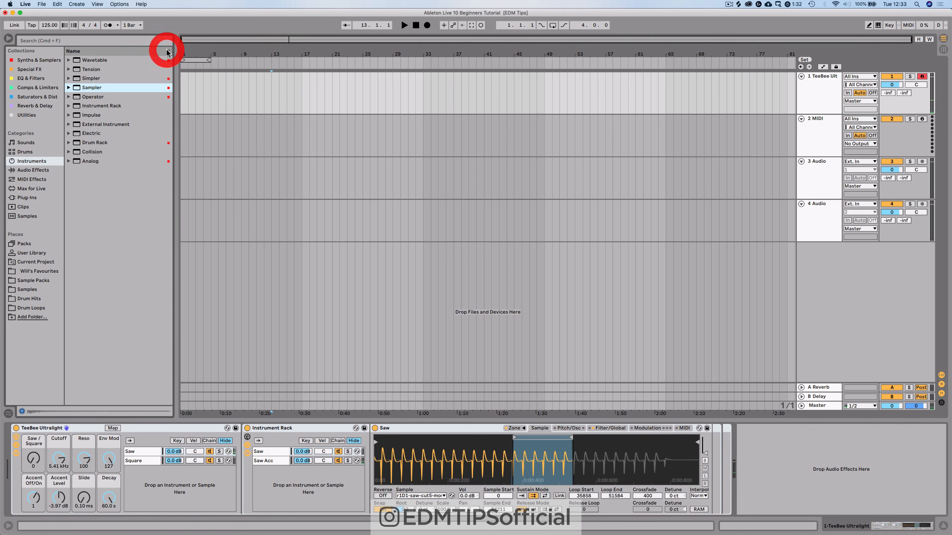
Show the Audio Effects category and collapse the TeeBee Ultralight rack in the first track's device chain.
left_click(33, 170)
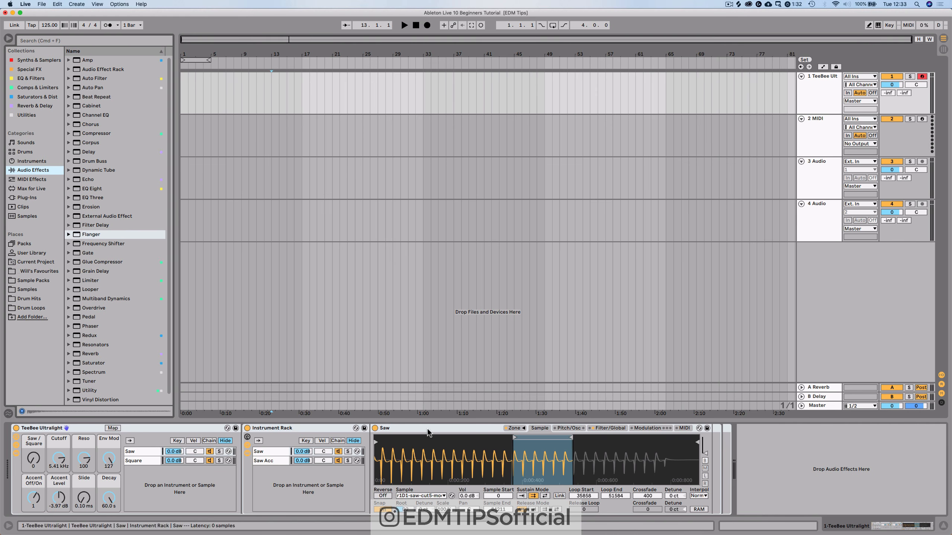
left_click(82, 427)
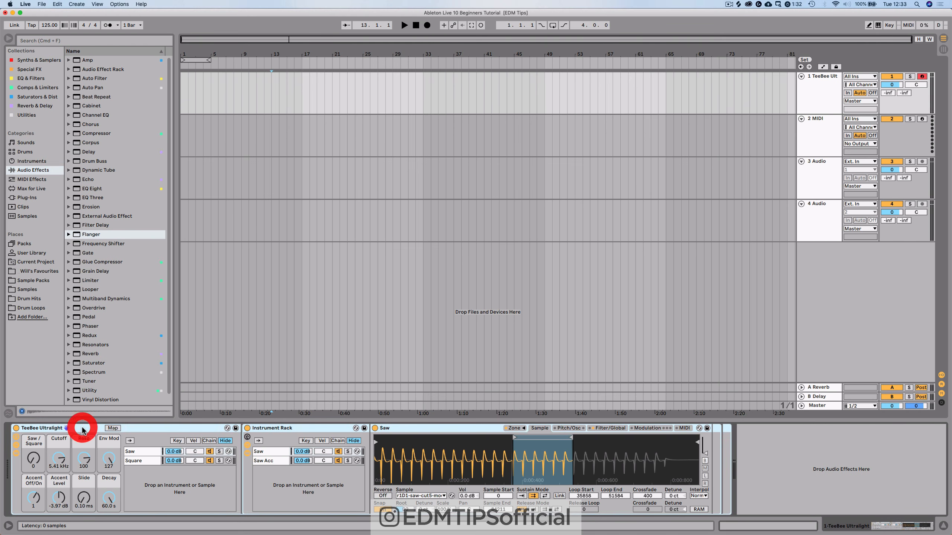
double_click(81, 427)
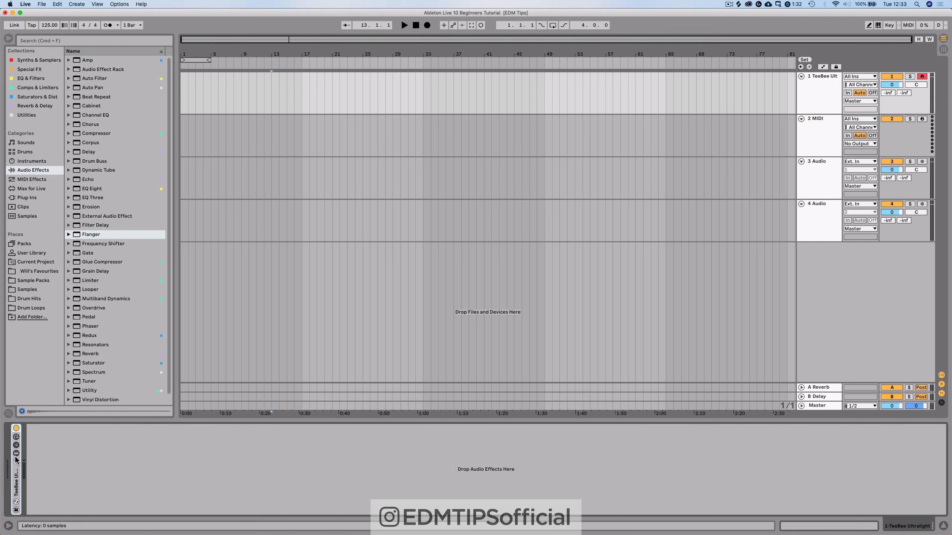
double_click(17, 475)
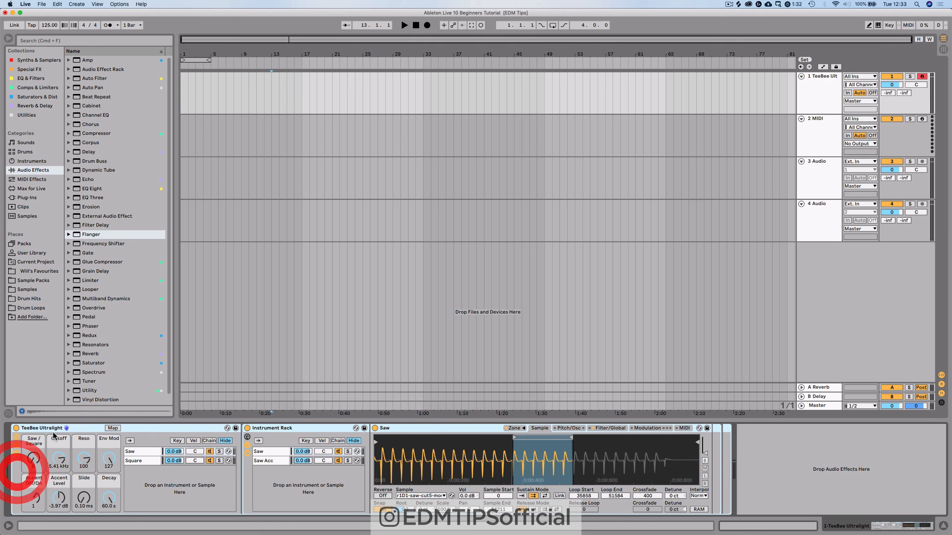
double_click(82, 429)
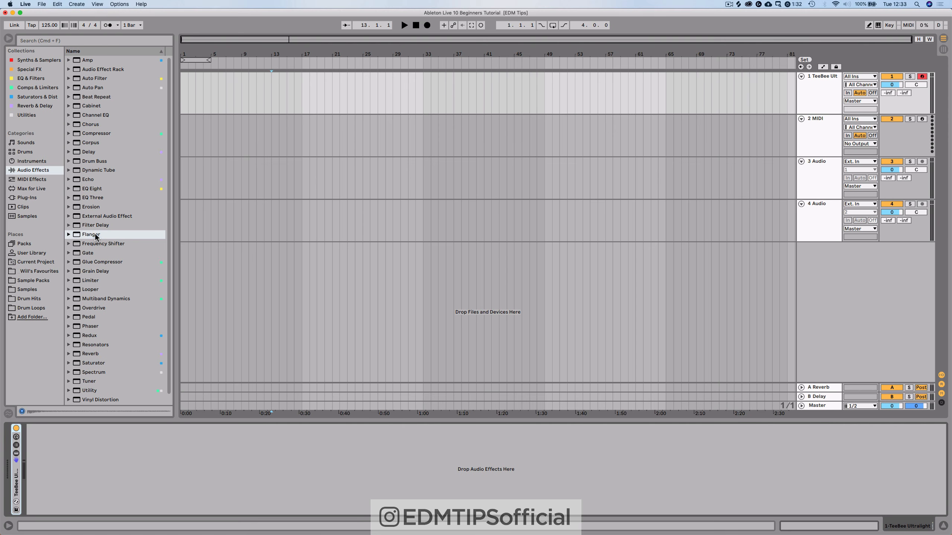
Try out a Flanger with 3.29 ms delay time and 0.80 feedback after the TeeBee Ultralight rack, and remove it.
left_click_drag(95, 233, 165, 445)
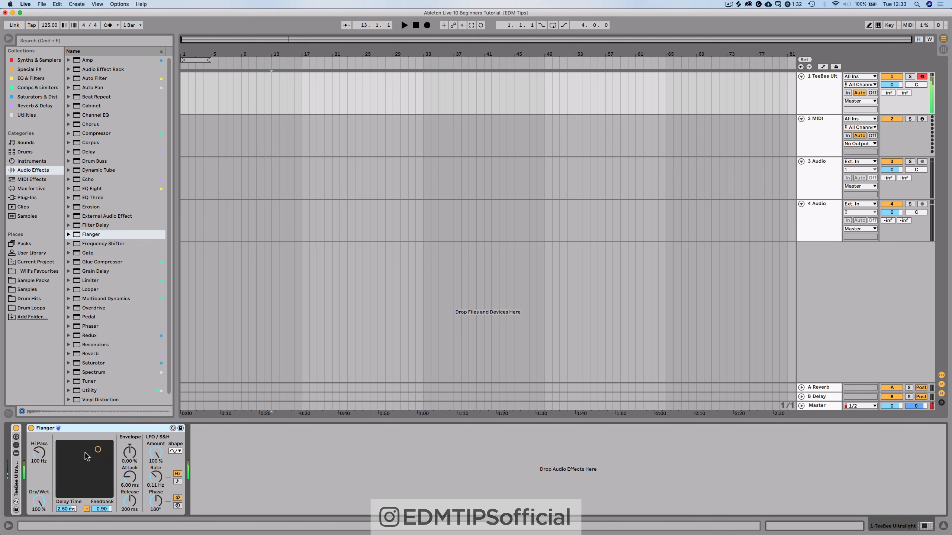
mouse_move(98, 451)
left_mouse_down()
mouse_move(109, 445)
mouse_move(101, 456)
left_mouse_up()
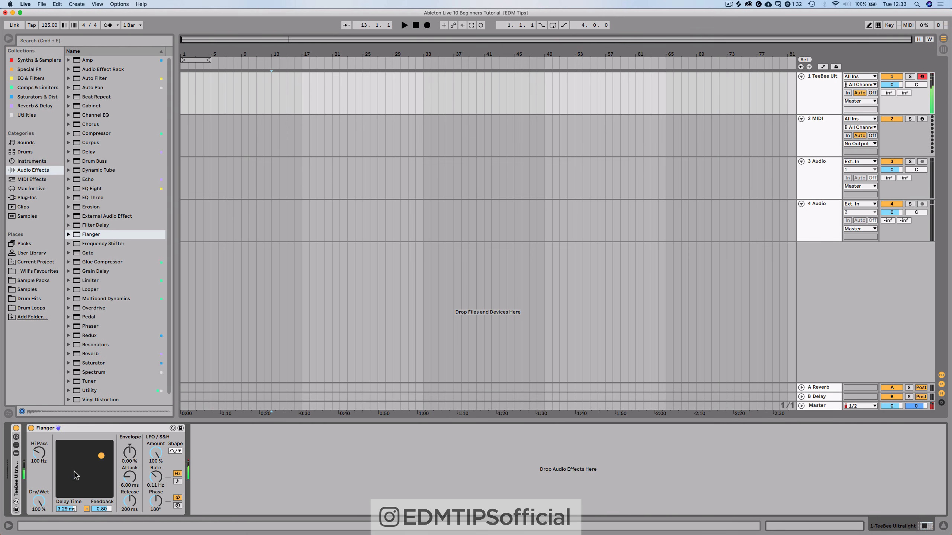
left_click(99, 430)
key("Delete")
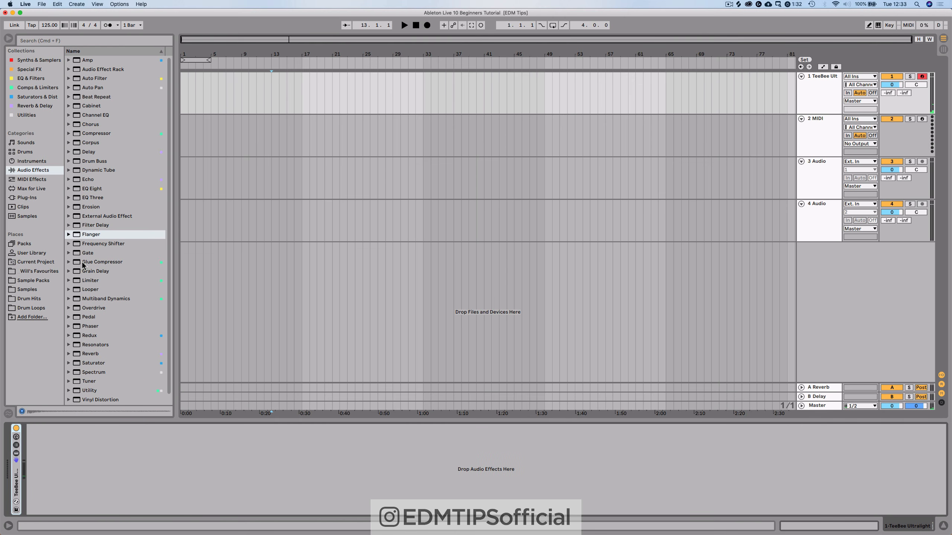
Look through the MIDI Effects, Max for Live and Plug-Ins categories of the browser.
left_click(34, 179)
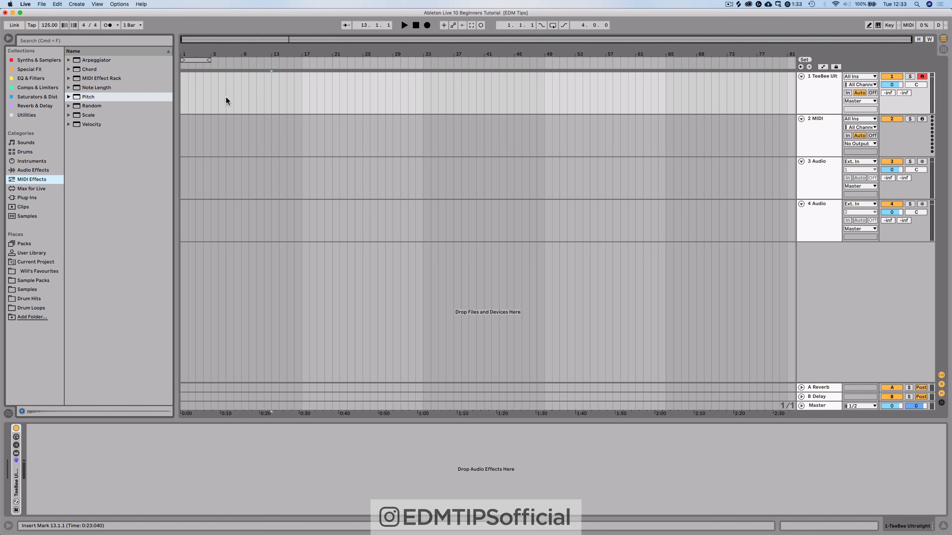
left_click(25, 191)
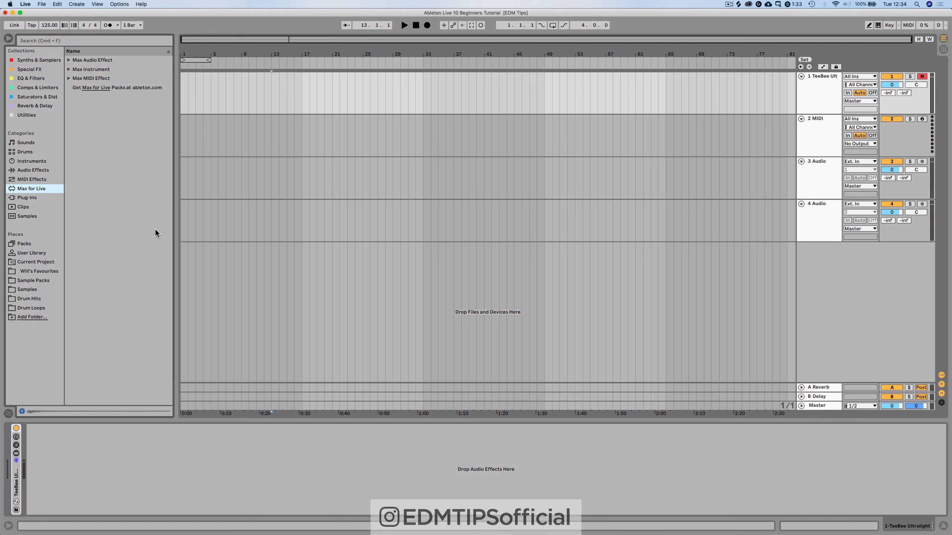
left_click(27, 199)
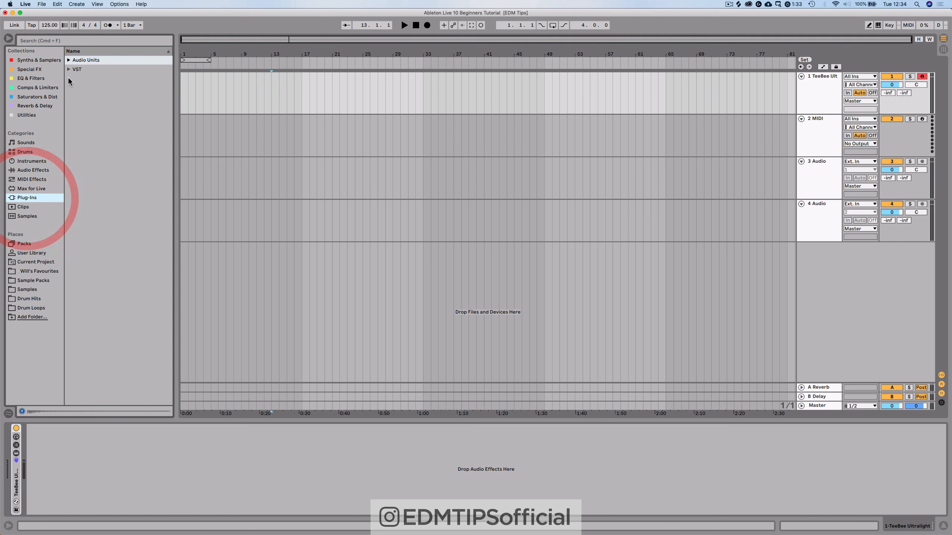
Expand the Audio Units plug-ins and look inside the FabFilter and Celemony folders, leaving the manufacturer folders collapsed.
left_click(69, 60)
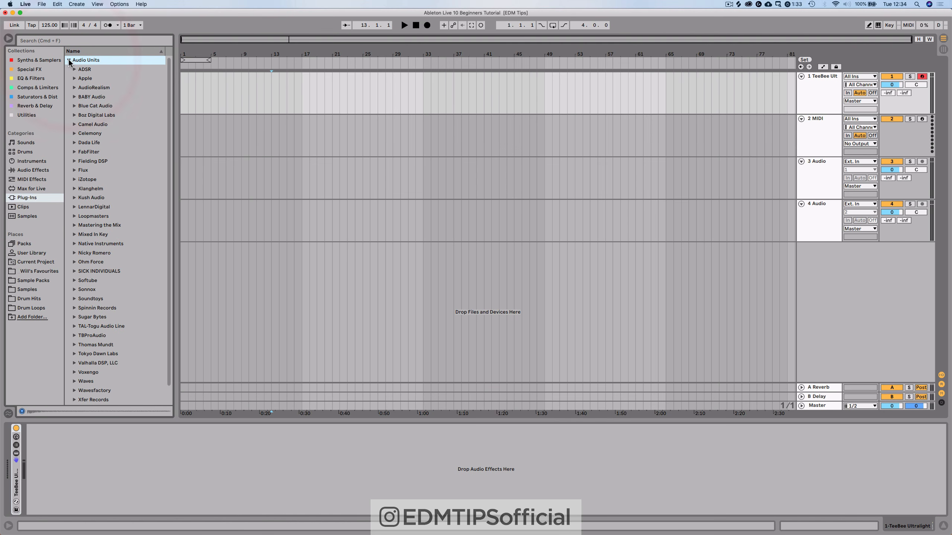
left_click(74, 153)
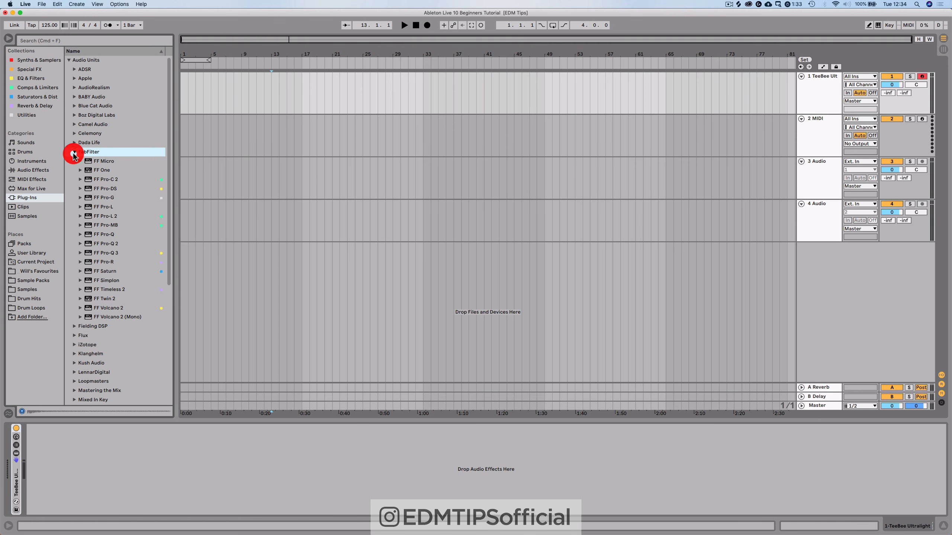
left_click(74, 142)
left_click(73, 134)
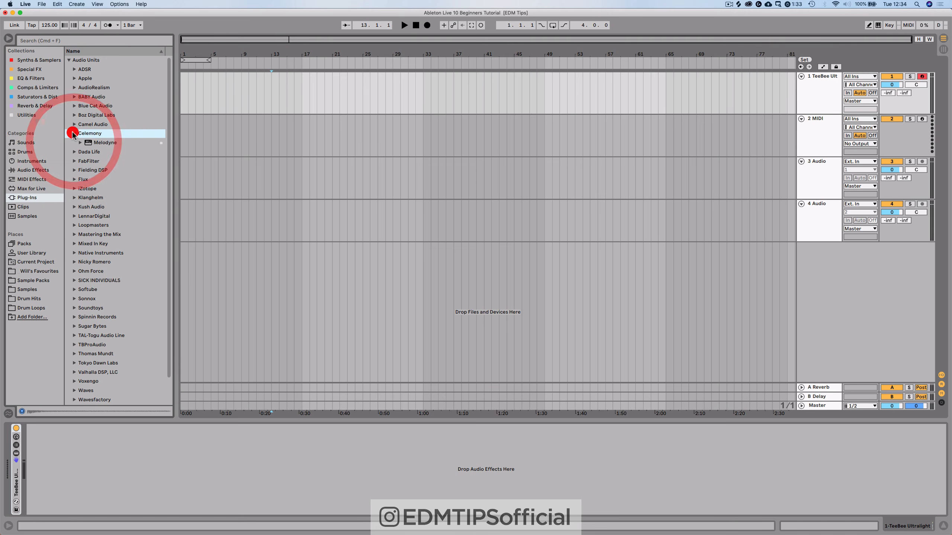
left_click(74, 151)
left_click(74, 161)
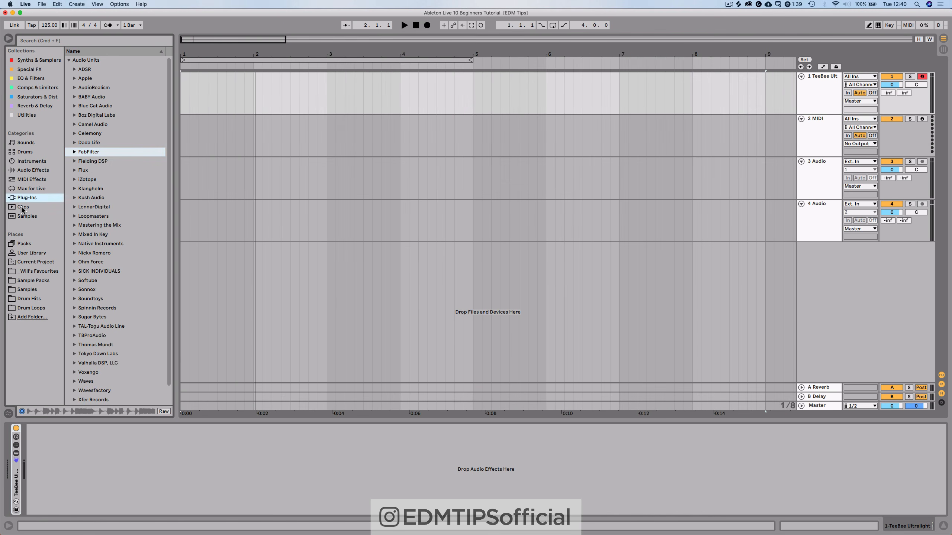
Preview 140-Bubblbun.alc from the Clips category and place it at bar 1 on a new track below track 4.
left_click(23, 207)
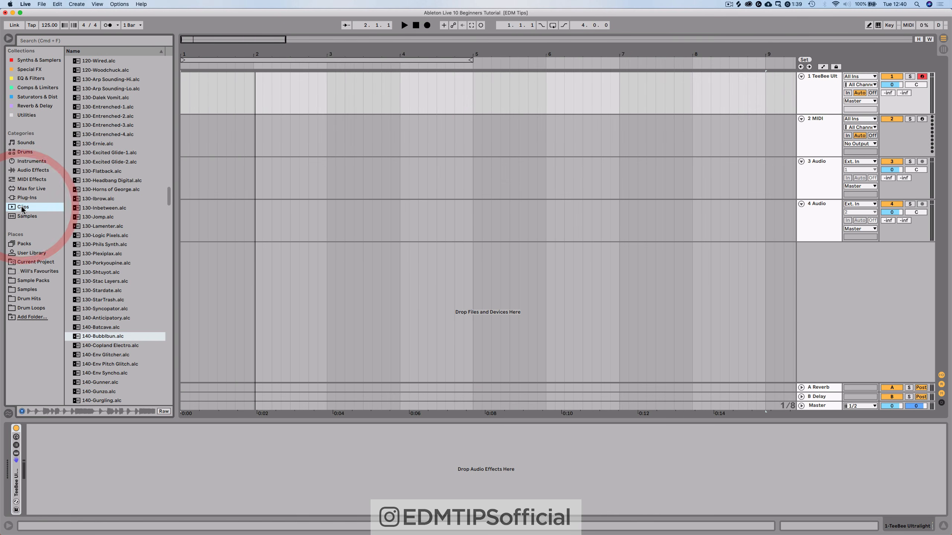
scroll(105, 203, "up", 15)
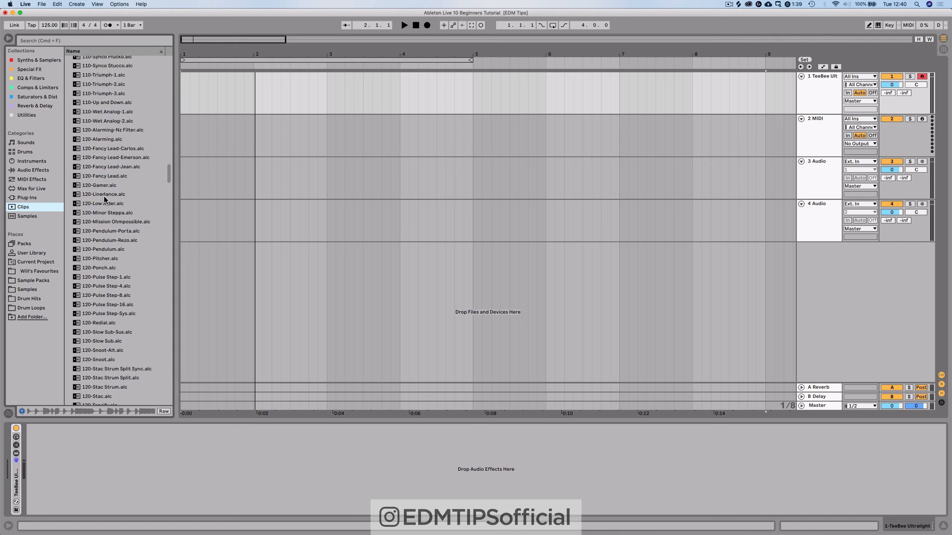
scroll(104, 196, "down", 15)
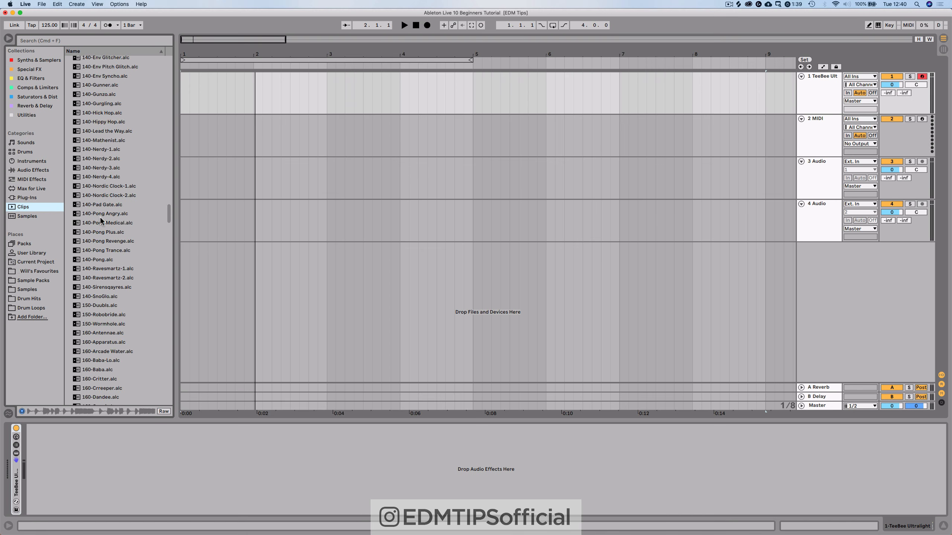
scroll(100, 219, "down", 12)
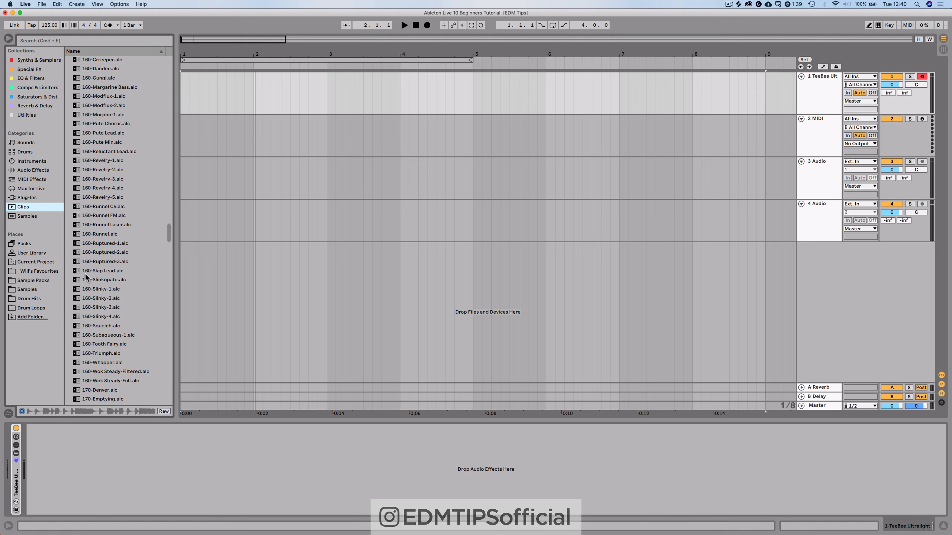
scroll(123, 281, "up", 15)
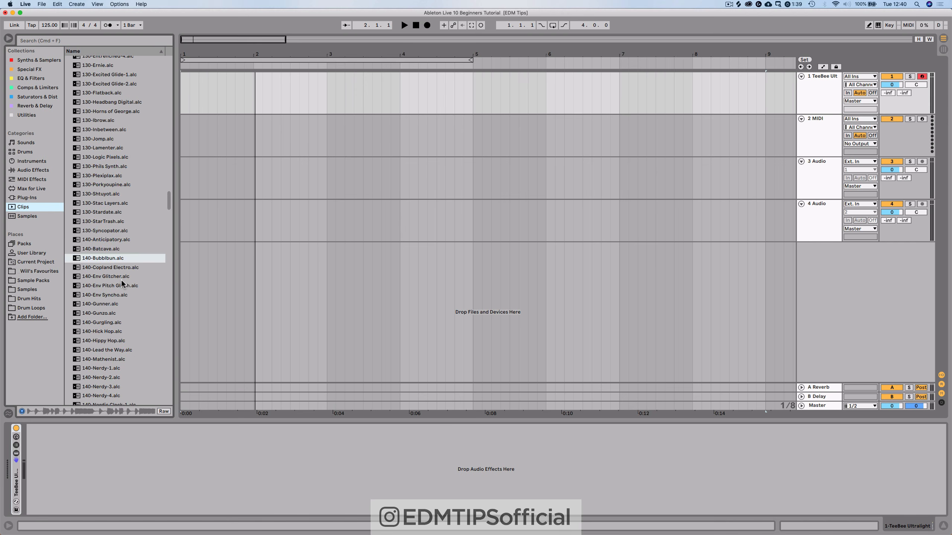
left_click(105, 261)
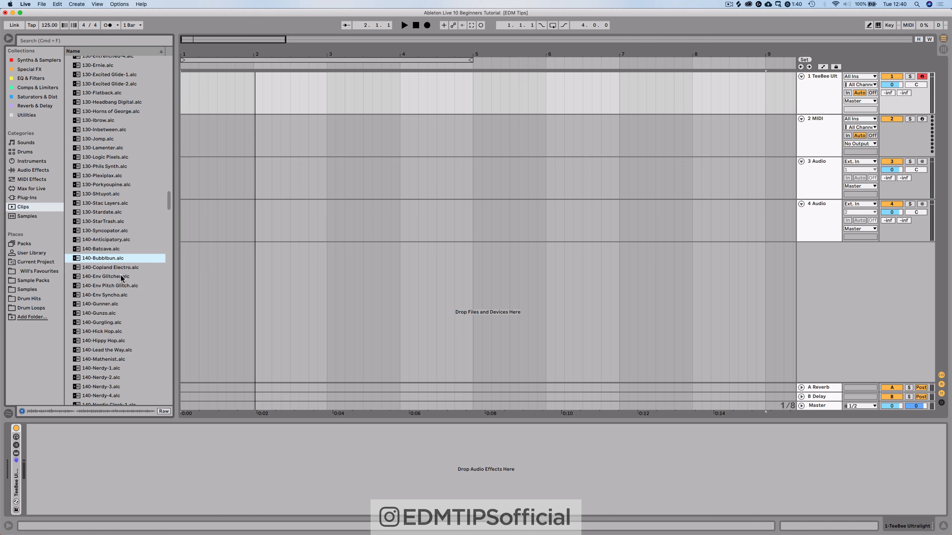
left_click_drag(110, 260, 183, 259)
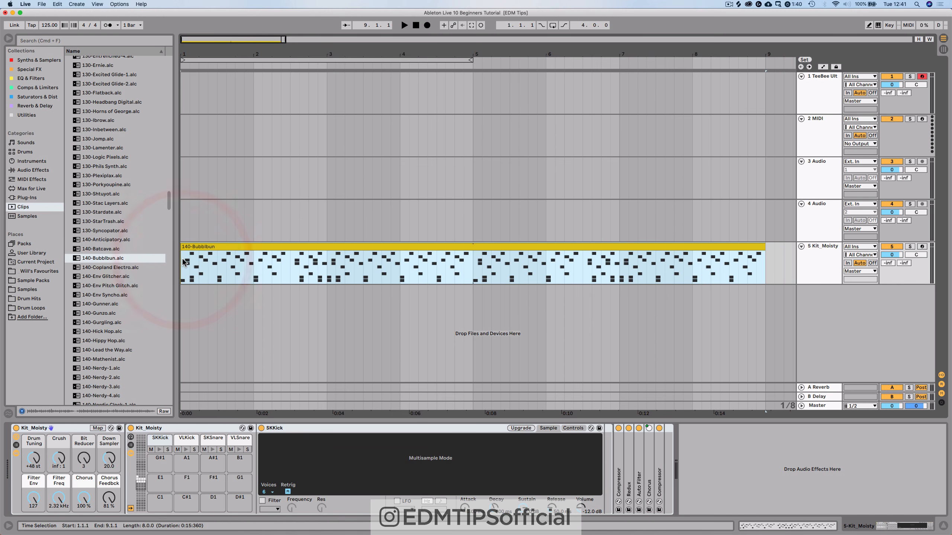
Open the 140-Bubblbun clip's notes, enable note preview and audition its kick, snare and low percussion notes.
left_click(823, 255)
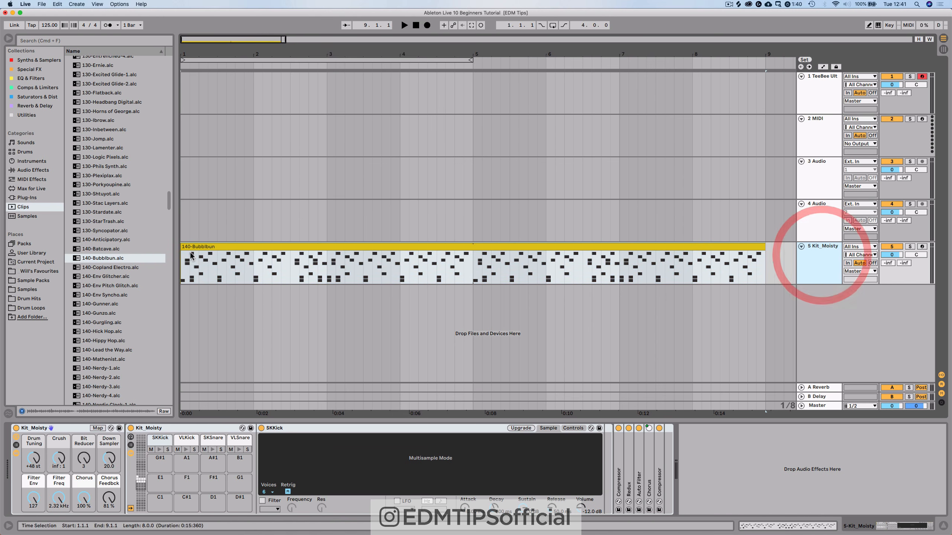
double_click(220, 246)
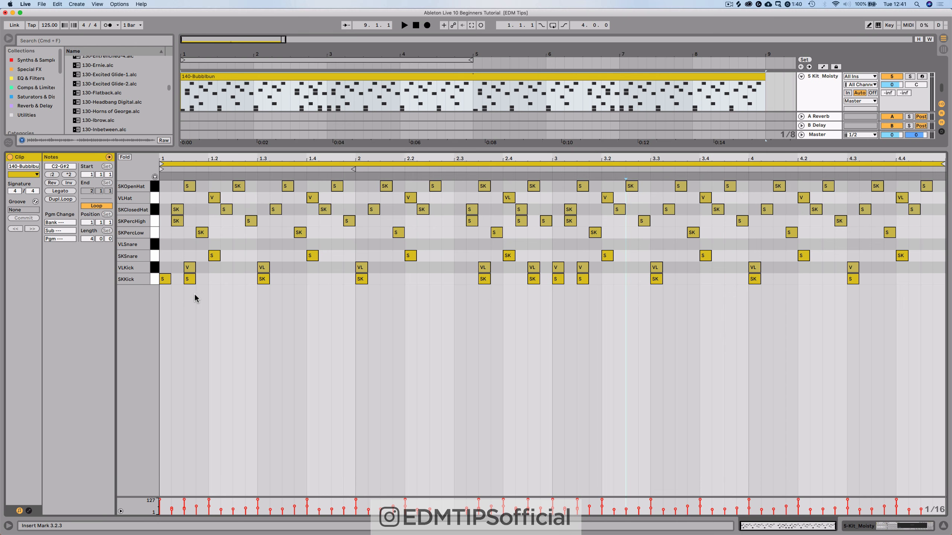
left_click(165, 279)
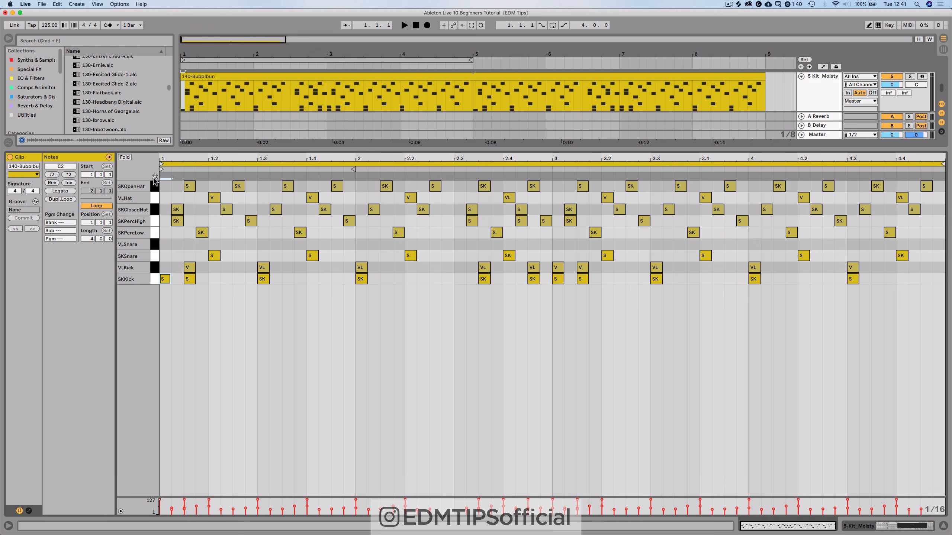
left_click(155, 177)
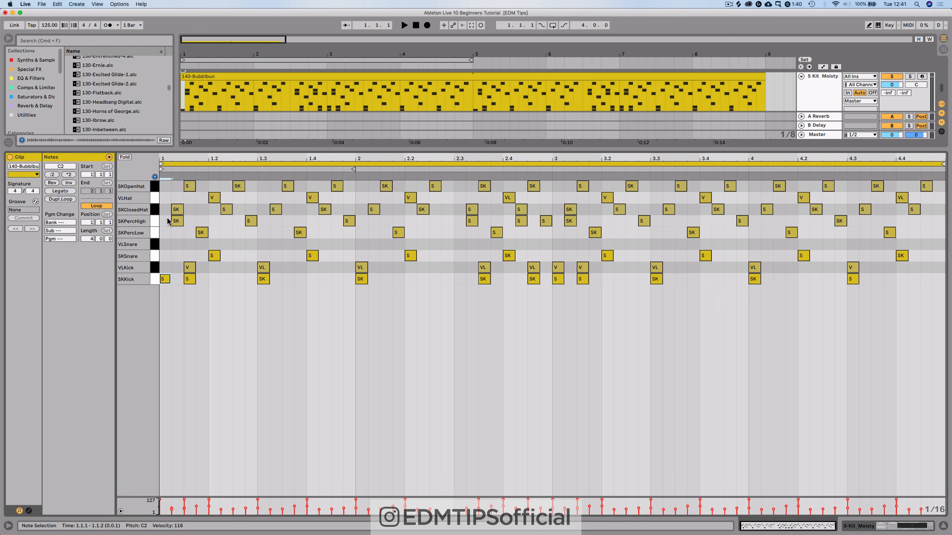
left_click(165, 279)
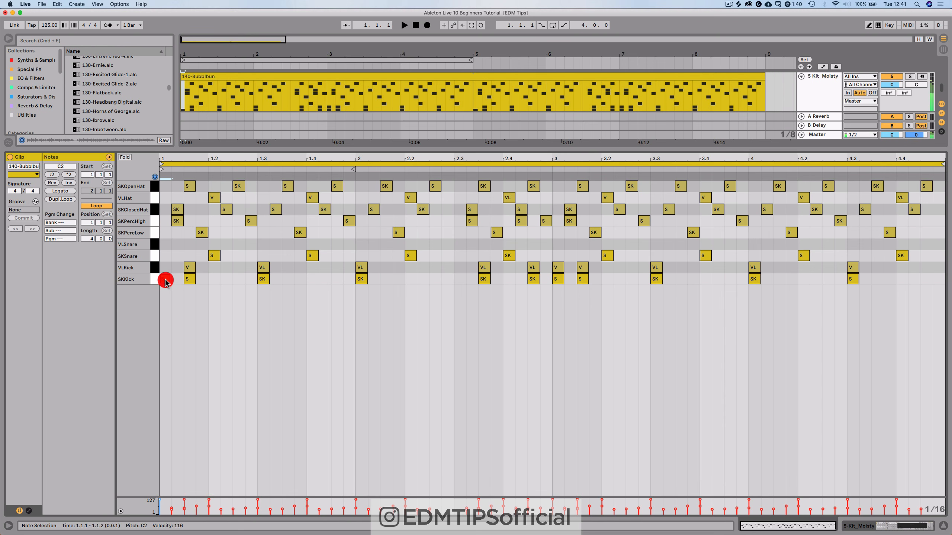
left_click(190, 279)
left_click(189, 267)
left_click(211, 256)
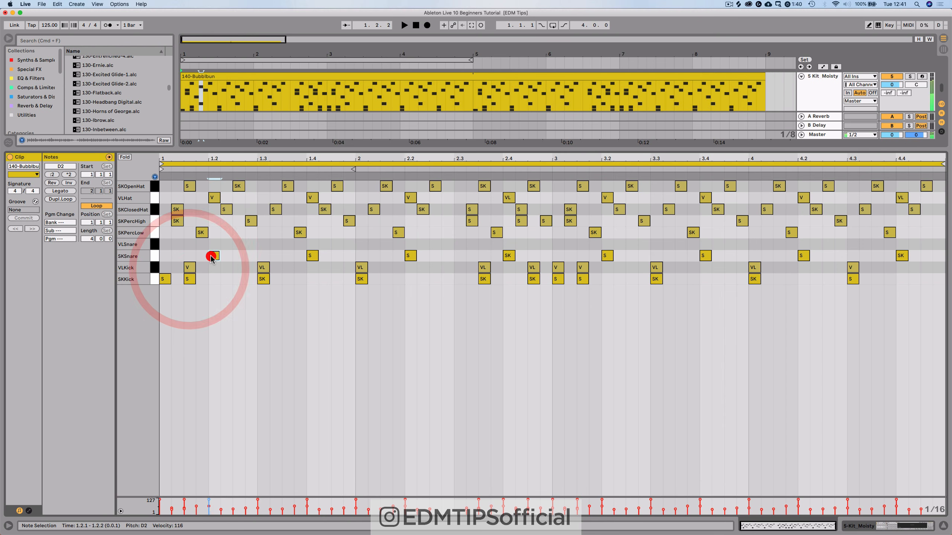
left_click(202, 233)
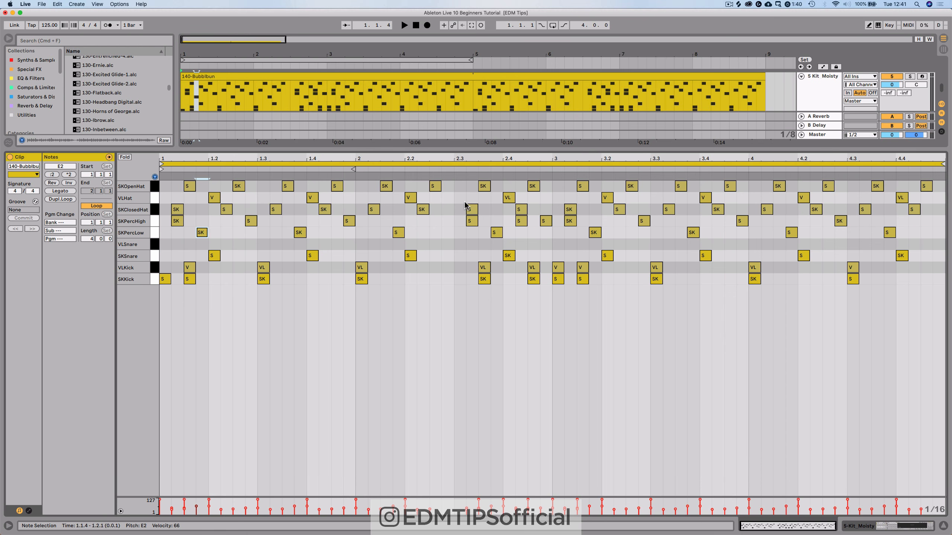
Return to the Kit_Moisty track's device chain and expand its first Compressor and the Redux.
key("shift+Tab")
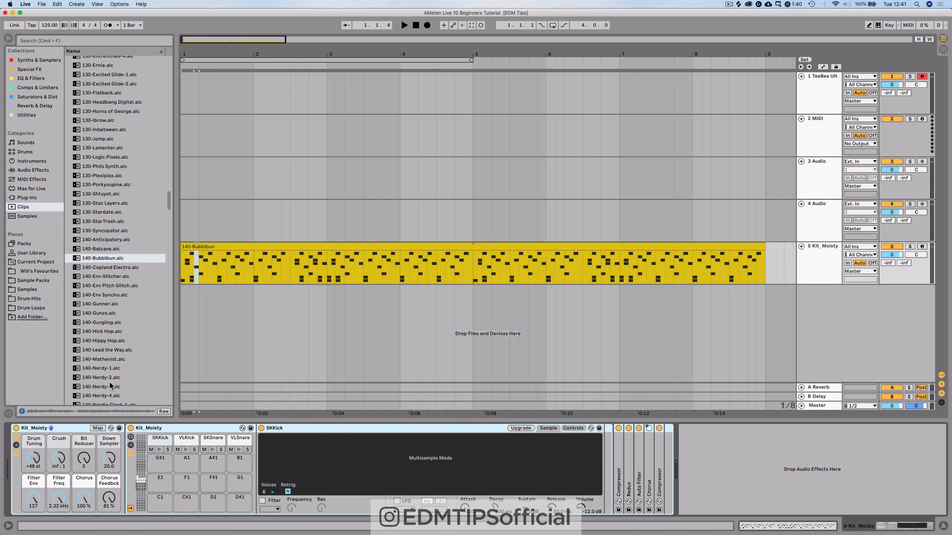
double_click(615, 448)
double_click(732, 455)
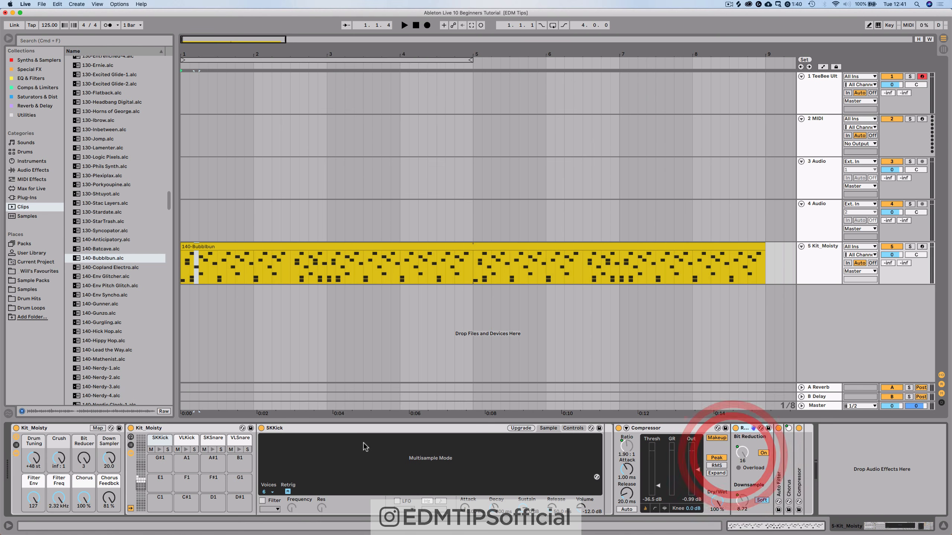
Solo the Kit_Moisty track and play the first bars of the 140-Bubblbun clip.
left_click(910, 247)
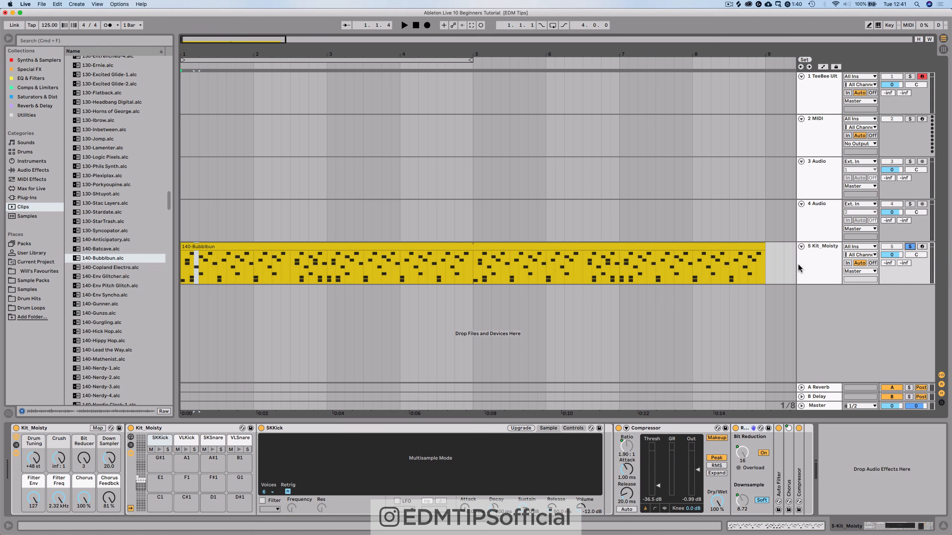
key("space")
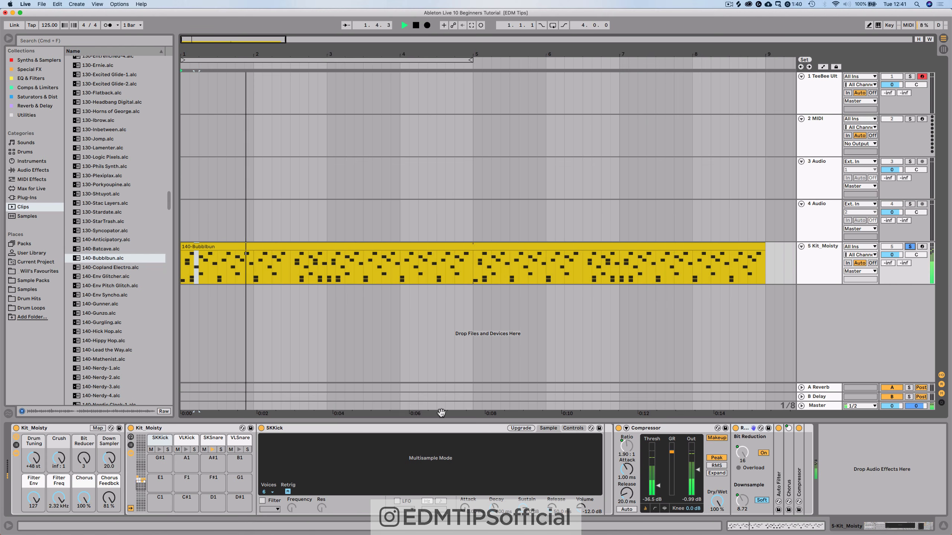
key("space")
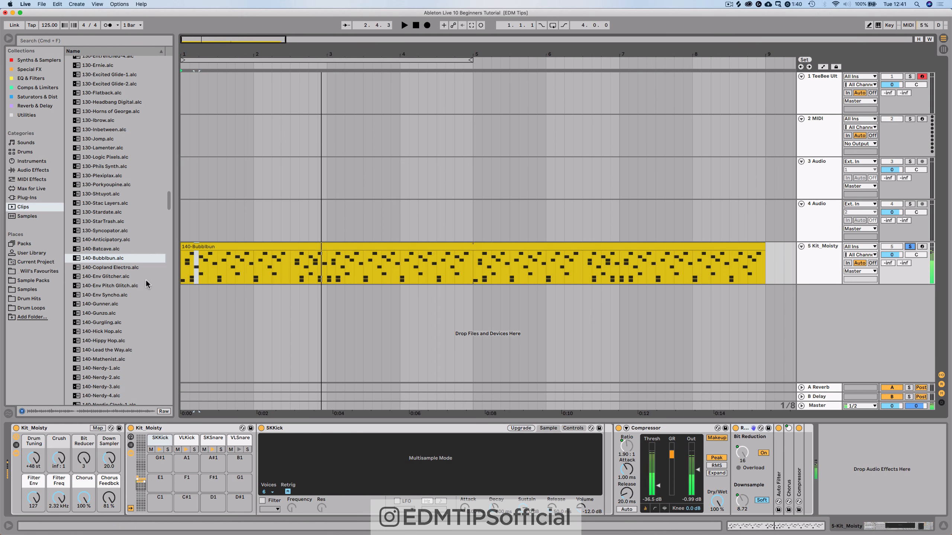
Place the 140-Gunzo.alc clip at bar 1 on a new track below Kit_Moisty.
left_click_drag(95, 316, 182, 310)
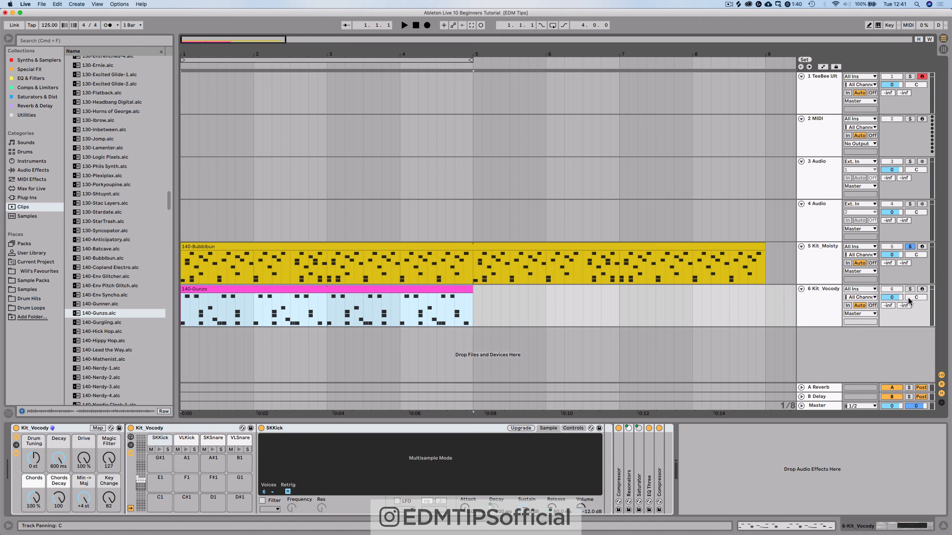
Solo the Kit_Vocody track and play the opening of its 140-Gunzo clip.
left_click(910, 289)
key("space")
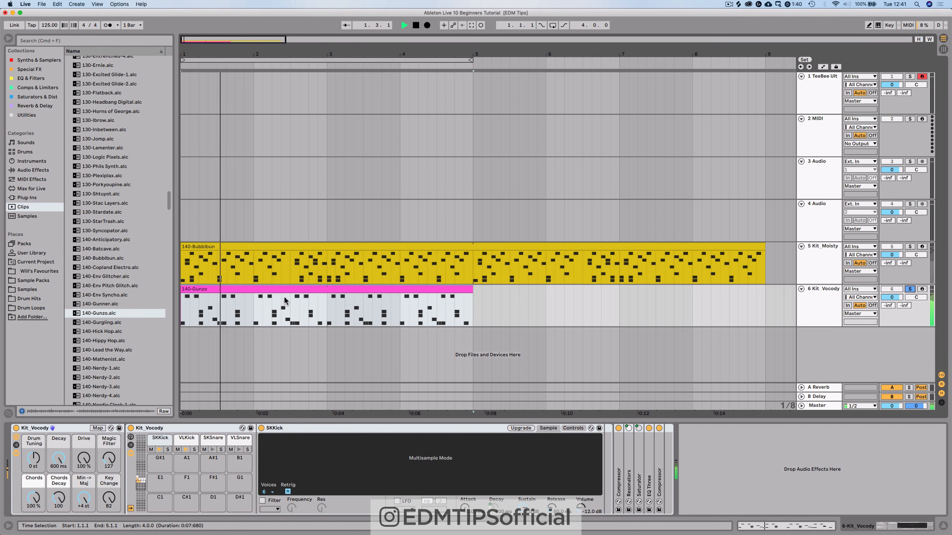
key("space")
left_click(270, 291)
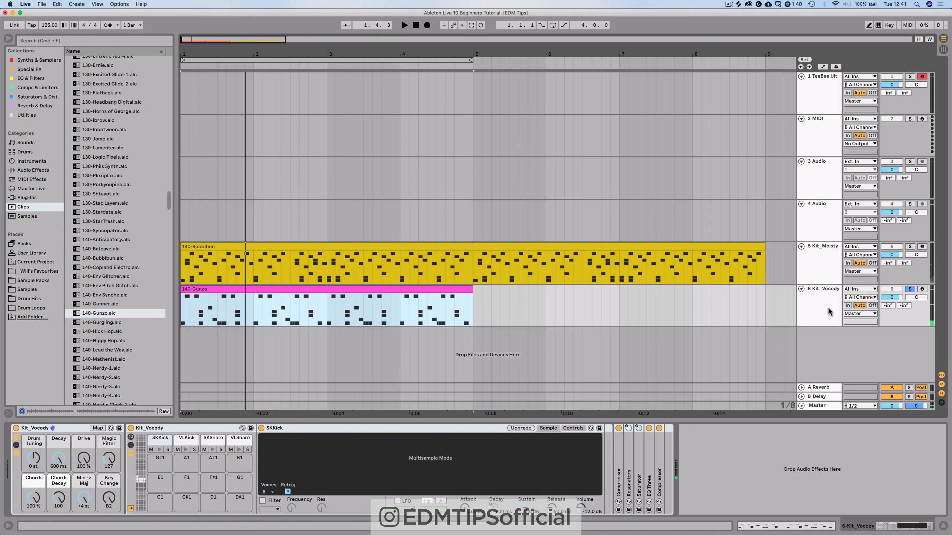
left_click(828, 311)
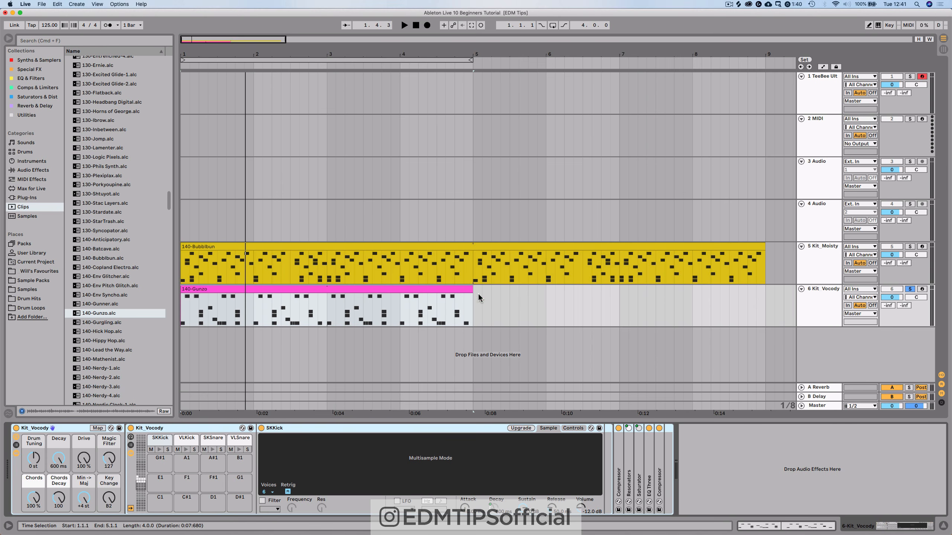
Delete the 140-Gunzo and 140-Bubblbun clips from the arrangement.
left_click(403, 287)
key("Delete")
left_click(287, 245)
key("Delete")
Place the 80-Potted Lead-Var2.alc audio clip at bar 1 on a new track below Kit_Vocody and unfold the track.
scroll(121, 184, "up", 10)
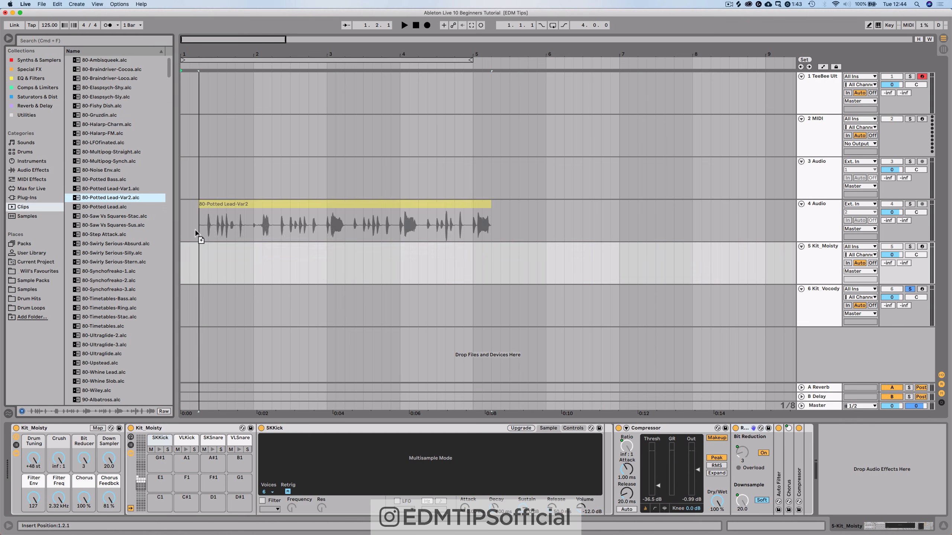
left_click_drag(198, 229, 183, 260)
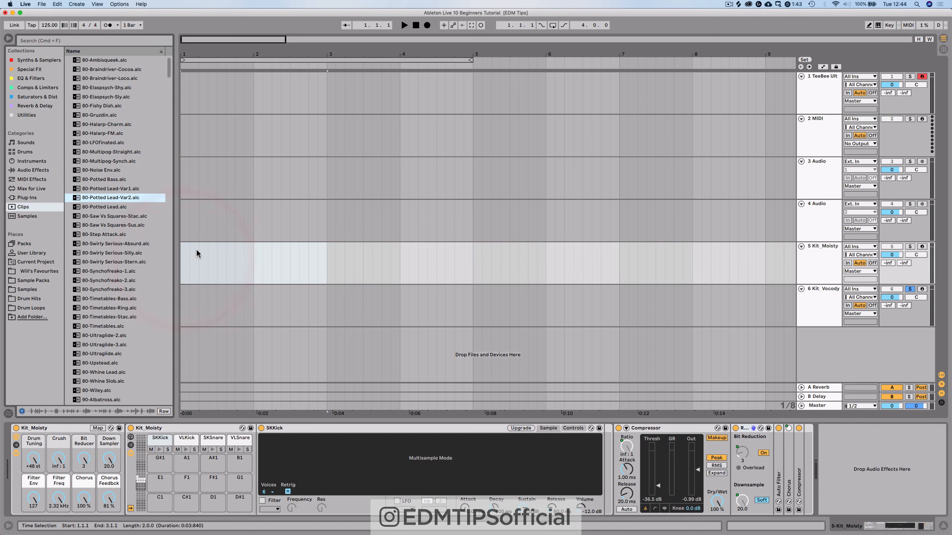
left_click_drag(135, 199, 184, 353)
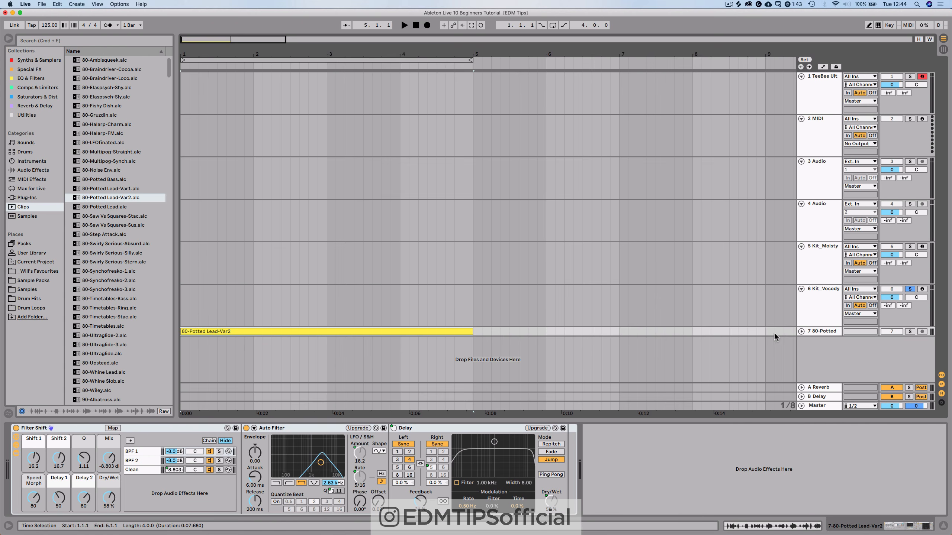
left_click(801, 331)
Compare the device chains of the Kit_Moisty and 80-Potted tracks and open the 80-Potted Lead-Var2 clip.
left_click(810, 262)
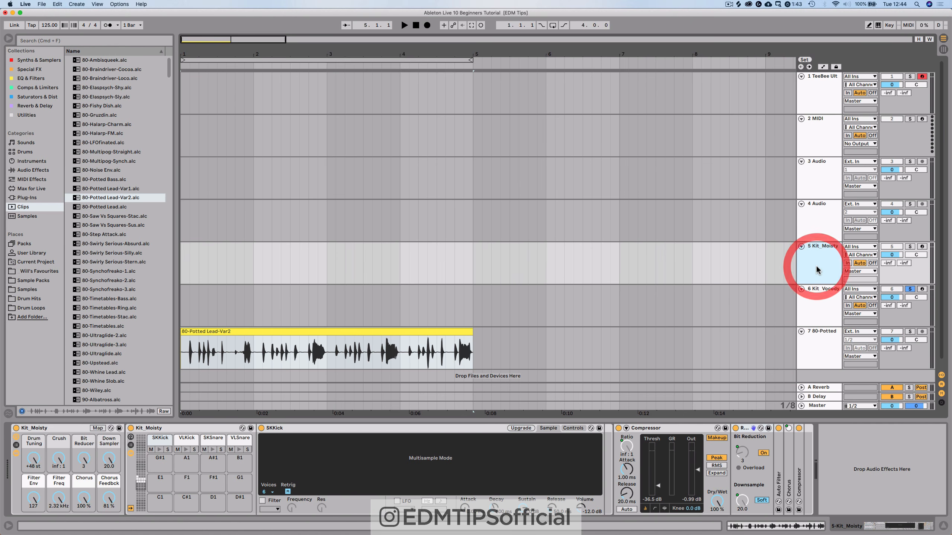
left_click(820, 347)
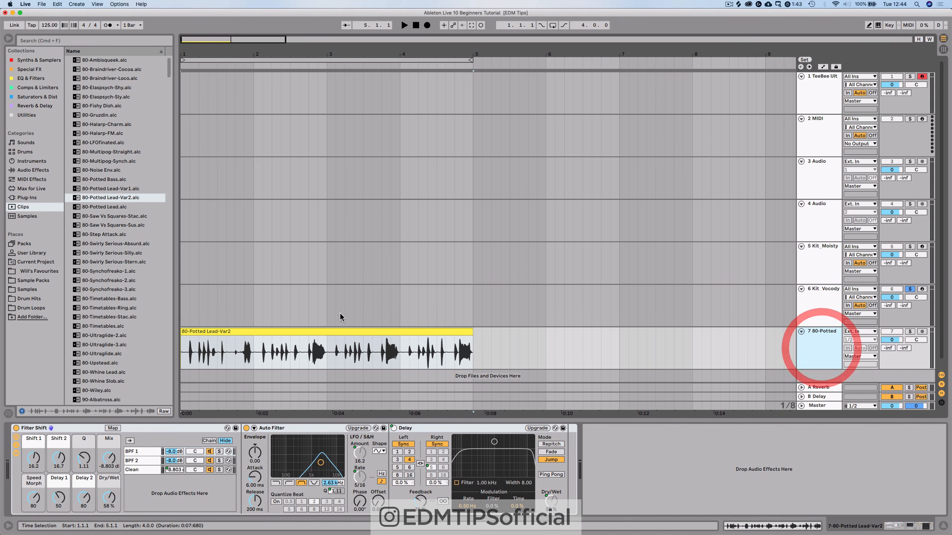
left_click(240, 329)
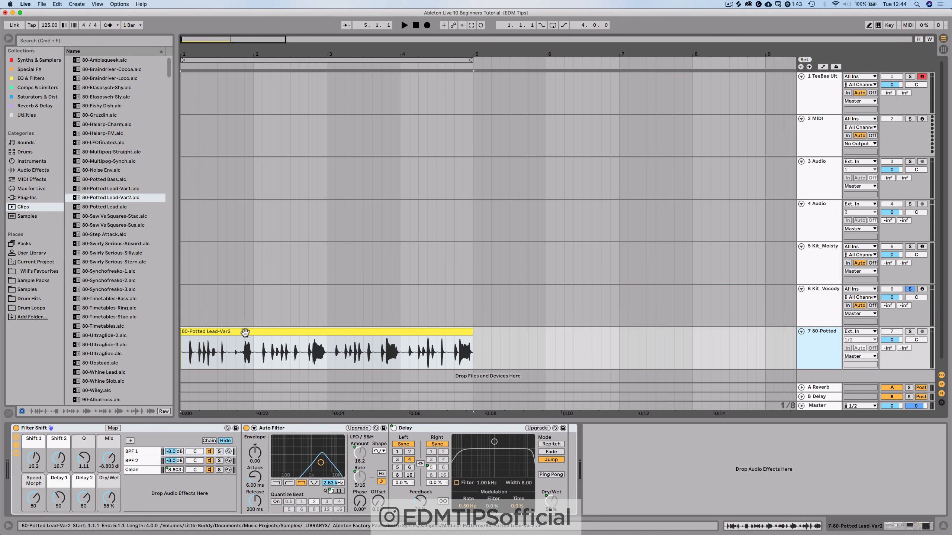
double_click(244, 331)
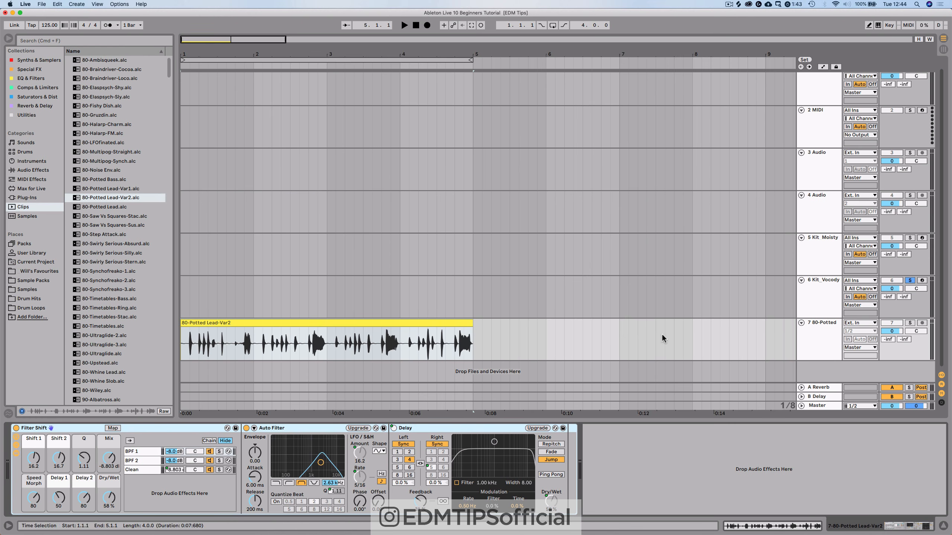
Solo the 80-Potted track and play the first bar of its clip with the track's effects chain shown.
left_click(909, 323)
left_click(816, 331)
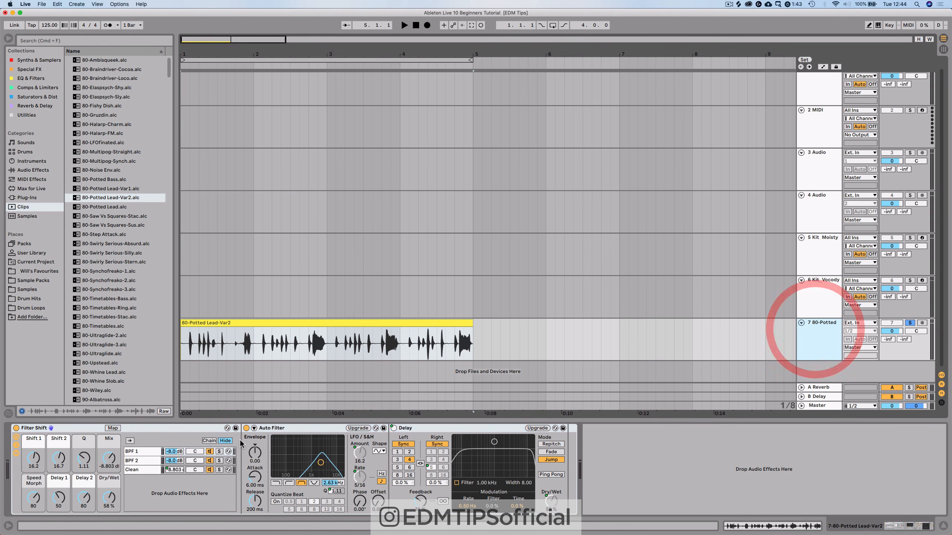
key("space")
key("space")
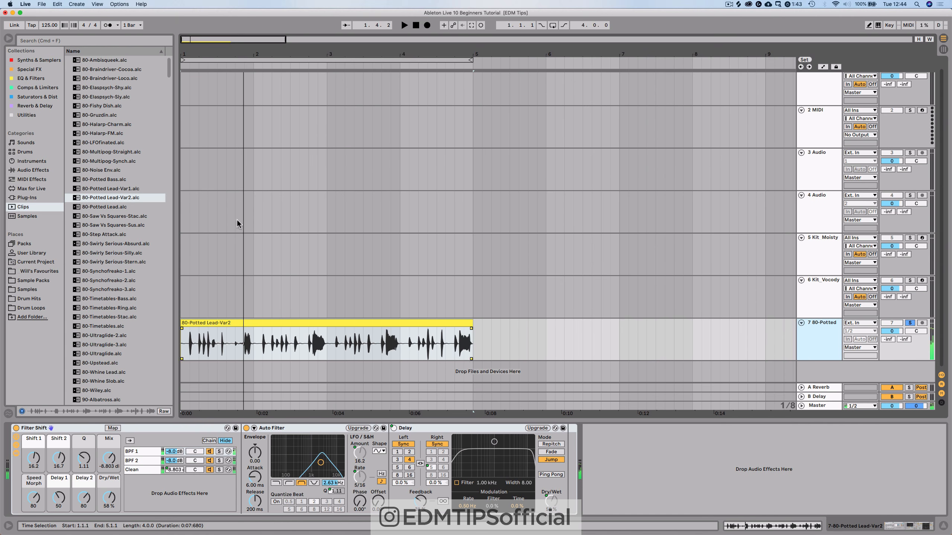
Audition Zap-84.aif, Zap-57.aif, r3D2-square-acc-cut2-mod1.aif and r3D2-square-acc-cut3-mod2.aif from the browser's Samples category.
left_click(27, 216)
left_click(90, 97)
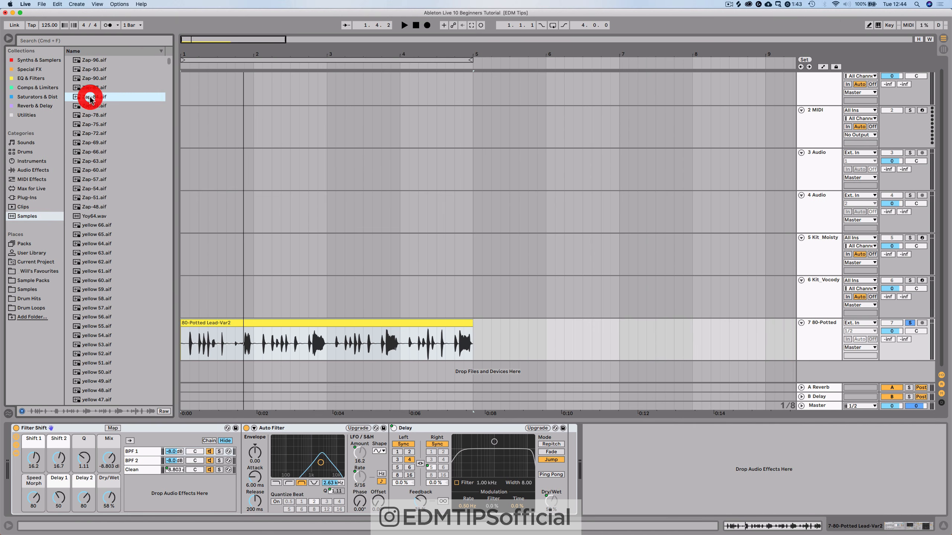
left_click(93, 180)
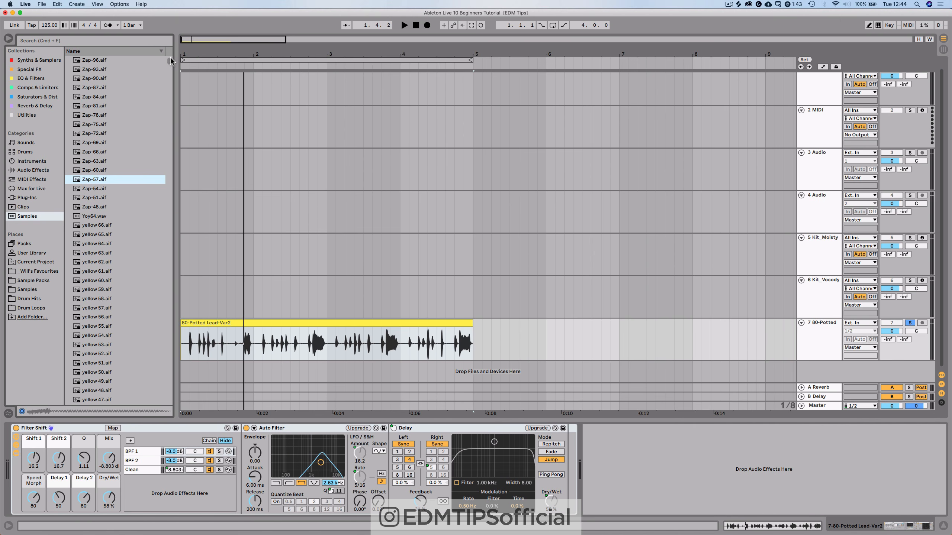
left_click_drag(170, 60, 168, 196)
left_click(126, 202)
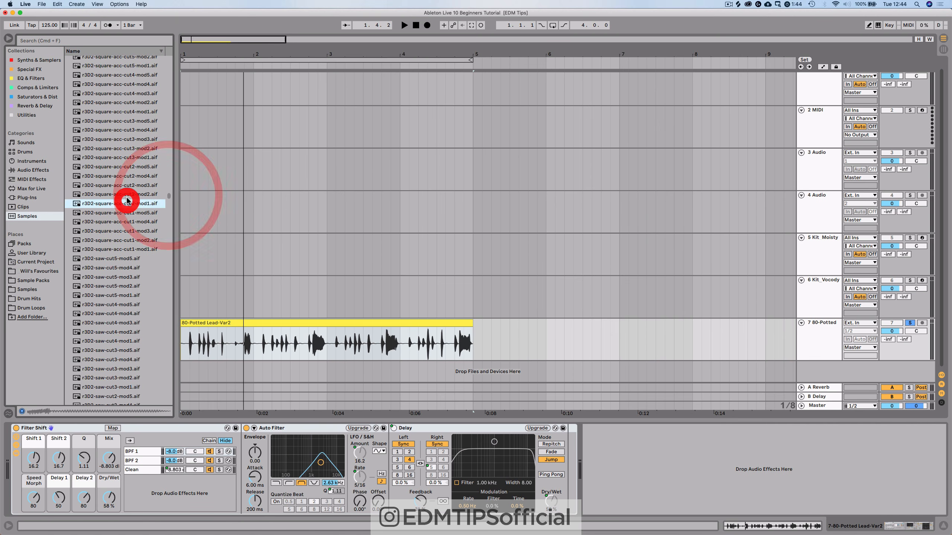
left_click(122, 148)
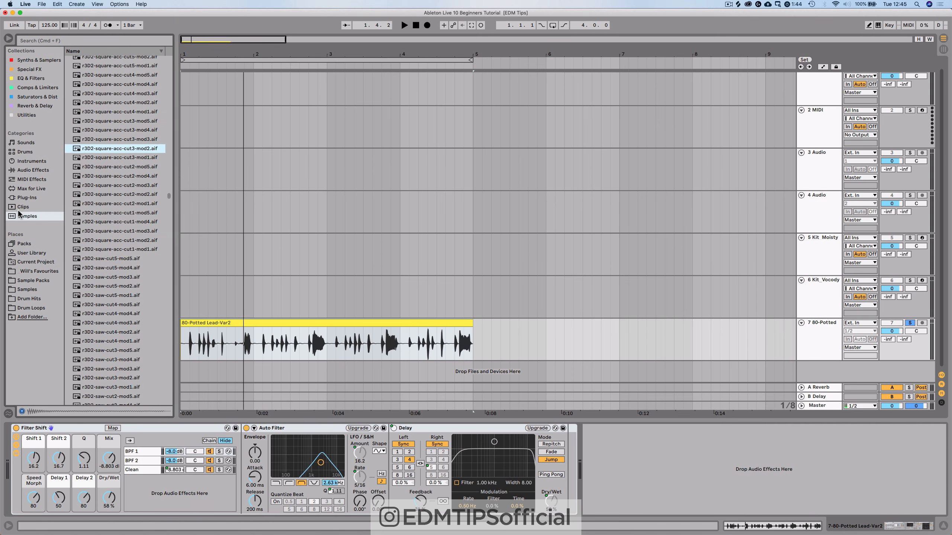
List the installed Packs and look inside the Guitar and Bass pack, then collapse it.
left_click(29, 245)
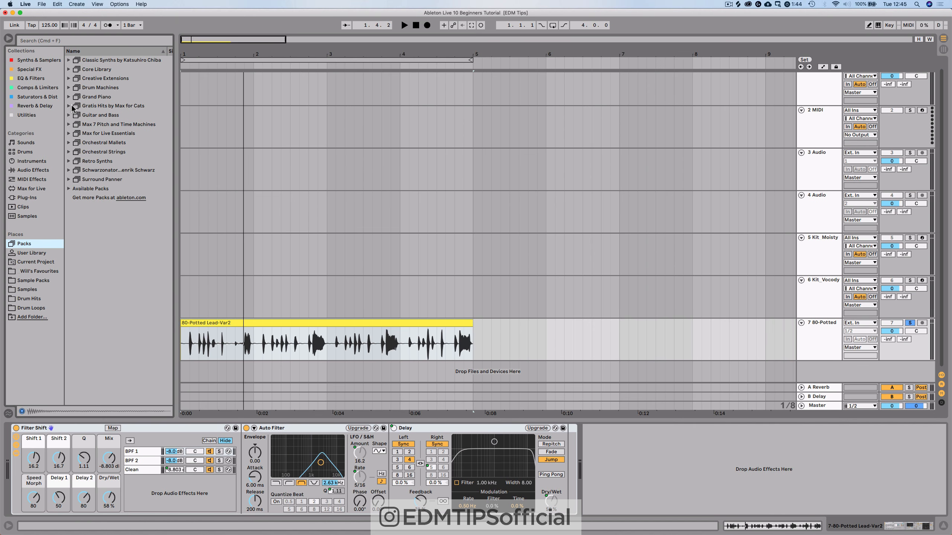
left_click(69, 115)
left_click(69, 115)
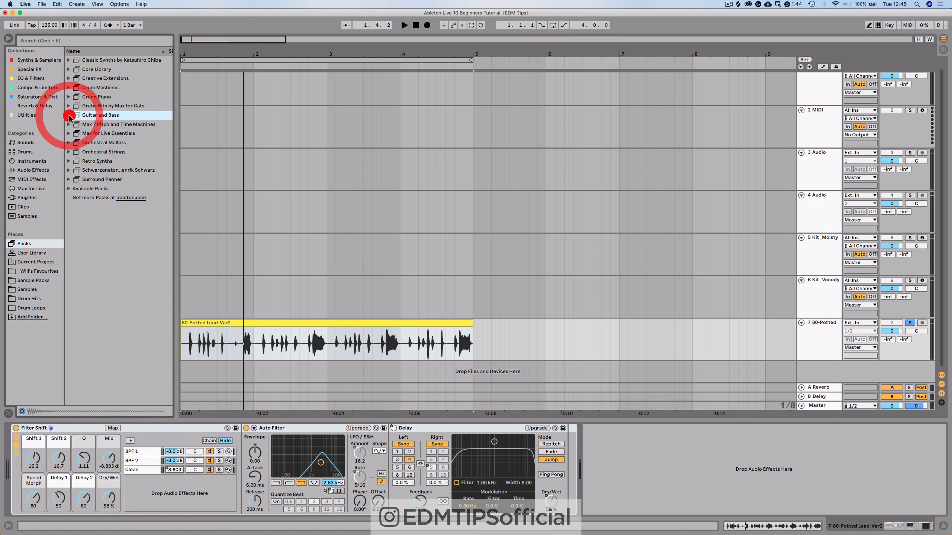
Open the Double Bass sounds of the Orchestral Strings pack and preview the section staccato preset.
left_click(69, 151)
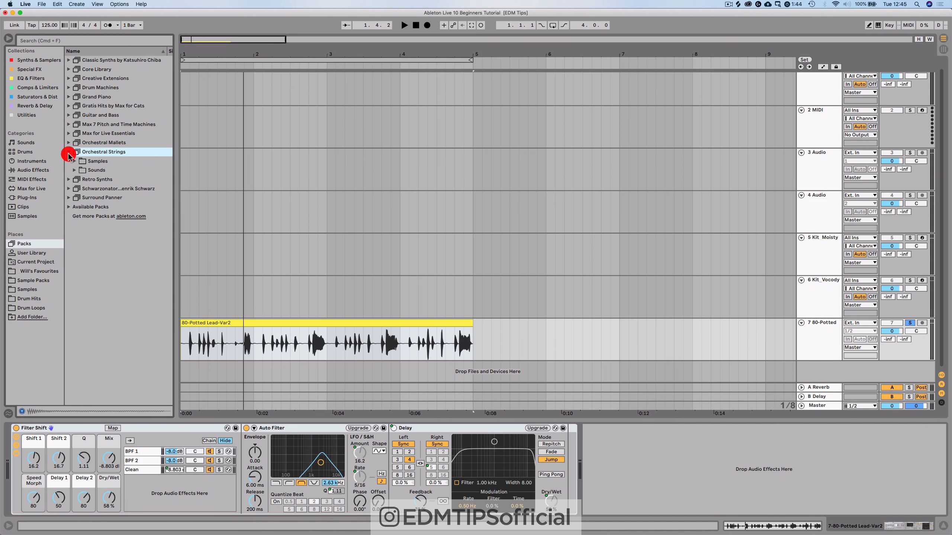
left_click(68, 153)
left_click(68, 152)
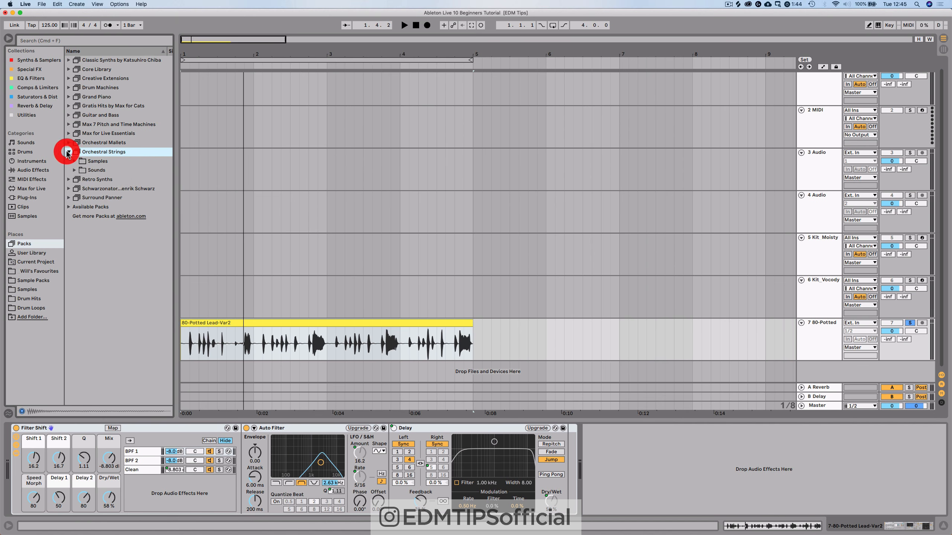
left_click(75, 170)
left_click(80, 188)
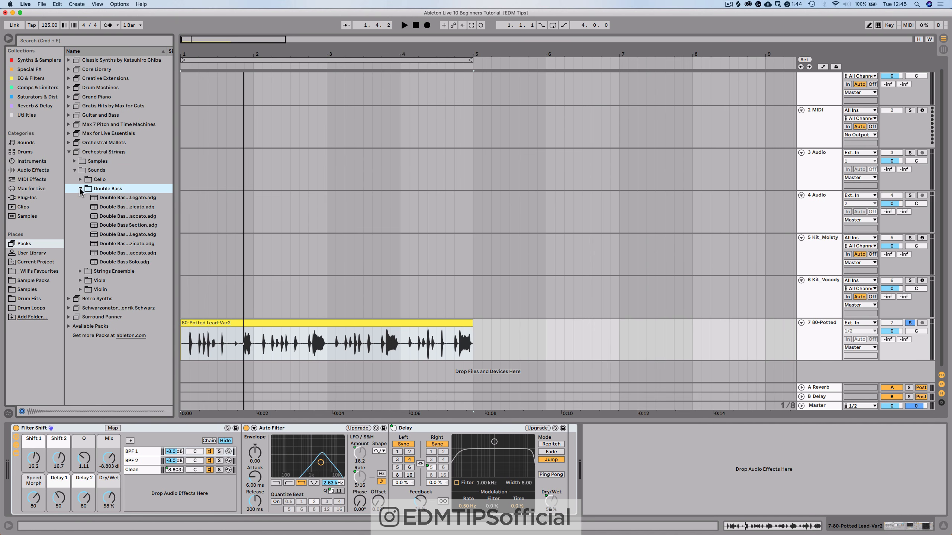
left_click(119, 221)
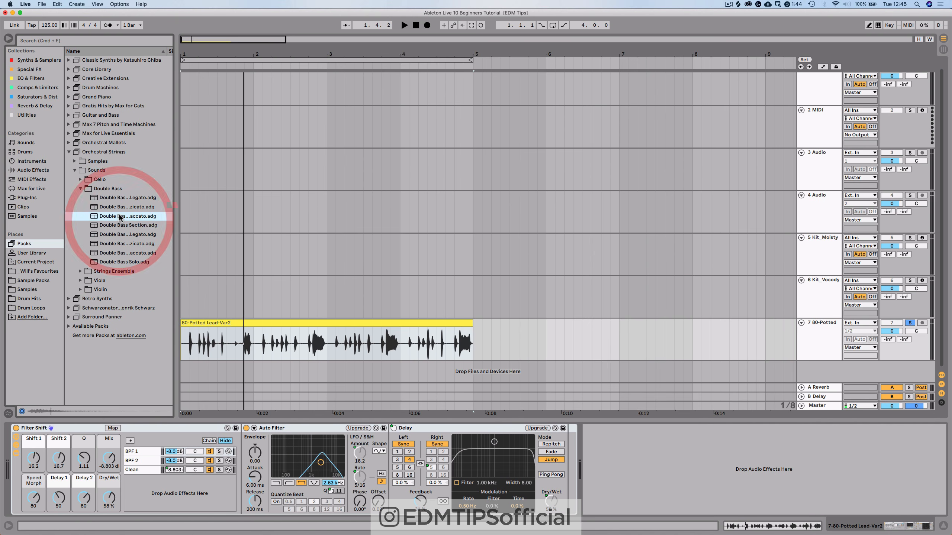
Load the Double Bass Section Staccato preset onto the empty MIDI track 2 and unsolo the 80-Potted track.
left_click_drag(187, 114, 187, 115)
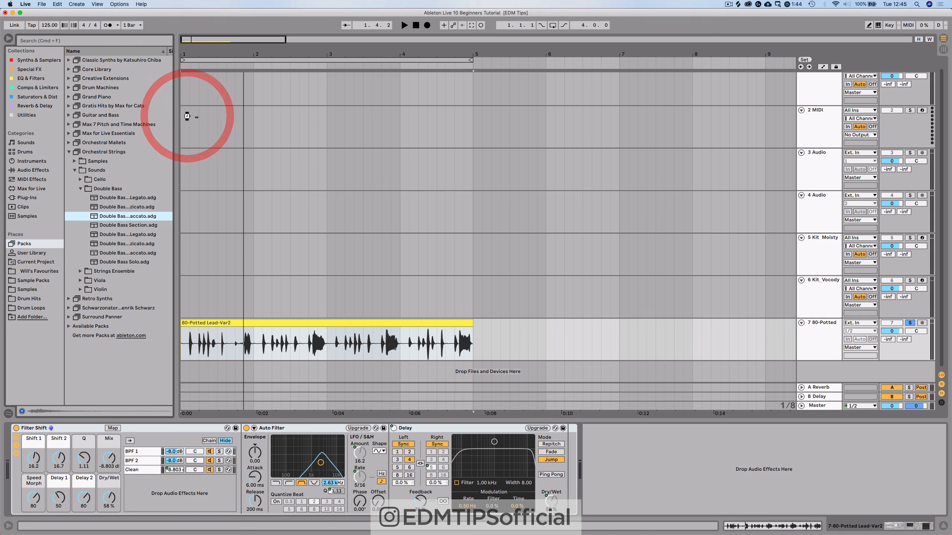
left_click(834, 127)
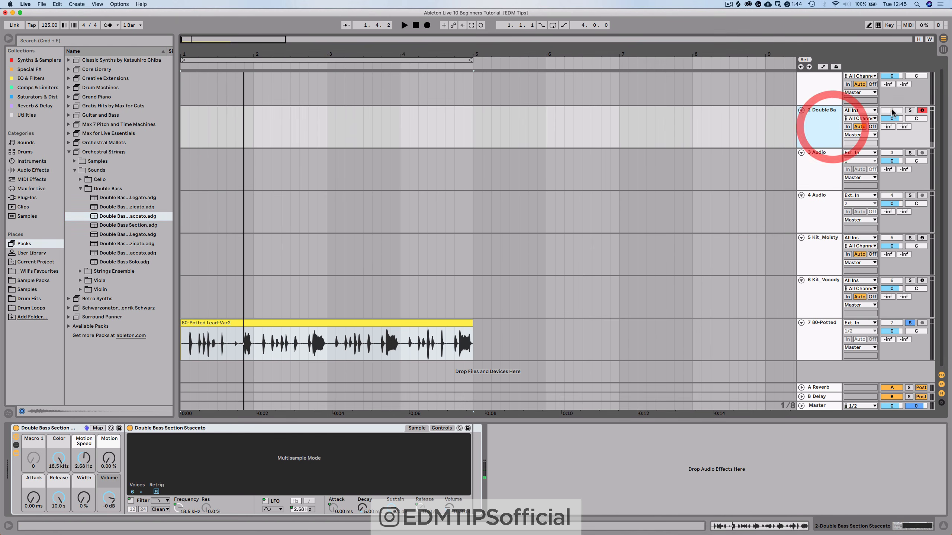
left_click(910, 323)
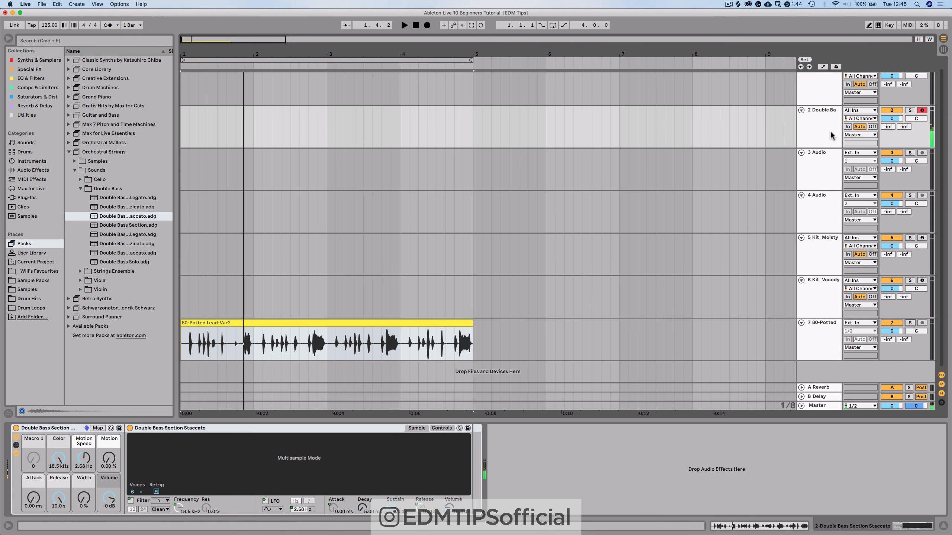
Browse the User Library's Samples folder, the Current Project files and the Drum Hits folder.
left_click(31, 253)
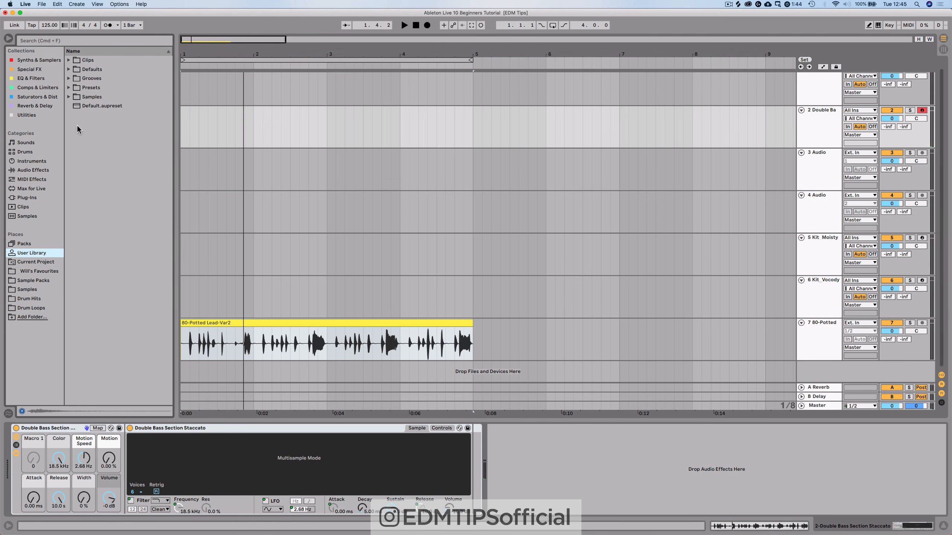
left_click(68, 96)
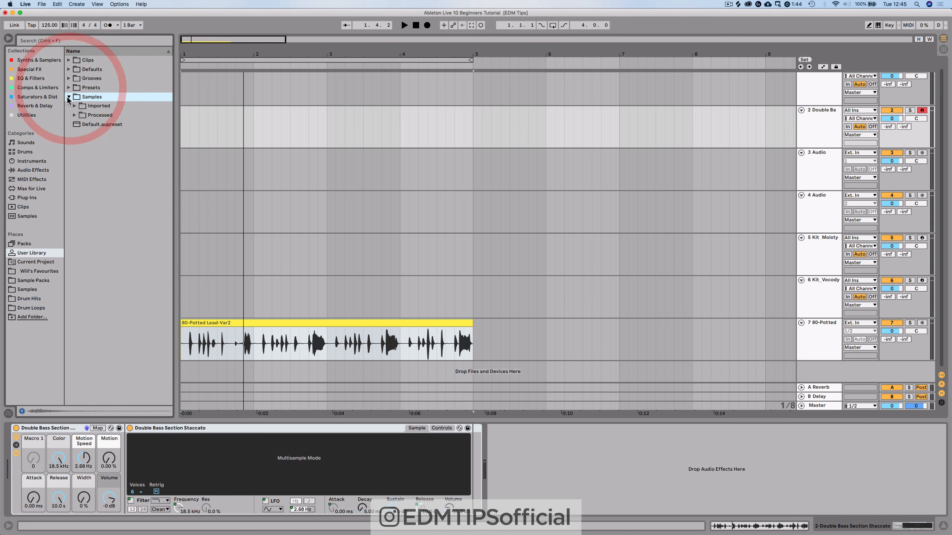
left_click(36, 261)
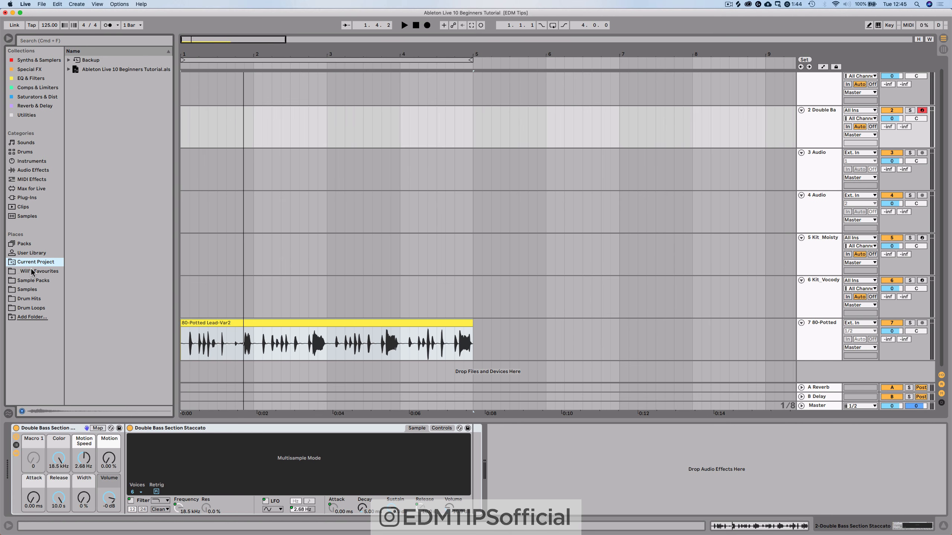
left_click(23, 298)
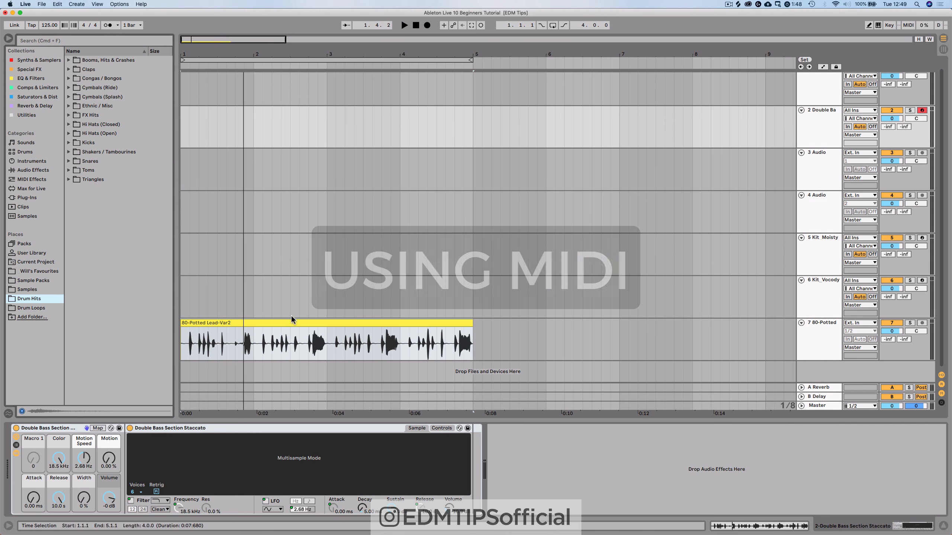
Delete the Kit_Moisty, Kit_Vocody and 80-Potted tracks.
left_click(826, 325)
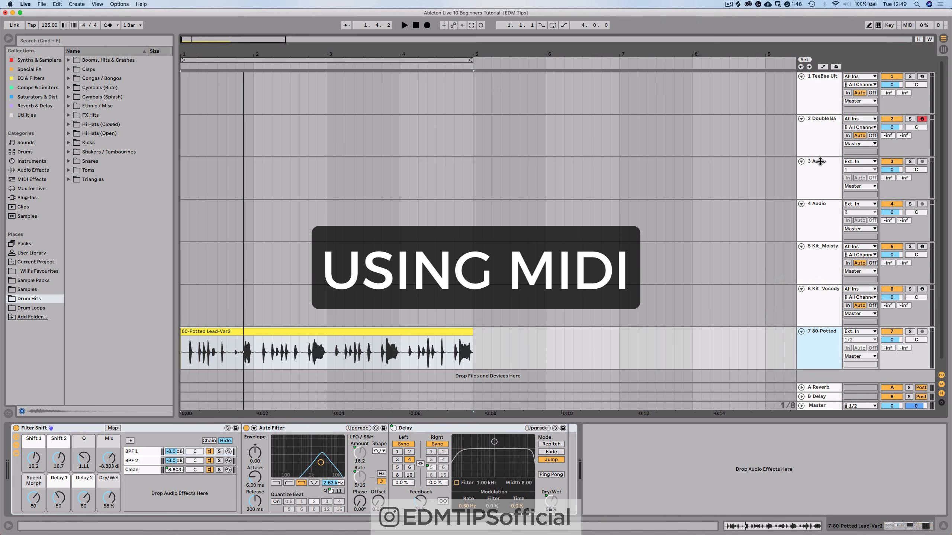
left_click(823, 265, "shift")
key("Delete")
Remove the Double Bass Section Staccato instrument from track 2.
left_click(824, 135)
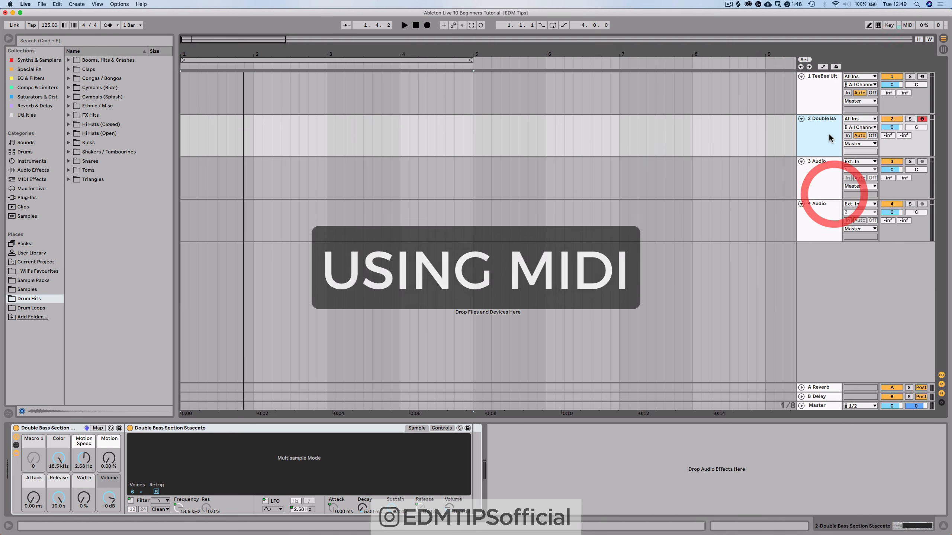
left_click(39, 428)
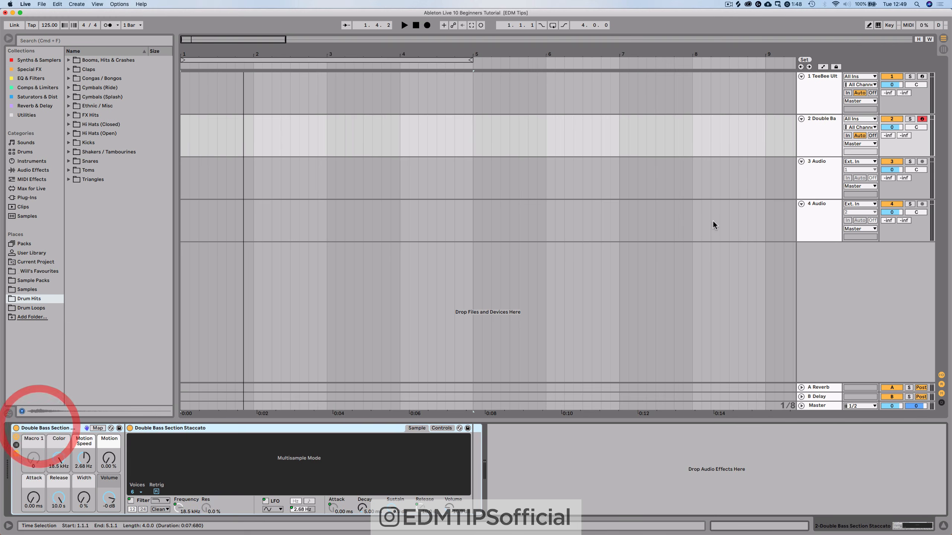
key("Delete")
Select the TeeBee Ultralight track and arm it for recording to play its instrument over MIDI.
left_click(811, 106)
left_click(841, 89)
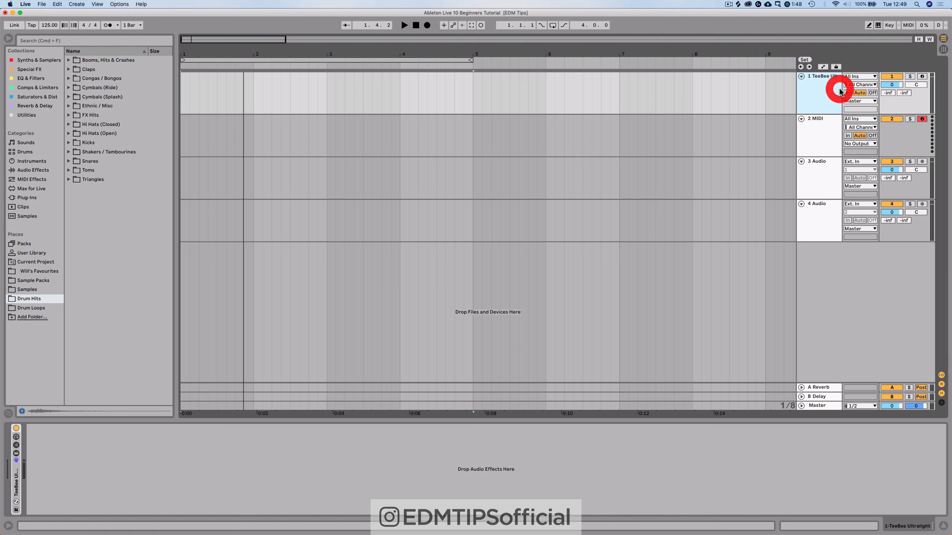
left_click(922, 77)
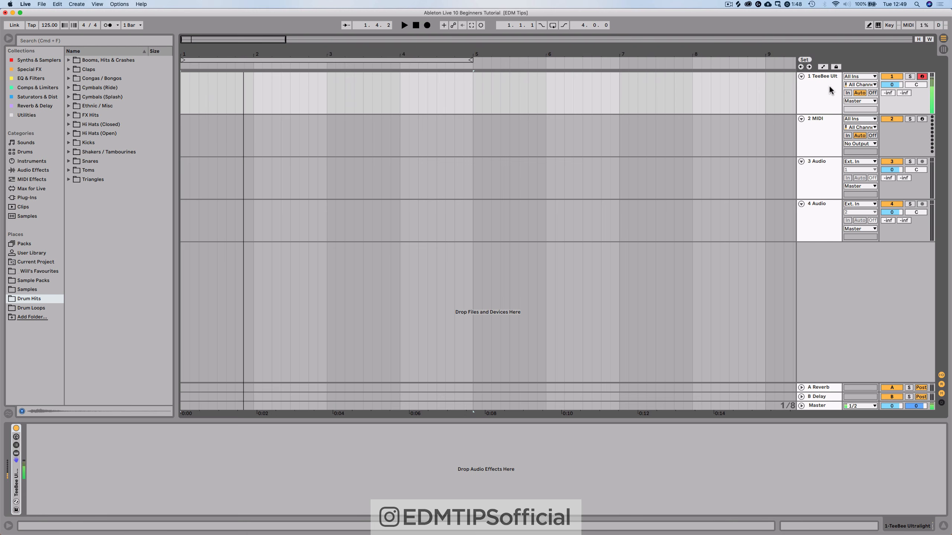
left_click(820, 91)
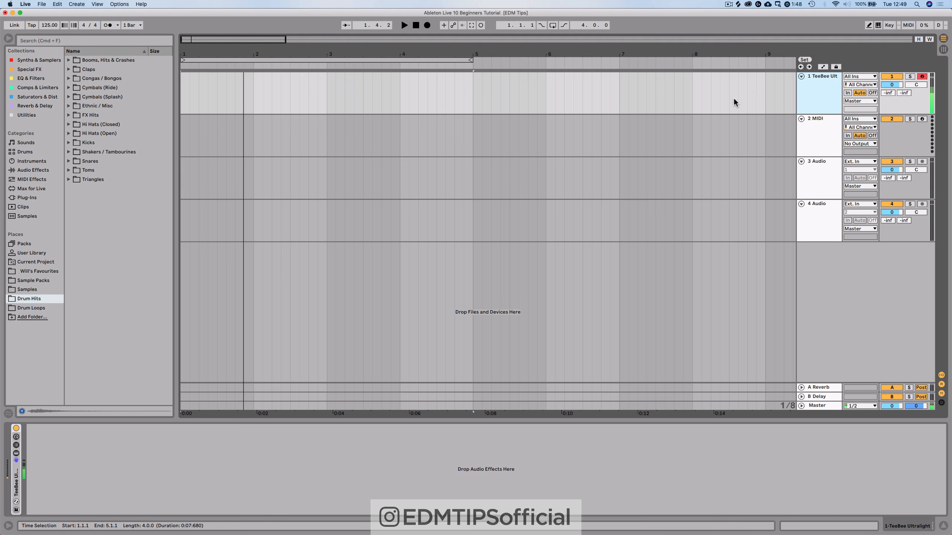
Insert an empty one-bar MIDI clip over the first bar of the TeeBee Ultralight track.
left_click(184, 94)
left_click_drag(186, 98, 235, 98)
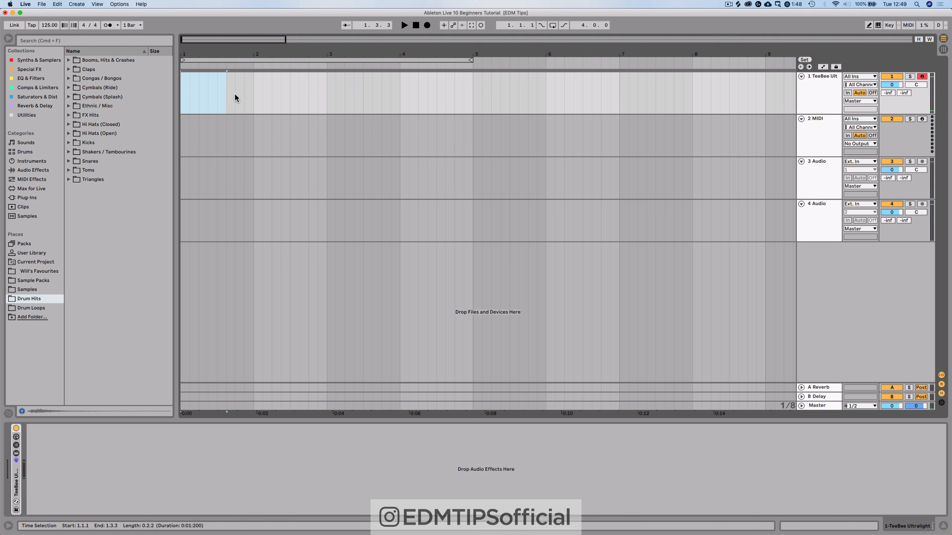
left_click(250, 95)
key("super+shift+m")
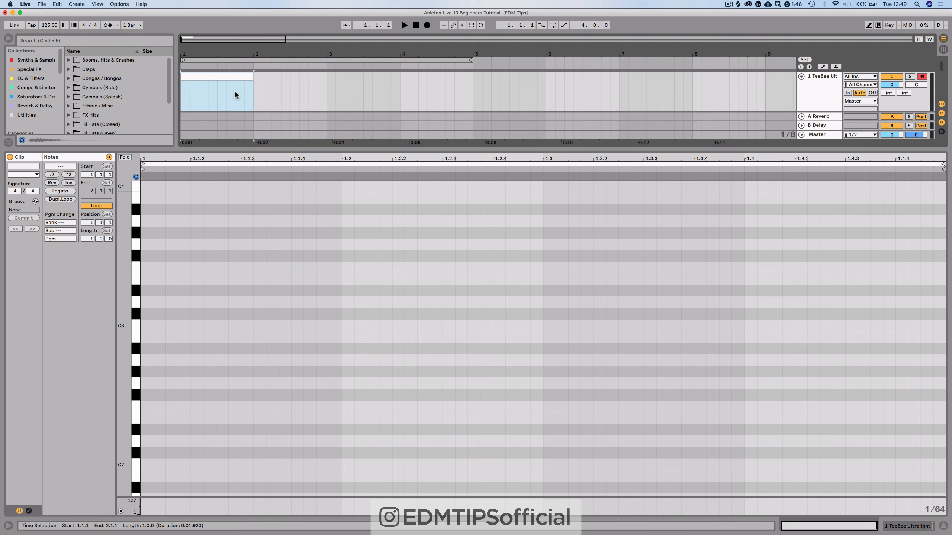
Rename both the new MIDI clip and its track as Bass.
left_click(227, 77)
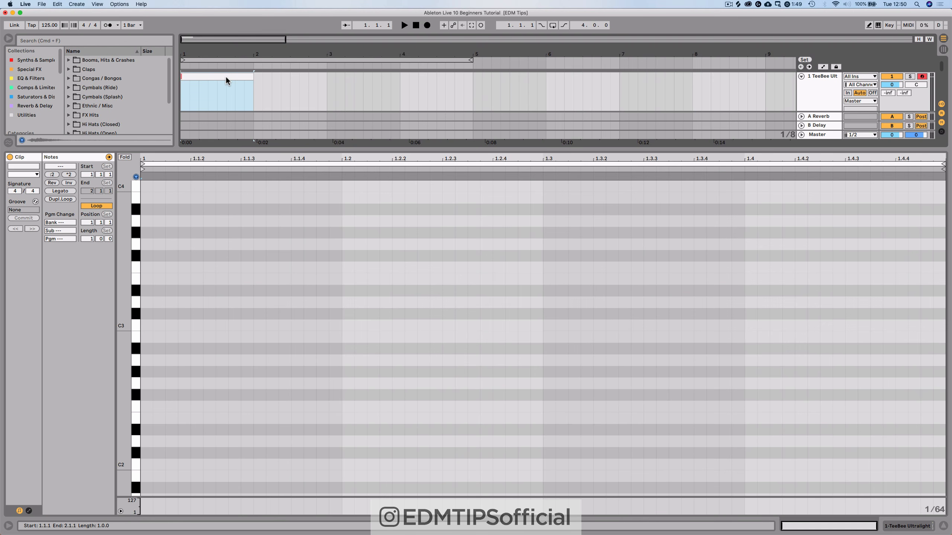
type("Bass")
key("Return")
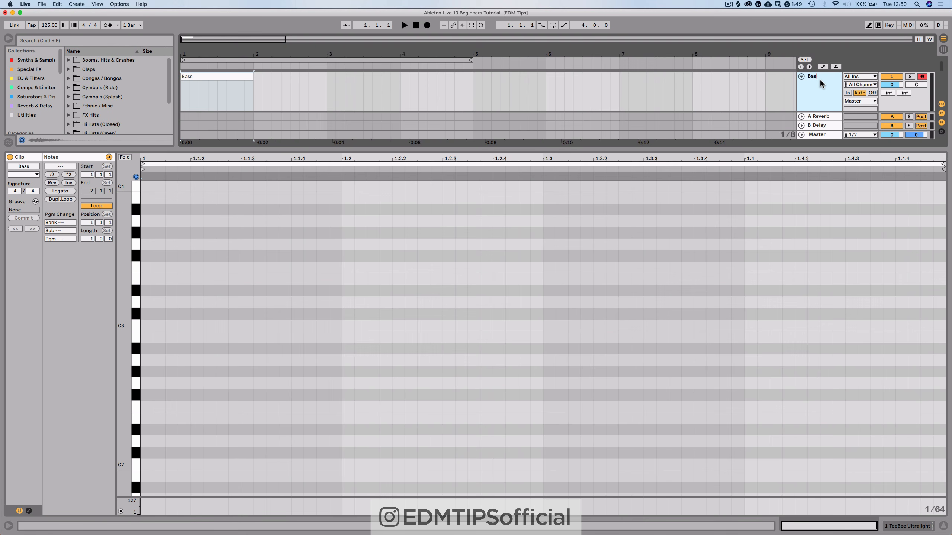
key("Return")
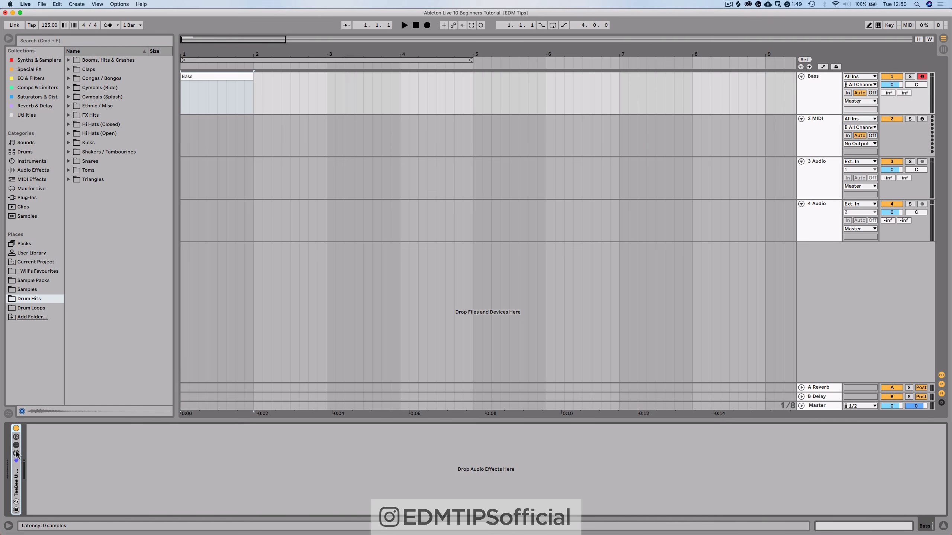
Unfold the TeeBee Ultralight device to view its rack controls and fold it again.
double_click(18, 469)
double_click(144, 427)
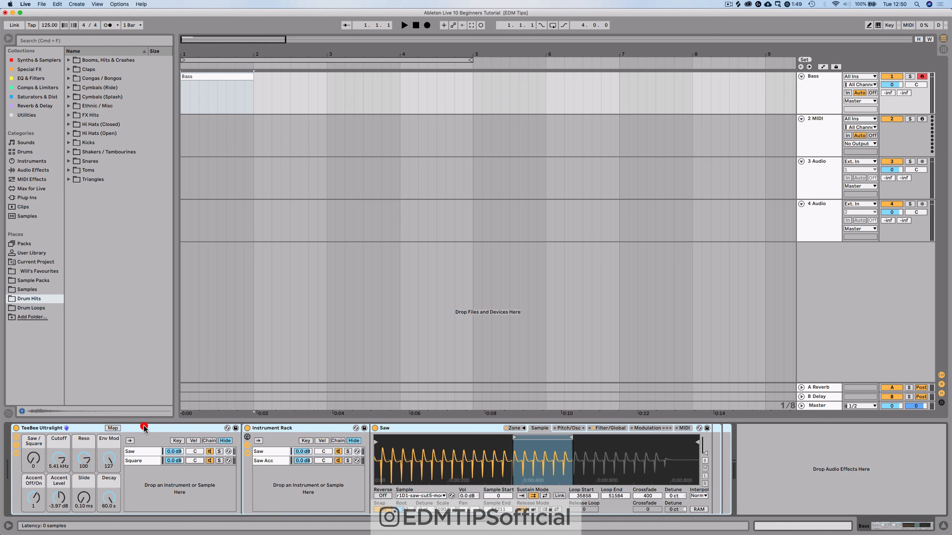
Loop the first bar around the Bass clip and play it with the metronome turned on.
left_click(248, 95)
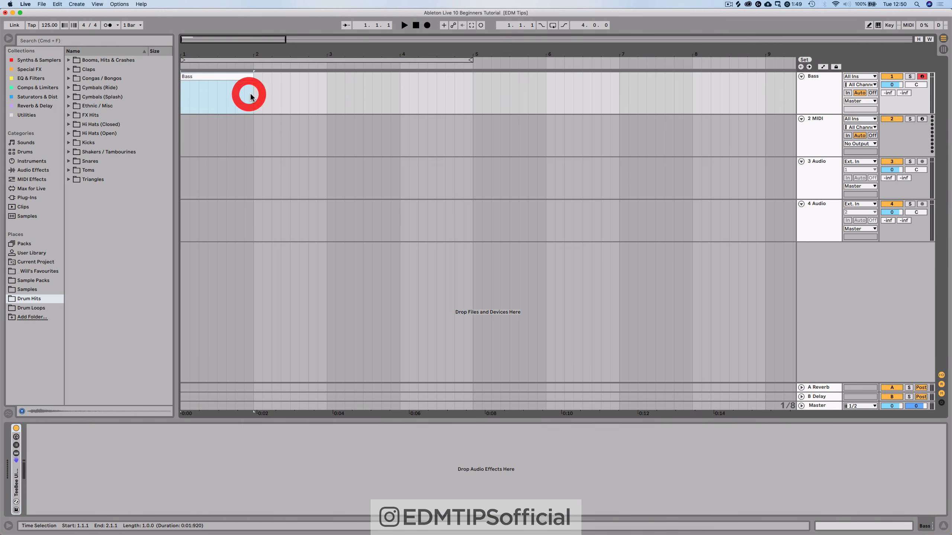
left_click(182, 100)
key("cmd+l")
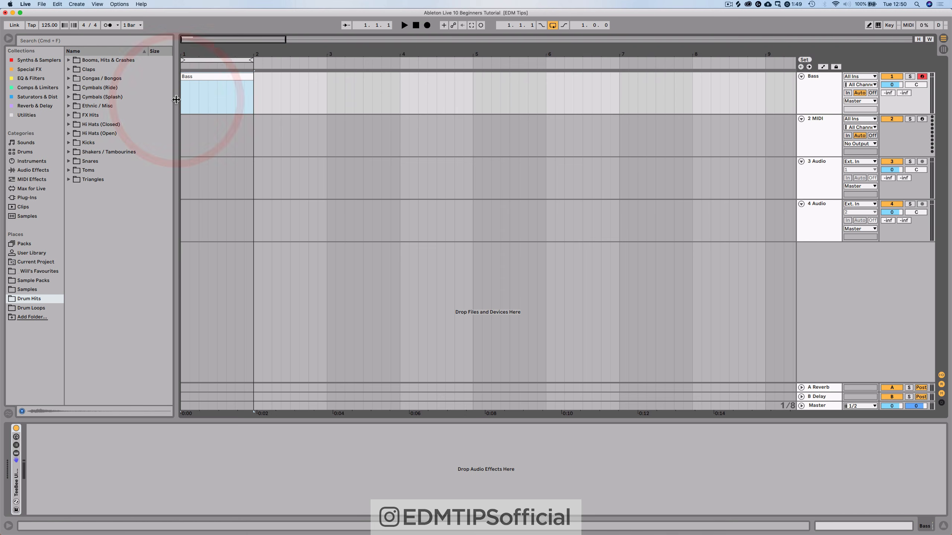
key("space")
key("space")
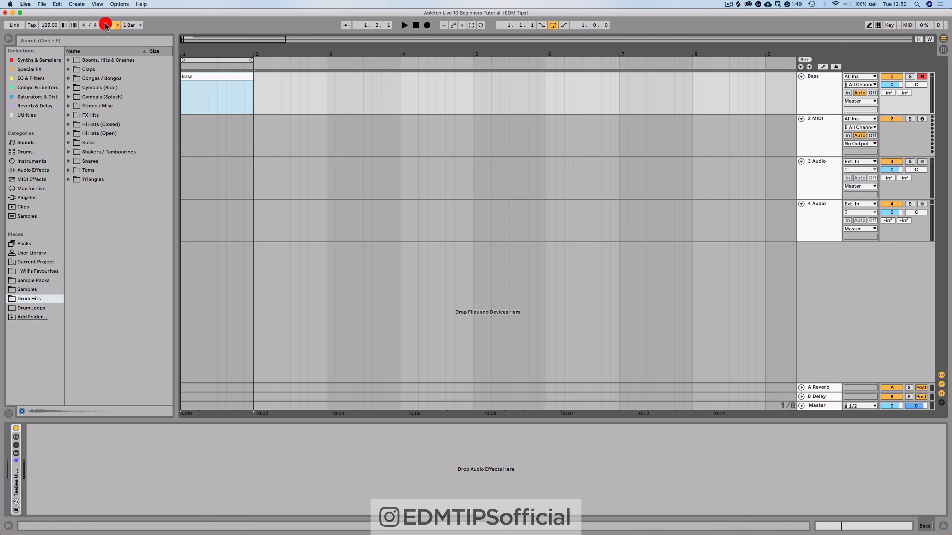
key("space")
Try narrower and wider note grids in the Bass clip's piano roll, set the grid to 1/16 and play the loop.
scroll(180, 99, "up", 5)
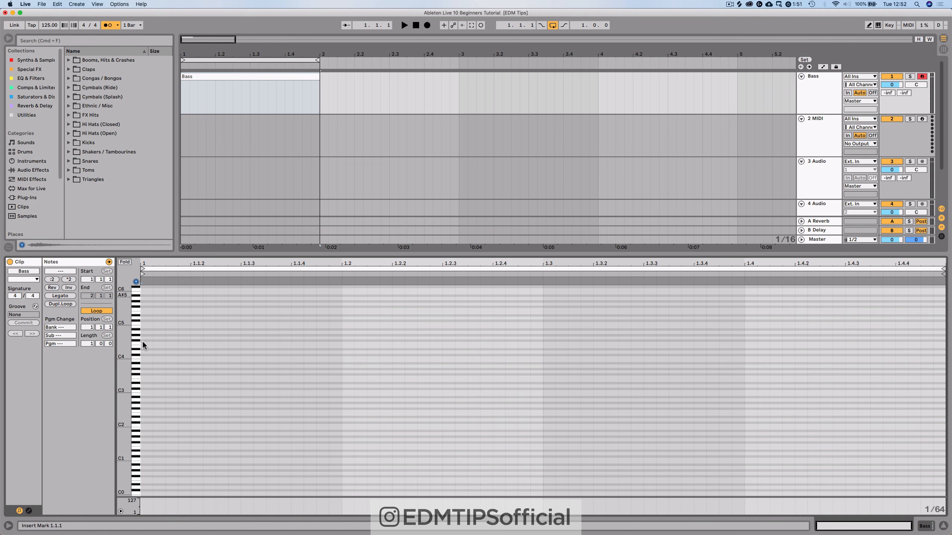
left_click_drag(125, 388, 125, 423)
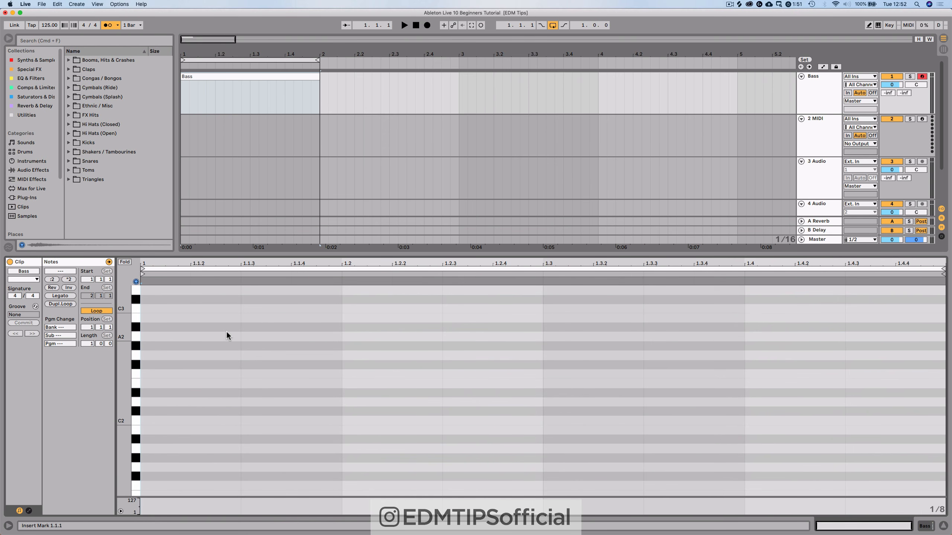
key("super+1")
key("super+1")
key("super+1")
key("super+1")
key("super+2")
key("super+2")
key("super+2")
key("super+2")
key("super+2")
key("space")
key("space")
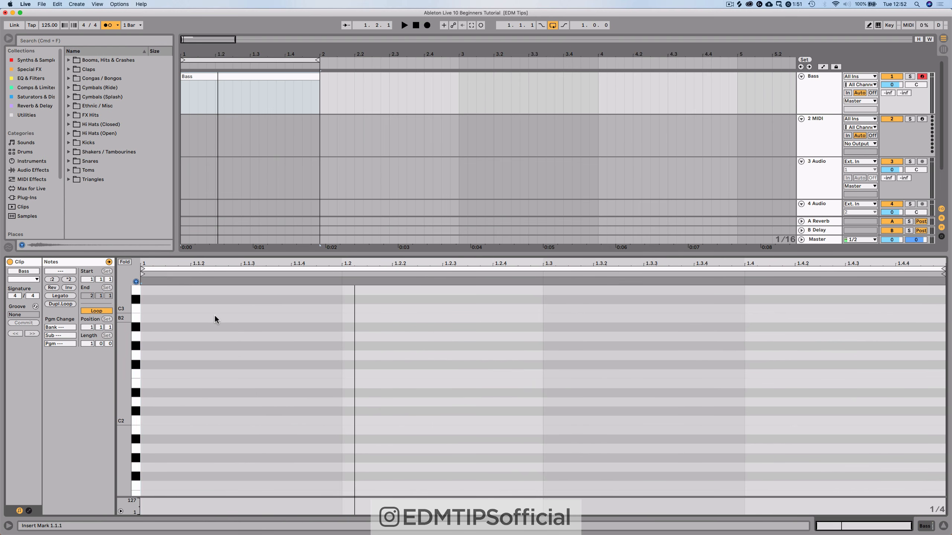
key("super+1")
key("super+1")
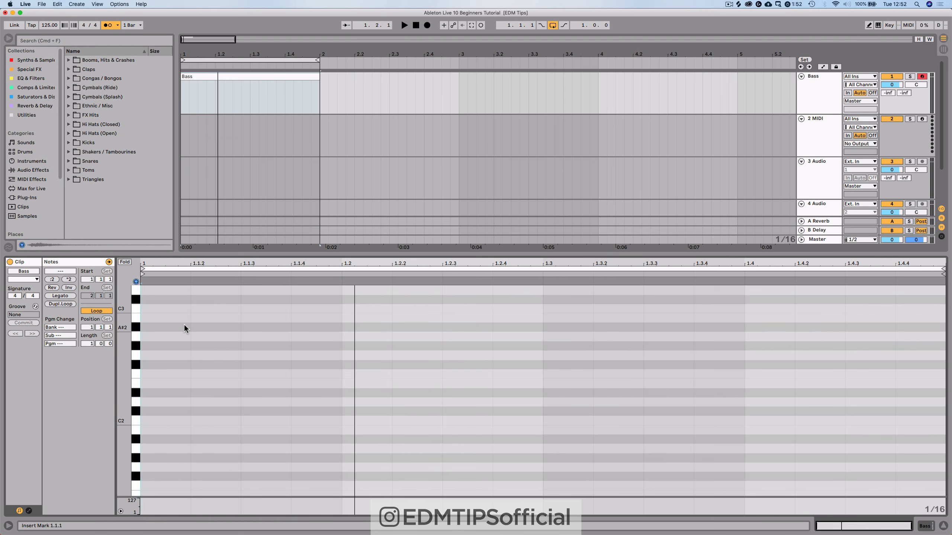
key("space")
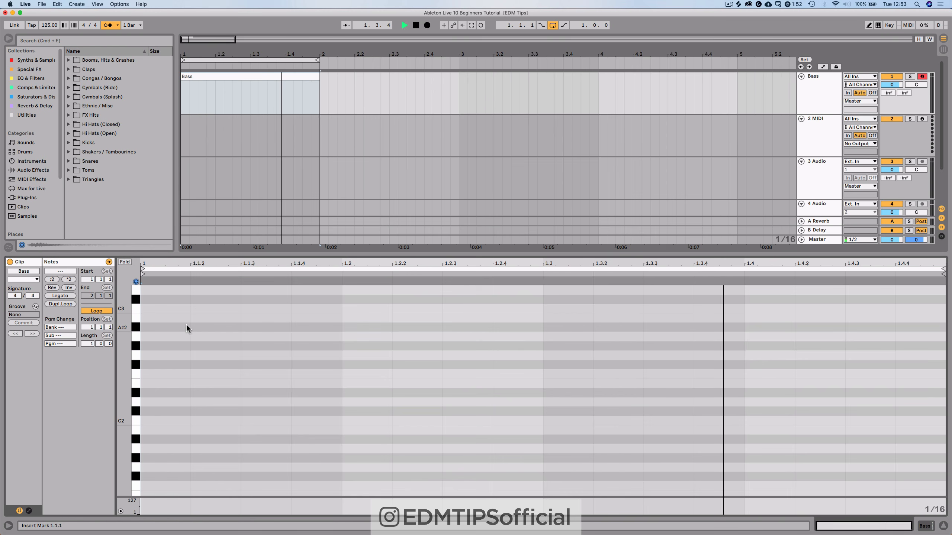
key("space")
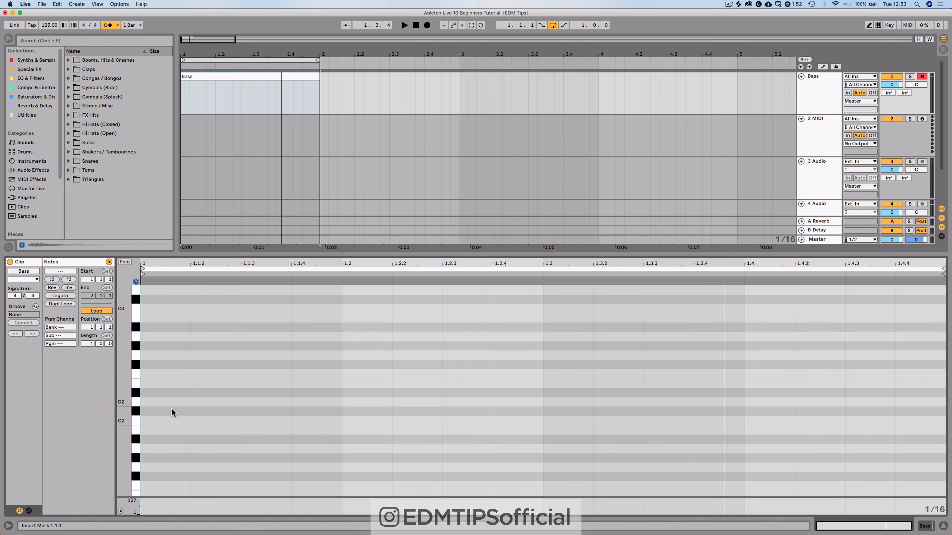
Add a sixteenth note at the start of the Bass clip and move it up to B2.
double_click(149, 421)
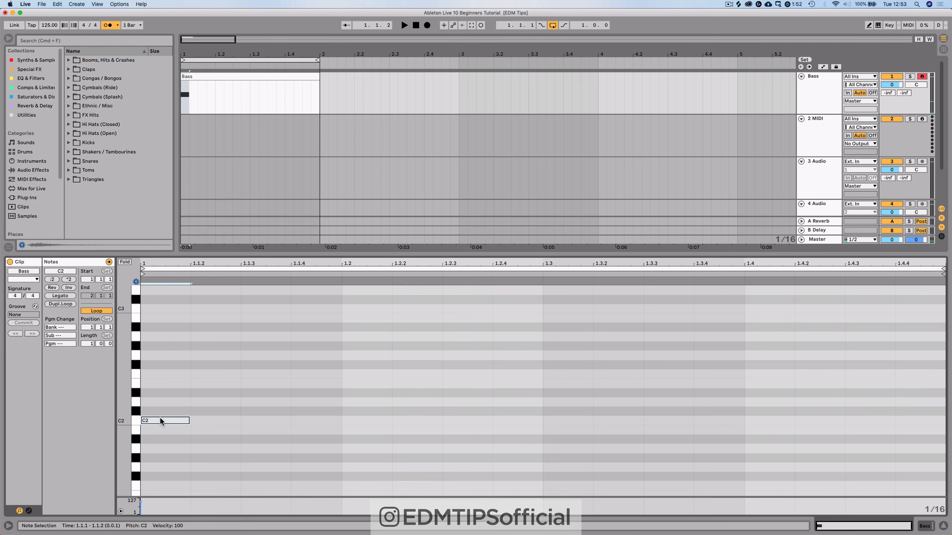
left_click_drag(161, 423, 168, 318)
scroll(168, 316, "up", 5)
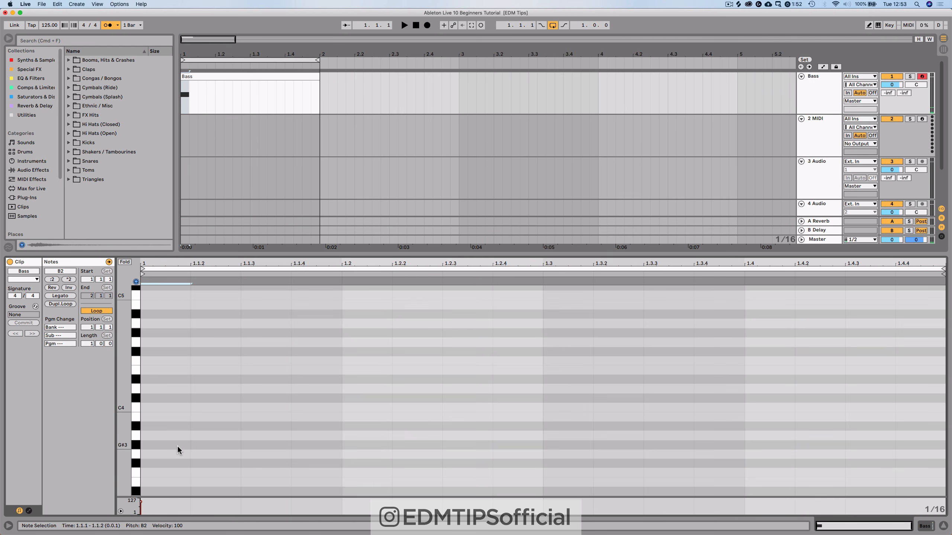
Add a D3 note at 1.1.3 and a C#3 note at 1.2.3, and play the loop.
left_click_drag(174, 465, 367, 456)
key("space")
key("space")
key("space")
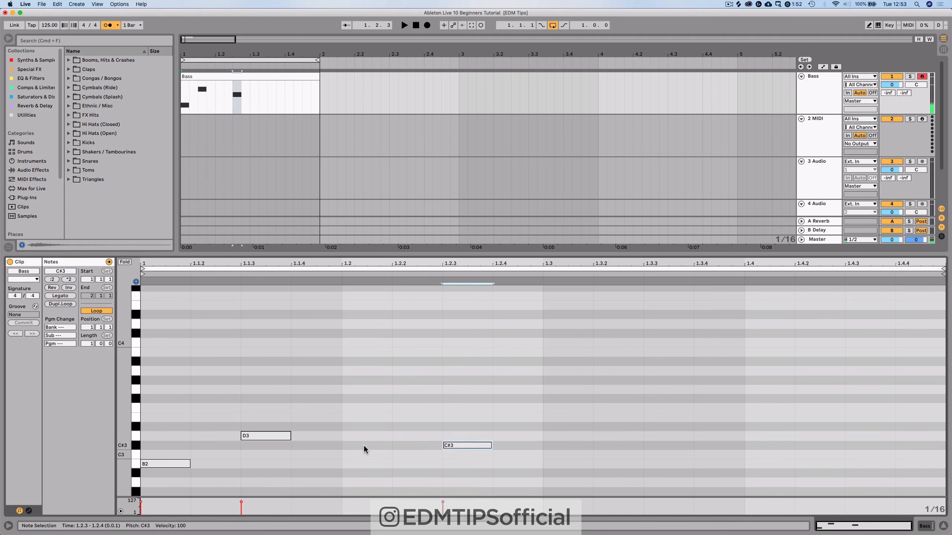
key("Left")
key("Left")
key("Right")
key("Right")
key("space")
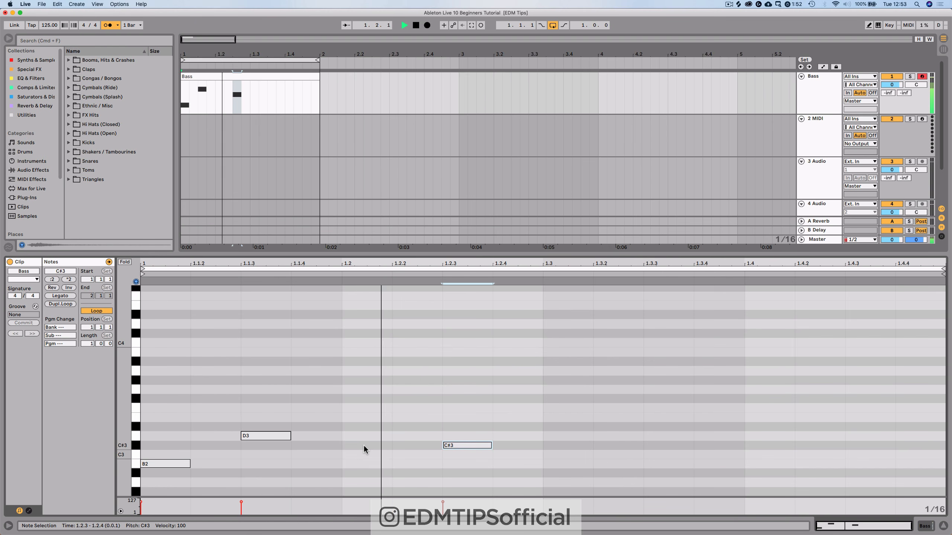
Copy the C#3 note to 1.3.2, 1.4 and 1.4.4, and play back the bass pattern.
left_click_drag(455, 445, 596, 447)
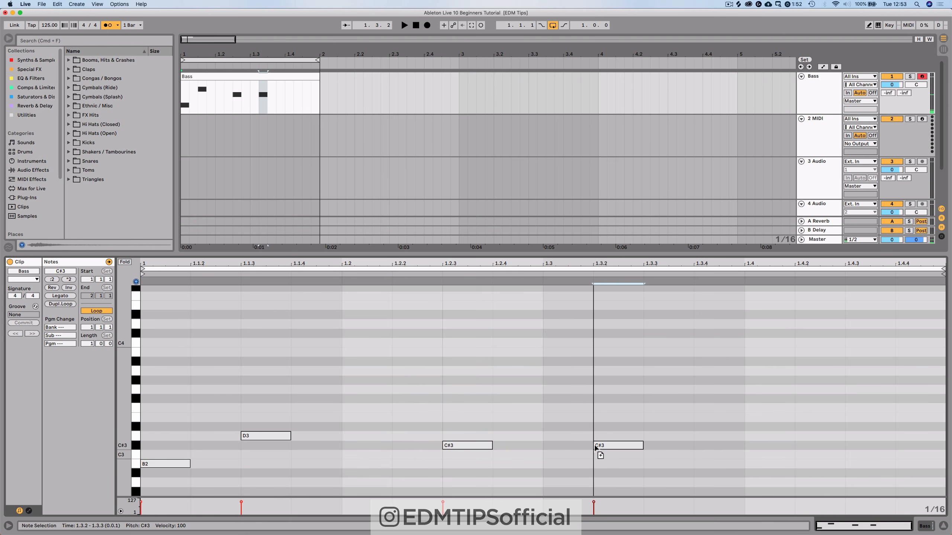
left_click_drag(596, 447, 596, 447)
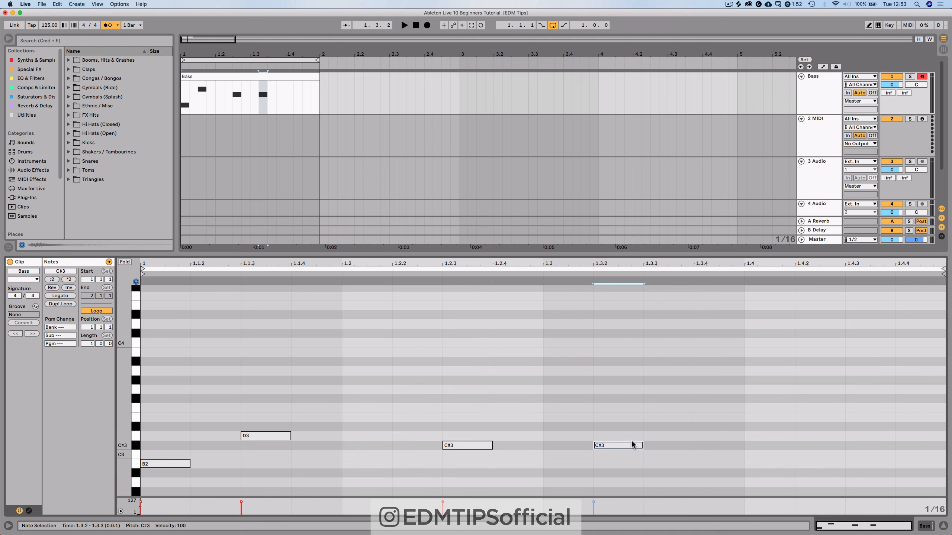
key("space")
key("space")
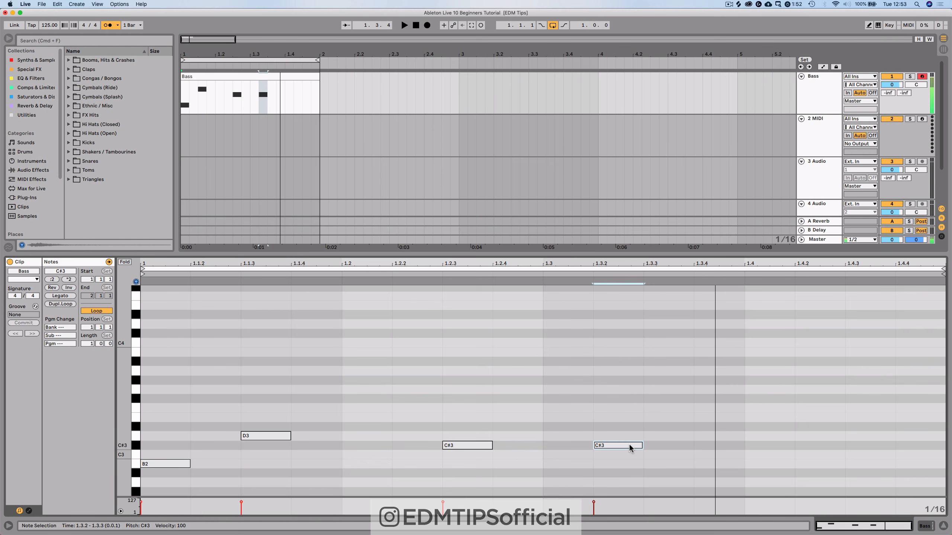
left_click_drag(629, 444, 905, 446)
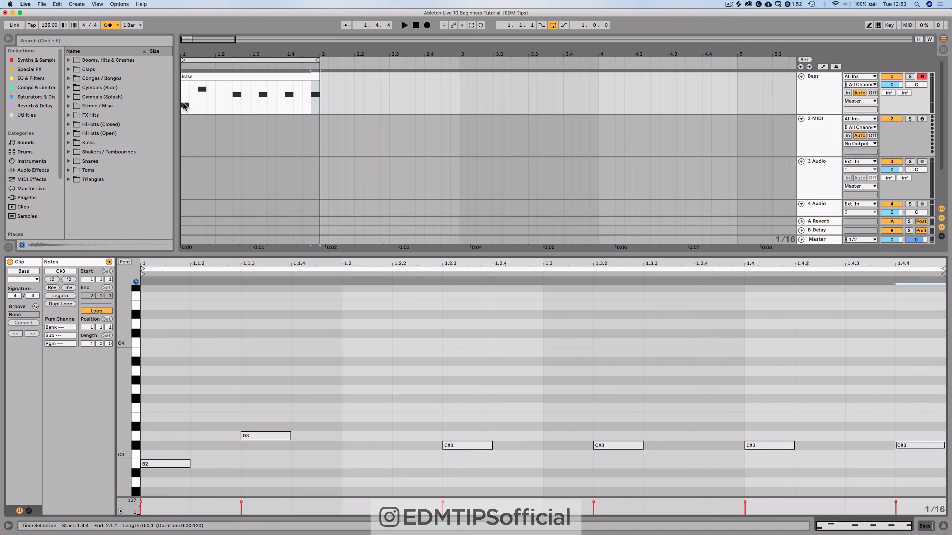
key("space")
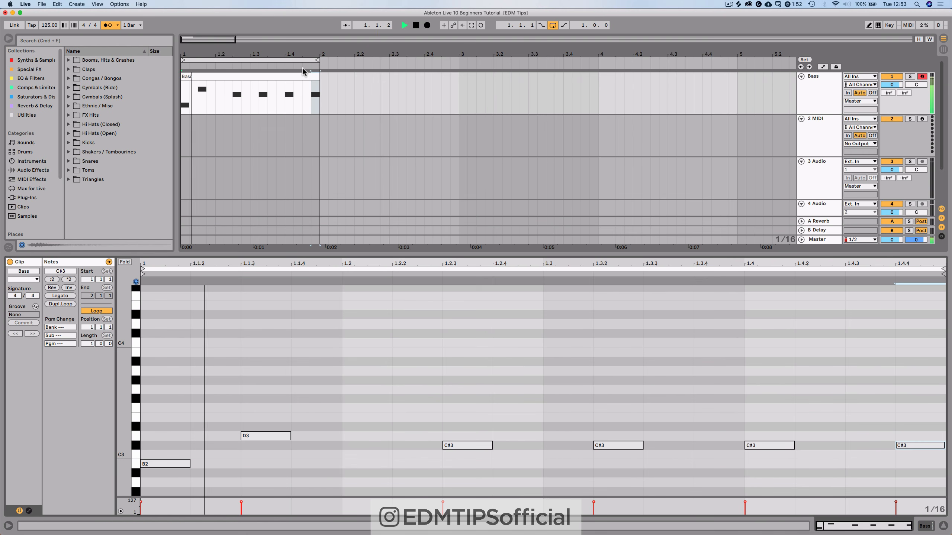
key("space")
Extend the looped Bass clip to two bars and lengthen the arrangement loop to match.
left_click(258, 74)
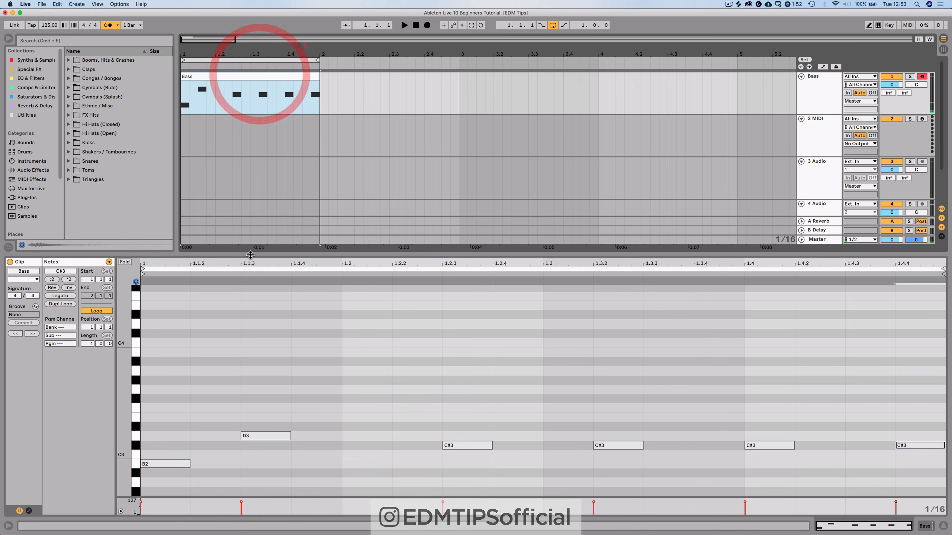
left_click(102, 315)
left_click(102, 314)
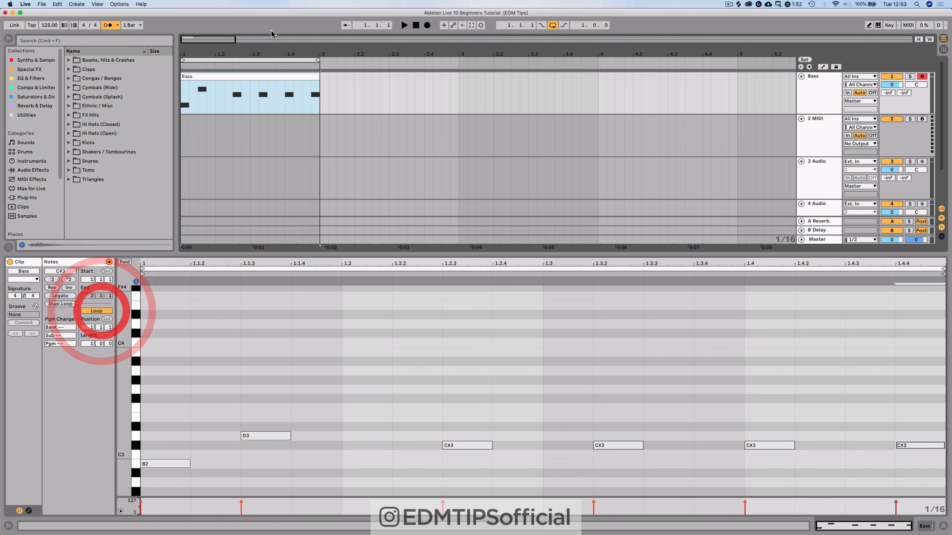
left_click_drag(322, 77, 459, 85)
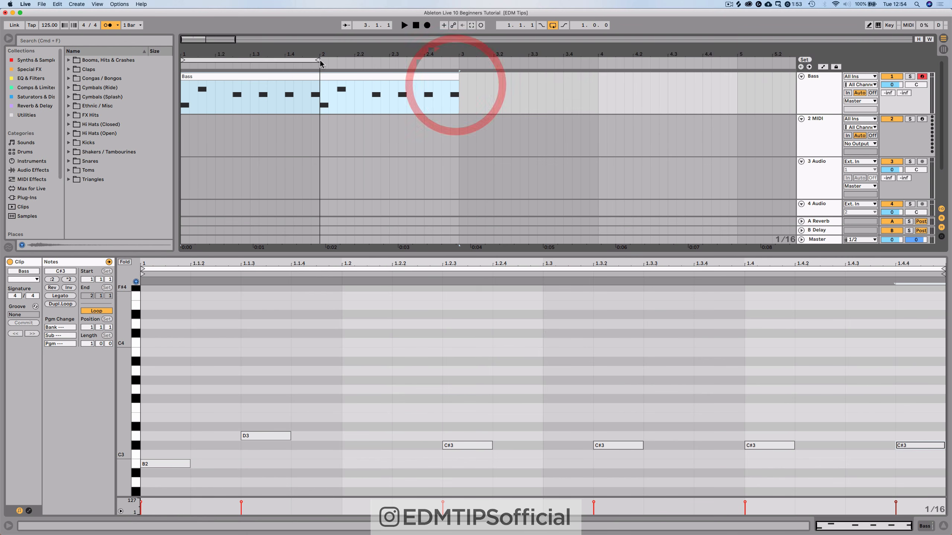
left_click_drag(317, 60, 459, 61)
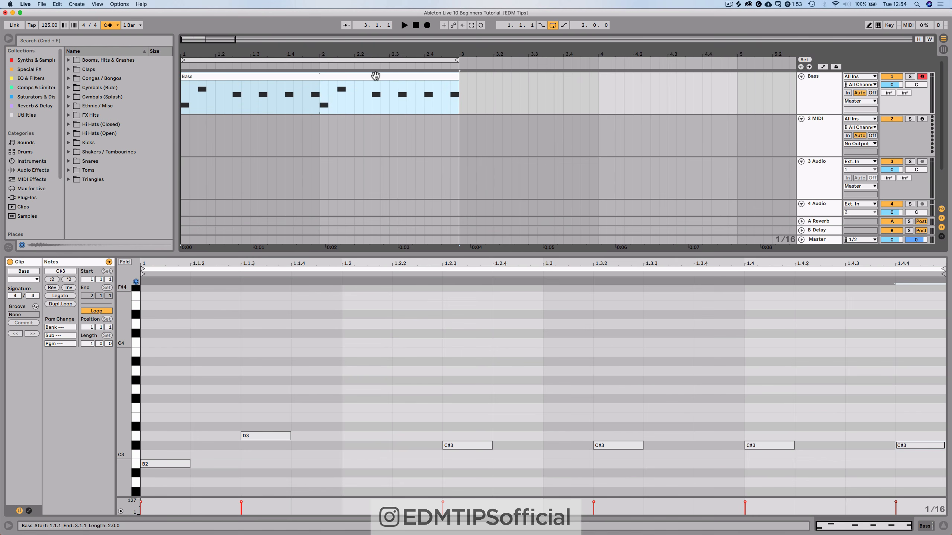
Consolidate the two-bar Bass clip so that both repetitions become individually editable notes.
left_click(375, 76)
key("super+j")
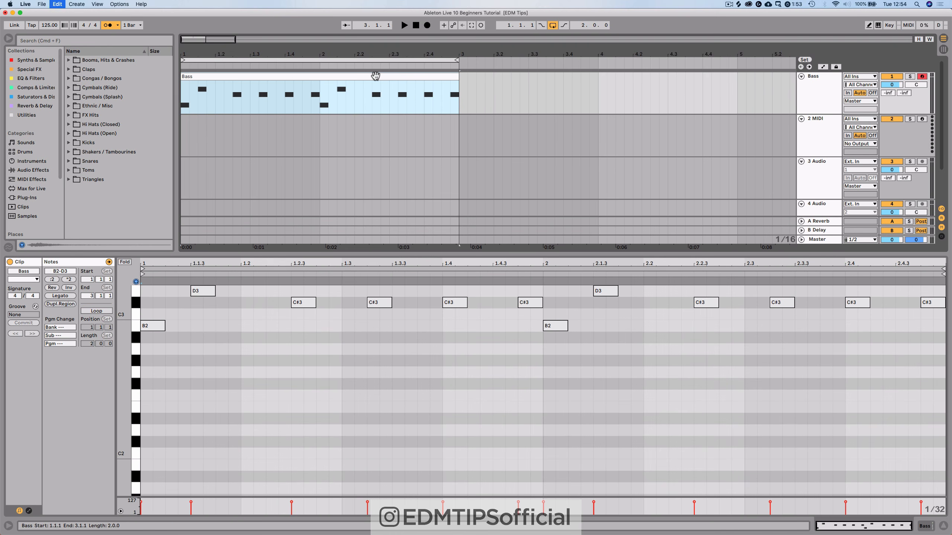
left_click(547, 399)
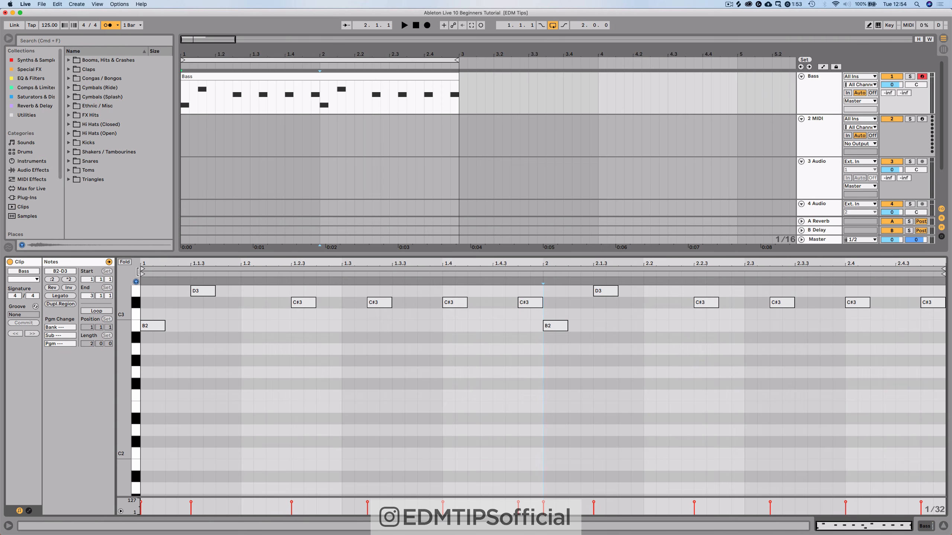
left_click(87, 311)
left_click(87, 311)
Delete the last C#3 note at 2.4.4 from the Bass clip and play the pattern.
double_click(925, 302)
key("space")
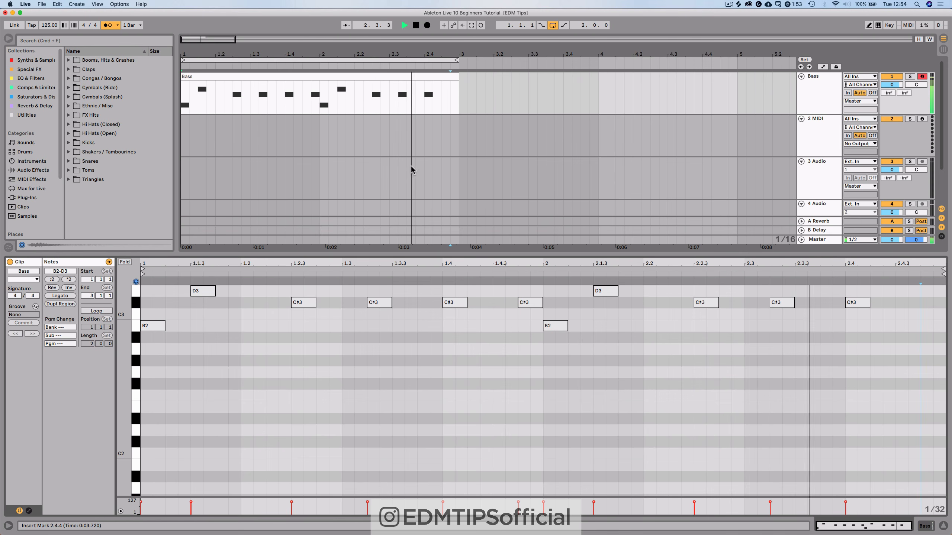
key("space")
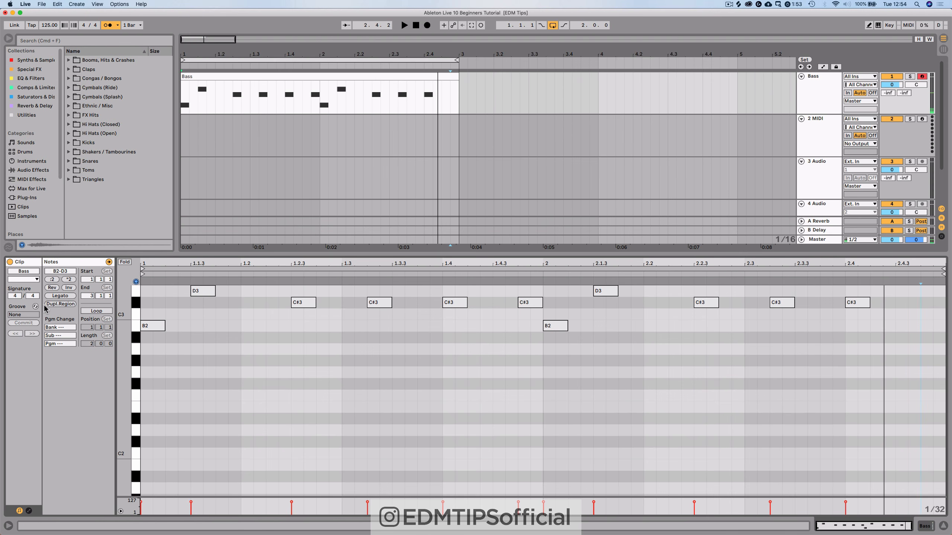
Apply Legato to all notes in the Bass clip and play back the pattern.
left_click(187, 325)
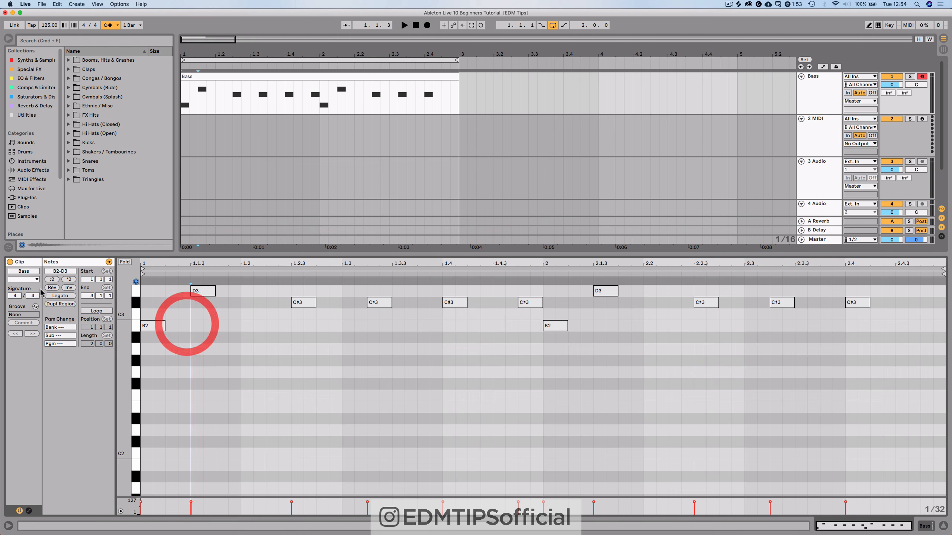
left_click(183, 330)
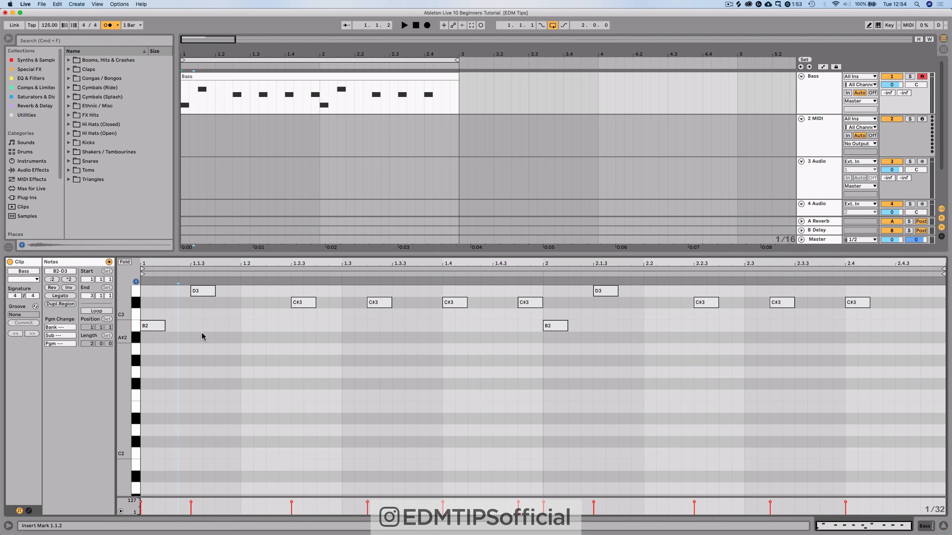
key("super+a")
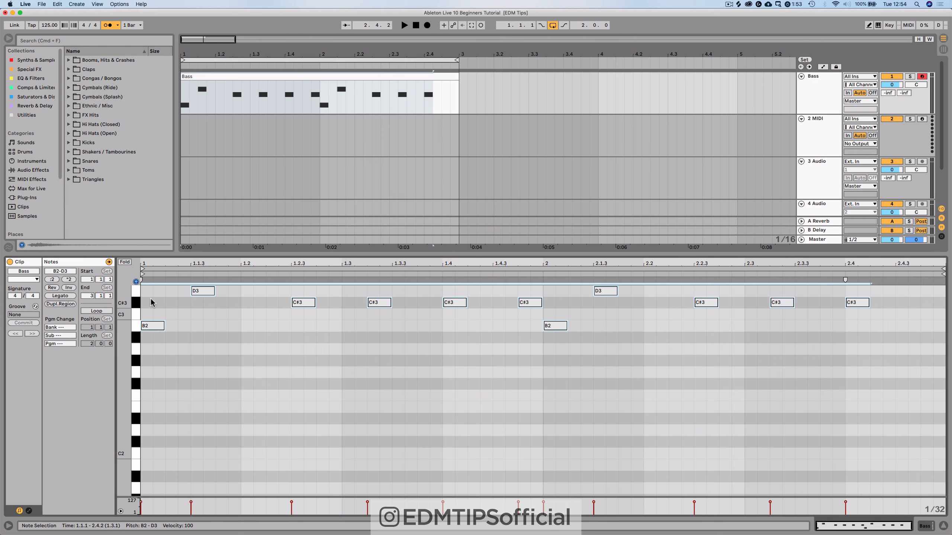
left_click(206, 331)
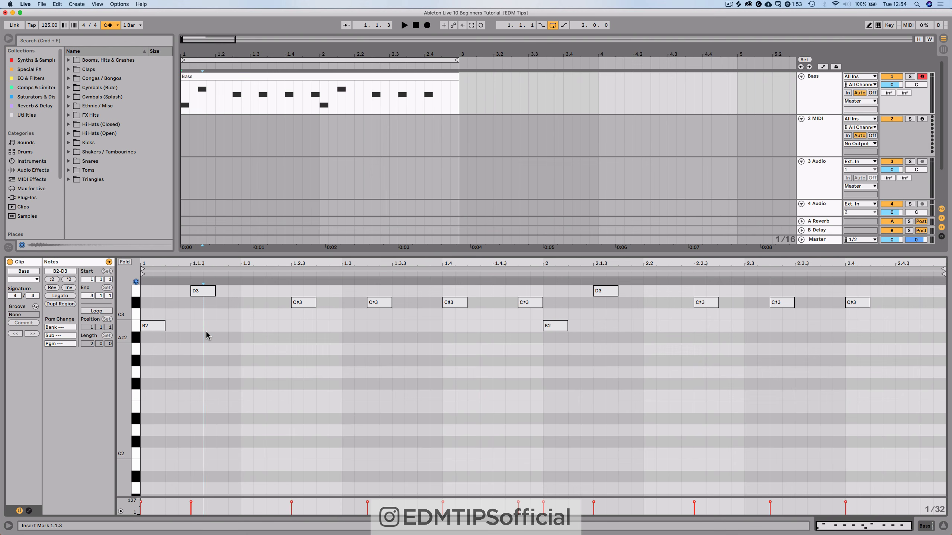
key("super+a")
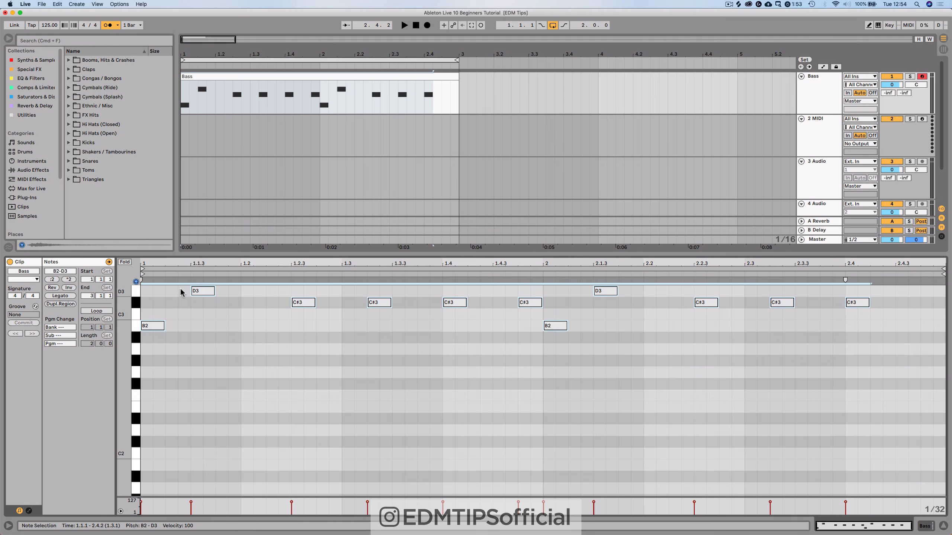
left_click(60, 295)
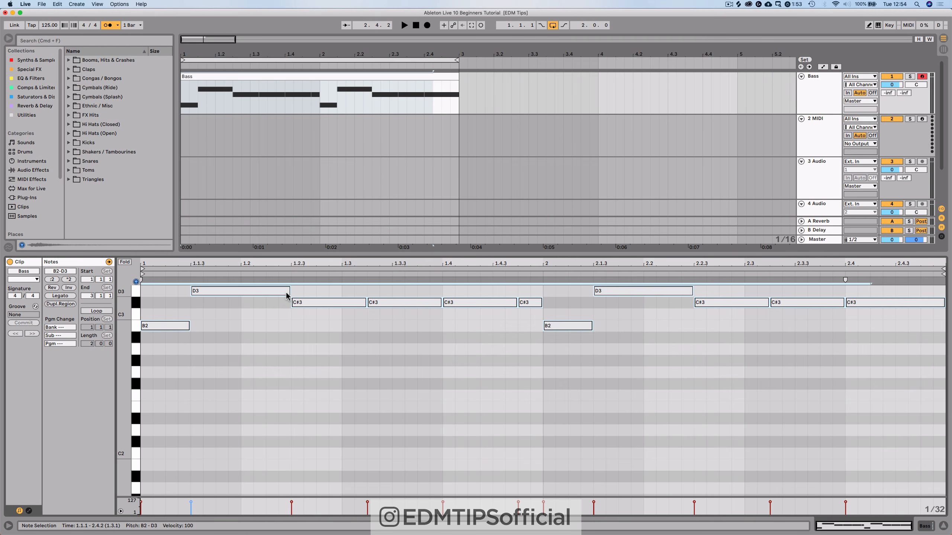
key("space")
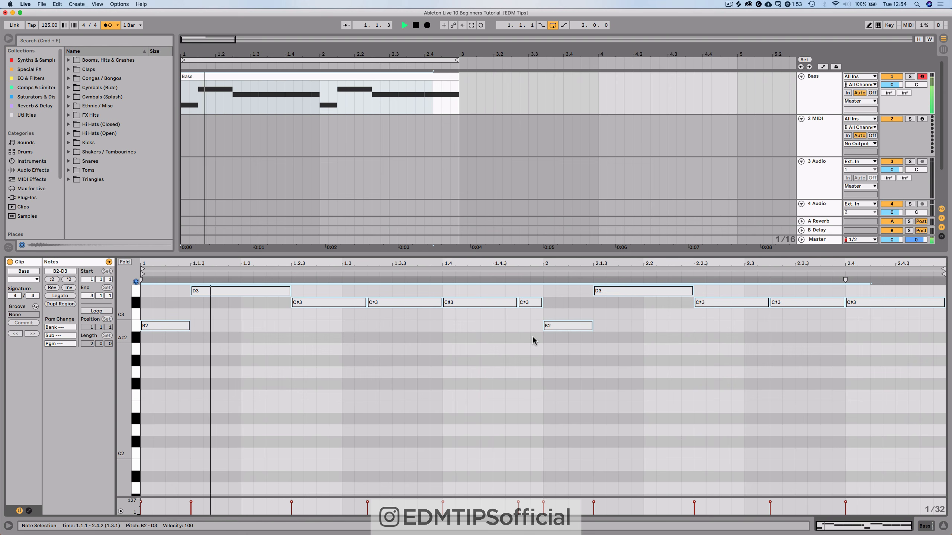
key("space")
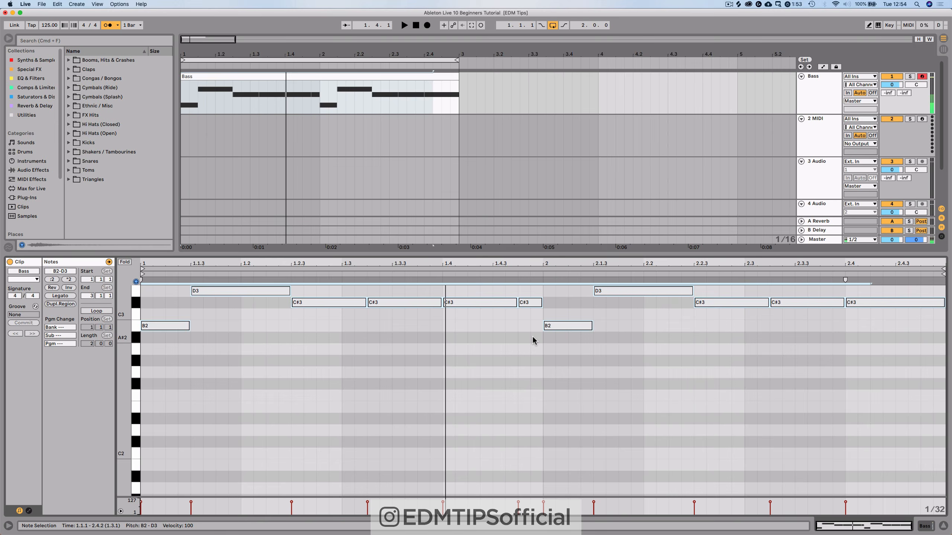
Undo the Legato change, play the Bass pattern, and clear the note selection.
key("super+z")
key("space")
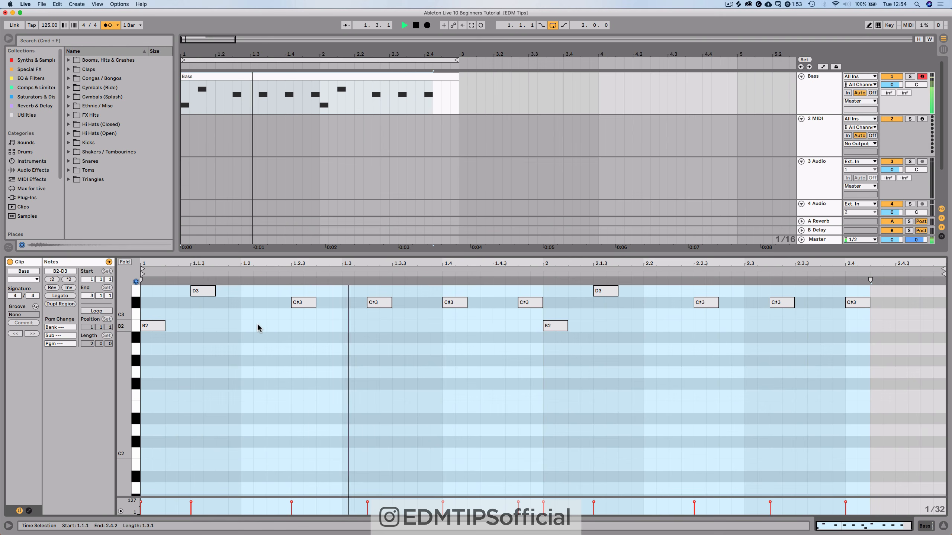
left_click(257, 328)
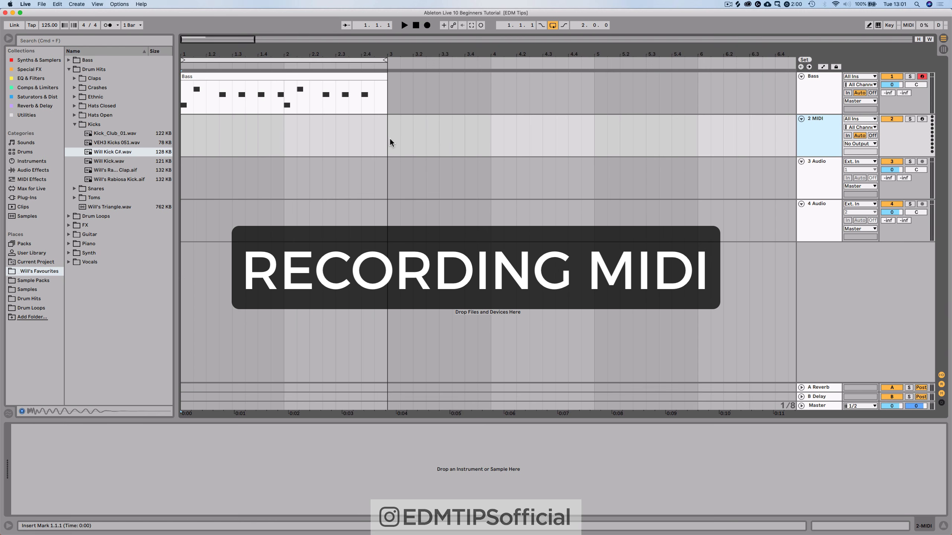
Select the 2 MIDI track and arm it for recording.
left_click(807, 138)
left_click(819, 98)
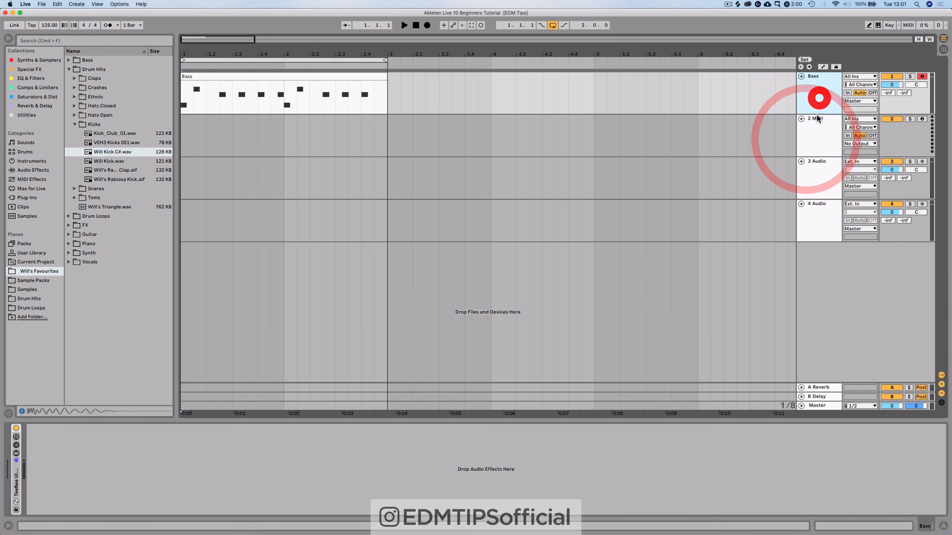
left_click(818, 131)
left_click(921, 119)
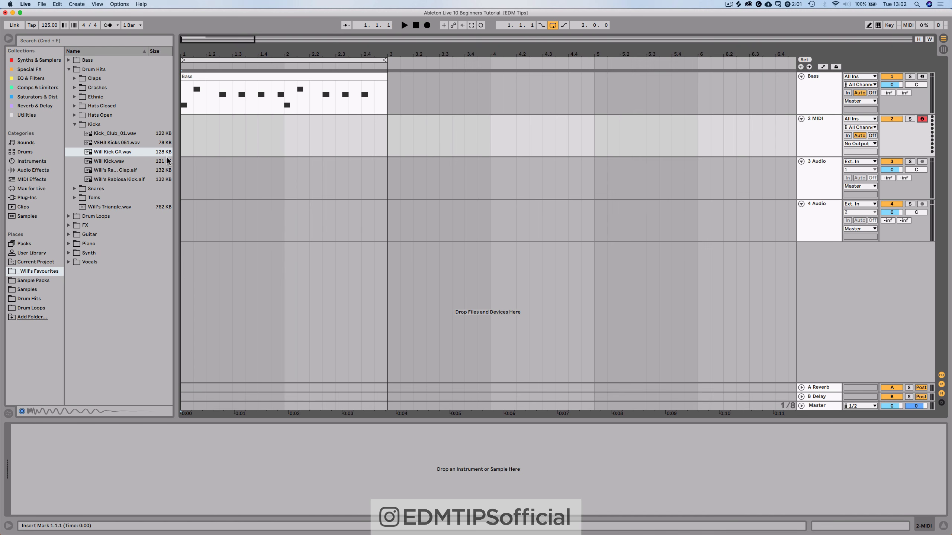
Expand the Vintage presets in the Sounds category and browse down the list.
left_click(29, 162)
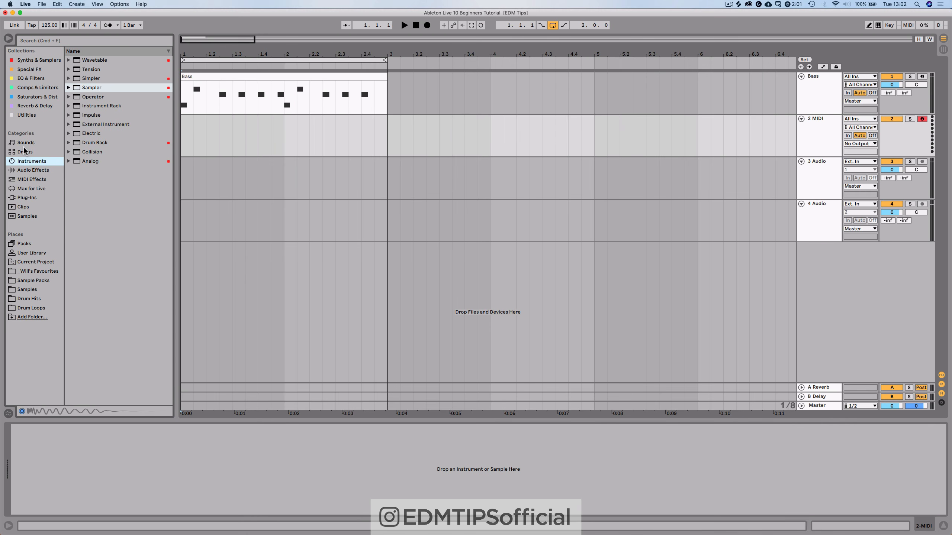
left_click(24, 143)
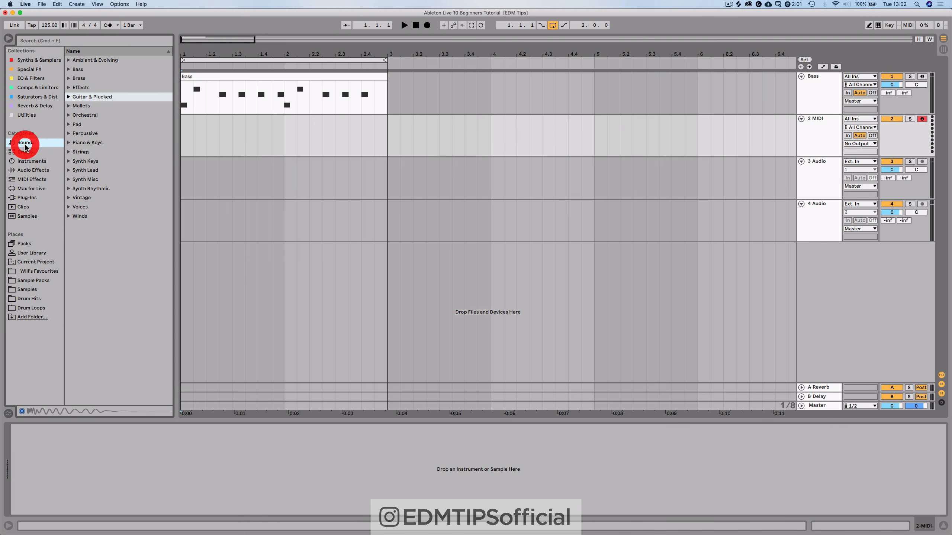
left_click(69, 199)
scroll(123, 223, "down", 10)
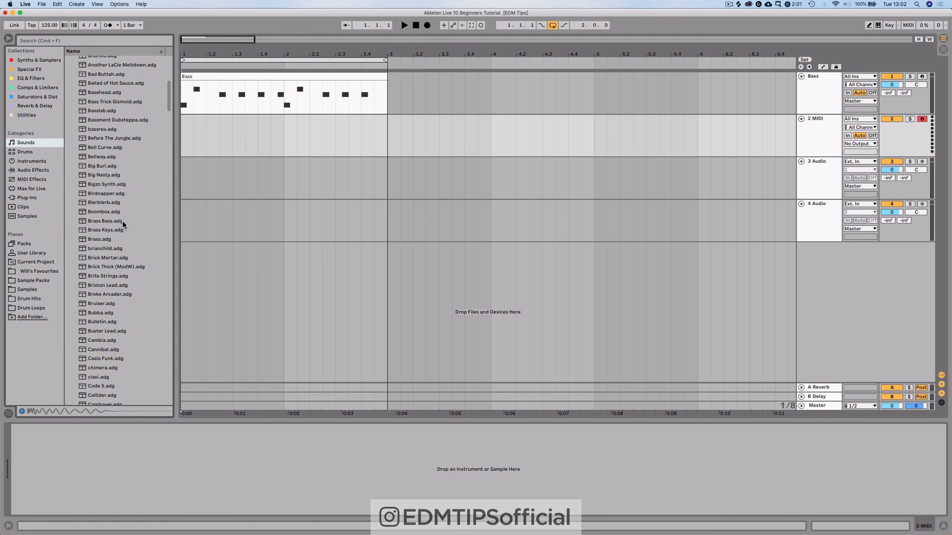
scroll(122, 221, "down", 20)
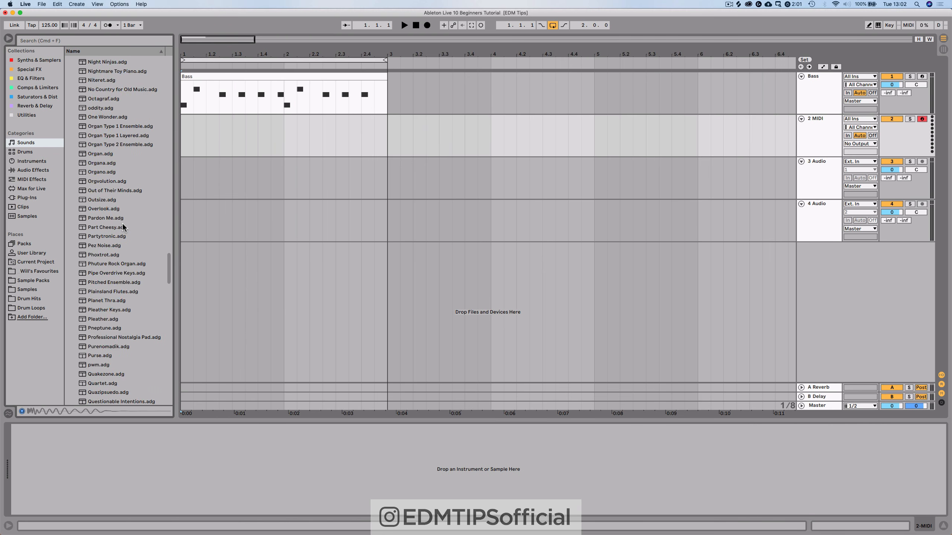
Preview the xwaveaa, xwaveah and xharm presets, and load xharm.adg onto the 2 MIDI track.
left_click(122, 225)
left_click(96, 298)
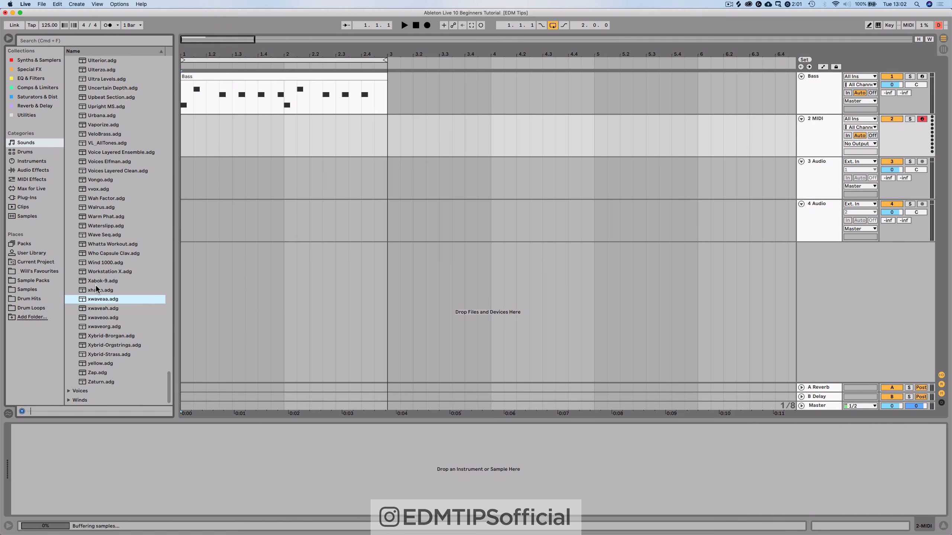
left_click(96, 290)
left_click(100, 308)
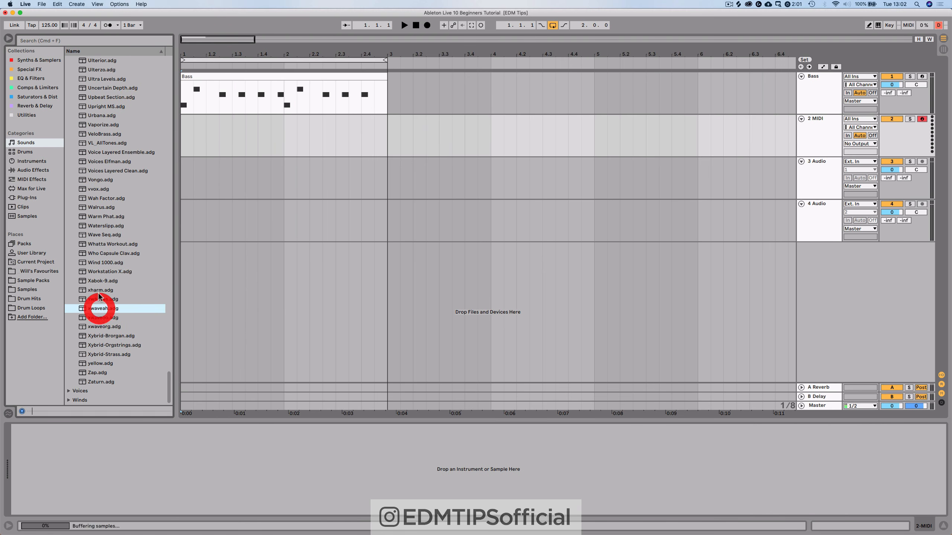
left_click(99, 291)
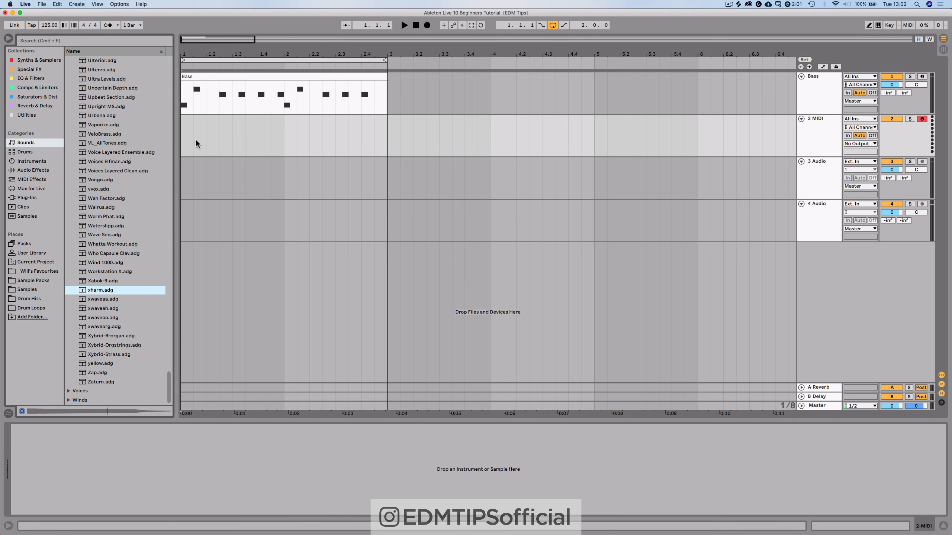
left_click_drag(187, 138, 187, 137)
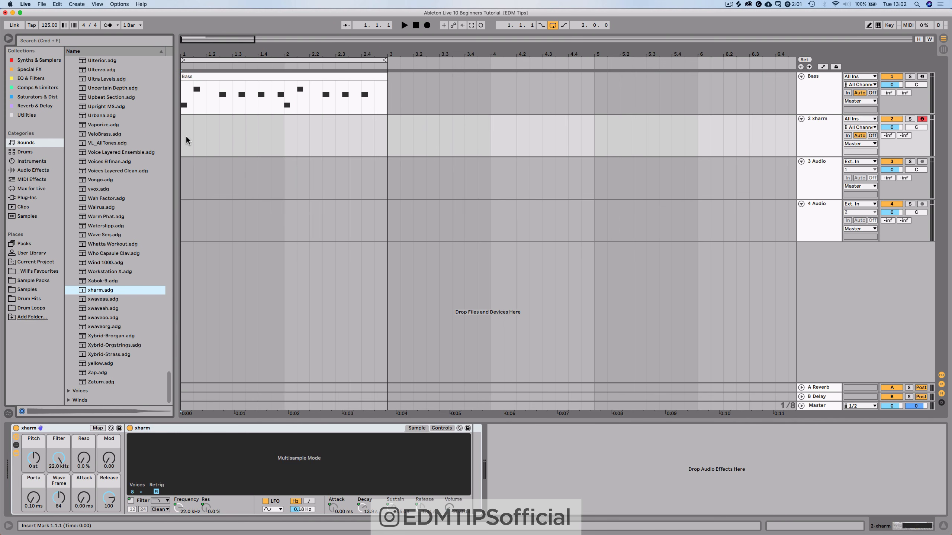
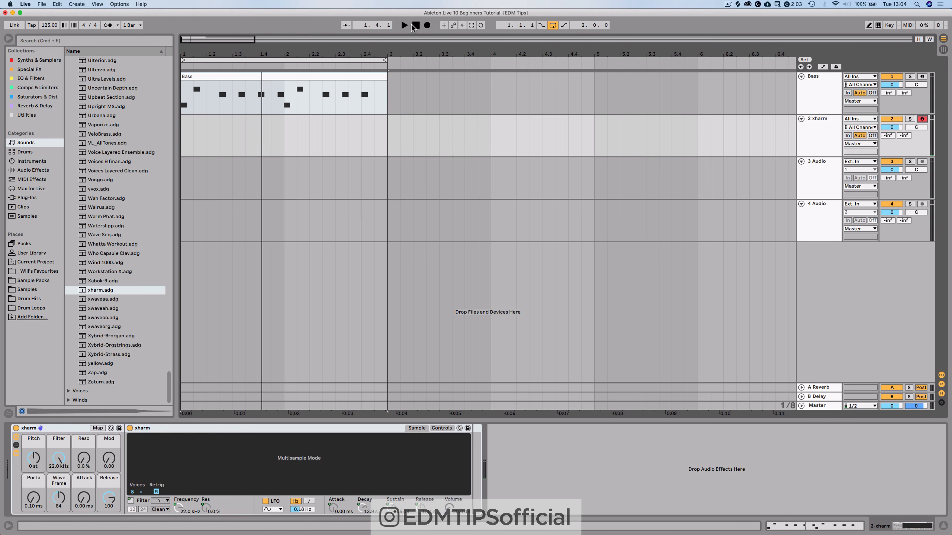
Return to the start of the arrangement and record a two-bar MIDI chord part on the xharm track.
left_click(414, 26)
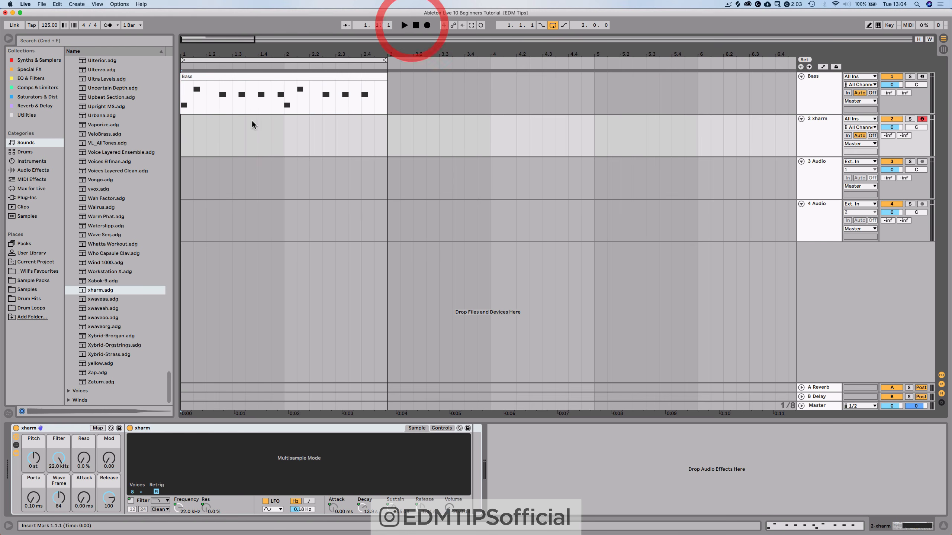
left_click(426, 27)
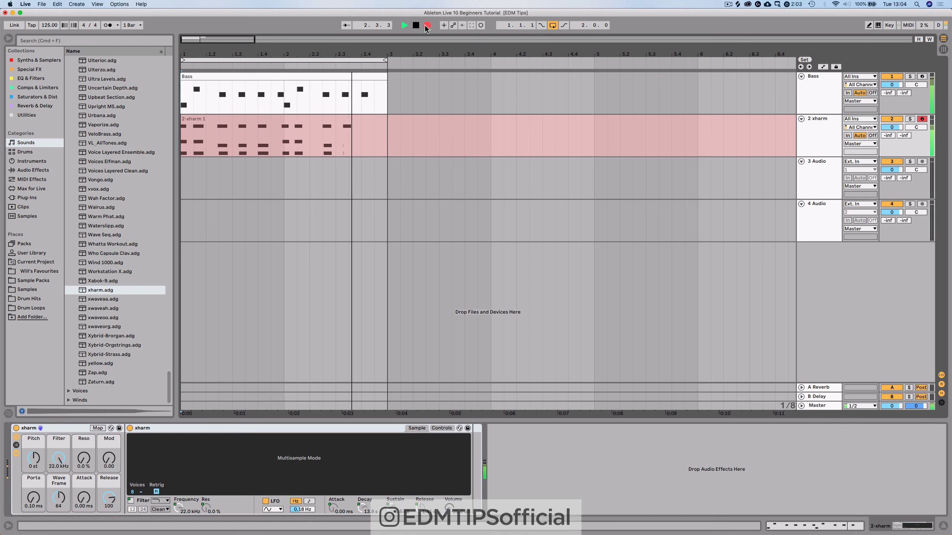
left_click(425, 27)
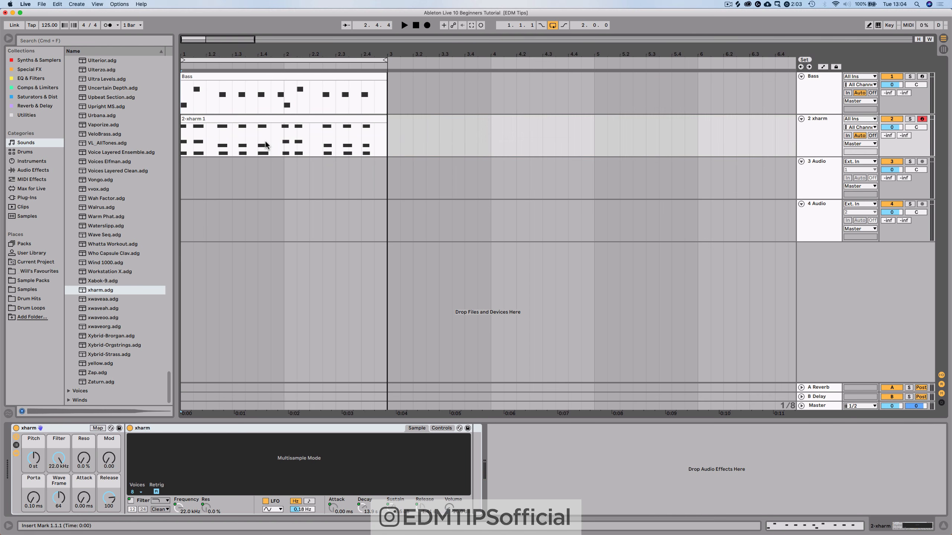
Open the recorded 2-xharm 1 clip in the piano roll and play it back.
double_click(250, 119)
key("space")
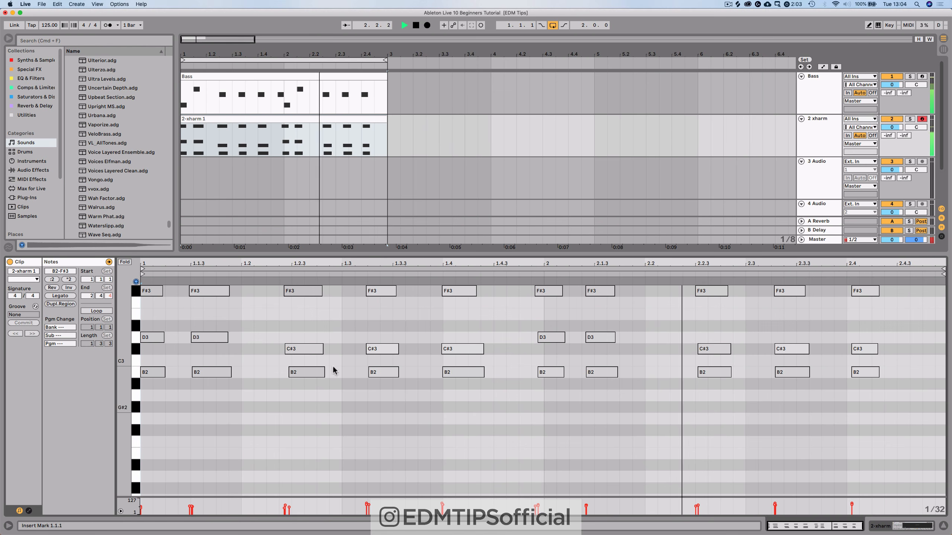
key("space")
left_click(396, 314)
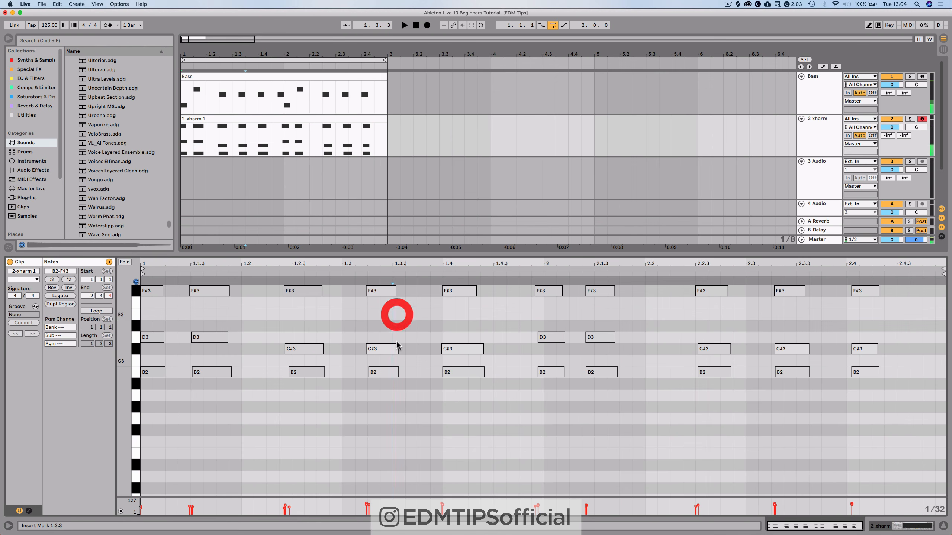
Enlarge the velocity editor beneath the notes of the 2-xharm 1 clip.
left_click_drag(410, 497, 425, 403)
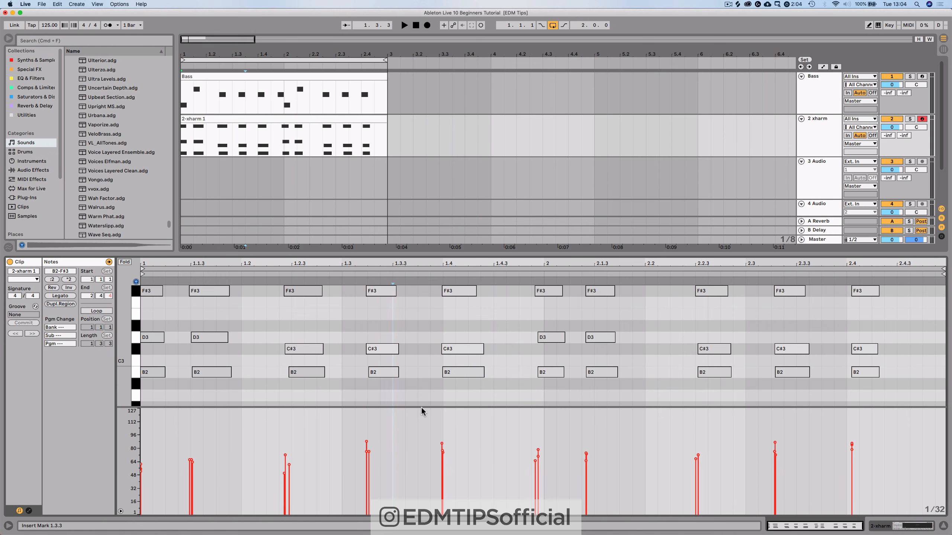
mouse_move(425, 406)
left_mouse_down()
mouse_move(414, 480)
mouse_move(432, 390)
left_mouse_up()
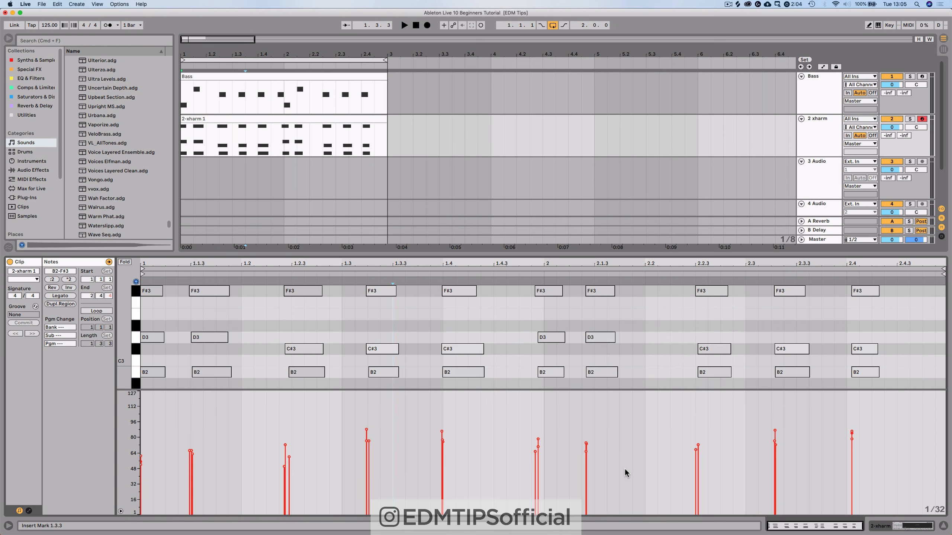
left_click_drag(397, 390, 396, 405)
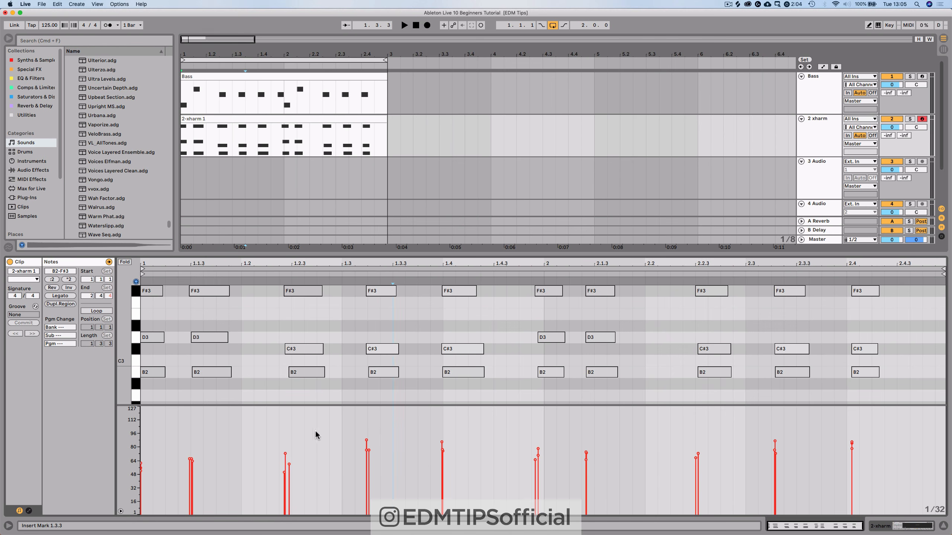
Select all notes in the 2-xharm 1 clip and raise their velocities together to 109–127.
left_click(423, 372)
key("super+a")
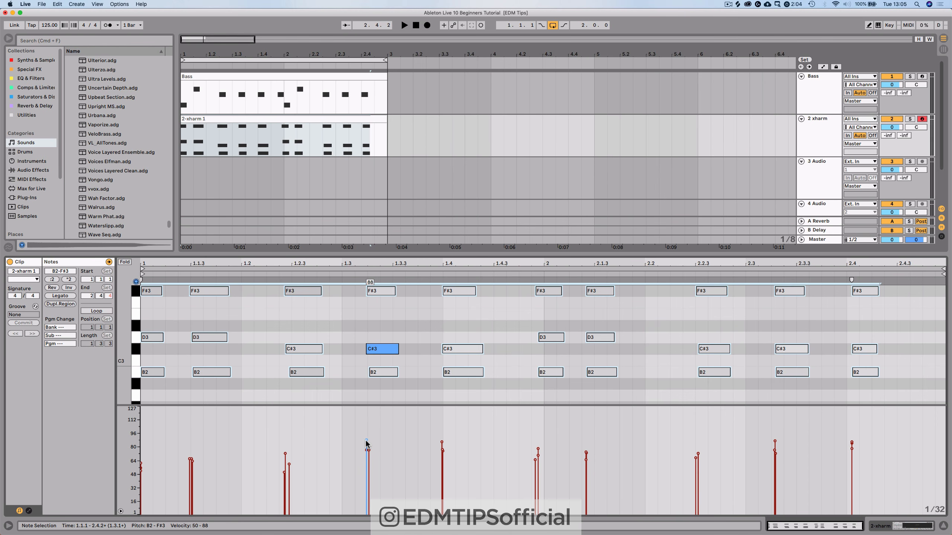
left_click_drag(366, 444, 367, 445)
Lower the xharm track volume to -16.4 dB, play back the clip, and deselect its notes.
left_click_drag(892, 127, 892, 142)
key("space")
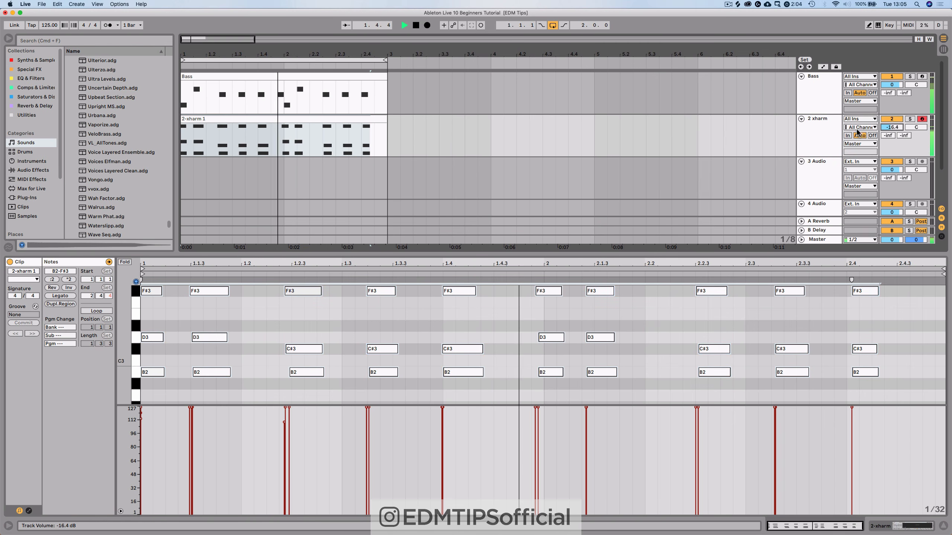
key("space")
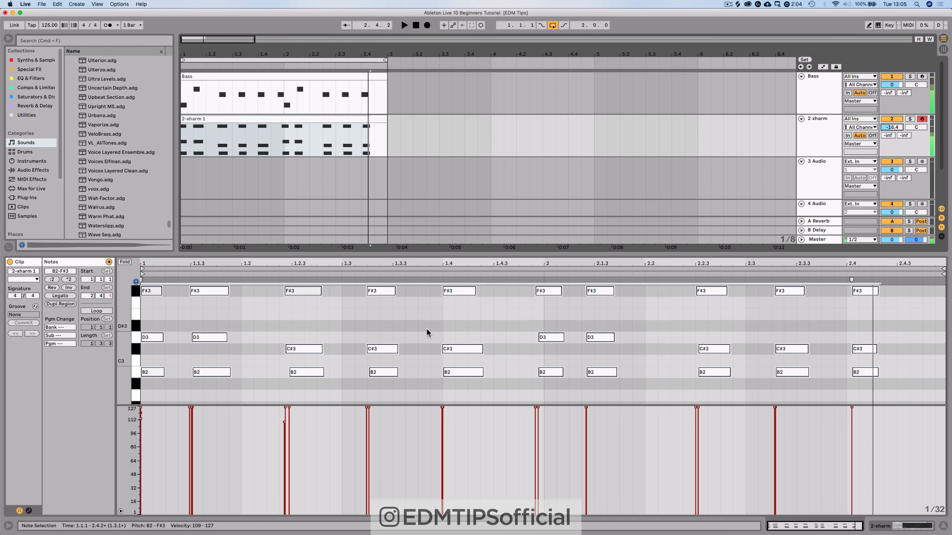
left_click(426, 328)
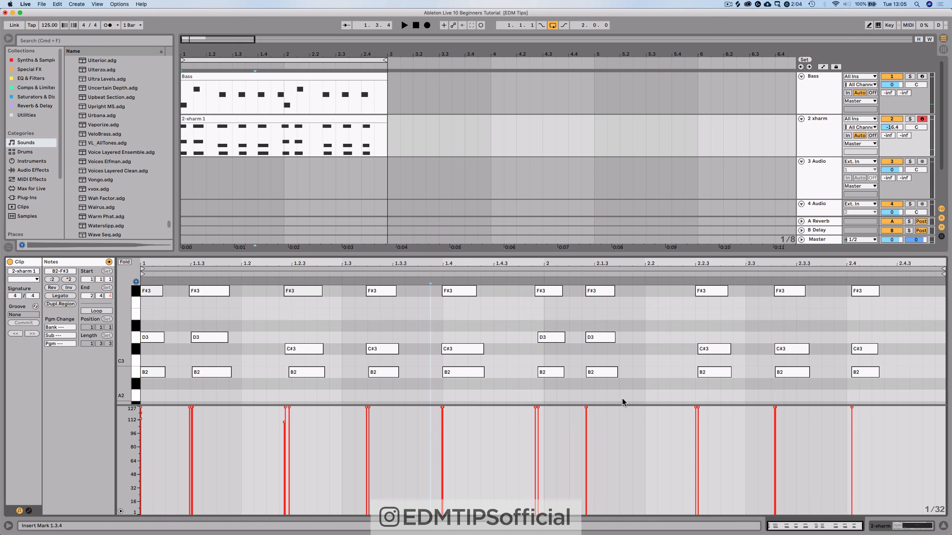
Shrink the clip's velocity editor, and switch to the xharm device view and back to the clip's notes.
left_click_drag(466, 406, 502, 447)
key("shift+Tab")
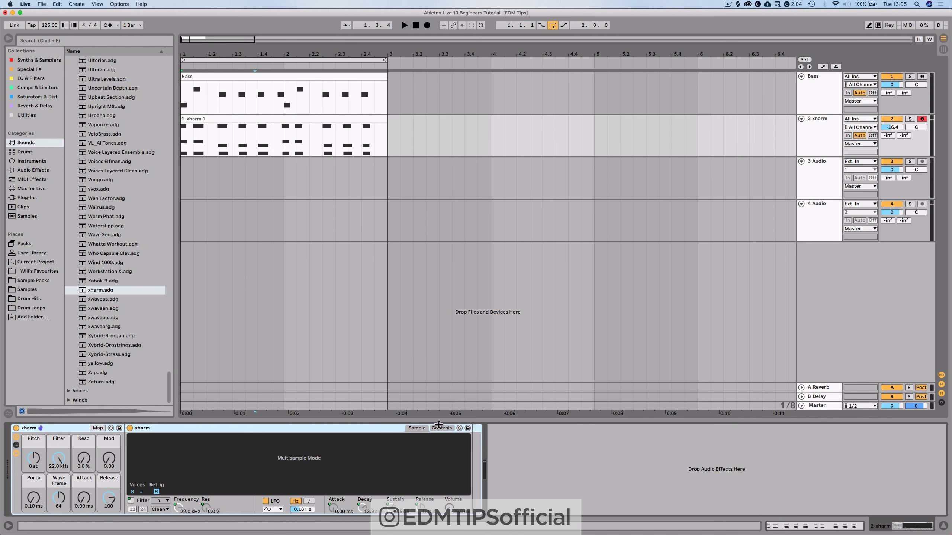
left_click(425, 429)
left_click(420, 428)
key("shift+Tab")
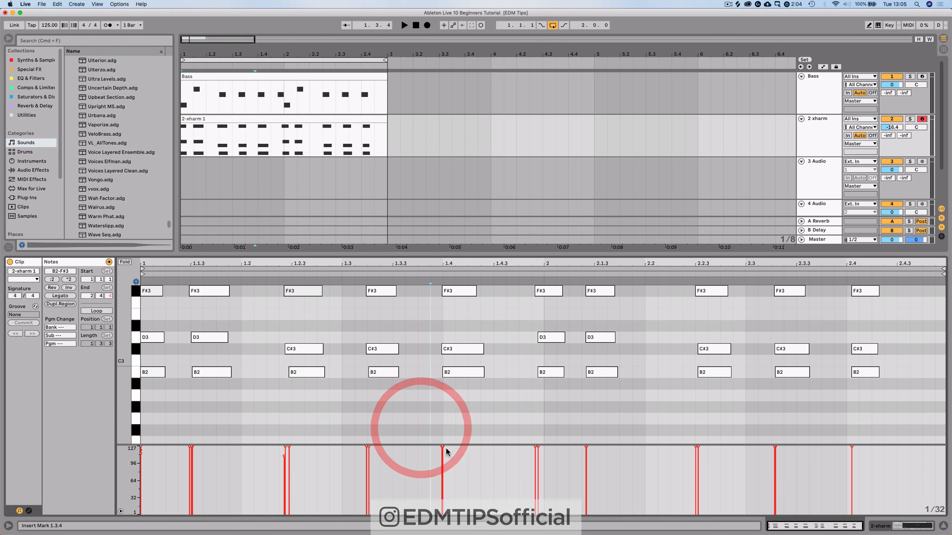
Quantize all notes of the 2-xharm 1 clip to the current grid, adjusting note starts and ends at 100%.
left_click(409, 344)
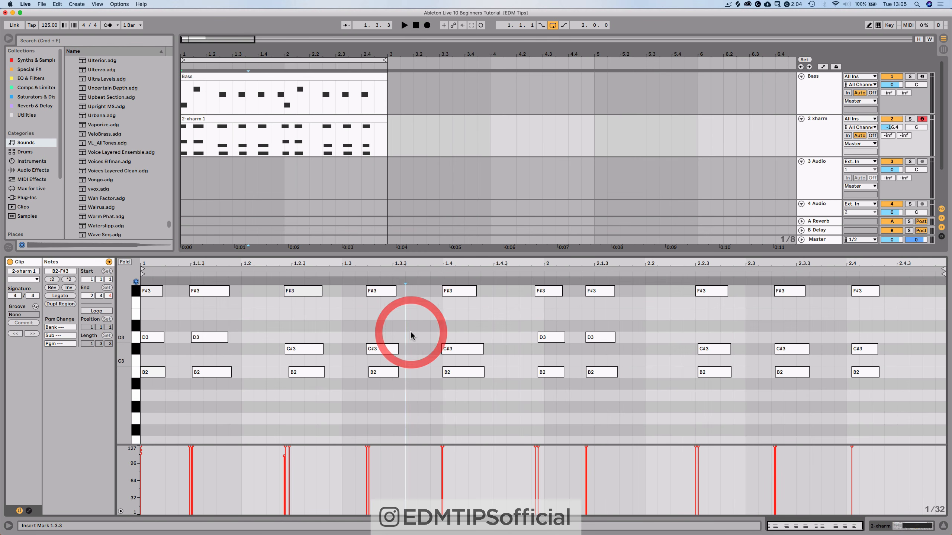
key("super+a")
right_click(393, 352)
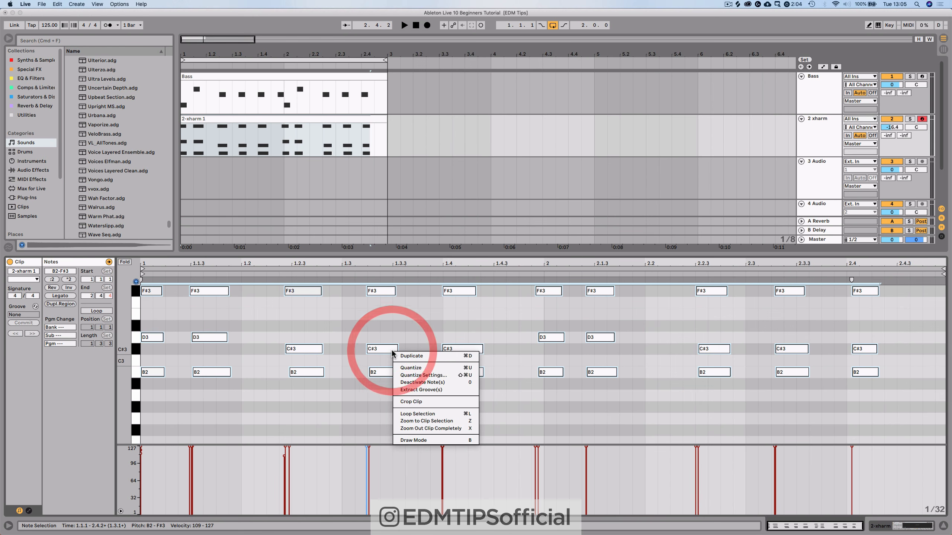
left_click(421, 375)
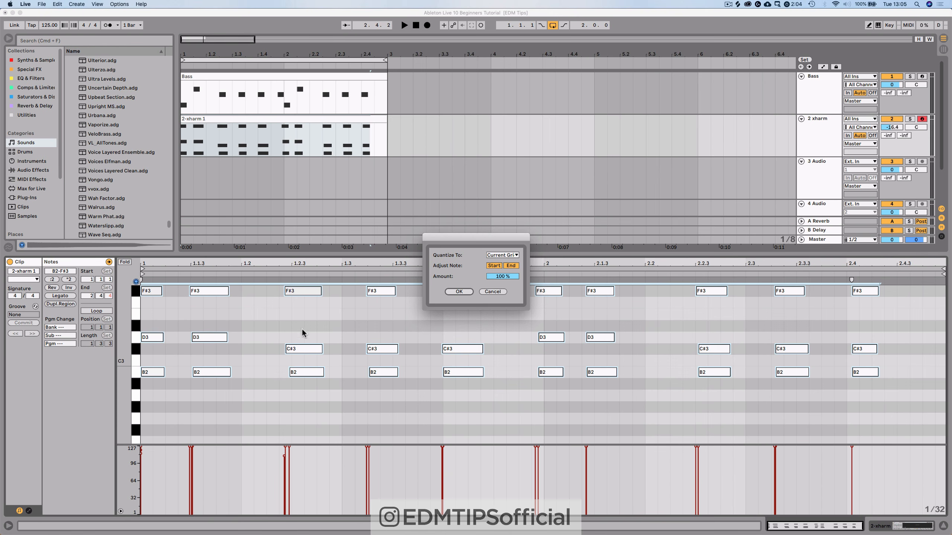
left_click(491, 279)
left_click(461, 293)
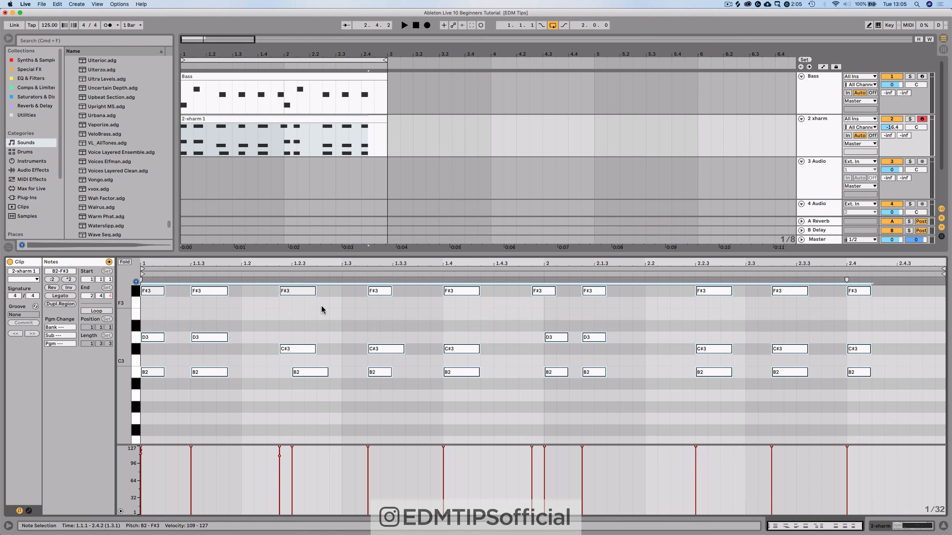
left_click(423, 324)
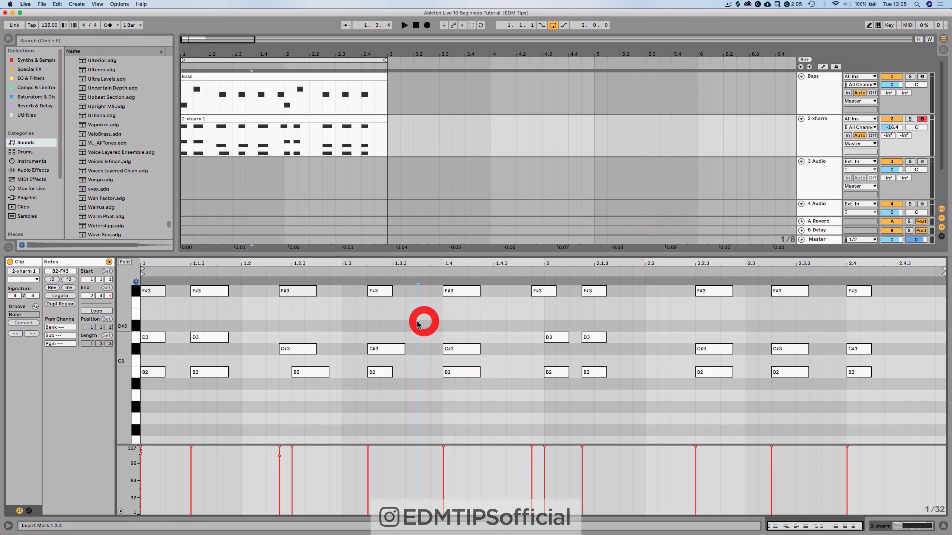
Align the F#3, C#3 and B2 notes of the third chord at 1.2.3, playing back the clip to check the timing.
left_click(149, 316)
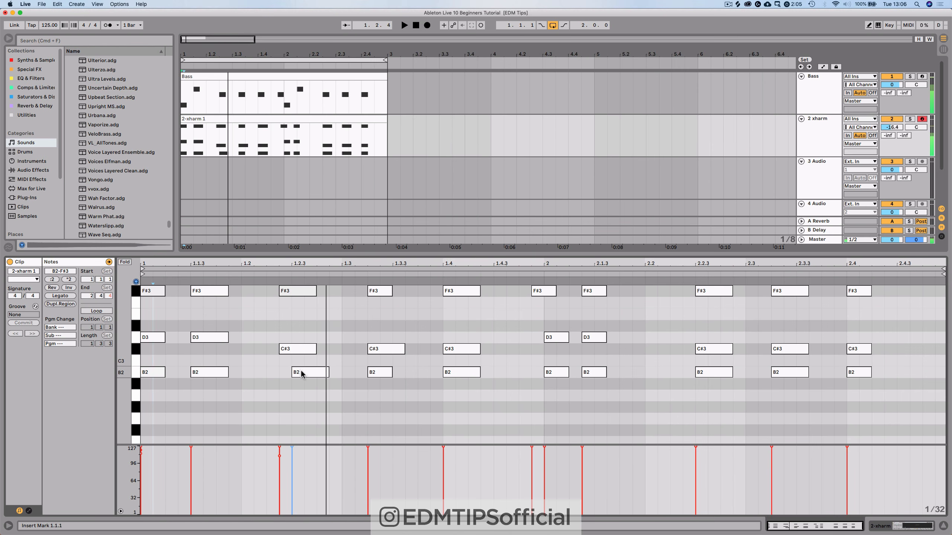
left_click_drag(299, 373, 288, 374)
left_click_drag(291, 396, 306, 290)
key("space")
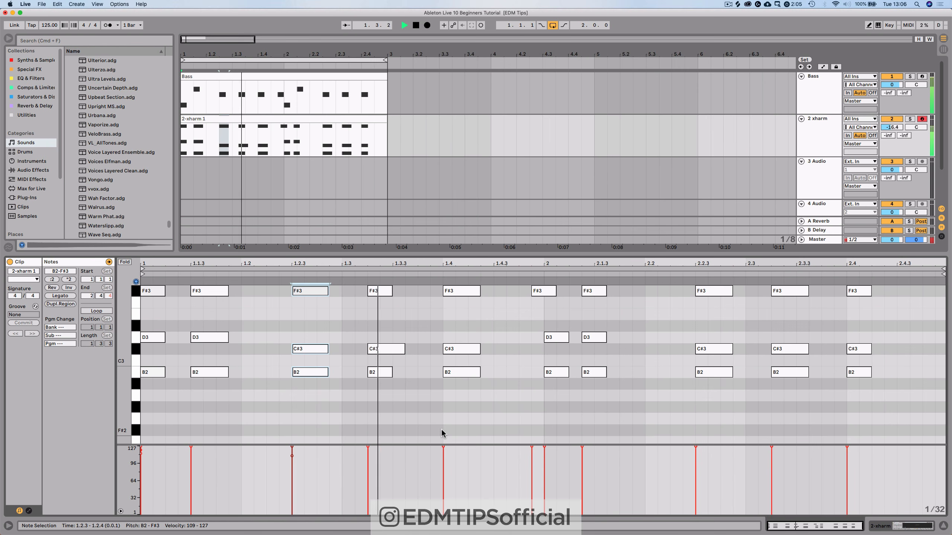
key("space")
Move the early F#3 note before bar 2 to 2.1.1 so it lines up with its chord, and deselect it.
left_click(549, 314)
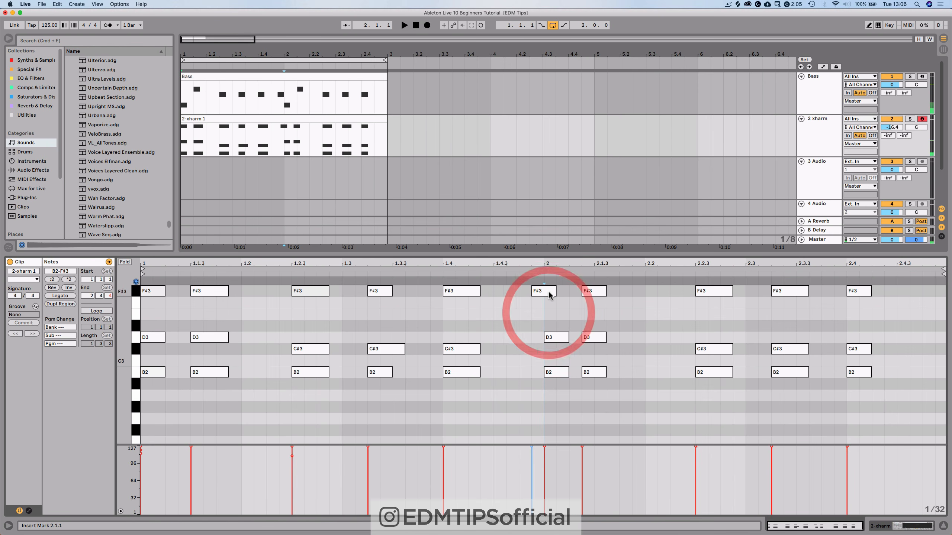
left_click_drag(548, 292, 560, 293)
left_click(561, 294)
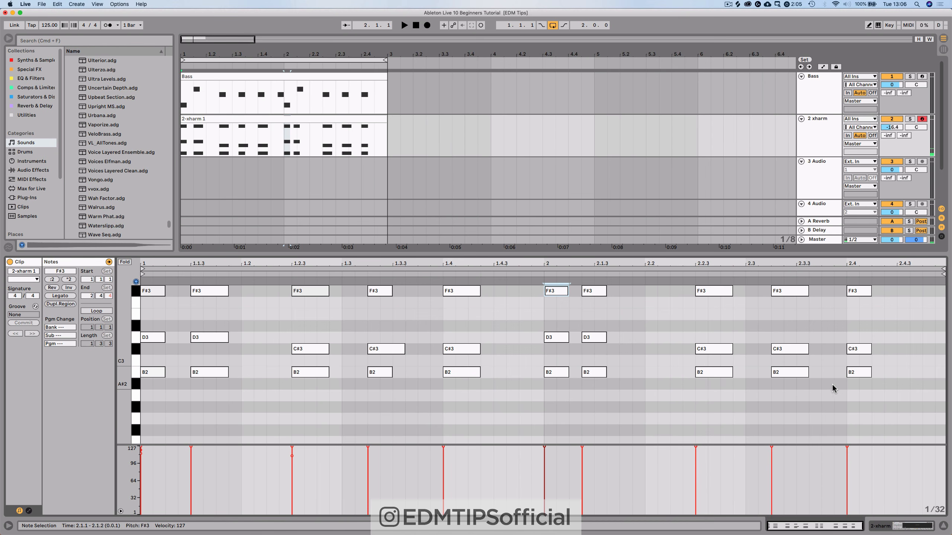
left_click(661, 408)
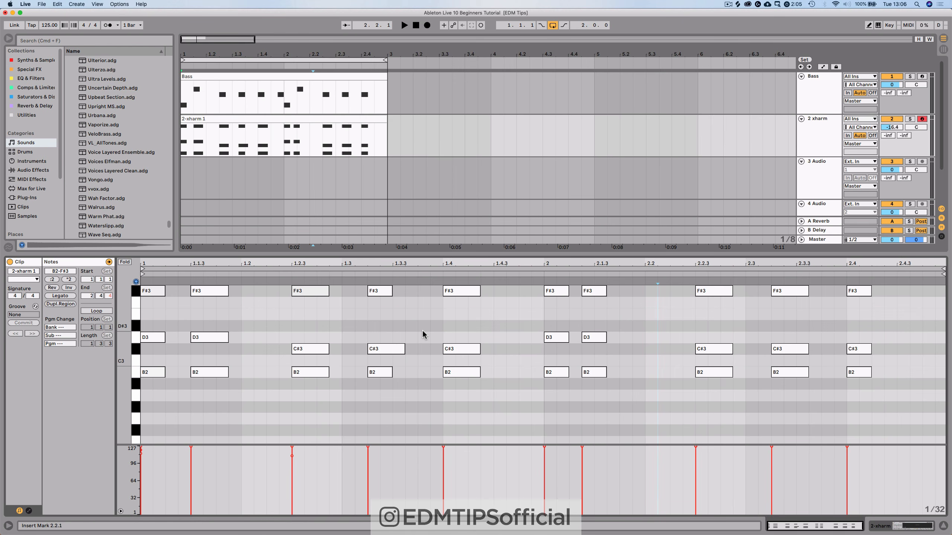
Play back the Bass and corrected xharm clips together.
key("space")
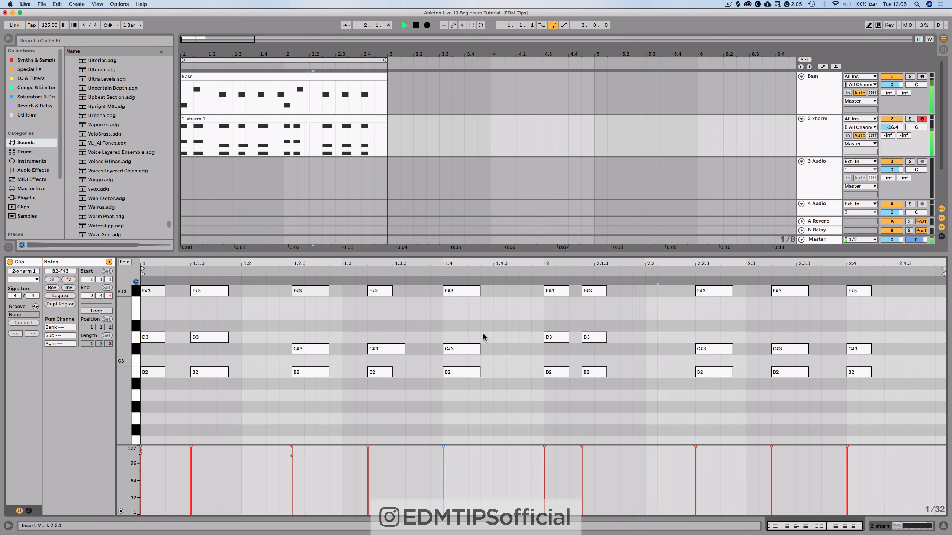
key("space")
left_click_drag(600, 399, 604, 295)
key("shift+Tab")
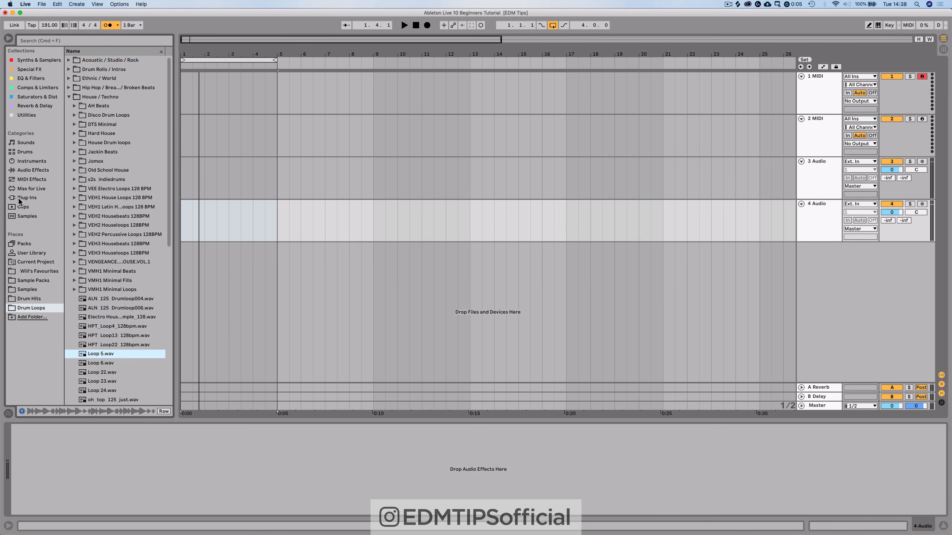
Place Loop 5.wav from the Drum Loops folder at bar 1 of the 4 Audio track.
left_click(31, 308)
left_click_drag(94, 355, 193, 230)
Delete the 4 Audio and 3 Audio tracks, and place Loop 5.wav at bar 1 on a new track below 2 MIDI.
left_click(829, 216)
key("Delete")
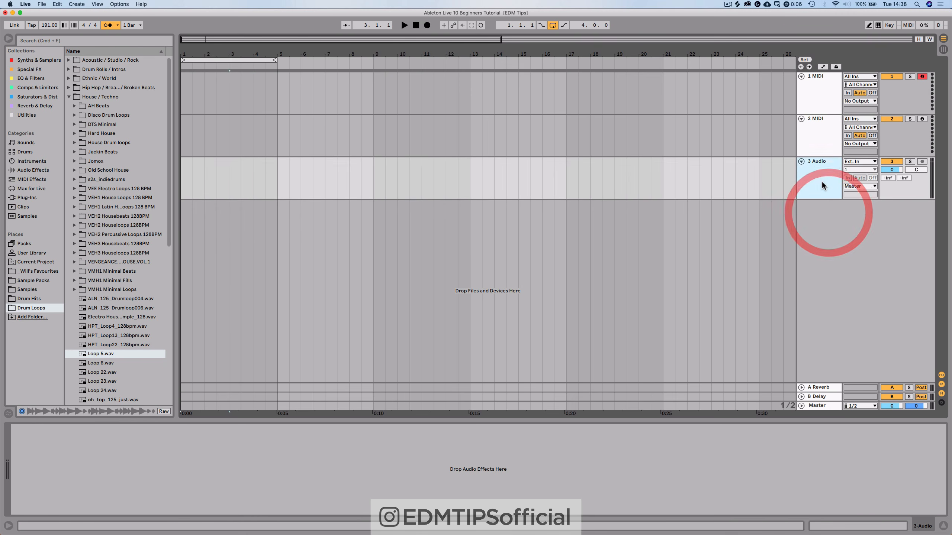
left_click(822, 183)
key("Delete")
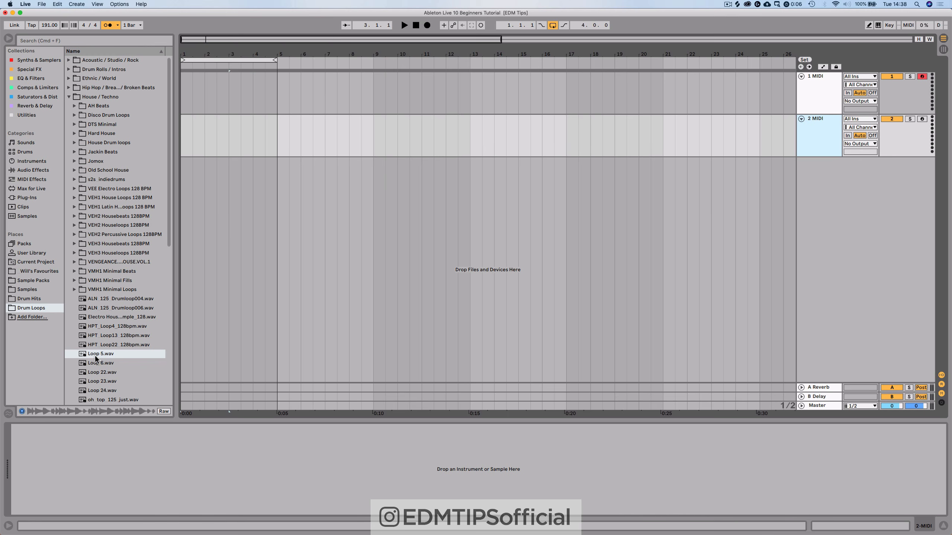
left_click_drag(96, 359, 185, 171)
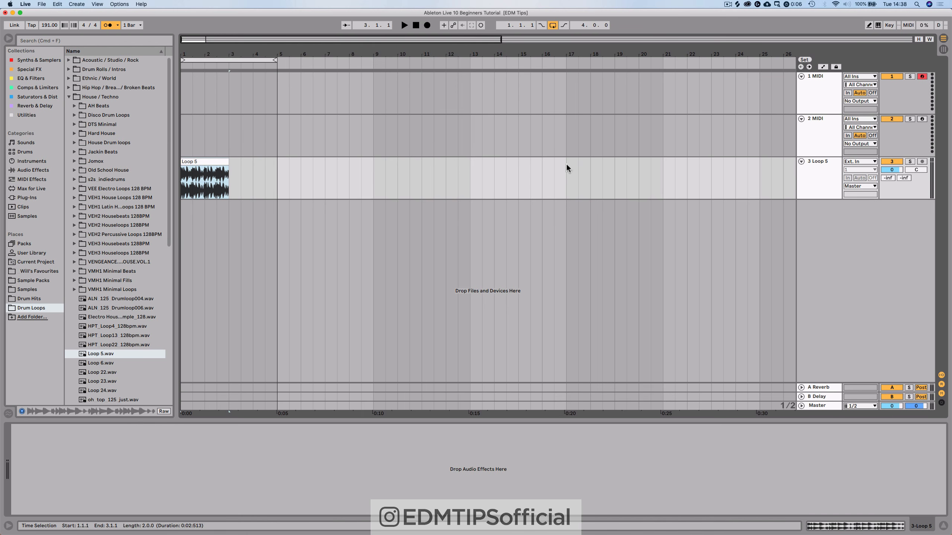
Open the Loop 5 clip's sample view and shorten the arrangement loop to the clip's two bars.
left_click_drag(189, 55, 203, 57)
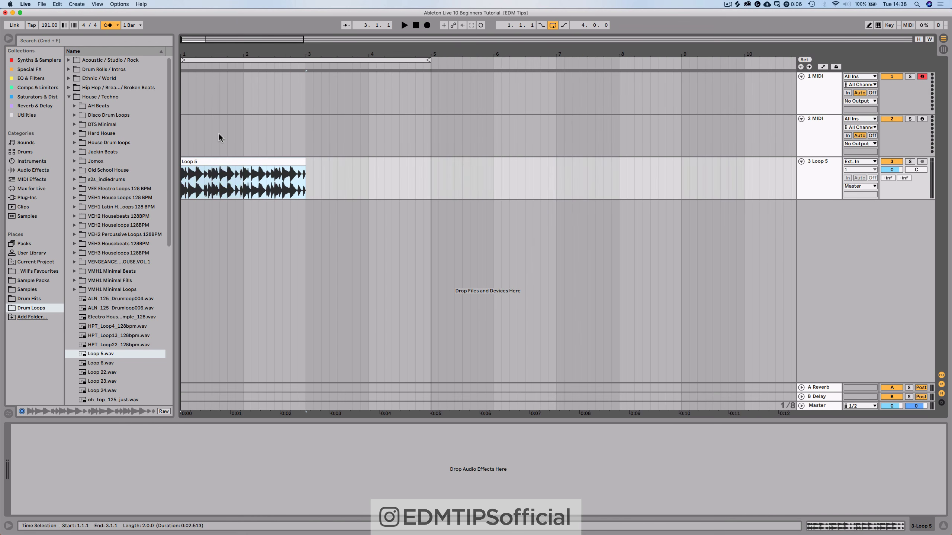
double_click(217, 161)
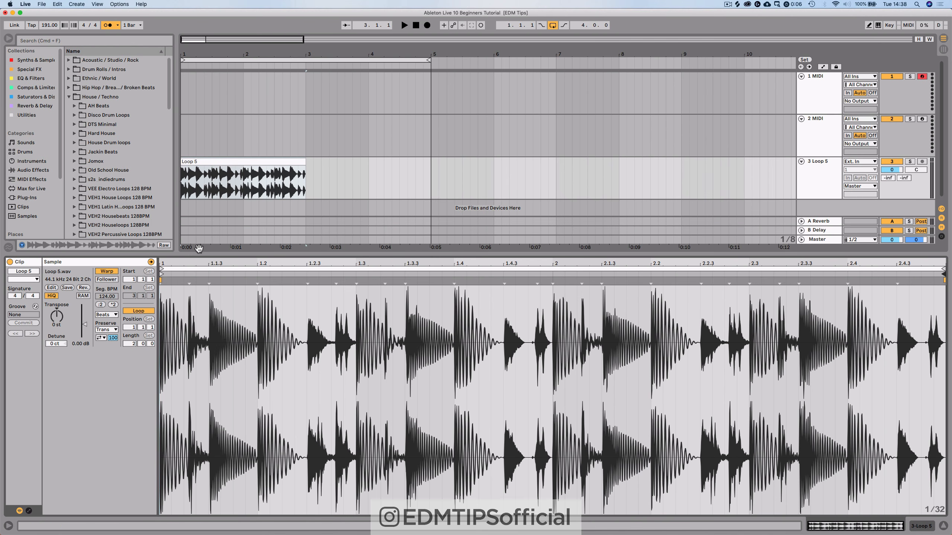
left_click_drag(426, 61, 304, 61)
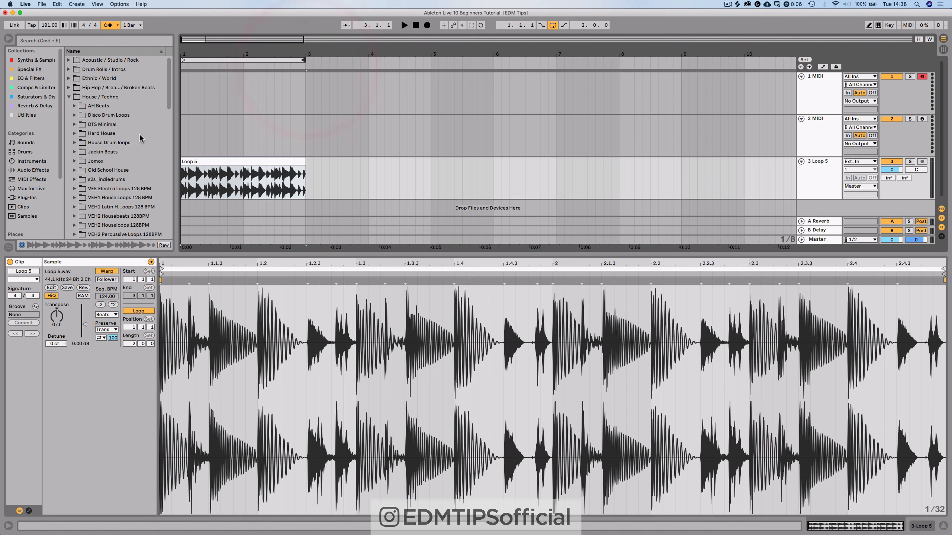
Play back Loop 5 while lowering the project tempo to 145 BPM, and stop playback.
key("space")
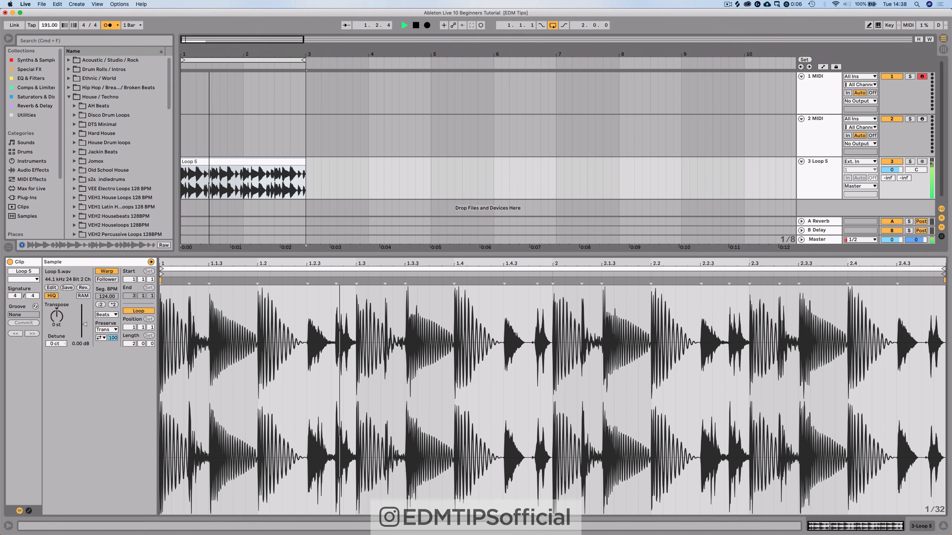
left_click_drag(49, 25, 49, 27)
left_click_drag(50, 25, 49, 52)
key("space")
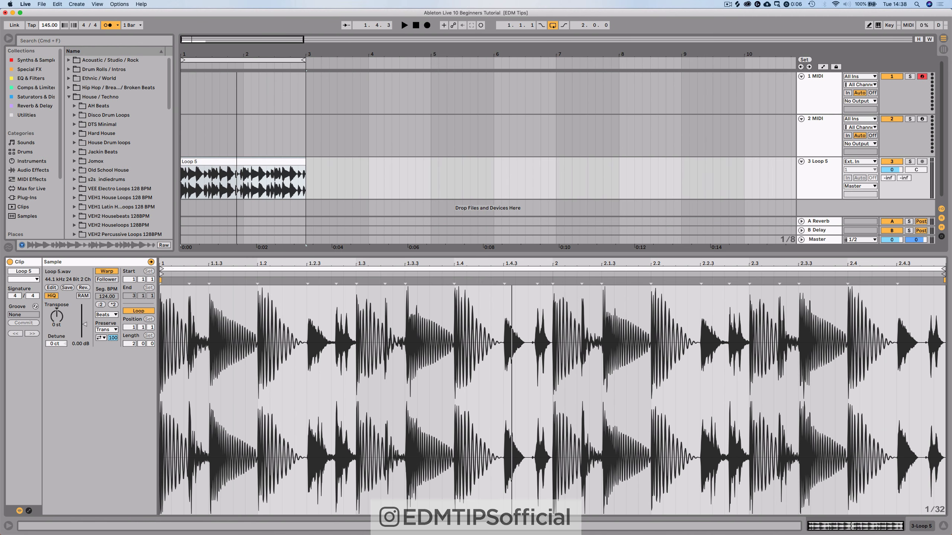
Enlarge the arrangement area and examine the available warp modes of the Loop 5 clip, keeping Beats.
left_click_drag(303, 60, 304, 71)
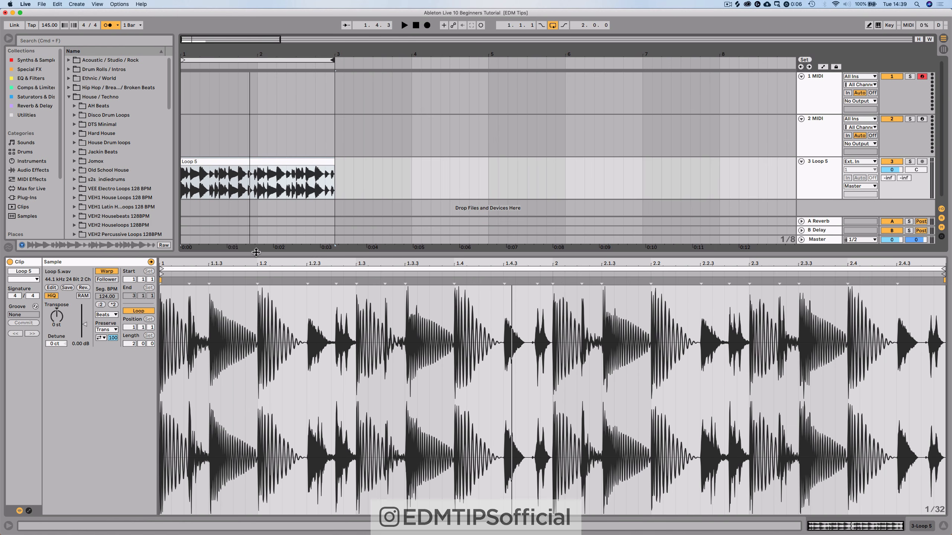
left_click_drag(255, 252, 232, 357)
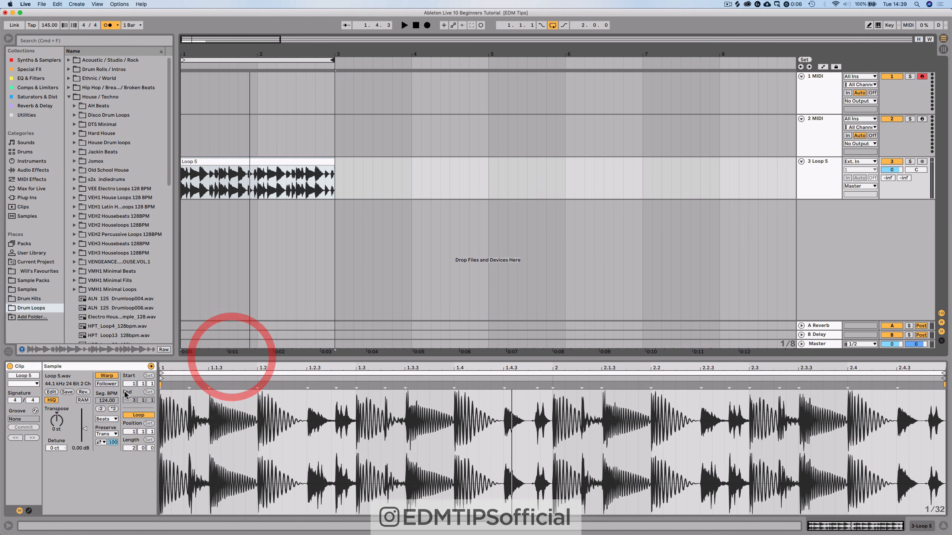
left_click(104, 419)
left_click(104, 419)
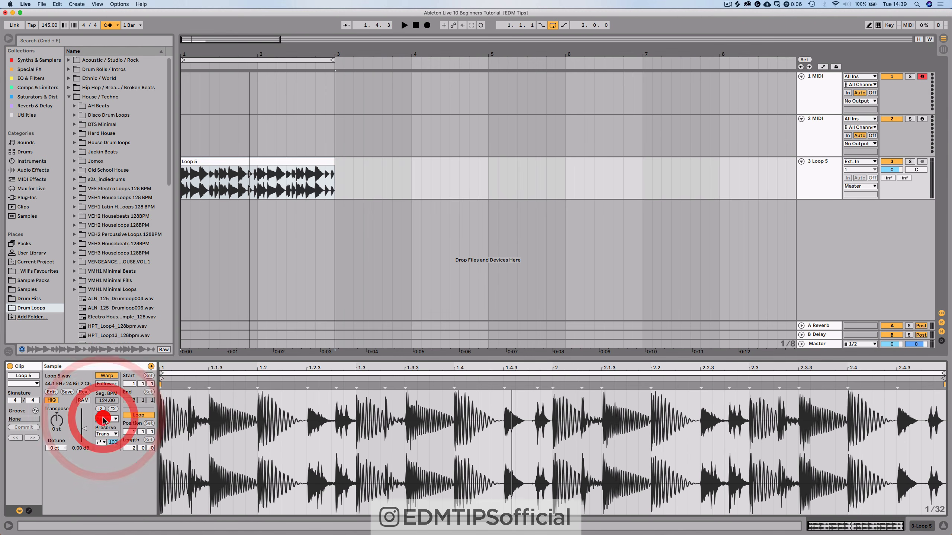
left_click(104, 419)
left_click(112, 419)
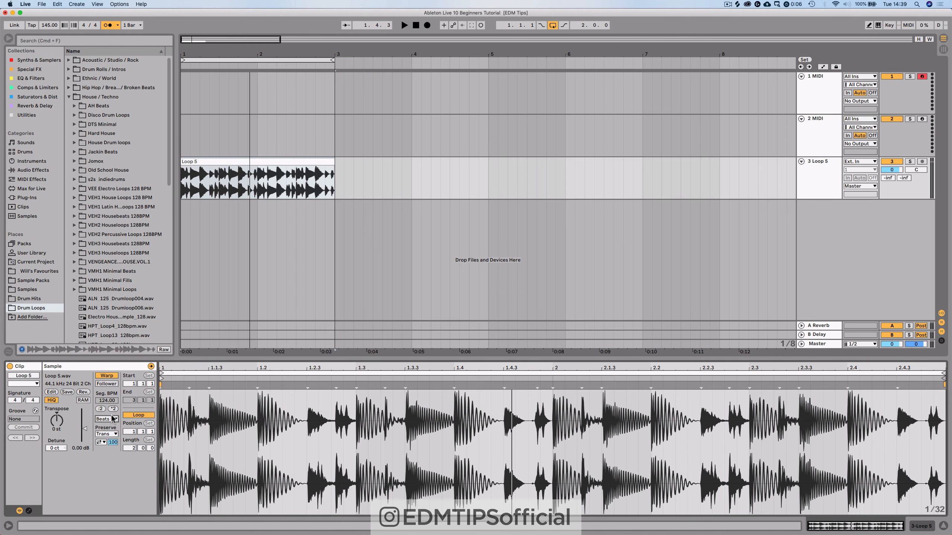
left_click(112, 419)
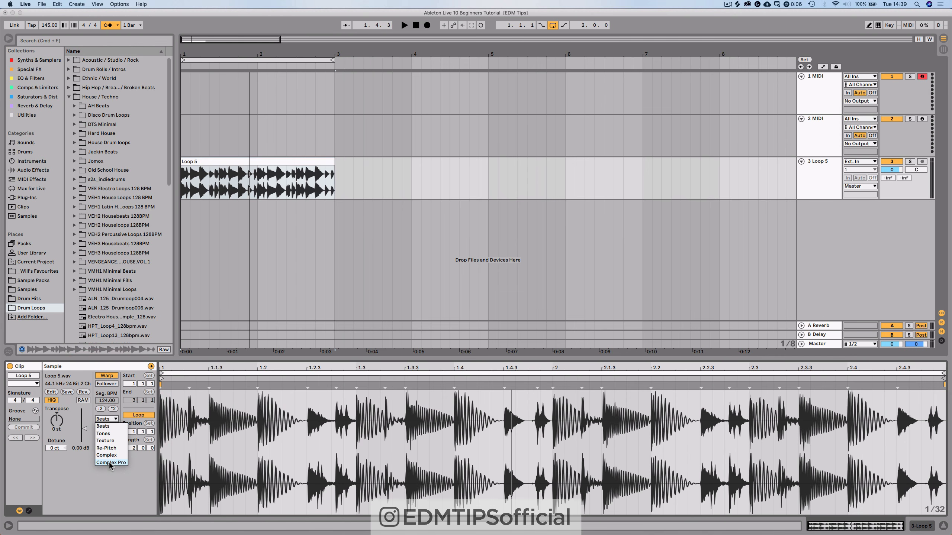
left_click(106, 479)
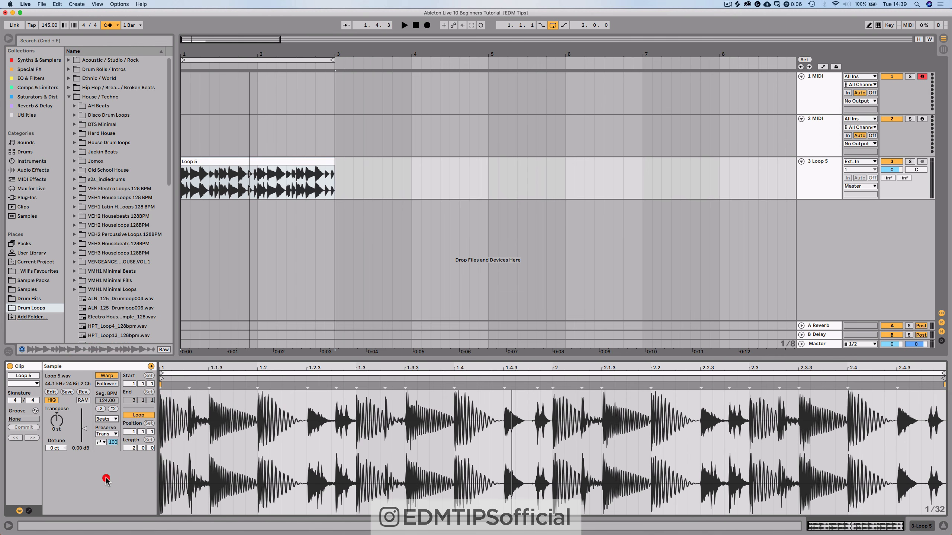
left_click(109, 420)
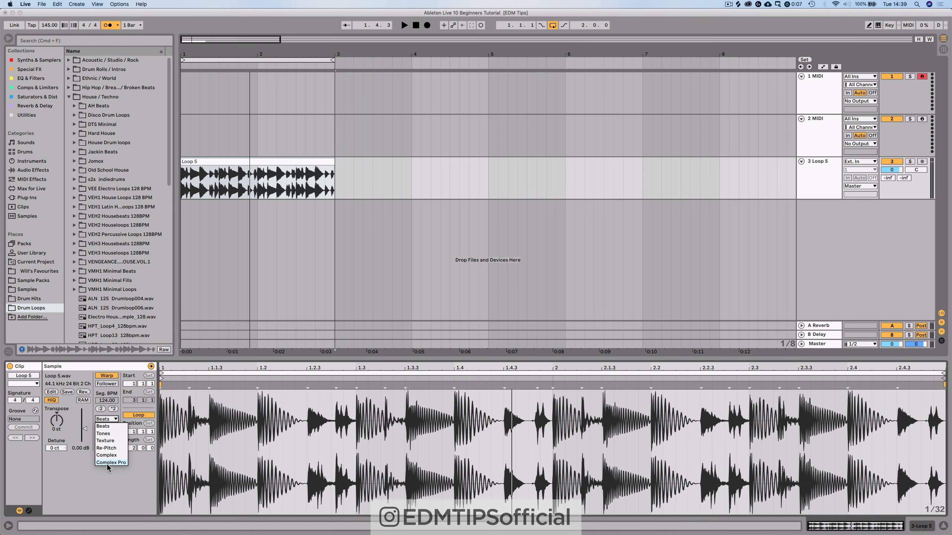
left_click(110, 491)
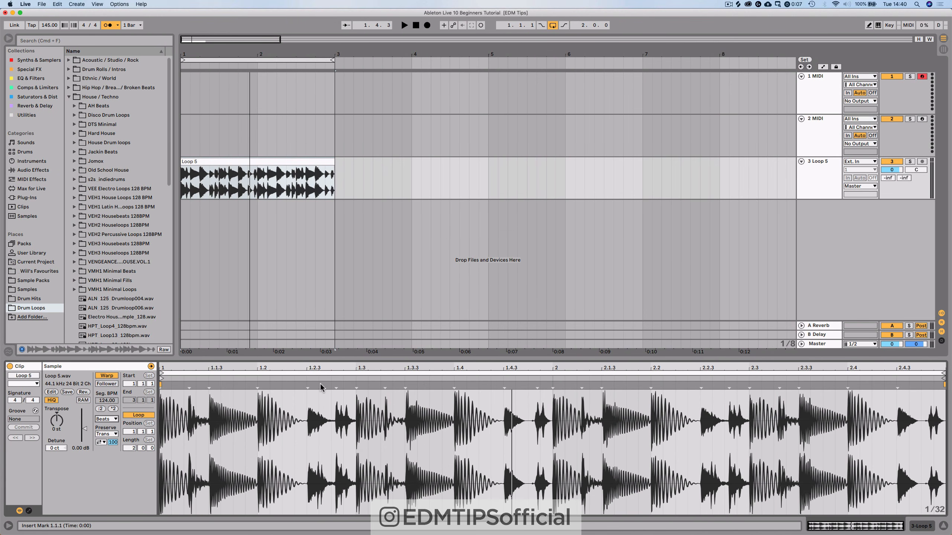
Insert a new audio track below the Loop 5 track.
left_click(814, 184)
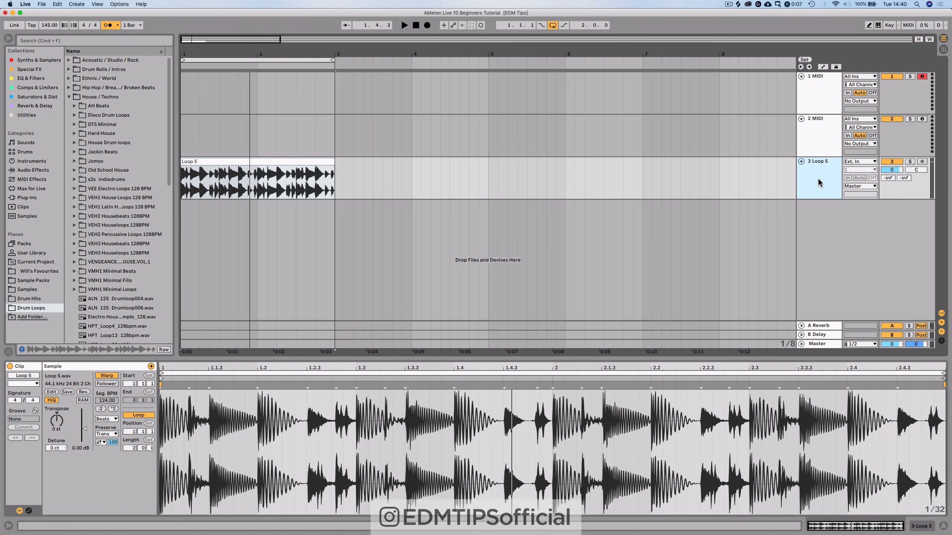
key("super+t")
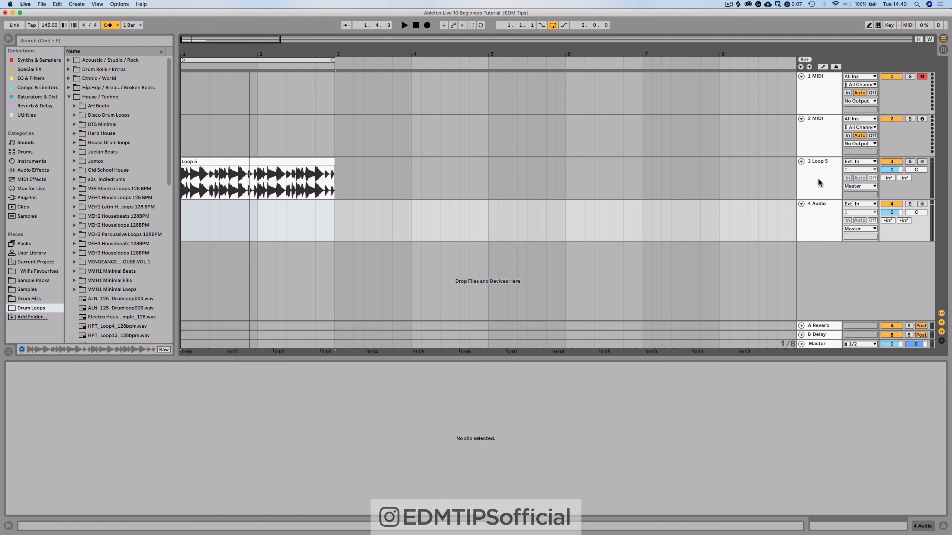
Preview the Male Vox samples in the Vocals folder, and place DFX_174_D_HARMONY_14 at bar 1 of the 4 Audio track.
left_click(31, 289)
left_click(89, 198)
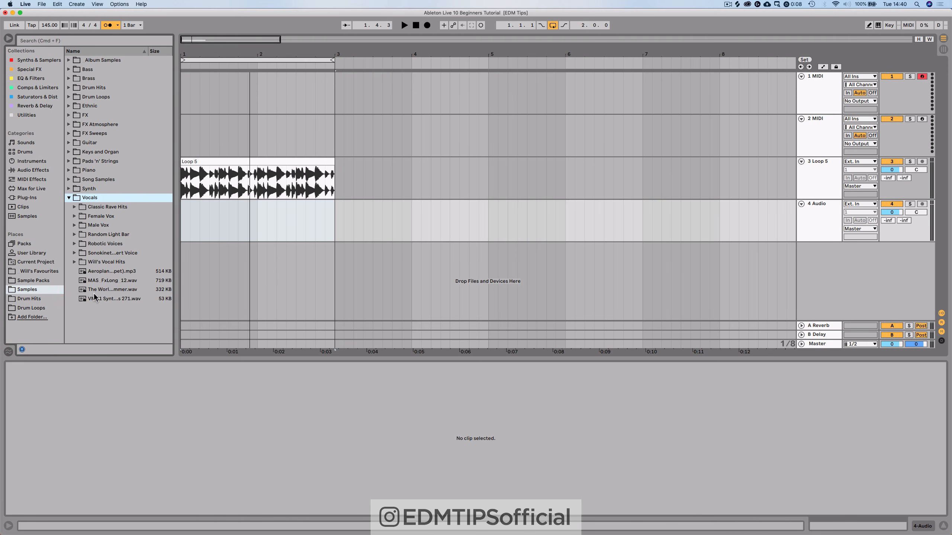
left_click(96, 226)
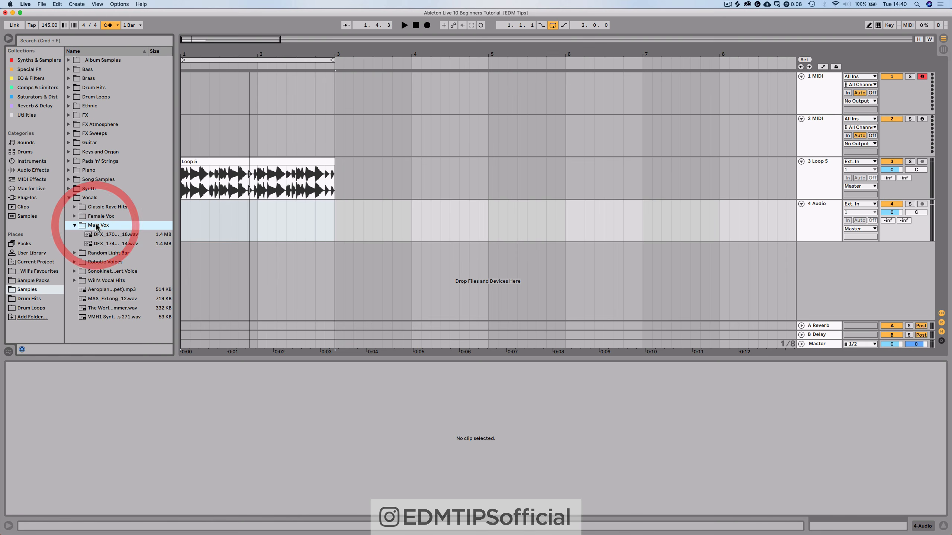
left_click(101, 244)
key("Up")
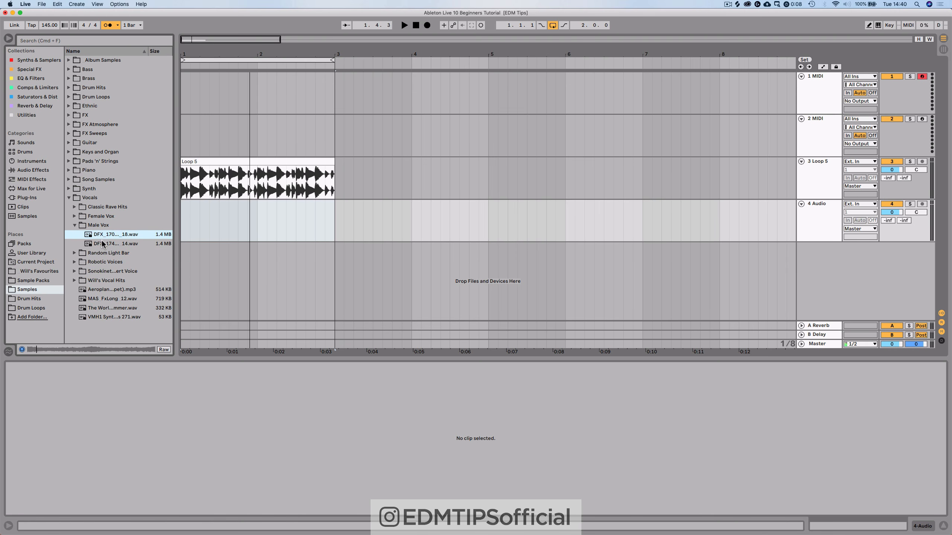
key("Down")
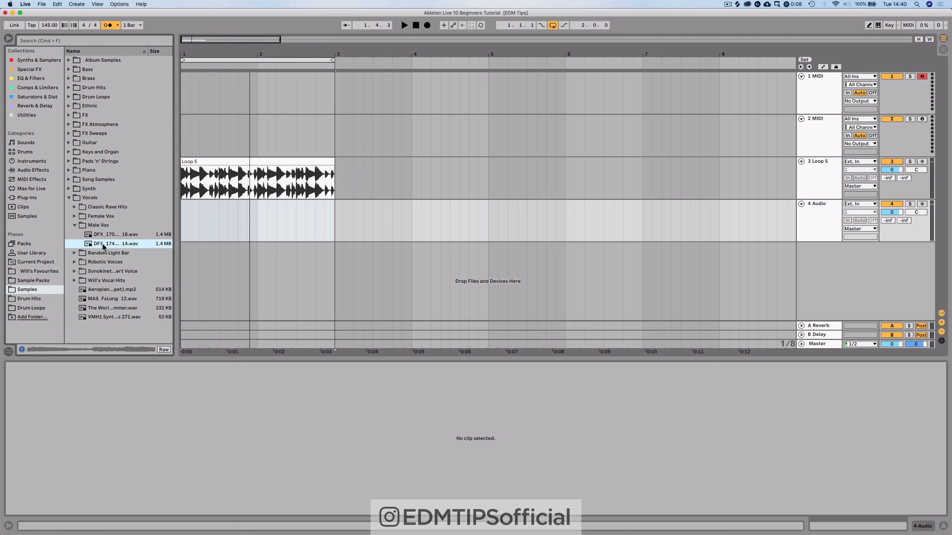
left_click_drag(103, 246, 185, 233)
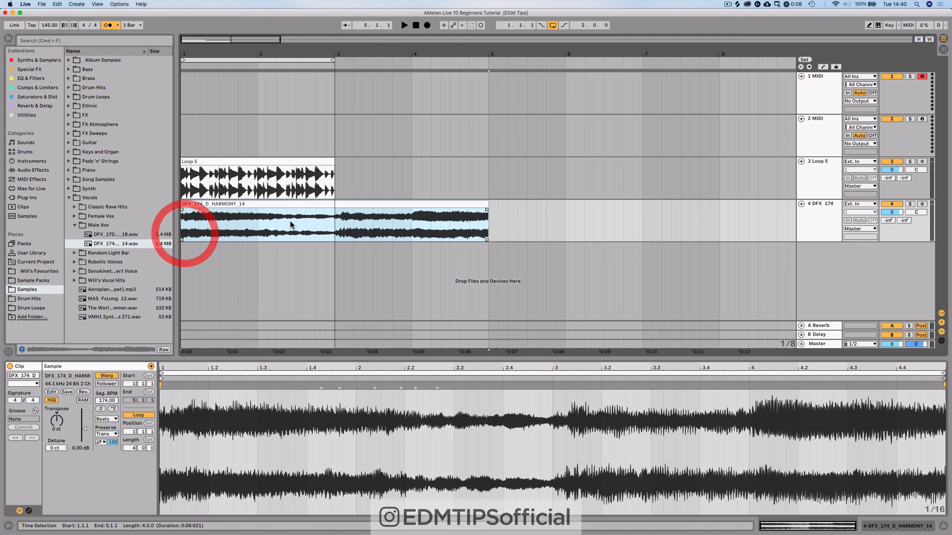
Extend the arrangement loop to four bars and lengthen the Loop 5 clip to end at bar 5 with the vocal.
left_click(212, 213)
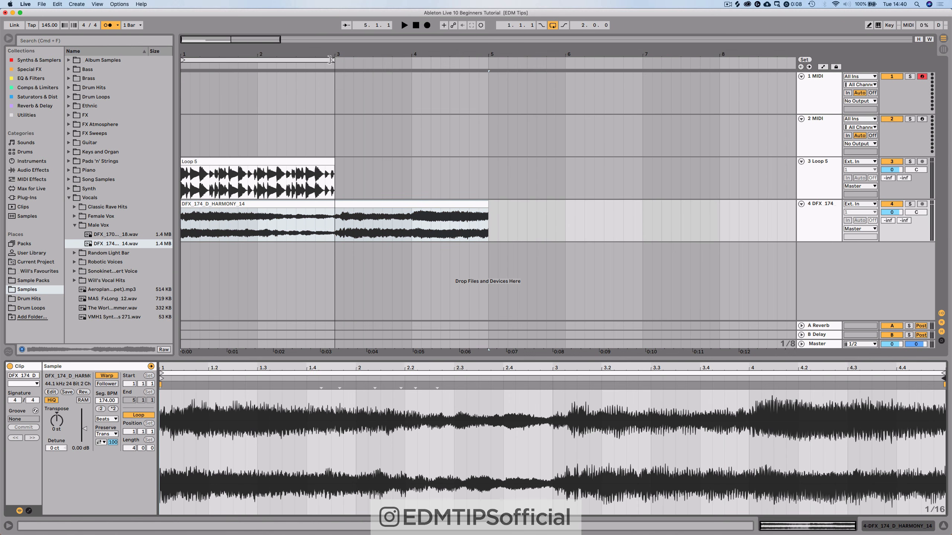
left_click_drag(333, 62, 486, 64)
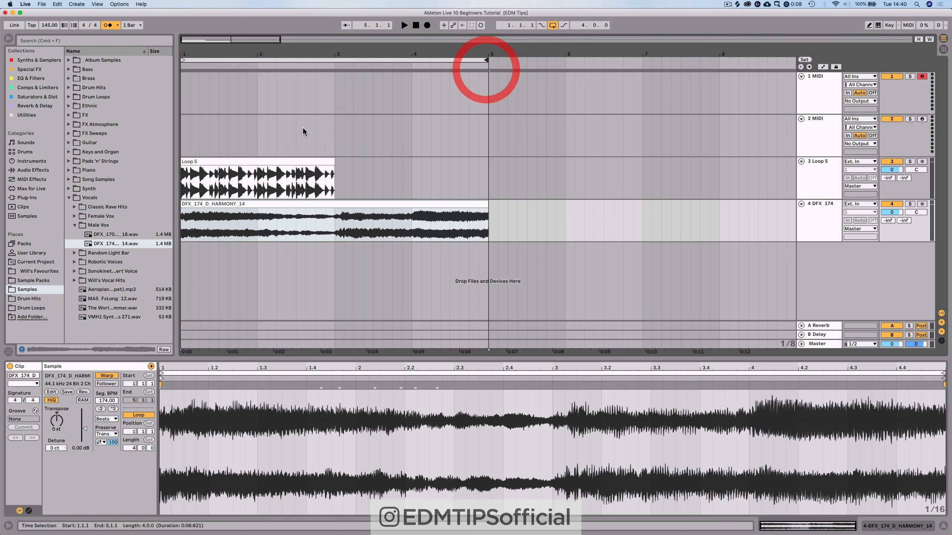
left_click(272, 162)
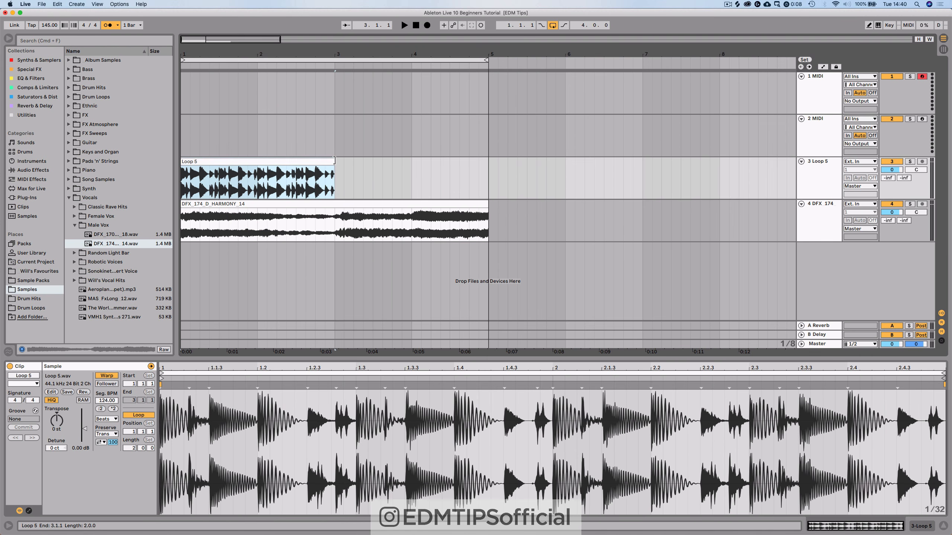
left_click_drag(334, 160, 392, 161)
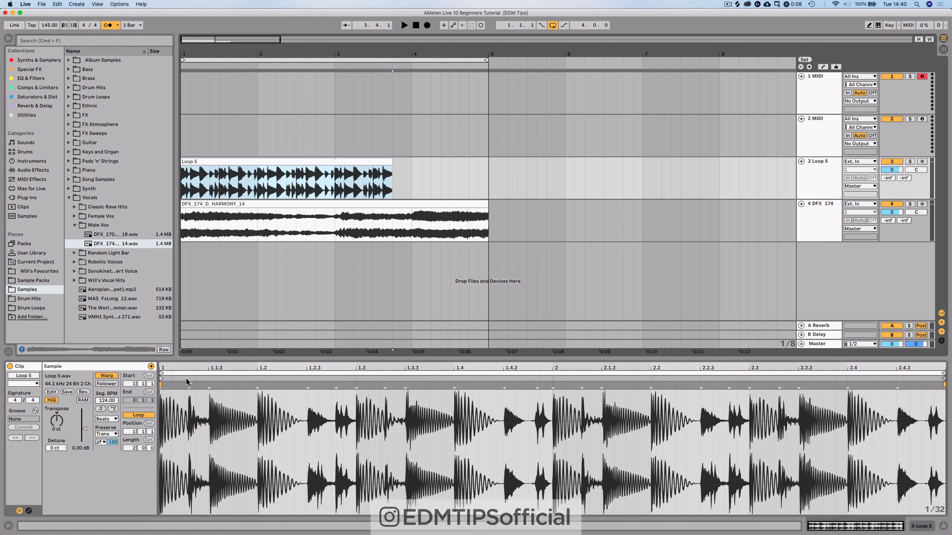
mouse_move(419, 164)
left_mouse_down()
mouse_move(749, 164)
mouse_move(489, 164)
left_mouse_up()
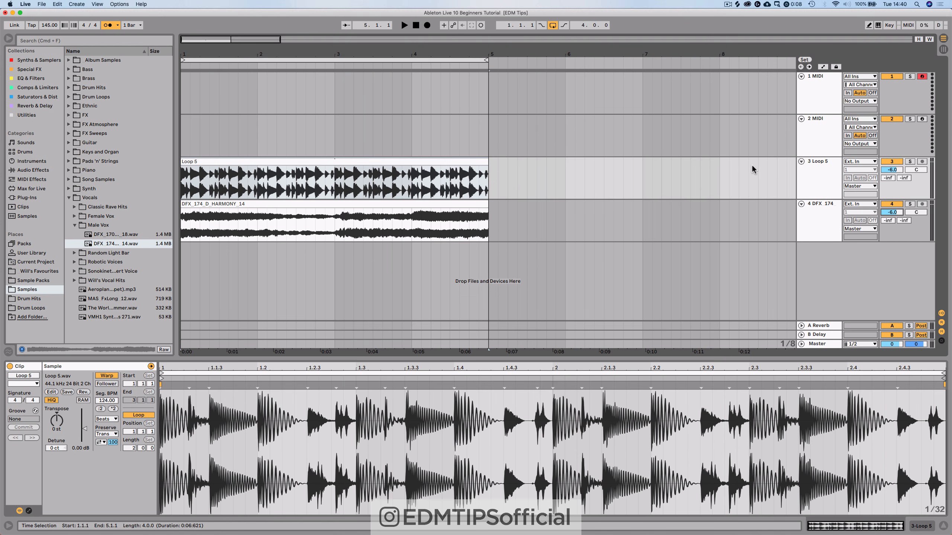
Play back Loop 5 and the vocal together, switch the metronome off, and stop playback.
key("space")
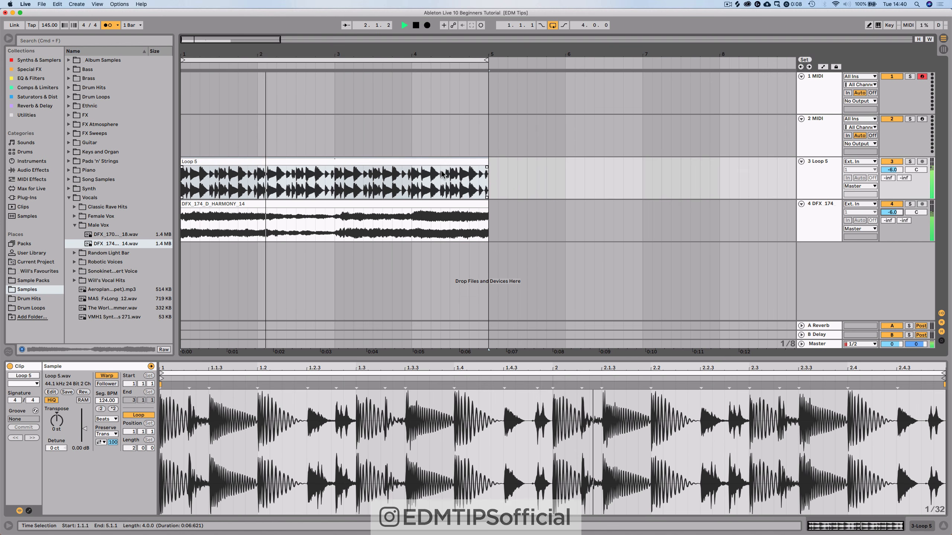
left_click(108, 26)
left_click(231, 169)
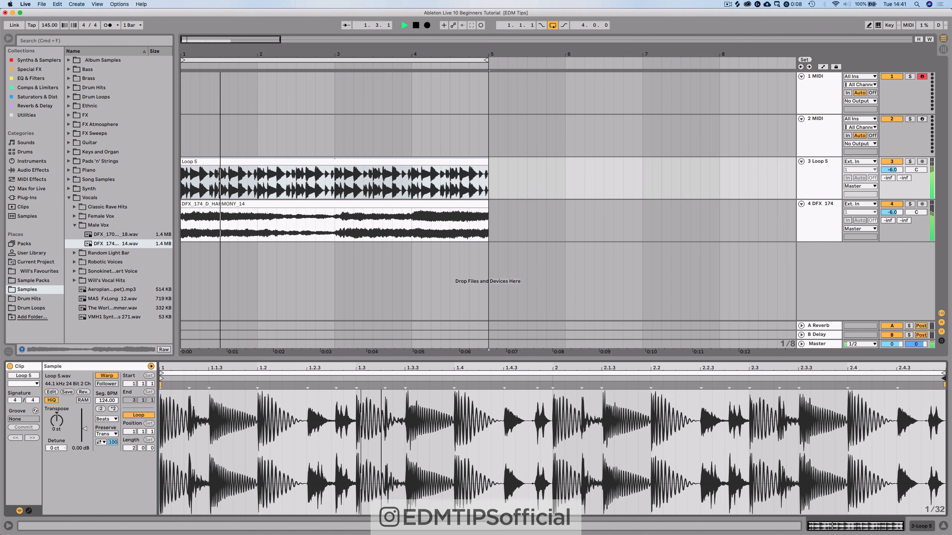
key("space")
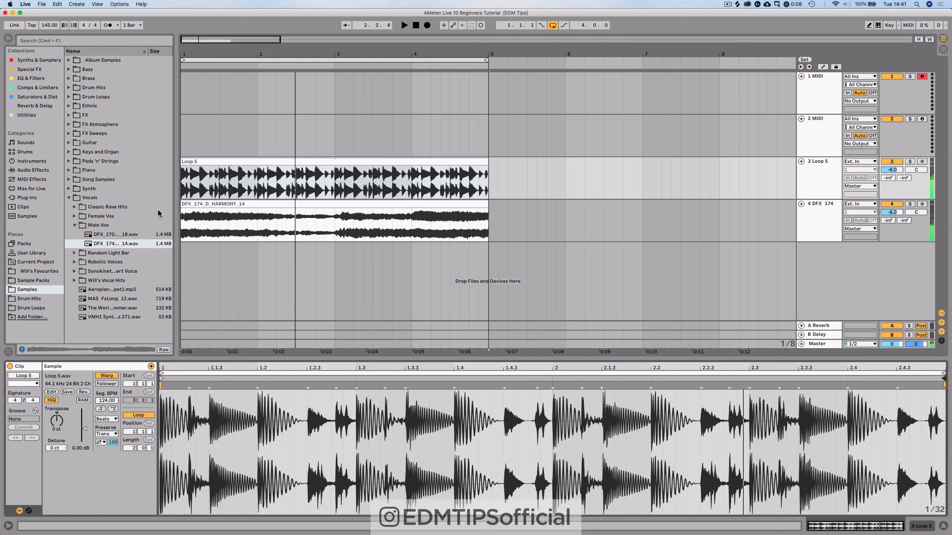
Set the warp mode of the DFX_174_D_HARMONY_14 clip to Complex Pro.
left_click(213, 207)
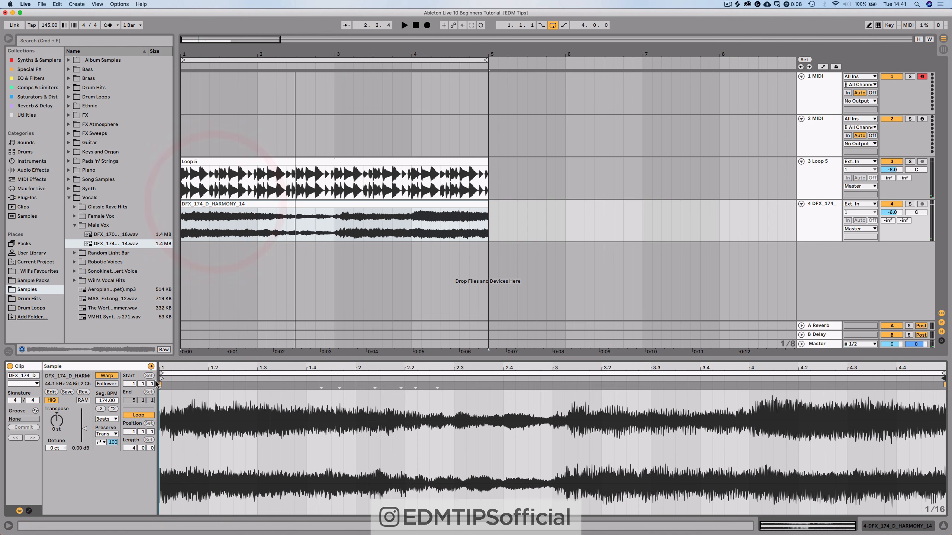
left_click(110, 419)
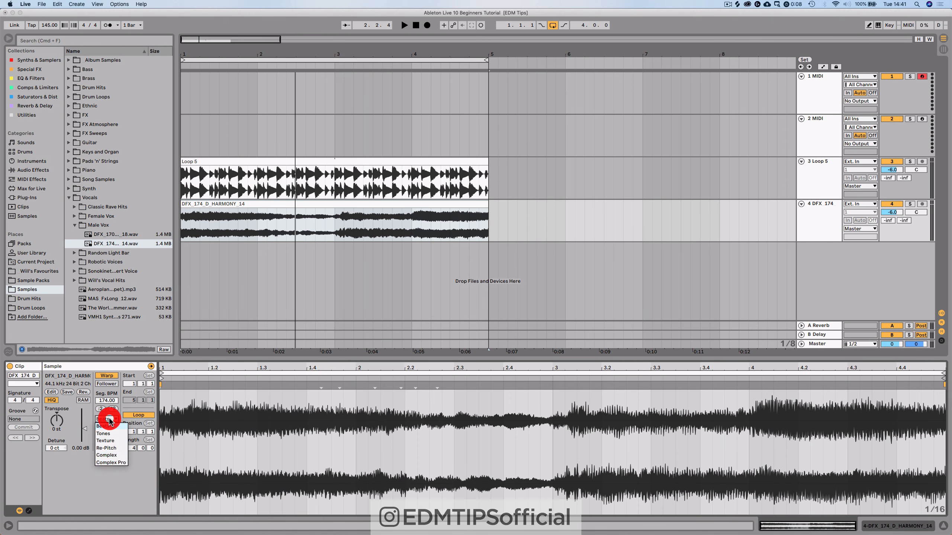
left_click(116, 463)
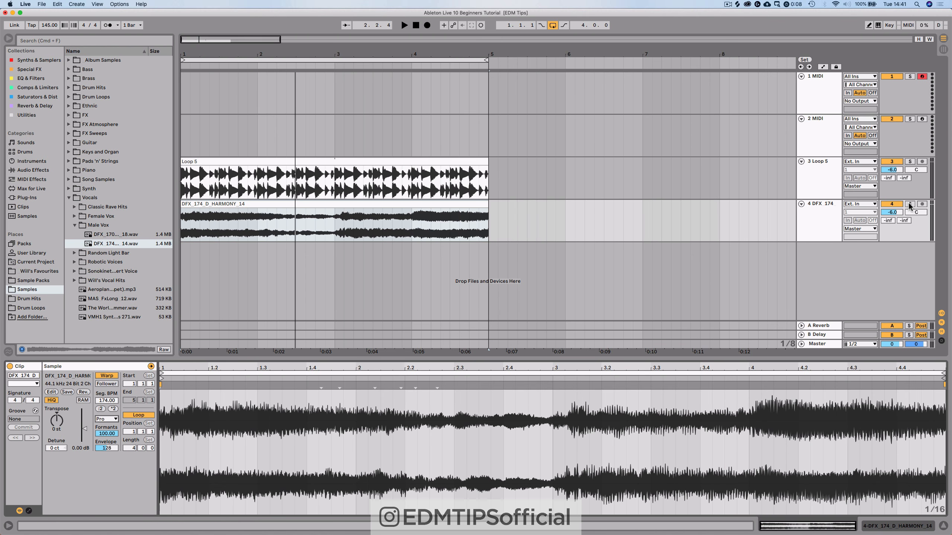
Solo the vocal track, play it back while lowering the project tempo to 123 BPM, stop playback, and unsolo the track.
left_click(909, 204)
key("space")
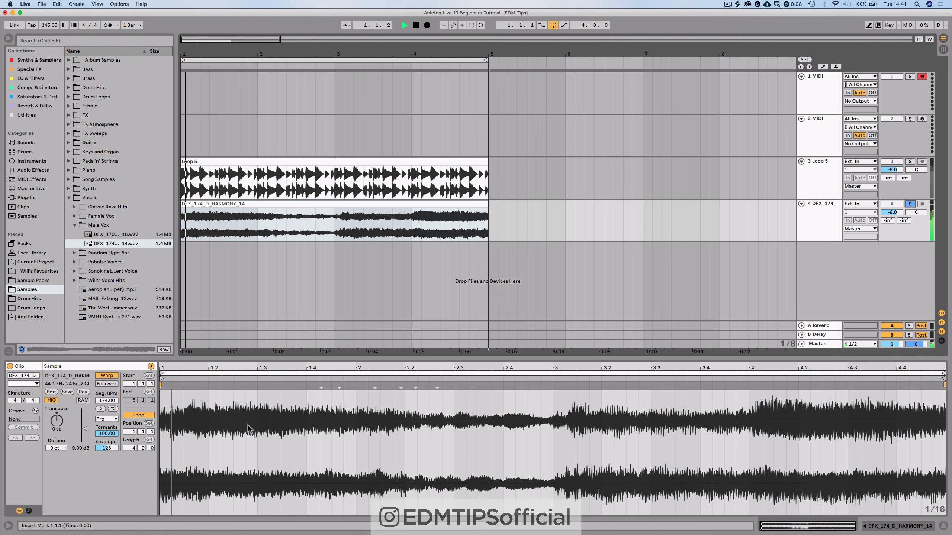
mouse_move(50, 26)
left_mouse_down()
mouse_move(51, 74)
mouse_move(51, 36)
left_mouse_up()
key("space")
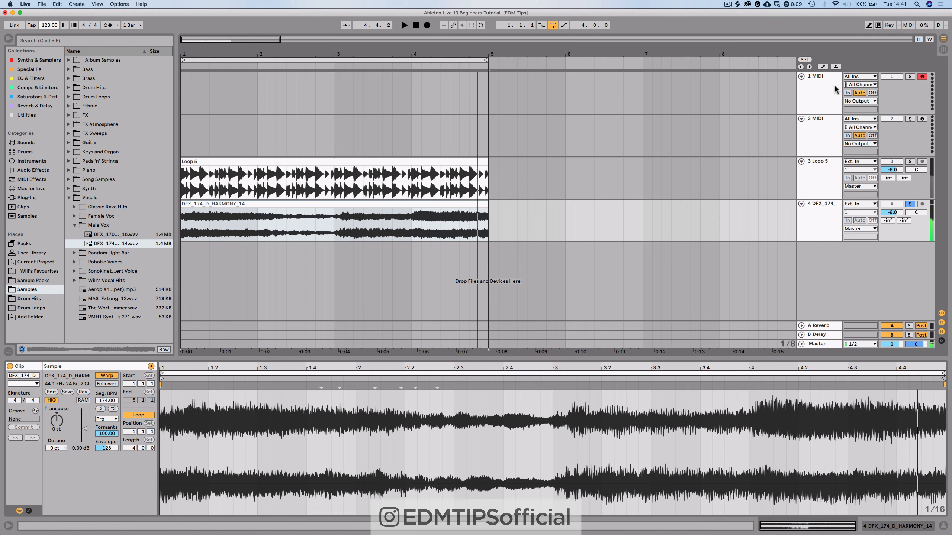
left_click(910, 204)
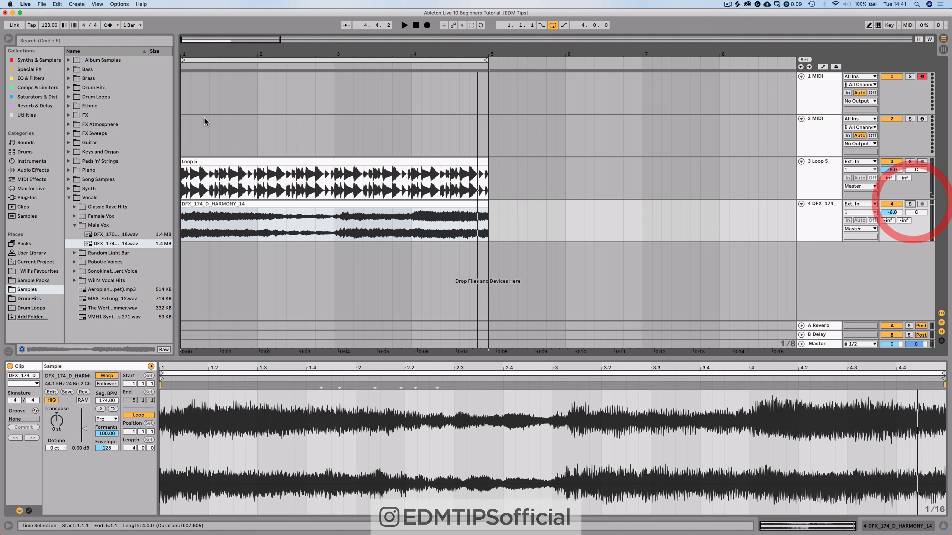
Play back the drum loop and the warped vocal together from bar 1, and stop playback.
key("space")
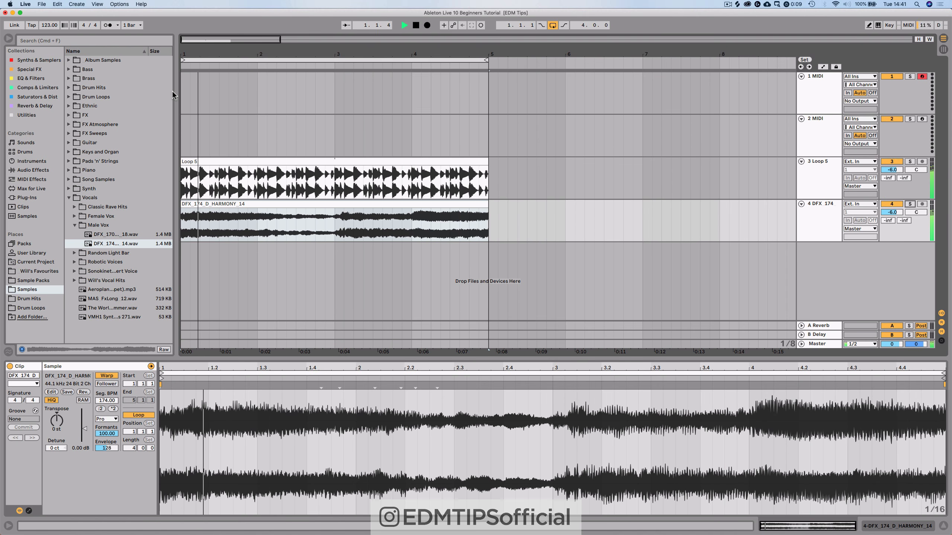
left_click_drag(277, 55, 277, 32)
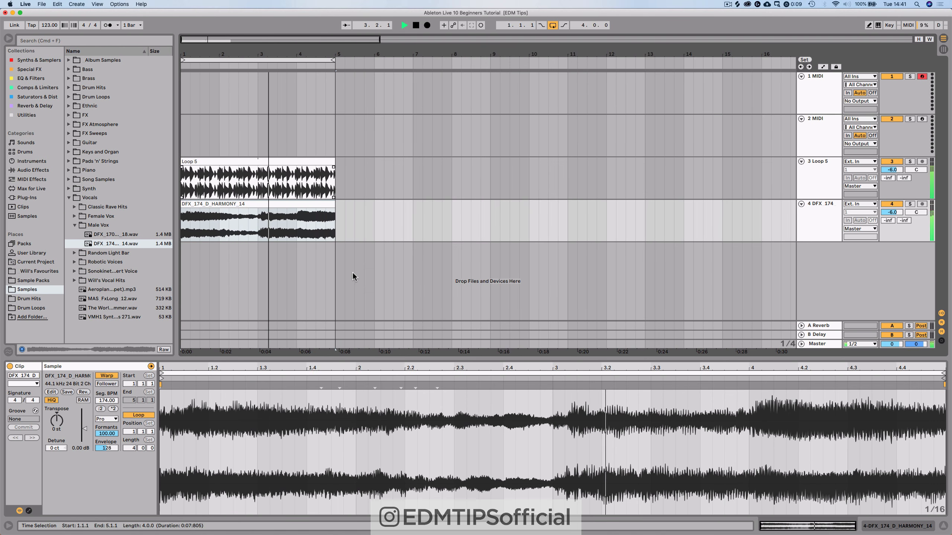
key("space")
Add warp markers to the vocal clip, shift them to stretch parts of the audio in time, and play back the result.
double_click(437, 388)
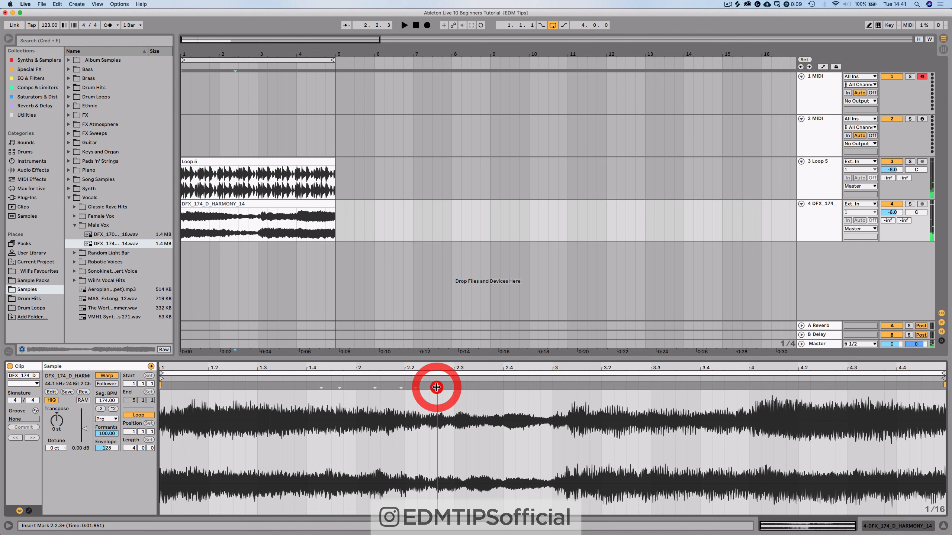
double_click(415, 386)
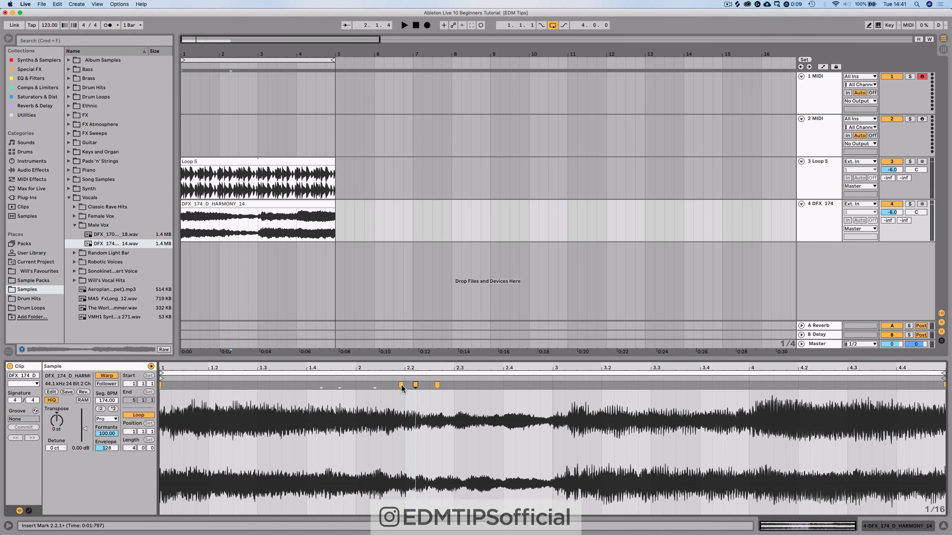
mouse_move(397, 386)
left_mouse_down()
mouse_move(380, 386)
mouse_move(562, 388)
left_mouse_up()
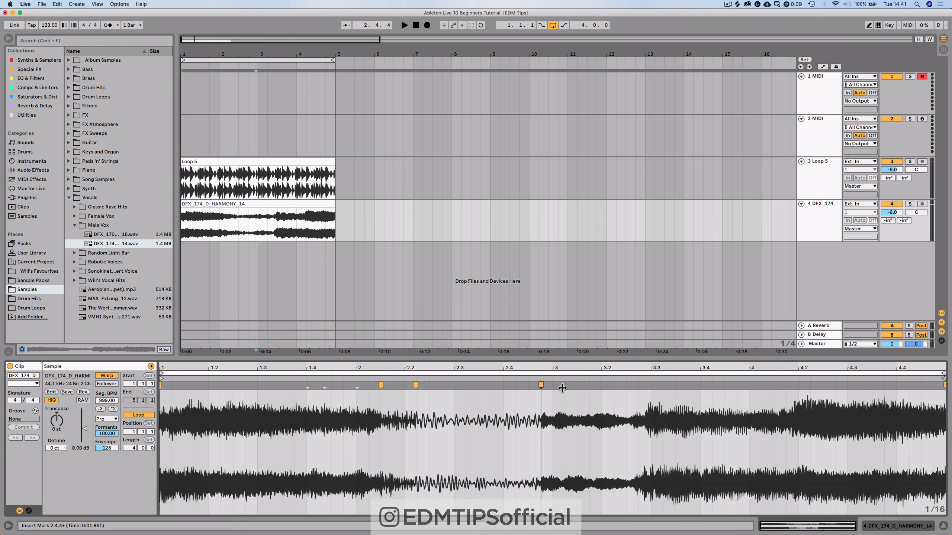
left_click_drag(380, 385, 232, 384)
key("space")
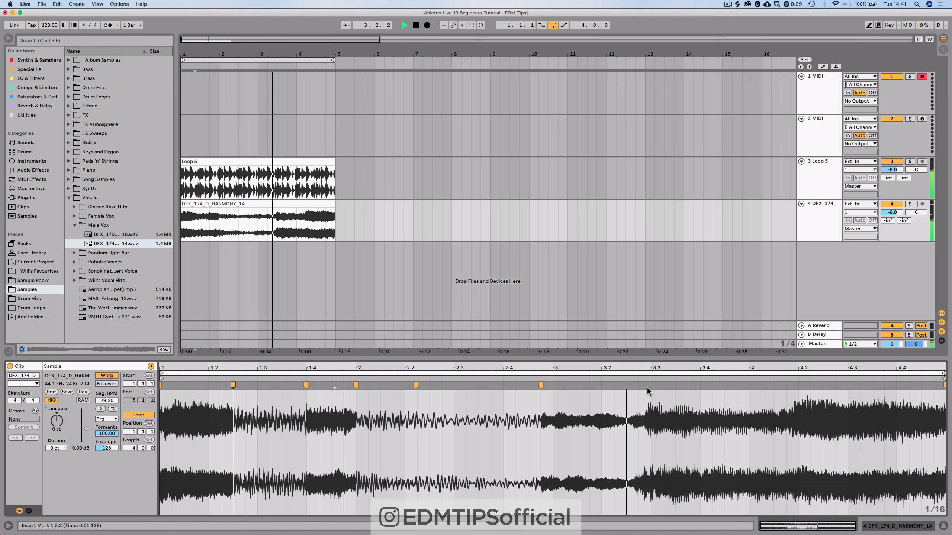
key("space")
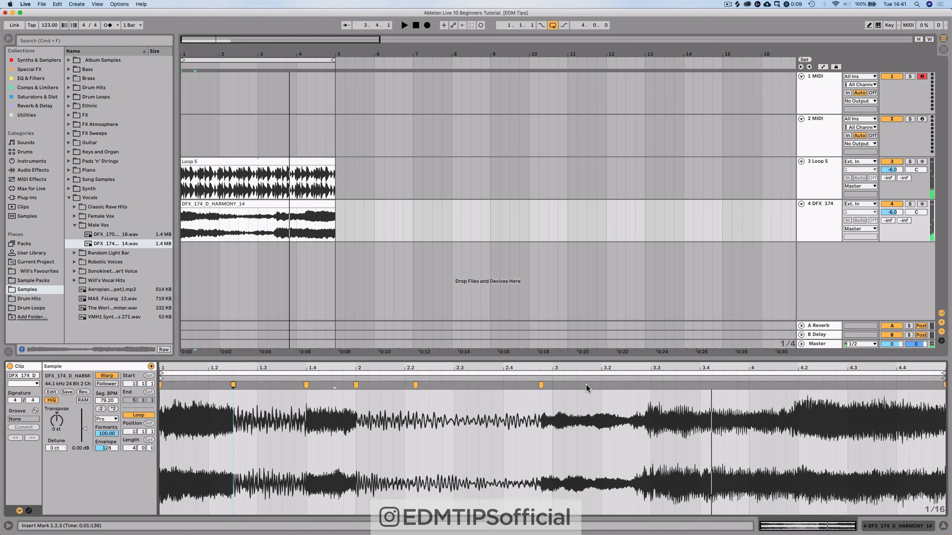
Undo the warp marker changes on the vocal clip.
key("super+z")
key("super+z")
key("super+z")
key("super+z")
key("super+z")
key("super+z")
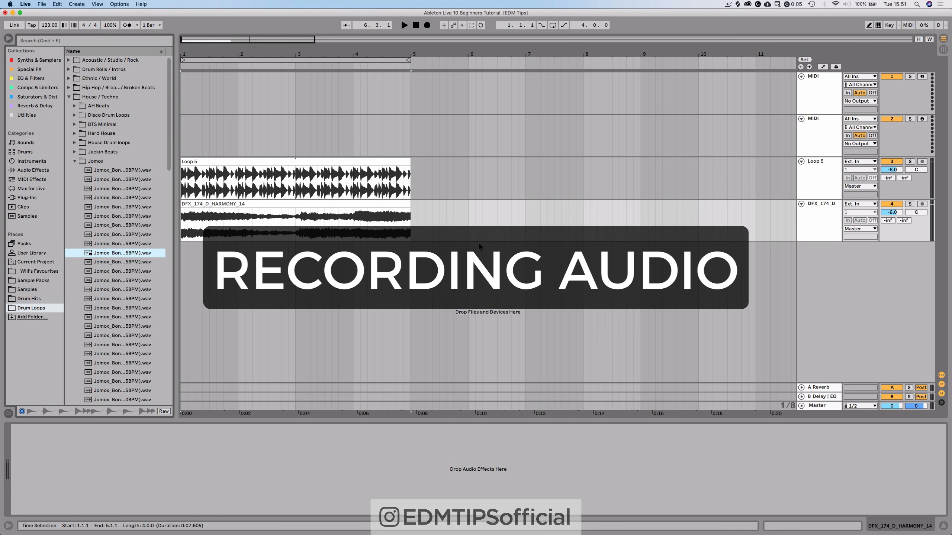
Insert a new audio track below the DFX_174 vocal track and select it.
left_click(800, 216)
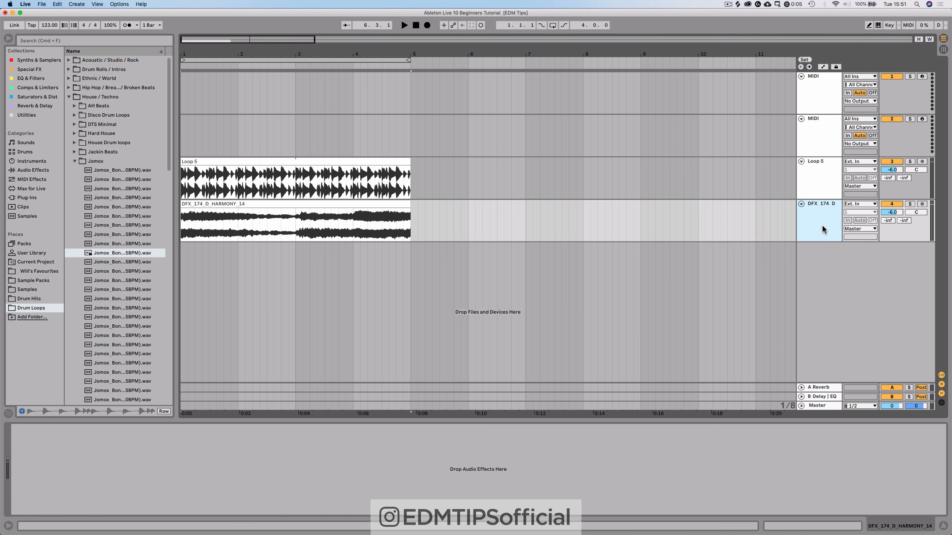
key("super+t")
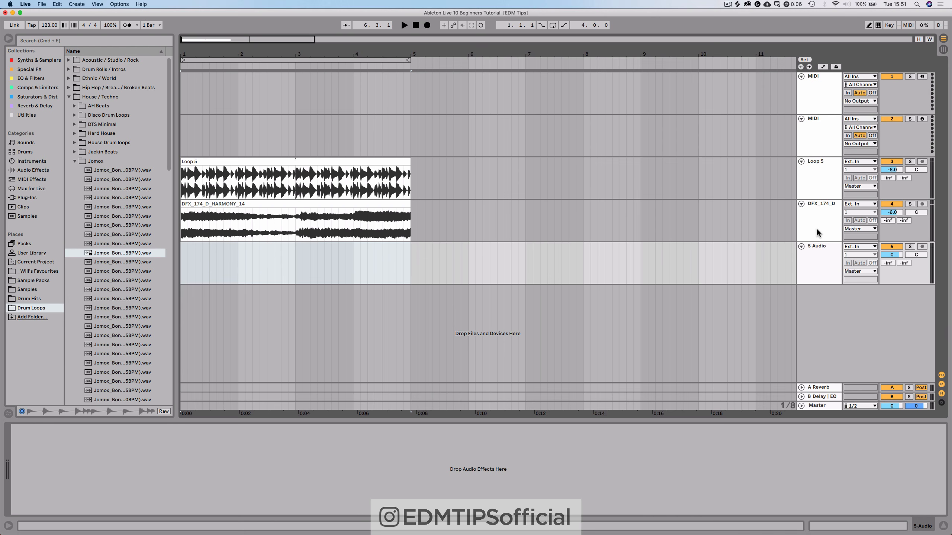
left_click(70, 6)
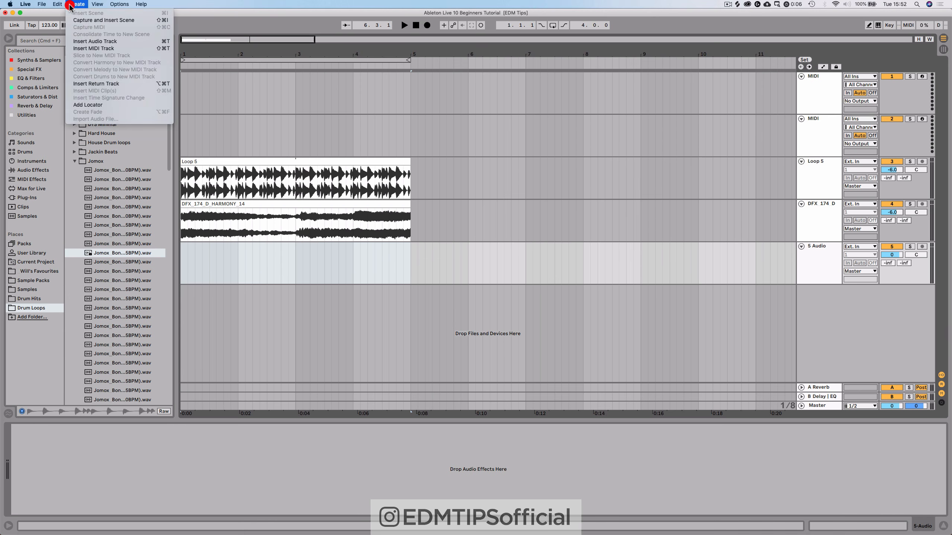
left_click(70, 5)
left_click(802, 259)
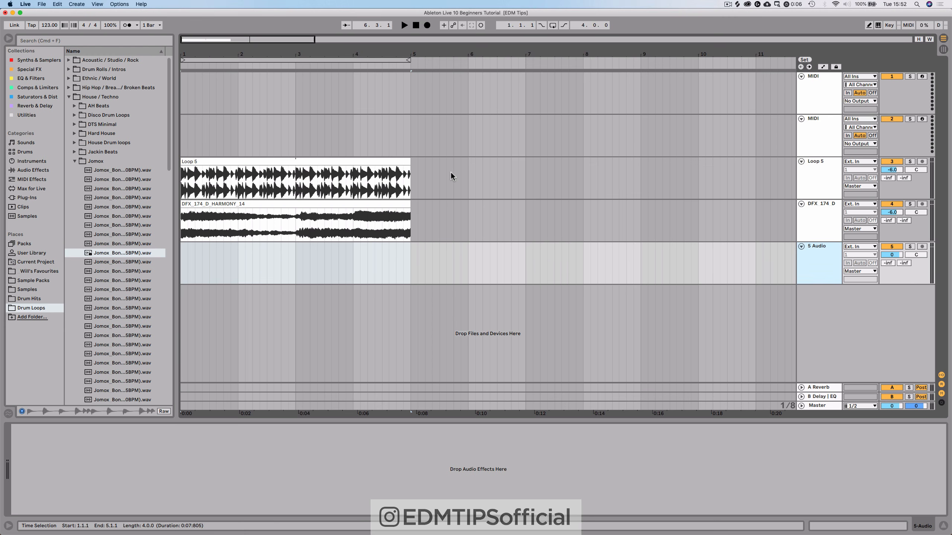
Set the audio input device to Scarlett 2i2 USB (2 In, 2 Out) in the audio preferences, and close the preferences.
left_click(26, 4)
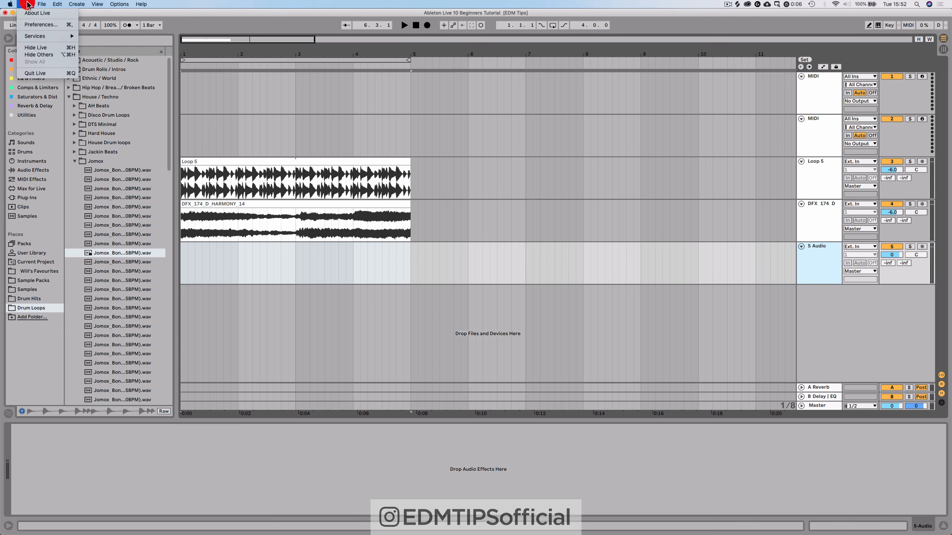
left_click(46, 25)
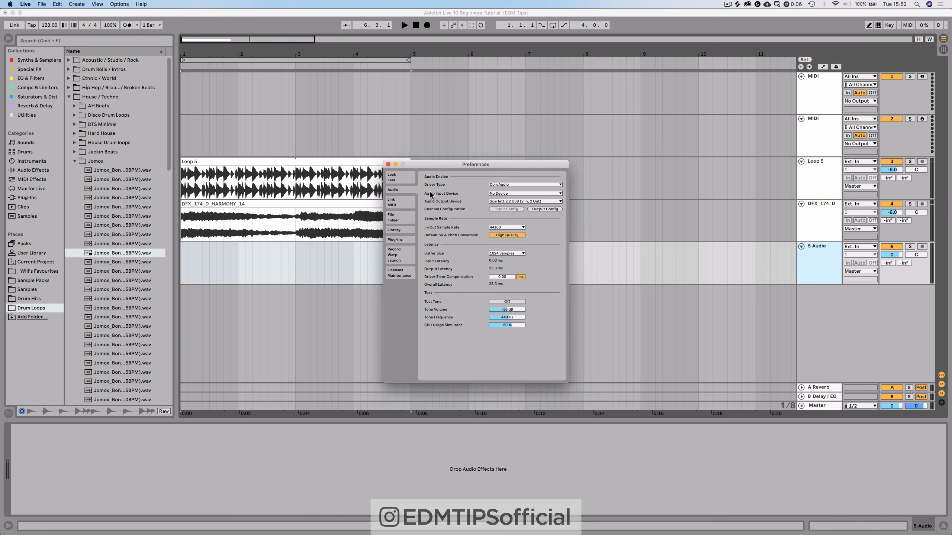
left_click(408, 190)
left_click(493, 194)
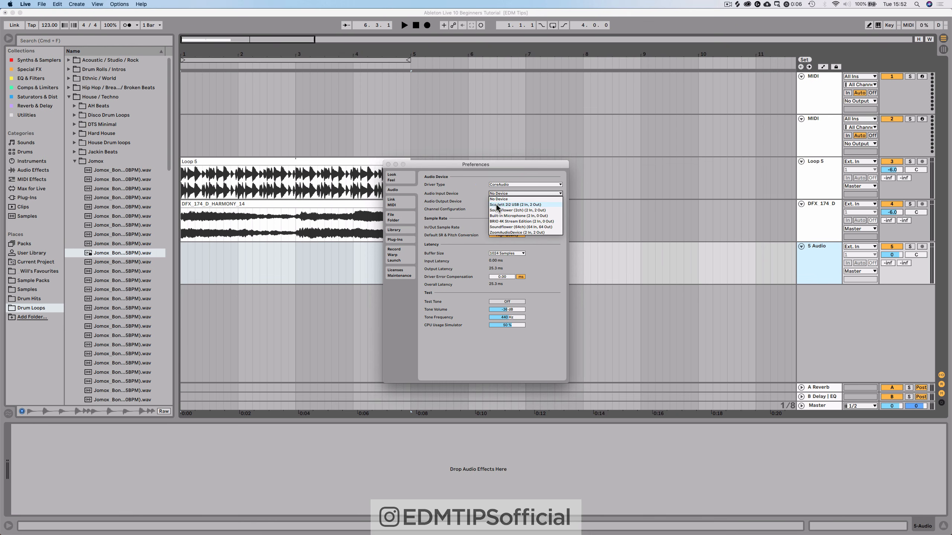
left_click(496, 207)
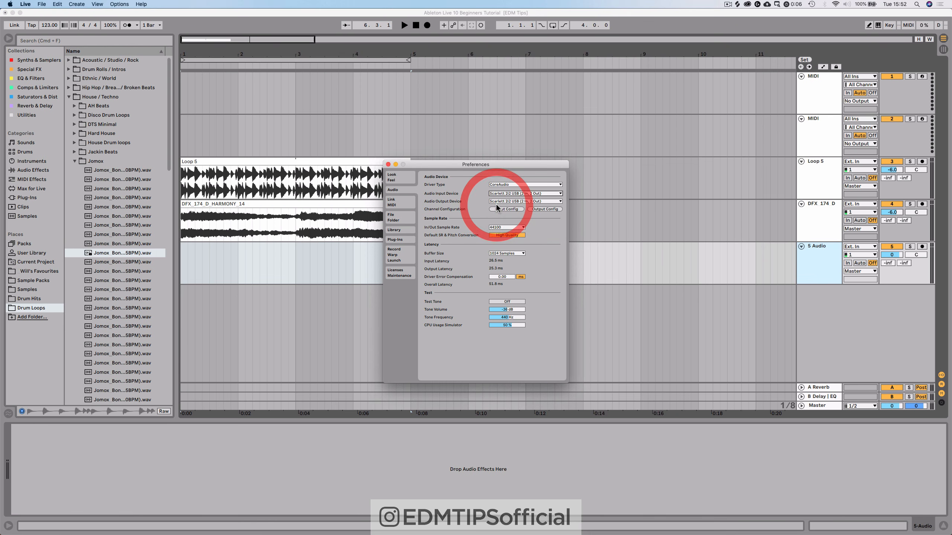
left_click(388, 165)
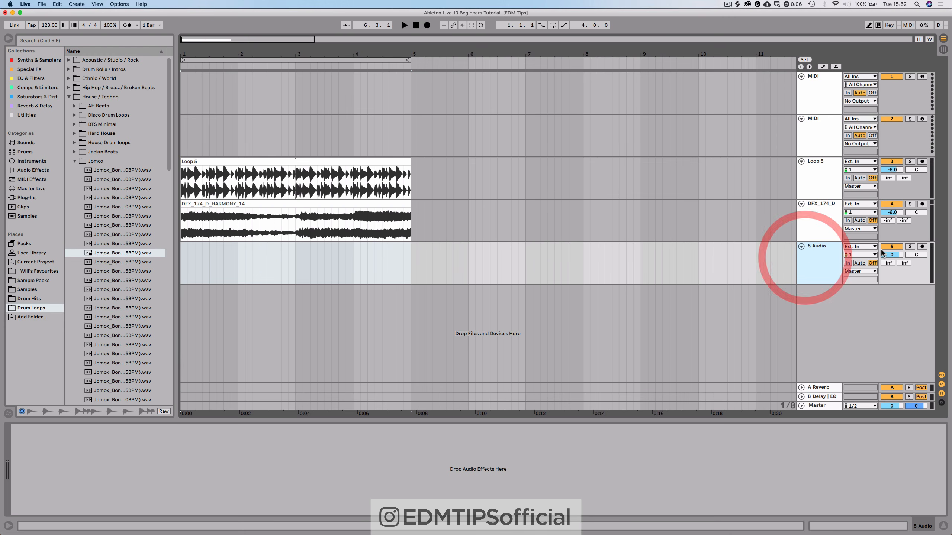
Arm the 5 Audio track, record a take of almost four bars from bar 1, and trim the end of the recorded clip slightly.
left_click(921, 247)
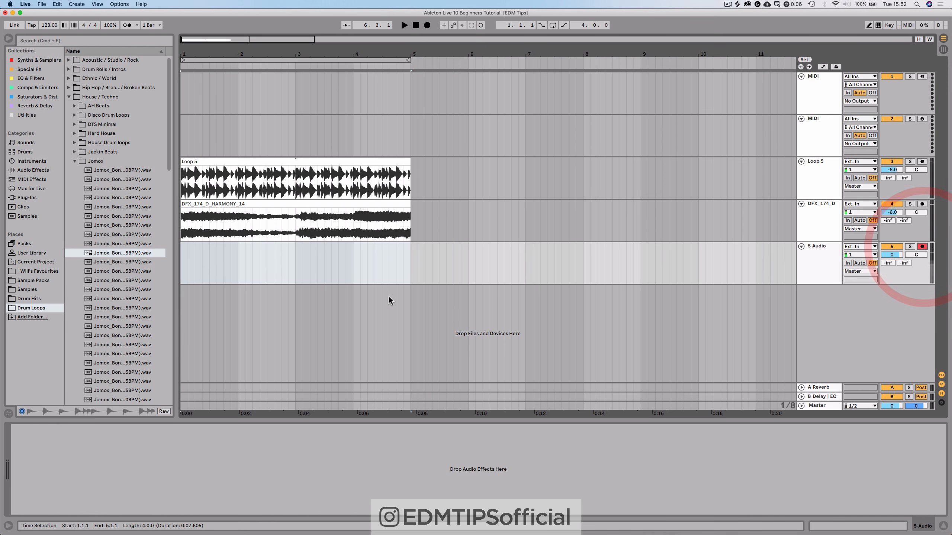
left_click(182, 266)
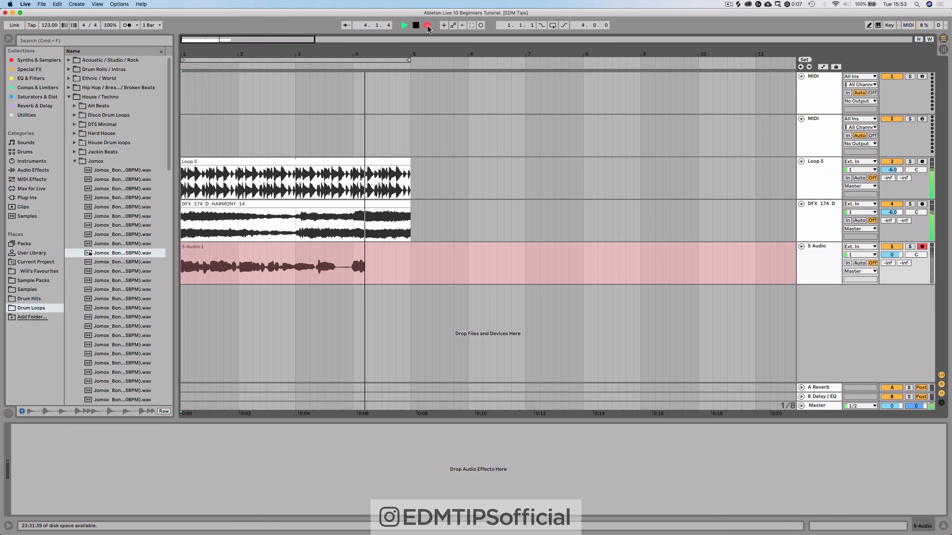
key("space")
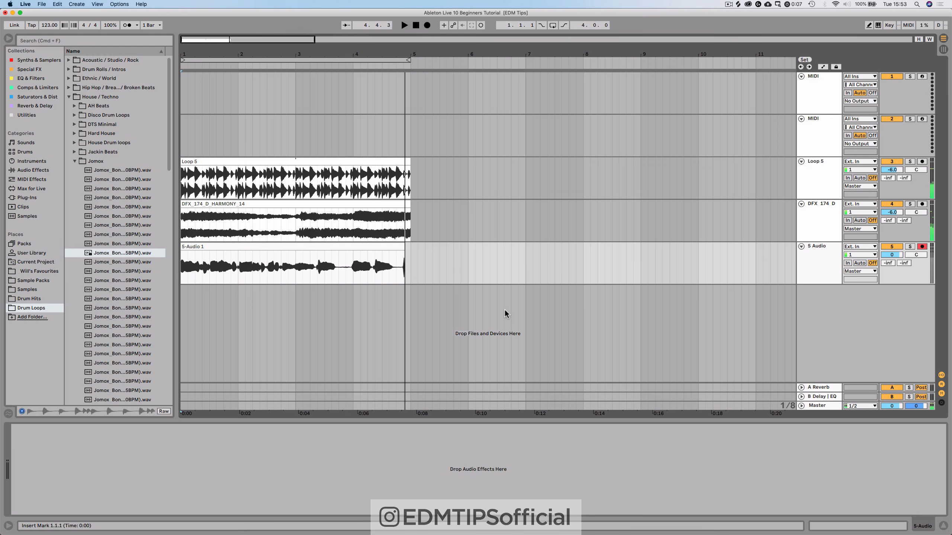
left_click_drag(403, 251, 398, 251)
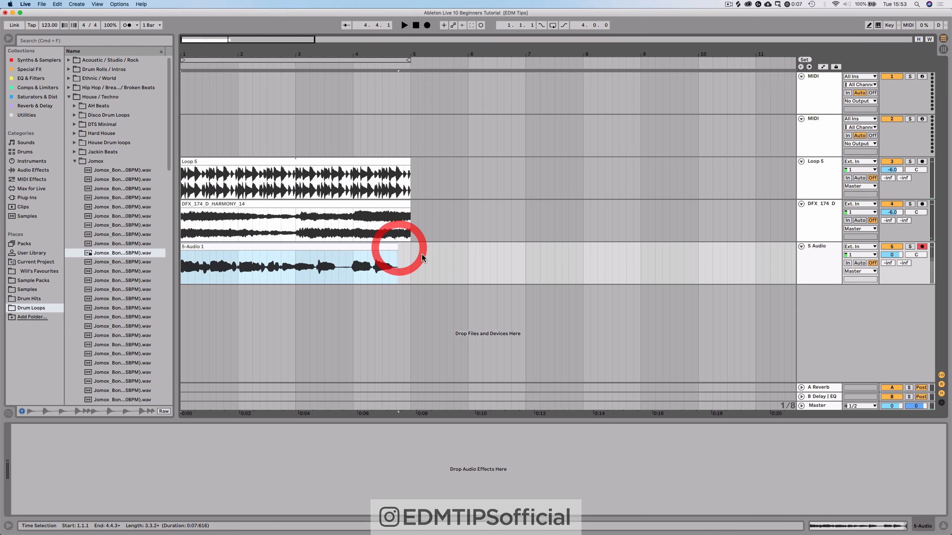
Solo the 5 Audio track and play the recorded take from bar 1.
left_click(423, 255)
left_click(187, 261)
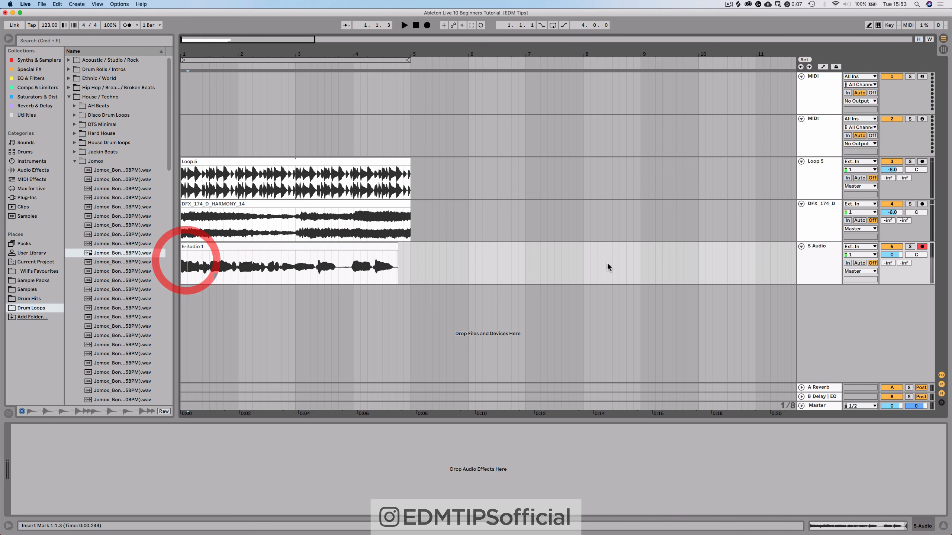
left_click(909, 247)
left_click(815, 264)
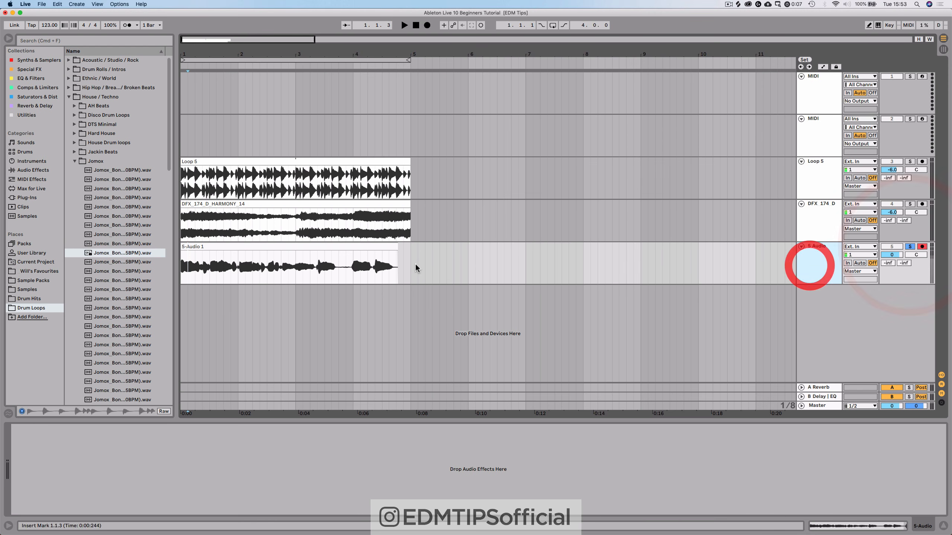
left_click(183, 267)
key("space")
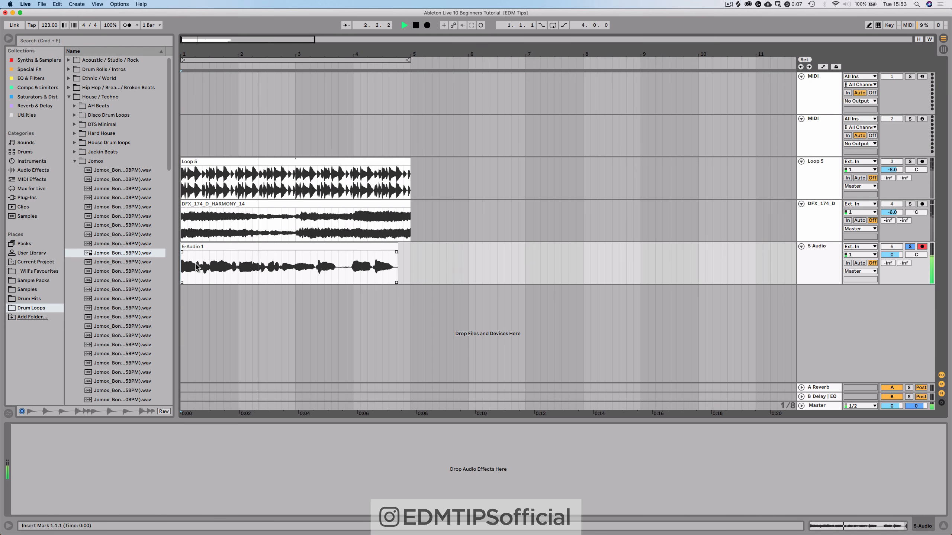
key("space")
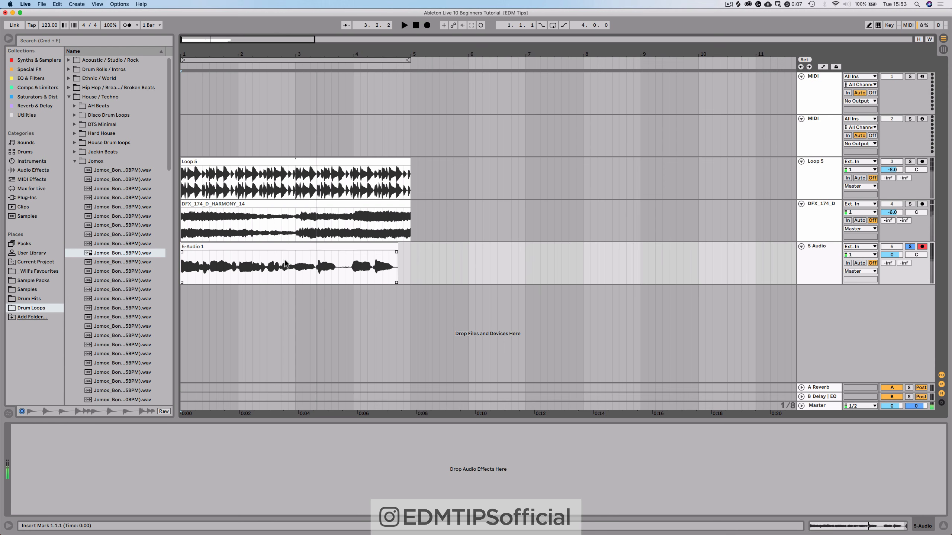
Delete the recorded 5-Audio 1 clip's audio from 3.2.3 onward and add a short fade-out at its new end.
left_click_drag(318, 265, 413, 254)
key("Delete")
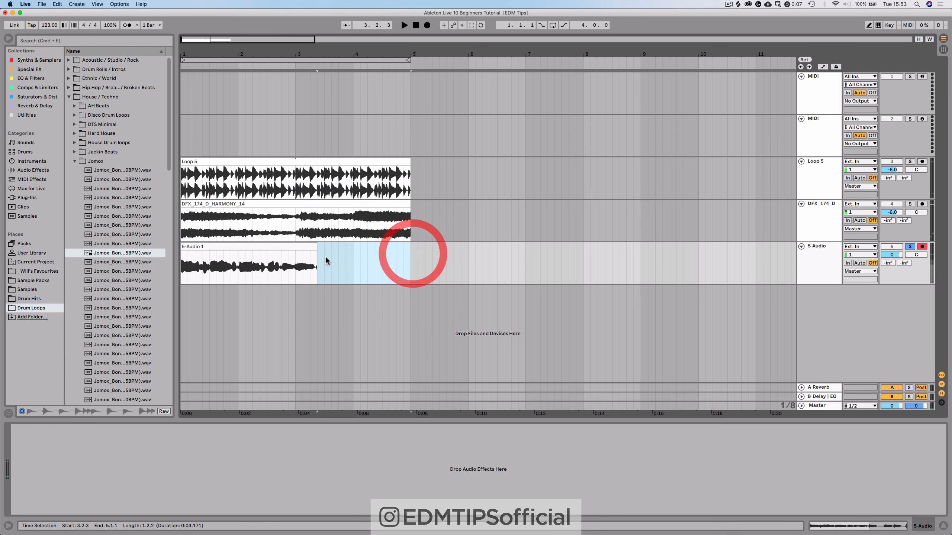
mouse_move(321, 262)
left_mouse_down()
mouse_move(408, 259)
mouse_move(315, 252)
left_mouse_up()
left_click(314, 254)
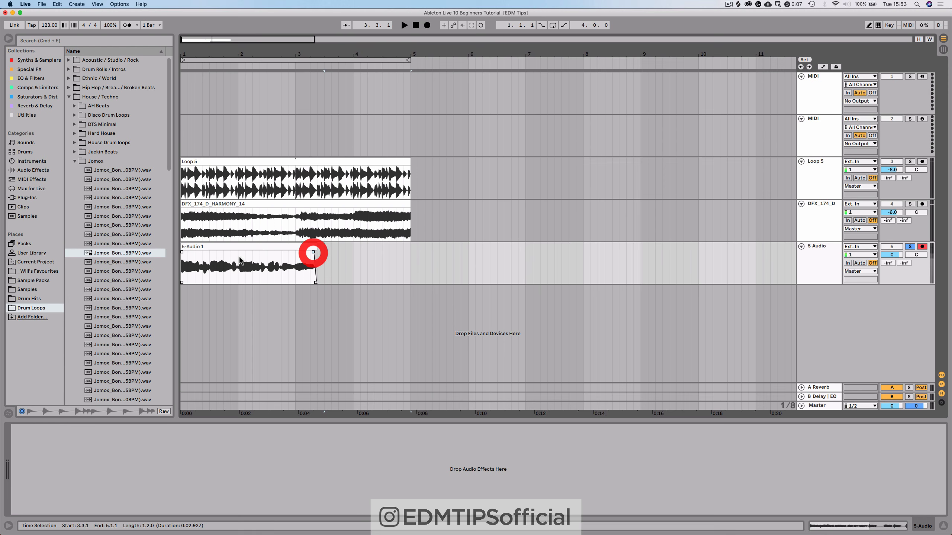
Turn off solo on the 5 Audio track and select the track.
left_click(183, 264)
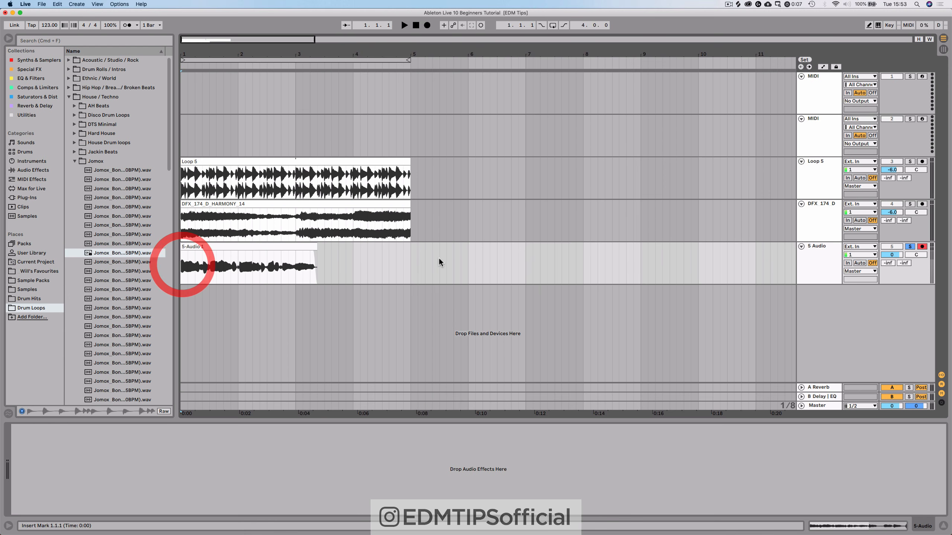
left_click(911, 248)
left_click(820, 260)
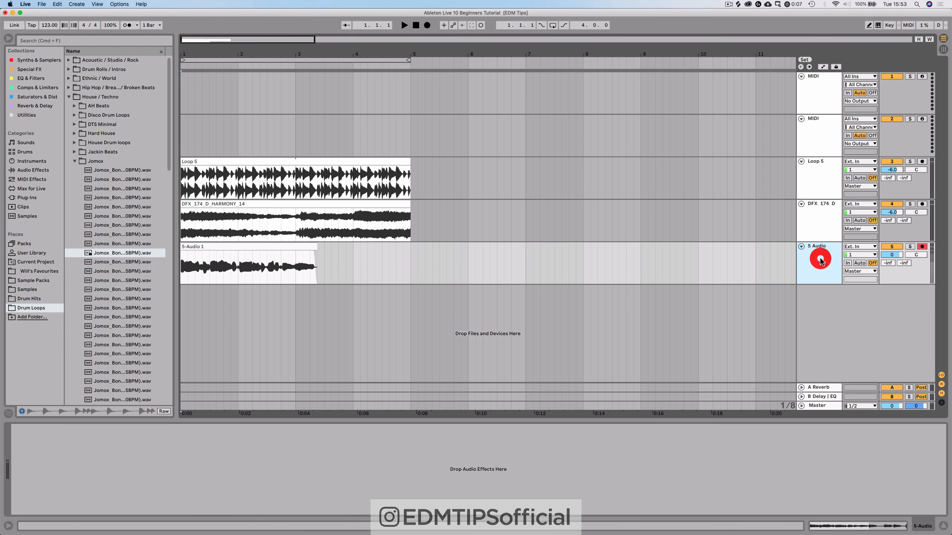
Open the recorded clip and add warp markers just after 1.3 and at 1.4, moving the first onto beat 1.3.
double_click(232, 251)
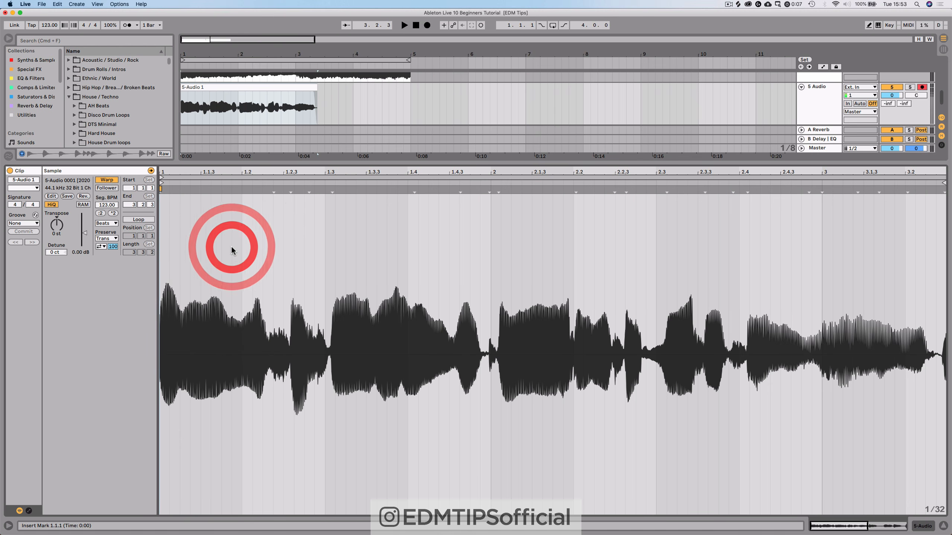
left_click(332, 188)
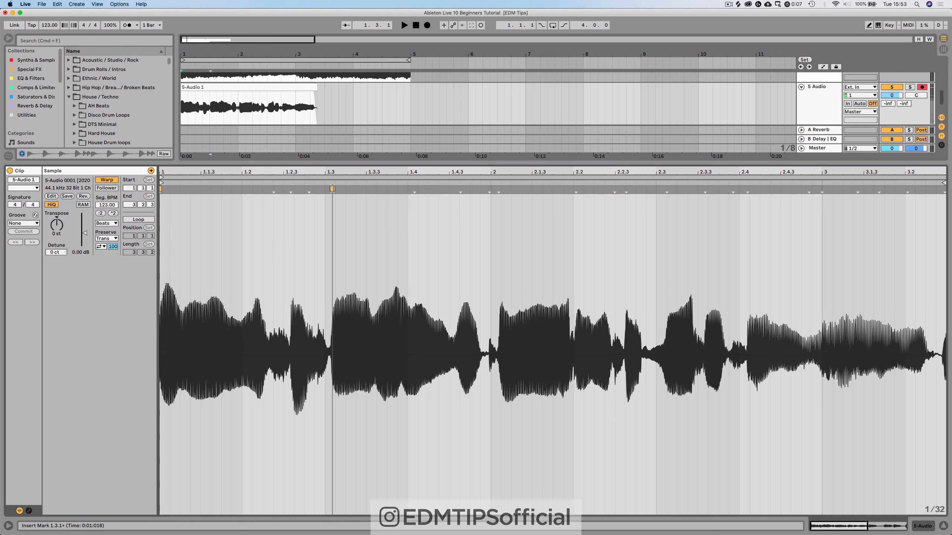
double_click(332, 188)
double_click(414, 189)
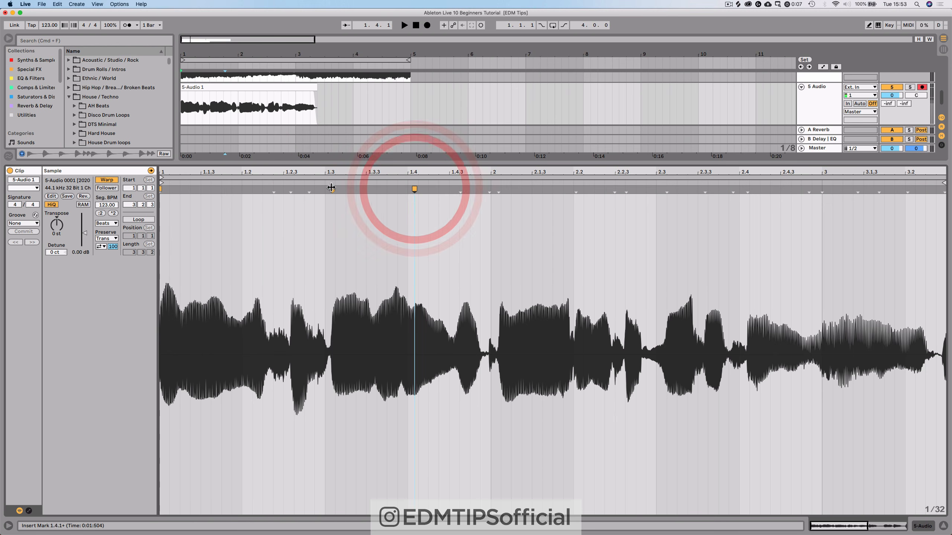
left_click_drag(332, 188, 327, 186)
left_click(325, 187)
Add warp markers around the transient at bar 2, align the middle one to 2.1.1, and play the clip from there.
double_click(490, 191)
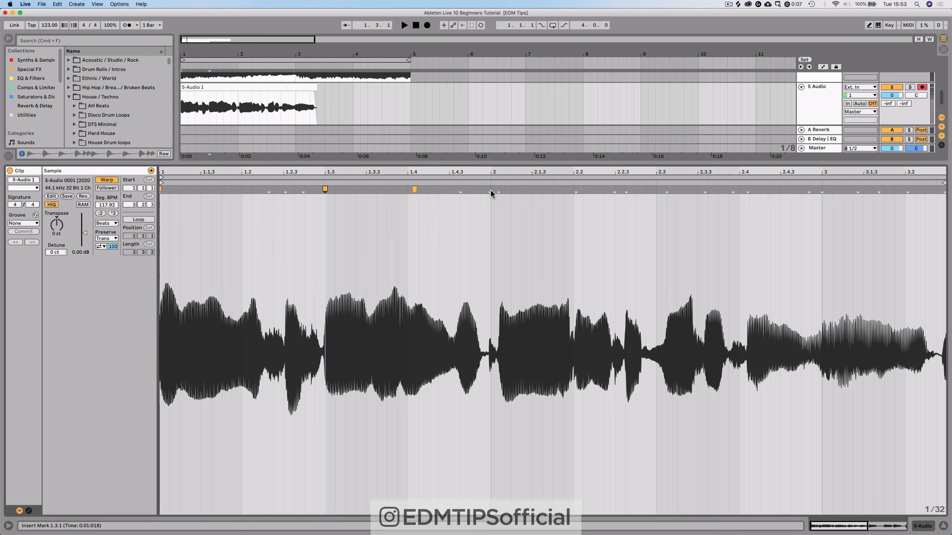
left_click(490, 191)
left_click(491, 189)
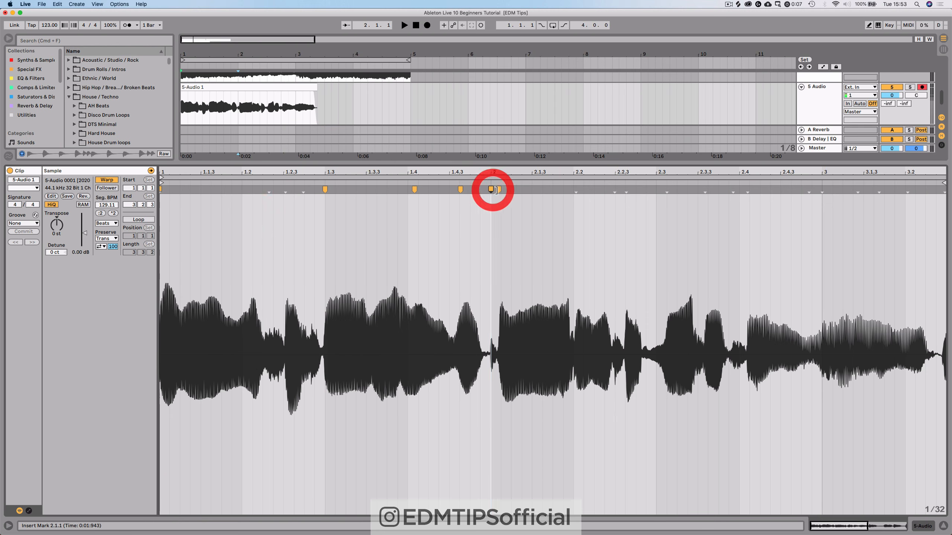
key("space")
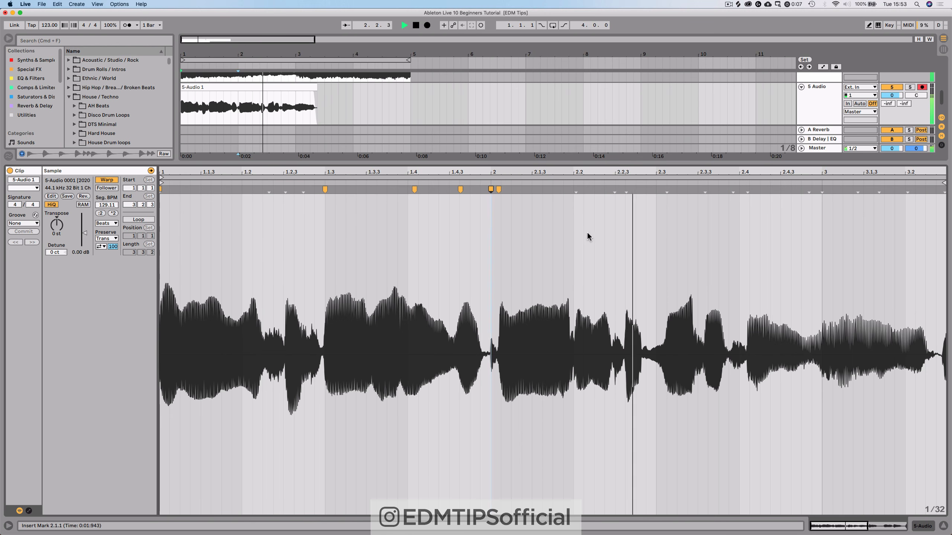
key("space")
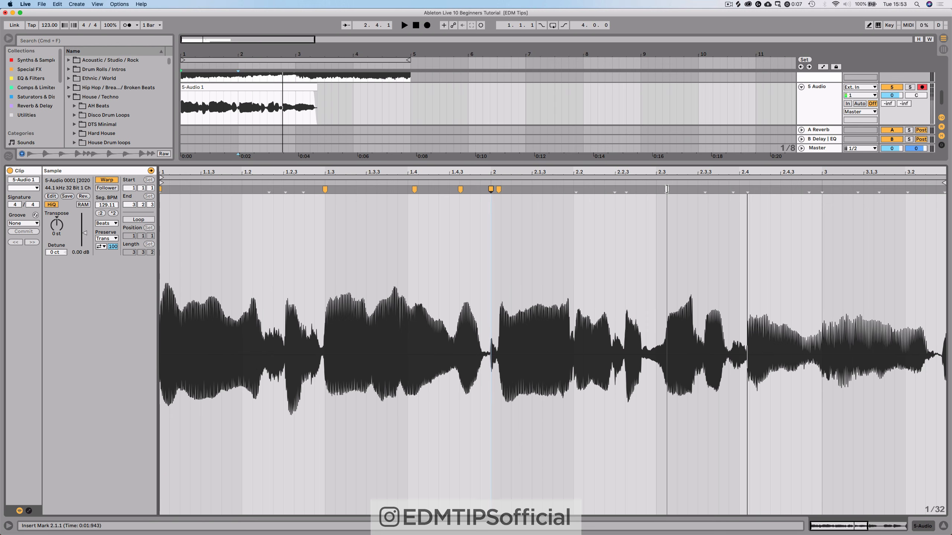
Add warp markers around the transient just after 2.3, pull the middle one onto beat 2.3, and play the result.
double_click(667, 189)
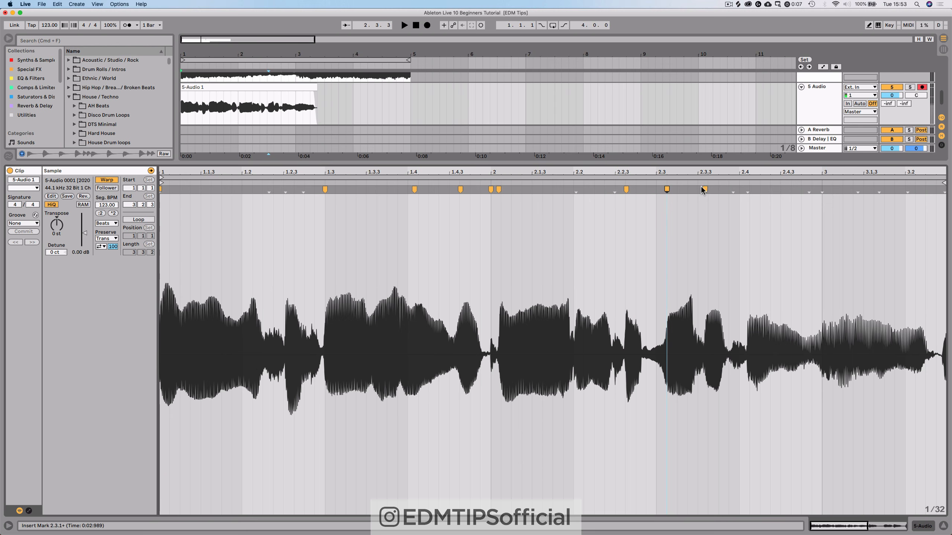
left_click_drag(662, 189, 656, 189)
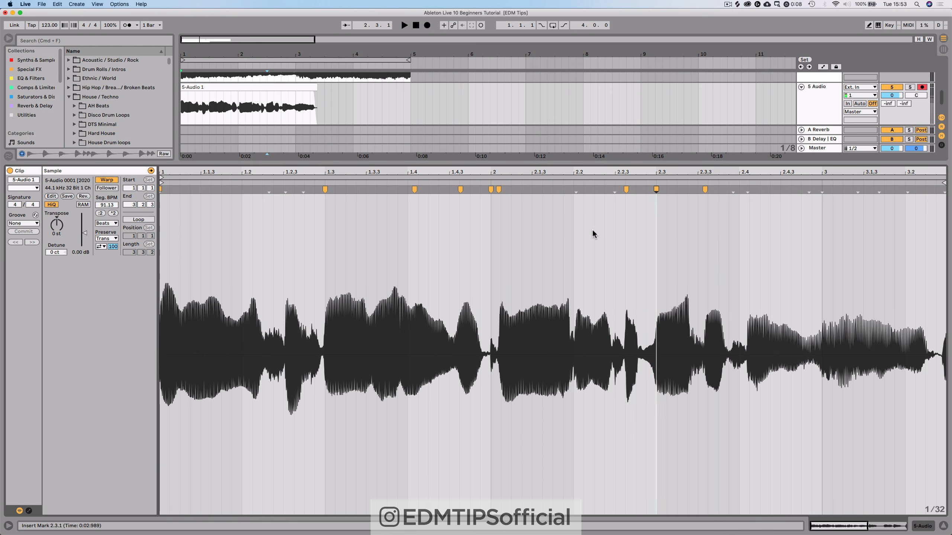
key("space")
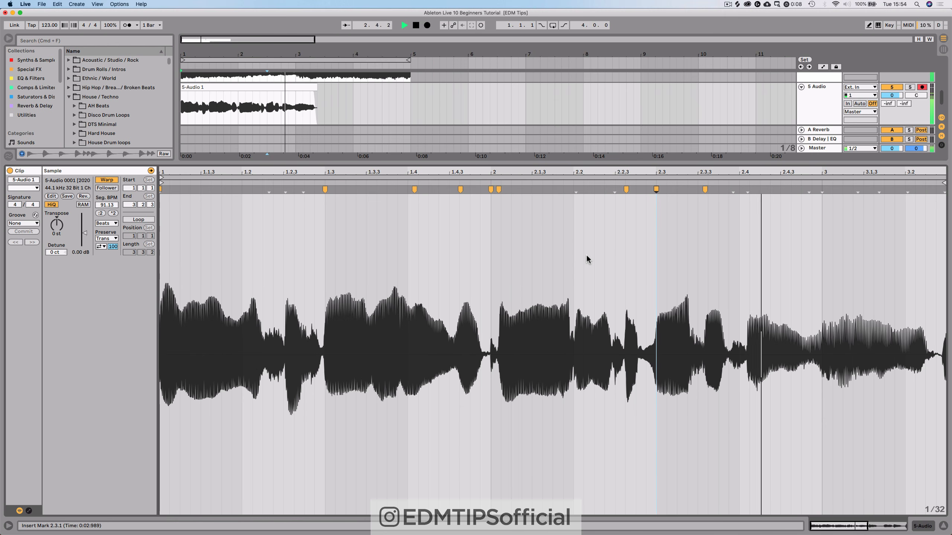
key("space")
Set the recorded clip's warp mode to Complex Pro and return to the track's device view.
left_click(107, 223)
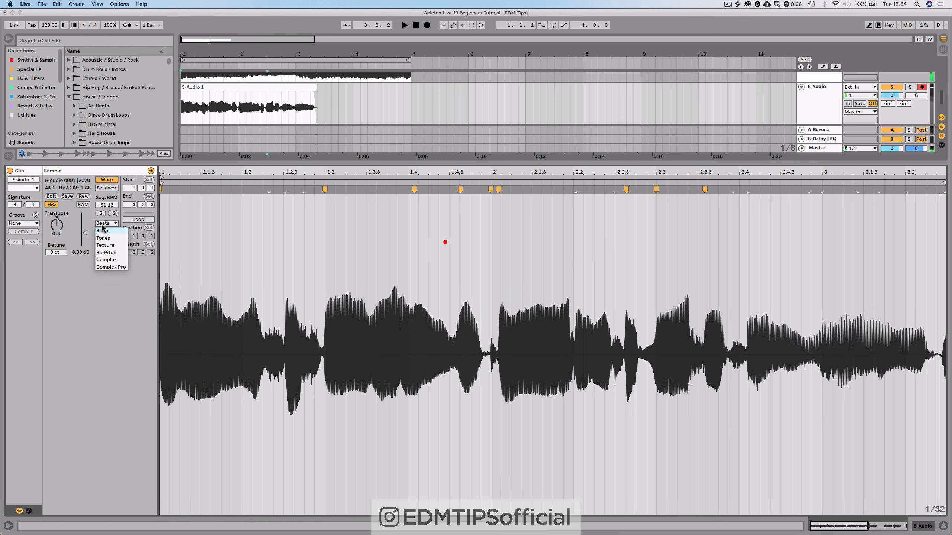
left_click(108, 264)
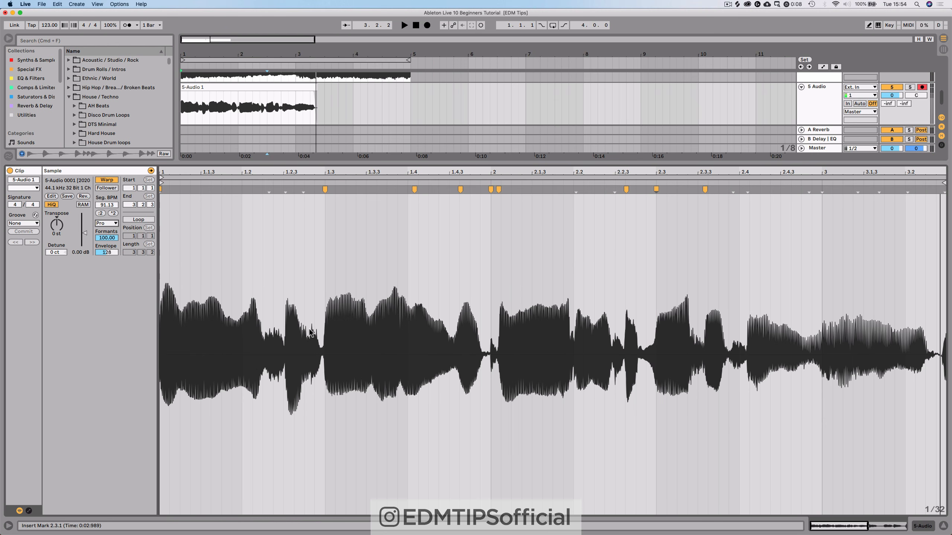
key("shift+Tab")
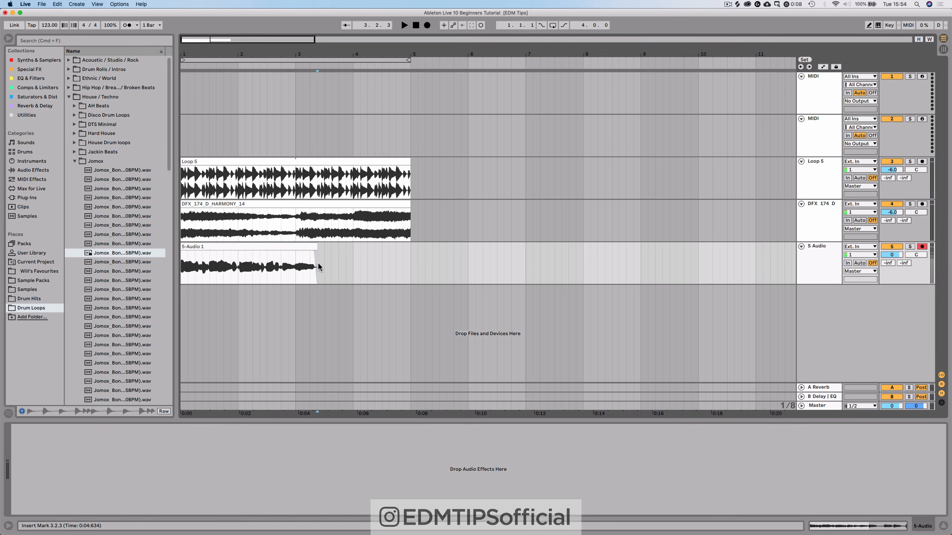
left_click(317, 265)
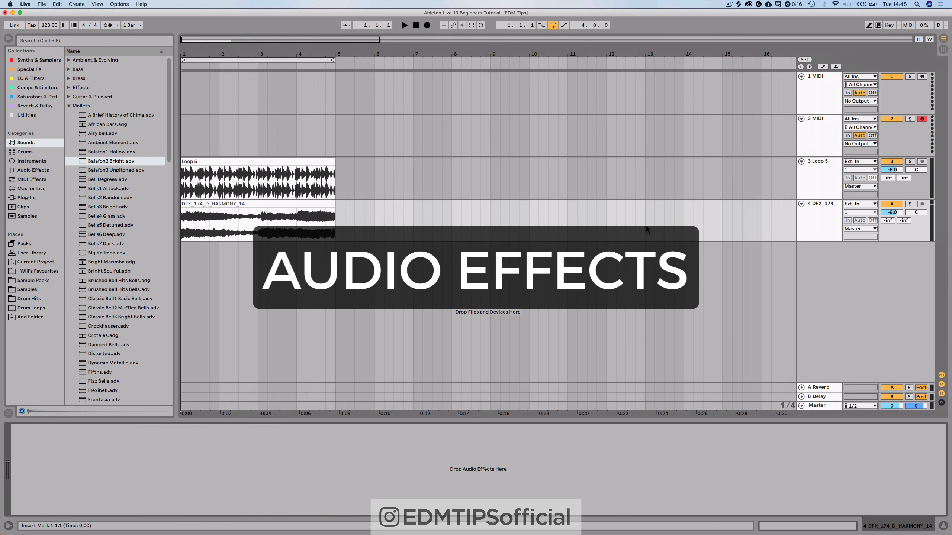
Play the drum loop and vocal together, and select the 4 DFX_174 vocal track.
left_click(824, 214)
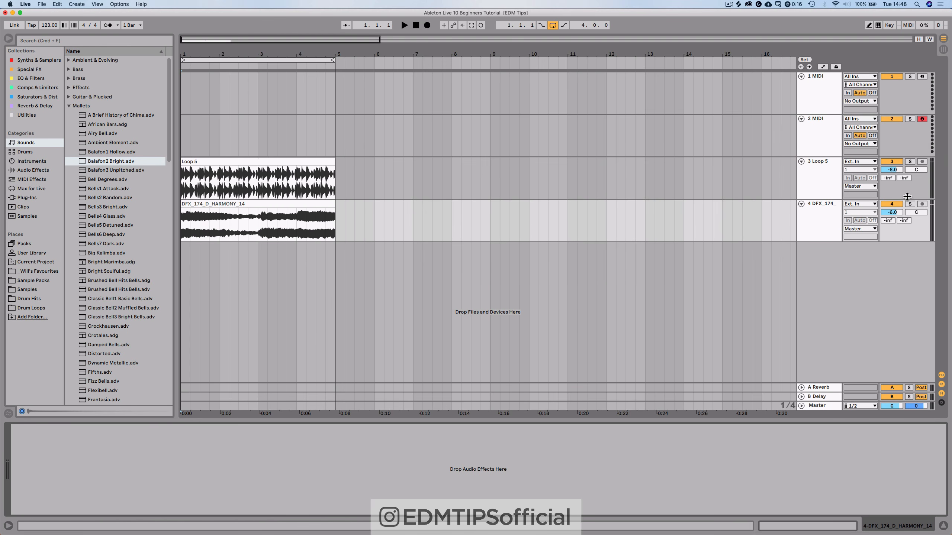
left_click(877, 208)
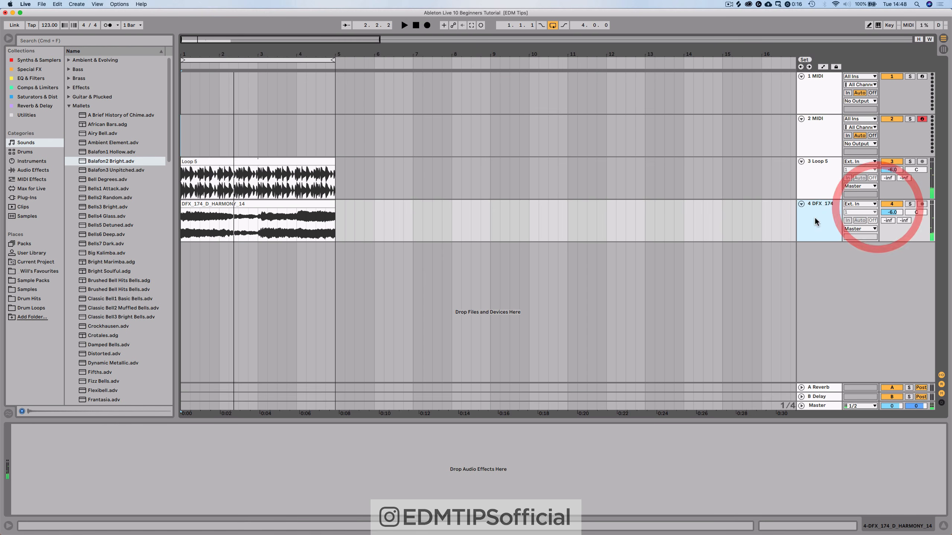
left_click(823, 218)
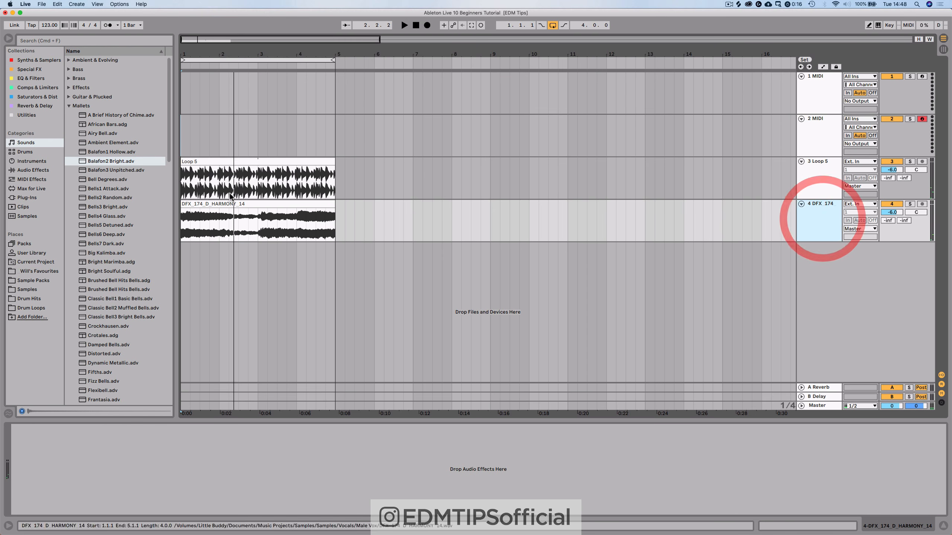
Add the Reverb audio effect to the 4 DFX_174 vocal track.
left_click(33, 170)
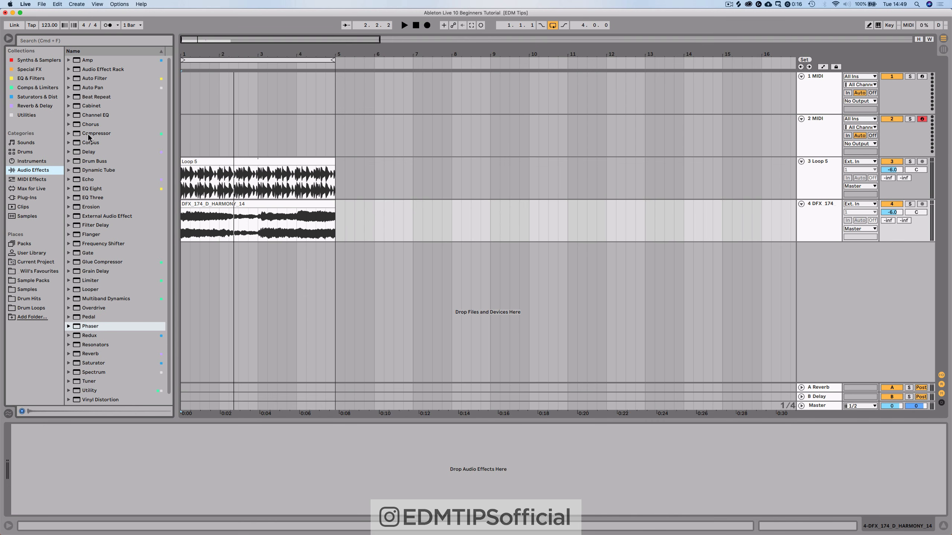
scroll(97, 195, "down", 1)
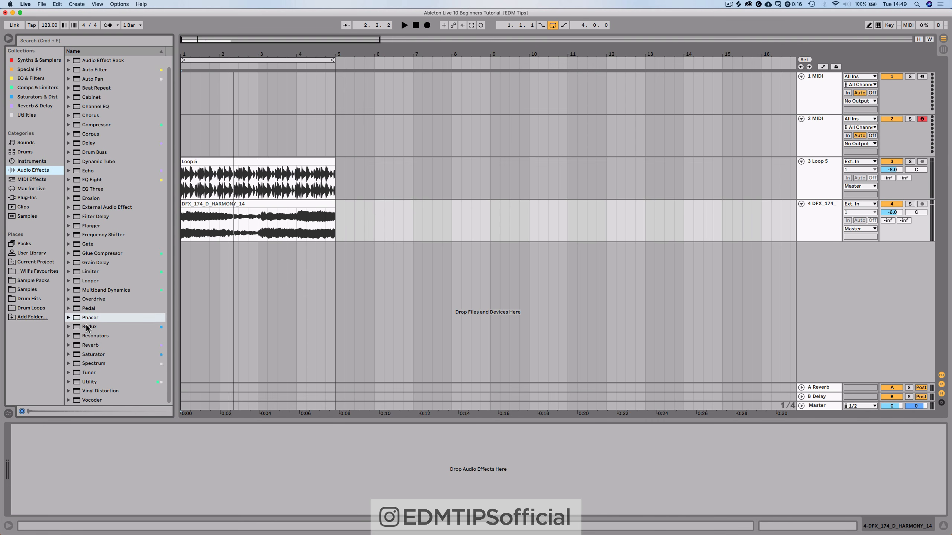
left_click(83, 345)
scroll(84, 347, "up", 1)
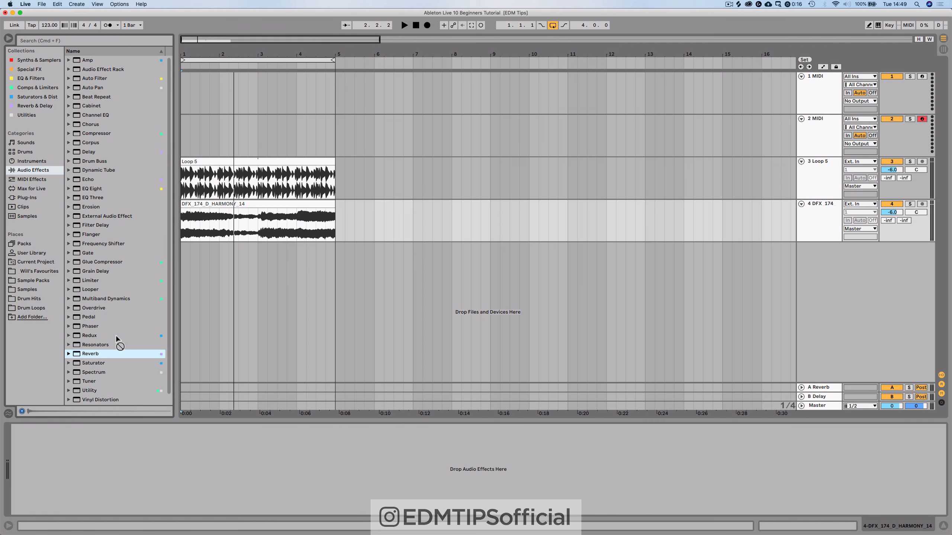
left_click_drag(203, 222, 203, 223)
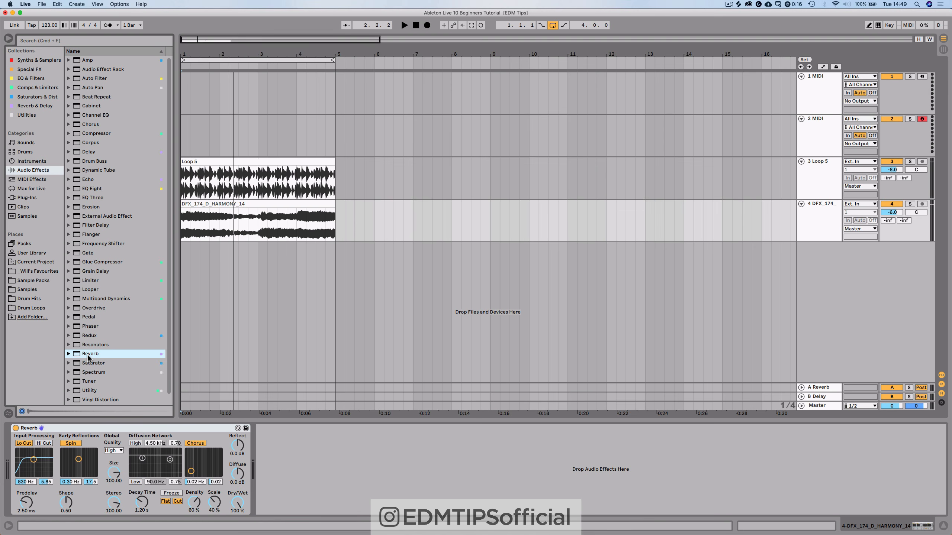
left_click_drag(778, 219, 106, 352)
Mute the Loop 5 track and, while playing the vocal, set the Reverb's Dry/Wet to about 59% and Decay Time to 8.57 s.
left_click_drag(238, 502, 237, 532)
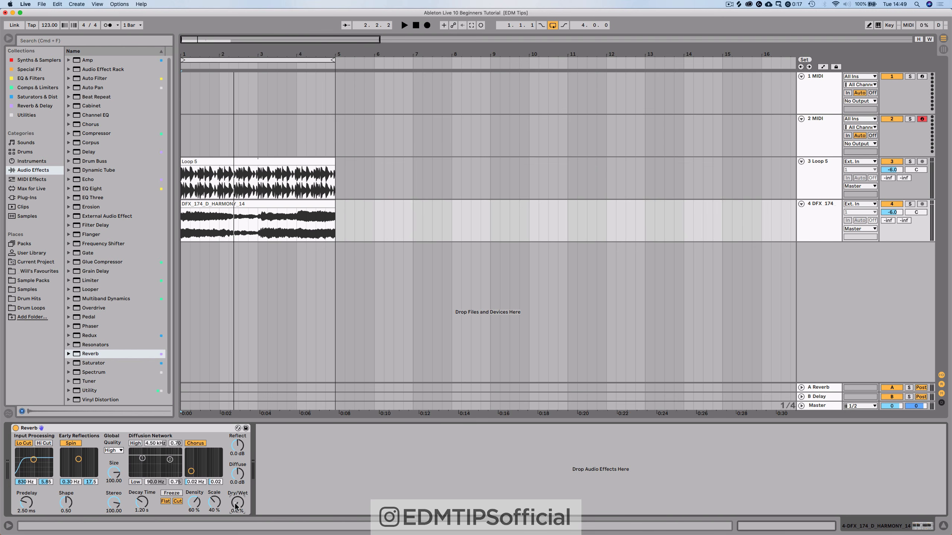
key("space")
left_click(891, 162)
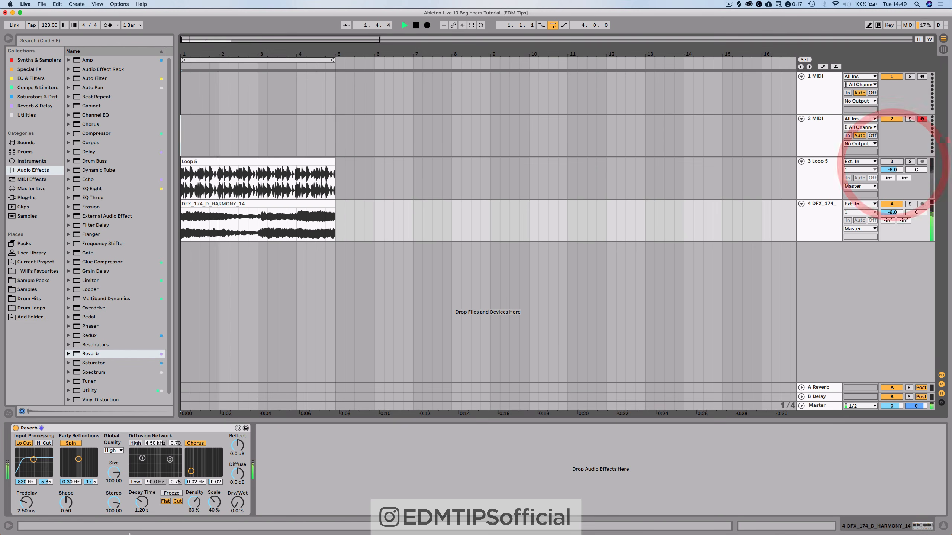
left_click_drag(237, 502, 237, 457)
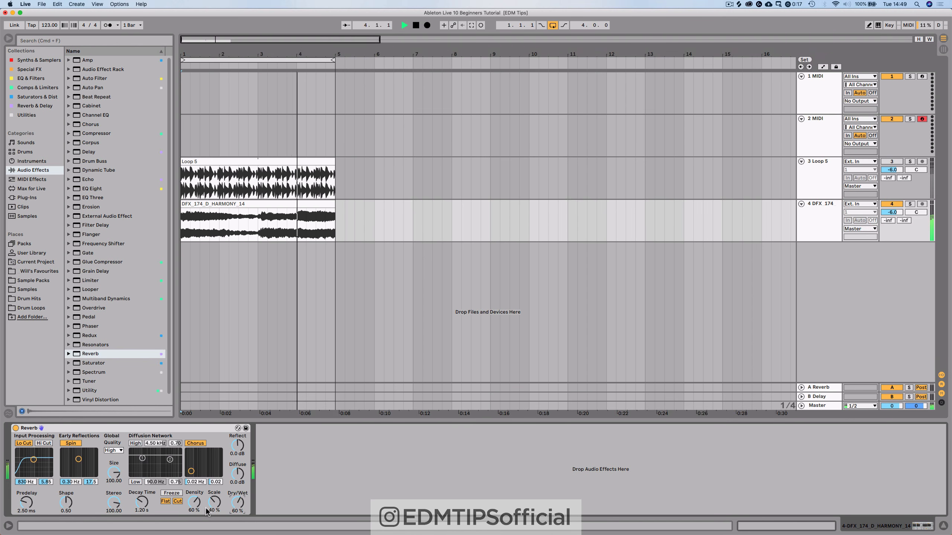
left_click_drag(142, 502, 141, 481)
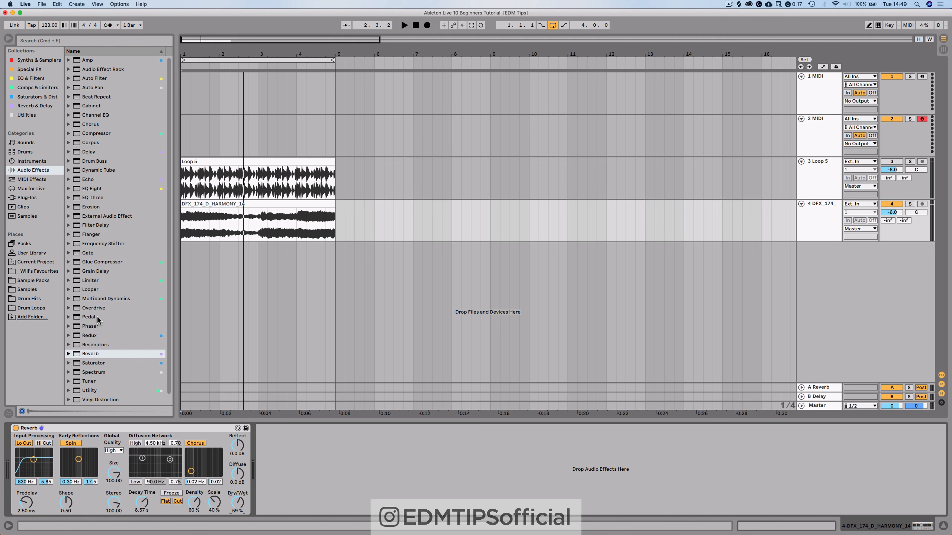
Add the Phaser audio effect after the Reverb on the vocal track.
scroll(96, 316, "down", 1)
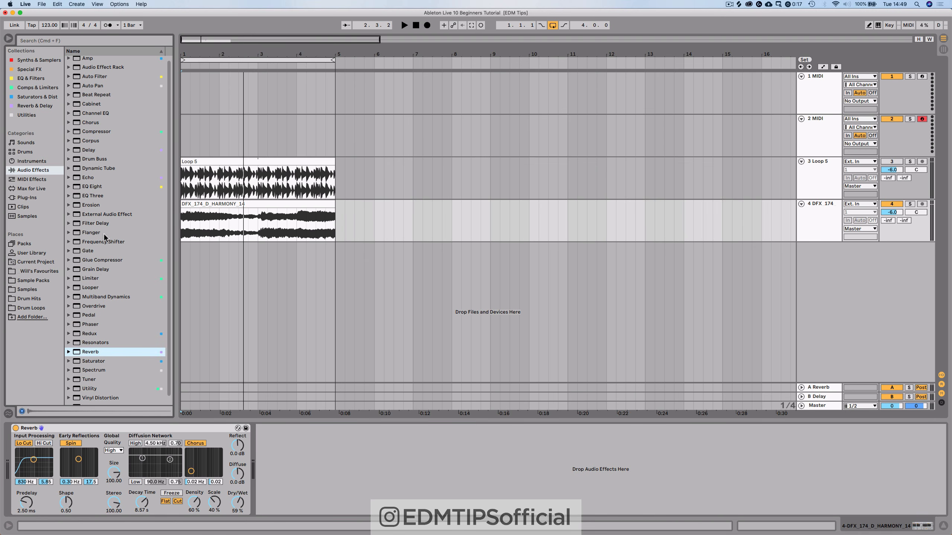
left_click_drag(93, 326, 286, 459)
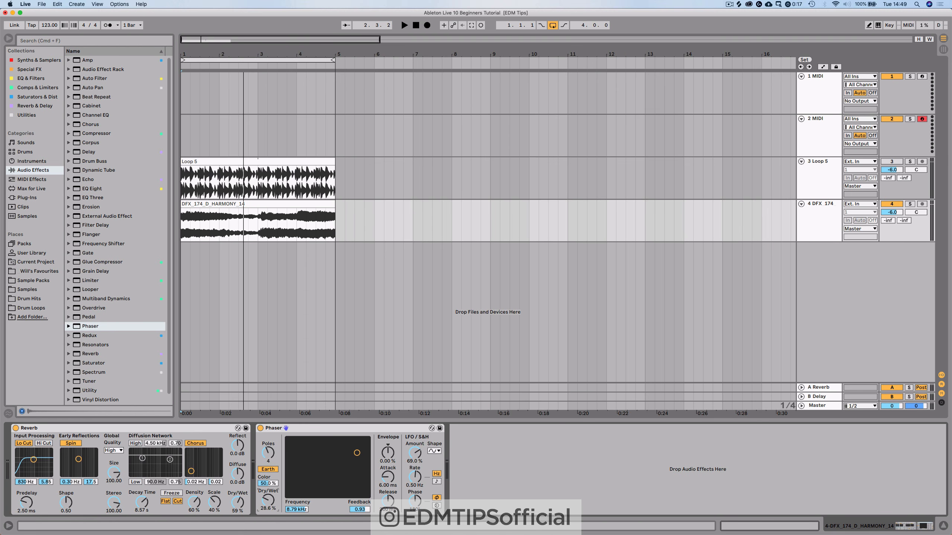
While playing the vocal, set the Phaser's LFO Amount to 100%, Rate to 0.15 Hz and Dry/Wet to about 46%.
key("space")
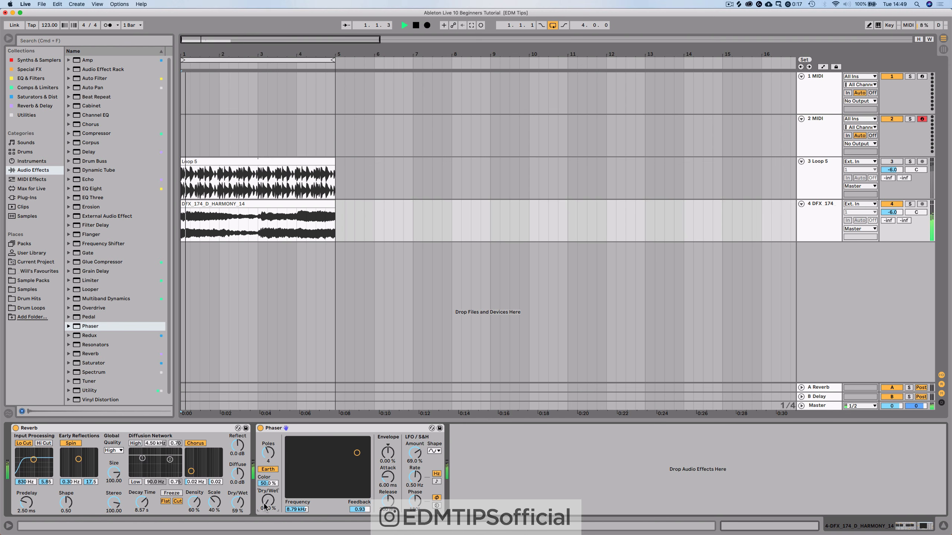
left_click_drag(268, 501, 268, 461)
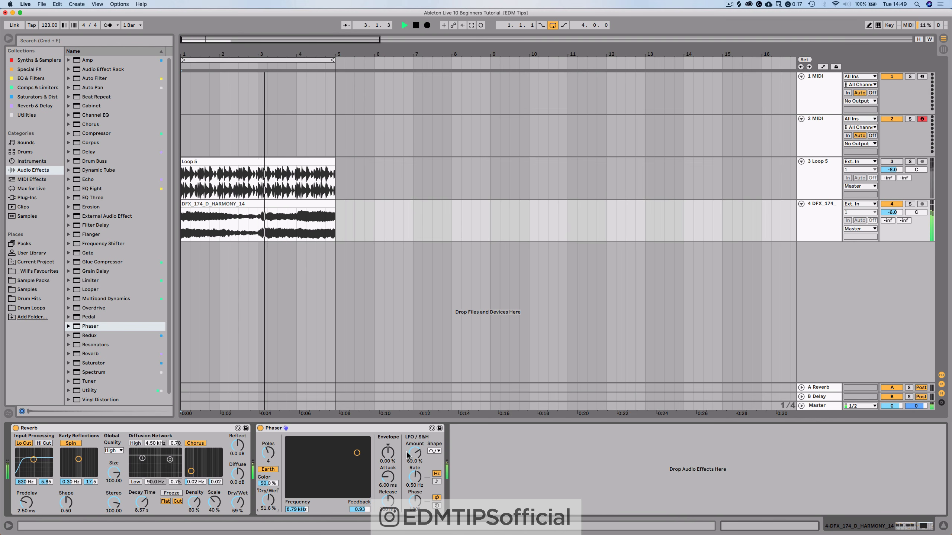
mouse_move(415, 454)
left_mouse_down()
mouse_move(415, 461)
mouse_move(415, 439)
left_mouse_up()
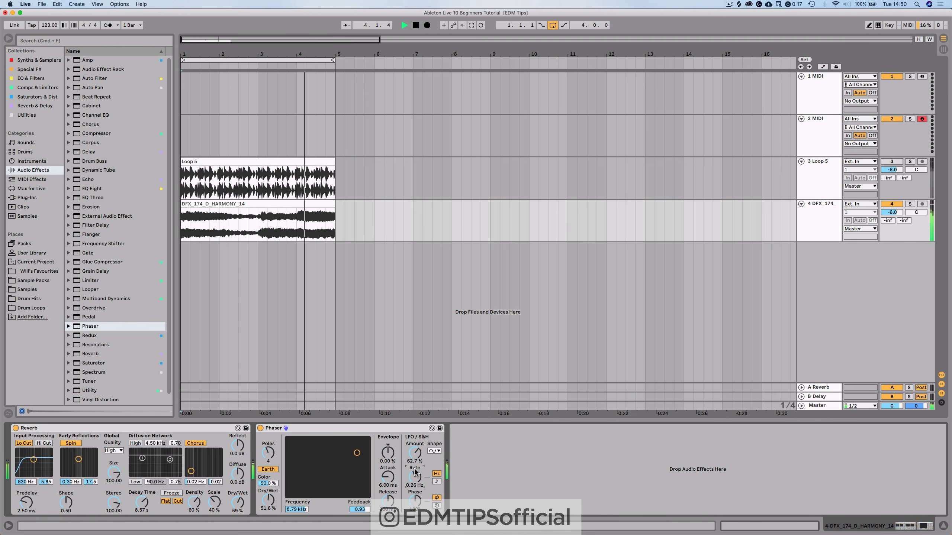
left_click_drag(415, 477, 415, 491)
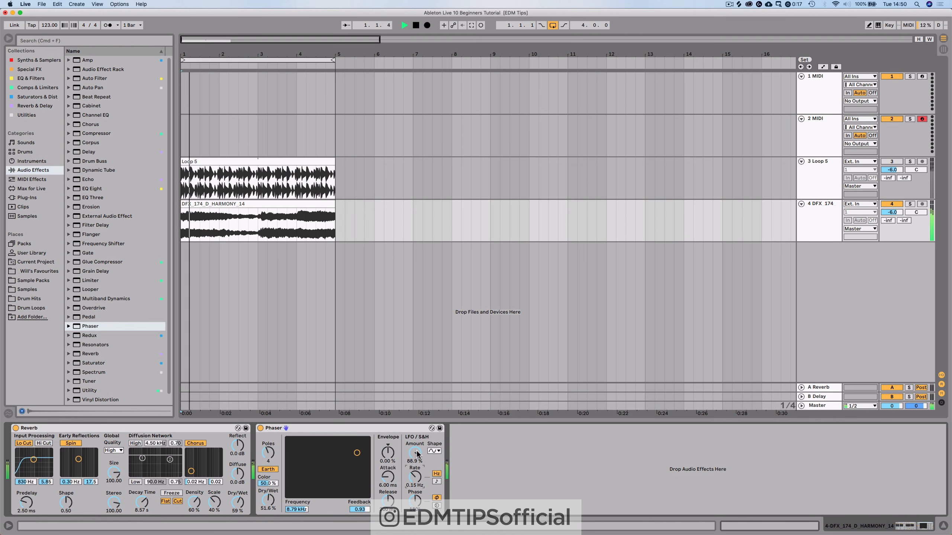
left_click_drag(415, 453, 415, 445)
left_click_drag(268, 500, 268, 484)
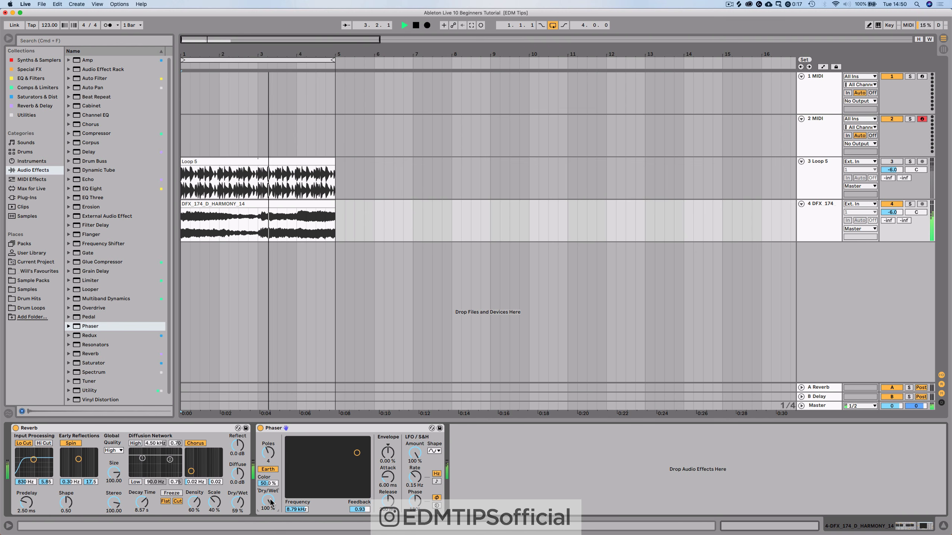
left_click_drag(270, 501, 271, 524)
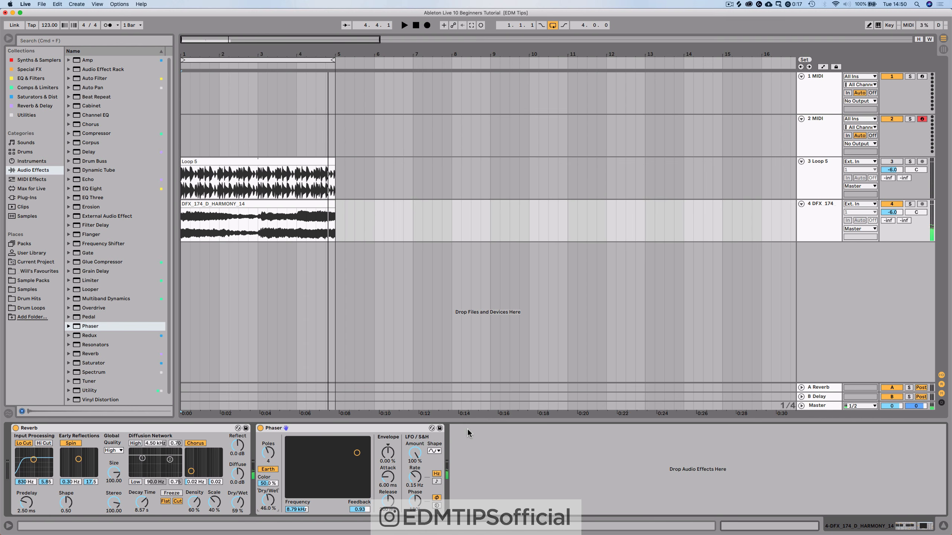
Switch to Session View, insert an extra return track as a trial and delete it again.
key("Tab")
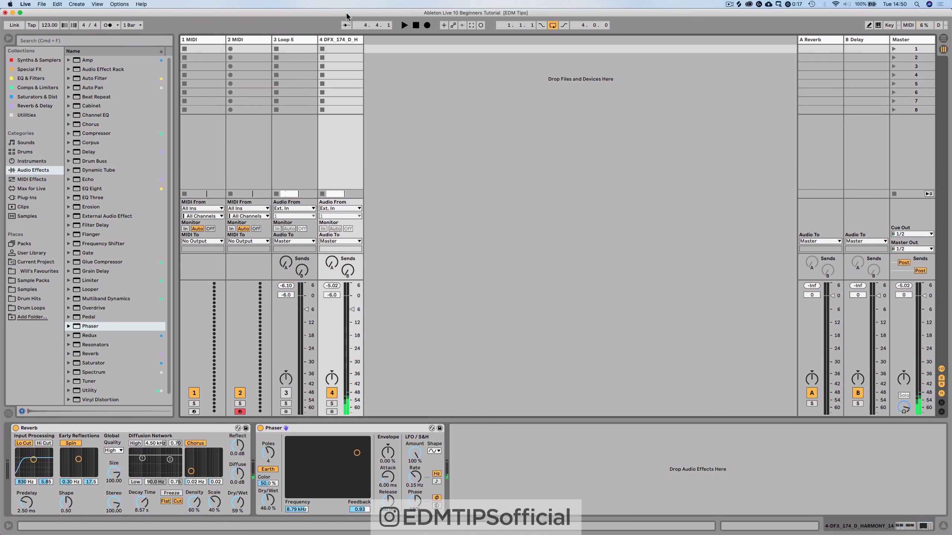
left_click(341, 39)
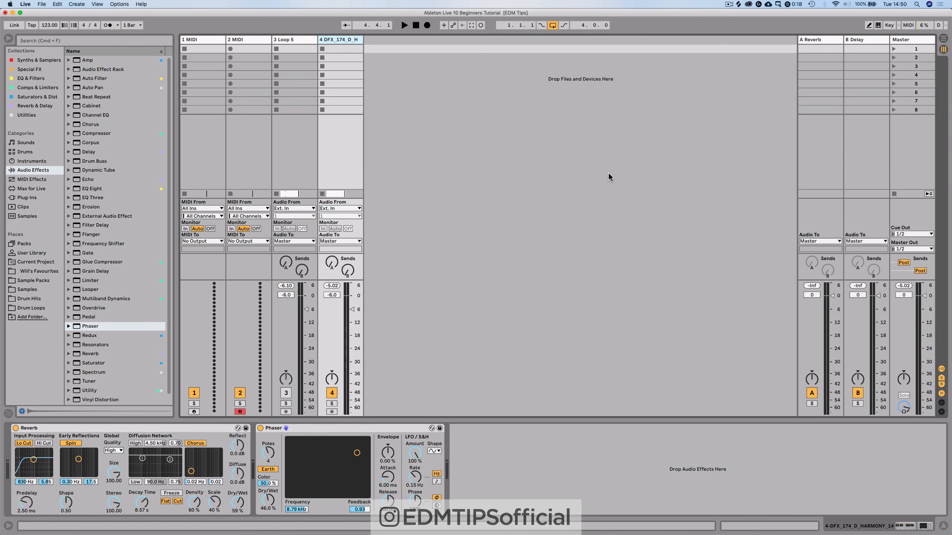
left_click(76, 5)
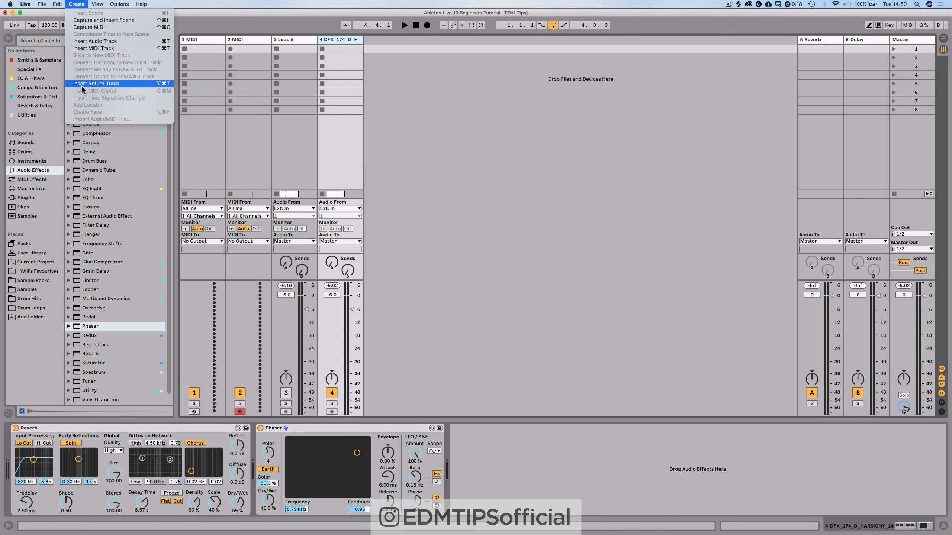
left_click(567, 135)
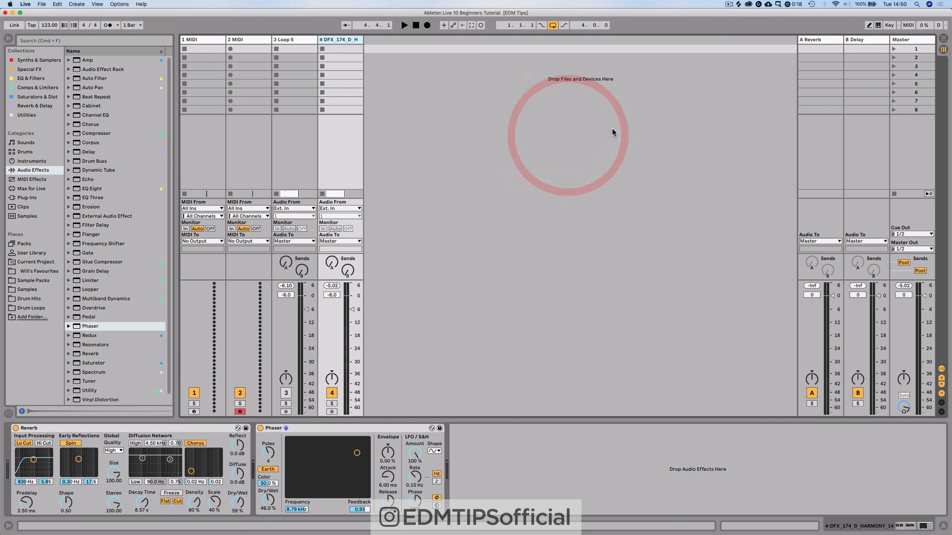
key("super+alt+t")
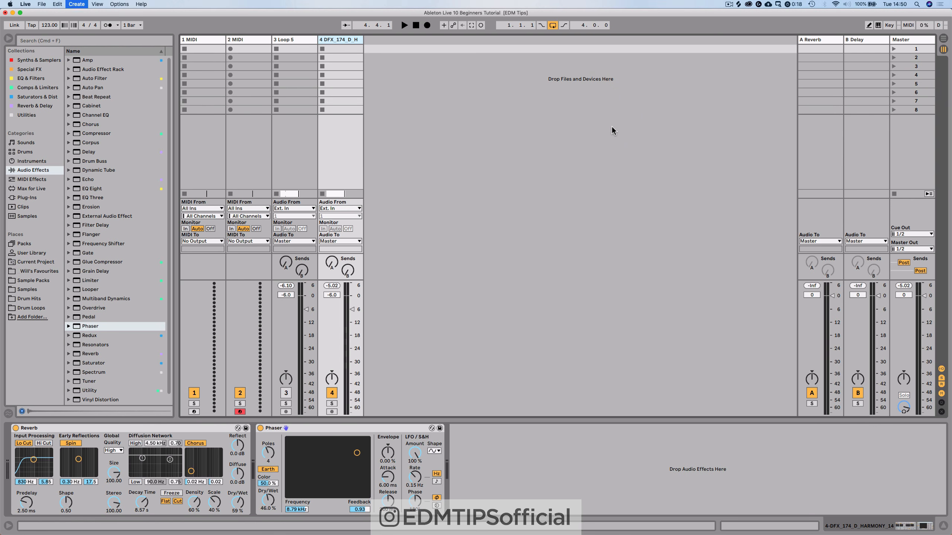
key("Delete")
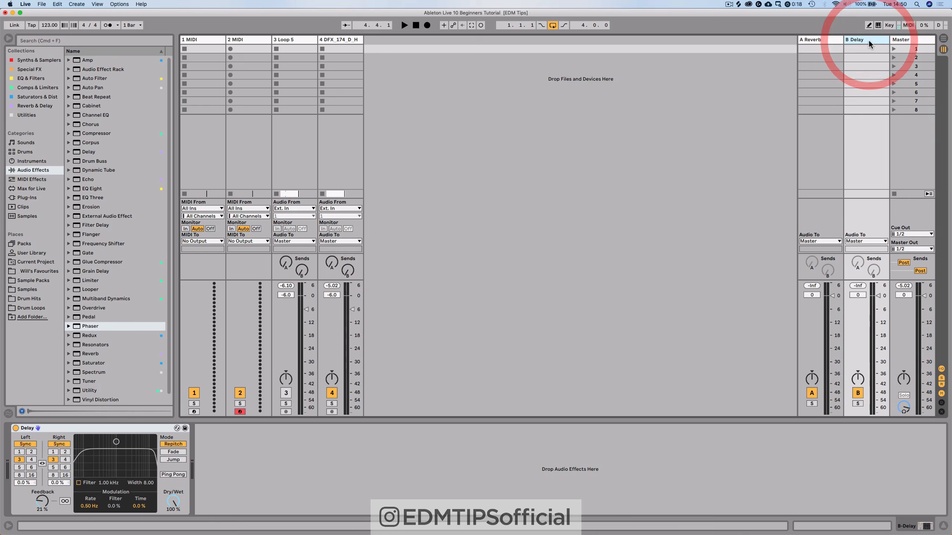
Inspect the effects loaded on the A Reverb and B Delay return tracks.
left_click(819, 38)
left_click(866, 40)
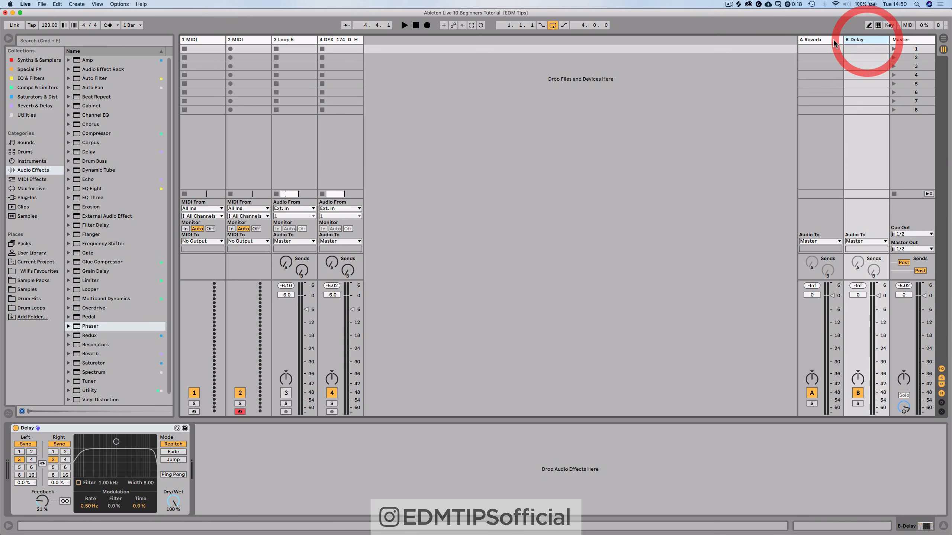
left_click(819, 38)
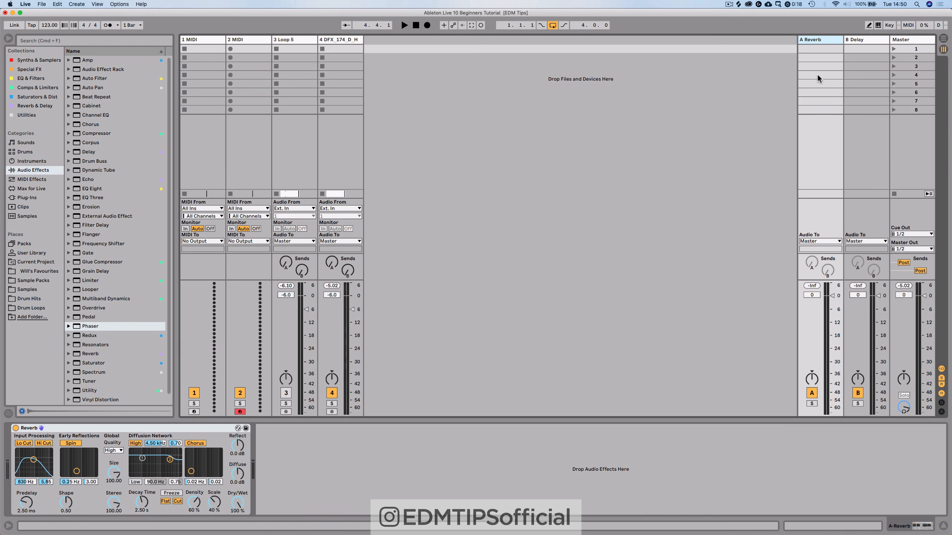
left_click(862, 40)
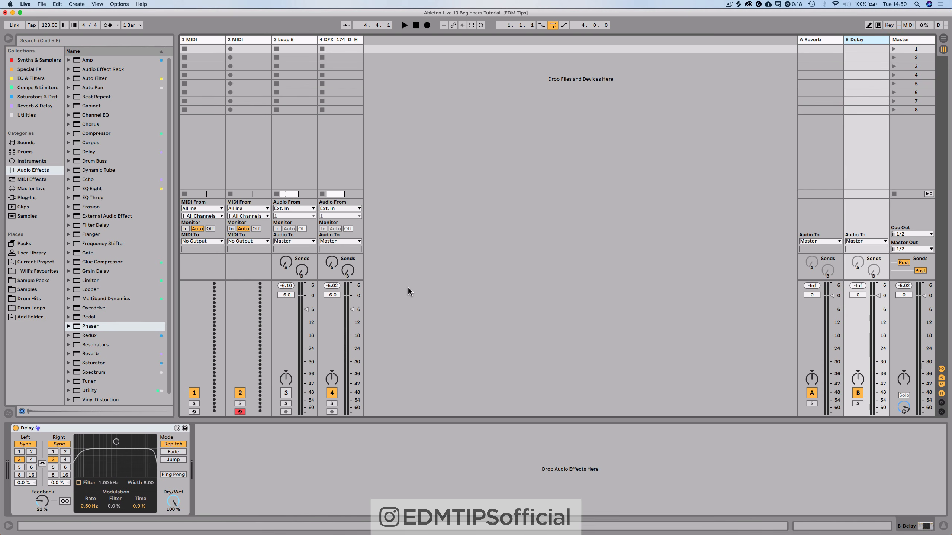
Return to Arrangement View and delete both the Reverb and Phaser from the 4 DFX_174 vocal track.
key("Tab")
left_click(821, 213)
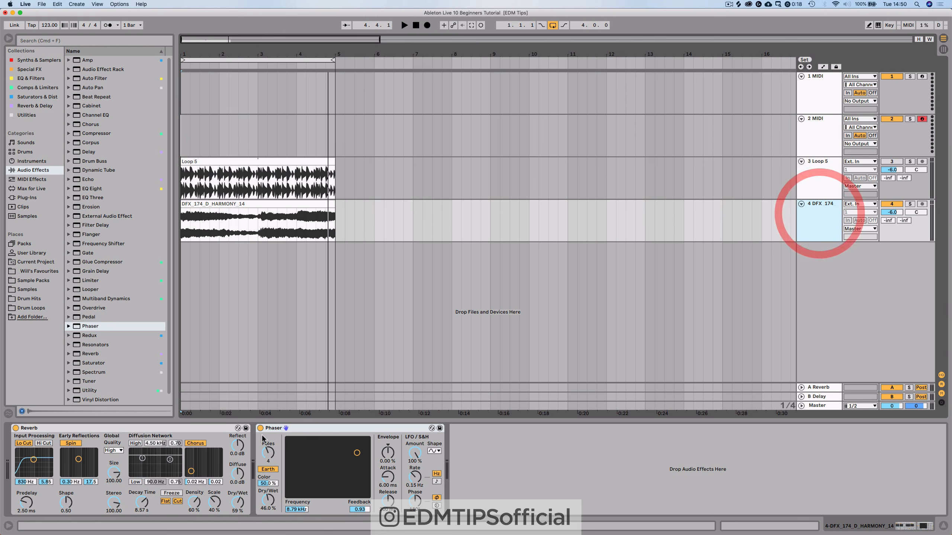
left_click(303, 429)
left_click(212, 428, "shift")
key("Delete")
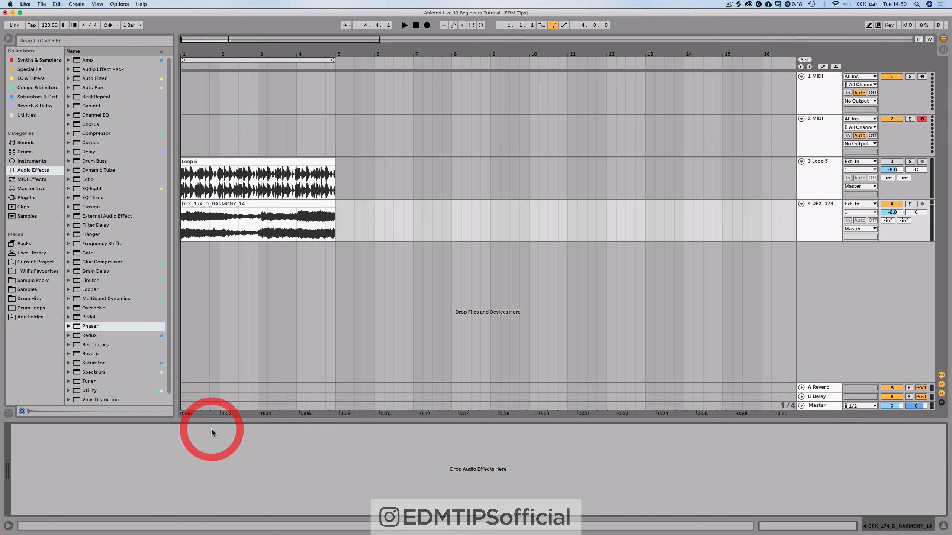
Compare the vocal track's Send A control in Session and Arrangement Views, check the A Reverb return's device, and reselect the vocal track.
key("Tab")
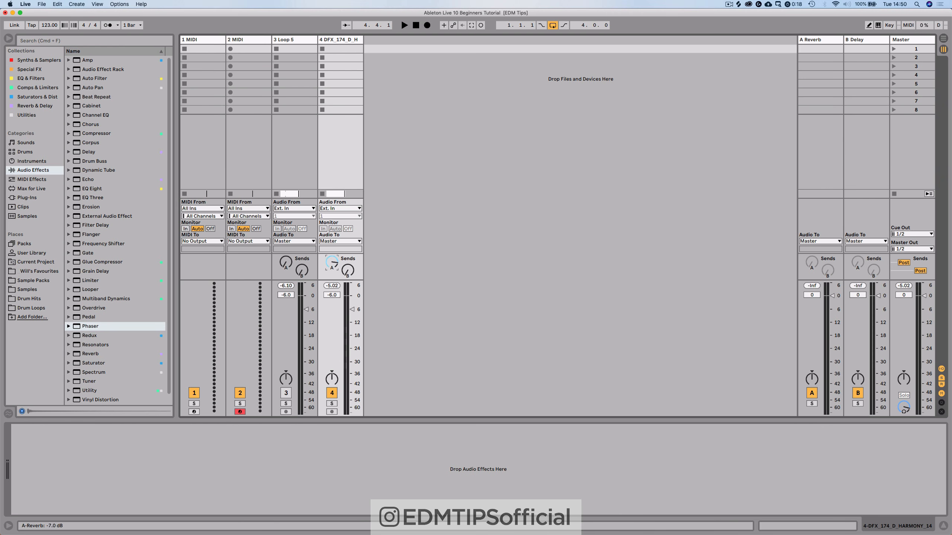
key("Tab")
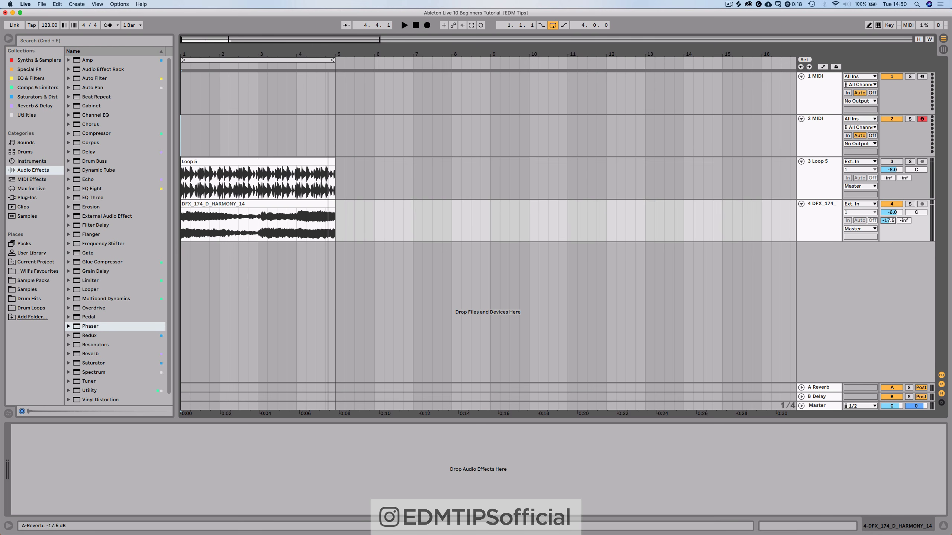
key("Tab")
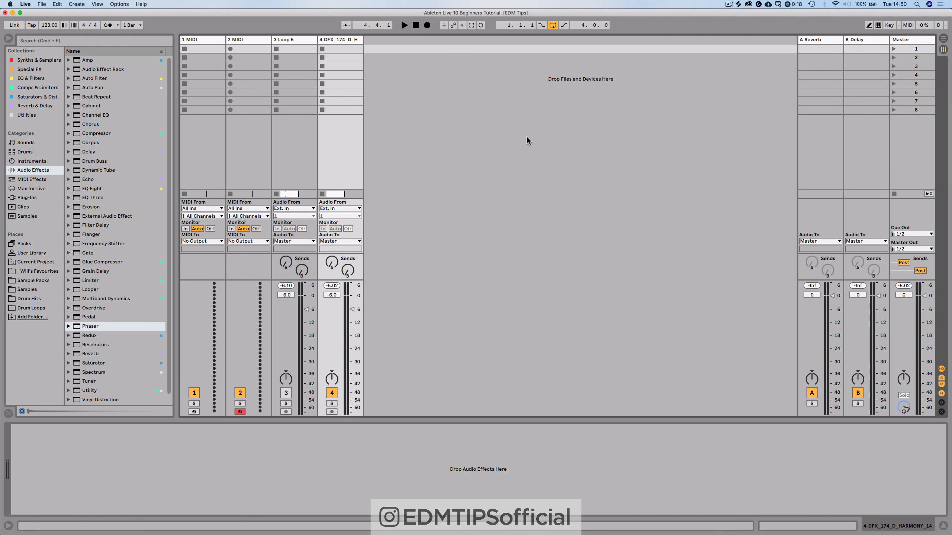
left_click(809, 55)
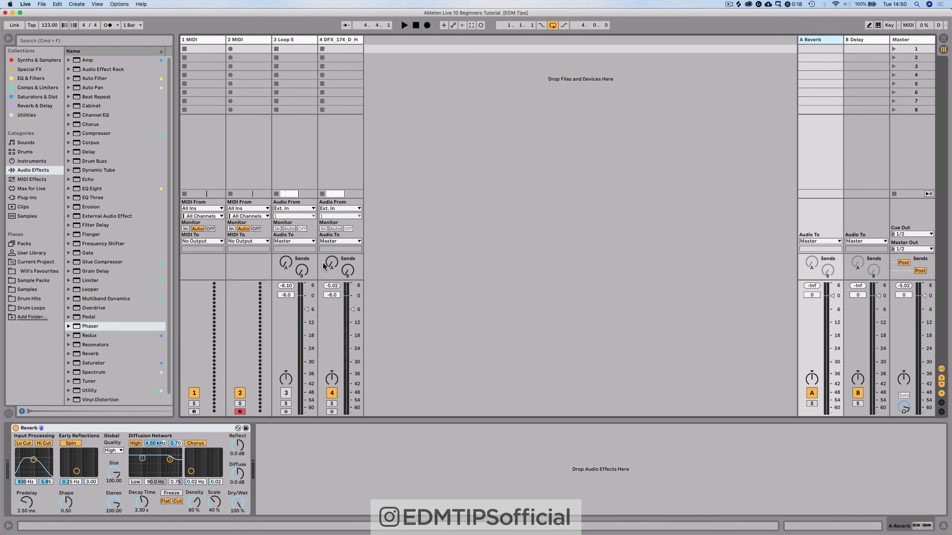
left_click(340, 40)
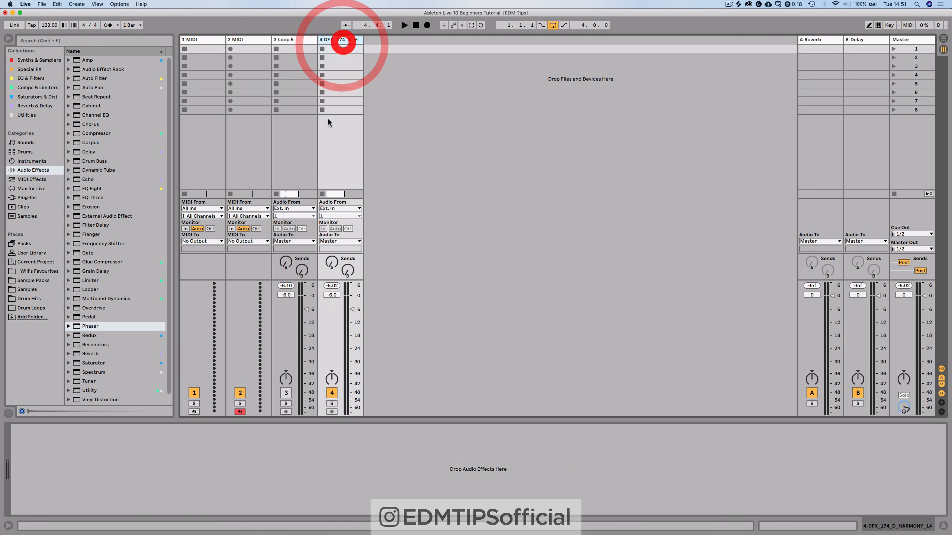
Raise track 4's send to the A Reverb return to about -3.8 dB, and set the reverb's Decay Time to 11.8 s and Dry/Wet to 100%.
key("space")
left_click_drag(331, 266, 331, 255)
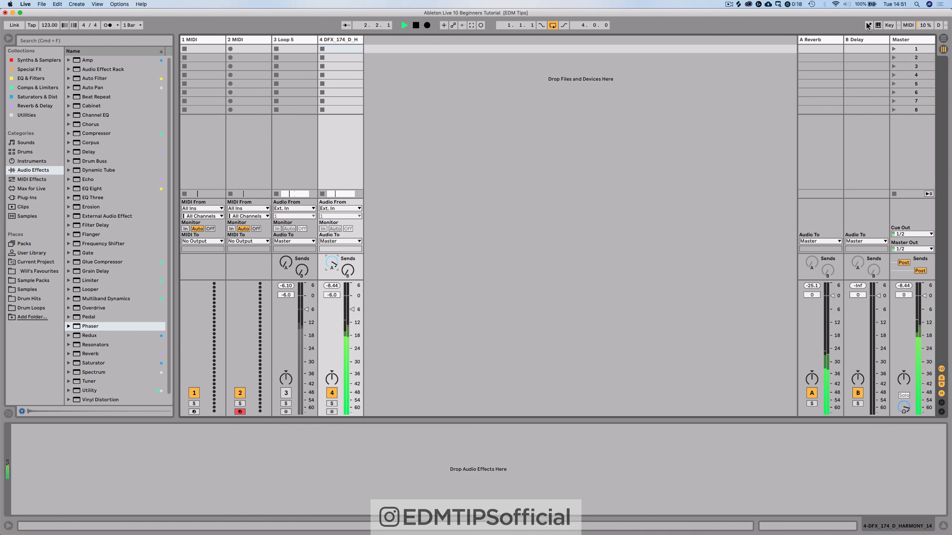
left_click(830, 39)
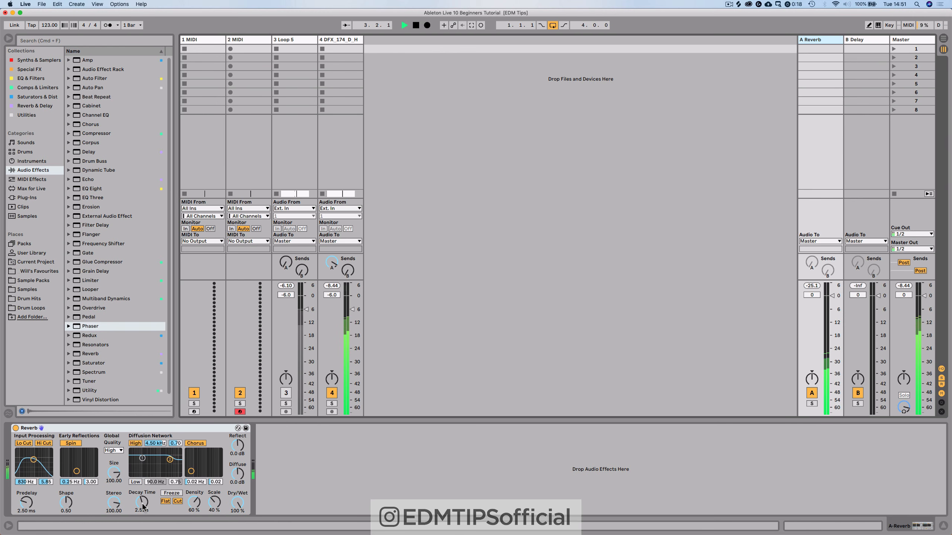
left_click_drag(142, 502, 141, 497)
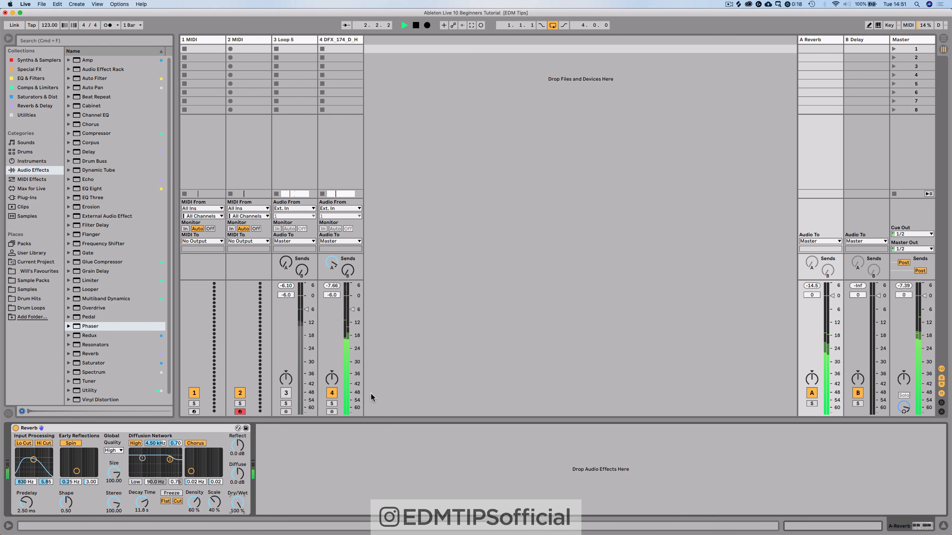
key("space")
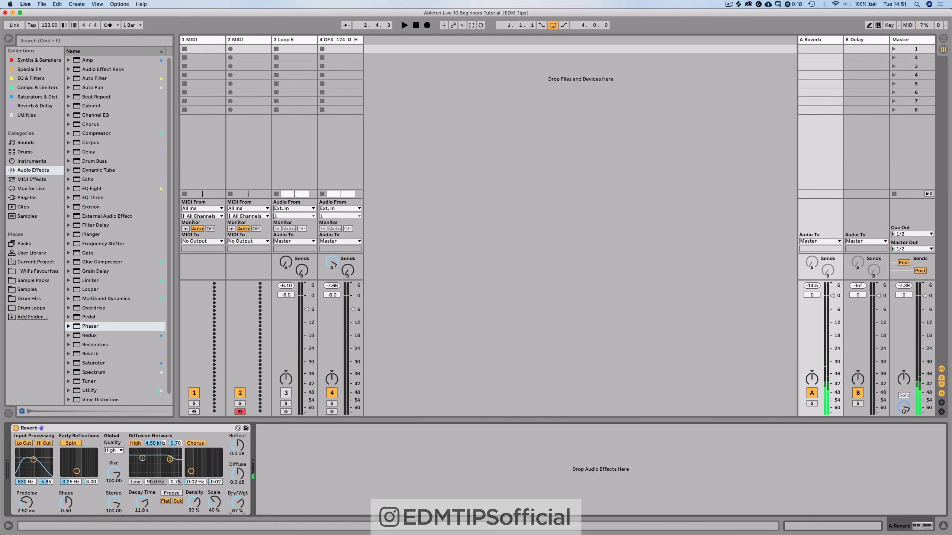
left_click_drag(236, 502, 236, 469)
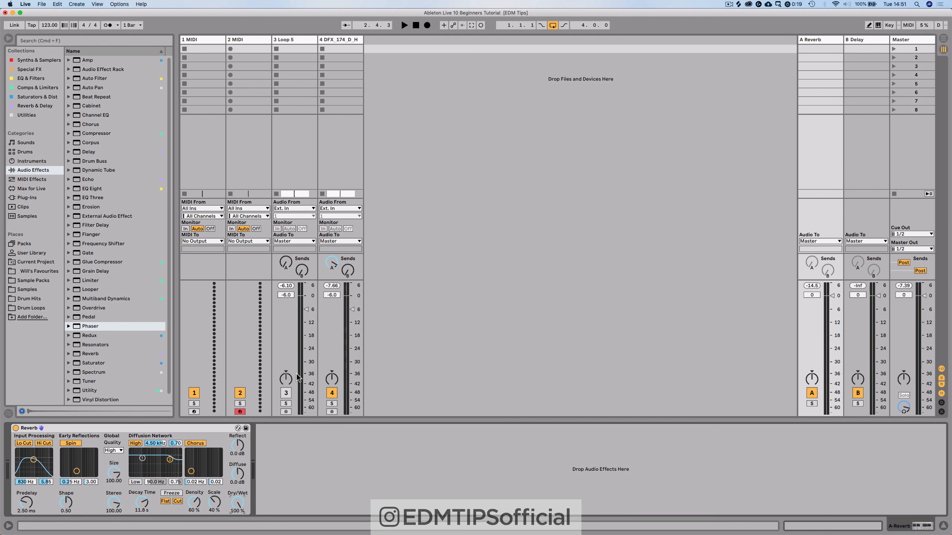
Activate the Loop 5 track, send it to the reverb return during playback, and shorten the reverb's Decay Time to 4.15 s.
left_click(285, 394)
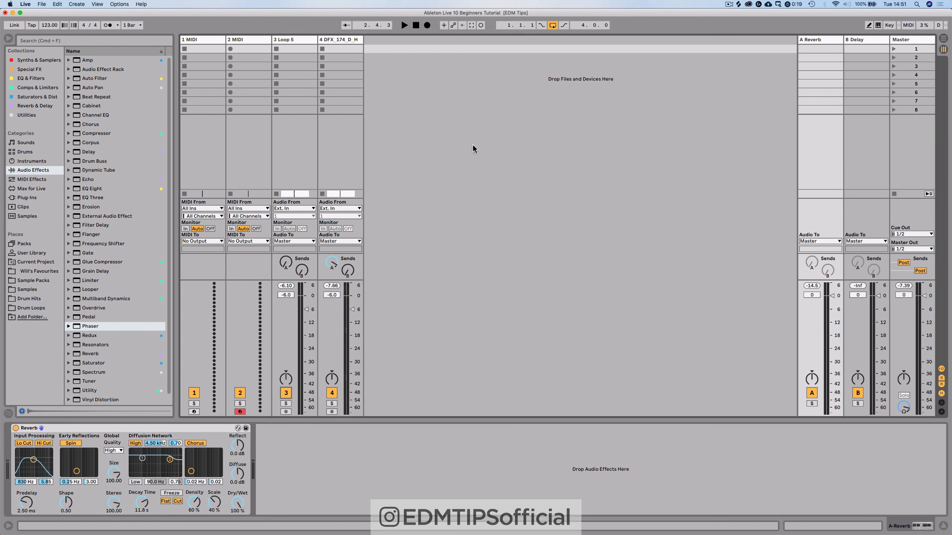
key("space")
left_click(291, 271)
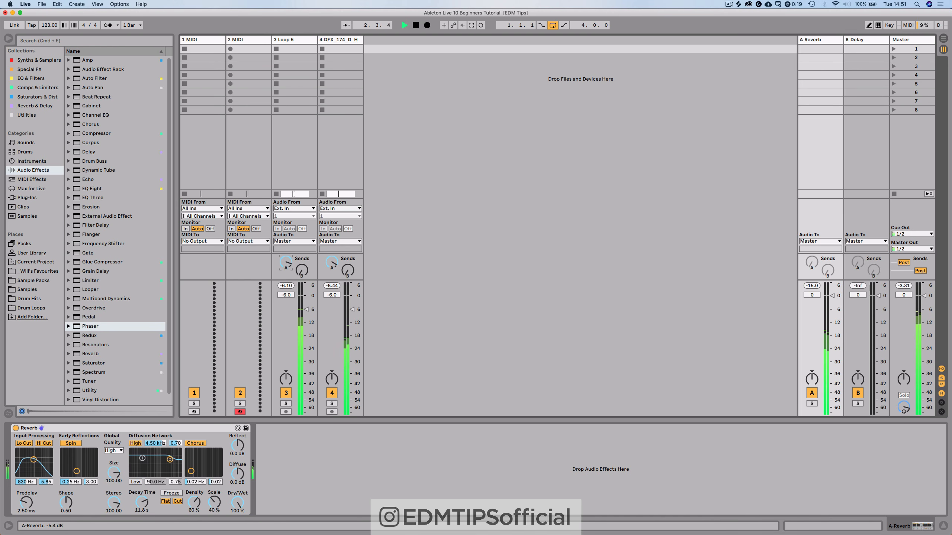
left_click_drag(142, 495, 142, 504)
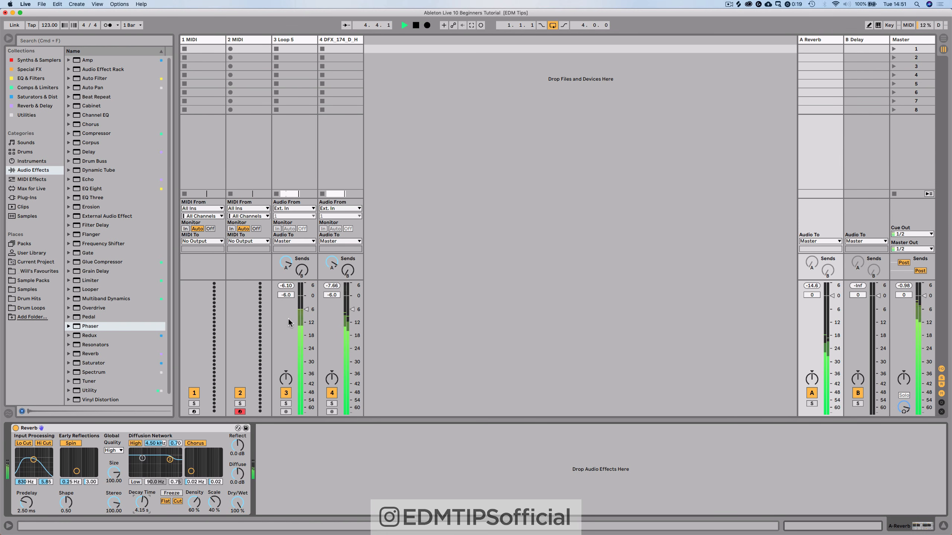
Set the Loop 5 track's volume to -3.4 dB and its reverb send to about -6 dB, muting track 4 only while adjusting the send.
left_click_drag(306, 309, 305, 305)
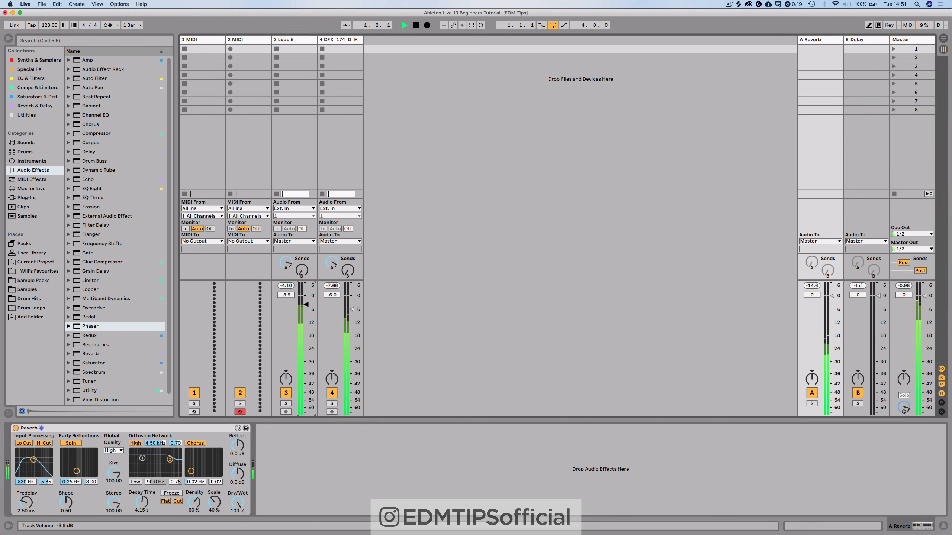
left_click(332, 393)
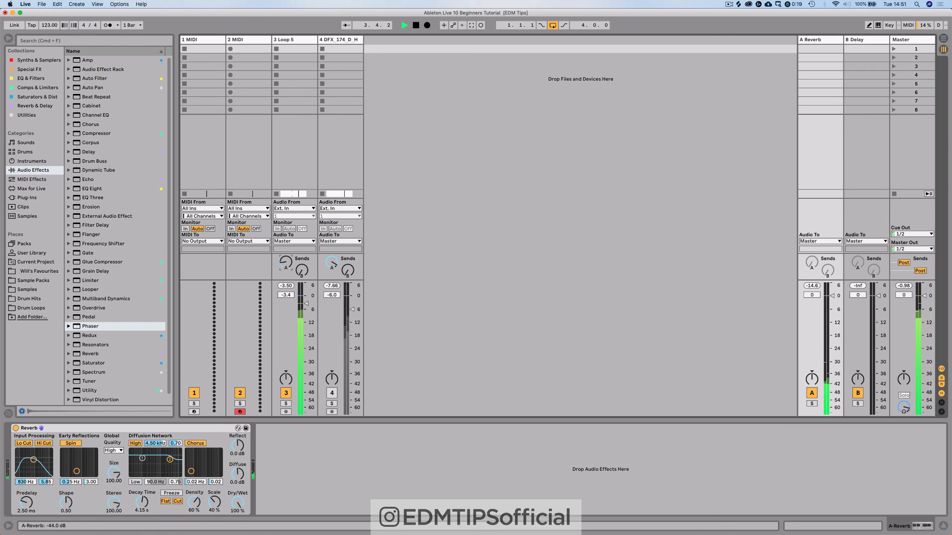
left_click_drag(285, 262, 286, 255)
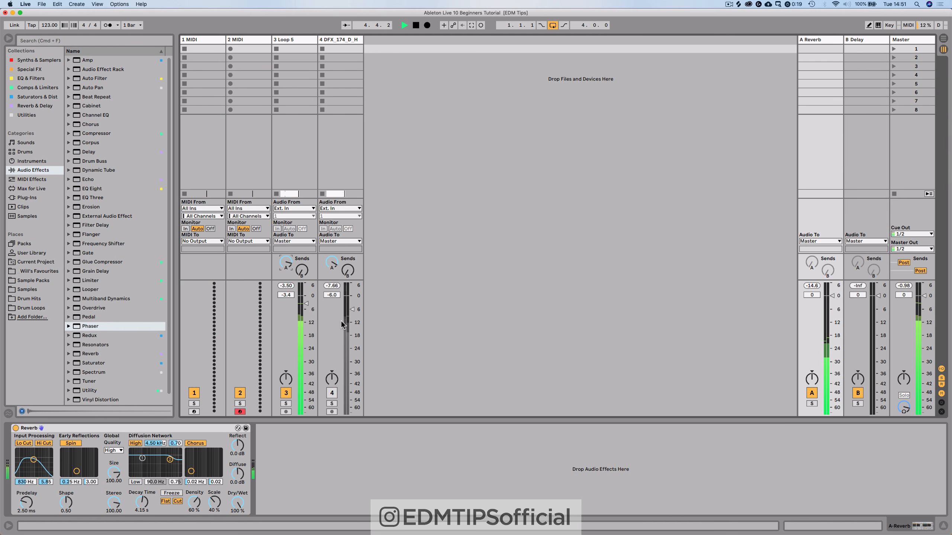
left_click(332, 392)
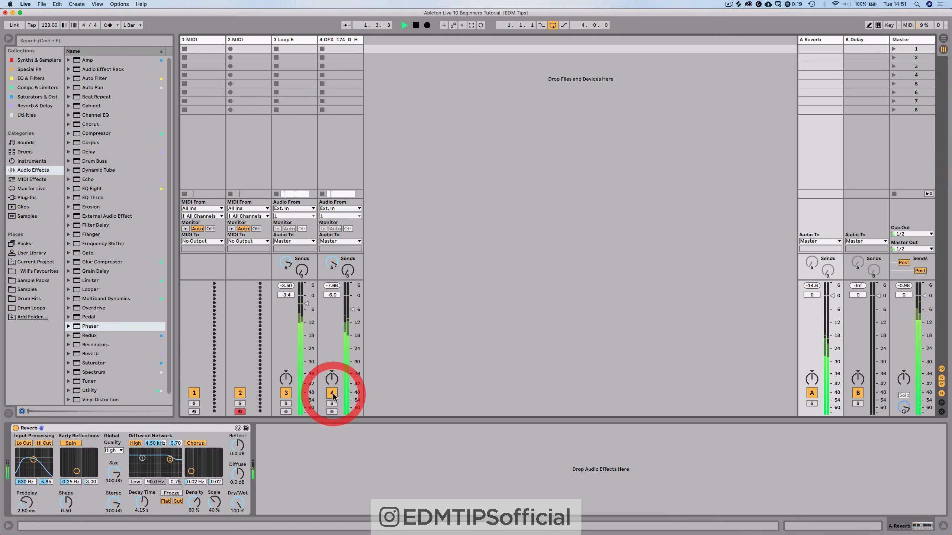
Raise the Loop 5 track's send to the B Delay return to about -11 dB during playback, briefly soloing the track.
left_click(865, 40)
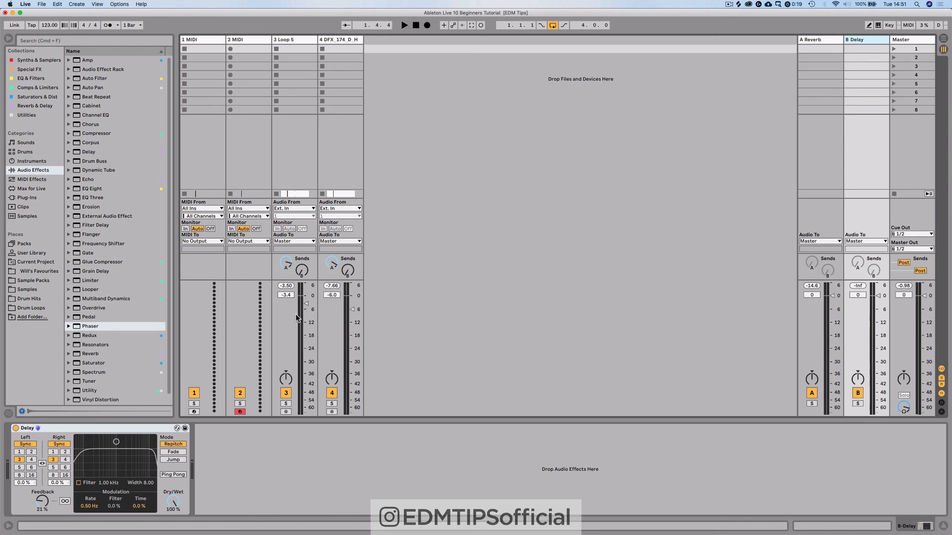
left_click(302, 269)
key("space")
left_click_drag(301, 269, 301, 266)
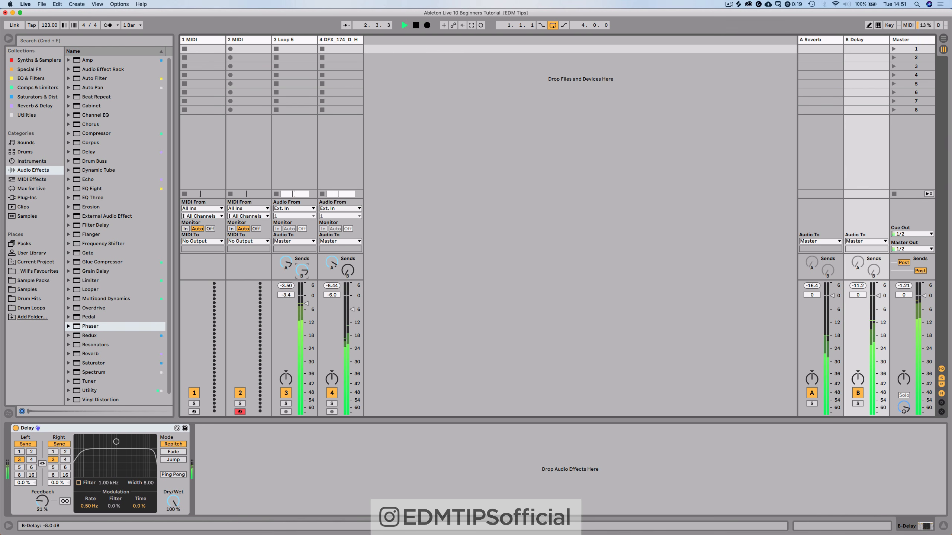
left_click(286, 403)
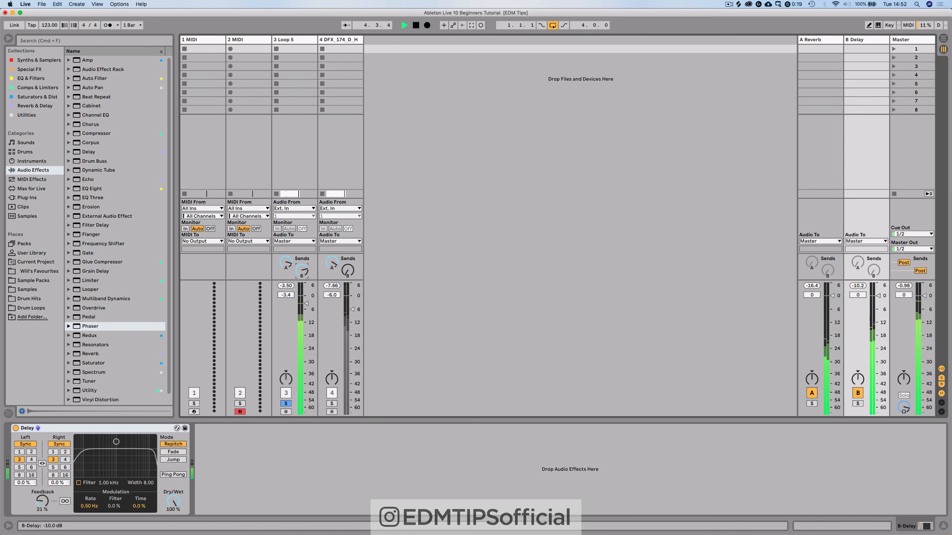
mouse_move(301, 270)
left_mouse_down()
mouse_move(301, 297)
mouse_move(302, 264)
left_mouse_up()
left_click(285, 403)
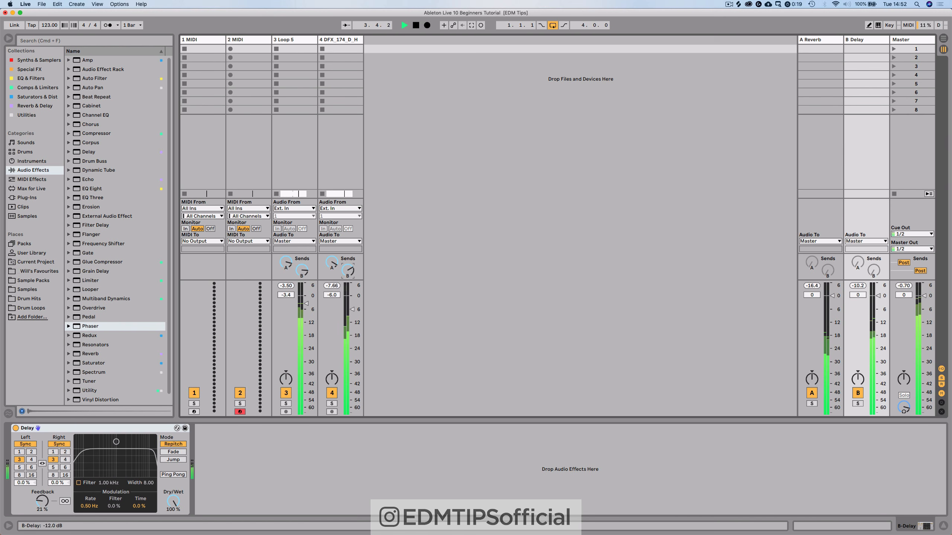
Set track 4's delay send to about -8.3 dB and its volume to -7.4 dB, and stop playback.
left_click_drag(348, 270, 347, 279)
key("space")
Add EQ Eight from the EQ & Filters collection after the Delay on the B Delay return.
left_click(857, 39)
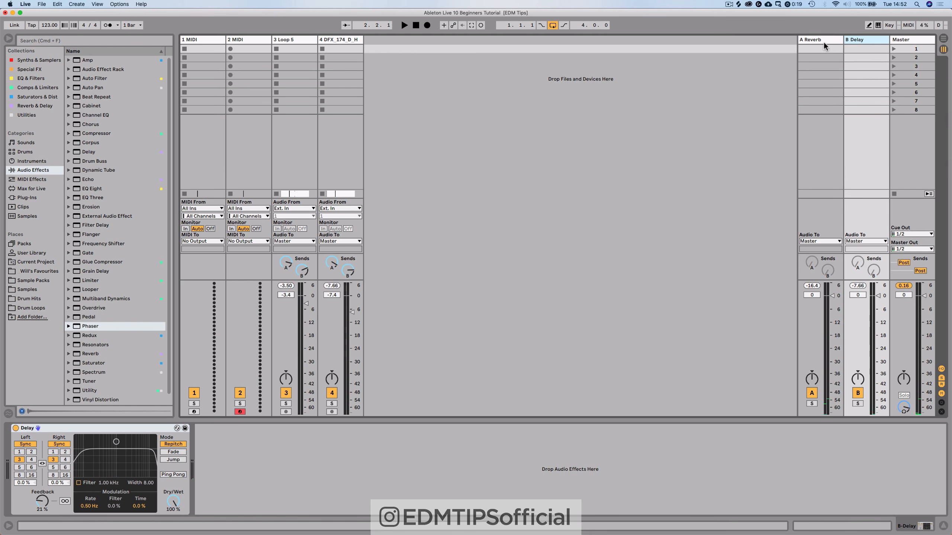
left_click(824, 41)
left_click(864, 41)
left_click(38, 78)
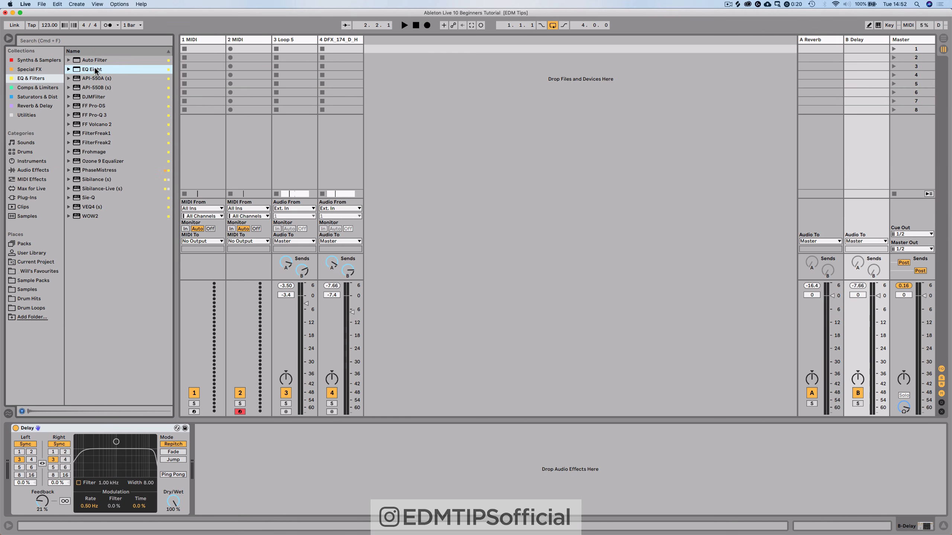
left_click_drag(194, 400, 238, 454)
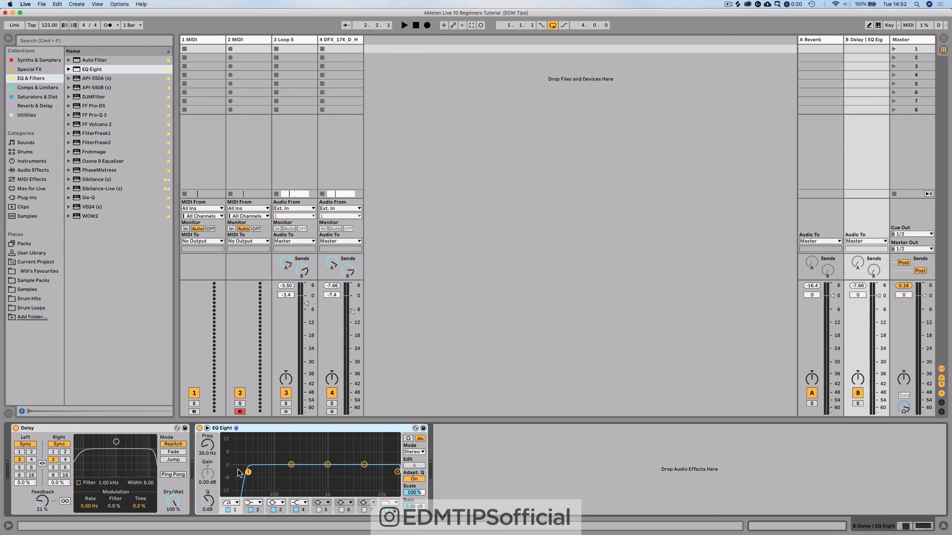
Sweep EQ Eight's low-cut frequency from 11.3 Hz up to 4.78 kHz during playback, with the Loop 5 track soloed.
left_click_drag(210, 441, 210, 443)
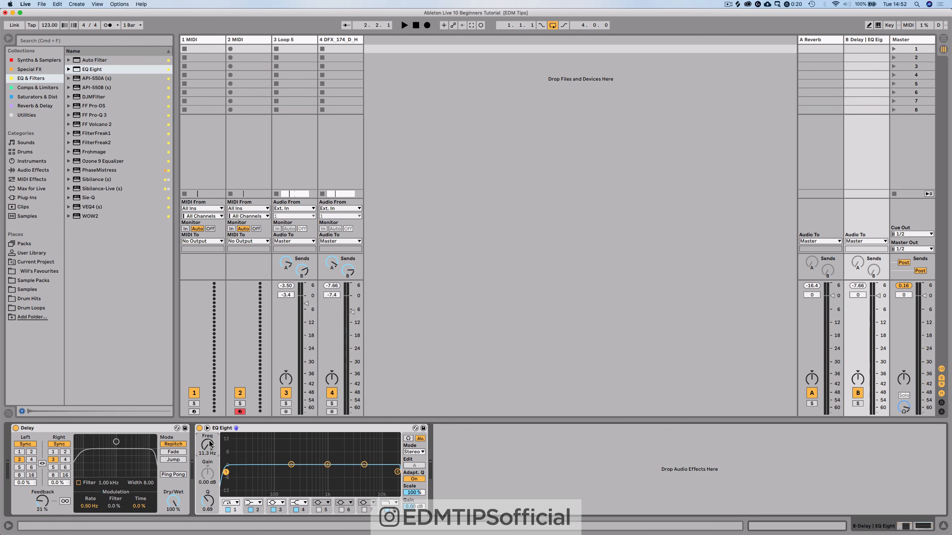
key("space")
left_click_drag(210, 444, 209, 416)
left_click(287, 404)
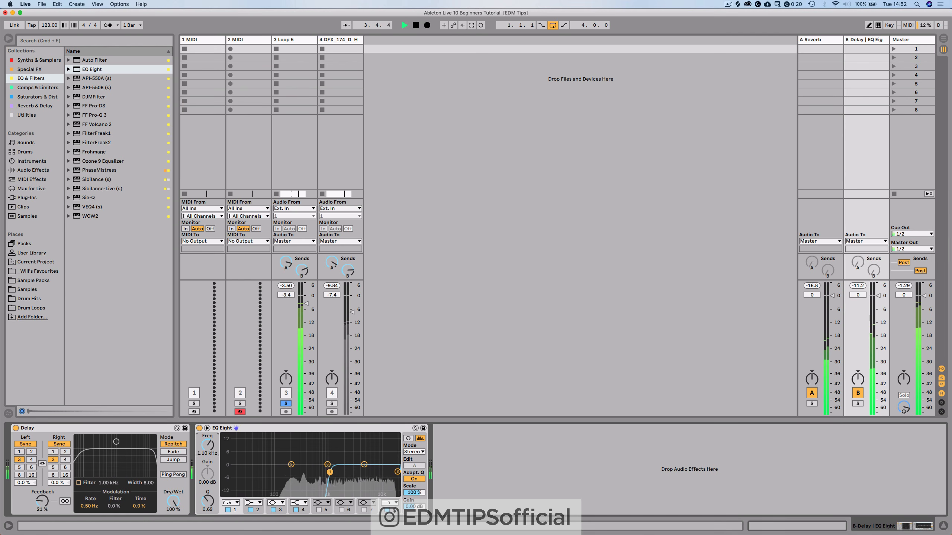
left_click_drag(208, 445, 208, 431)
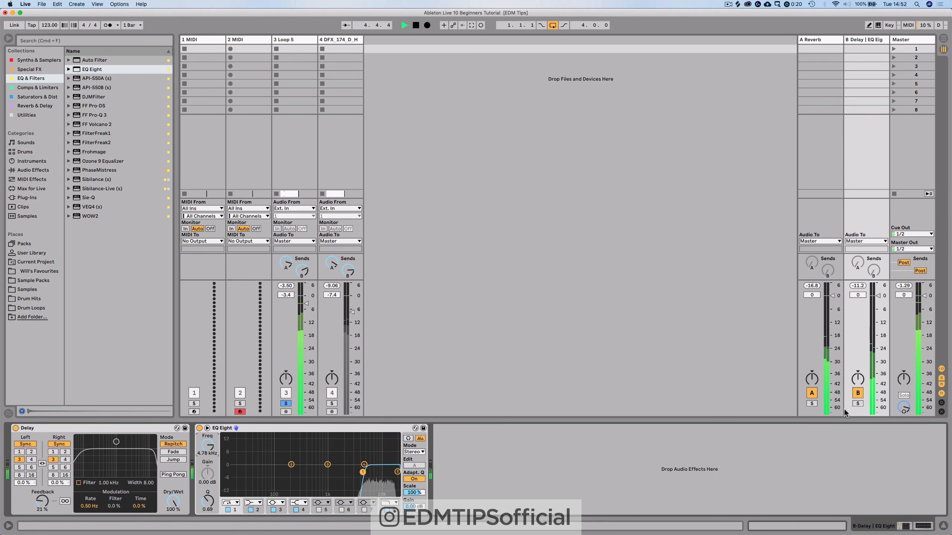
Solo the B Delay return while setting EQ Eight's low-cut frequency to 255 Hz, and unsolo it and stop playback.
left_click(858, 404)
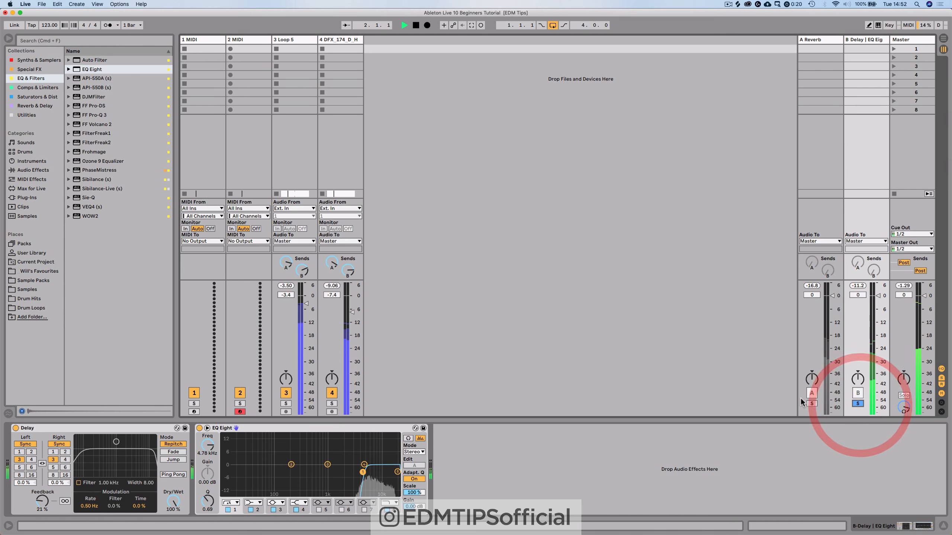
left_click_drag(208, 445, 207, 471)
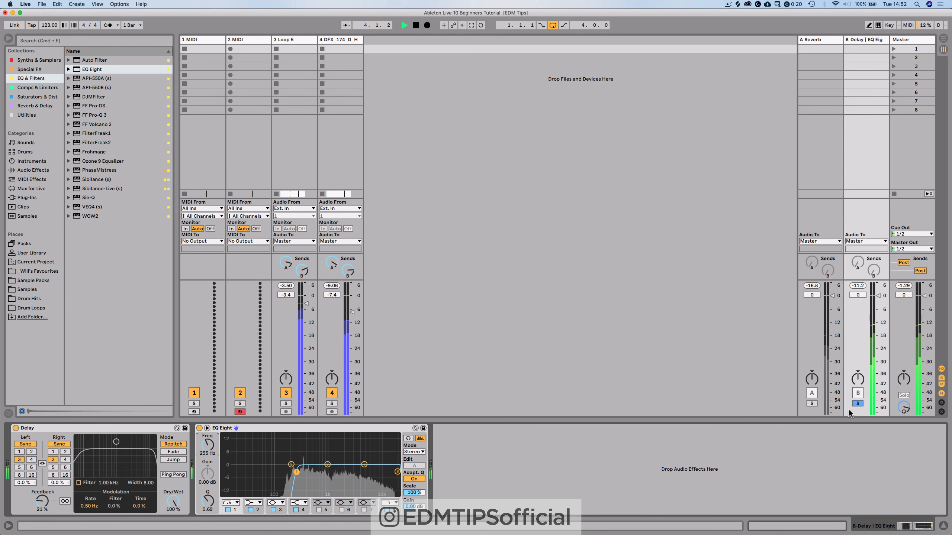
left_click(858, 404)
key("space")
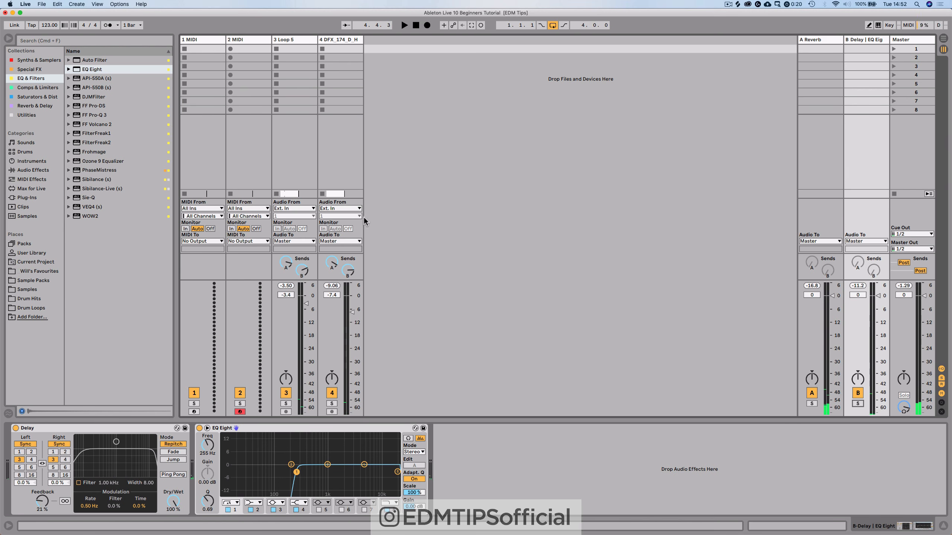
Switch to the Arrangement view and open the Marimba clip's notes on track 2.
key("Tab")
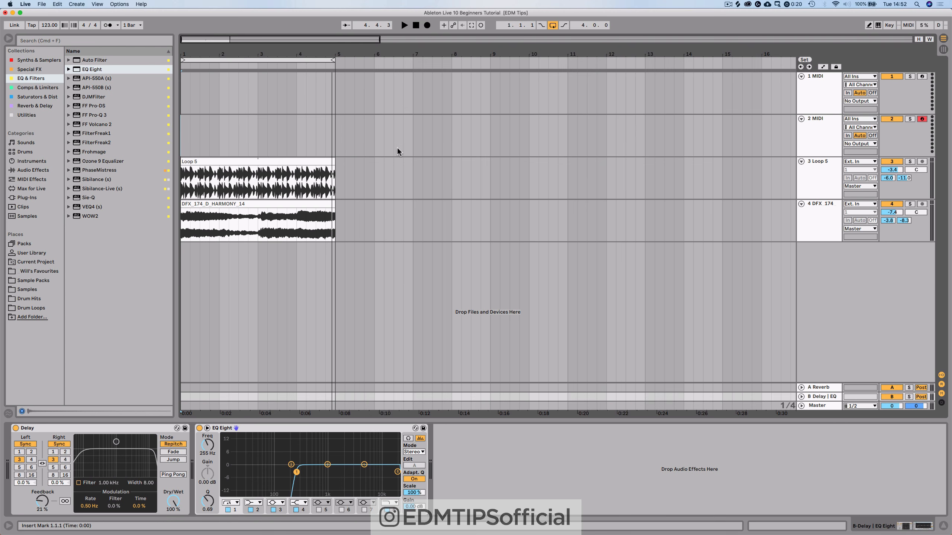
left_click(329, 141)
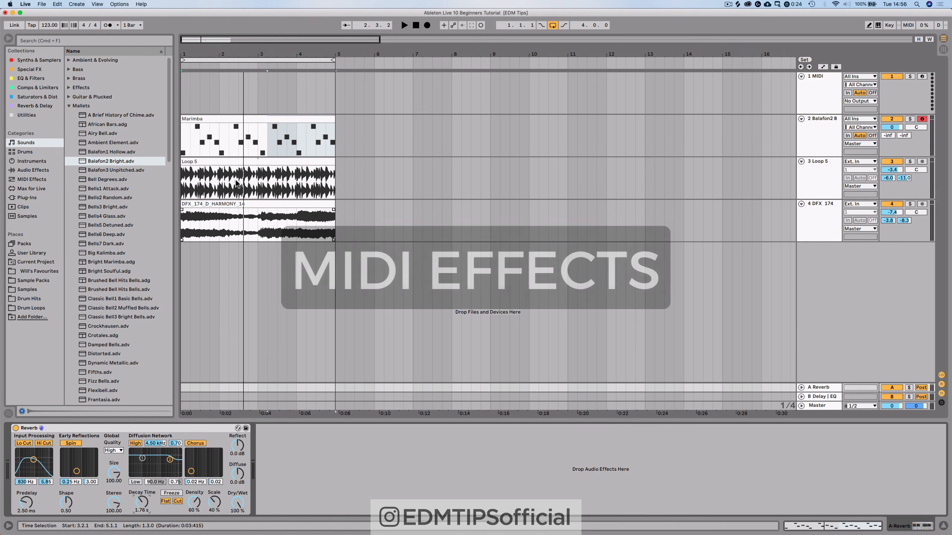
left_click(212, 119)
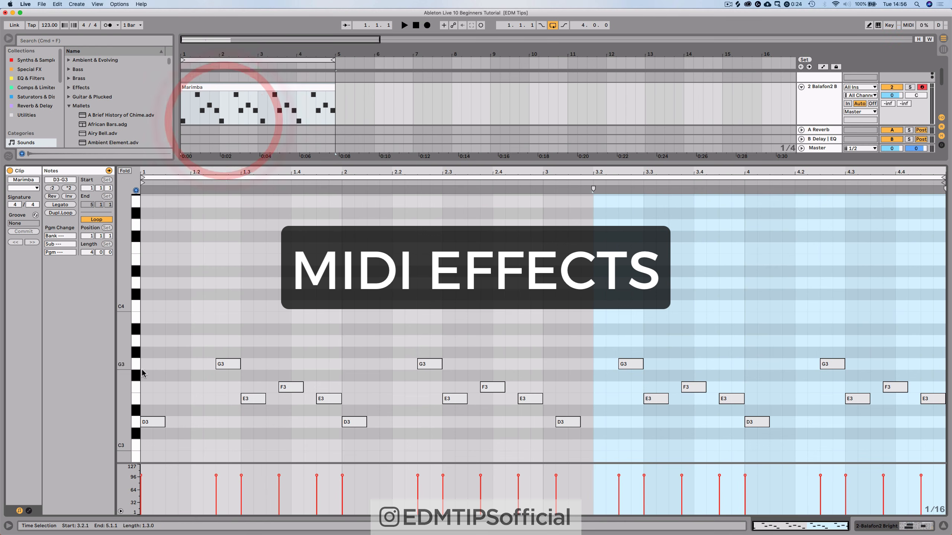
Audition the opening D3, G3 and E3 notes of the Marimba clip, and inspect the track's Balafon2 Bright instrument.
left_click(153, 421)
left_click(229, 362)
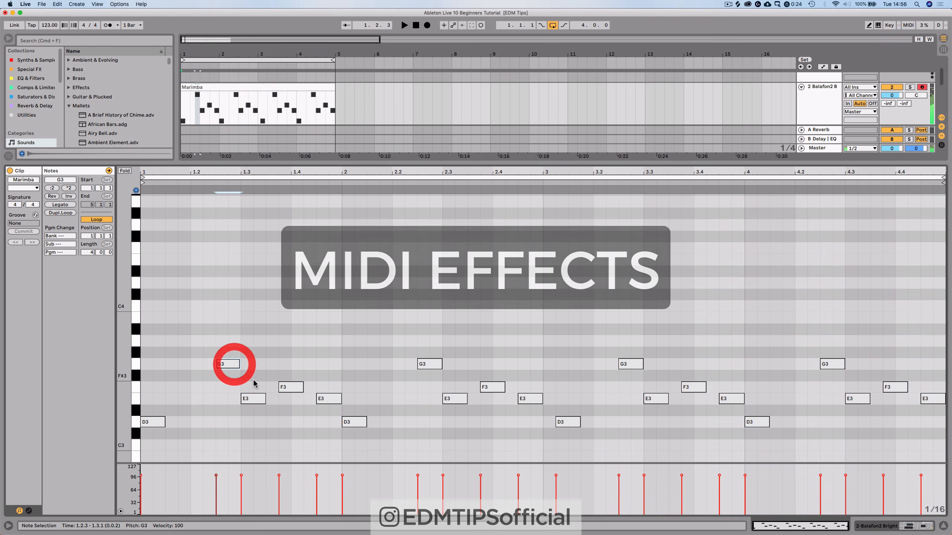
left_click(252, 399)
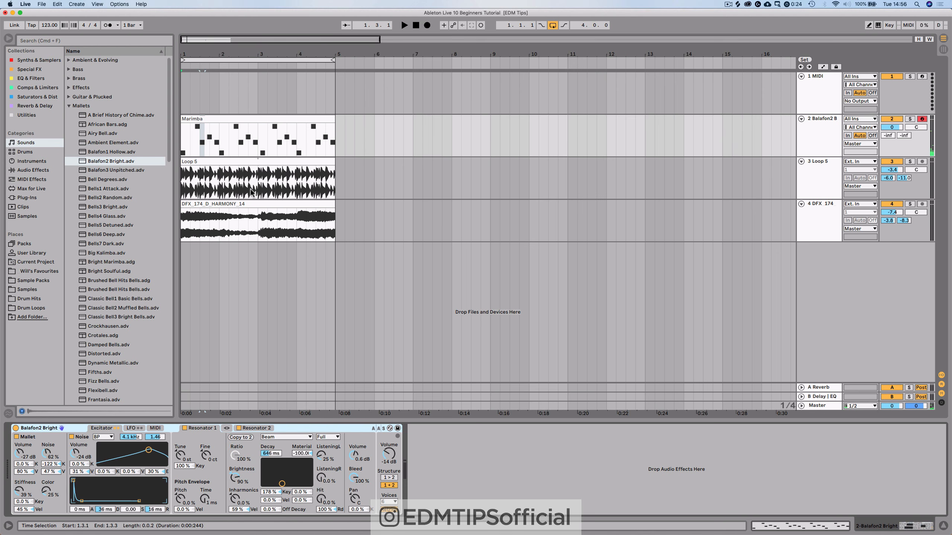
left_click(324, 135)
left_click(332, 136)
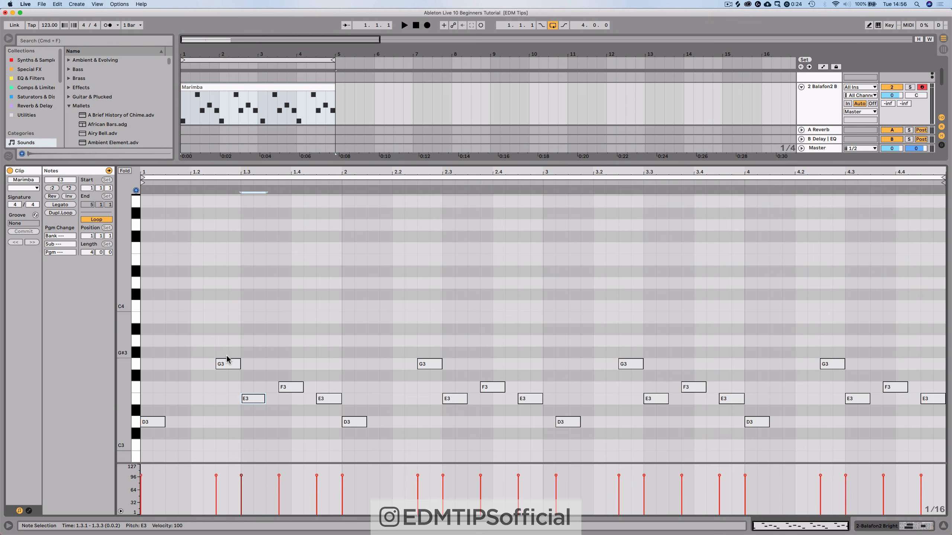
left_click(233, 364)
left_click(251, 398)
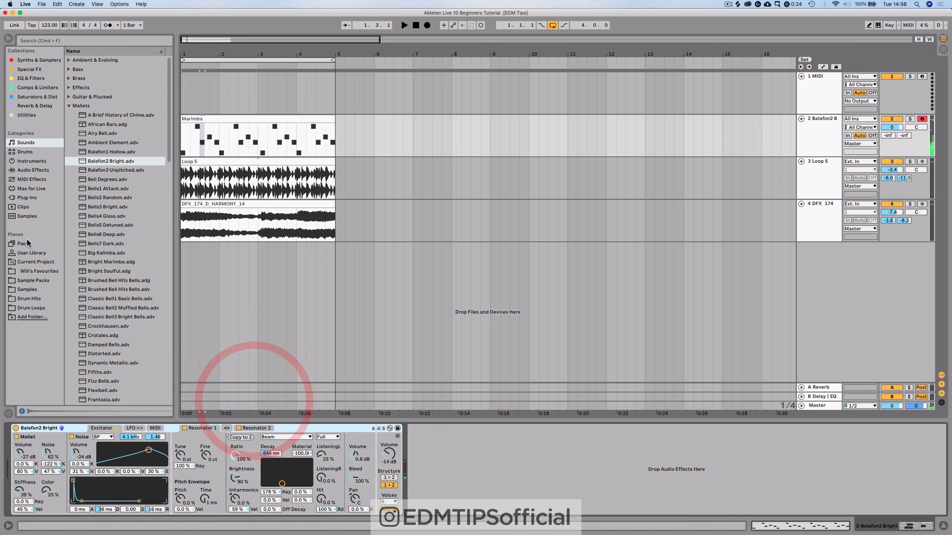
Collapse the Mallets category in the Sounds browser, and solo the Balafon2 Bright track for playback.
left_click(21, 143)
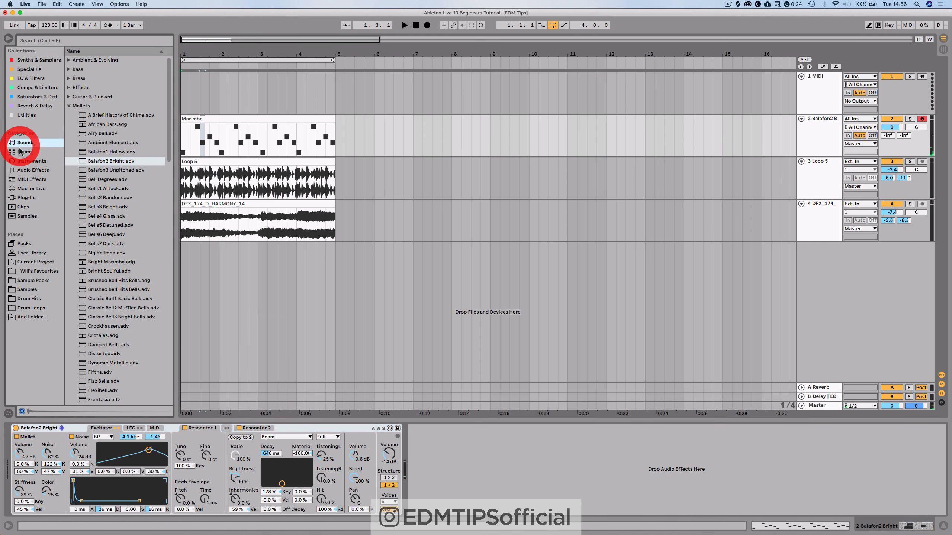
left_click(69, 106)
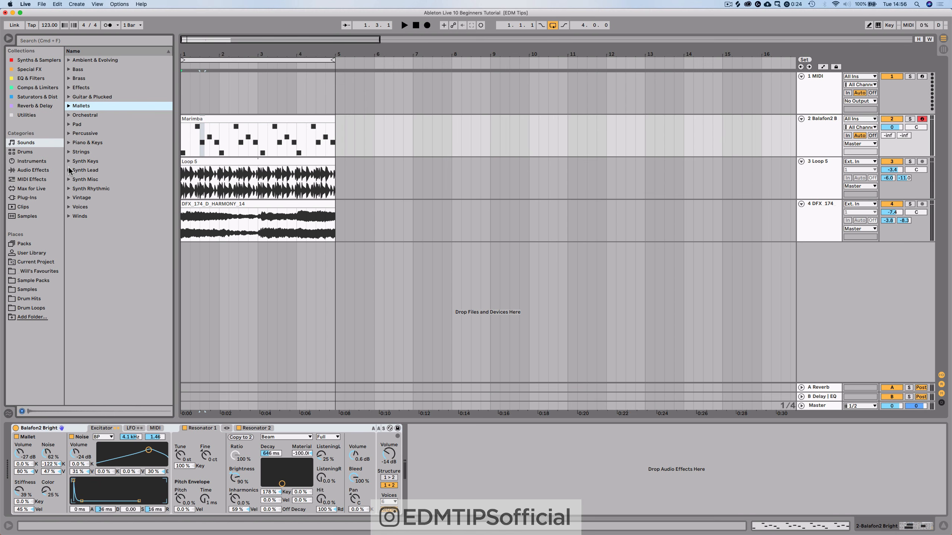
left_click(913, 119)
key("space")
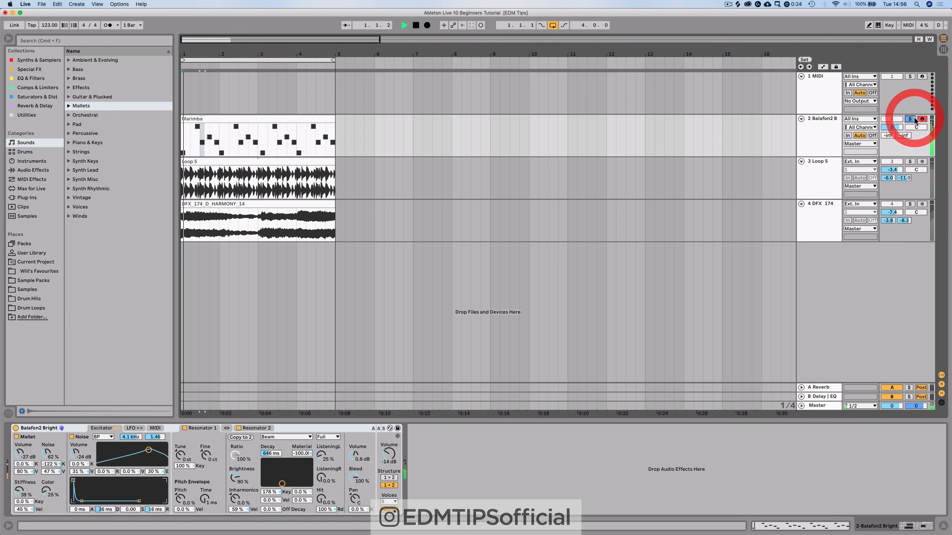
Stop playback and unsolo the Balafon2 Bright track.
key("space")
left_click(810, 134)
left_click(809, 133)
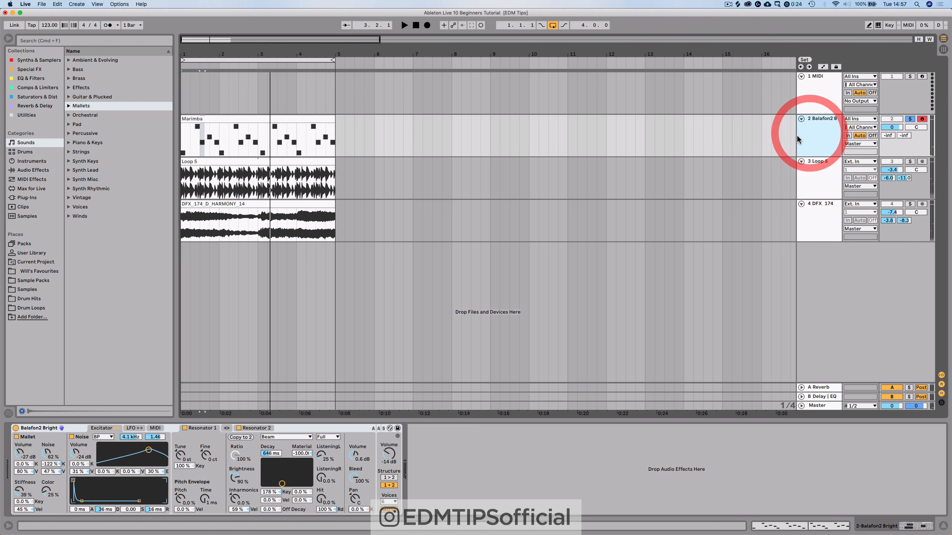
left_click(909, 120)
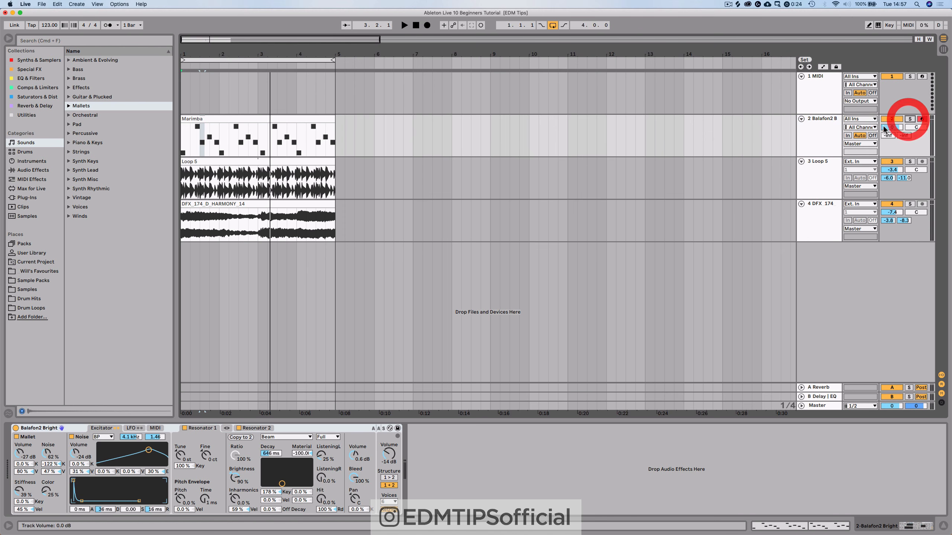
Play all tracks together and check the Master level in the Session view mixer, returning to the Arrangement view.
key("space")
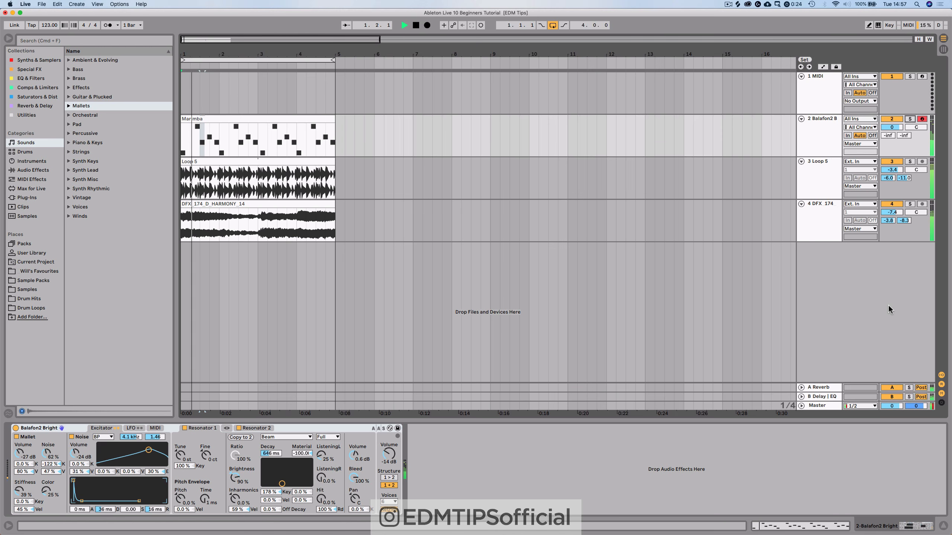
key("Tab")
left_click(903, 287)
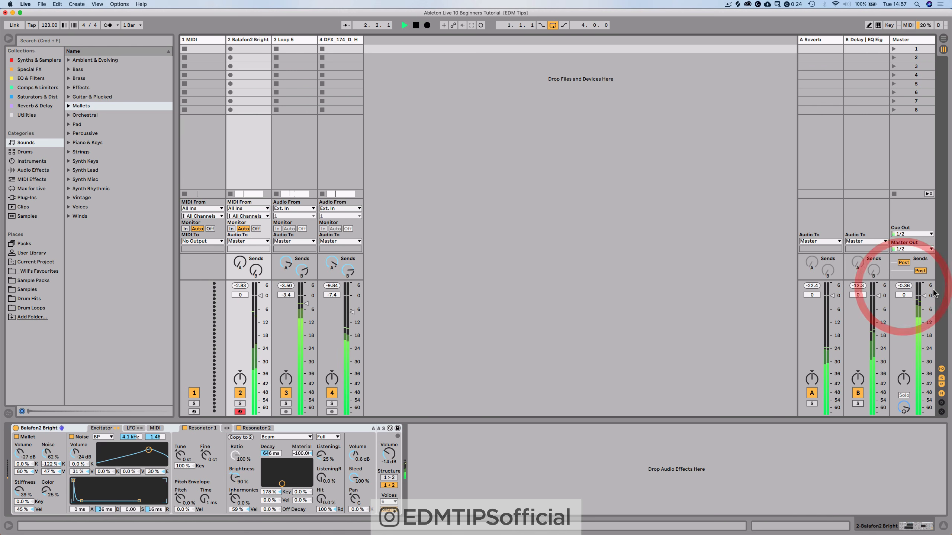
key("Tab")
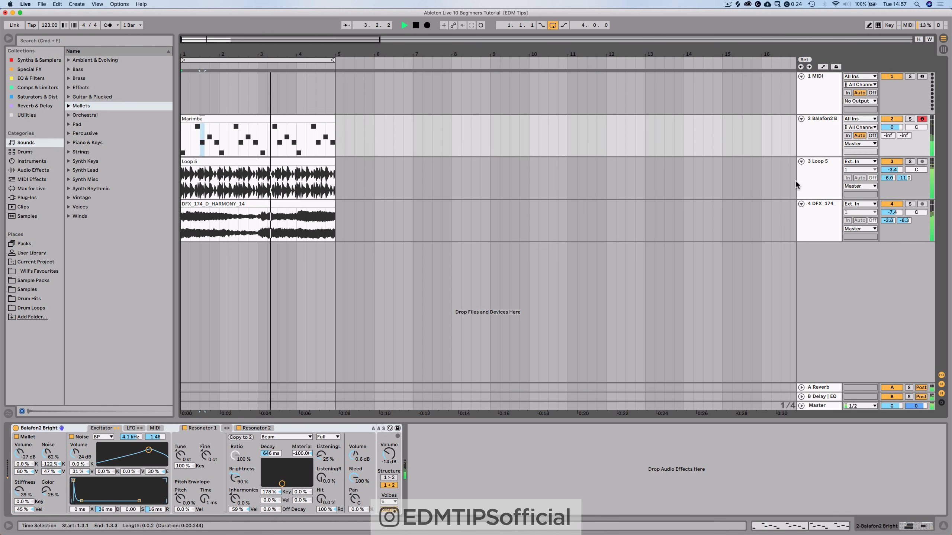
Lower the volumes of tracks 2, 3 and 4 together to -2.2, -5.6 and -9.6 dB, and recheck the Master level during playback.
left_click(825, 129)
left_click(816, 184)
left_click(816, 215)
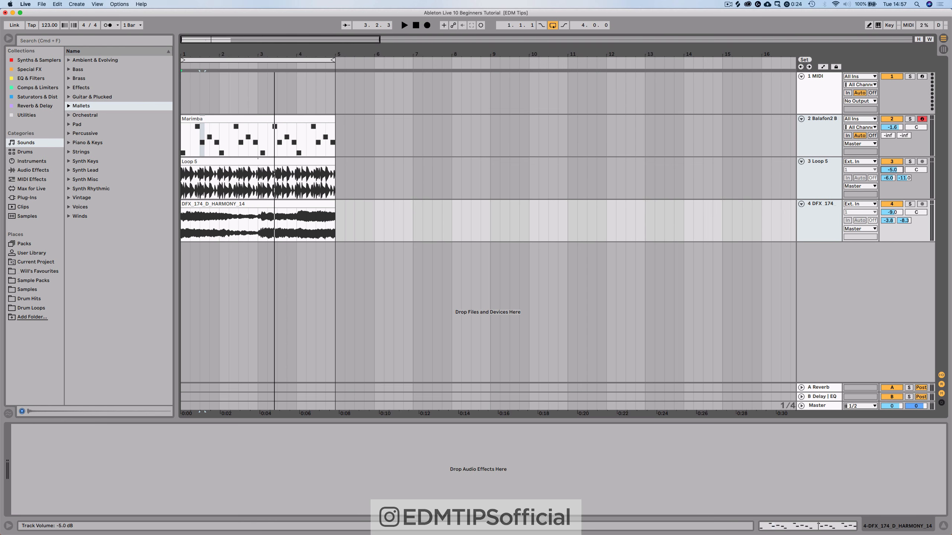
key("space")
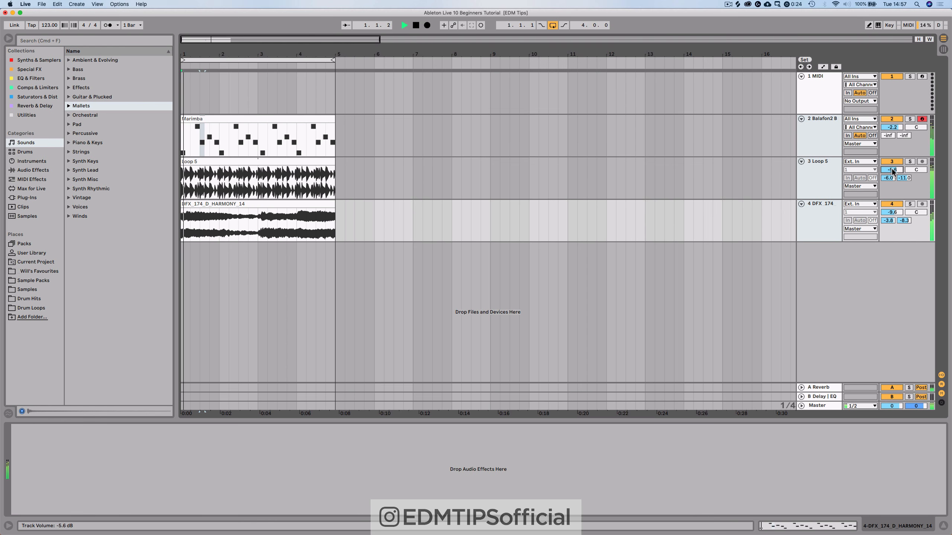
key("Tab")
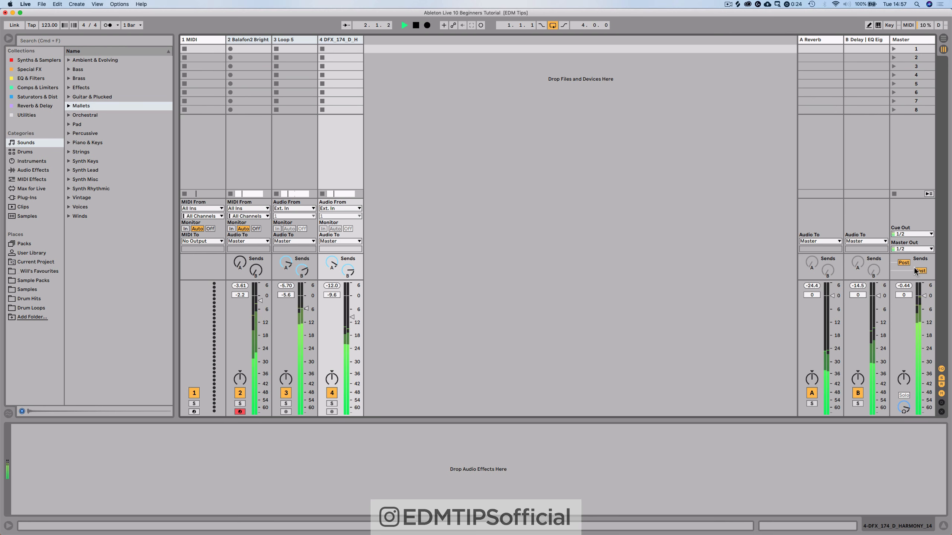
key("Tab")
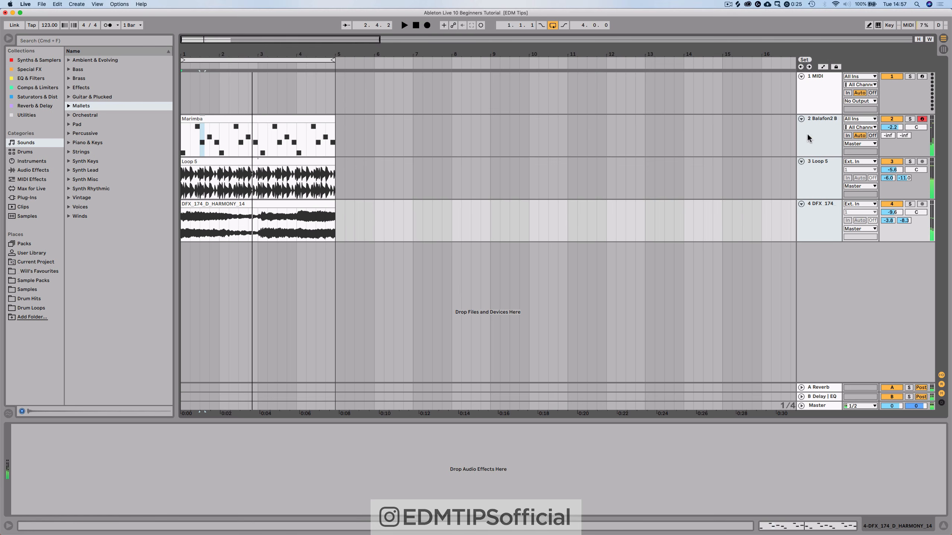
Stop playback, reselect only the Balafon2 Bright track, and select its whole Marimba clip.
left_click(807, 132)
left_click(820, 104)
left_click(815, 131)
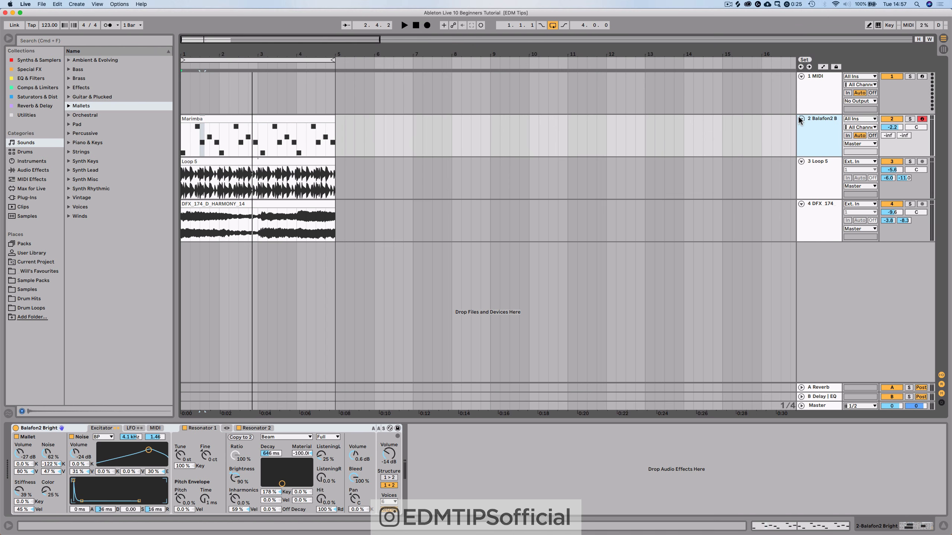
left_click(803, 131)
left_click(235, 126)
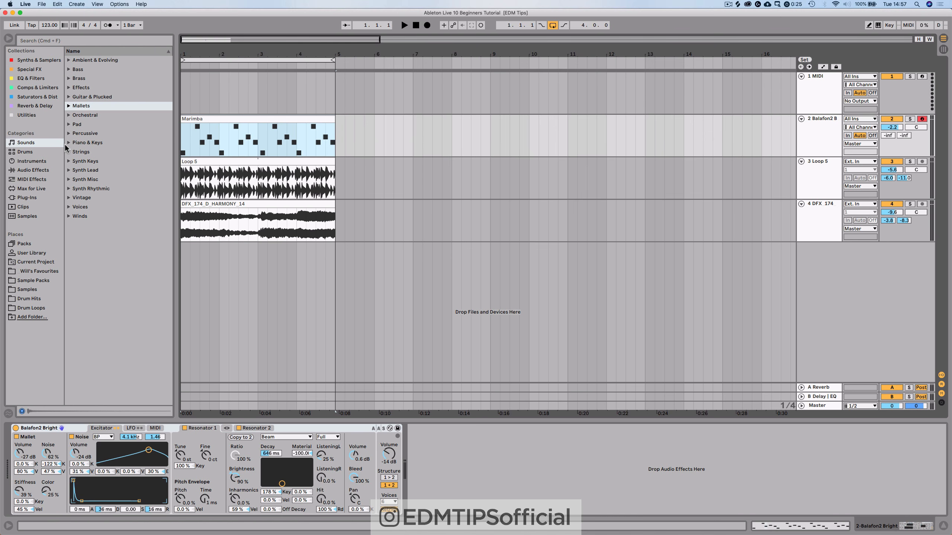
Add the Arpeggiator MIDI effect in front of the Balafon2 Bright instrument.
left_click(21, 180)
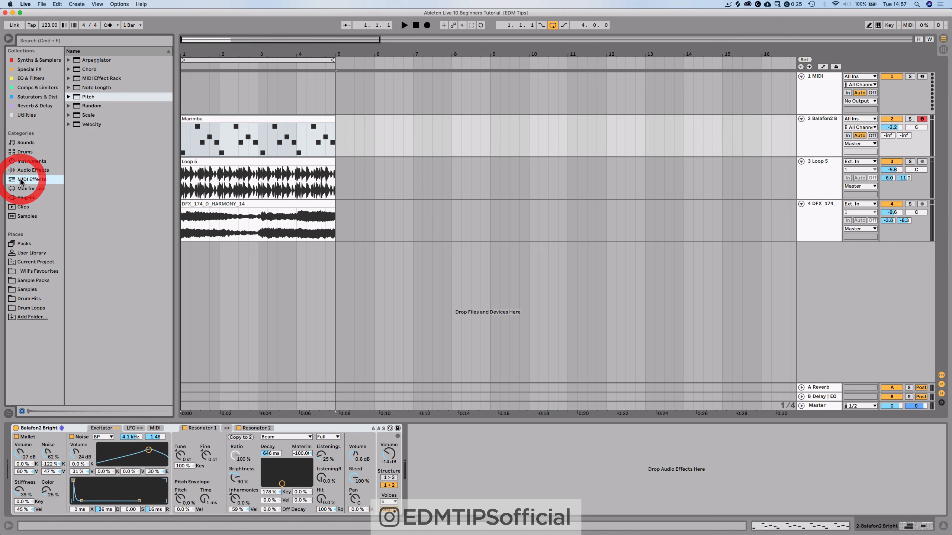
left_click(95, 58)
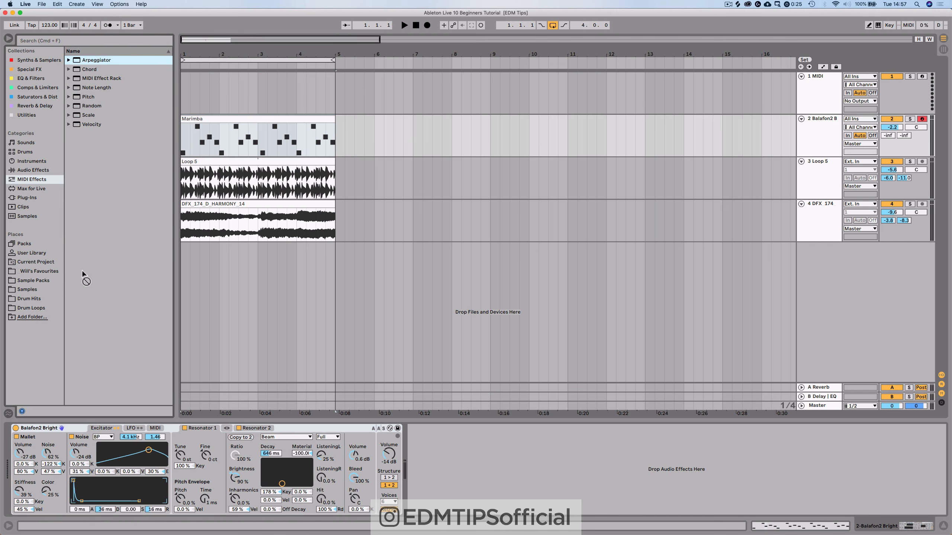
left_click_drag(31, 403, 22, 448)
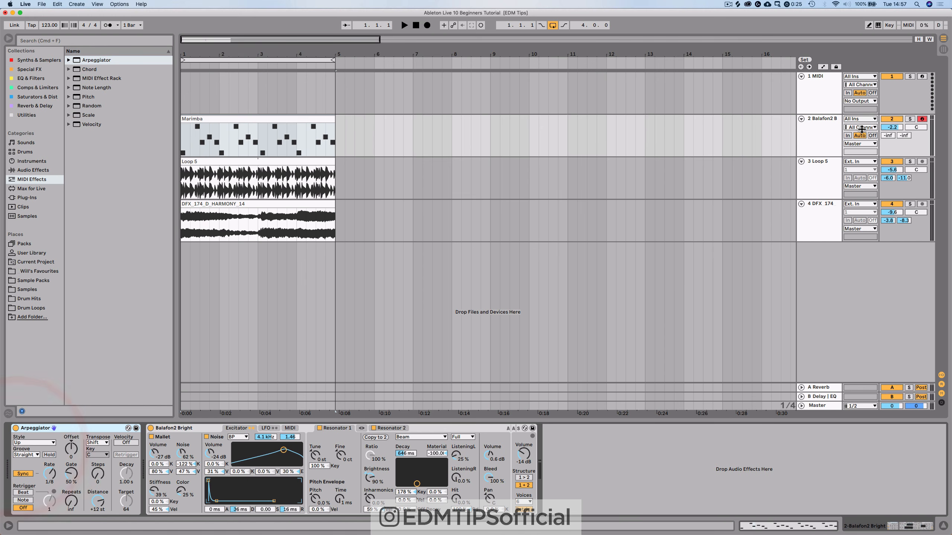
Solo the Balafon2 Bright track and audition the Arpeggiator, setting its Rate to 1/32 and its Steps to 4.
left_click(909, 119)
key("space")
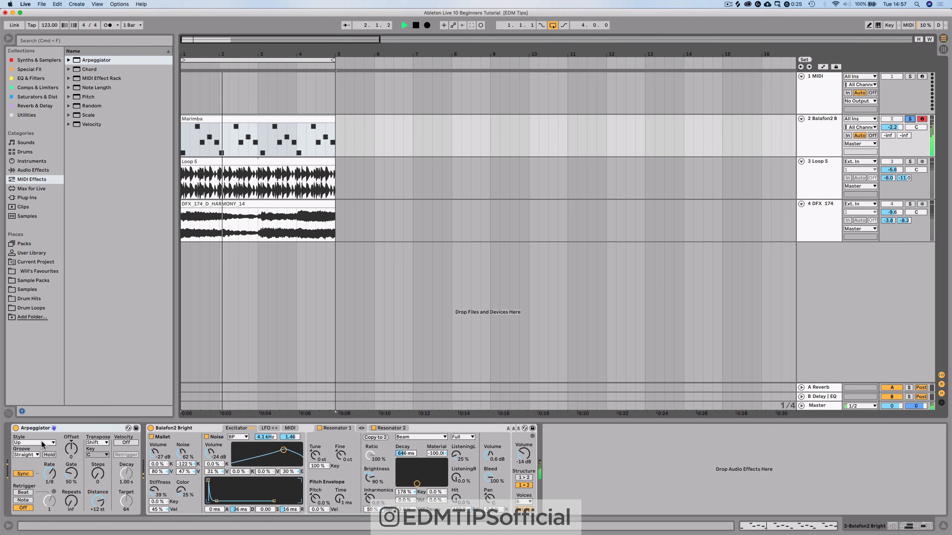
left_click_drag(49, 474, 49, 459)
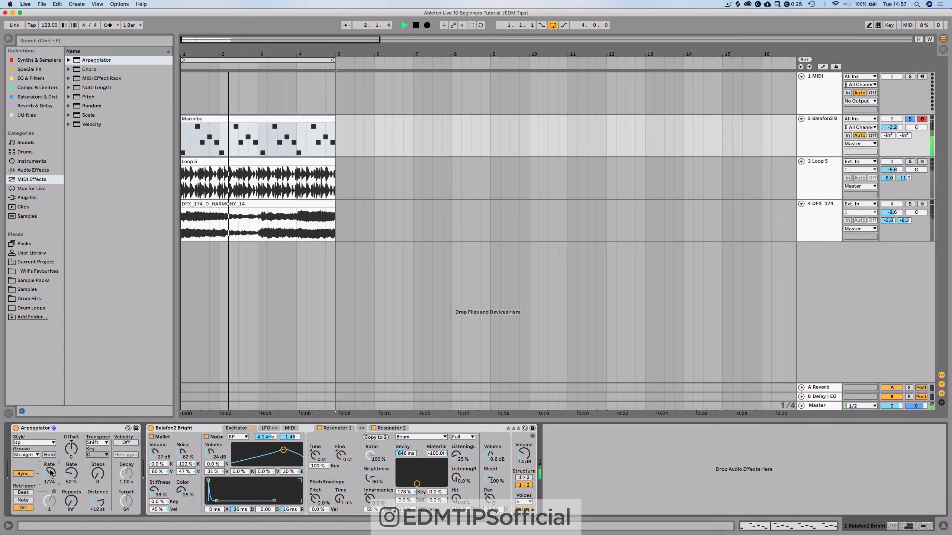
left_click_drag(50, 474, 49, 469)
key("space")
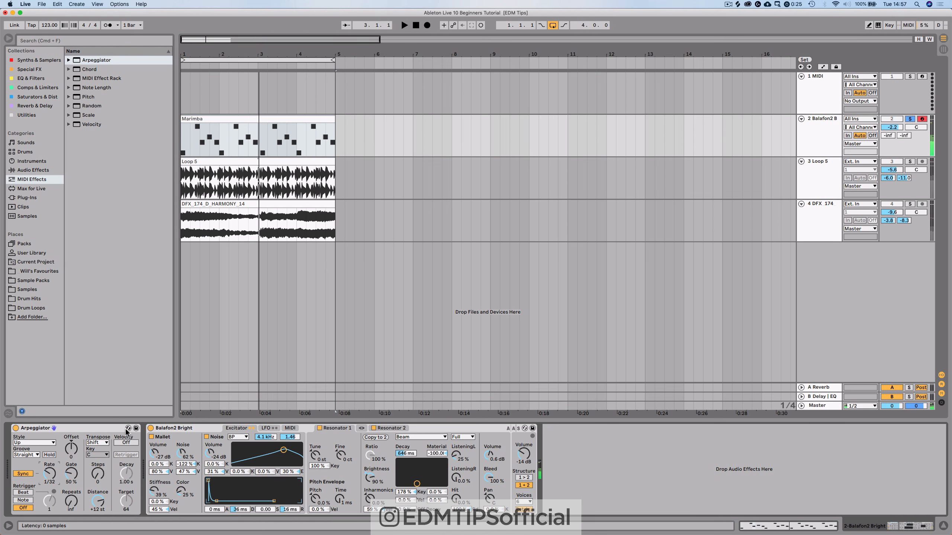
left_click(94, 442)
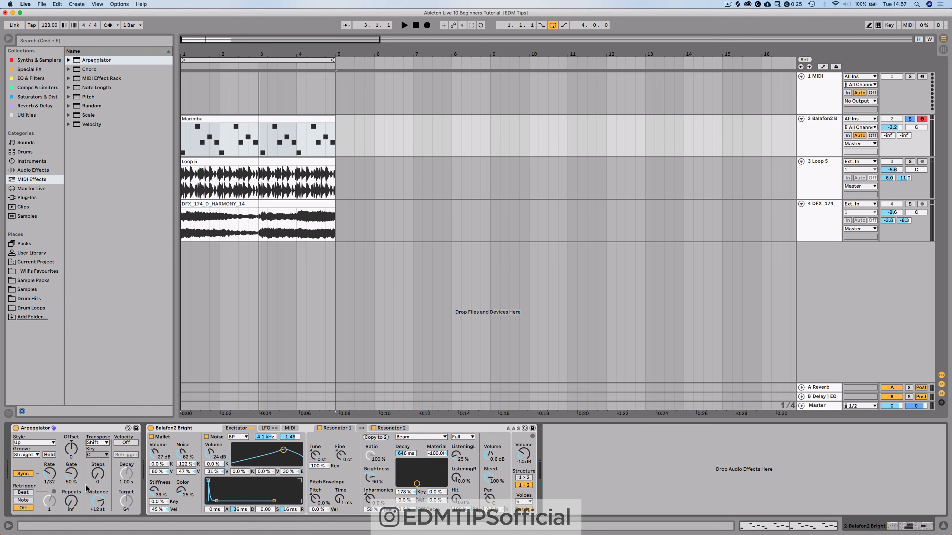
key("space")
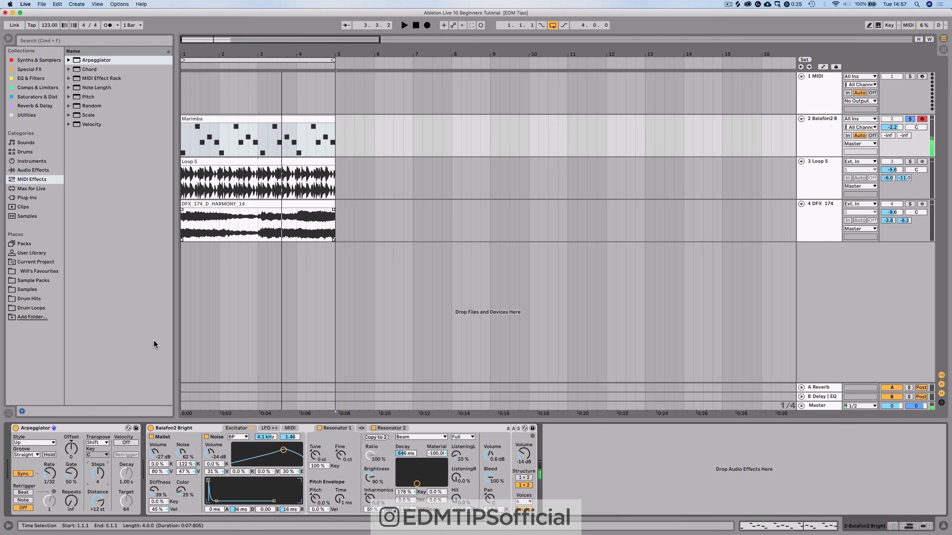
Replace the Arpeggiator with the Pitch MIDI effect on the Balafon2 Bright track.
left_click(71, 430)
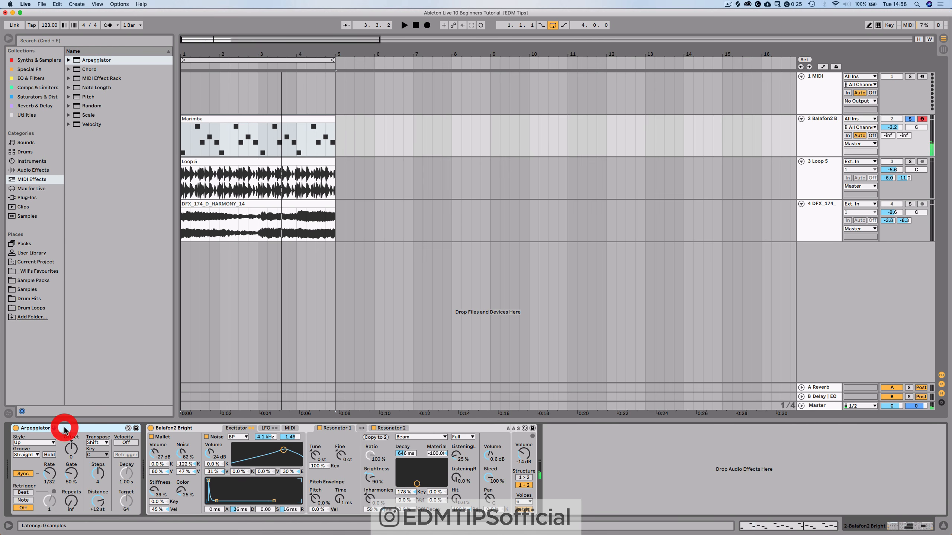
key("Delete")
left_click_drag(84, 98, 12, 446)
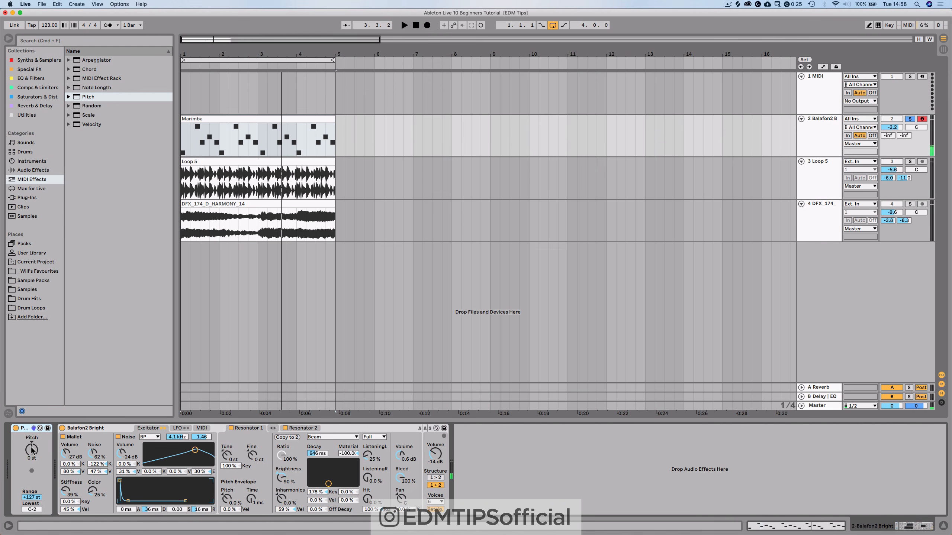
Audition the marimba part while raising the Pitch effect's transposition, and delete the Pitch device.
key("space")
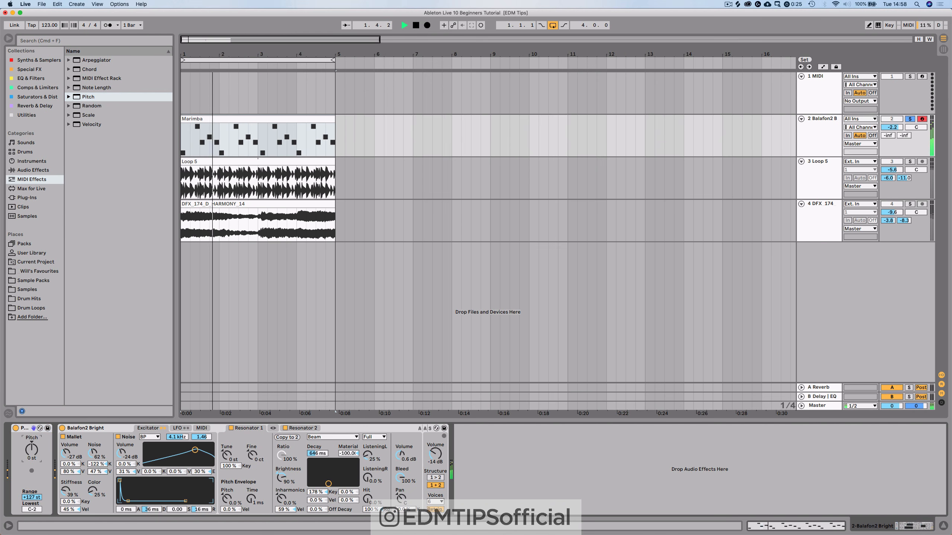
left_click_drag(31, 450, 32, 429)
left_click(24, 431)
key("Delete")
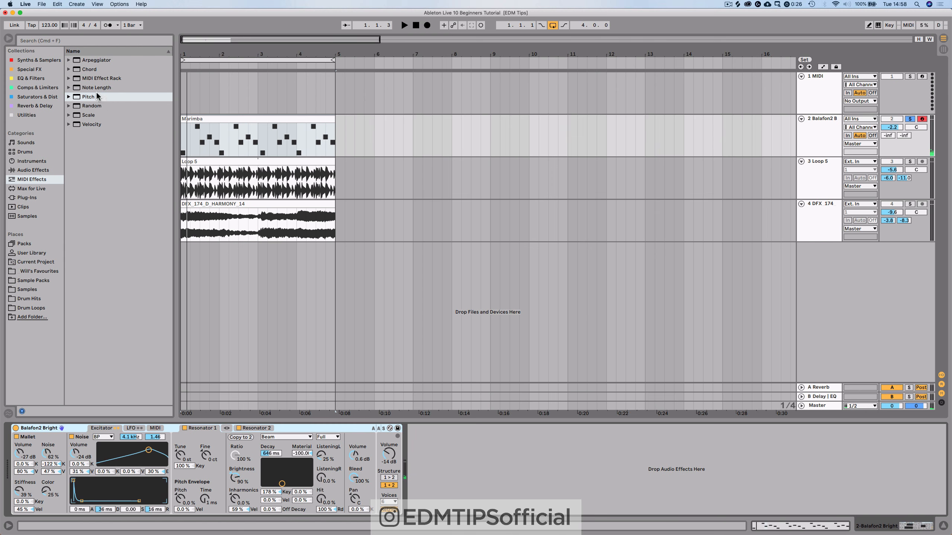
Open the Groove Pool and browse to the Swing and Groove folder in the Core Library.
left_click(285, 144)
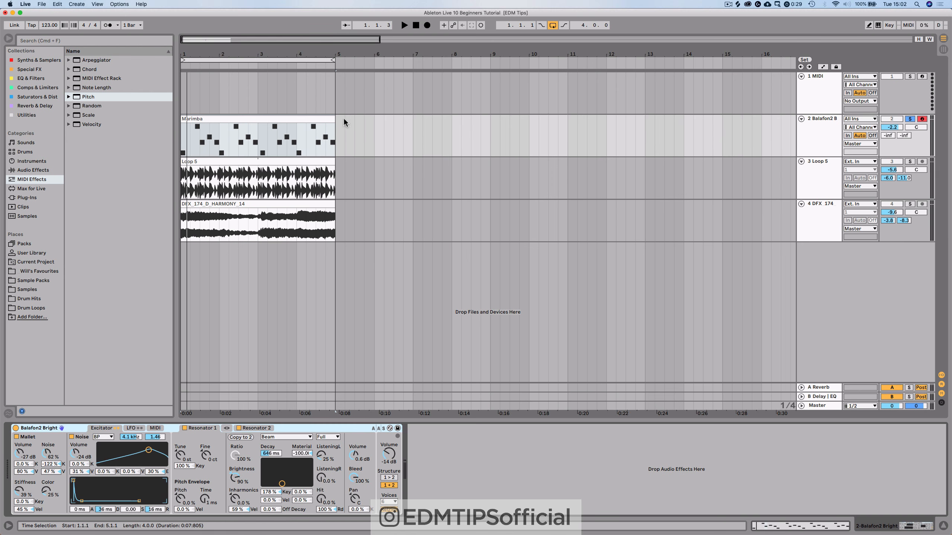
left_click_drag(323, 55, 323, 65)
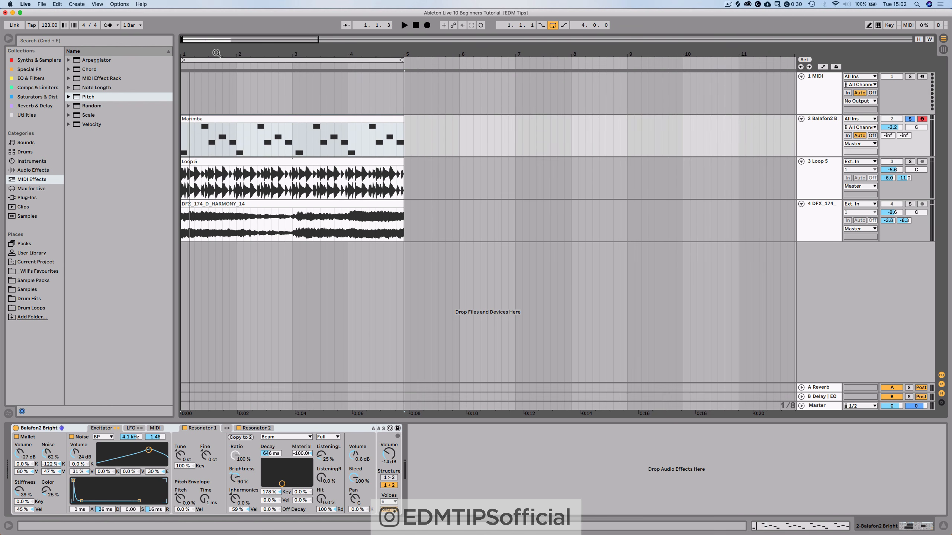
left_click(8, 414)
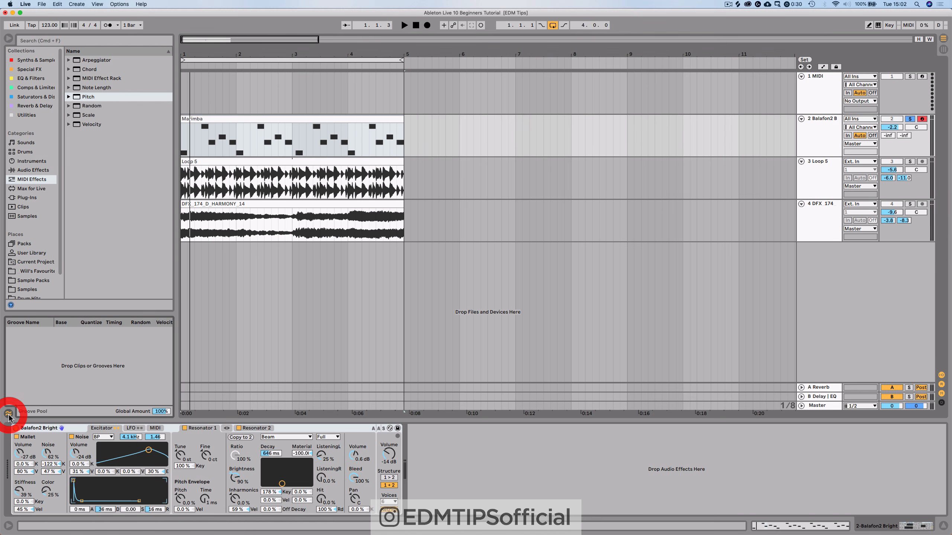
right_click(86, 340)
left_click(105, 346)
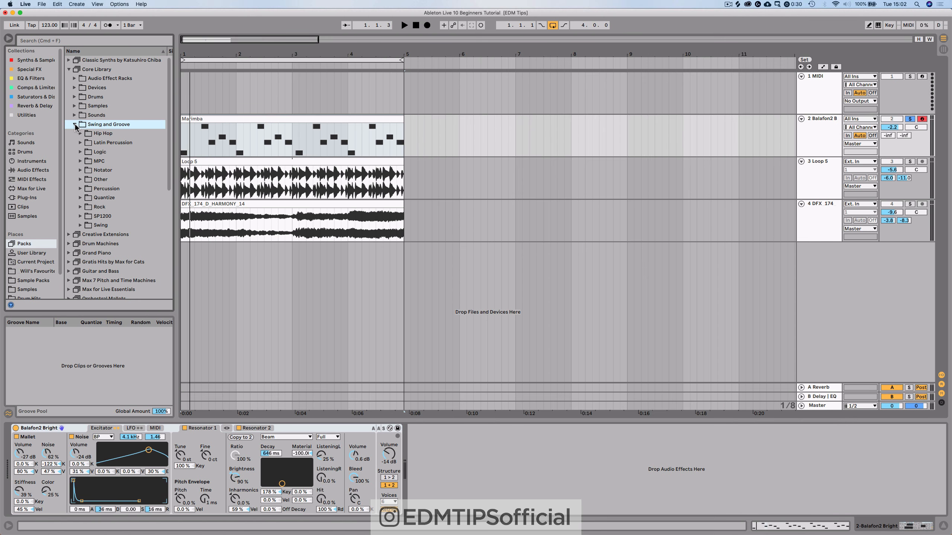
Load the MPC 16 Swing-64.agr groove from the MPC folder into the Groove Pool.
double_click(99, 162)
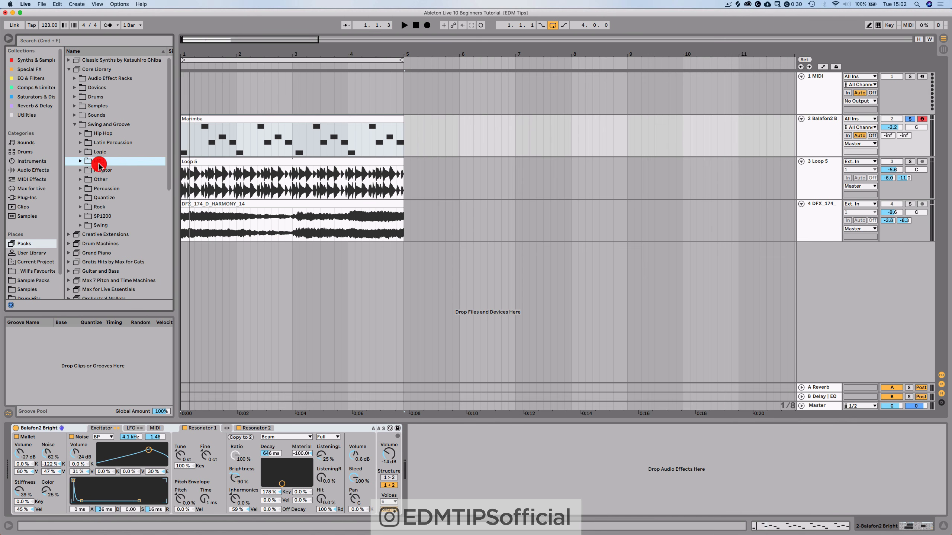
scroll(123, 162, "down", 15)
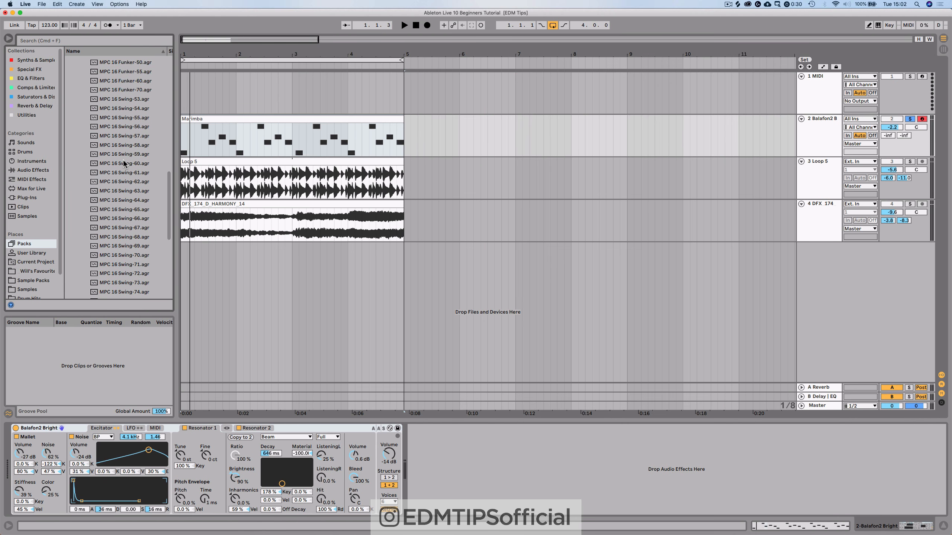
scroll(121, 204, "up", 1)
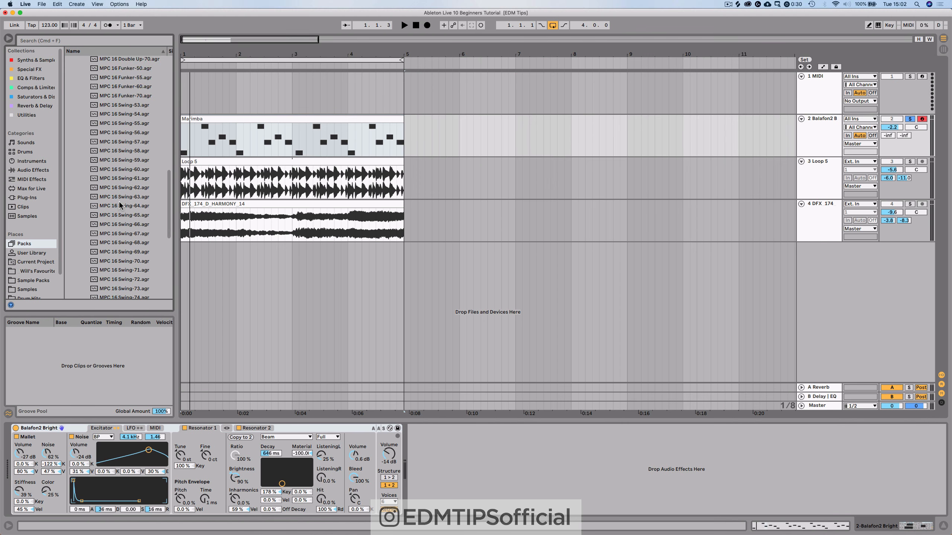
left_click(127, 209)
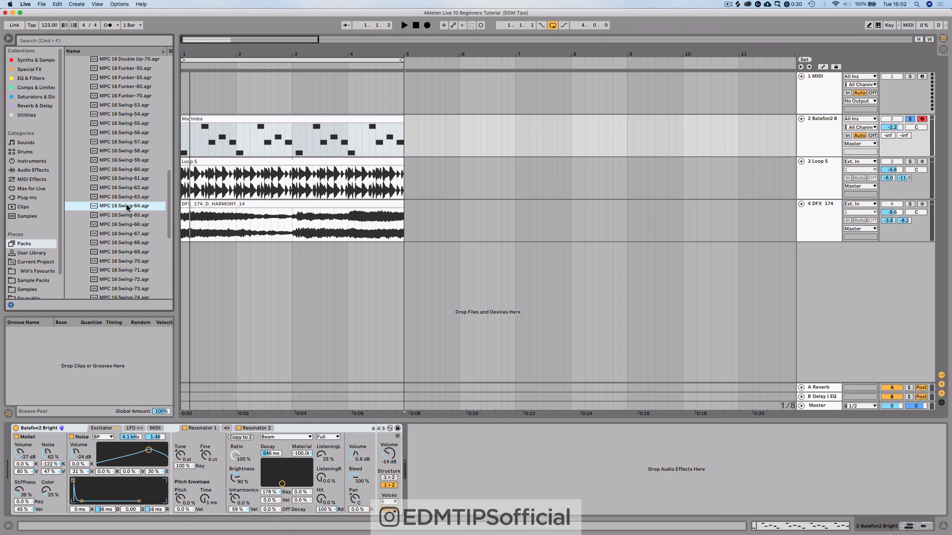
left_click_drag(106, 315, 92, 352)
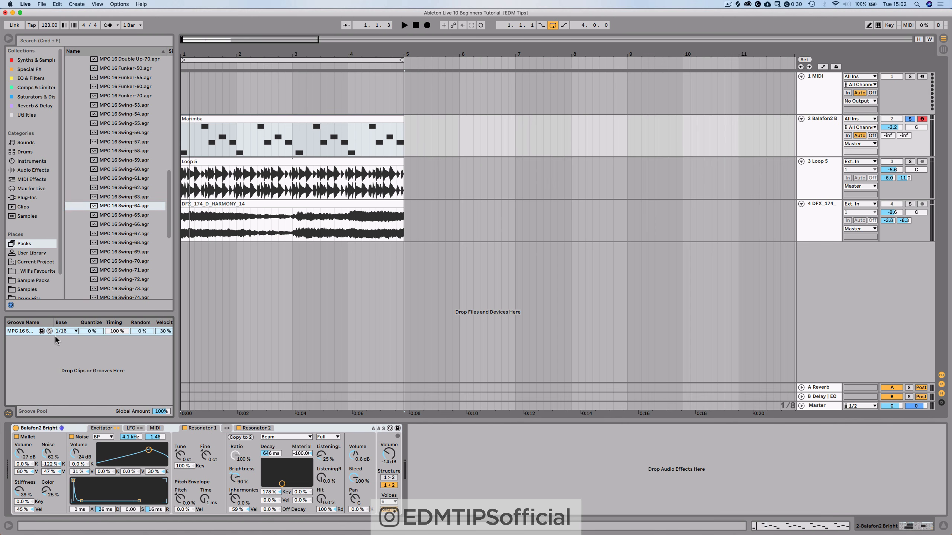
left_click(31, 362)
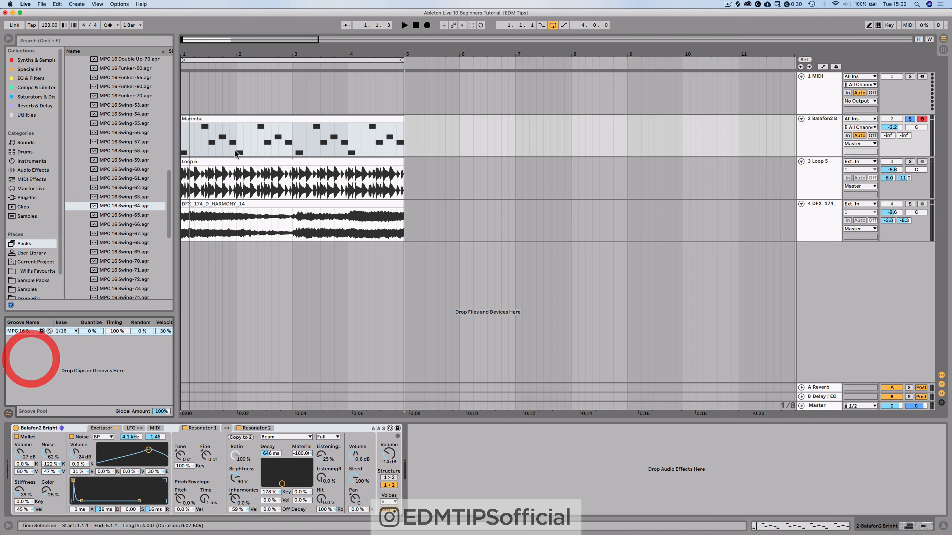
Create a four-bar MIDI clip named Hi Hat at bar 1 on the empty MIDI track and load Simpler onto that track.
left_click(183, 87)
left_click_drag(184, 54, 185, 81)
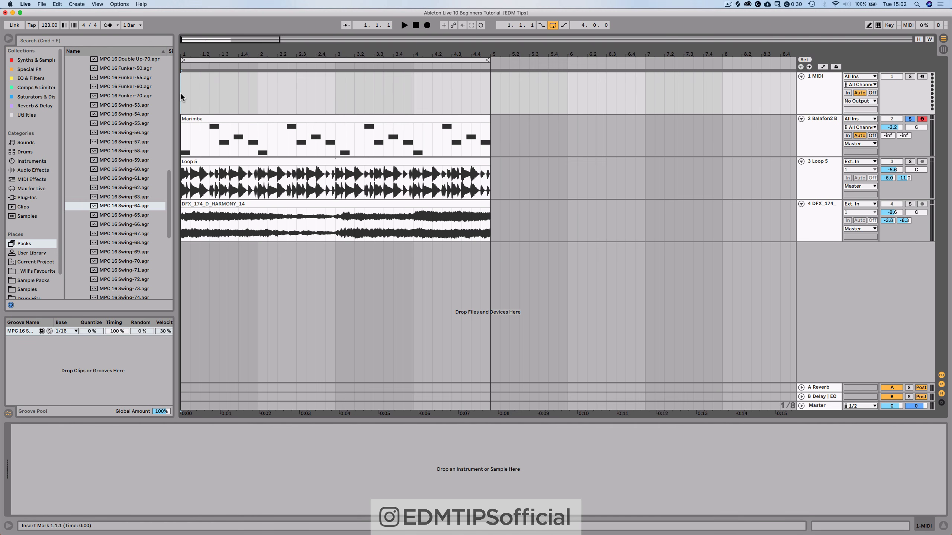
left_click_drag(181, 94, 435, 93)
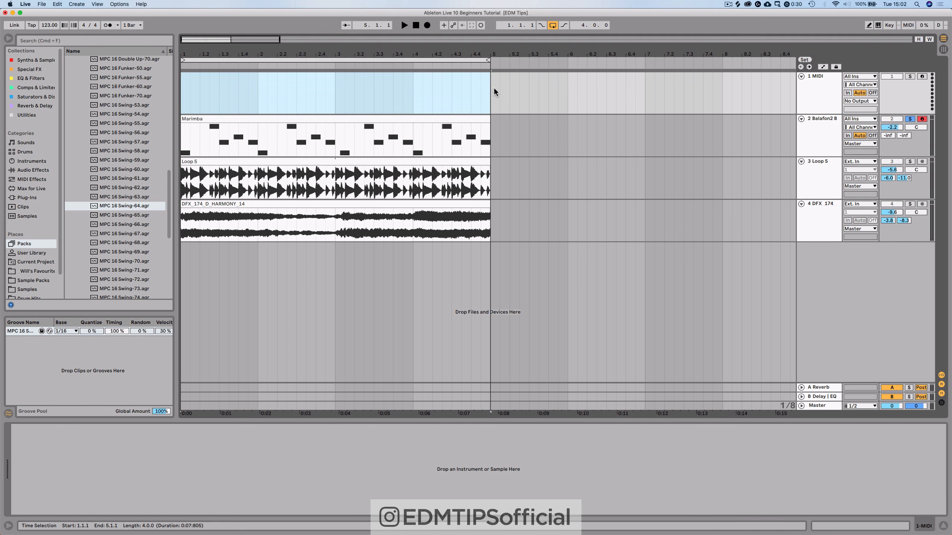
left_click_drag(494, 89, 494, 90)
key("super+shift+m")
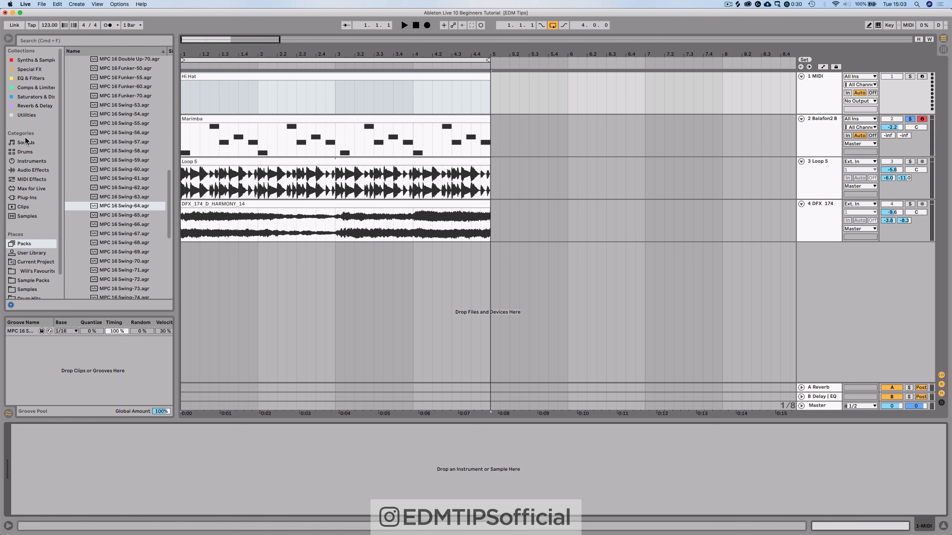
left_click(23, 63)
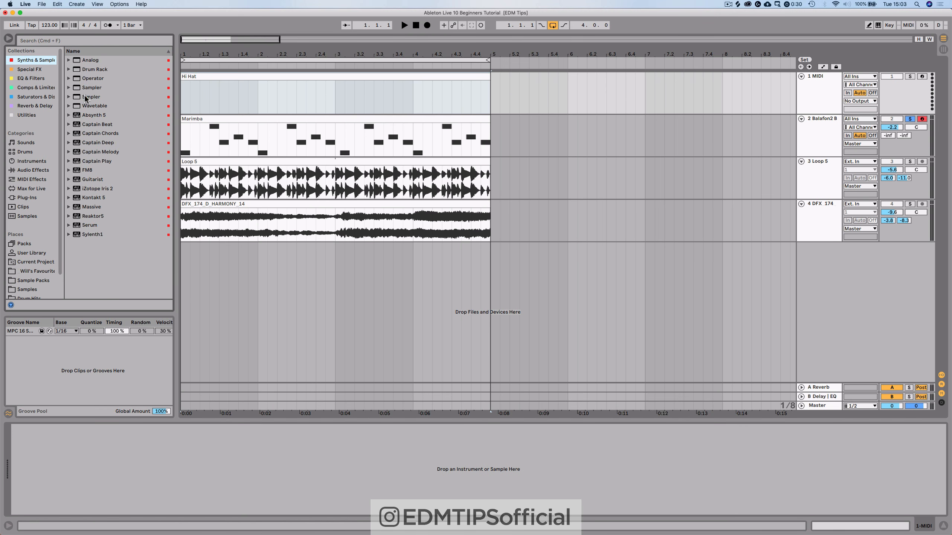
left_click_drag(91, 96, 194, 76)
Browse the Drum Hits folder and expand its Hi Hats (Closed) samples.
scroll(34, 205, "down", 2)
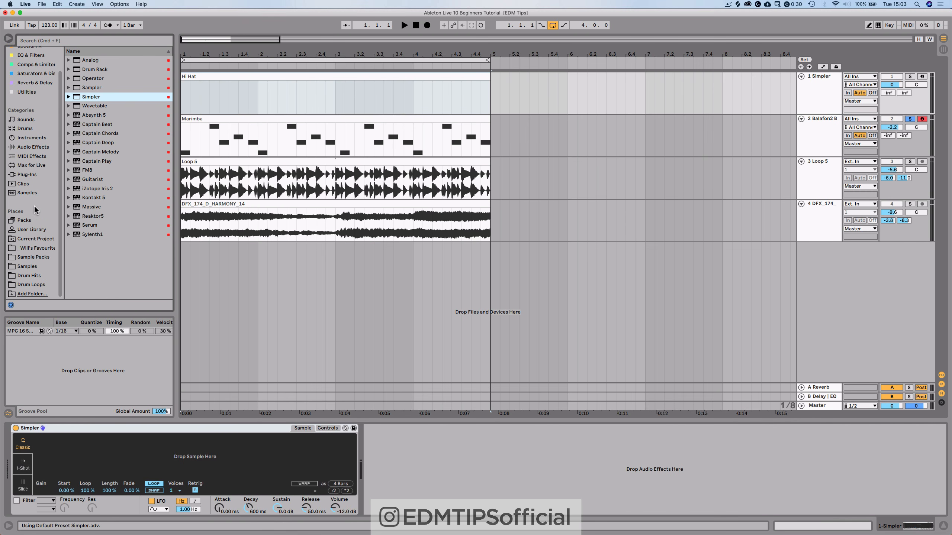
left_click(29, 276)
left_click(89, 143)
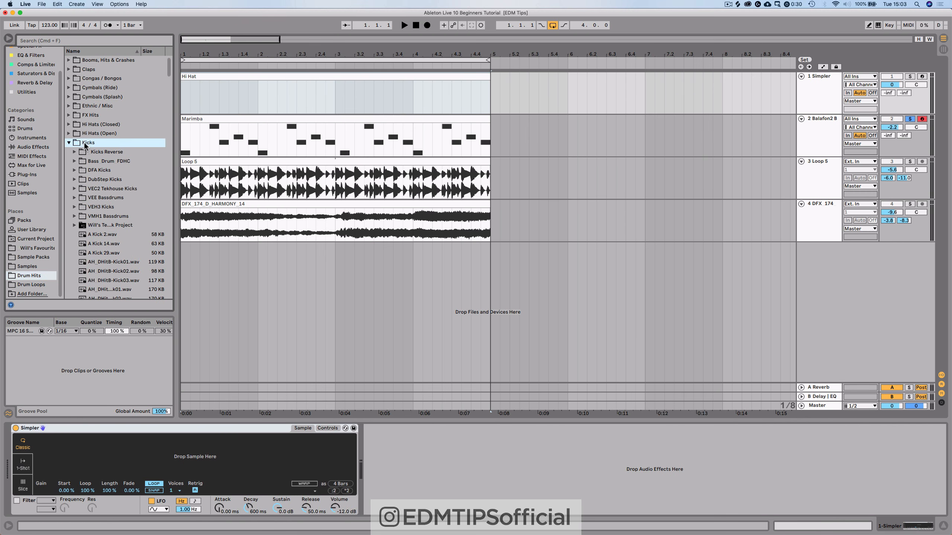
double_click(91, 134)
left_click(101, 197)
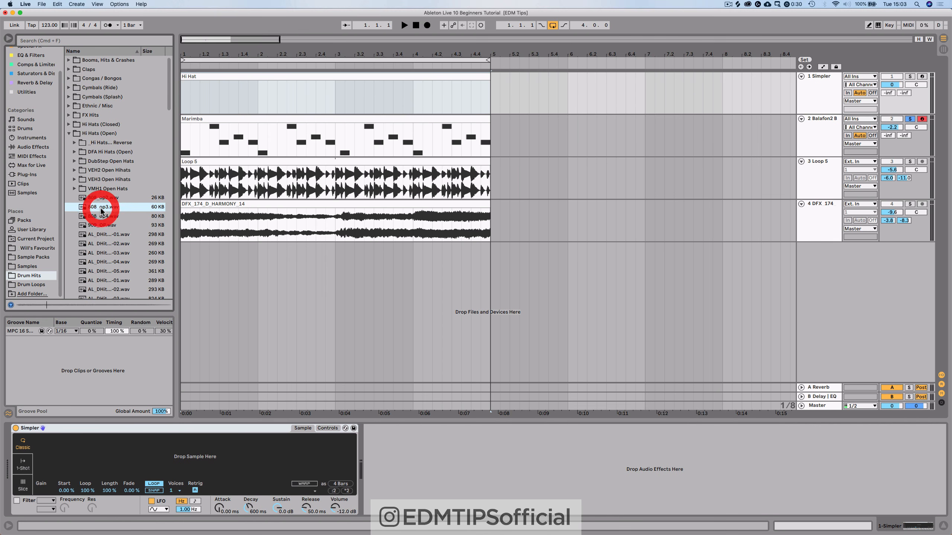
left_click(100, 187)
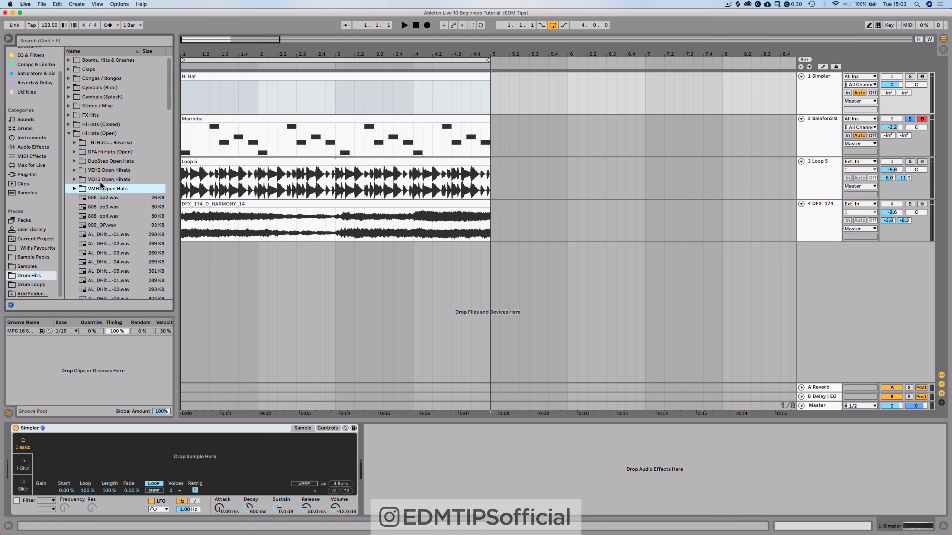
double_click(90, 133)
double_click(94, 124)
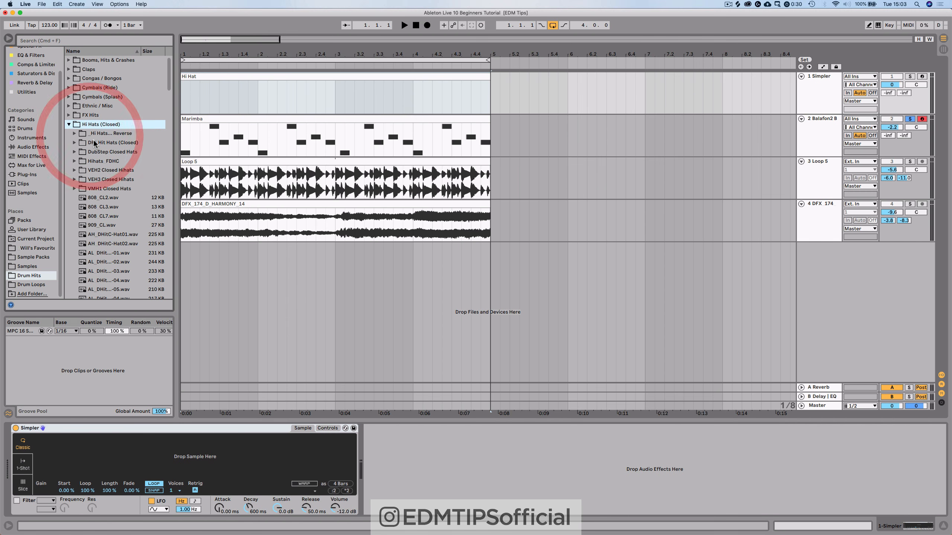
Audition several closed hi-hat samples, including the 808 ones, to choose a sound.
left_click(94, 269)
key("Up")
key("Up")
key("Up")
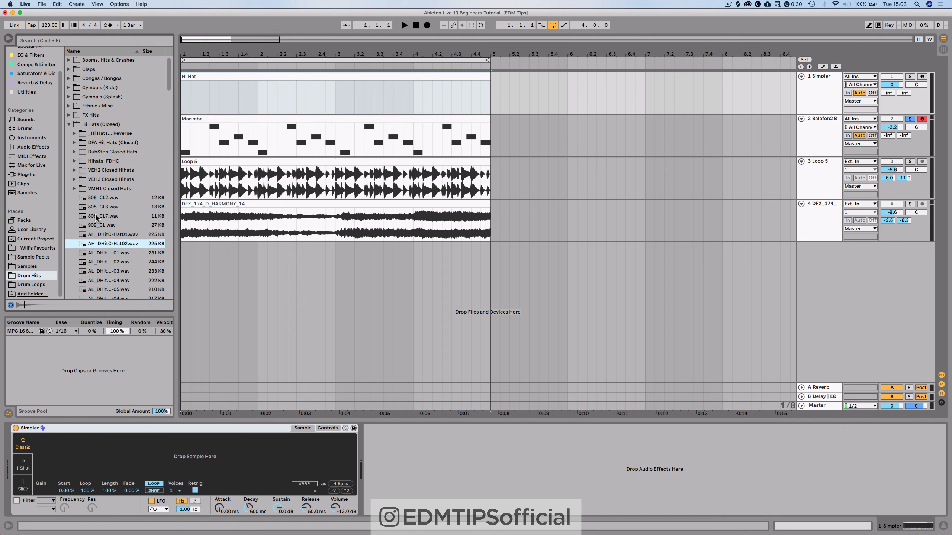
left_click(96, 215)
key("Up")
key("Up")
key("Down")
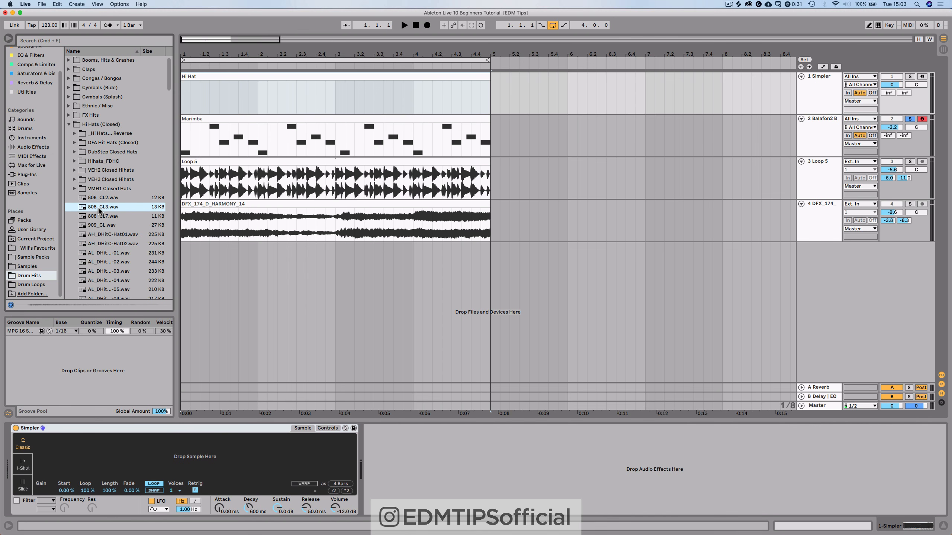
Load 808_CL3.wav into Simpler and move the sample start to where the hi-hat sound begins.
left_click_drag(98, 209, 132, 368)
left_click_drag(157, 461, 150, 459)
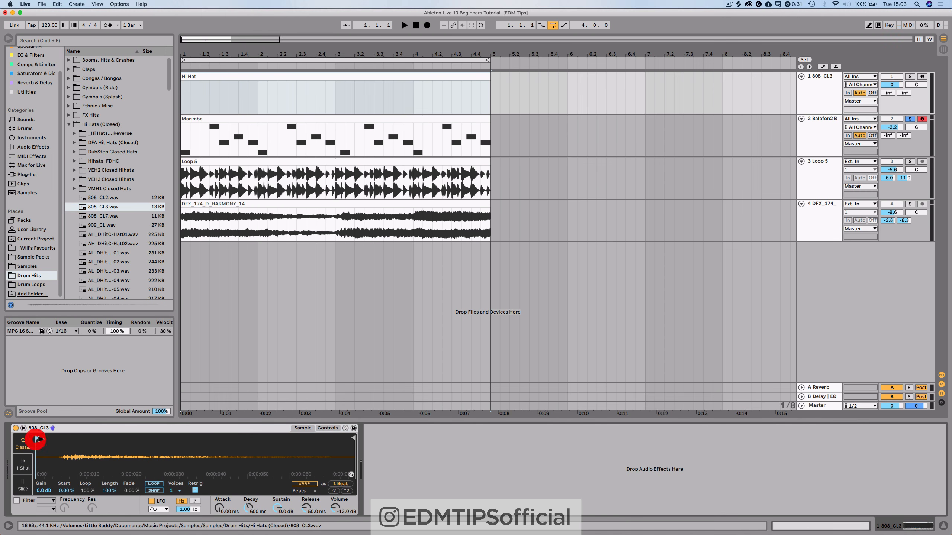
left_click_drag(37, 440, 37, 440)
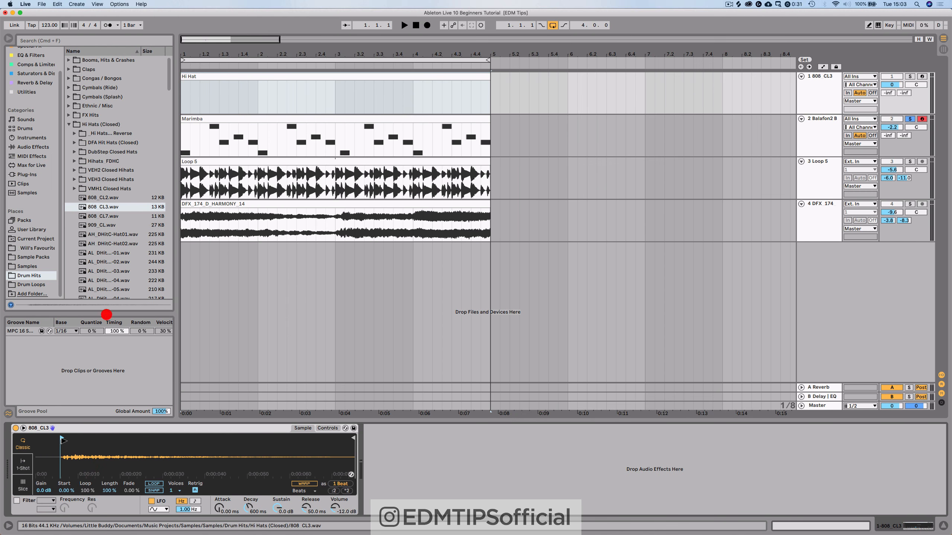
Unsolo the Balafon2 Bright track and preview the C3 key in the Hi Hat clip's note editor.
double_click(209, 76)
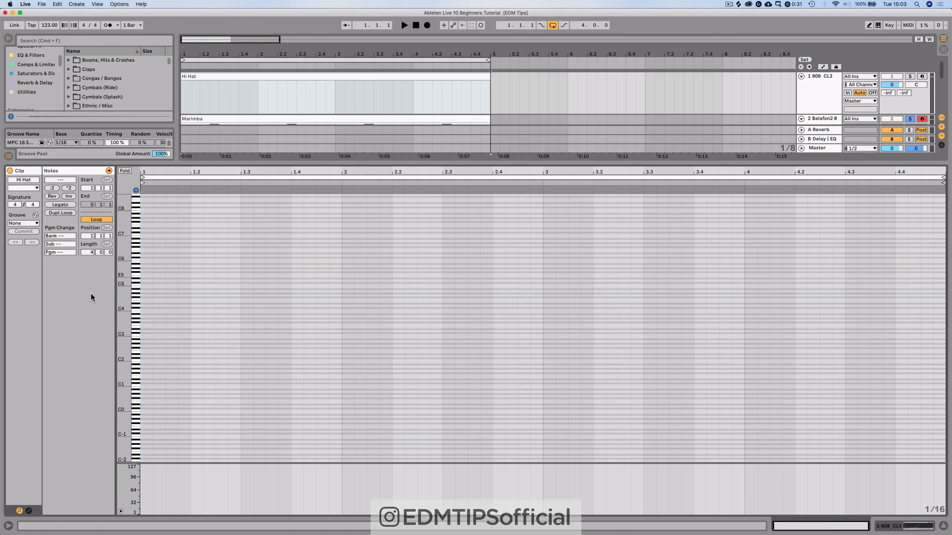
left_click_drag(123, 285, 124, 286)
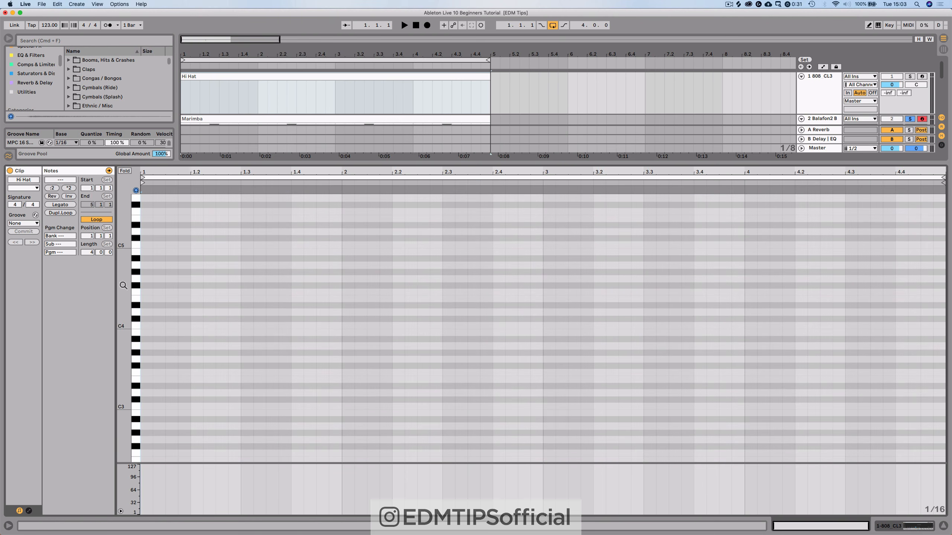
left_click_drag(126, 392, 126, 325)
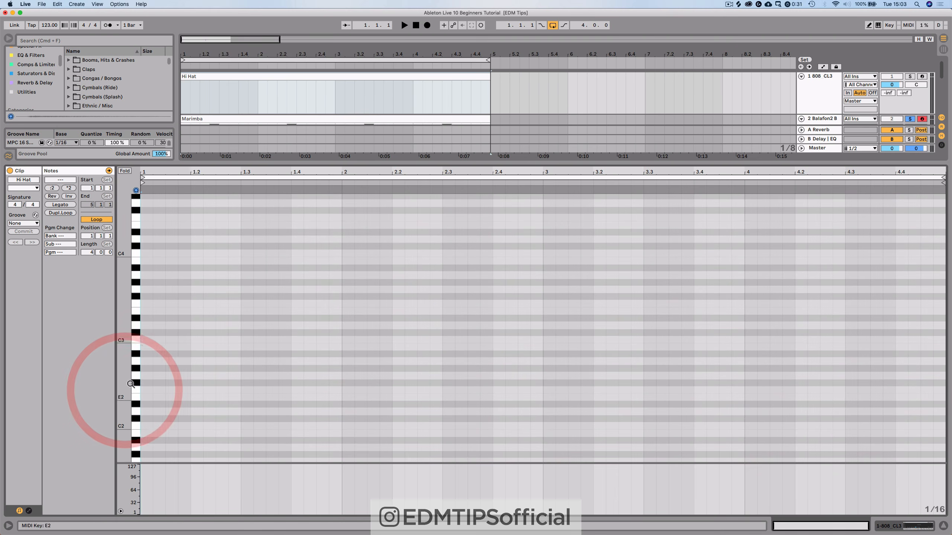
left_click(132, 341)
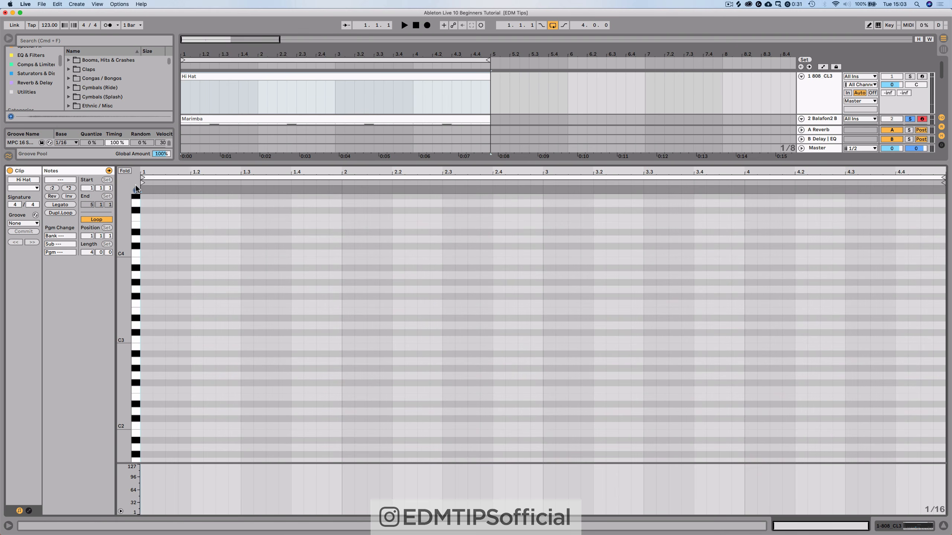
left_click(135, 190)
left_click(911, 119)
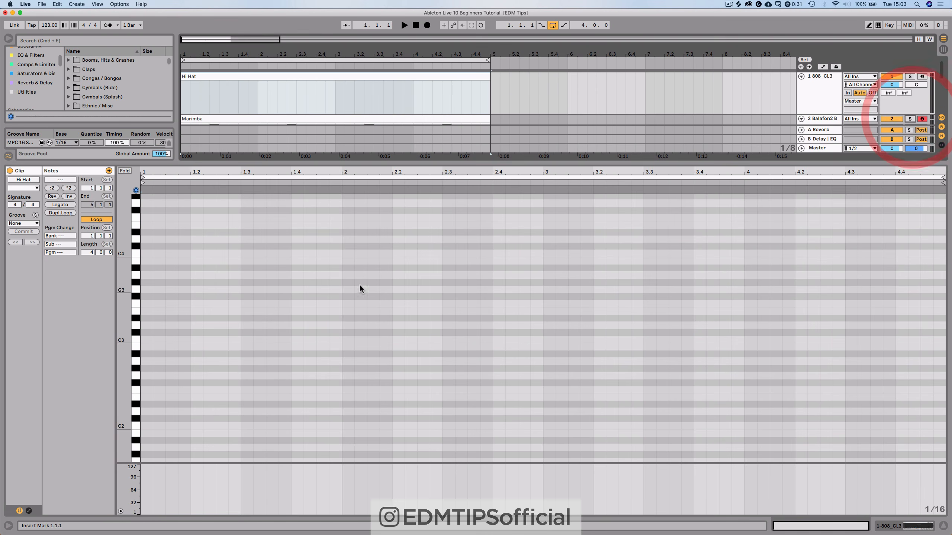
left_click(135, 341)
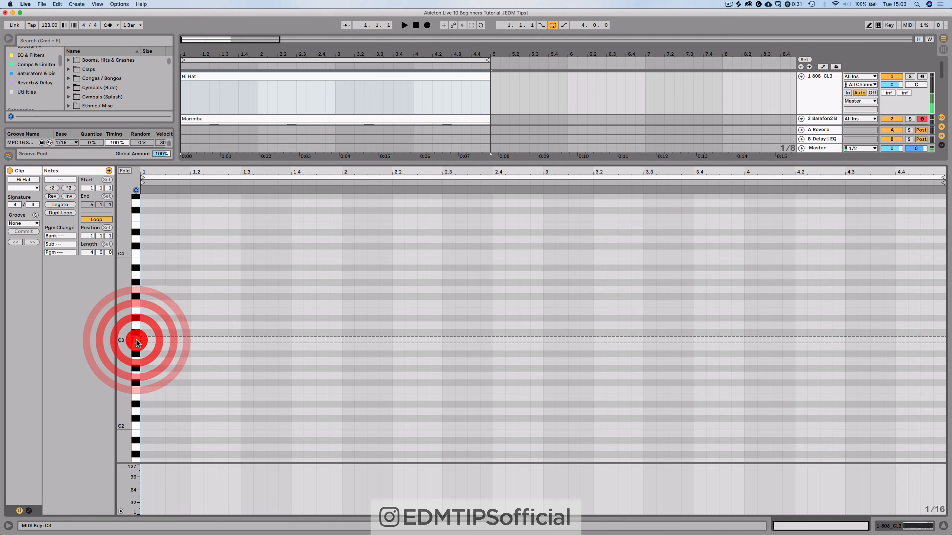
Add a 1/16 note on C3 at the clip's start and duplicate it to fill the first beat.
double_click(143, 341)
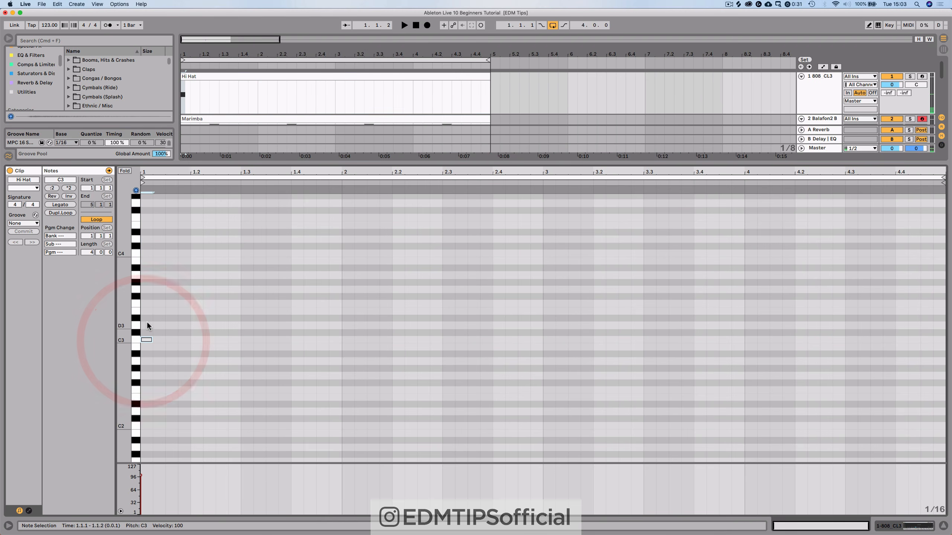
key("super+d")
key("super+d")
key("super+d")
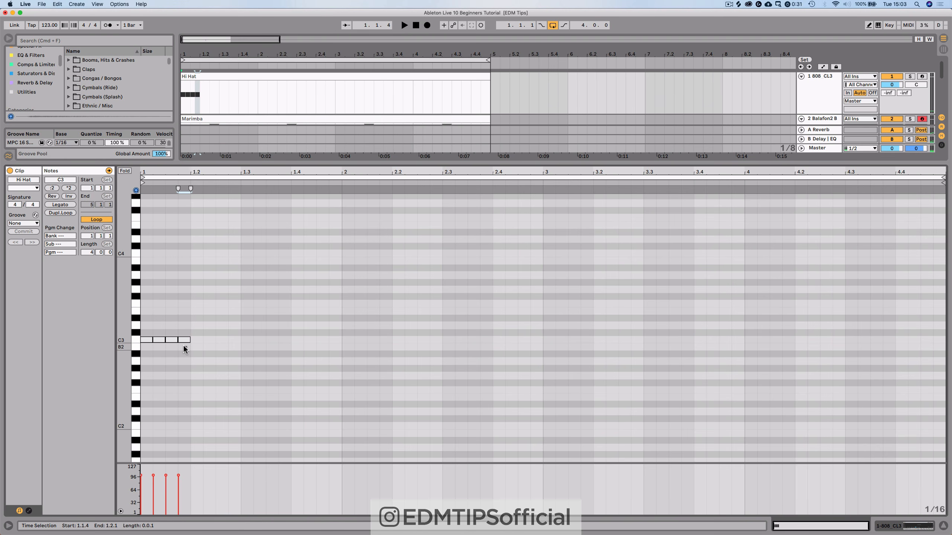
Duplicate the four C3 hi-hat notes repeatedly until they fill the whole four-bar clip.
left_click_drag(187, 350, 147, 329)
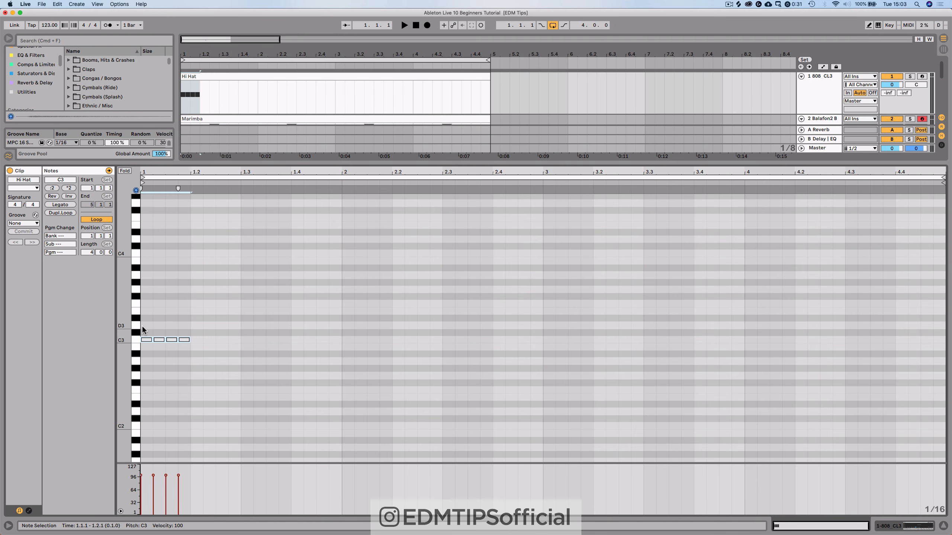
key("super+d")
key("super+d")
key("super+d")
key("super+d")
key("super+d")
key("super+d")
key("super+d")
key("super+d")
key("super+d")
key("super+d")
key("super+d")
key("super+d")
key("super+d")
key("super+d")
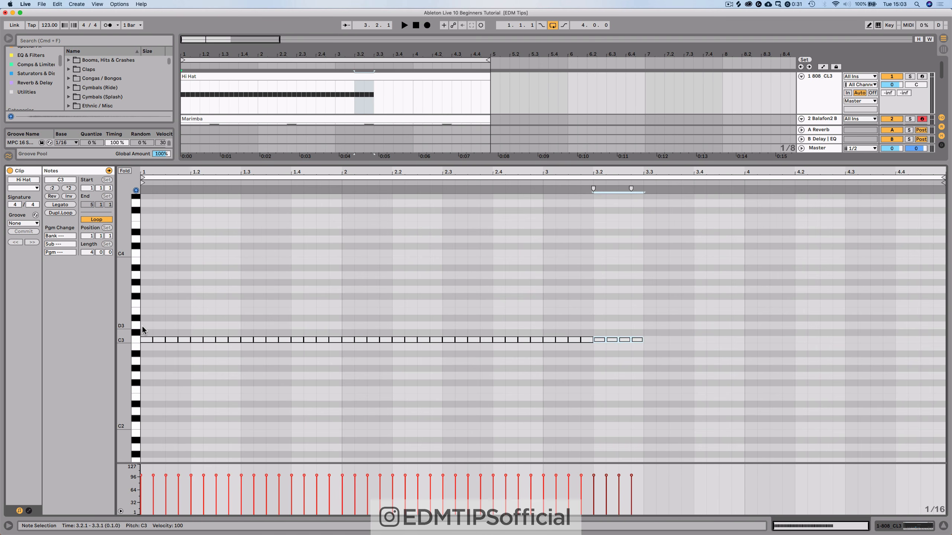
key("super+d")
key("super+d")
key("super+d")
key("super+d")
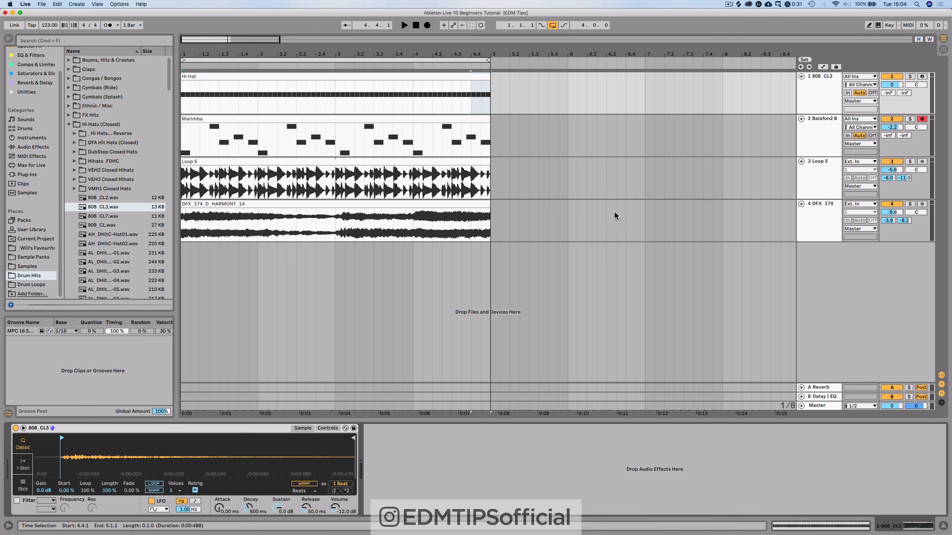
Solo the 808 CL3 track and play back the straight hi-hat pattern.
left_click(909, 77)
key("space")
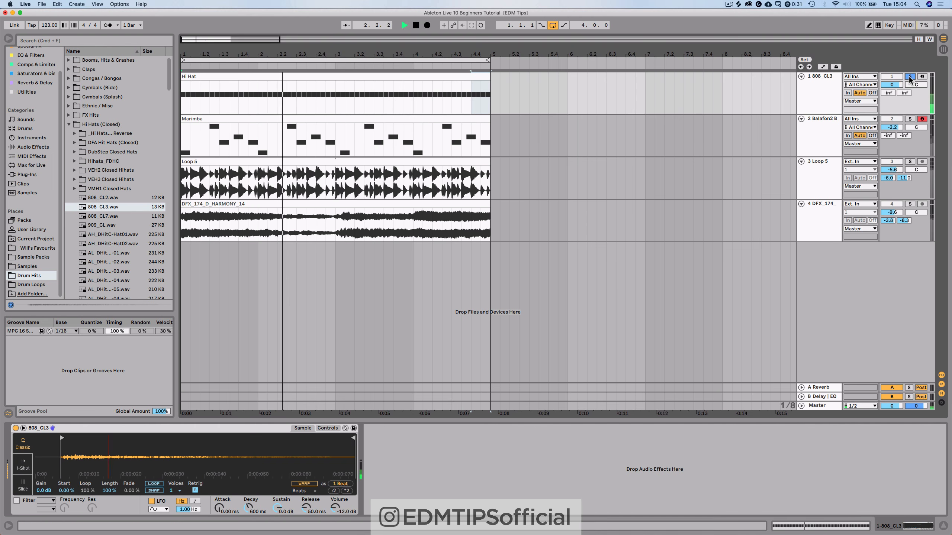
key("space")
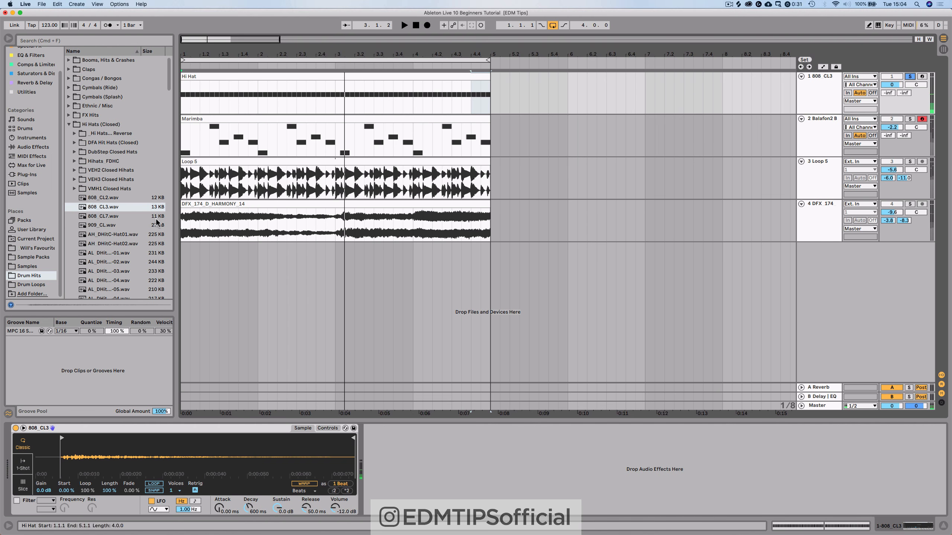
Apply the MPC 16 Swing-64 groove to the Hi Hat clip and play back the result.
left_click_drag(22, 331, 196, 96)
key("space")
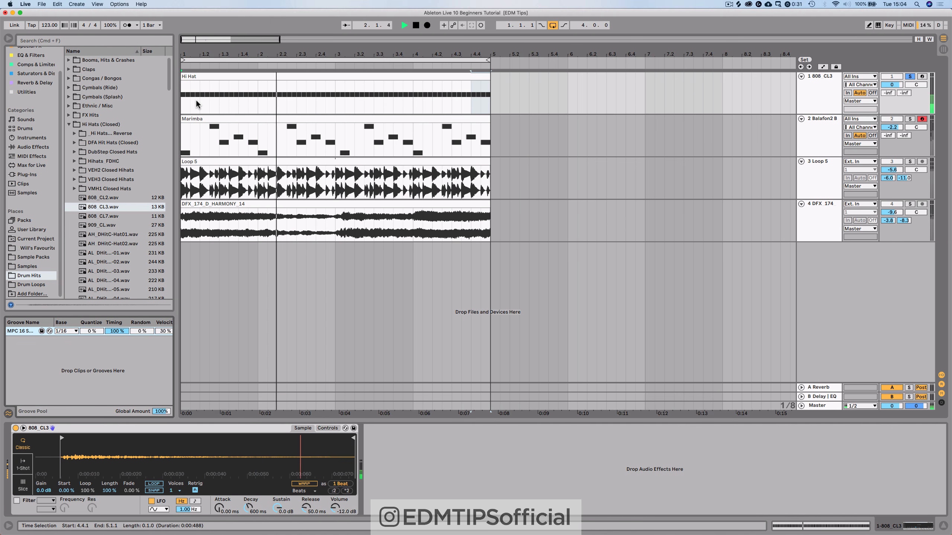
key("space")
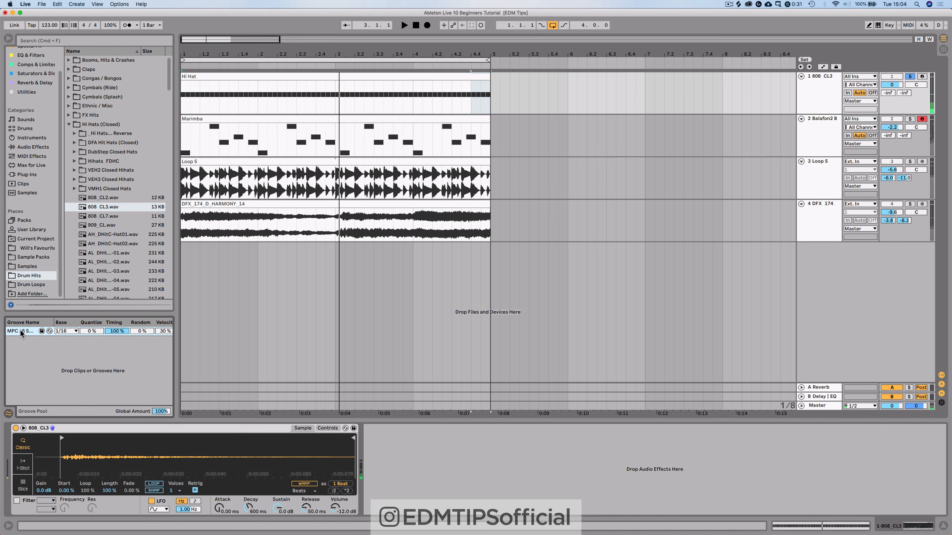
Solo the Loop 5 track, apply the MPC 16 Swing-64 groove to its clip and audition it.
left_click(909, 162)
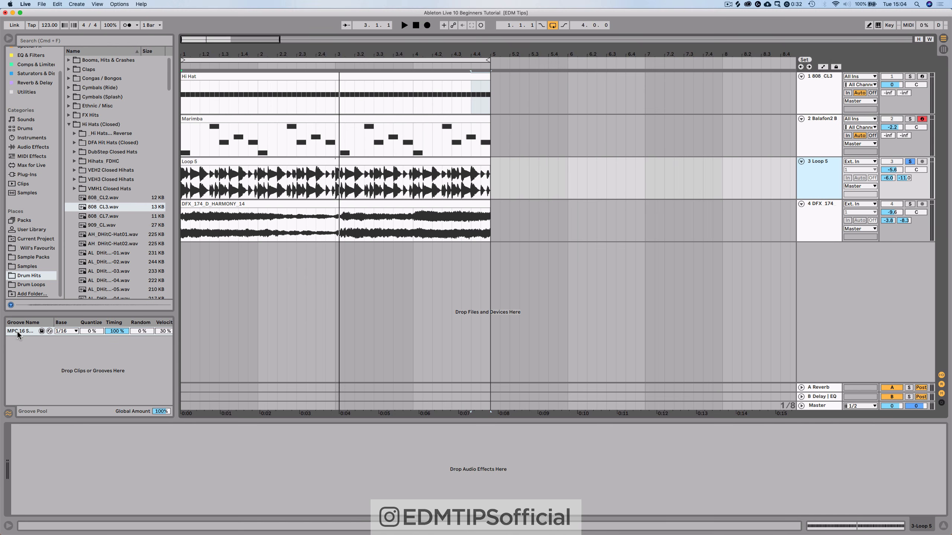
left_click_drag(17, 330, 218, 174)
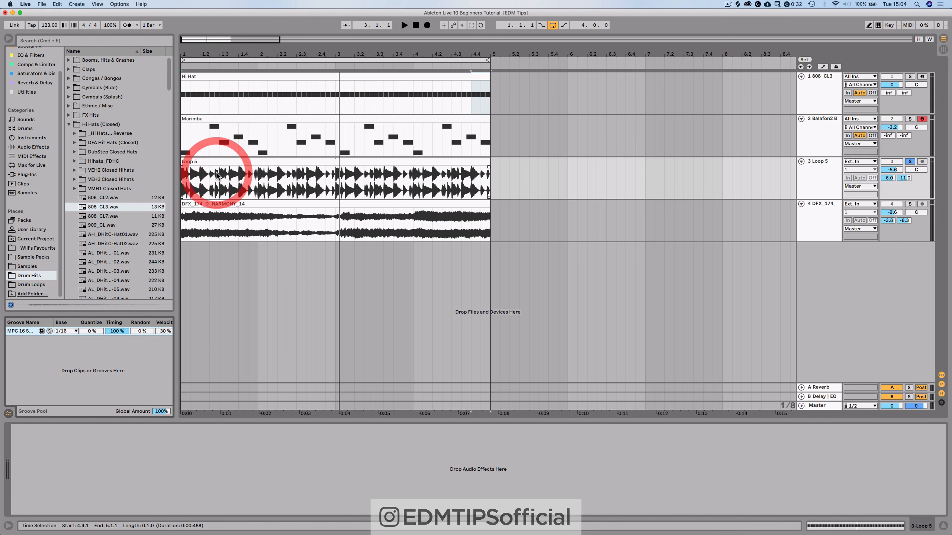
key("space")
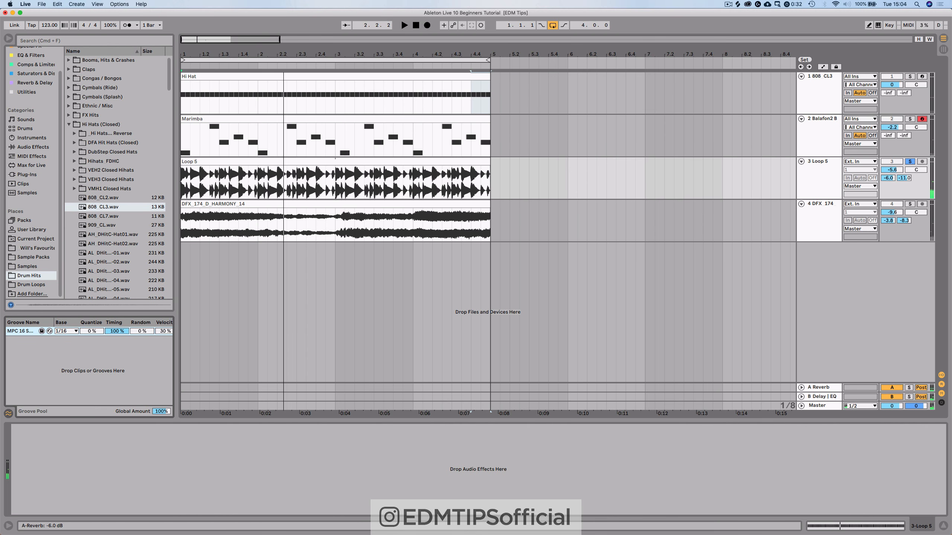
Turn both return sends on the Loop 5 track down to -inf and play the dry loop.
left_click_drag(888, 177, 889, 191)
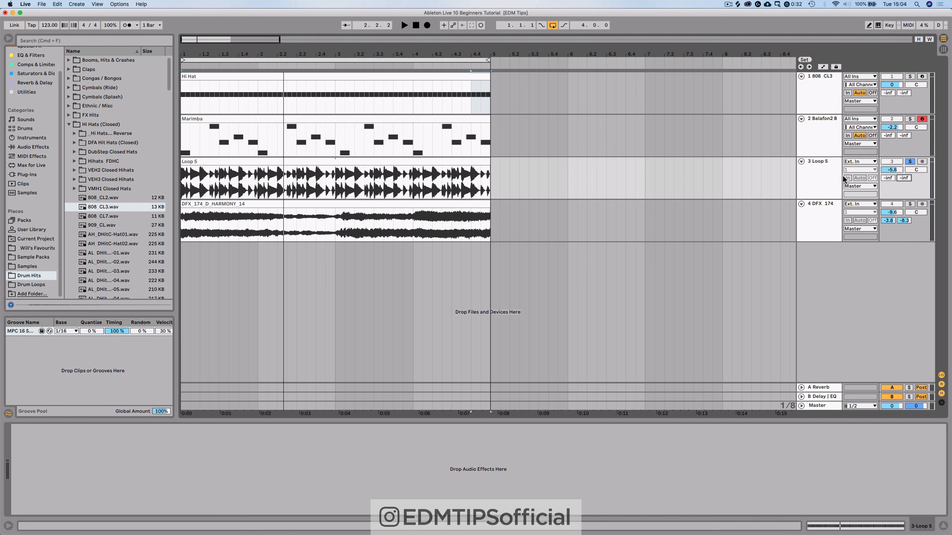
key("space")
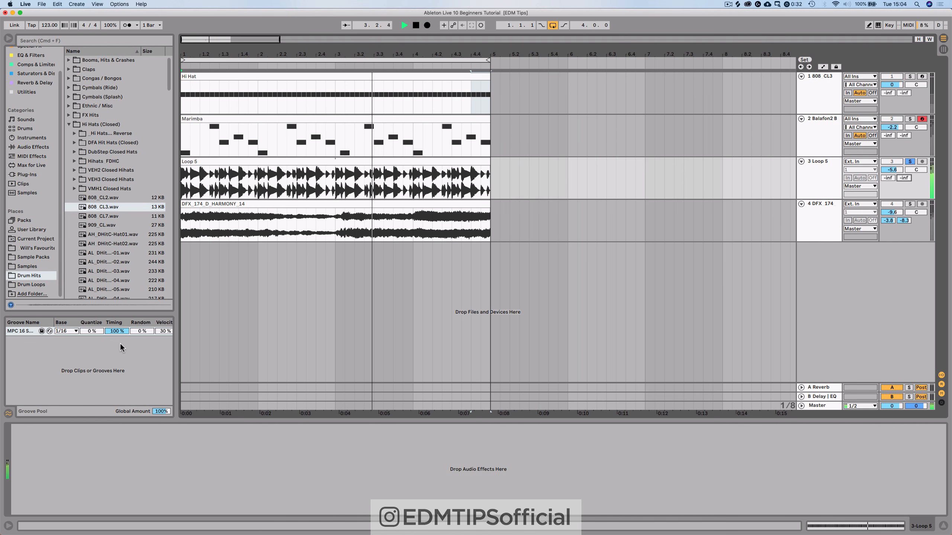
Compare Loop 5 without and with the groove by setting the Global Amount to 0% and back to 100%.
left_click(115, 330)
left_click(156, 411)
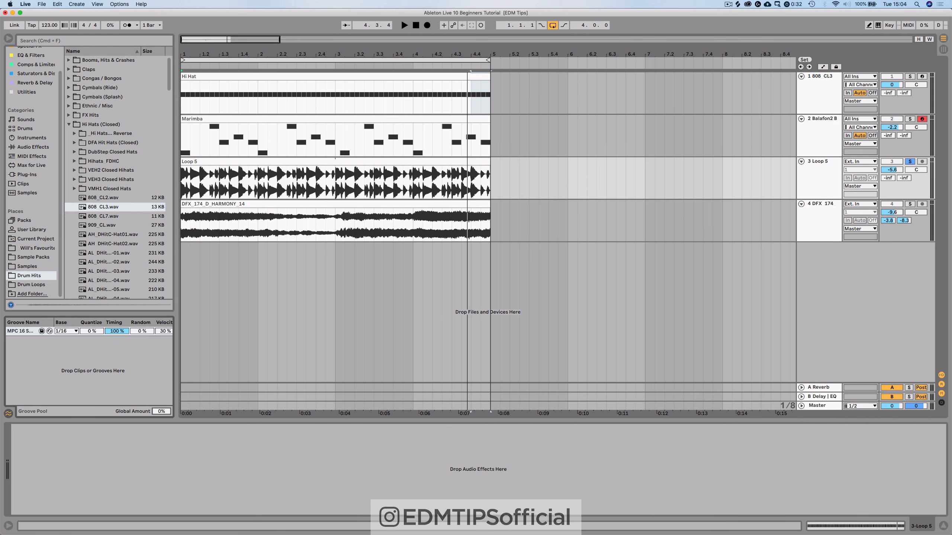
left_click(161, 411)
double_click(160, 411)
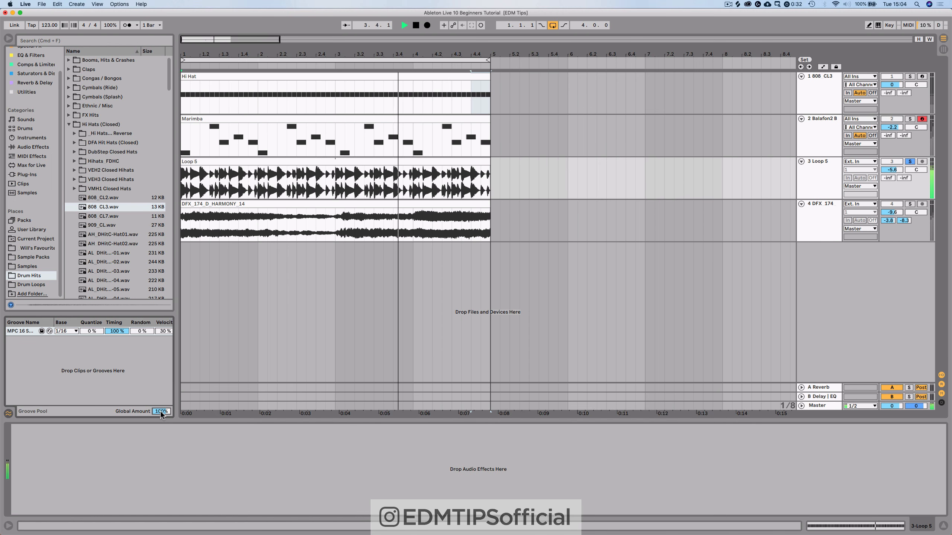
Solo the 808 CL3 track and compare its hi-hat pattern at a groove Global Amount of 0% and 100%.
key("space")
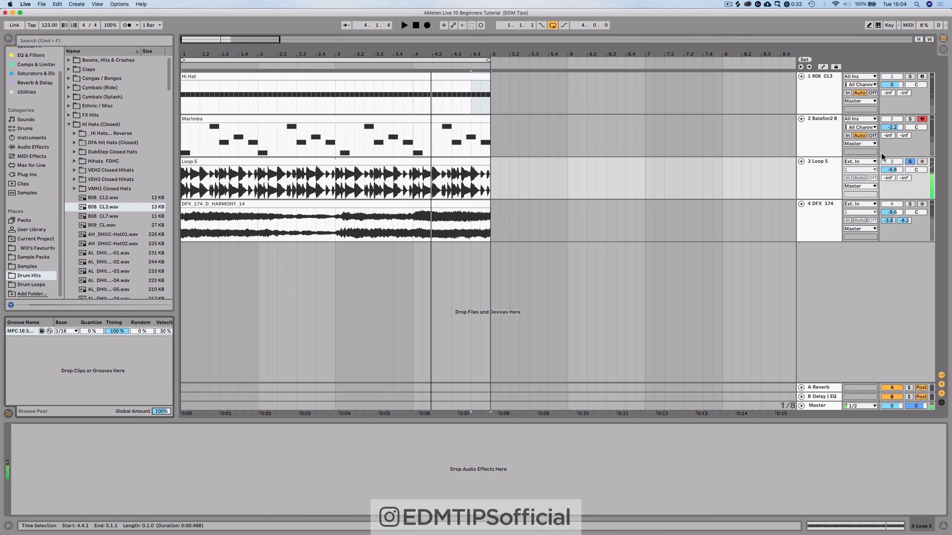
left_click(909, 76)
left_click(812, 98)
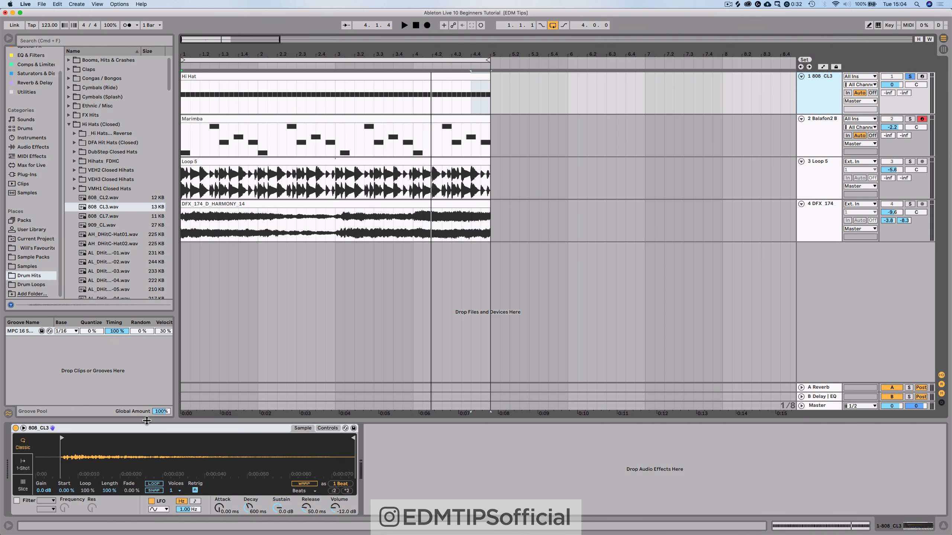
left_click_drag(159, 413, 159, 488)
key("space")
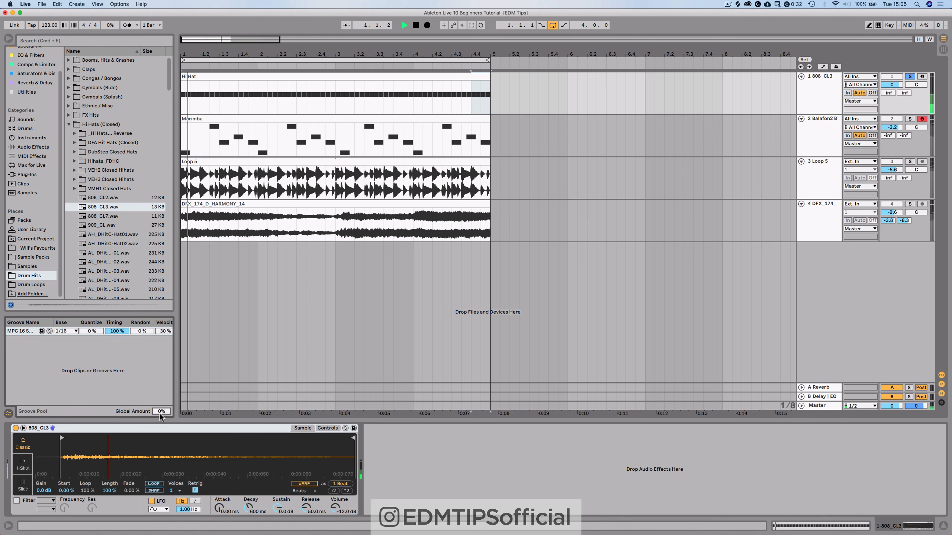
left_click(159, 414)
type("100")
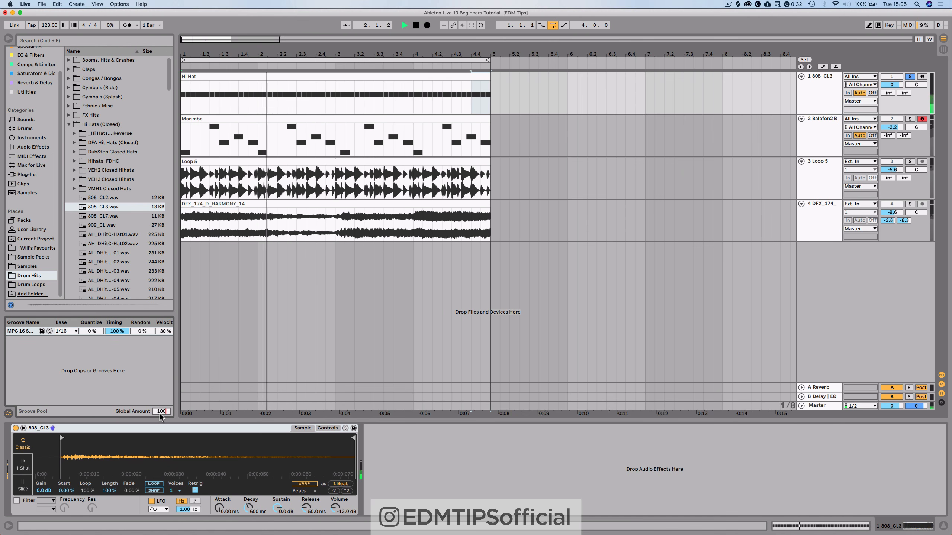
key("Return")
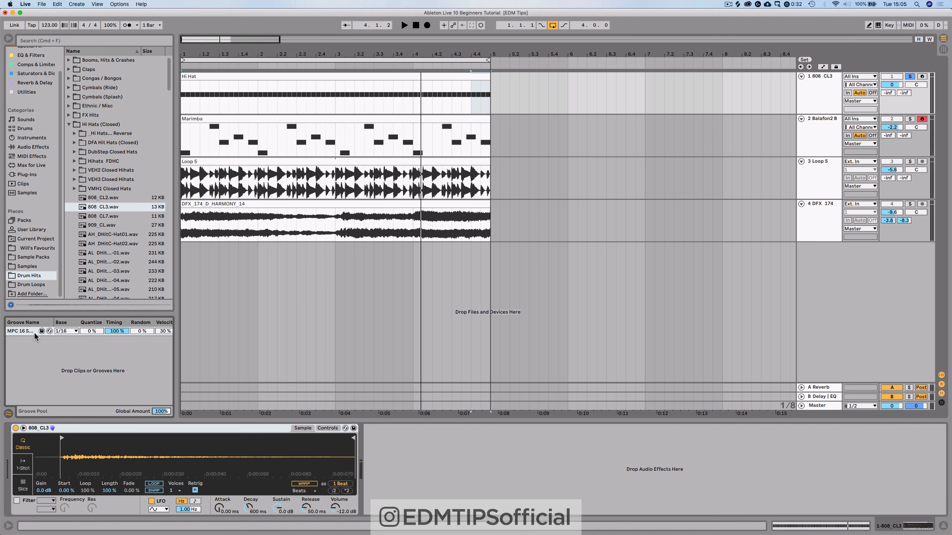
Apply the MPC 16 groove to the Marimba, Loop 5 and DFX_174_D_HARMONY_14 clips, then unsolo the 808 CL3 track and play everything together.
left_click(324, 117)
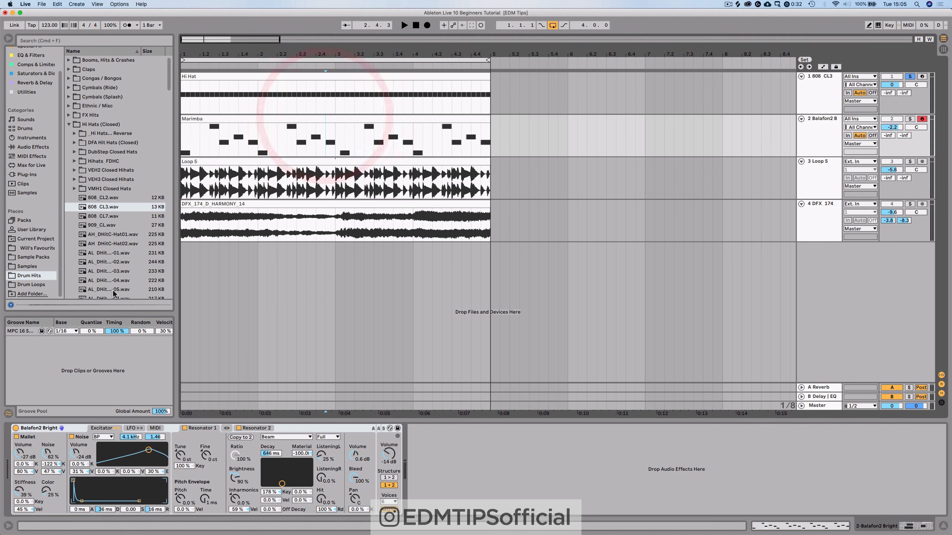
left_click(248, 121)
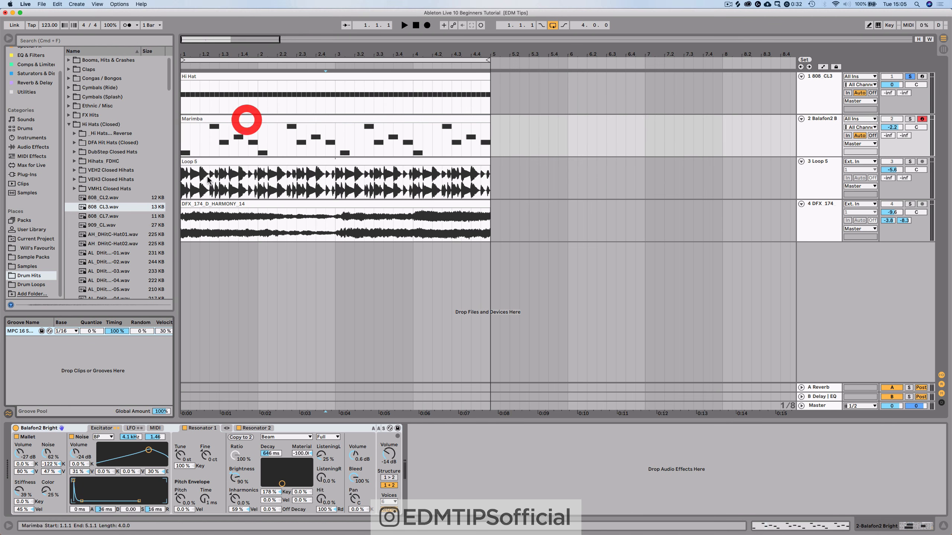
left_click_drag(30, 329, 205, 175)
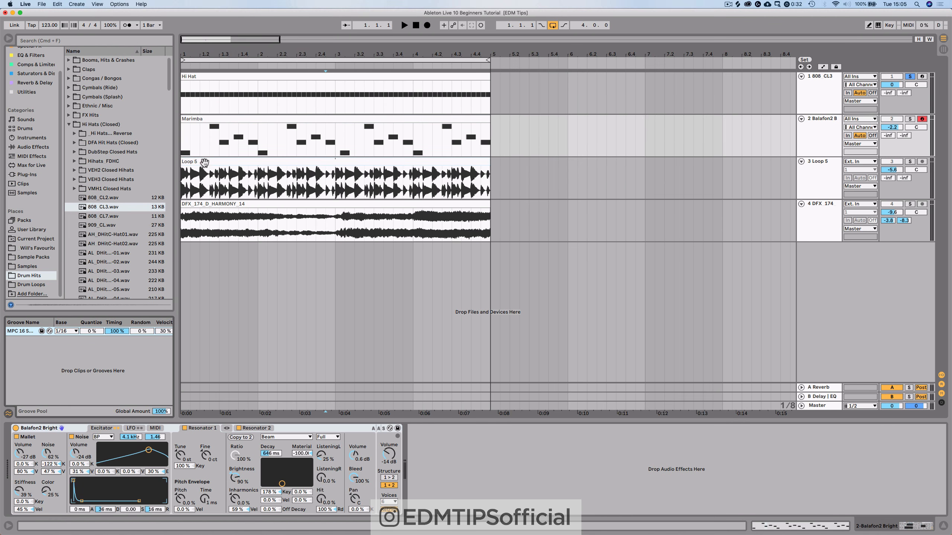
left_click_drag(20, 330, 224, 205)
left_click(222, 207)
left_click(908, 77)
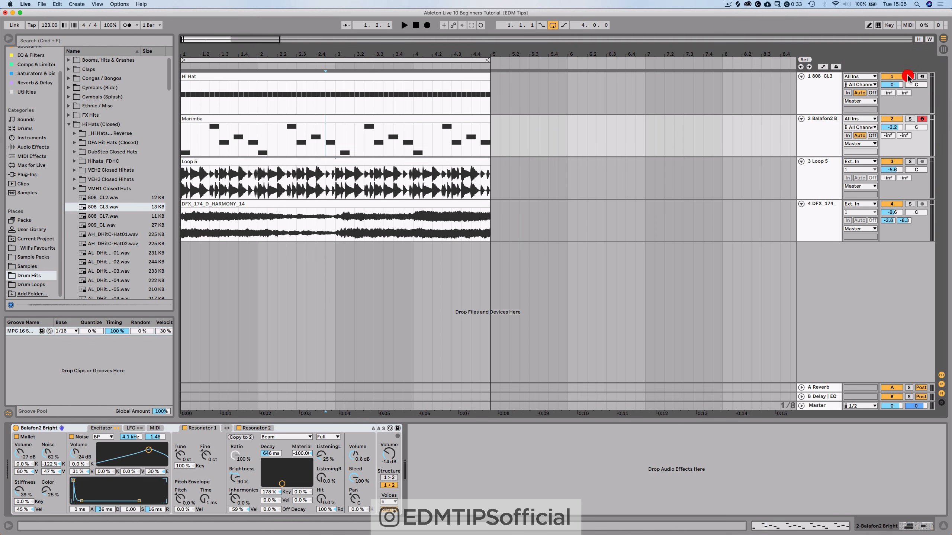
key("space")
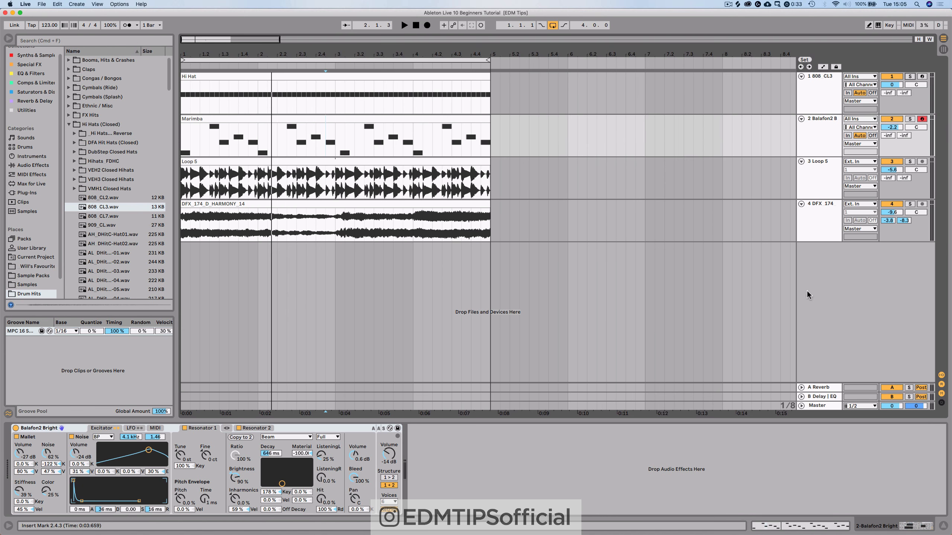
left_click(822, 231)
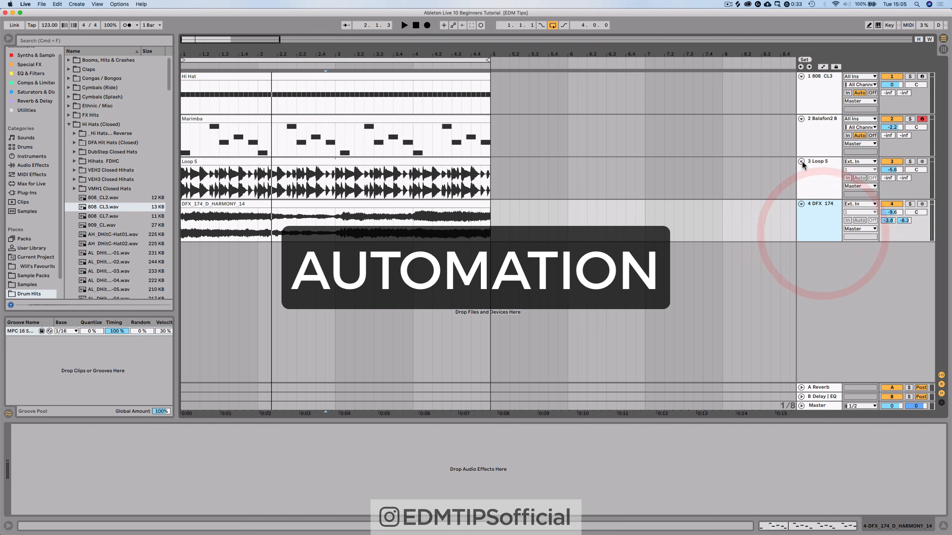
left_click(822, 176)
left_click(824, 129)
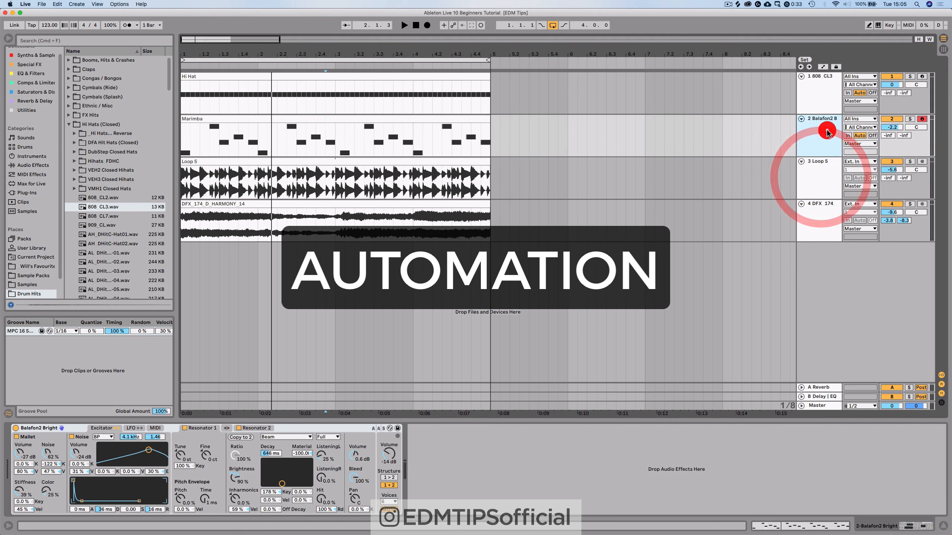
left_click(823, 106)
left_click(810, 146)
left_click(812, 189)
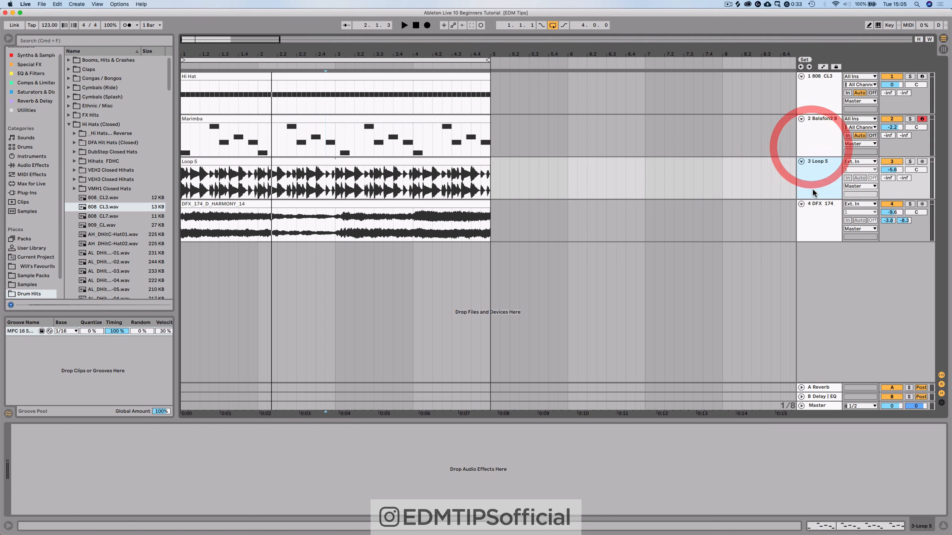
left_click(813, 219)
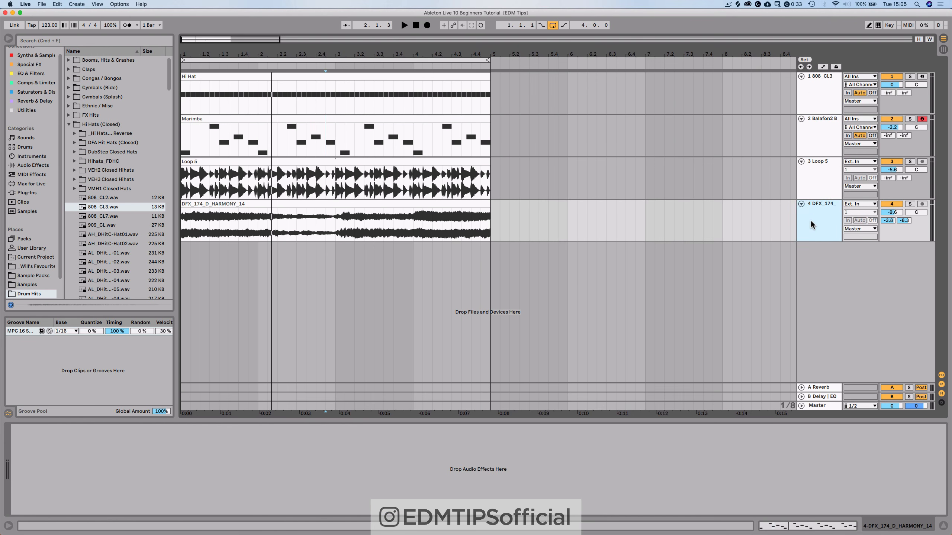
Switch automation mode on and off to view the automation envelopes on the tracks.
left_click(824, 67)
left_click(824, 67)
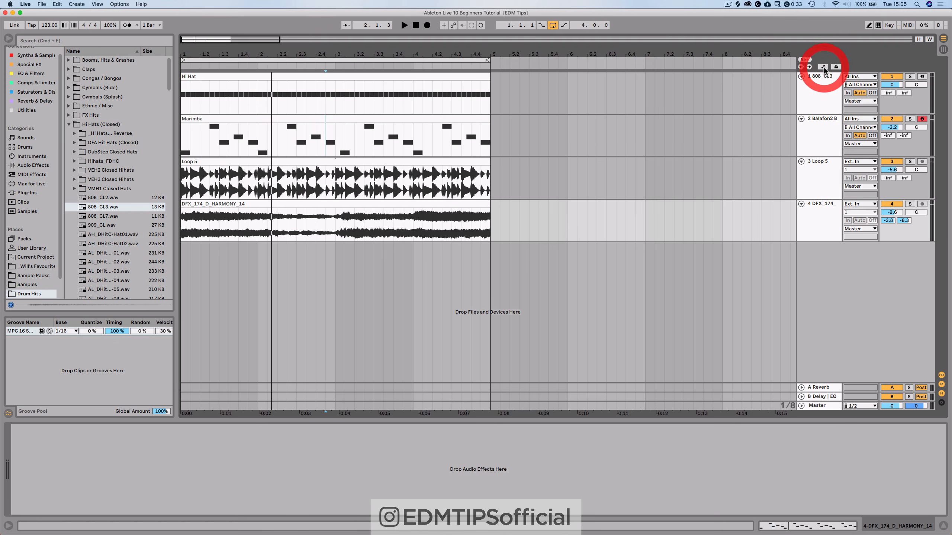
left_click(824, 68)
left_click(824, 67)
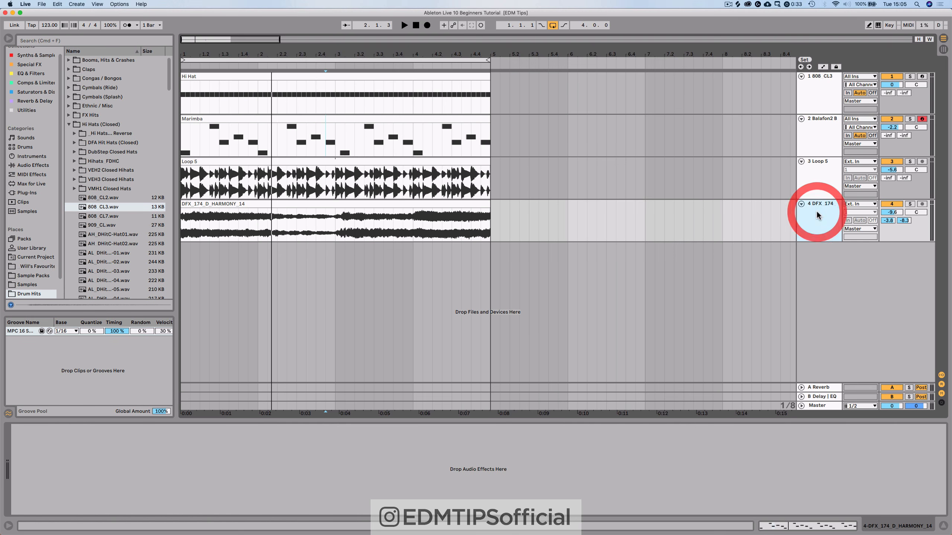
left_click(823, 181)
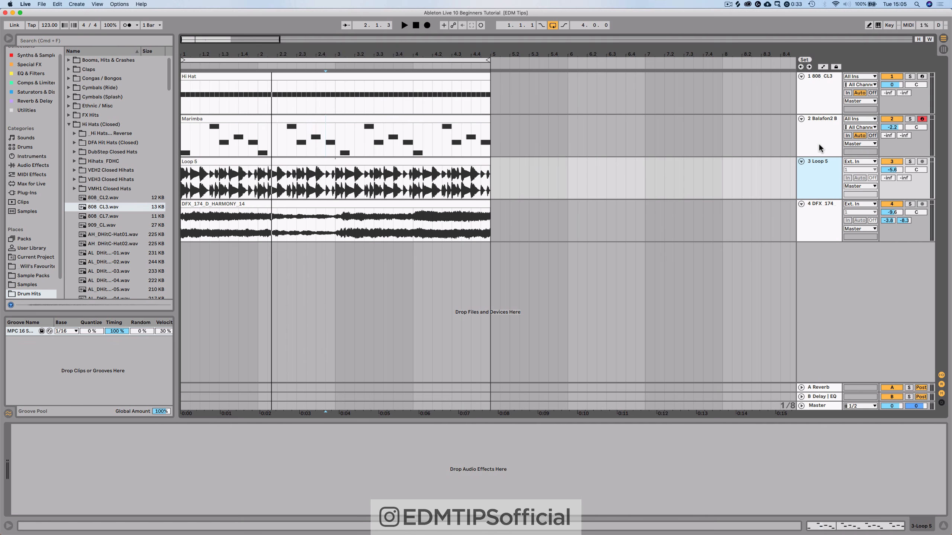
Solo the DFX 174 track and audition its harmony loop.
left_click(824, 220)
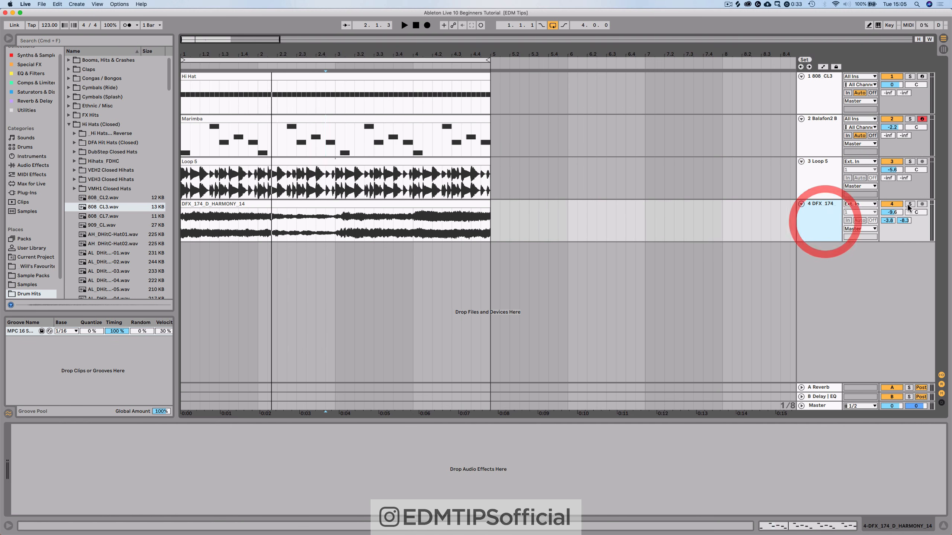
key("space")
left_click(910, 204)
left_click(814, 221)
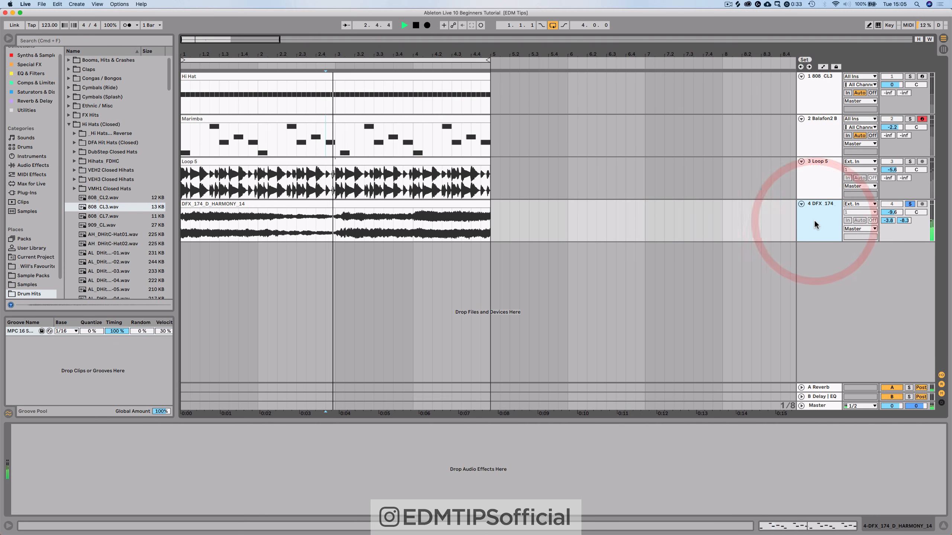
key("space")
left_click(815, 221)
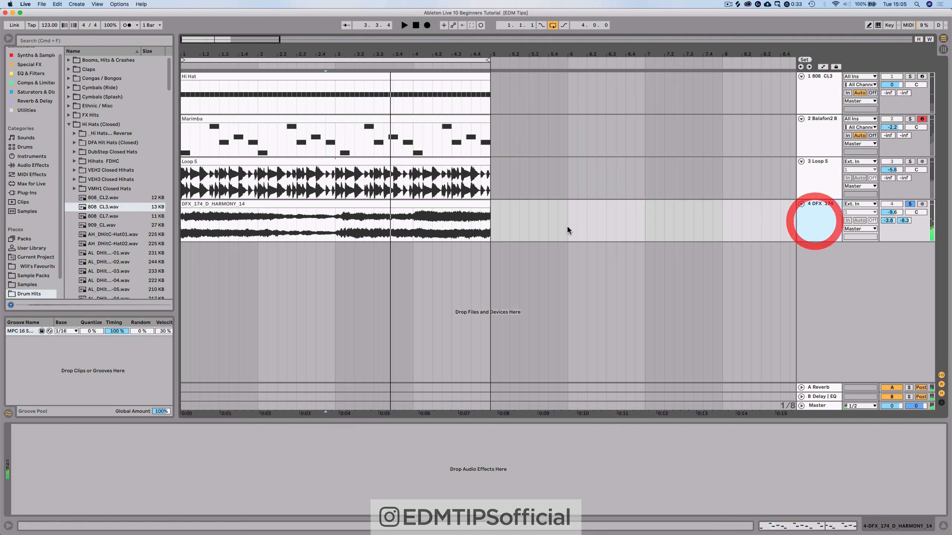
Add an Auto Filter to the DFX 174 track and lower its cutoff frequency to 403 Hz during playback.
left_click(24, 166)
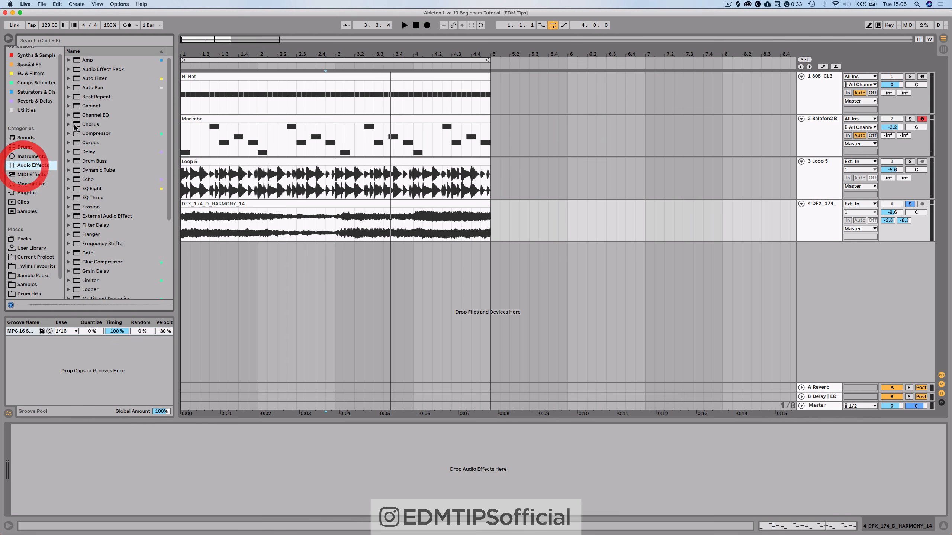
left_click(99, 77)
left_click_drag(102, 77, 118, 258)
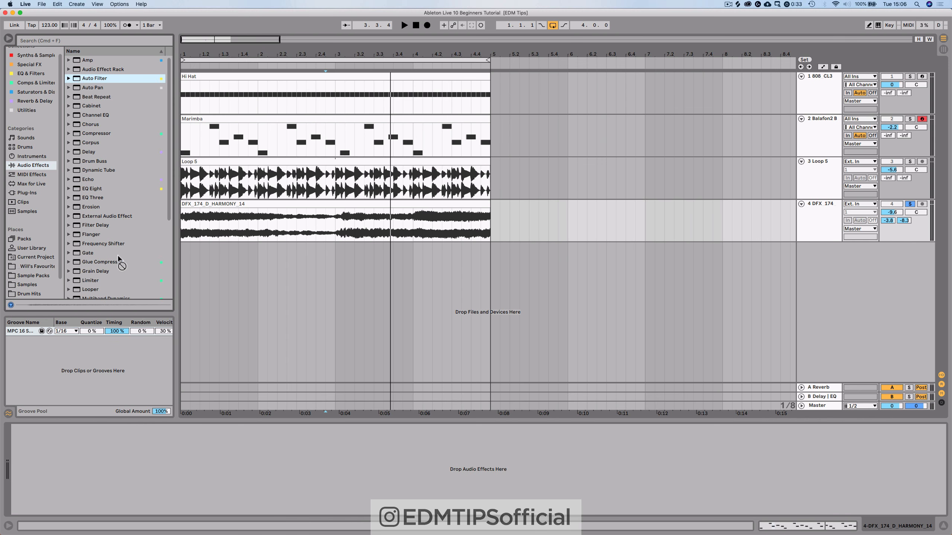
left_click_drag(69, 469, 69, 471)
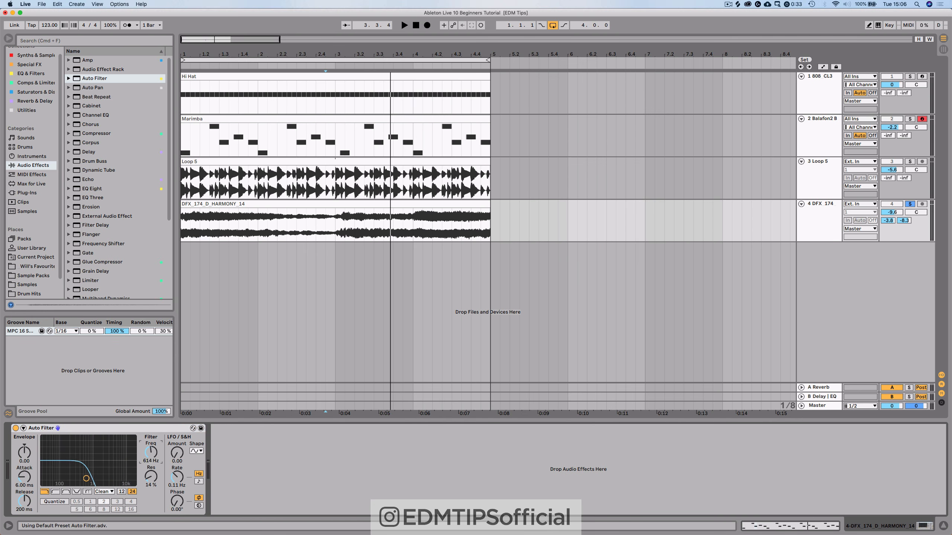
key("space")
left_click_drag(133, 478, 76, 479)
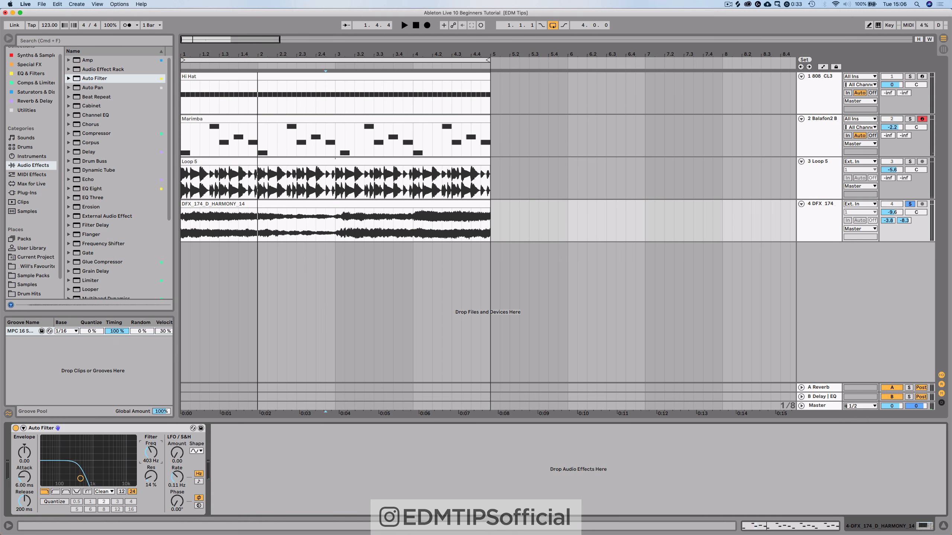
Show the Auto Filter's Frequency automation in a new lane and make that lane much taller.
right_click(150, 454)
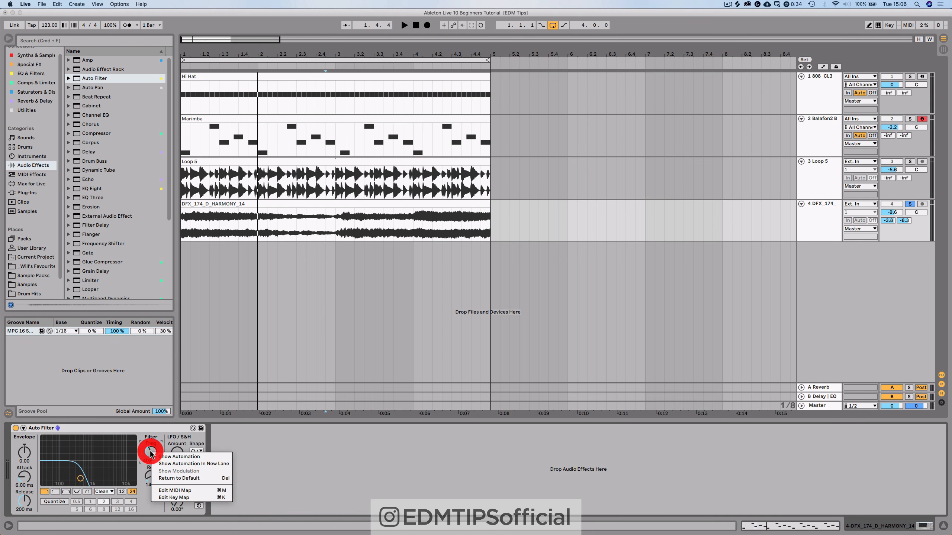
left_click(190, 465)
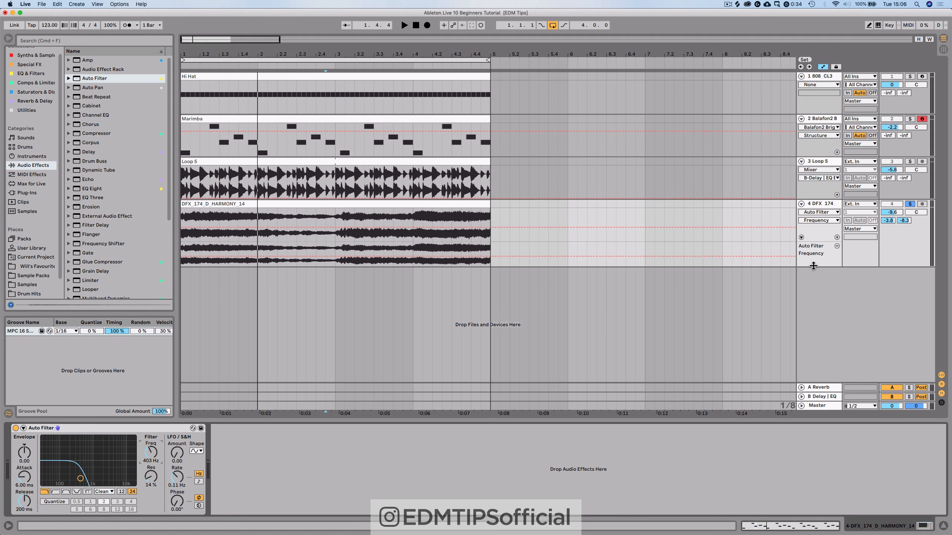
left_click_drag(812, 271, 798, 364)
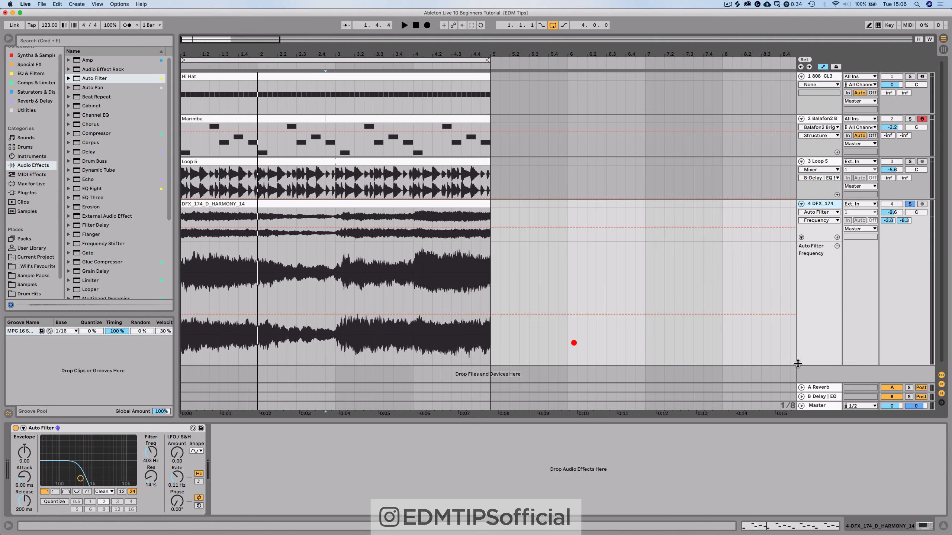
Automate the filter frequency as a ramp from 403 Hz at the clip's start to about 19.9 kHz at its end, and play it from the beginning.
left_click(183, 315)
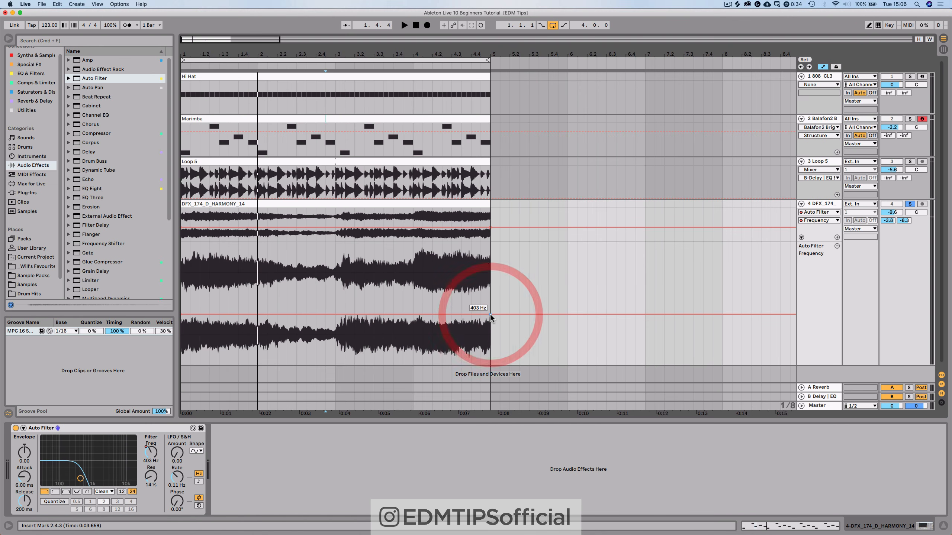
left_click_drag(491, 315, 491, 242)
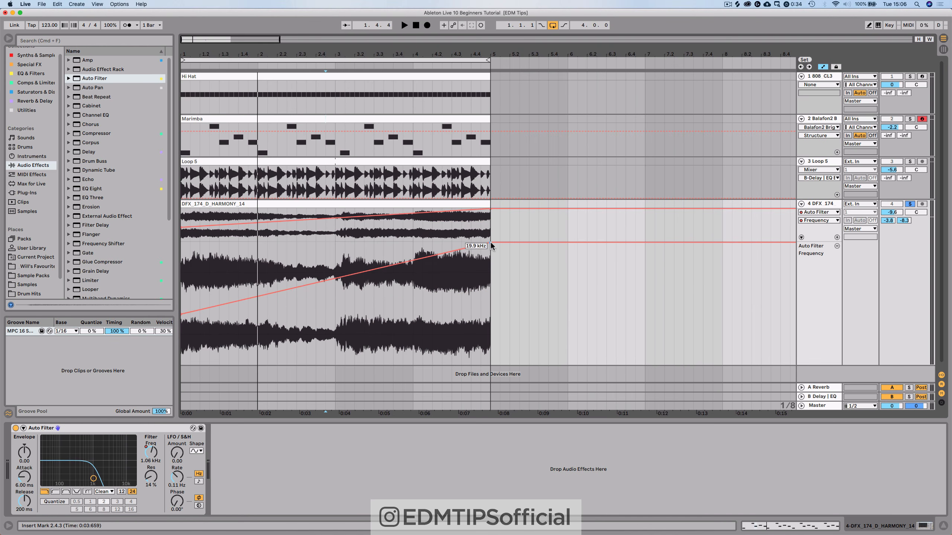
key("space")
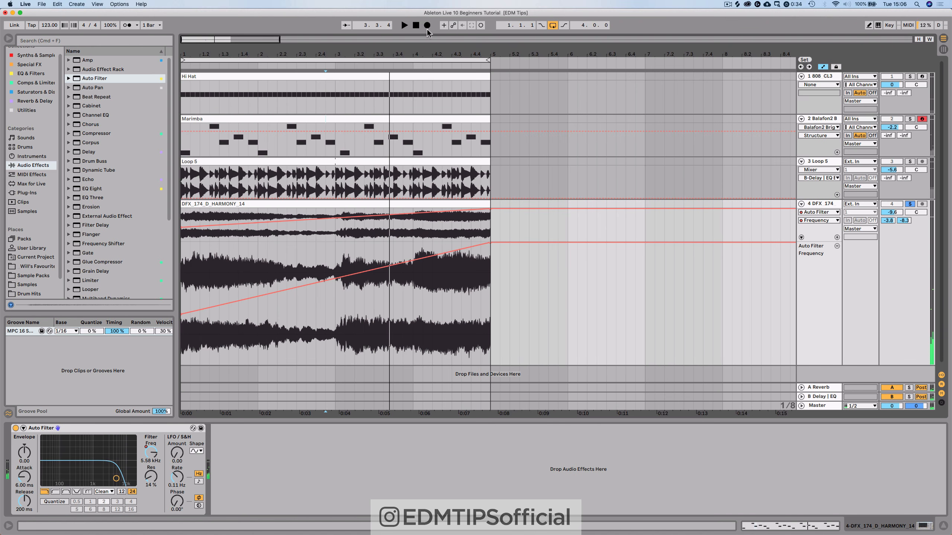
left_click(416, 25)
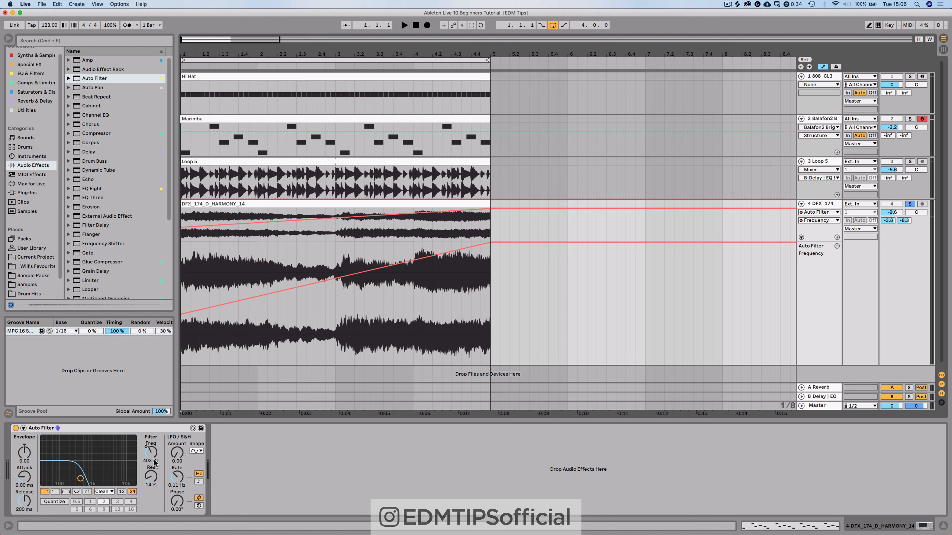
key("space")
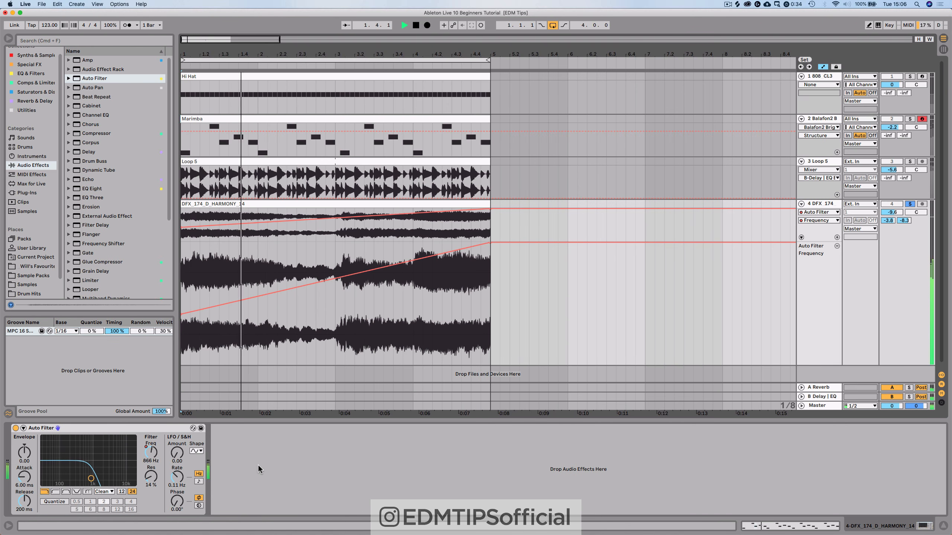
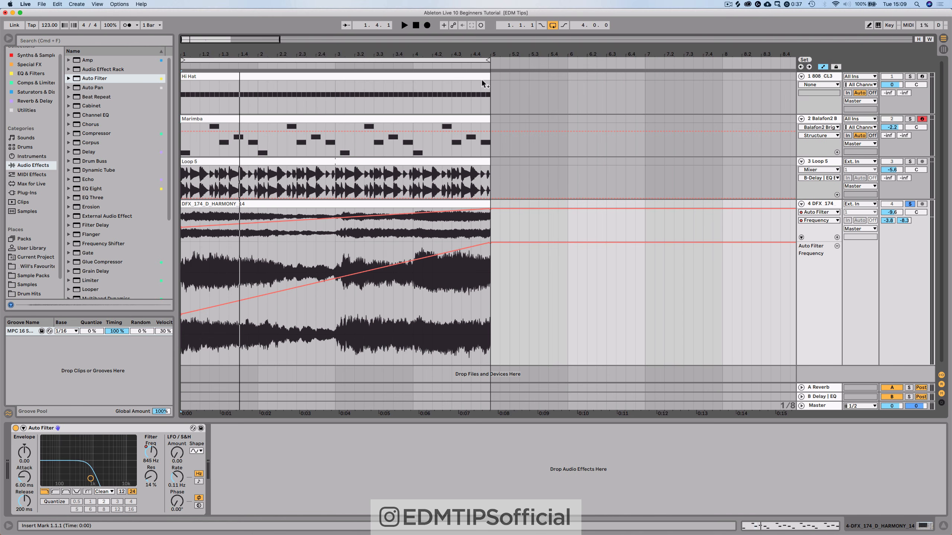
Enable Automation Arm, reset the playhead to the start and unsolo the DFX 174 track.
left_click(454, 26)
left_click(416, 26)
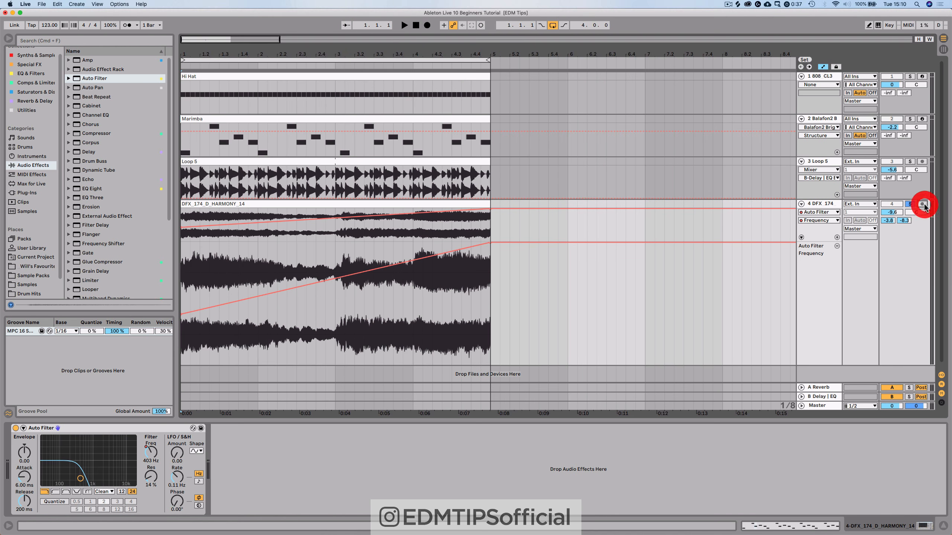
left_click(909, 204)
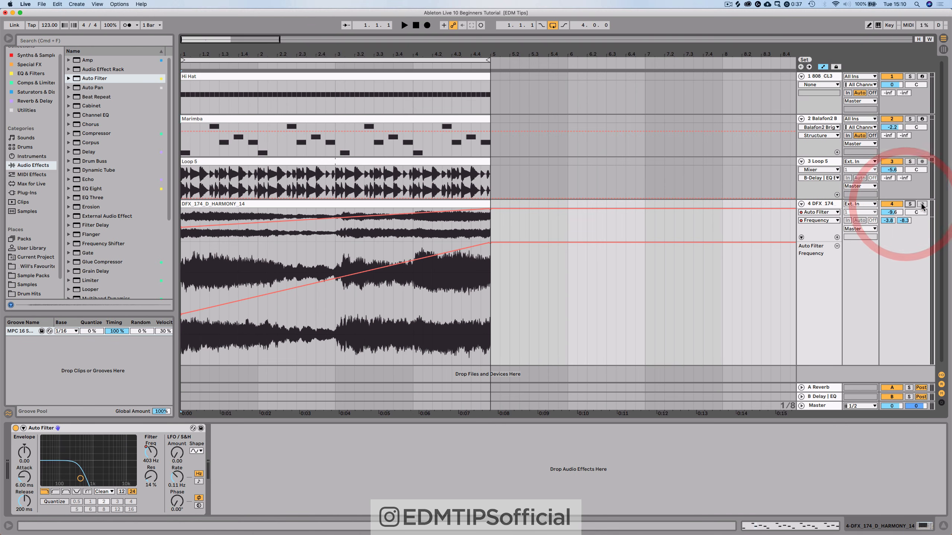
Delete the Auto Filter's frequency automation from the DFX 174 track.
left_click(921, 205)
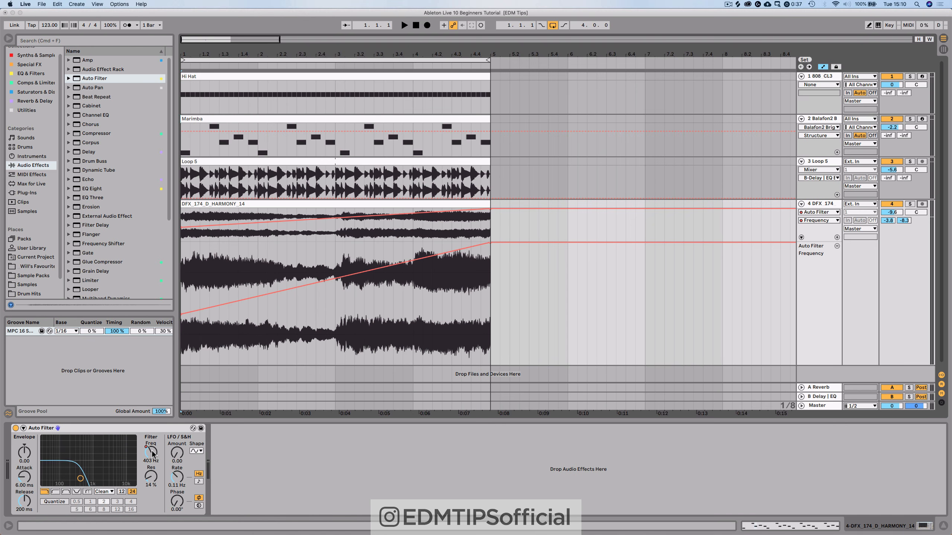
right_click(152, 451)
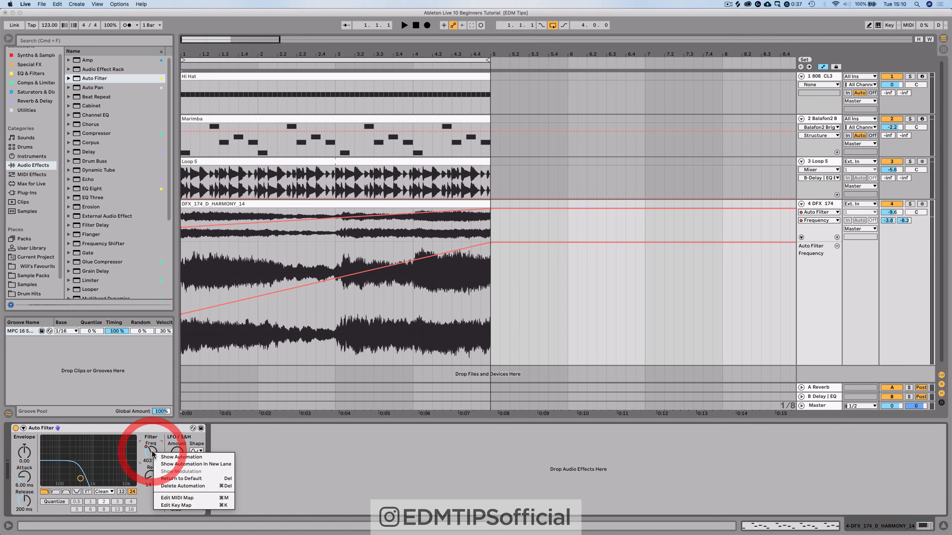
left_click(183, 487)
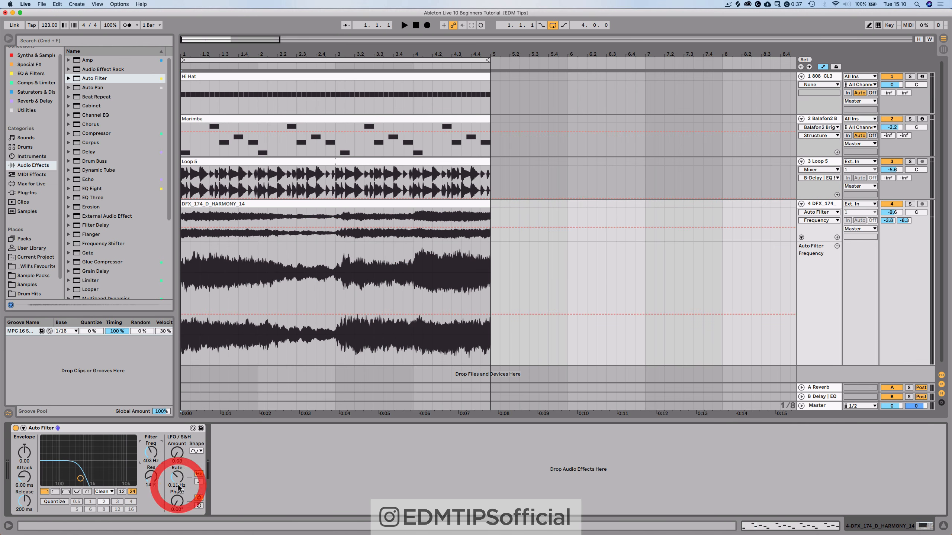
Record live Auto Filter frequency movements as automation on the DFX 174 track across the four-bar loop, and stop playback.
left_click(454, 26)
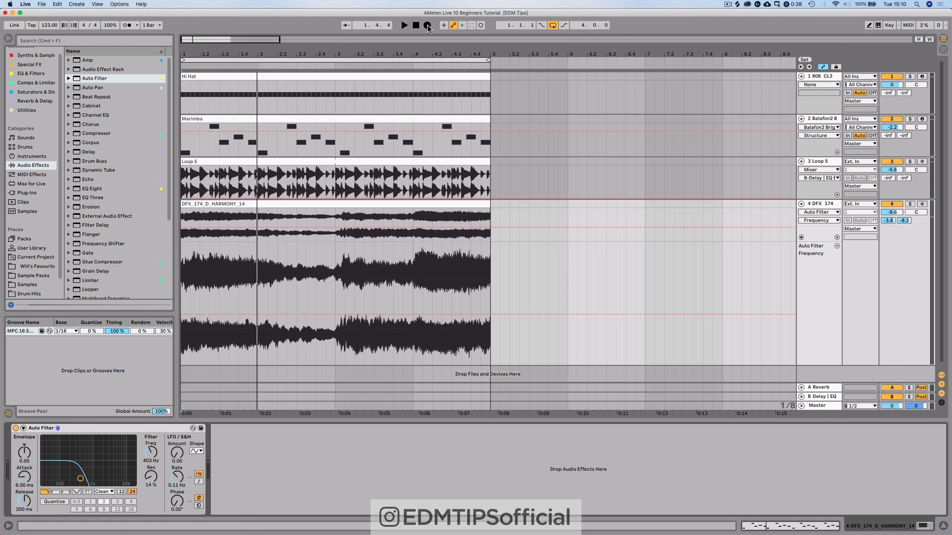
left_click(427, 26)
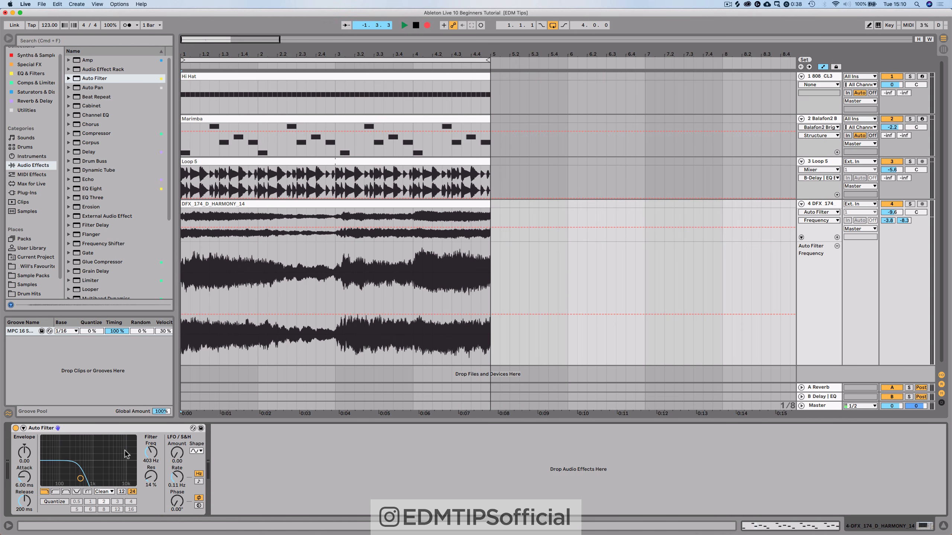
left_click_drag(151, 453, 151, 416)
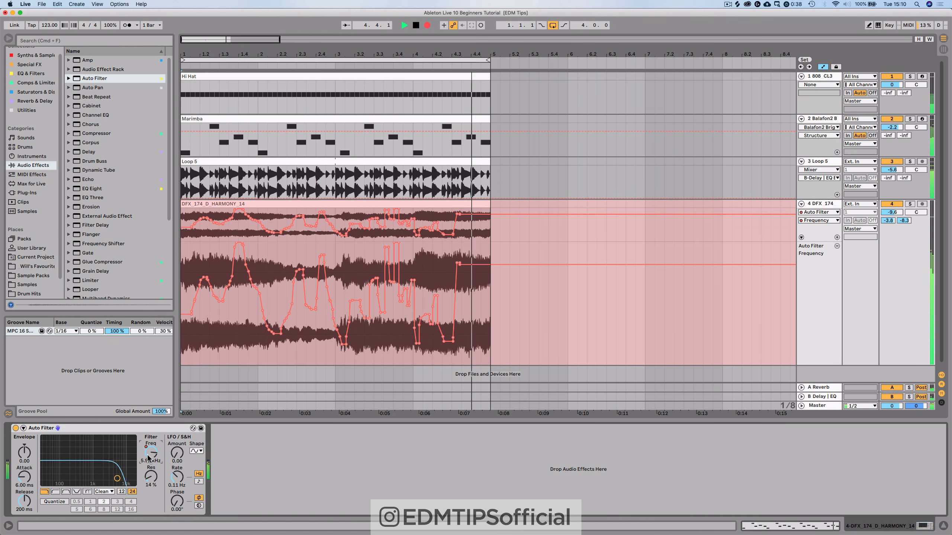
key("space")
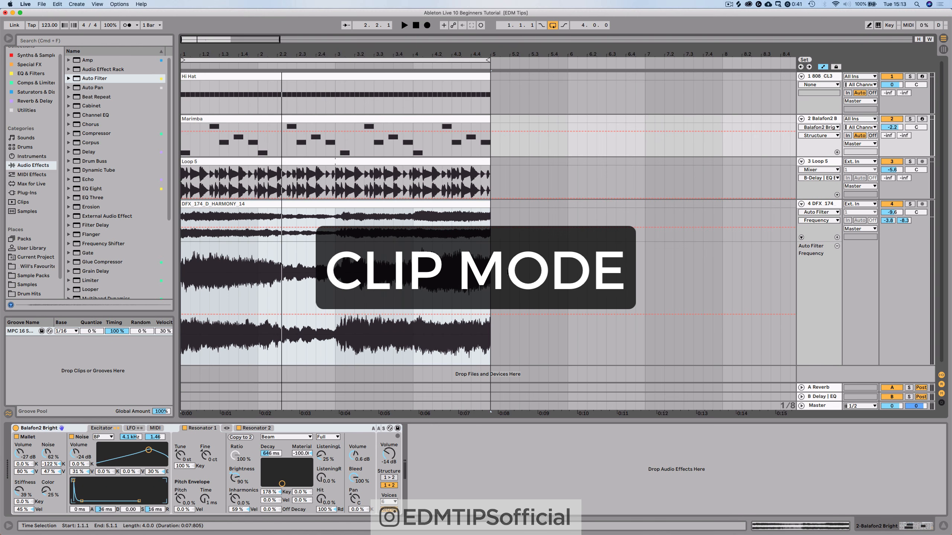
Compare the Session View and the Arrangement View of the same four tracks.
key("Tab")
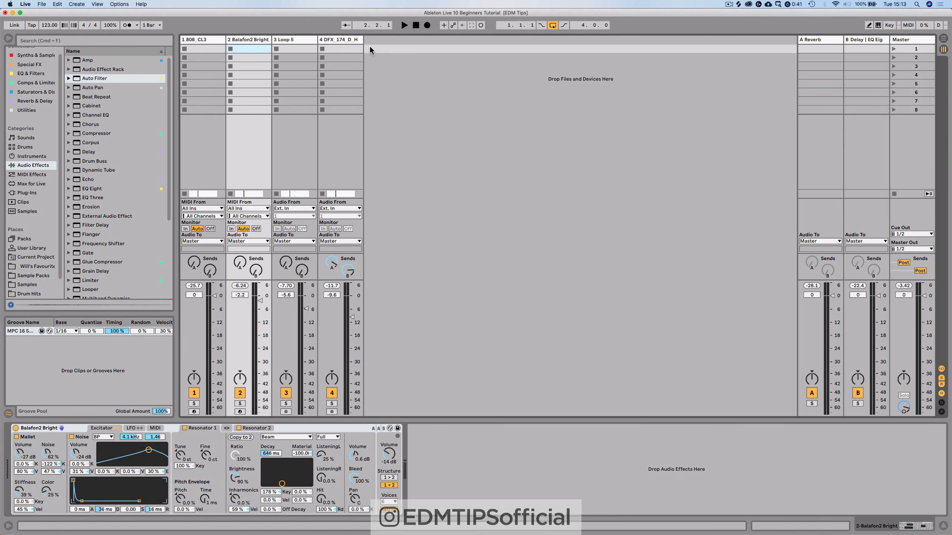
key("Tab")
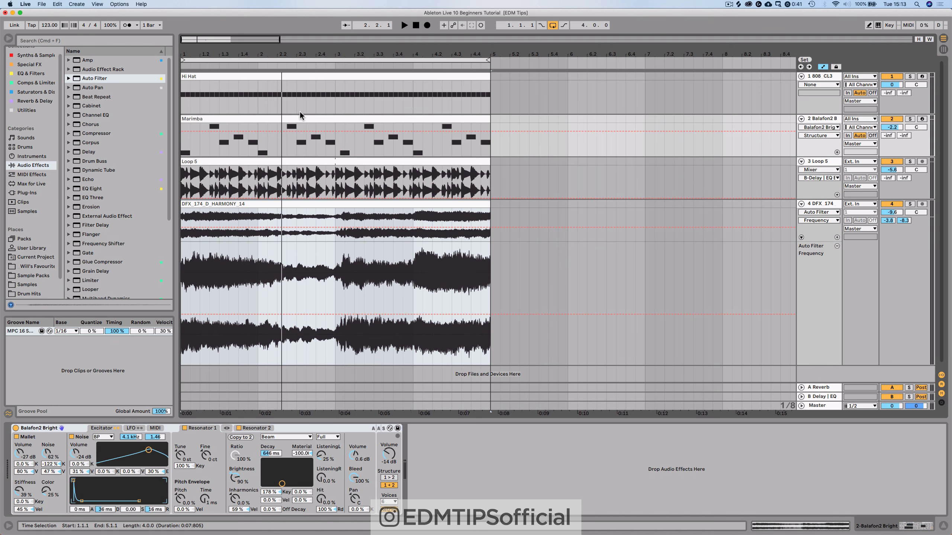
key("Tab")
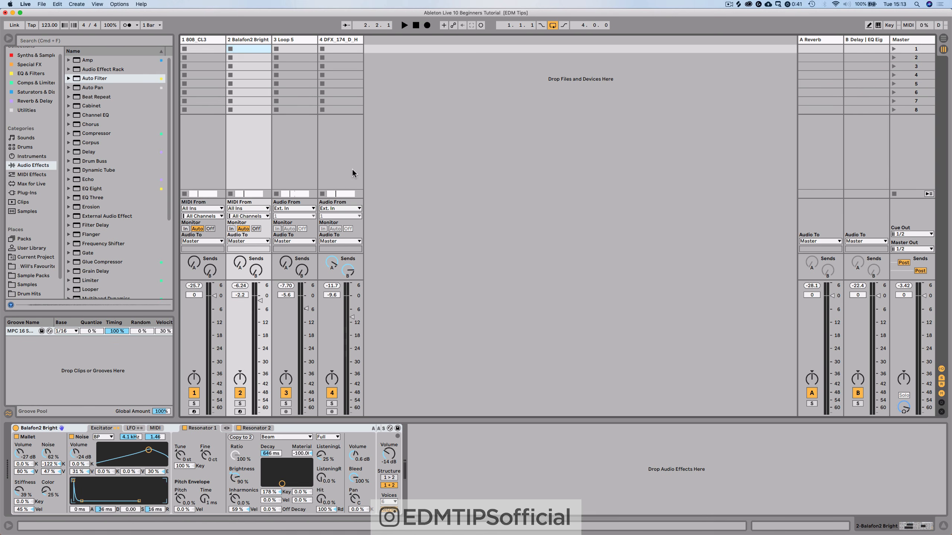
key("Tab")
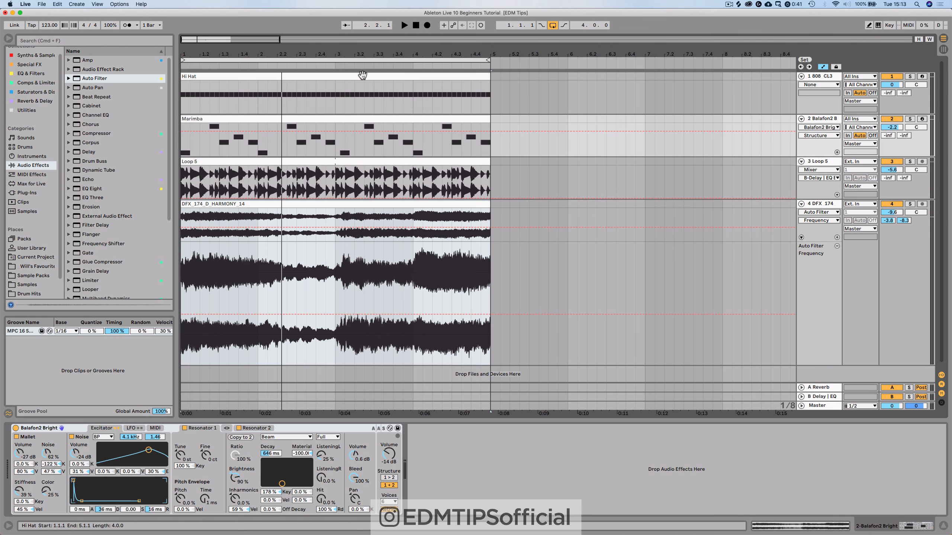
Copy the Hi Hat clip from the Arrangement into the first Session View slot of the 808_CL3 track.
left_click_drag(331, 74, 213, 50)
key("Tab")
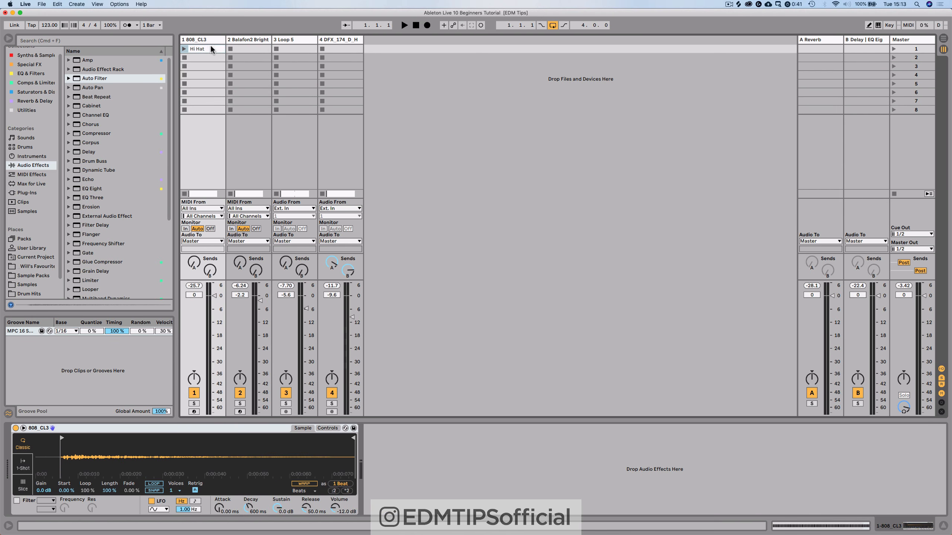
Compare the Arrangement's track rows with the Session View columns, going through all four track headers.
key("Tab")
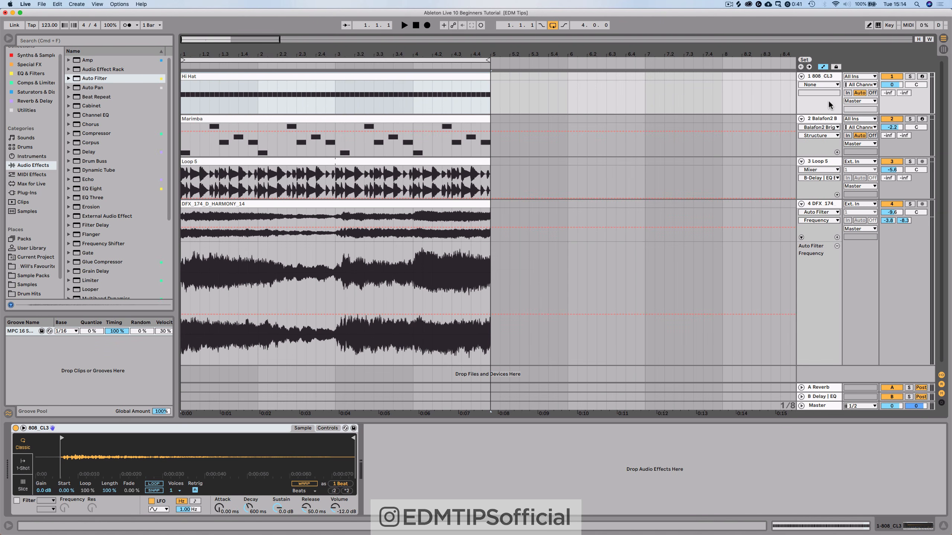
key("Tab")
left_click(196, 40)
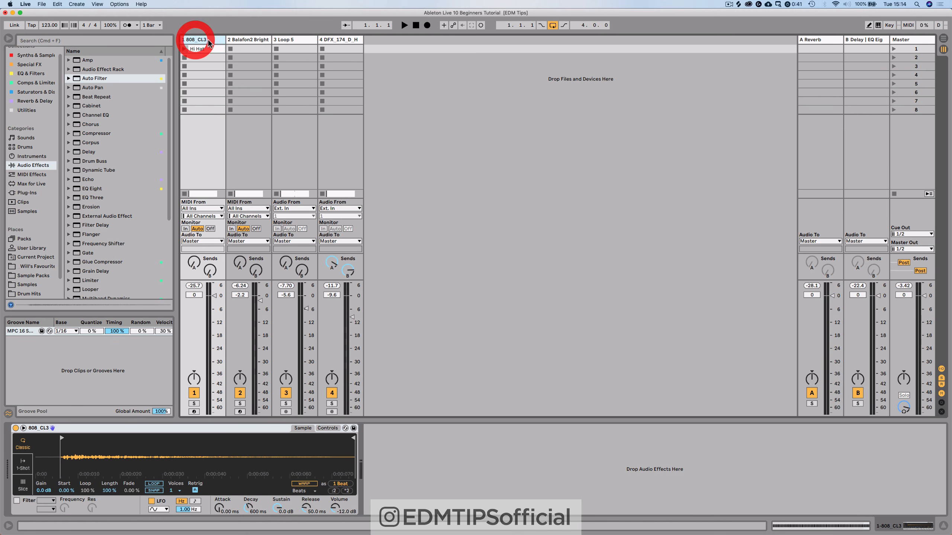
left_click(239, 40)
left_click(294, 40)
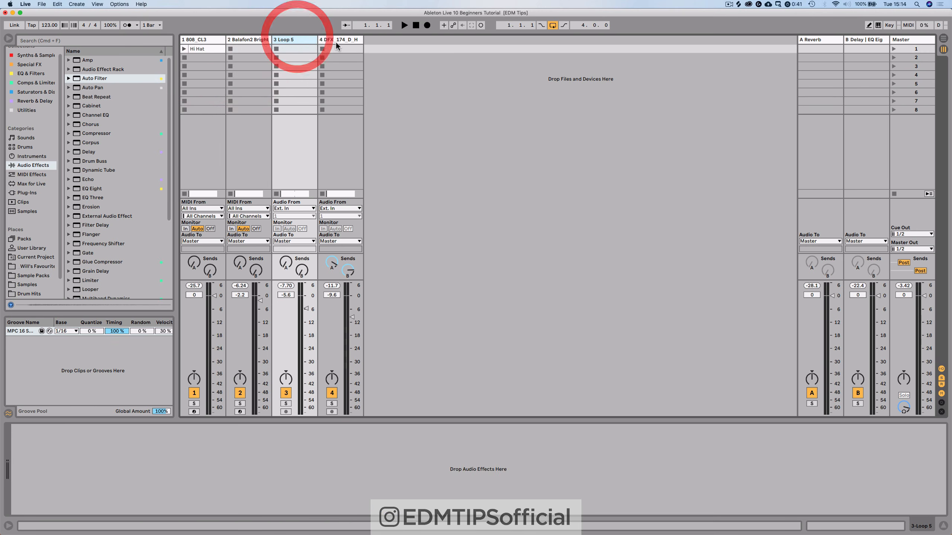
left_click(333, 39)
left_click(206, 39)
left_click(209, 42)
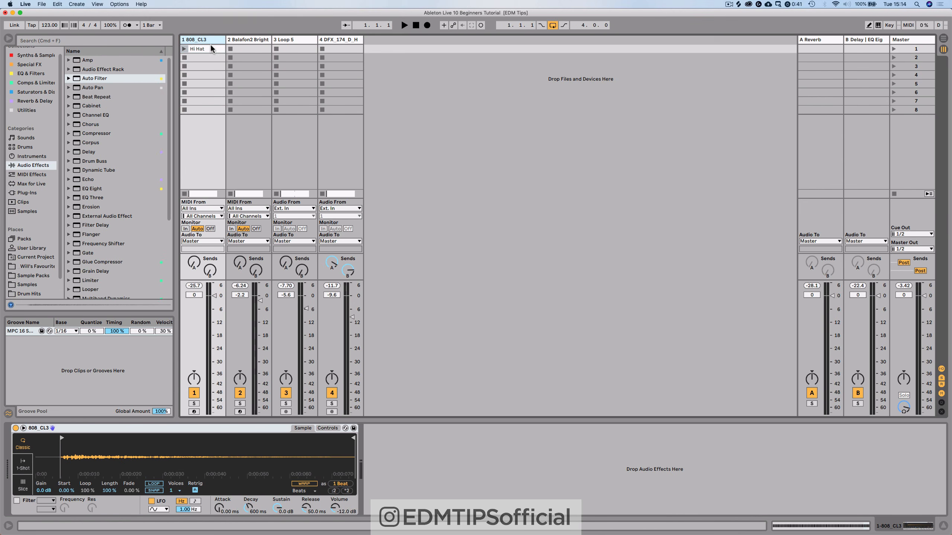
Copy the Marimba clip from the Arrangement into the first Session View slot of the Balafon2 Bright track.
key("Tab")
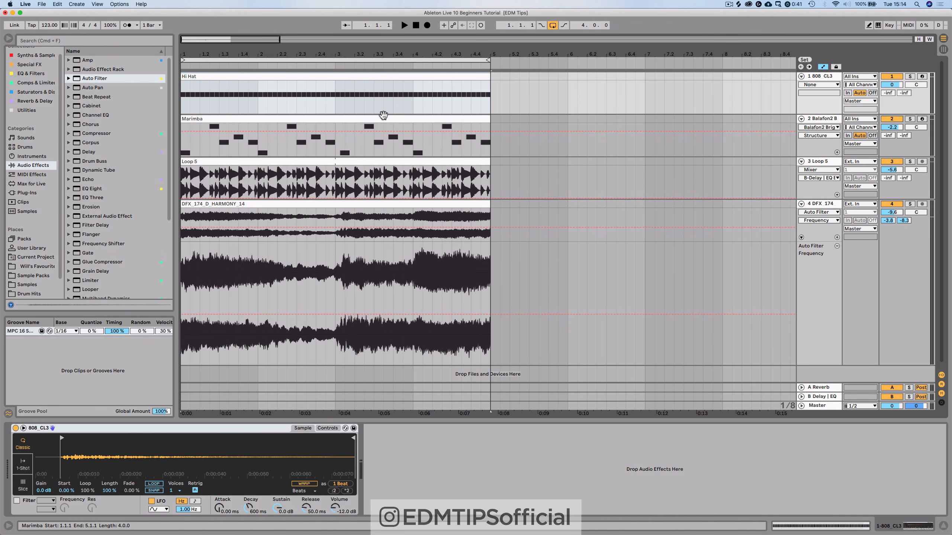
left_click(418, 126)
key("Tab")
left_click(255, 48)
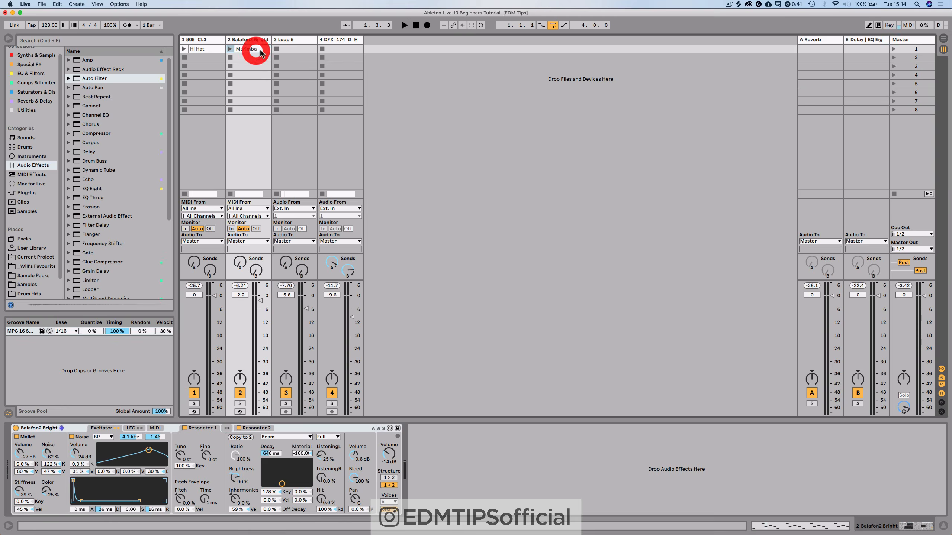
Copy the Loop 5 and DFX_174_D_HARMONY_14 clips from the Arrangement into the first Session View slots of their own tracks.
key("Tab")
key("Tab")
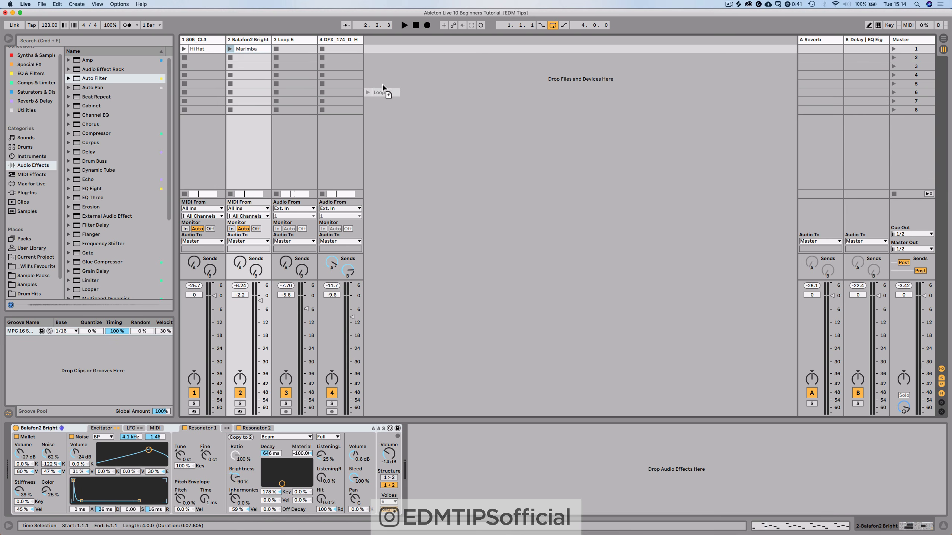
left_click(310, 52)
key("Tab")
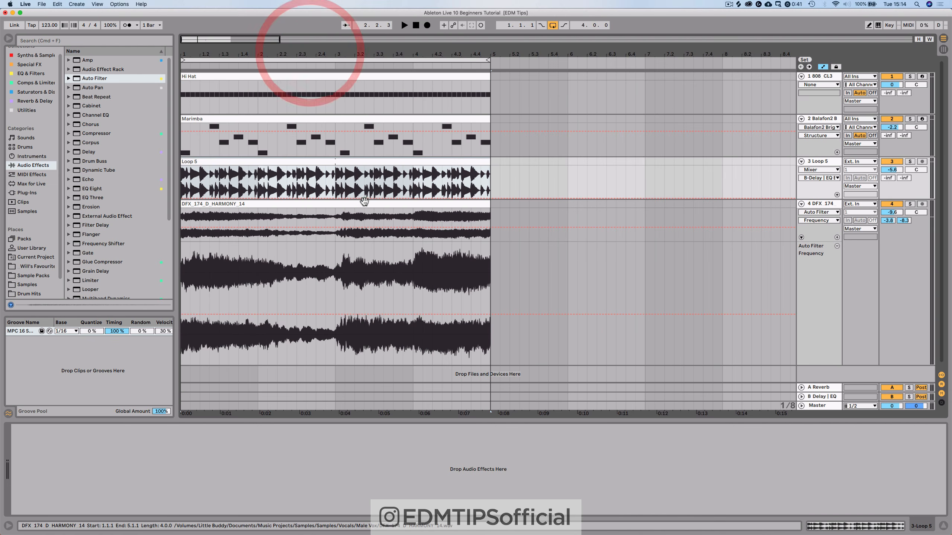
left_click(326, 198)
key("Tab")
left_click_drag(354, 57, 341, 49)
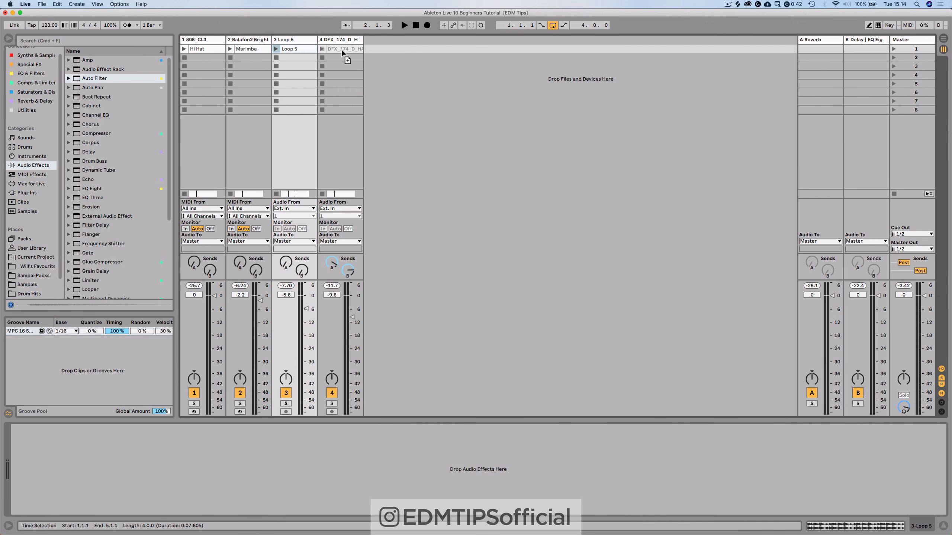
Rename the 808_CL3 track to Hats and the Balafon2 Bright track to Marimba.
left_click(199, 41)
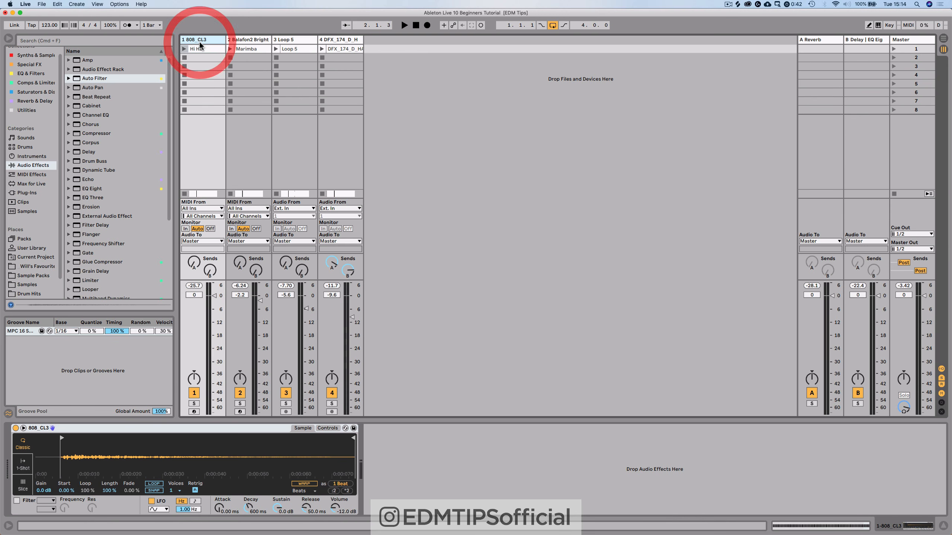
key("cmd+r")
type("HA")
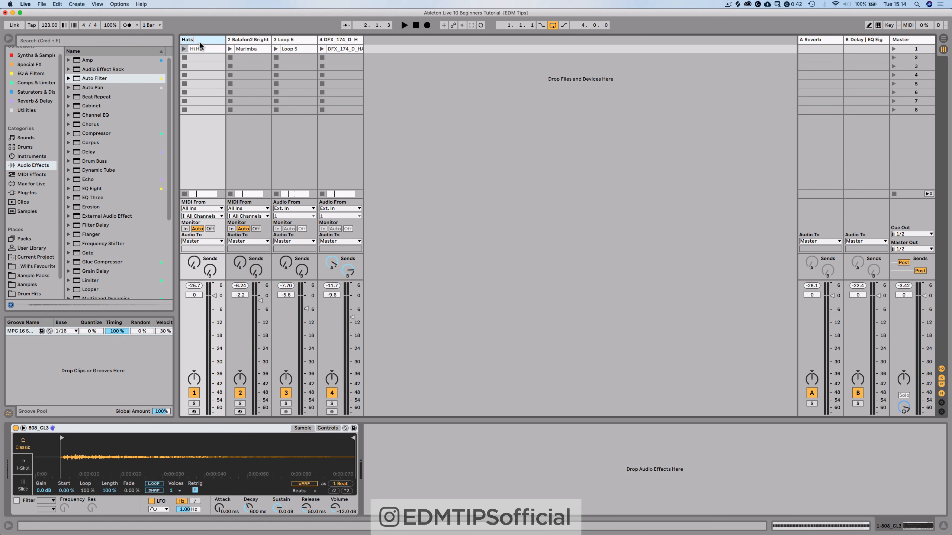
key("Return")
left_click(247, 41)
key("cmd+r")
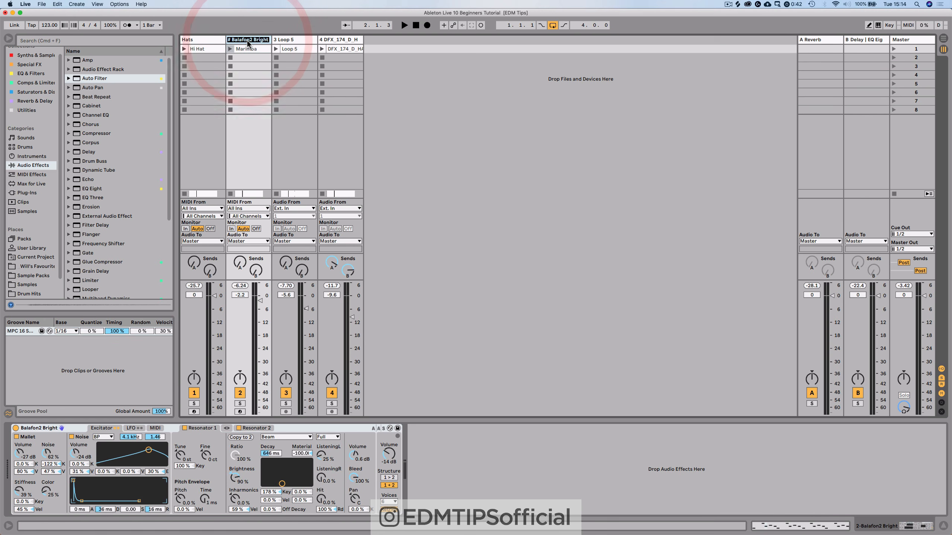
type("Marimba")
key("Return")
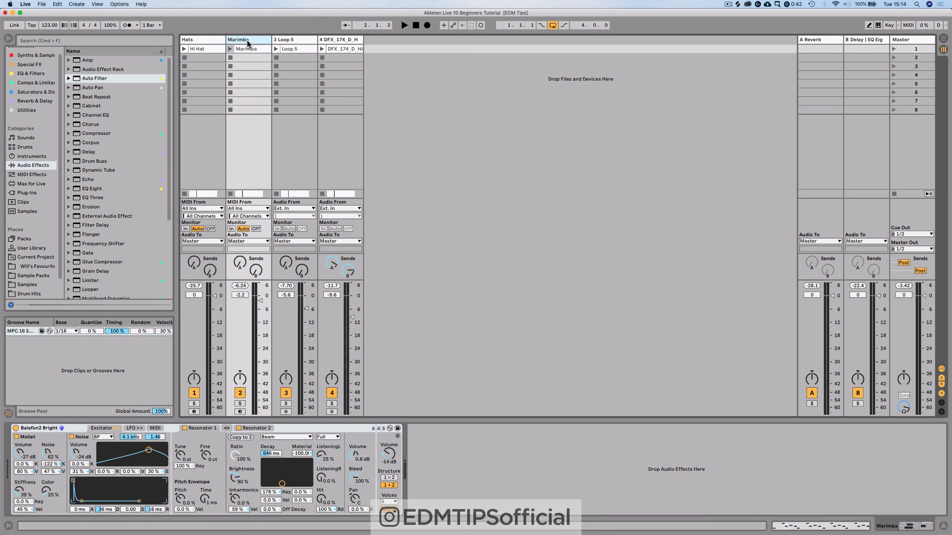
Rename the Loop 5 track to Drums and the DFX_174 harmony track to Vocals.
left_click(295, 39)
key("cmd+r")
type("D")
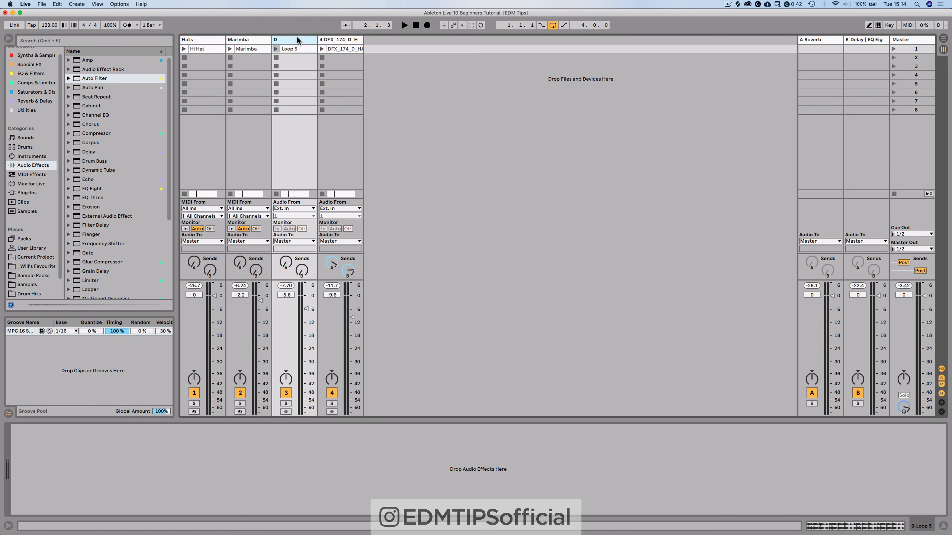
type("rums")
key("Return")
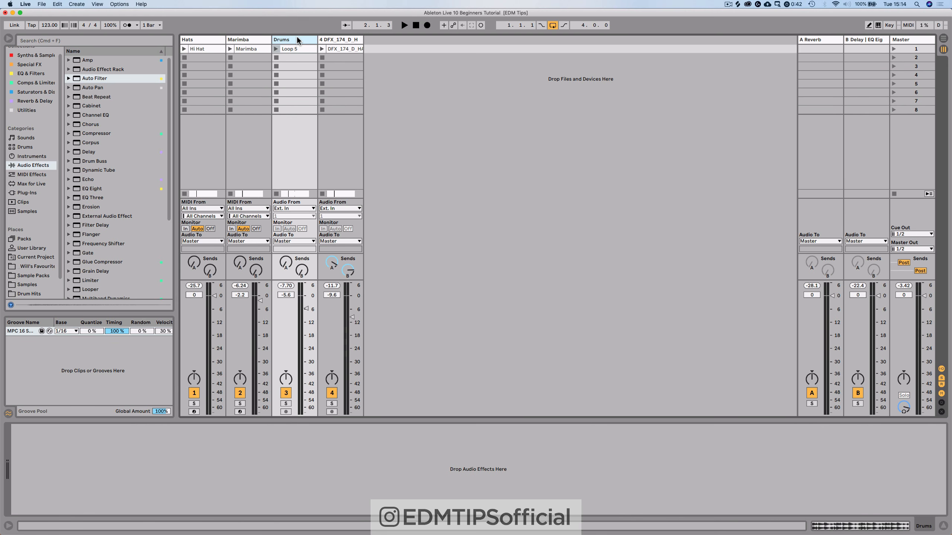
left_click(341, 39)
key("cmd+r")
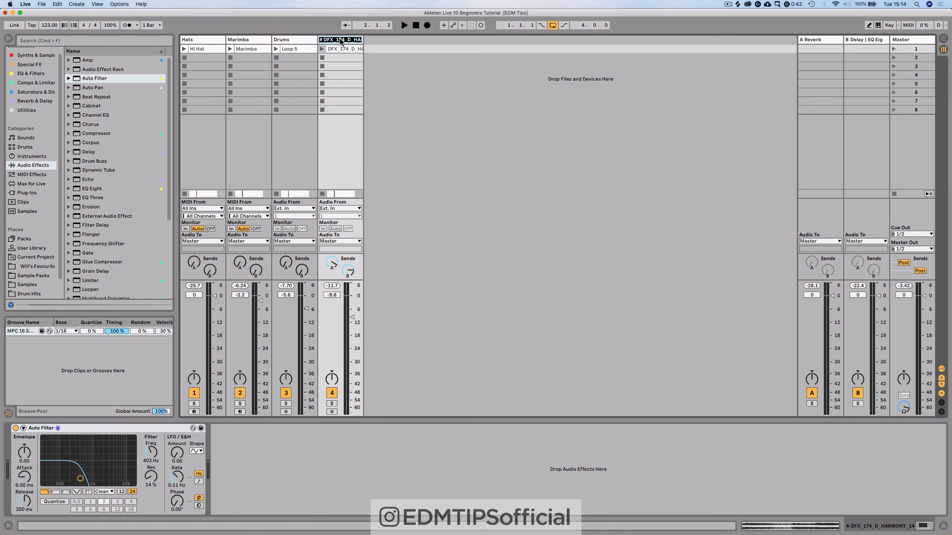
key("Return")
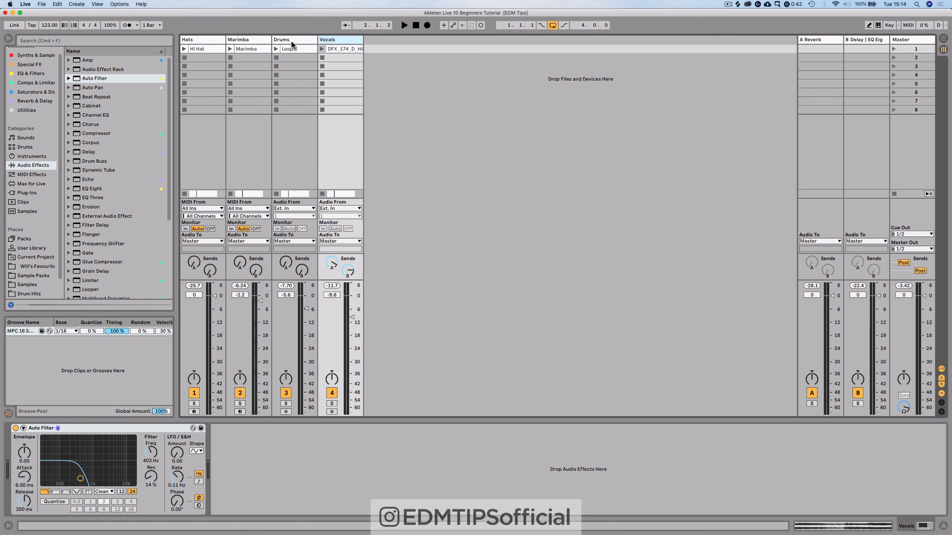
Colour the Hats track light blue and the Marimba track turquoise.
left_click(215, 40)
right_click(214, 40)
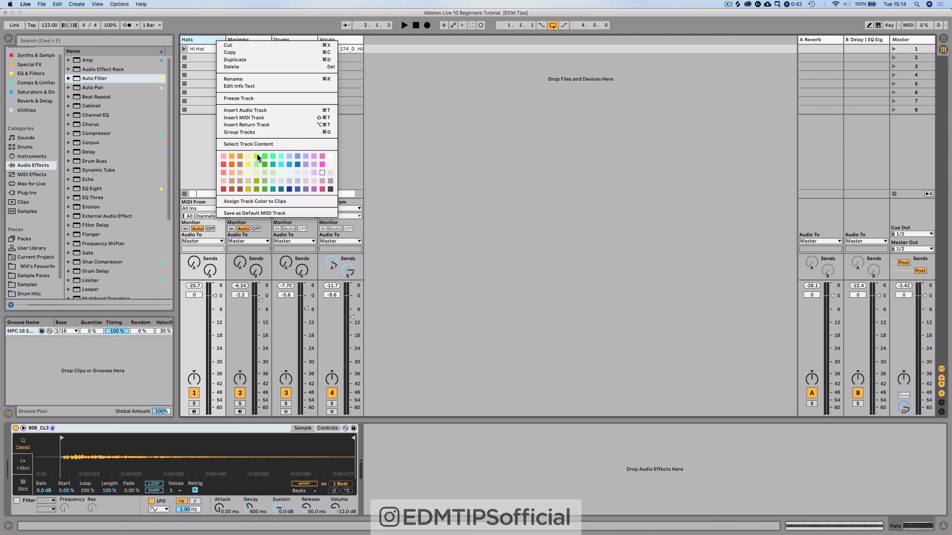
left_click(287, 158)
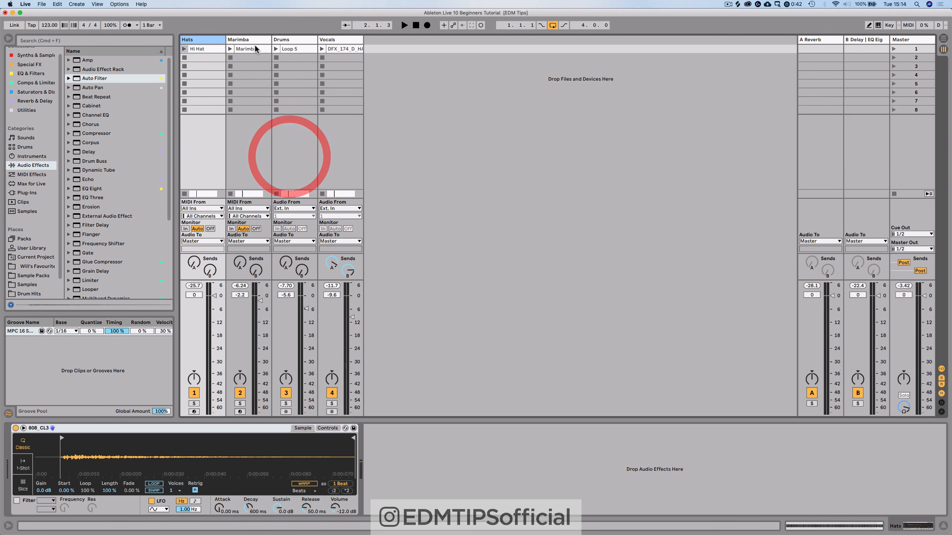
right_click(254, 40)
left_click(319, 157)
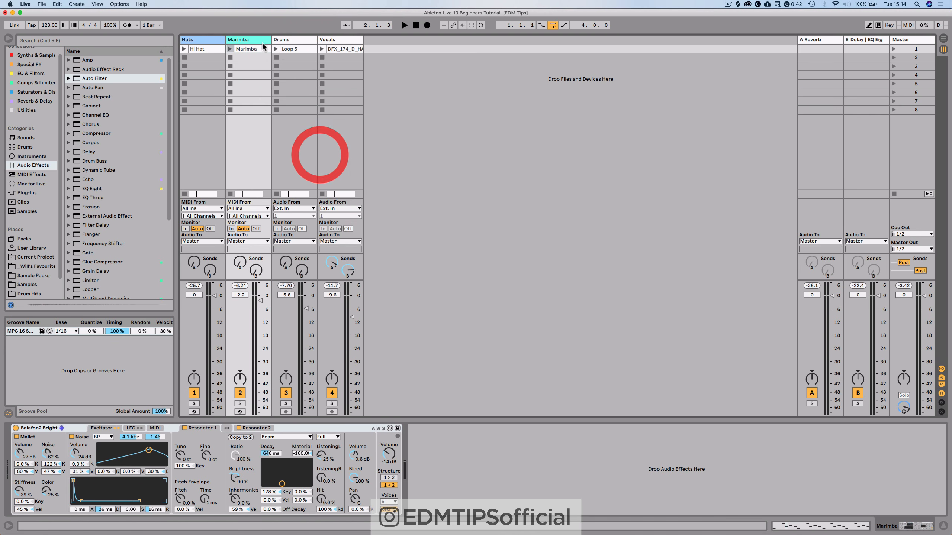
Assign the track colours of Marimba and Hats to their clips.
right_click(255, 42)
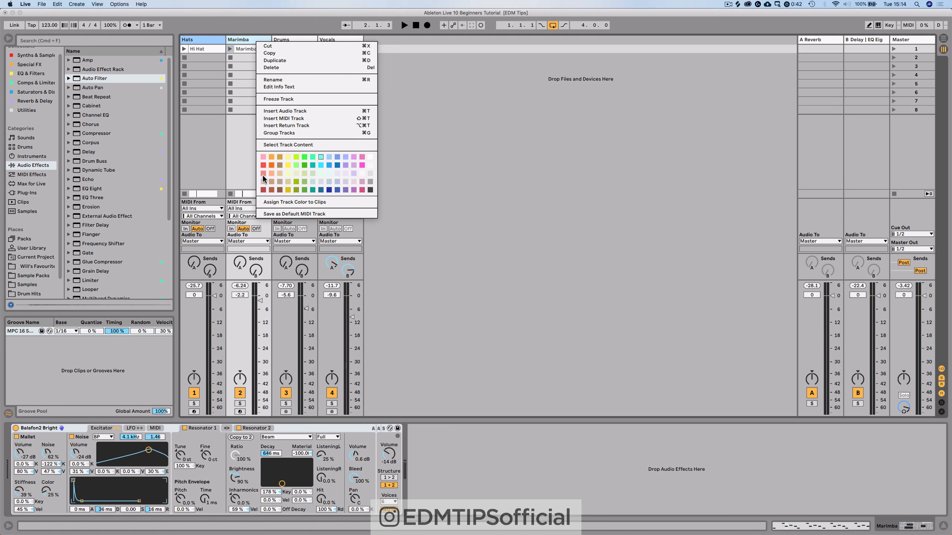
left_click(284, 203)
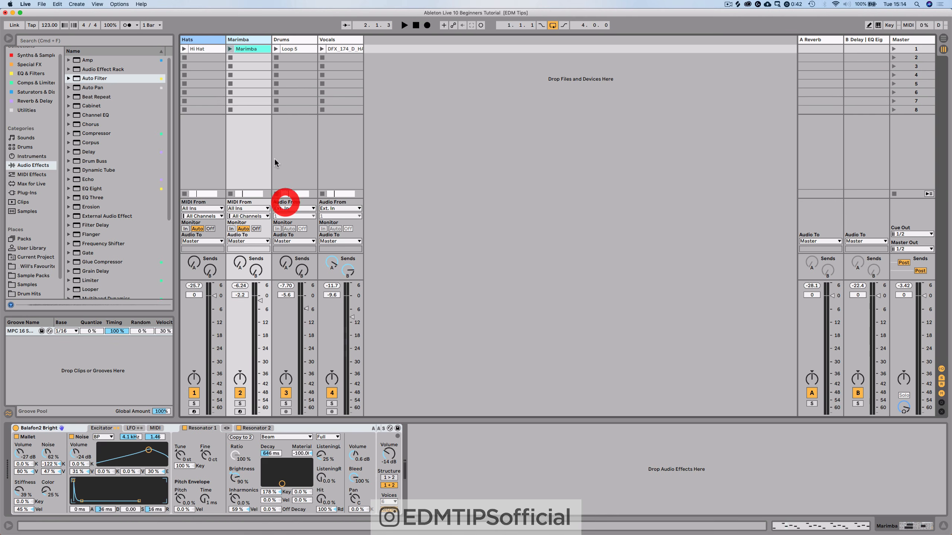
right_click(201, 40)
left_click(262, 202)
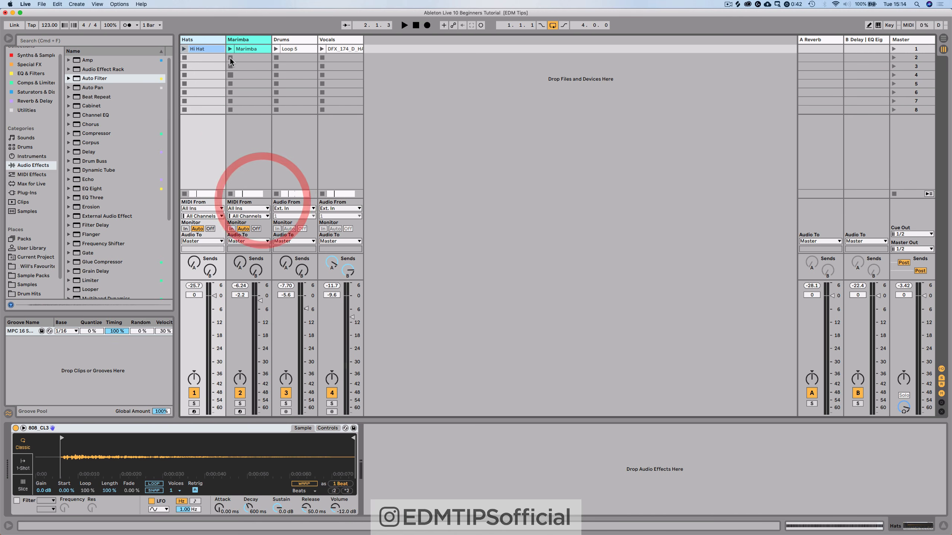
Assign the track colours of Hats and Marimba to their clips in the Arrangement View.
key("Tab")
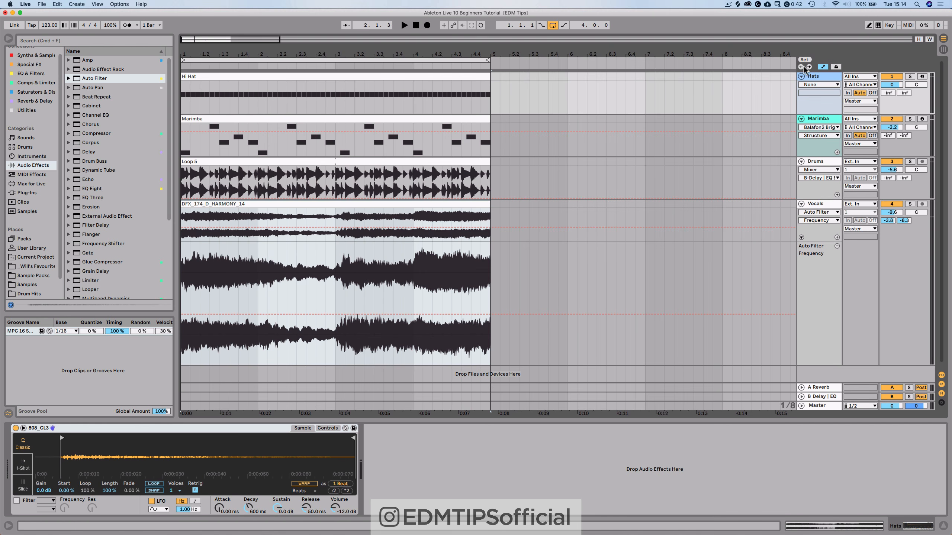
right_click(826, 77)
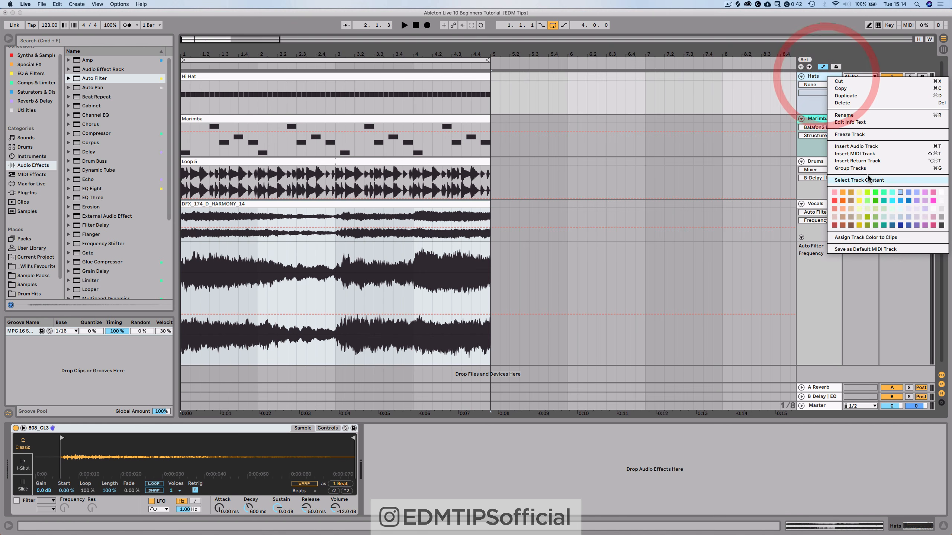
left_click(863, 233)
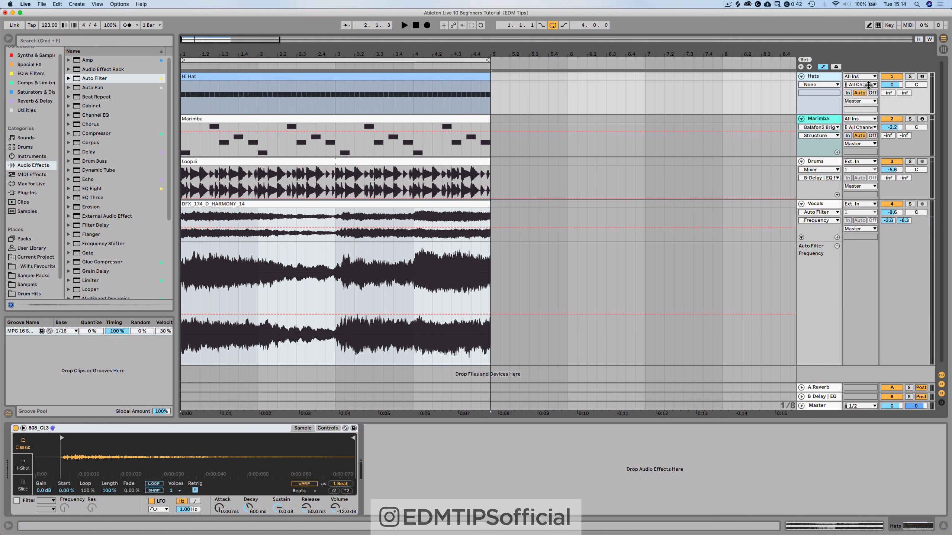
right_click(819, 119)
left_click(858, 280)
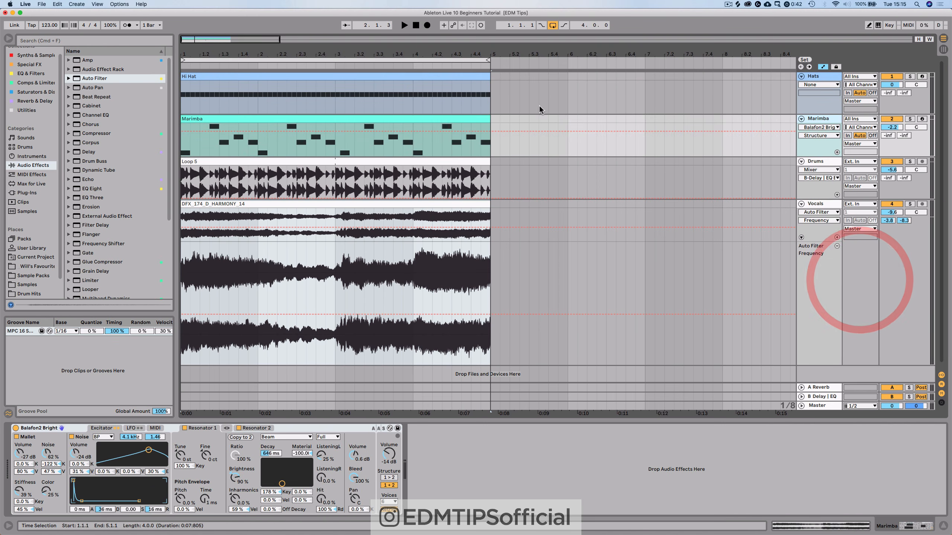
In the Session View, colour the Drums track green and the Vocals track light purple.
key("Tab")
left_click(282, 39)
right_click(285, 40)
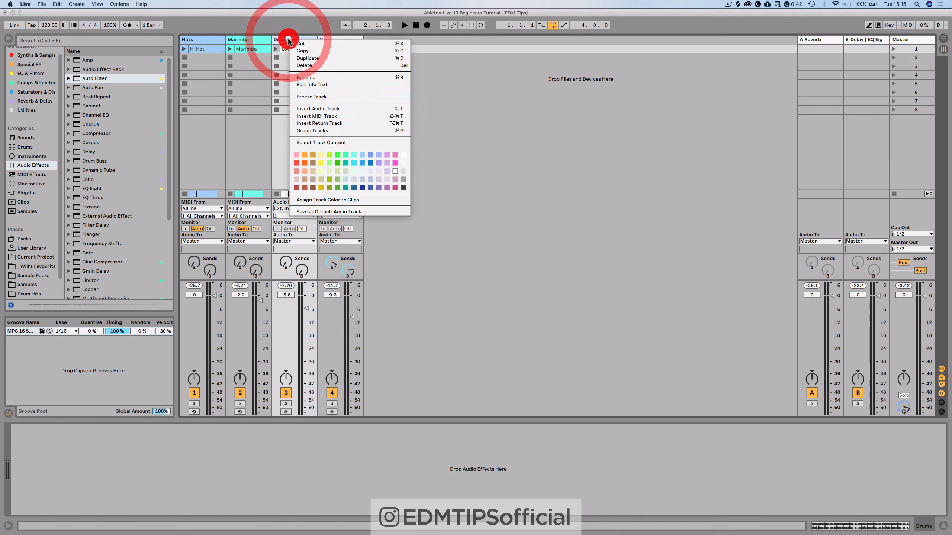
left_click(336, 179)
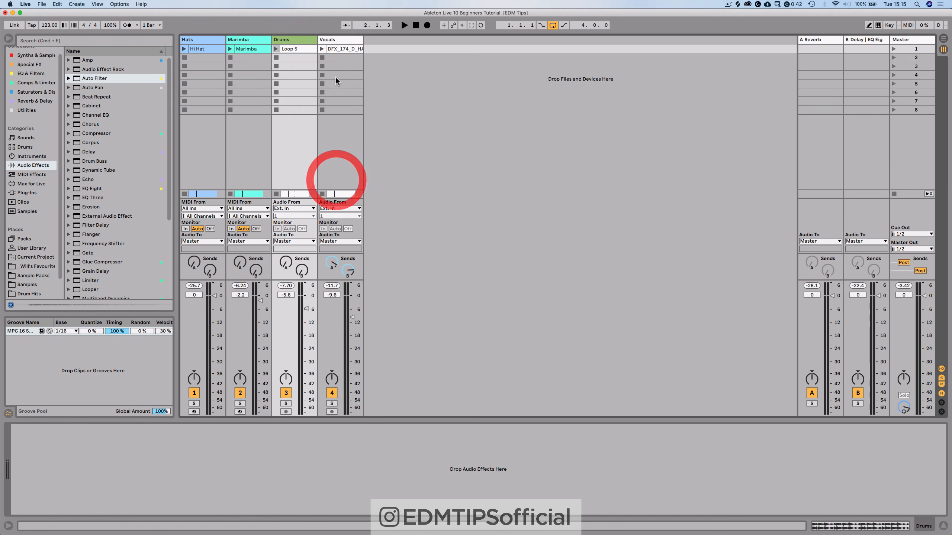
left_click(337, 39)
right_click(337, 39)
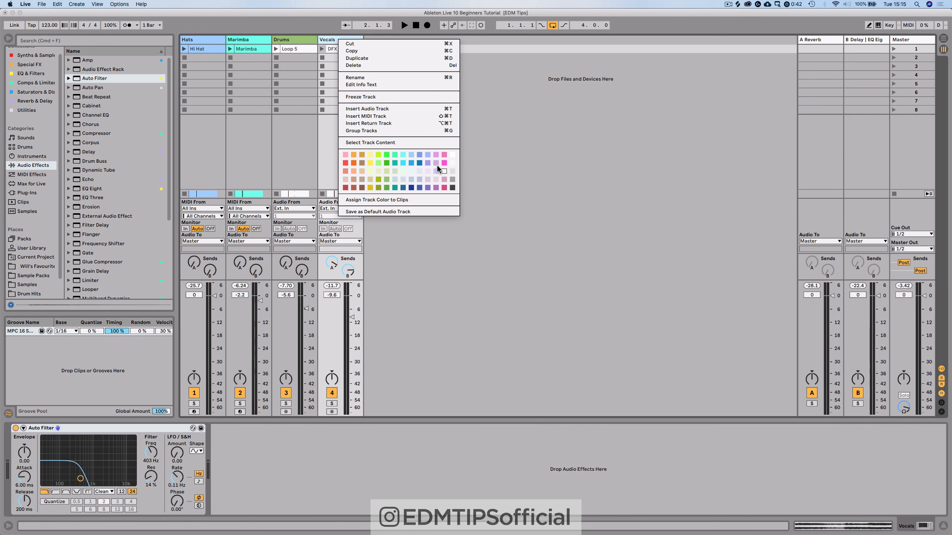
left_click(436, 171)
Assign the track colours of Drums and Vocals to their Session View clips.
left_click(362, 41)
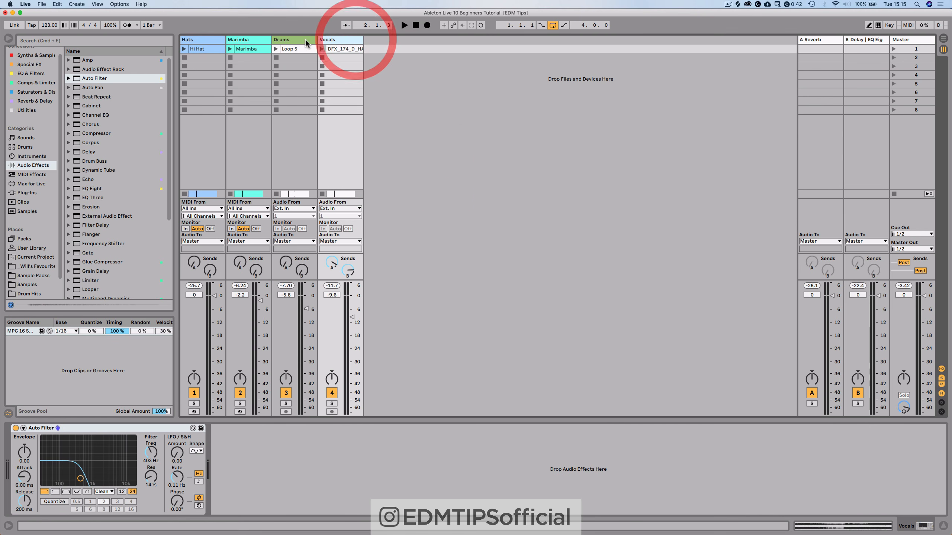
left_click(301, 37)
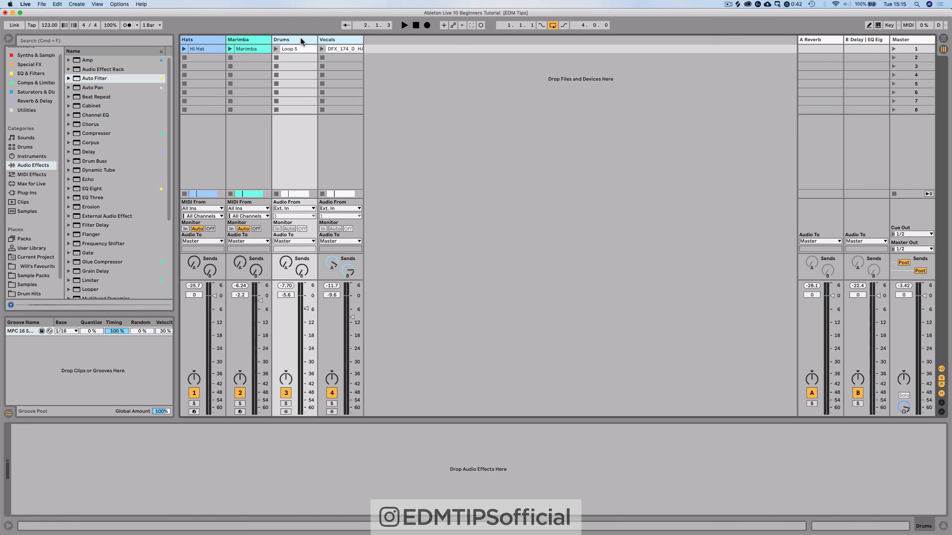
right_click(300, 37)
left_click(331, 181)
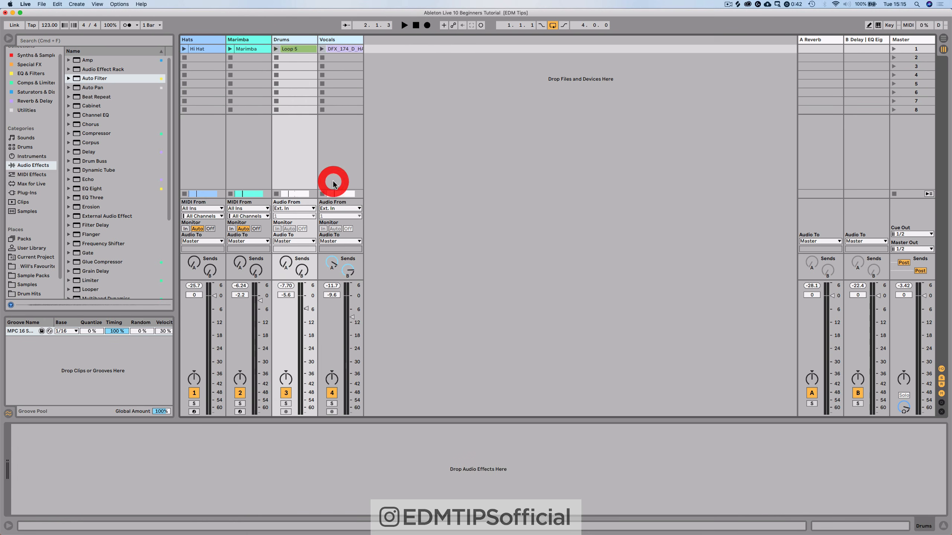
left_click(294, 76)
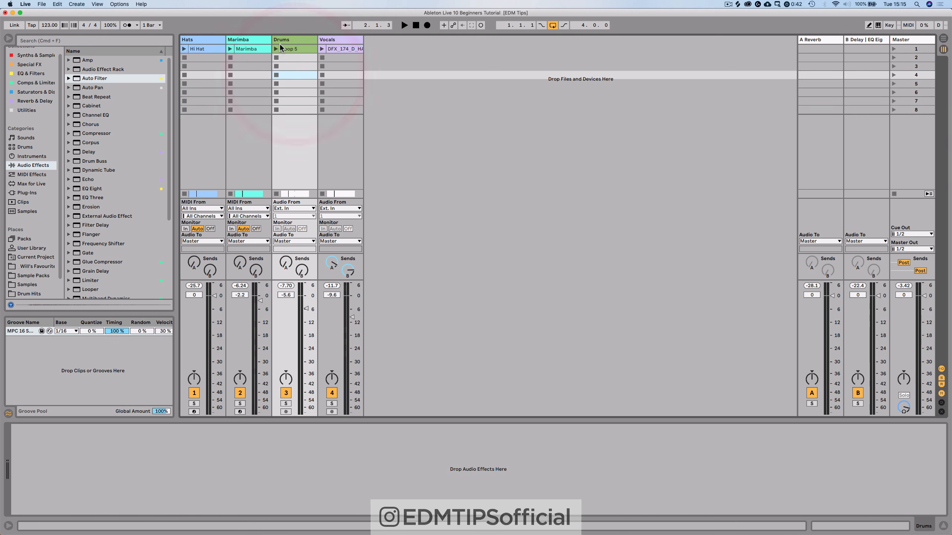
Launch the Vocals clip, view its waveform in the clip view, and stop playback.
left_click(322, 49)
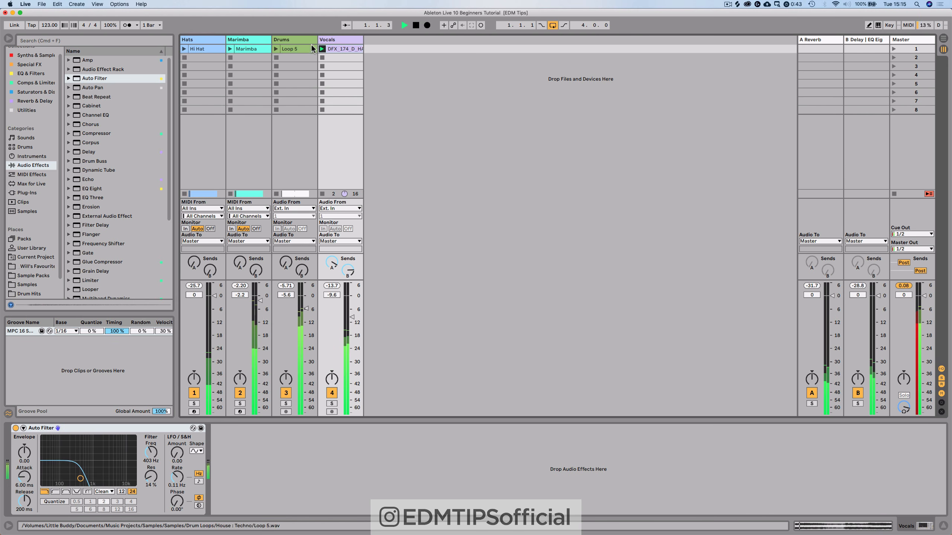
double_click(342, 46)
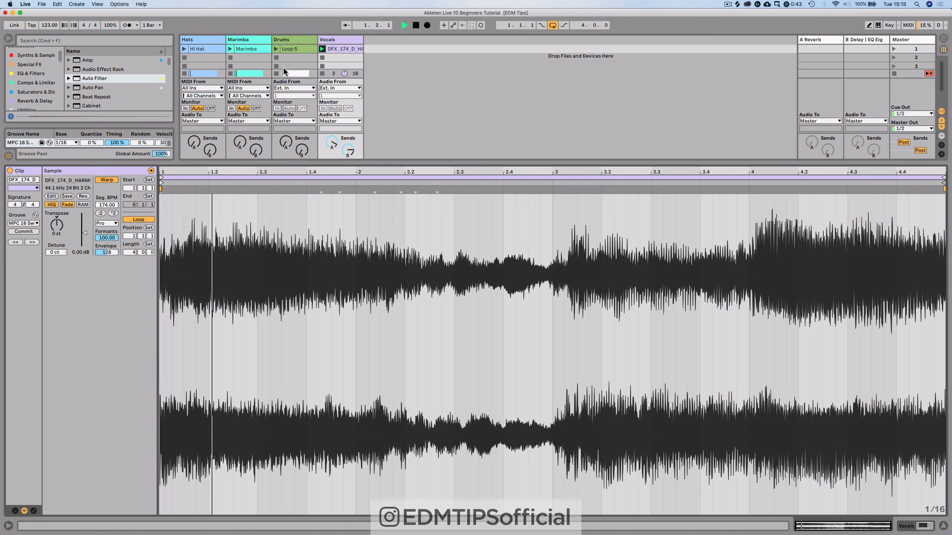
left_click(416, 25)
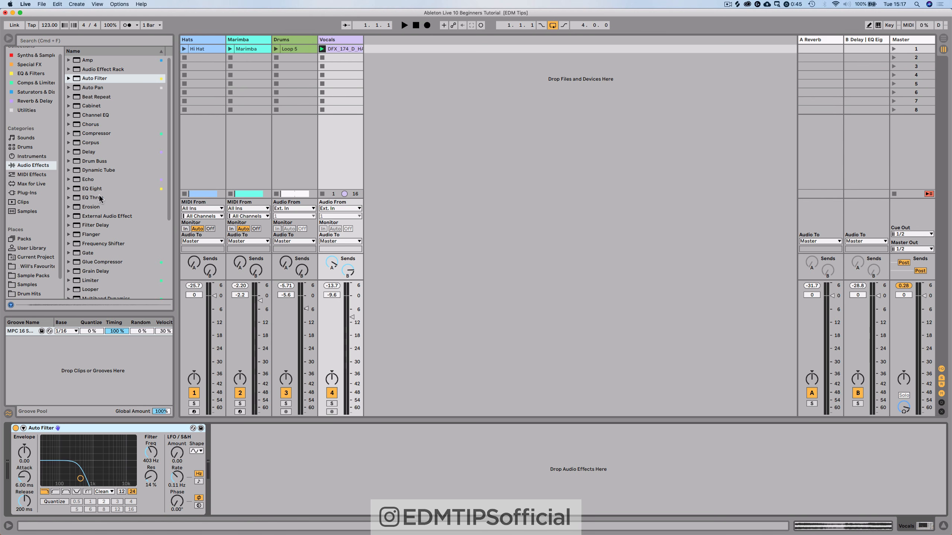
Find a 125BPM Jomox loop in the House / Techno drum loops and try to place it in the Hats track's second slot.
scroll(31, 221, "down", 2)
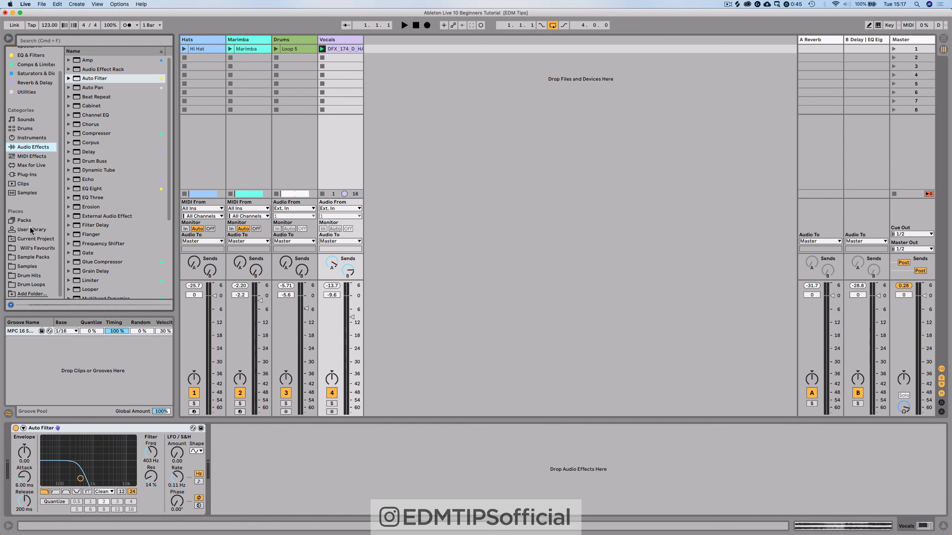
left_click(30, 286)
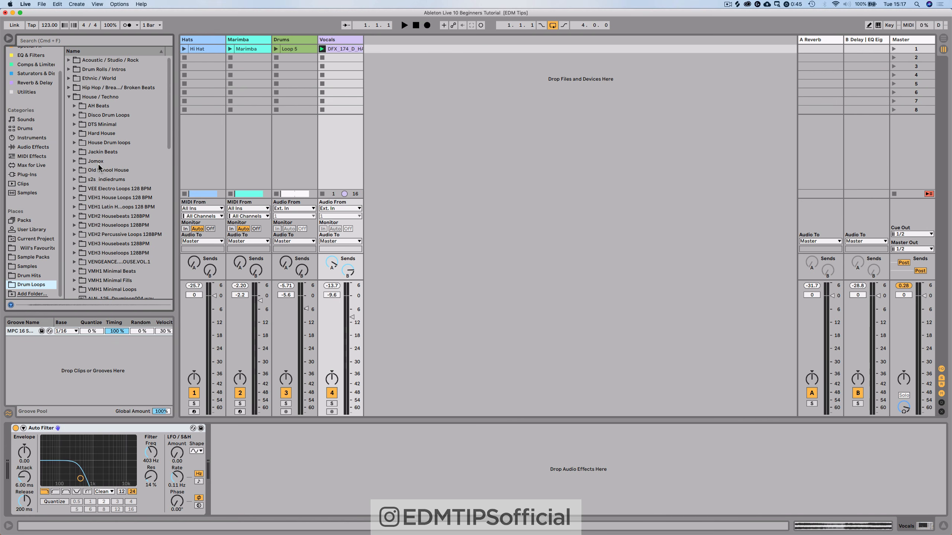
left_click(98, 162)
left_click(128, 250)
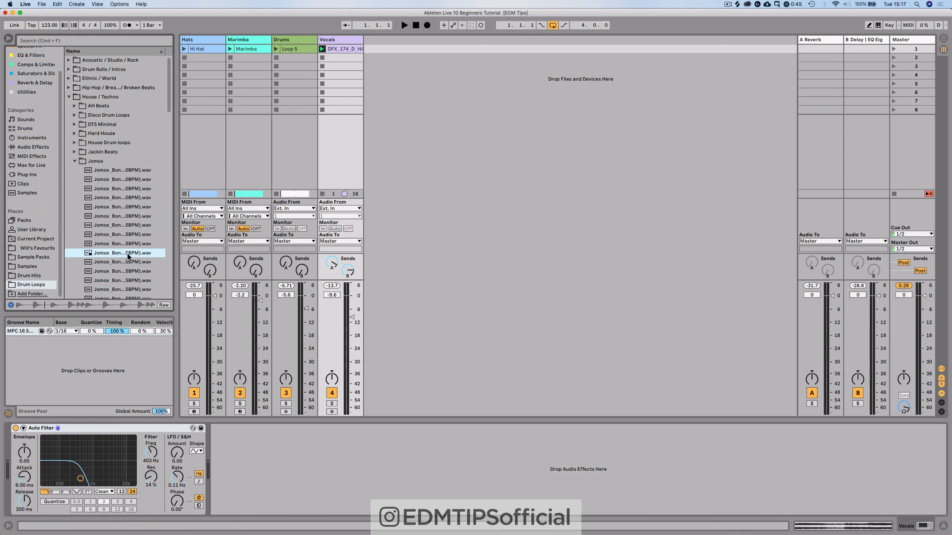
left_click_drag(129, 256, 195, 58)
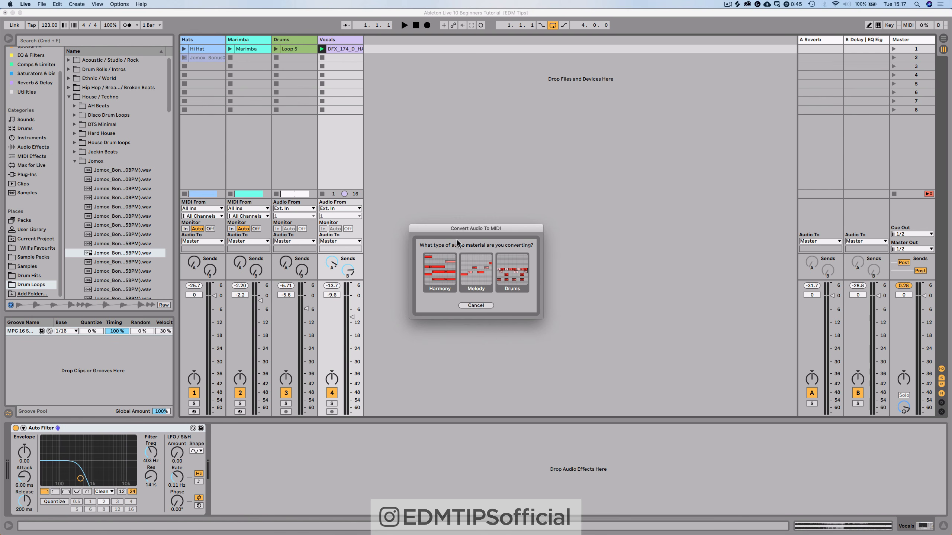
left_click(473, 305)
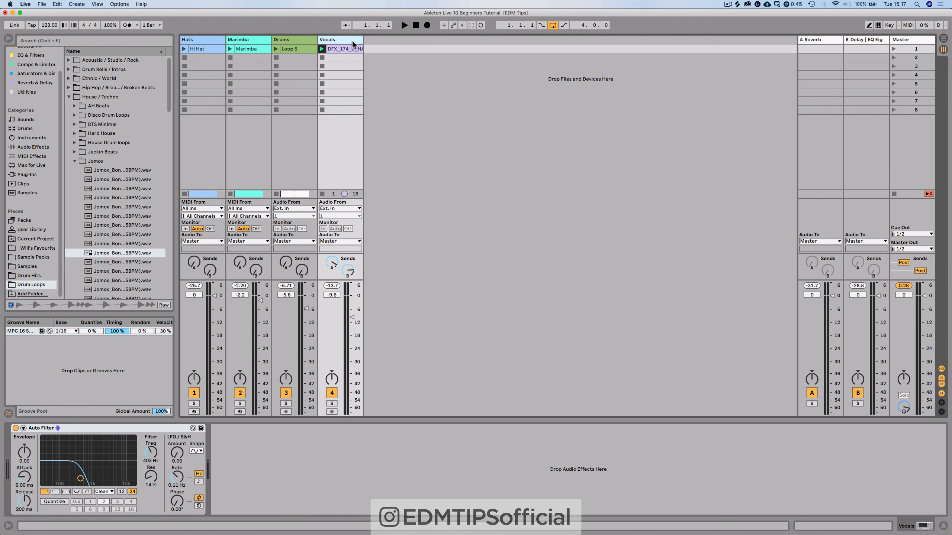
Insert an audio track after Vocals, load the Jomox loop into its first slot and launch it.
key("super+t")
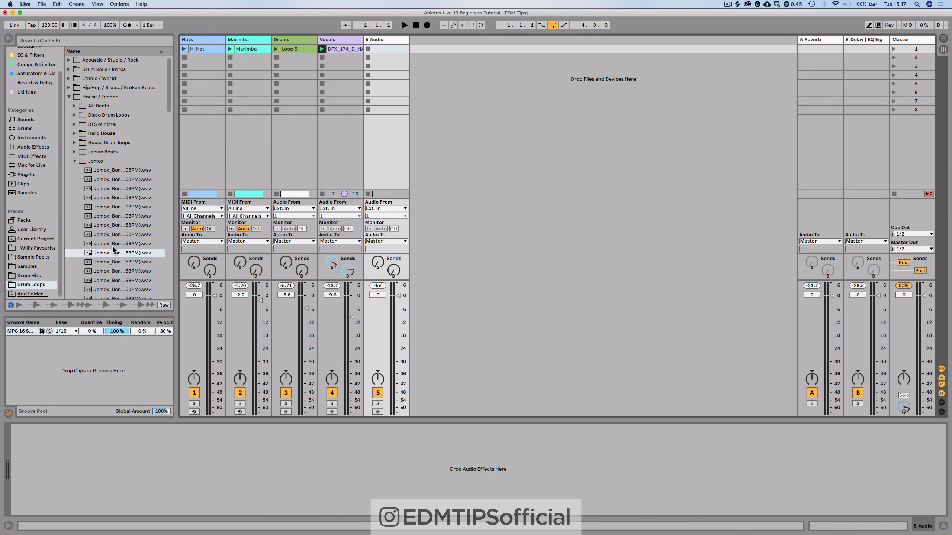
left_click_drag(111, 250, 382, 50)
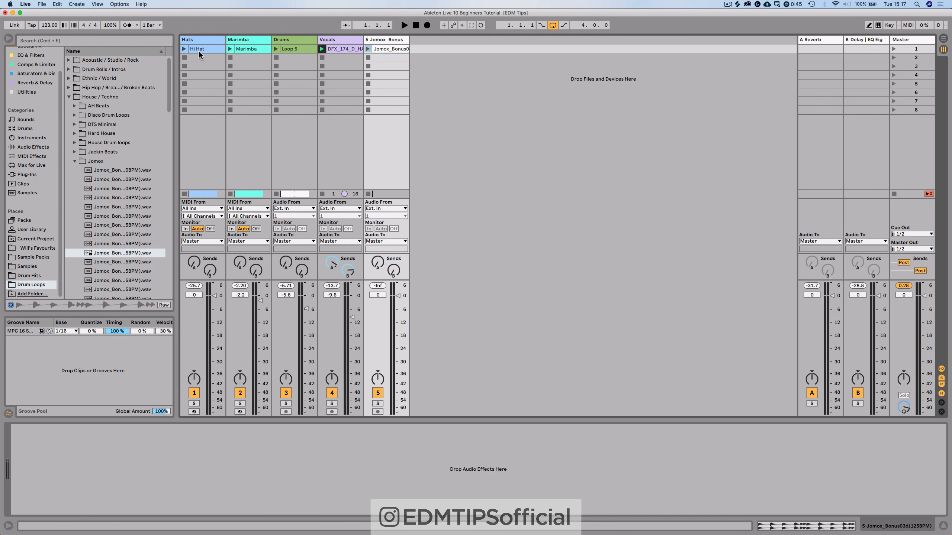
left_click(368, 50)
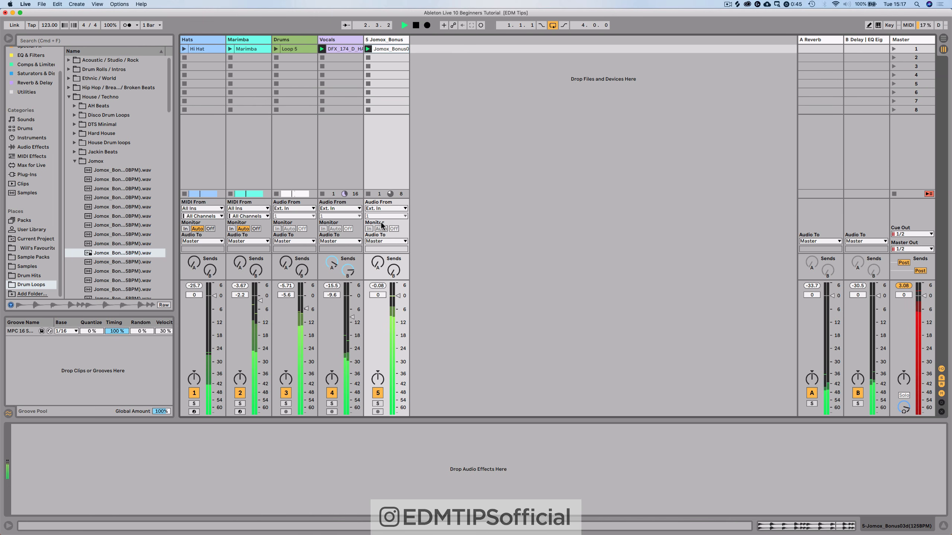
Lower the Jomox track's volume to -4.8 dB, reset the Master peak indicator and stop playback.
mouse_move(398, 295)
left_mouse_down()
mouse_move(398, 315)
mouse_move(398, 307)
left_mouse_up()
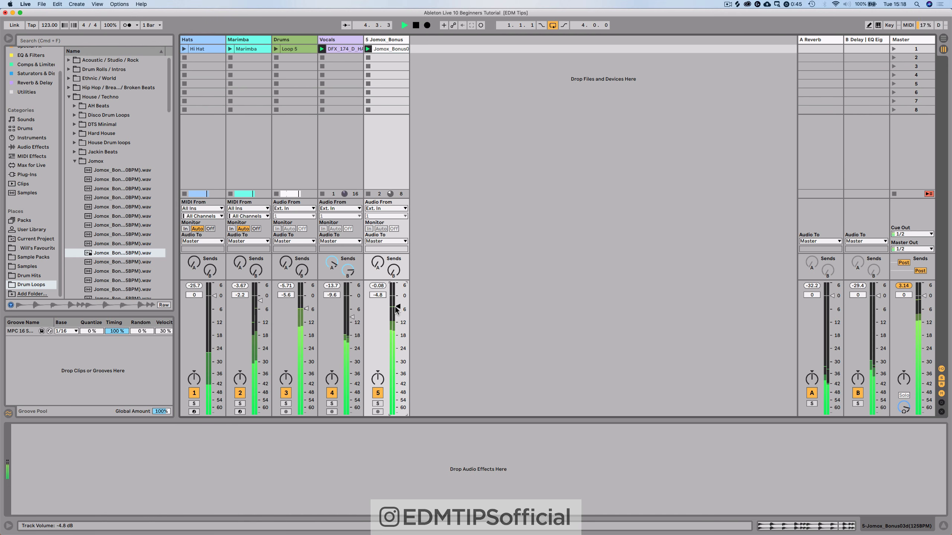
left_click(903, 286)
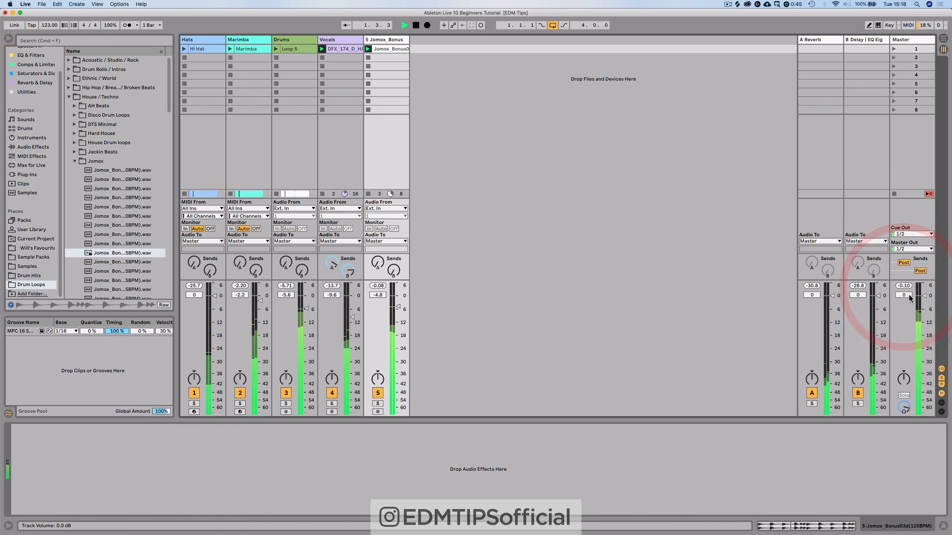
key("space")
Lower the volume of all five tracks together, bringing Marimba to -6.0 dB, and recheck the Master peak level during playback.
left_click(383, 36)
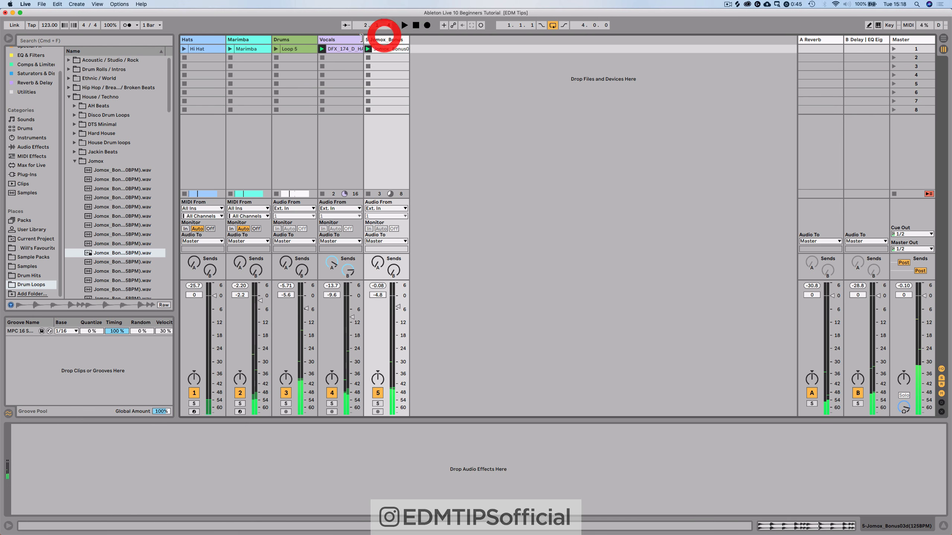
left_click(384, 39)
left_click(210, 36)
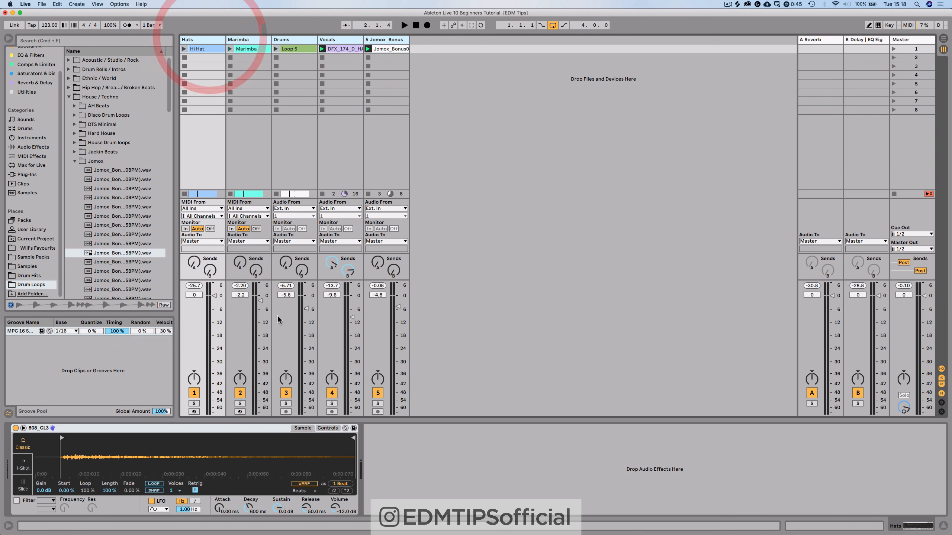
left_click_drag(260, 301, 261, 310)
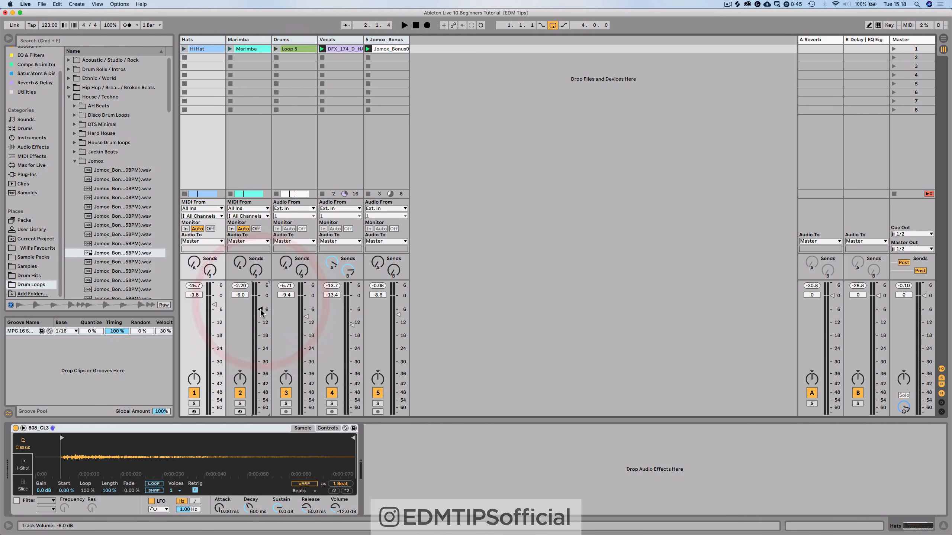
key("space")
left_click(905, 288)
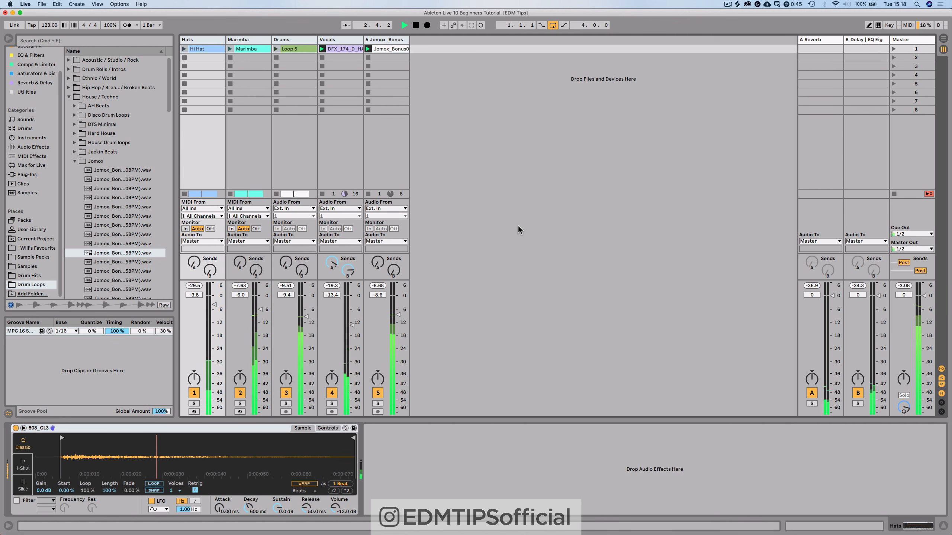
key("space")
left_click(486, 207)
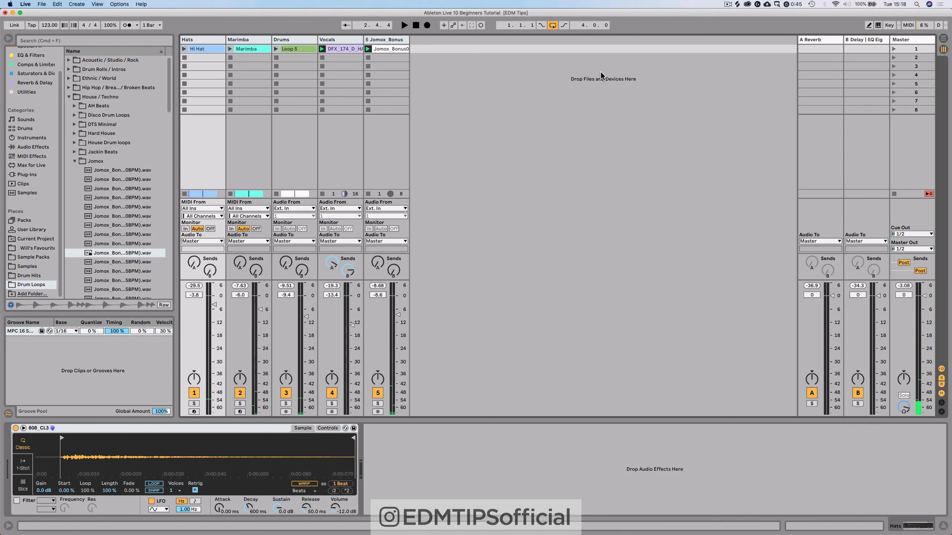
Launch scene 1 to play all its clips together, and duplicate the scene.
left_click(914, 50)
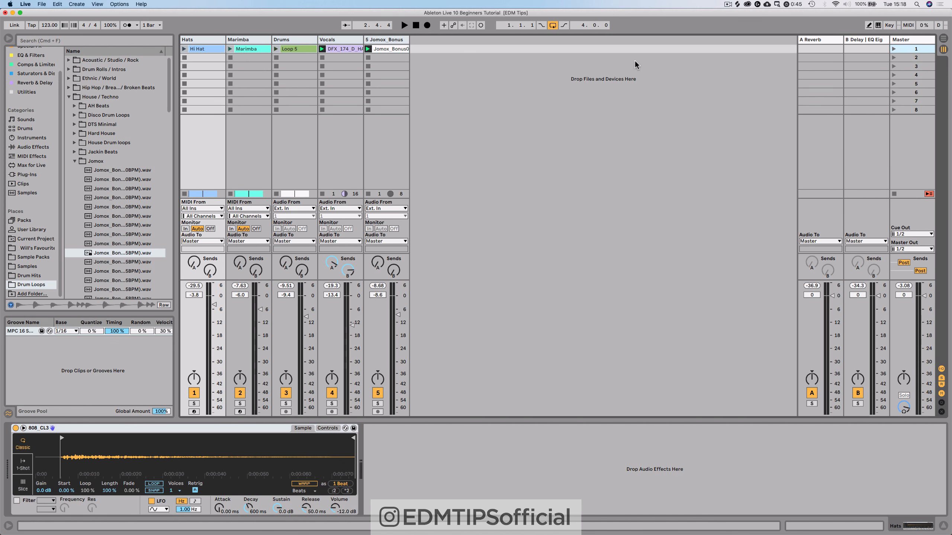
left_click(894, 49)
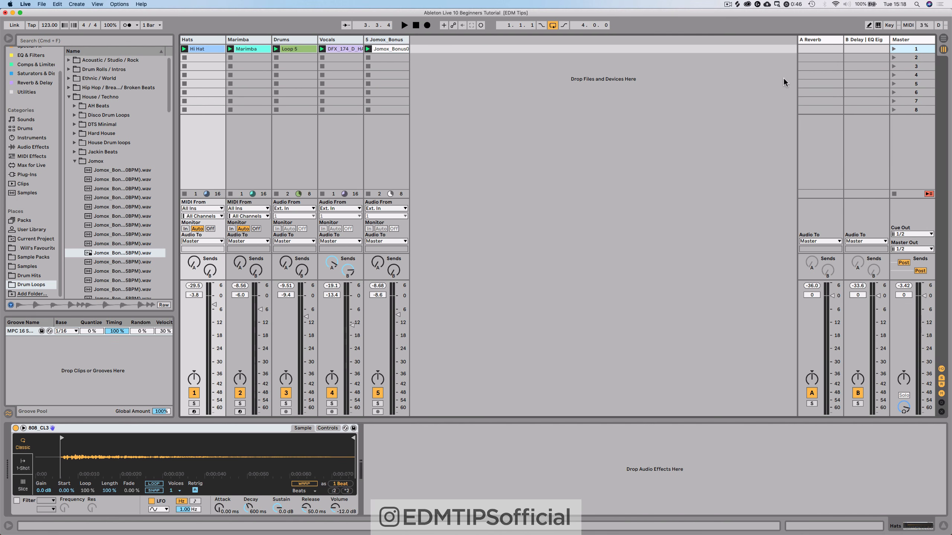
right_click(901, 49)
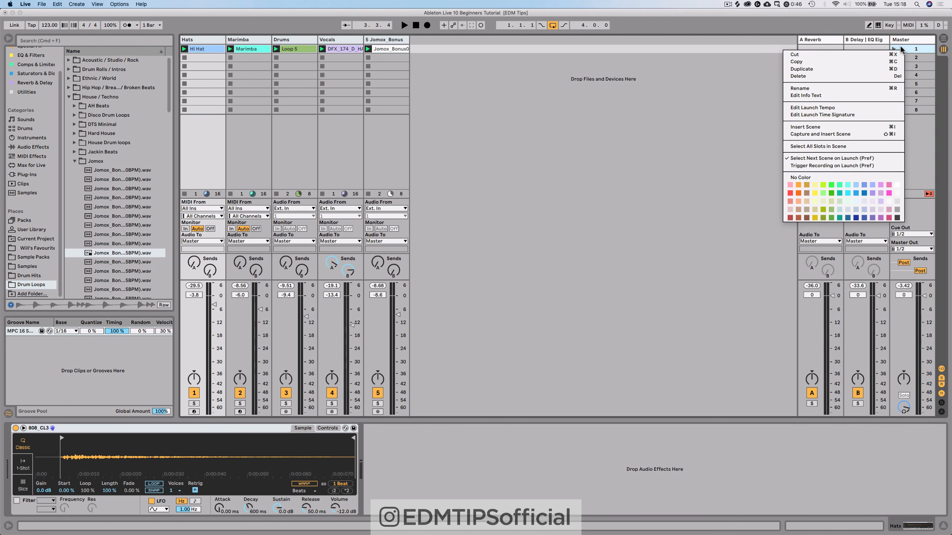
left_click(821, 69)
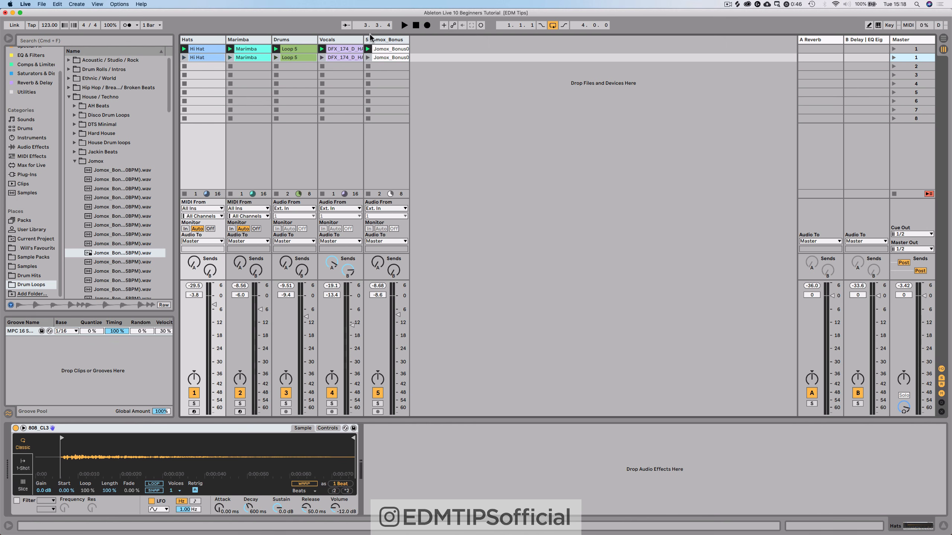
Delete the Marimba and Jomox clips from the first scene, keeping its Hats, Drums and Vocals clips.
left_click(202, 70)
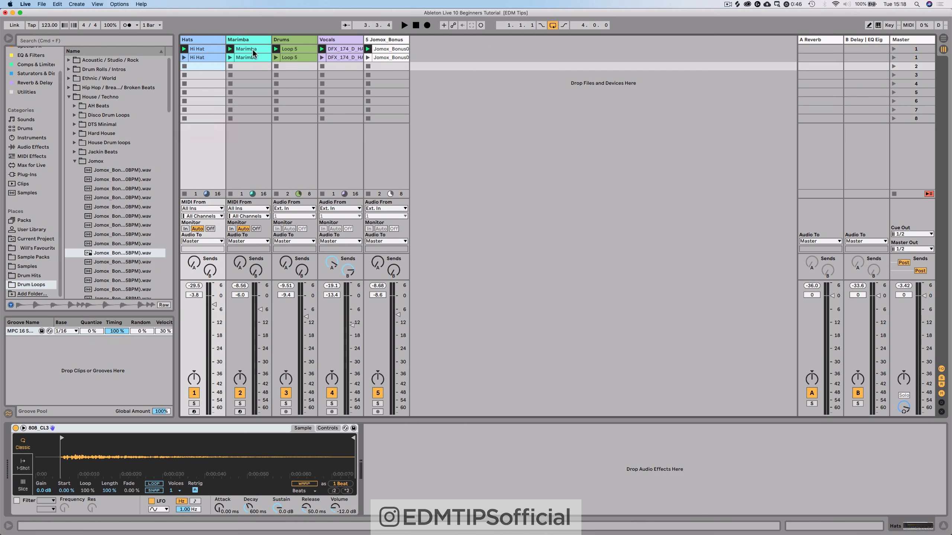
left_click(252, 50)
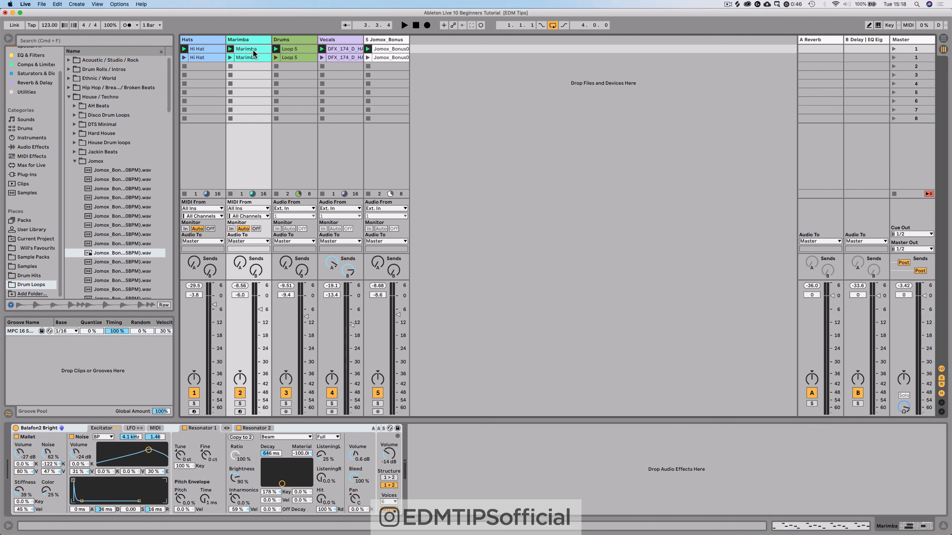
key("Delete")
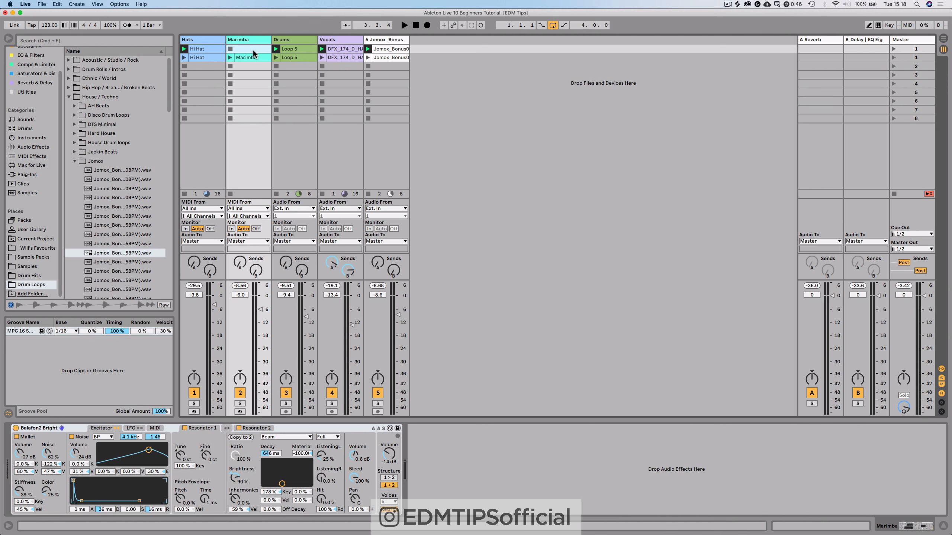
left_click(298, 49)
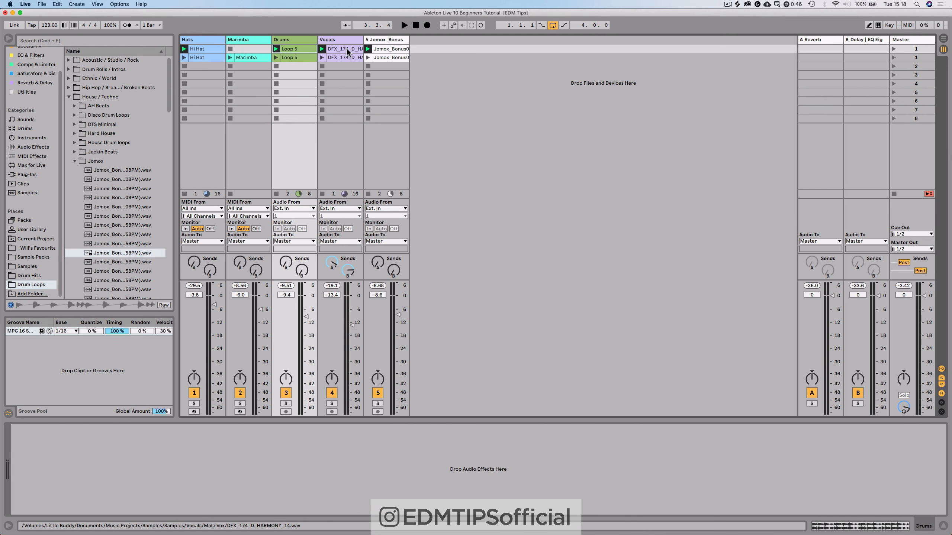
left_click(388, 49)
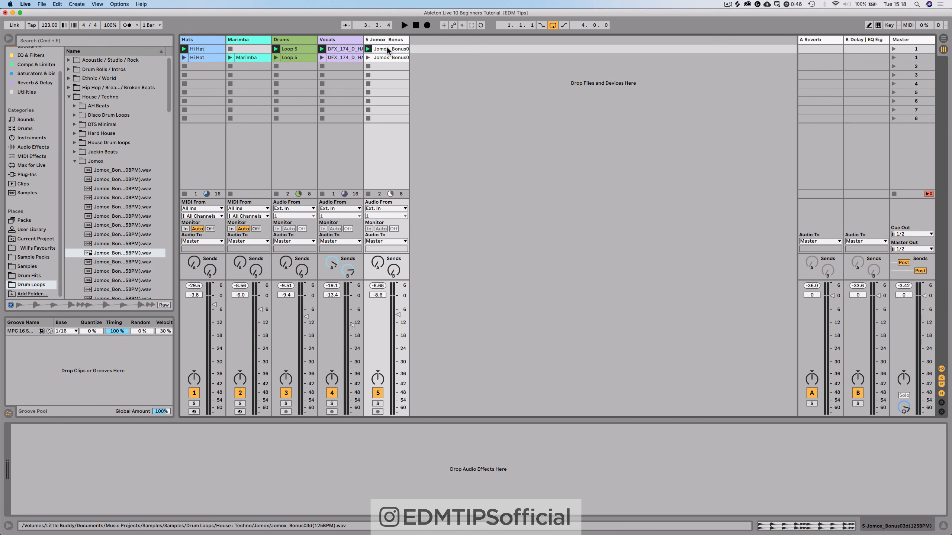
key("Delete")
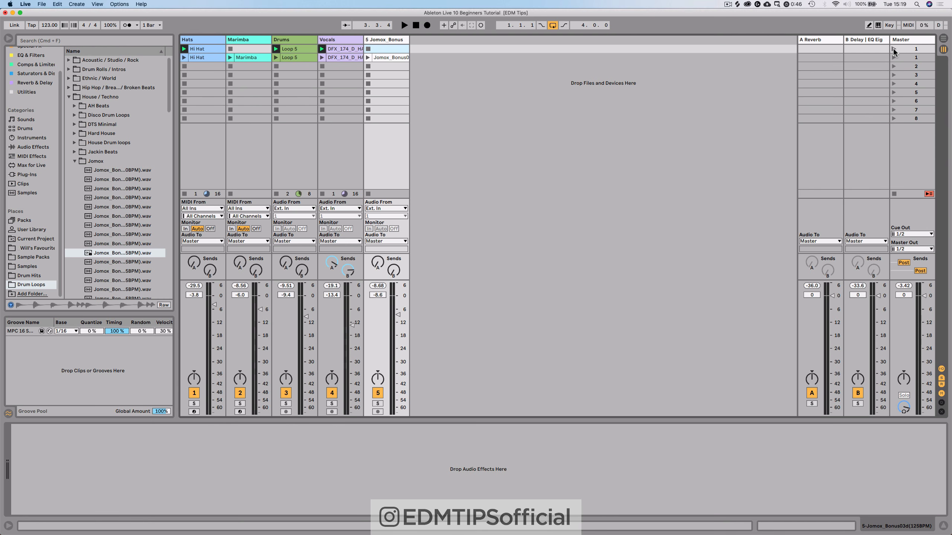
Rename the first two scenes Intro and Verse, and launch them one after the other.
left_click(904, 49)
left_click(920, 57)
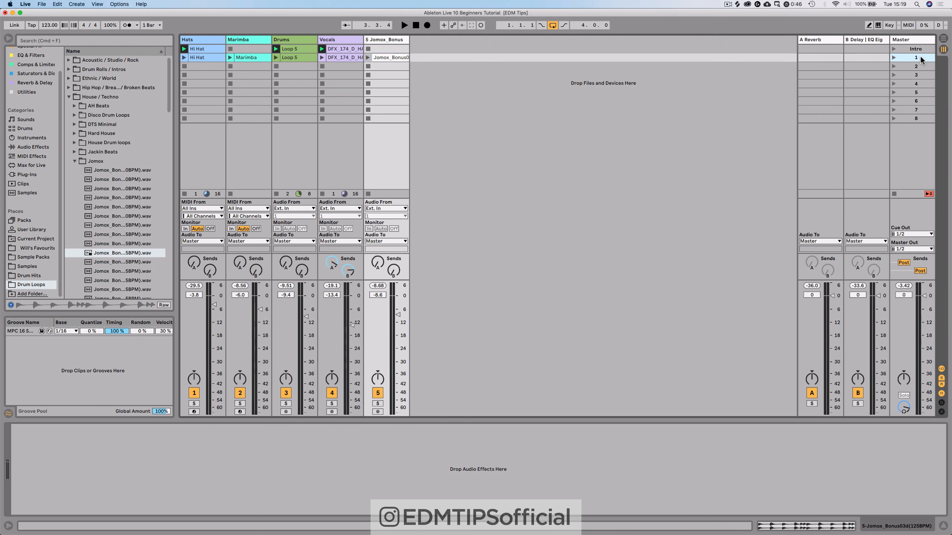
key("cmd+r")
left_click(892, 48)
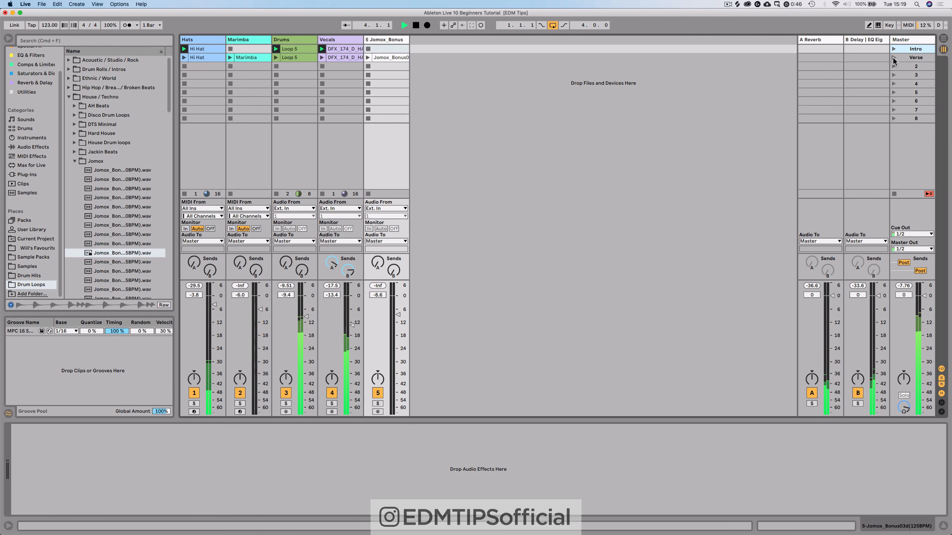
left_click(893, 57)
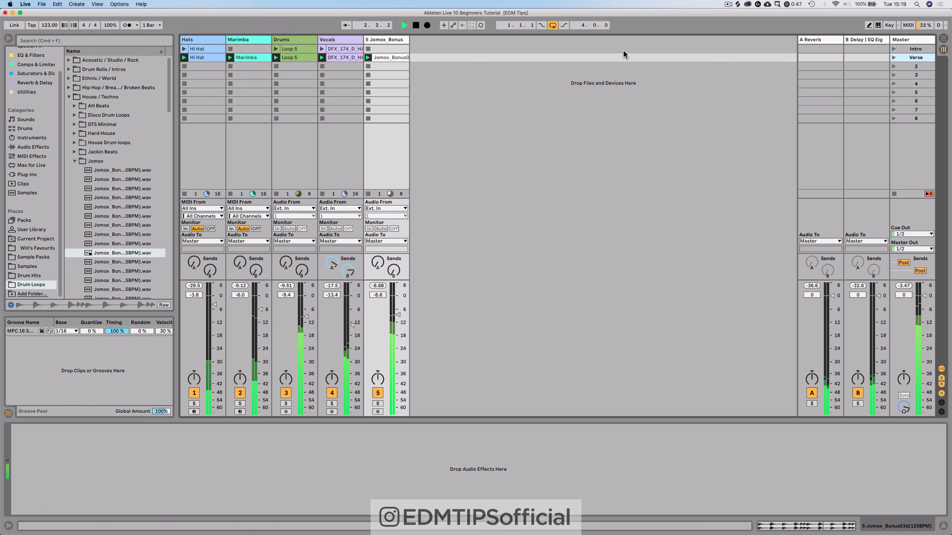
Duplicate the Verse scene and delete the Drums, Jomox and Hats clips from the copy.
right_click(903, 57)
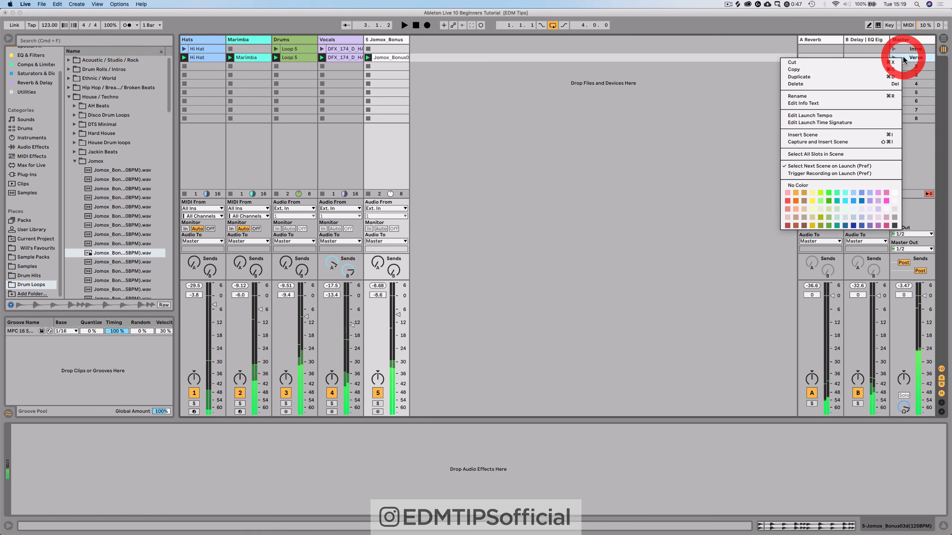
left_click(806, 78)
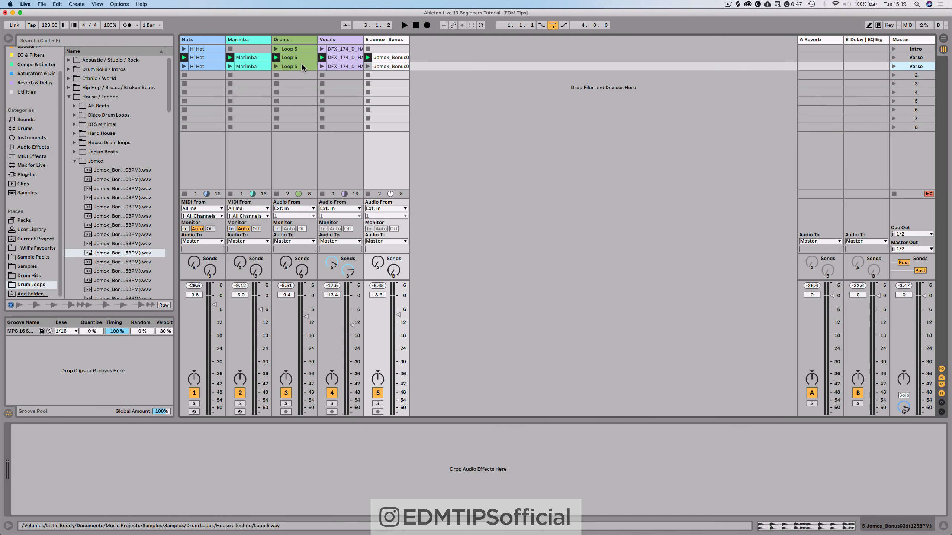
left_click(301, 65)
key("Delete")
left_click(392, 66)
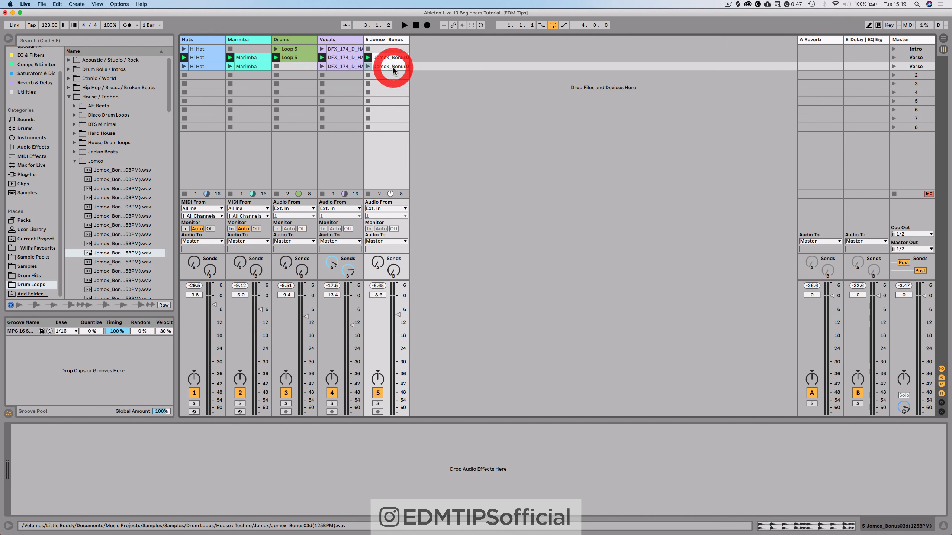
key("Delete")
left_click(200, 66)
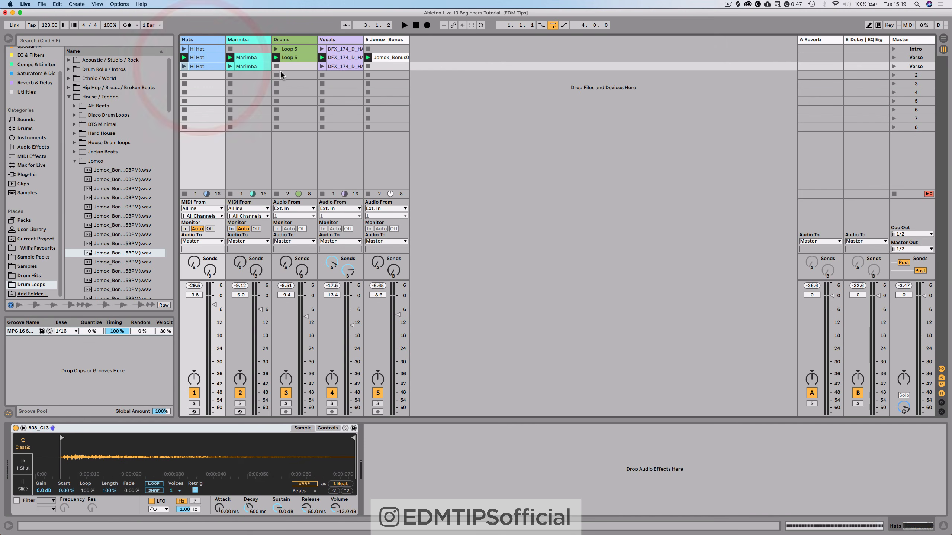
key("Delete")
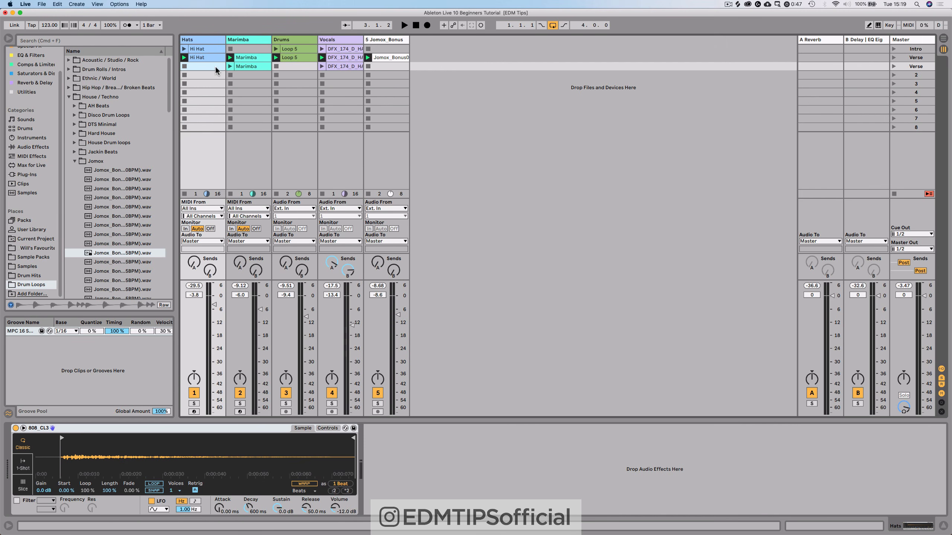
Launch the duplicated third scene and rename it Break.
left_click(893, 66)
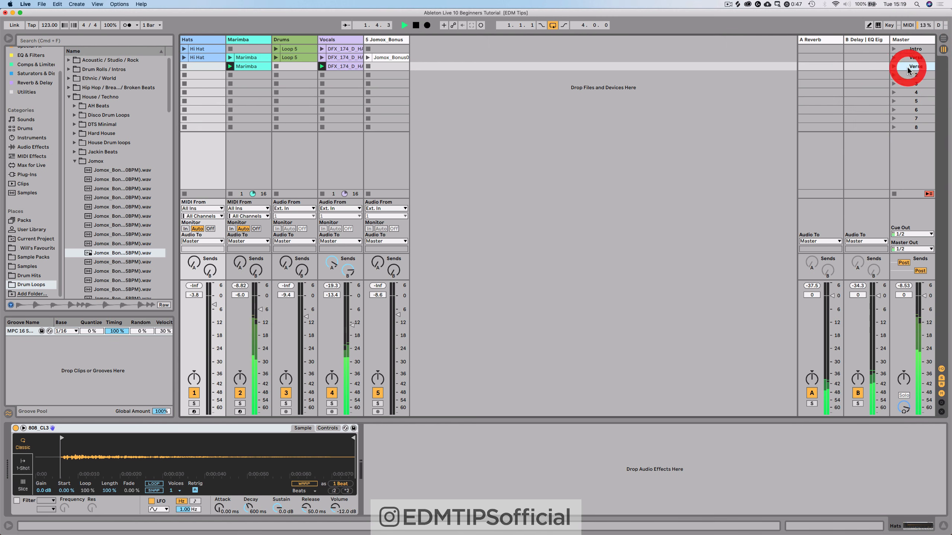
key("super+r")
type("Break")
key("Return")
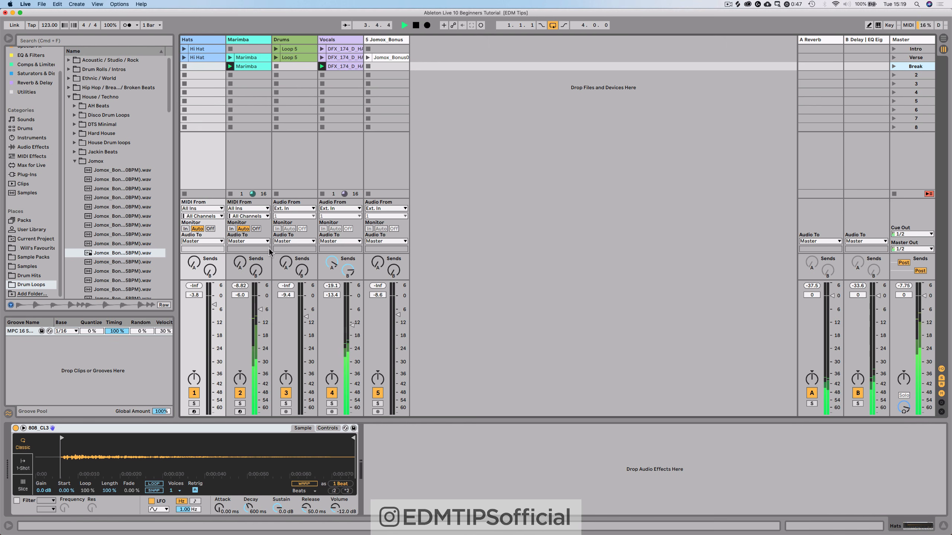
Raise the Marimba track's send B to the delay return to about -7.3 dB while the Break scene plays.
left_click(256, 270)
key("space")
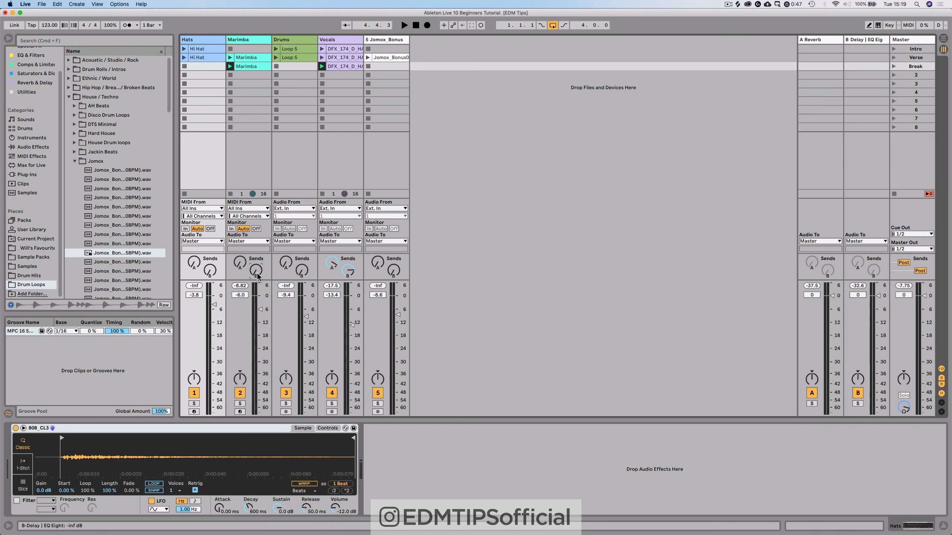
key("space")
left_click_drag(257, 272, 257, 221)
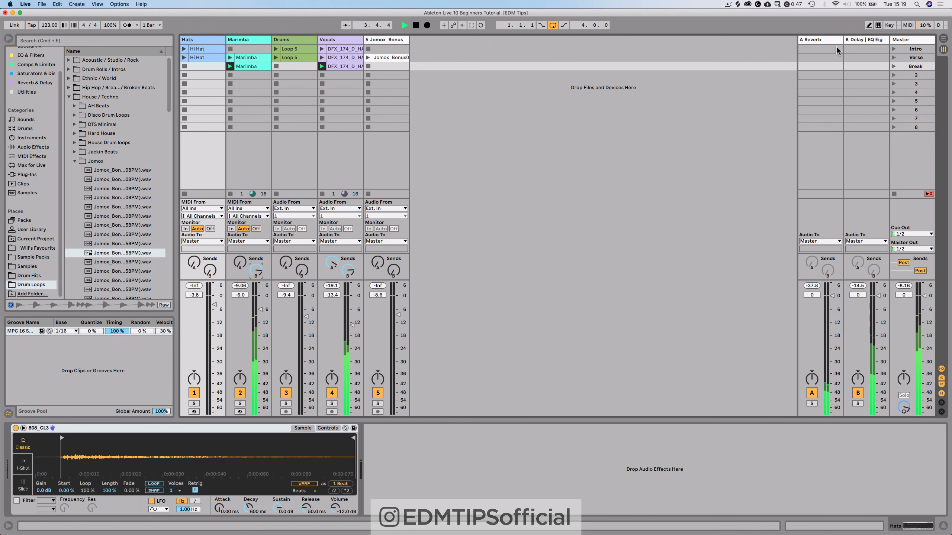
Enable Ping Pong on the Delay device of return track B and resume playback.
left_click(868, 39)
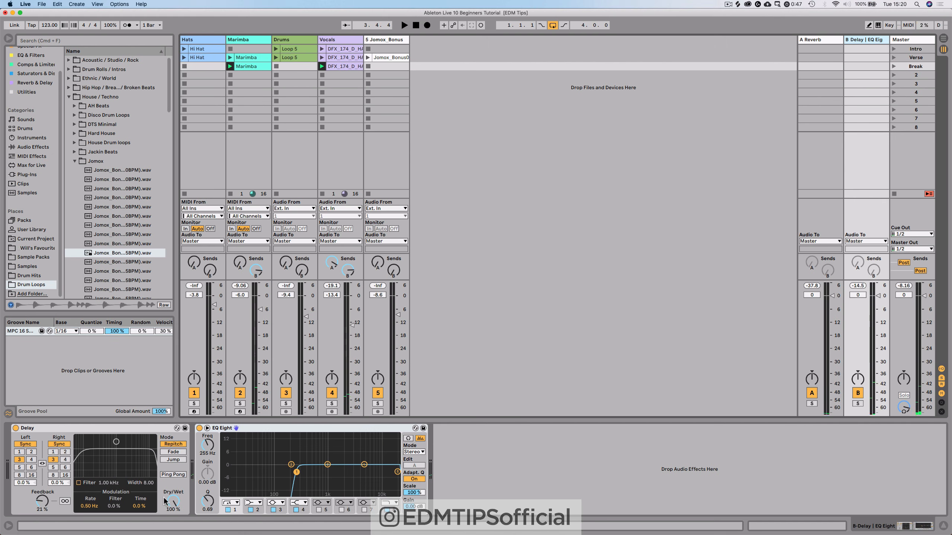
left_click(170, 475)
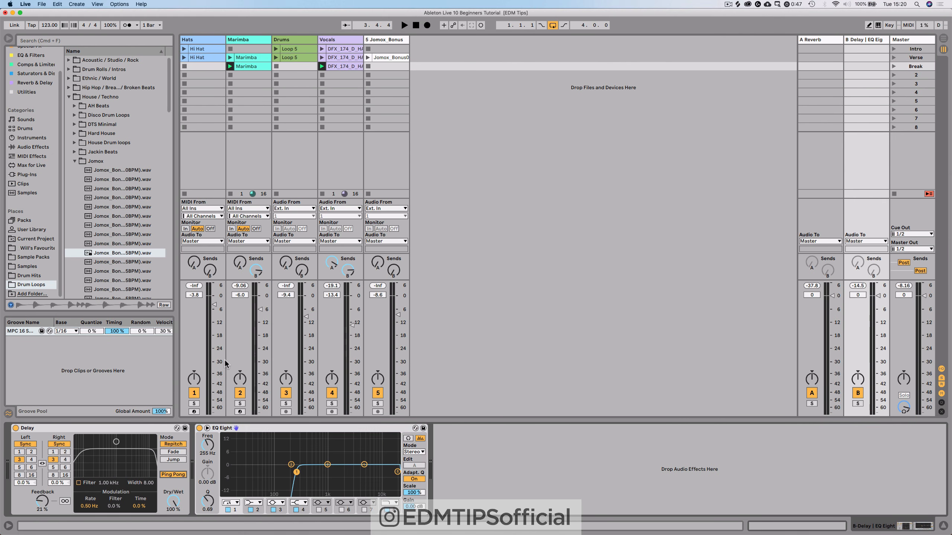
key("space")
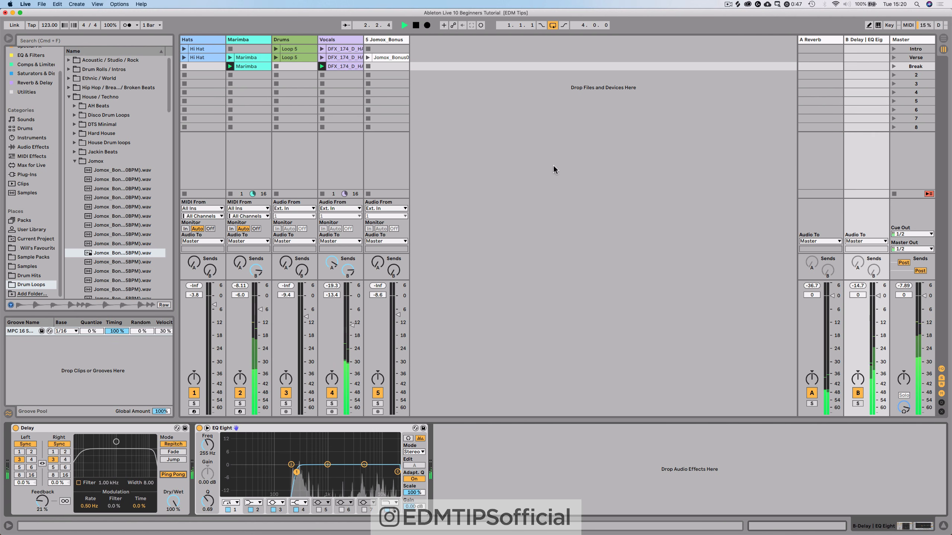
Launch the Intro, Verse and Break scenes in sequence to hear the transitions, and stop playback.
left_click(893, 49)
left_click(893, 58)
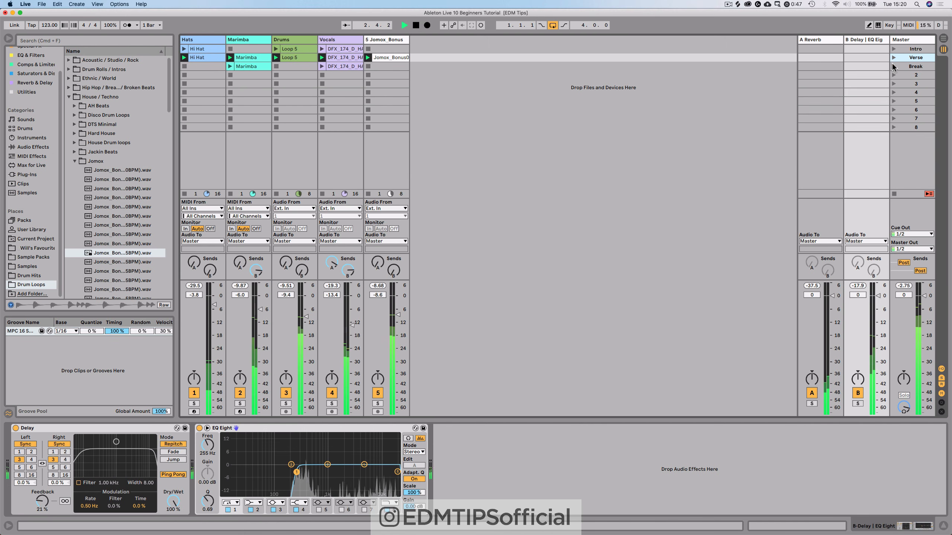
left_click(894, 67)
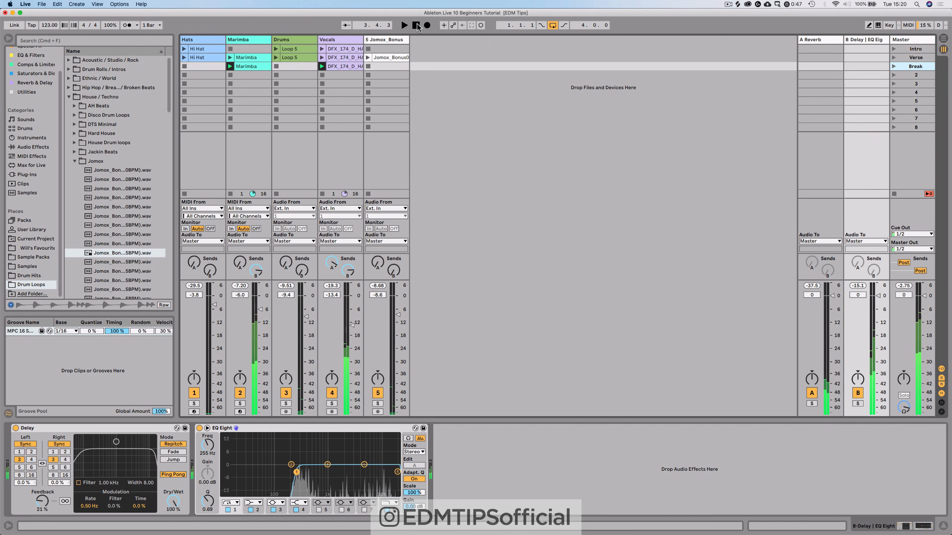
left_click(416, 26)
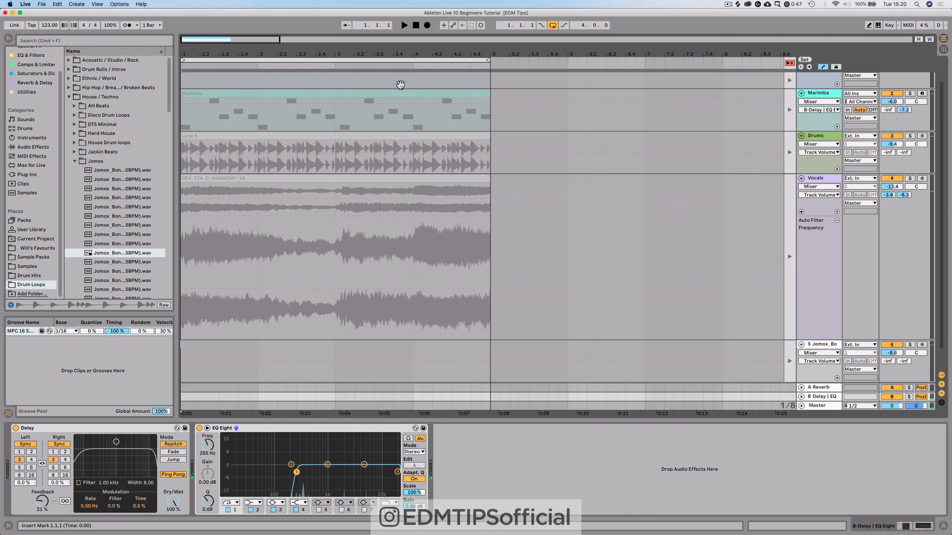
Switch back and forth between Arrangement View and Session View to compare their contents, ending in Session View.
key("Tab")
key("Tab")
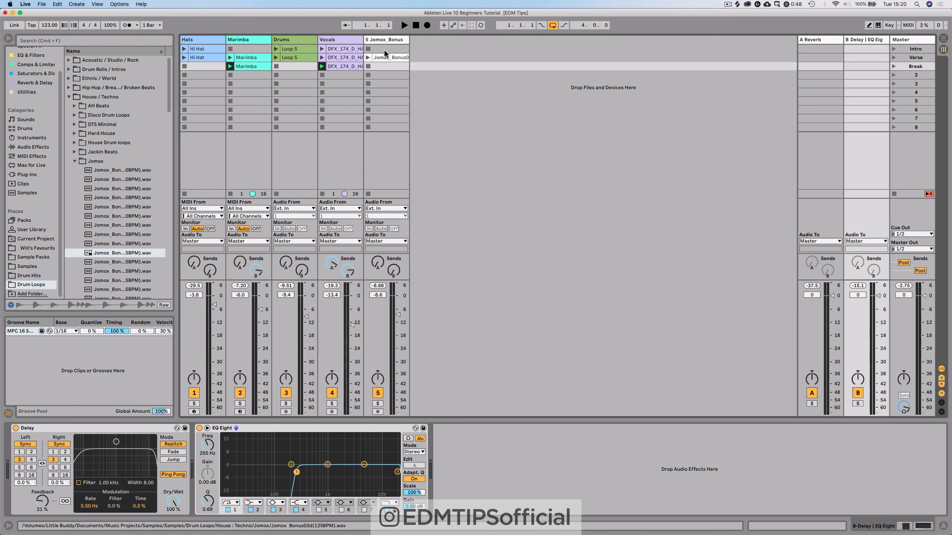
key("Tab")
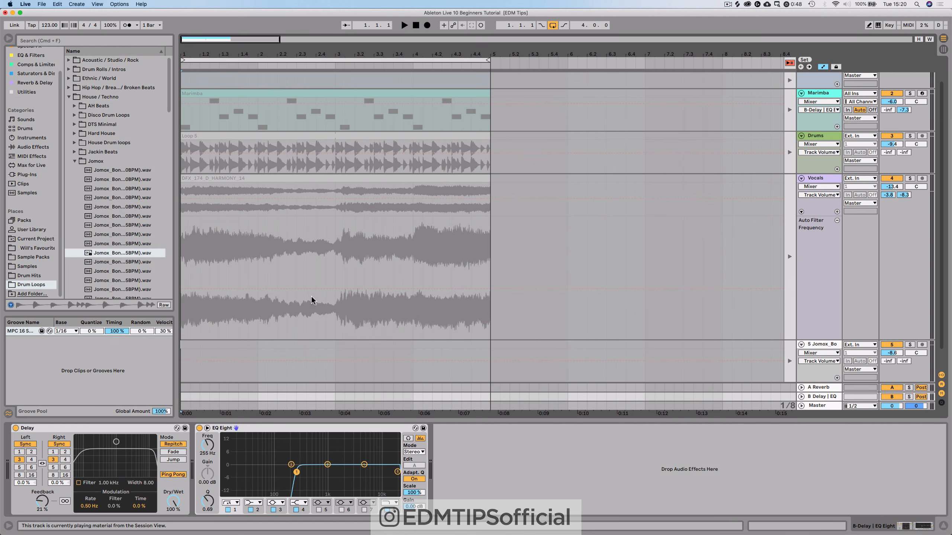
key("Tab")
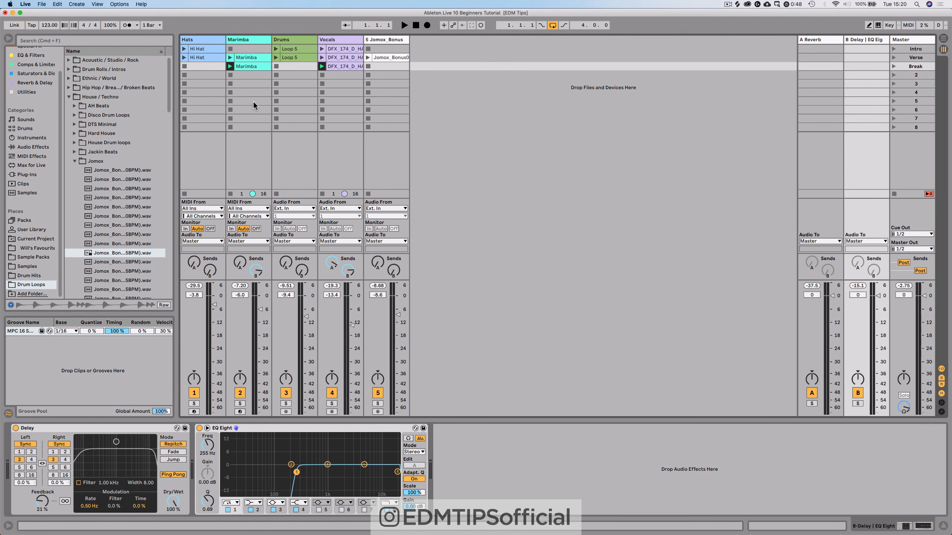
key("Tab")
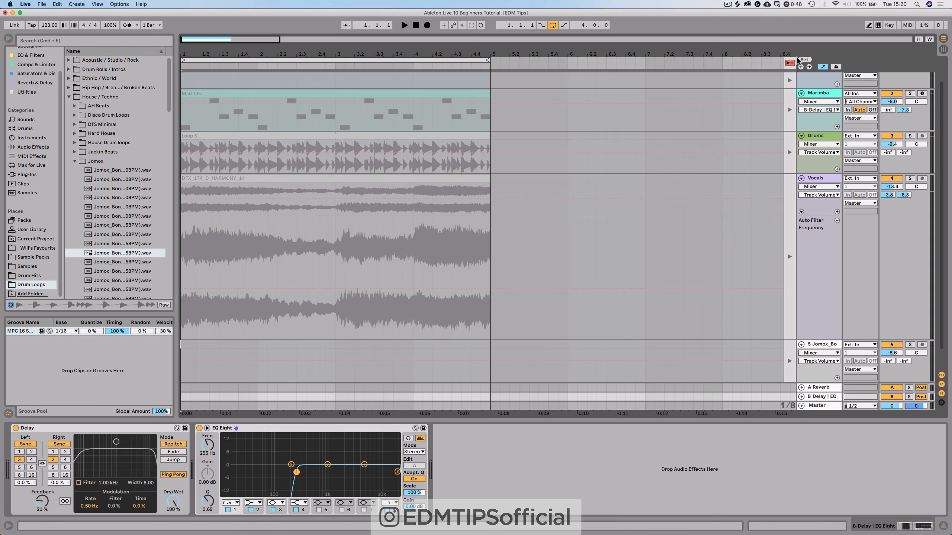
key("Tab")
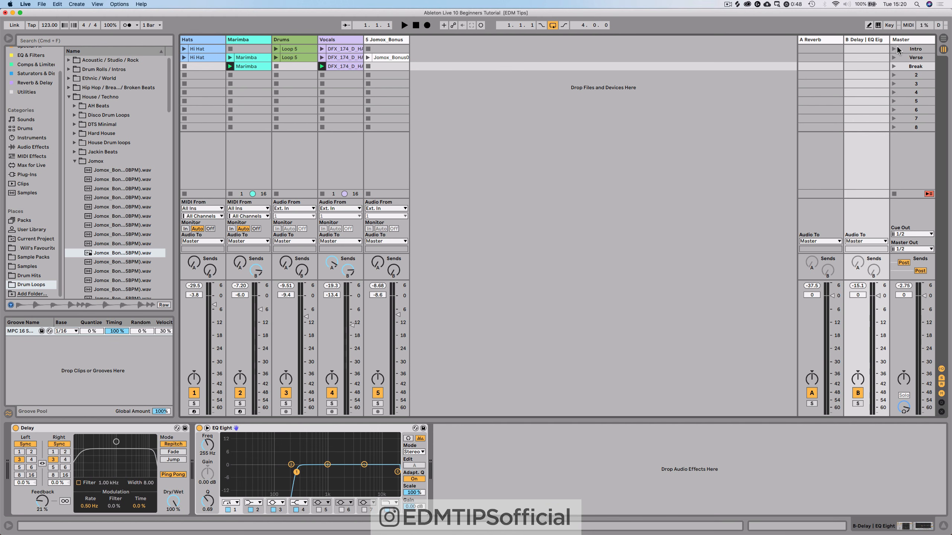
left_click(416, 25)
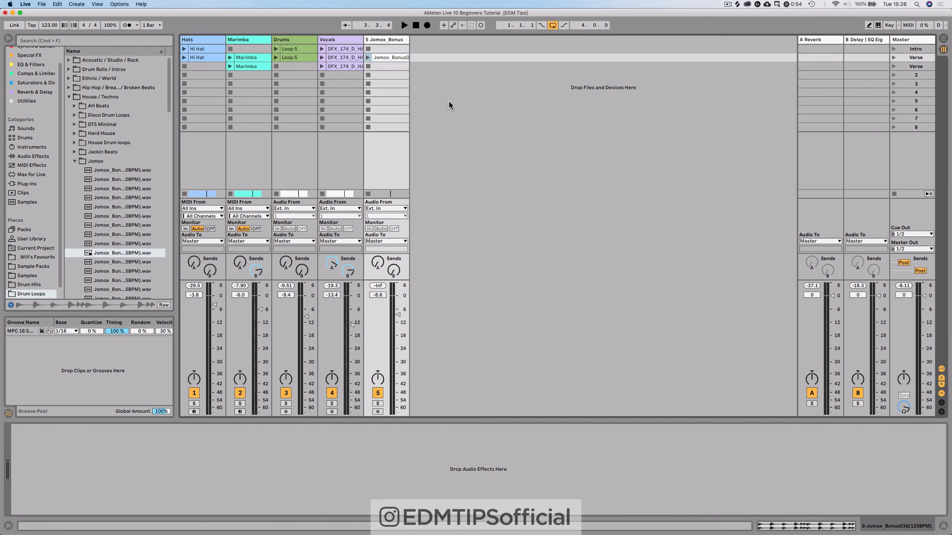
Turn off the arrangement loop, check the timeline in Arrangement View and return to Session View.
left_click(554, 26)
key("Tab")
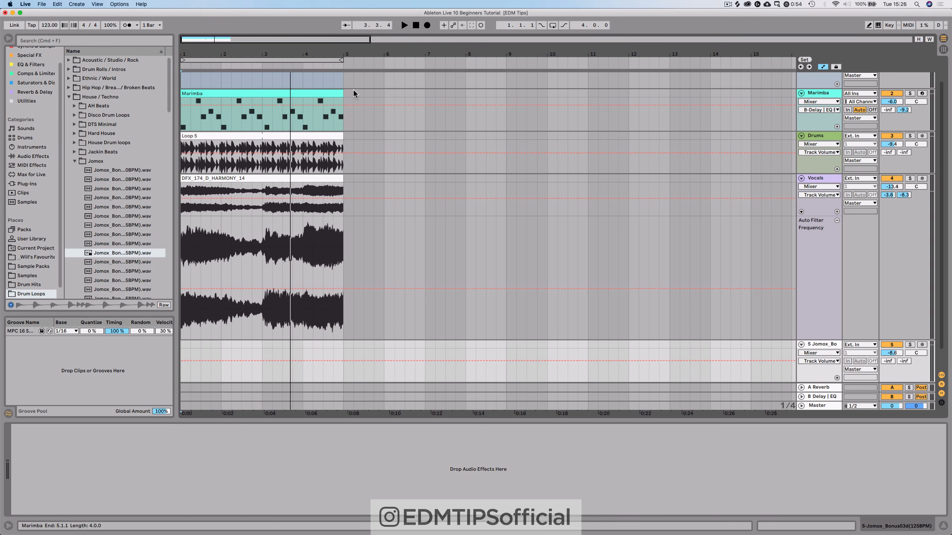
key("Tab")
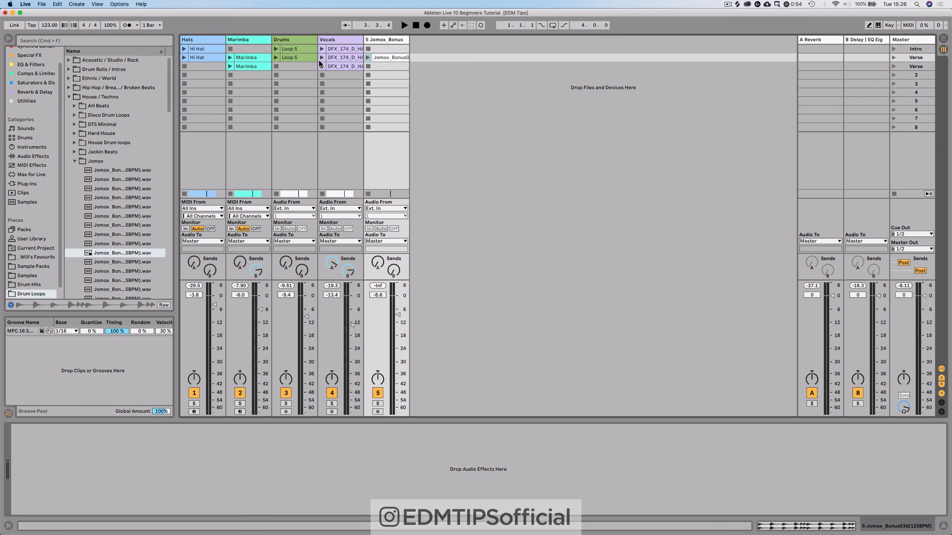
left_click(556, 26)
Check the metronome's count-in options, start arrangement recording, and launch the Intro scene, the Verse scene and the scene below them in sequence.
left_click(137, 26)
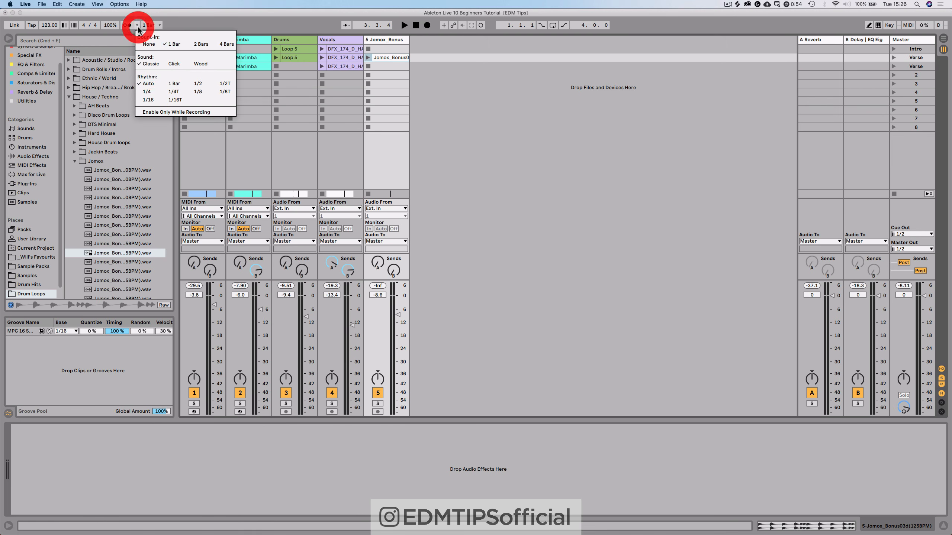
left_click(216, 11)
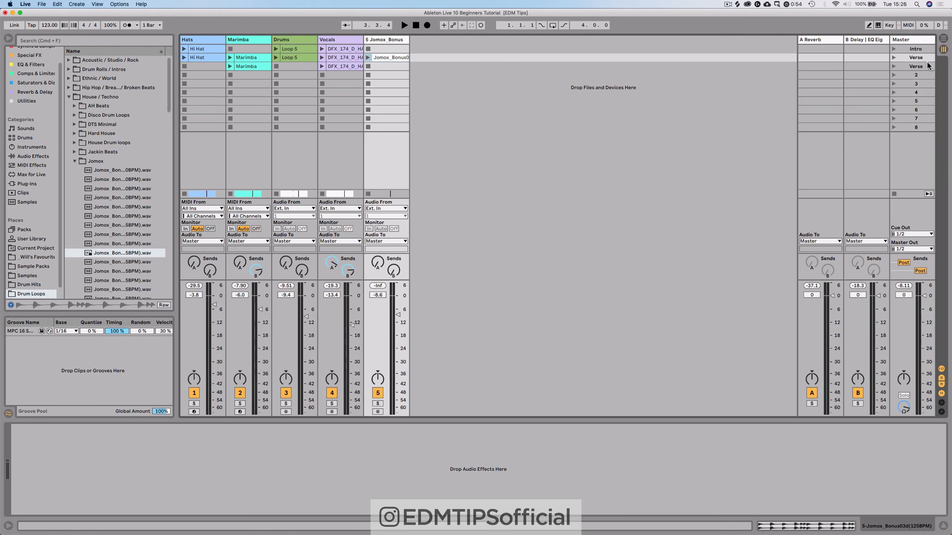
left_click(427, 26)
left_click(893, 49)
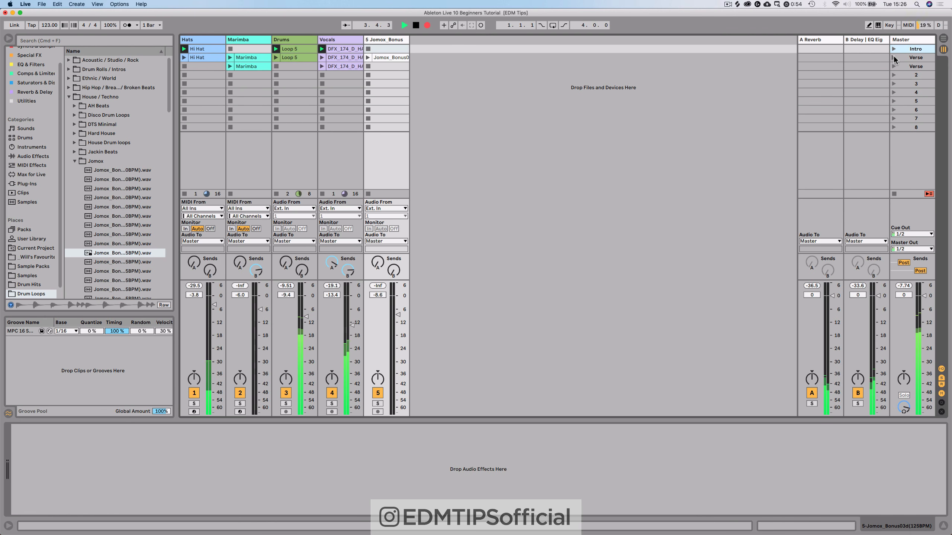
left_click(894, 57)
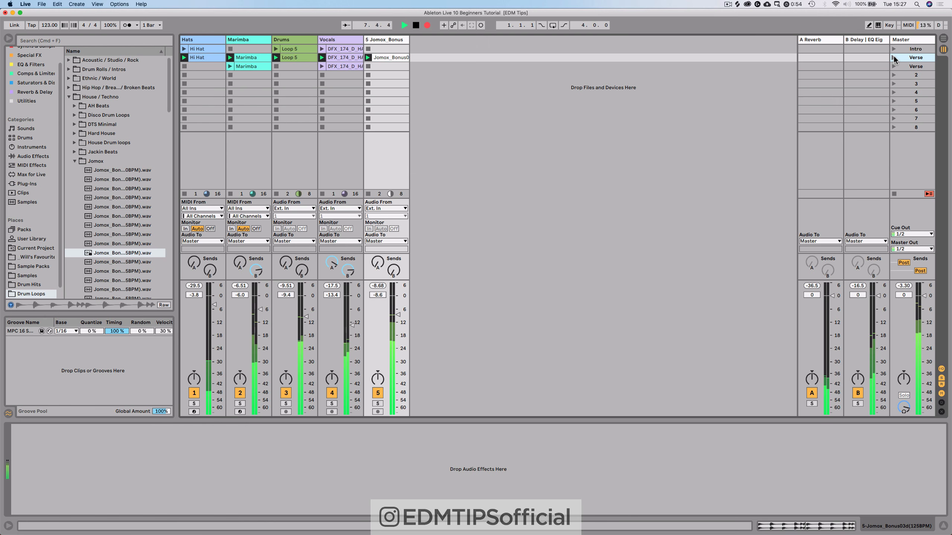
left_click(893, 66)
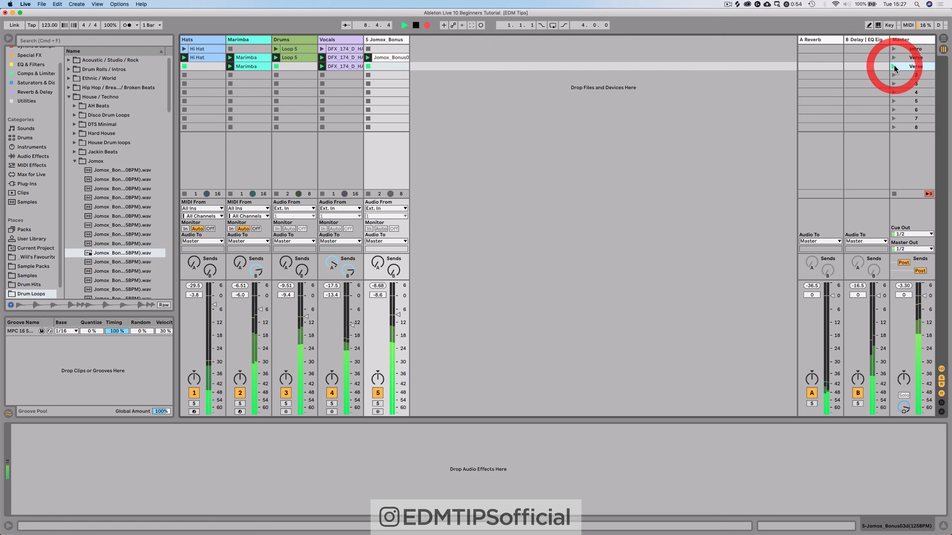
Rename the third scene as Break and relaunch the Intro scene while recording continues.
double_click(909, 66)
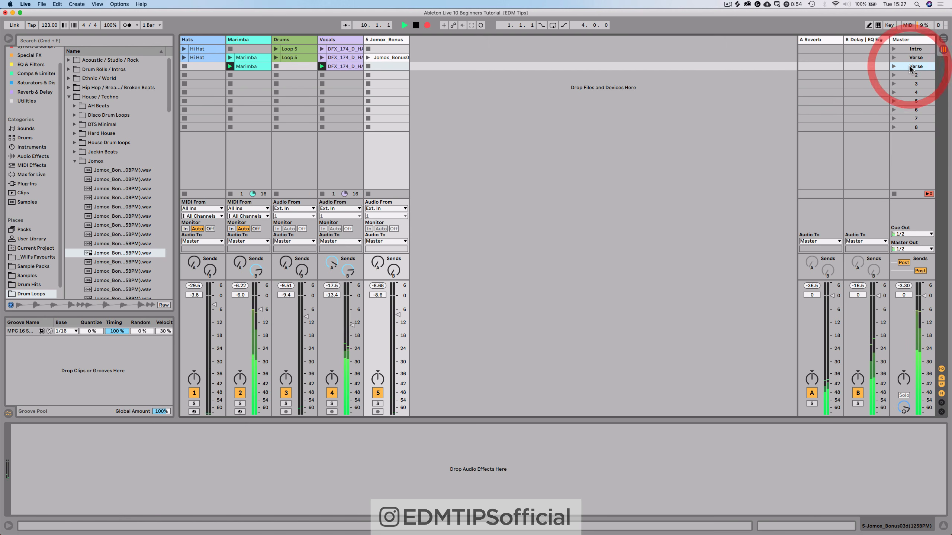
type("Break")
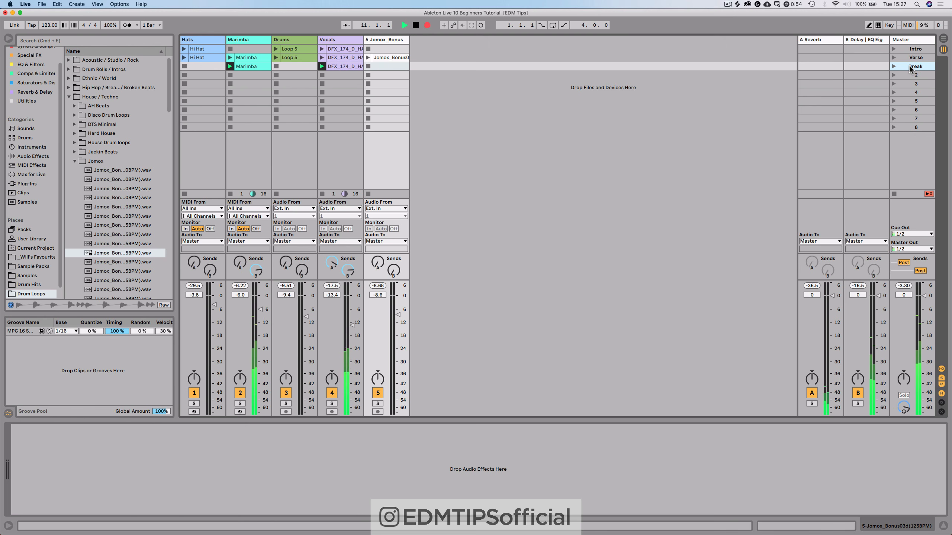
left_click(893, 48)
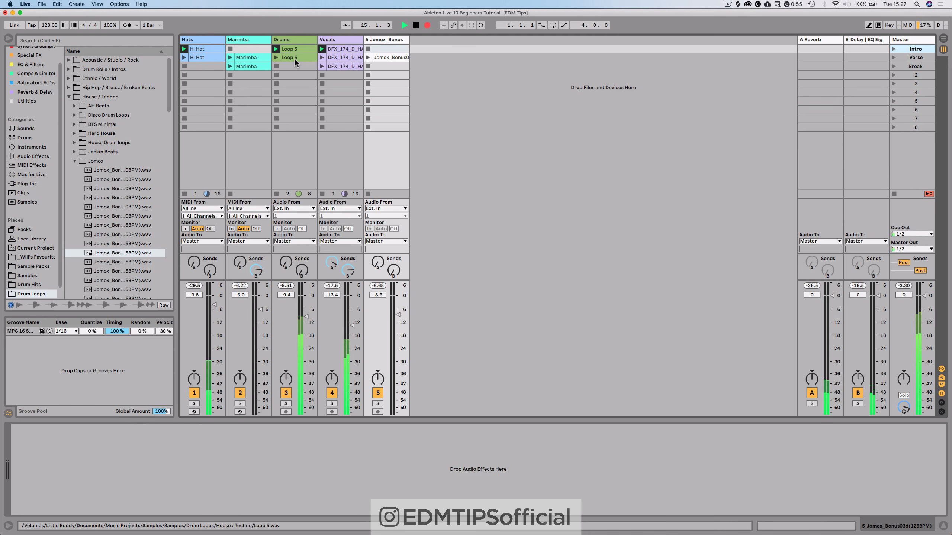
Copy the Verse's Loop 5, Jomox and Hi Hat clips into scene 2, launch that scene, and stop recording.
left_click_drag(295, 58, 294, 74)
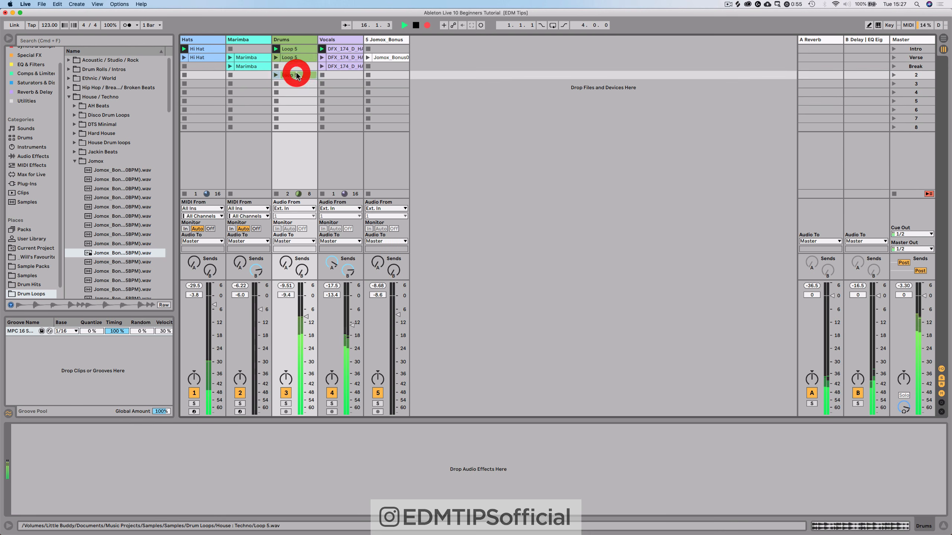
left_click_drag(388, 56, 381, 72)
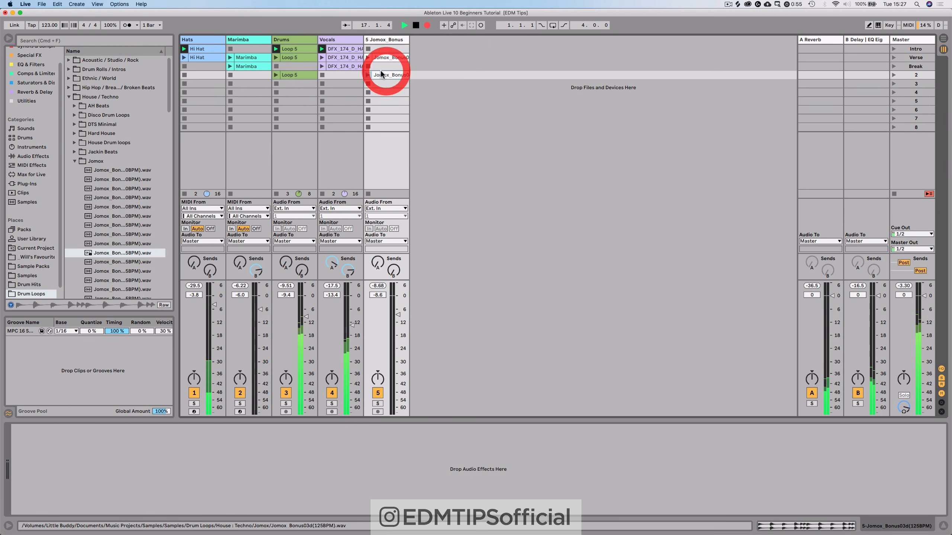
left_click_drag(200, 57, 199, 74)
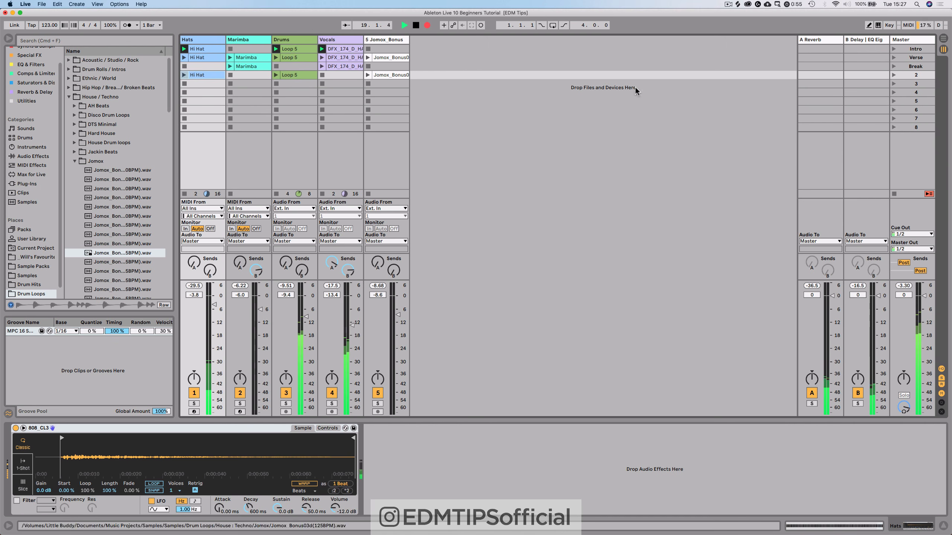
left_click(894, 75)
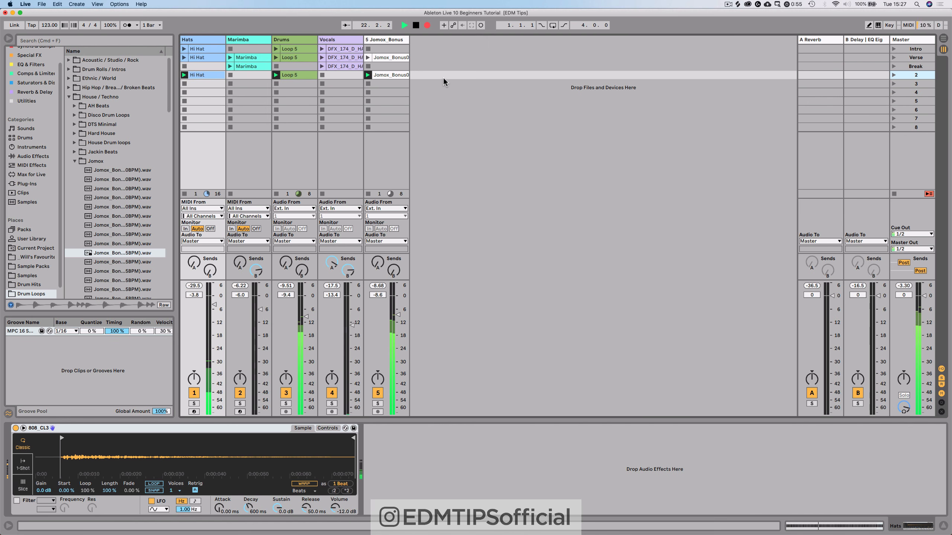
left_click(416, 26)
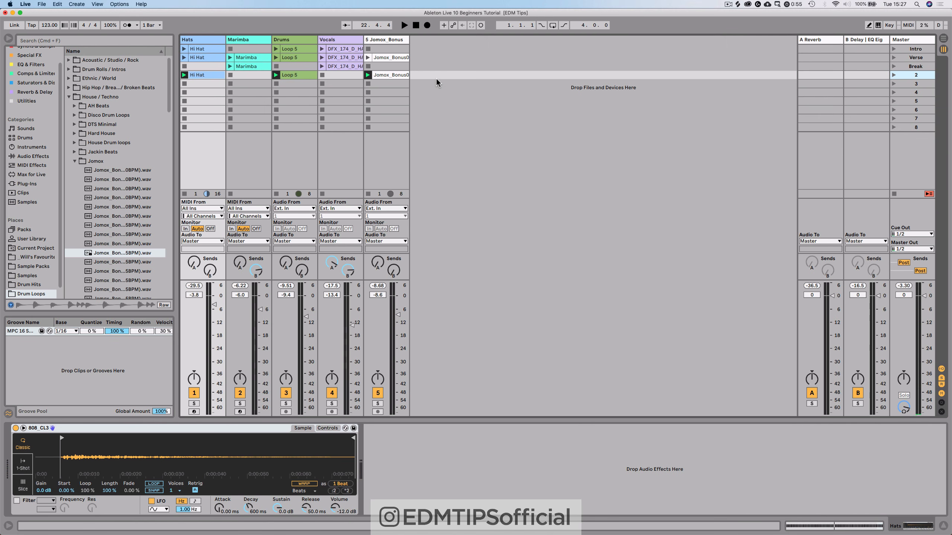
Examine the whole recorded timeline in Arrangement View and compare it with Session View, ending in Arrangement View.
key("Tab")
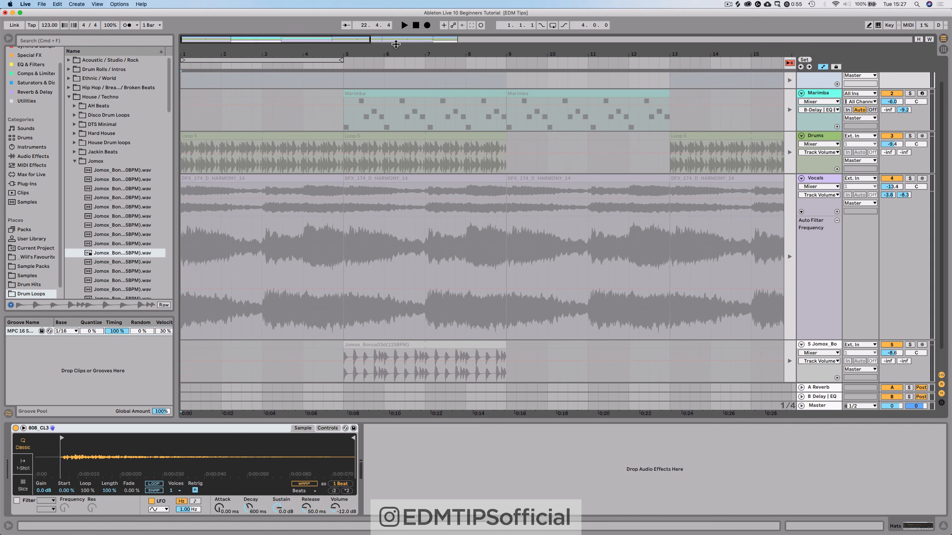
left_click_drag(399, 52, 237, 54)
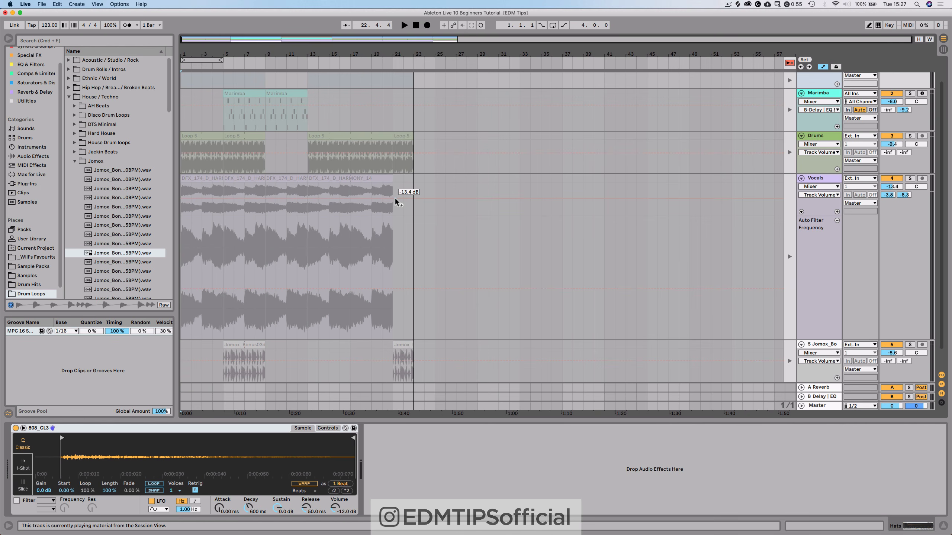
key("Tab")
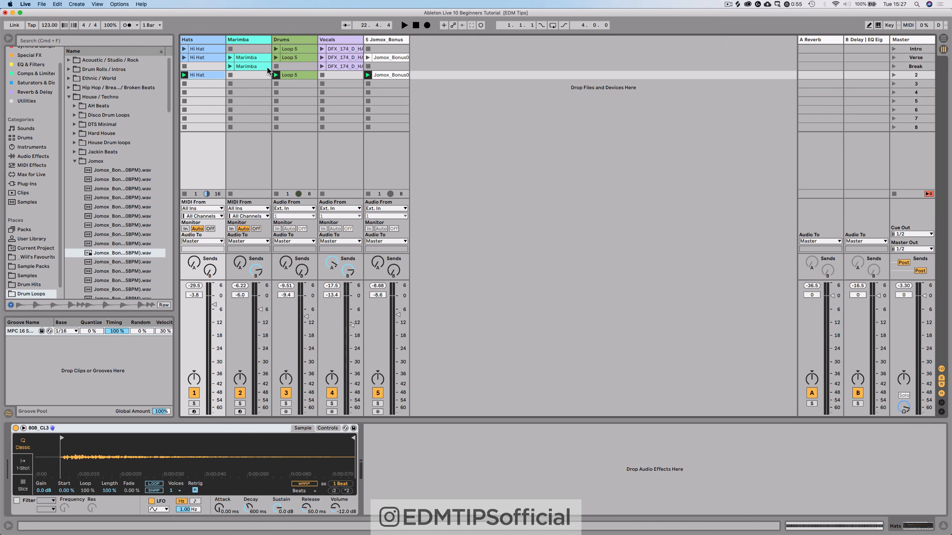
key("Tab")
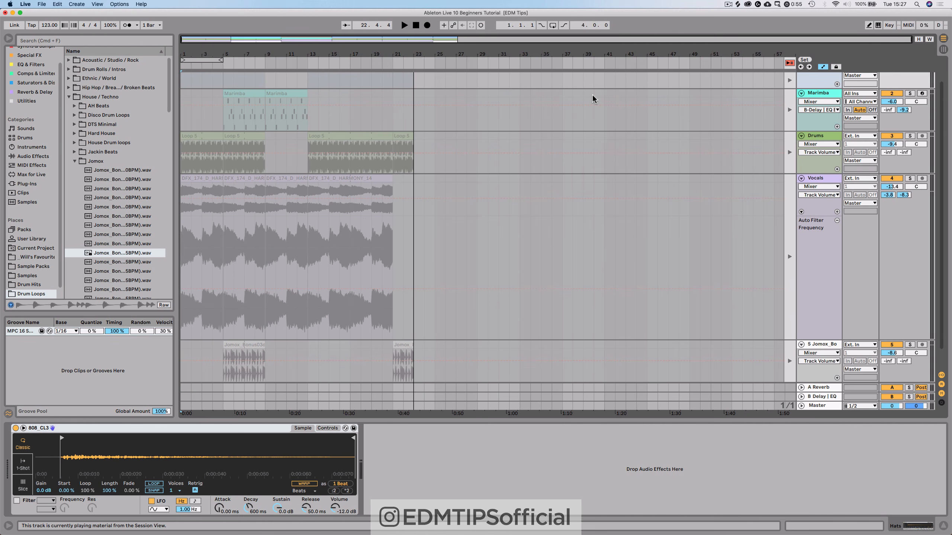
Return all tracks to arrangement playback and play the recorded arrangement briefly from the start.
left_click(789, 63)
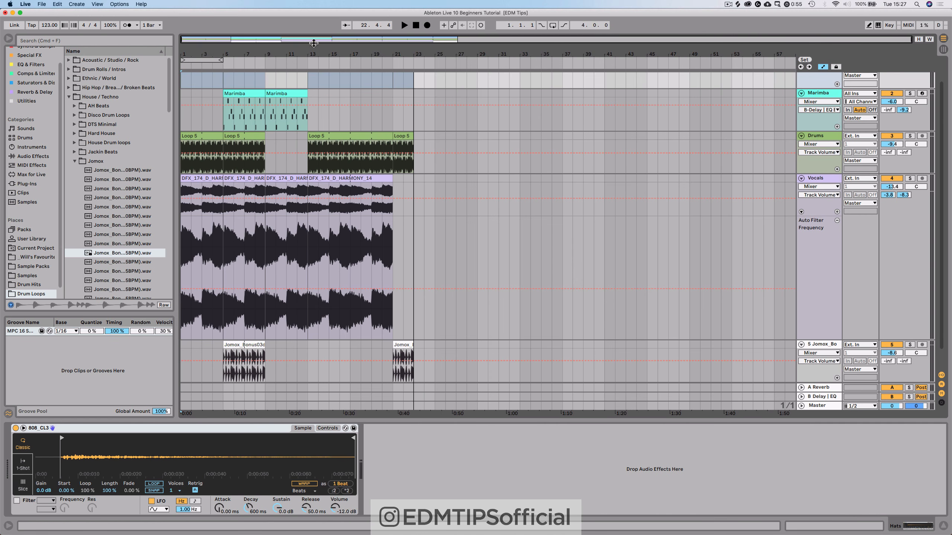
left_click(417, 25)
left_click(404, 25)
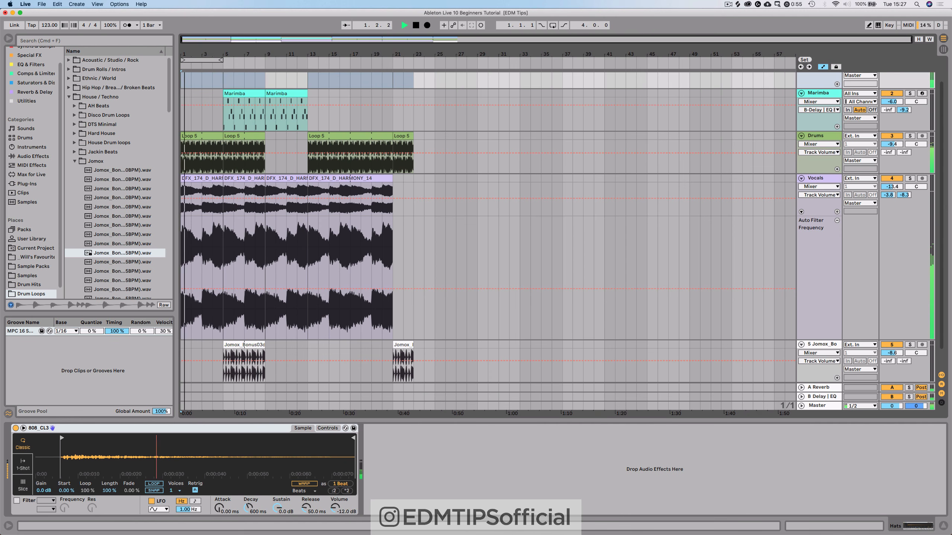
key("space")
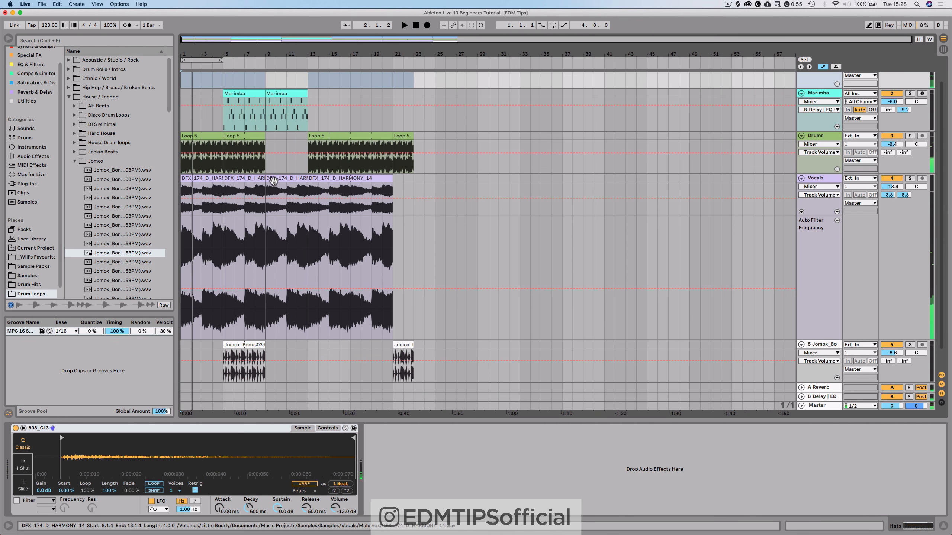
Show the Auto Filter's Frequency automation on the Vocals track and draw a rising ramp from 403 Hz at bar 1 to bar 21.
left_click_drag(272, 179, 494, 195)
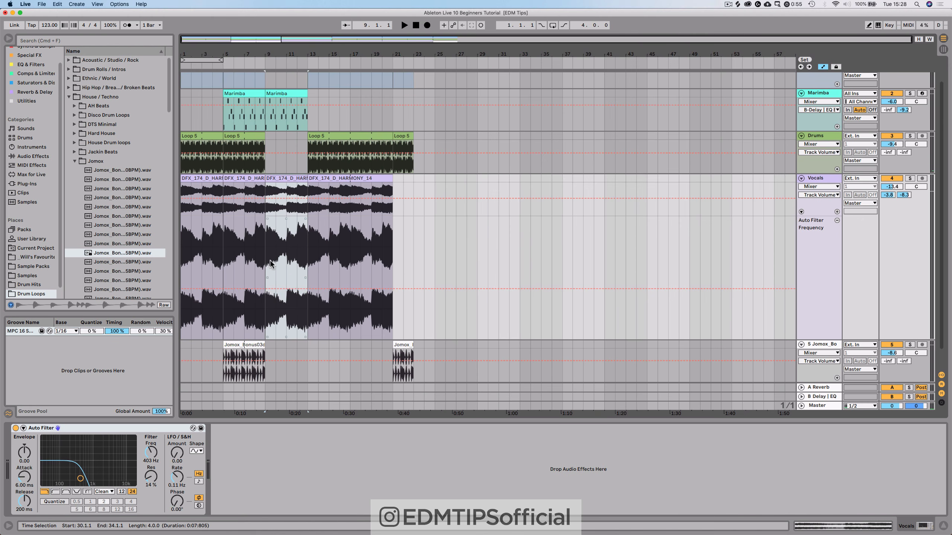
right_click(153, 454)
left_click(173, 465)
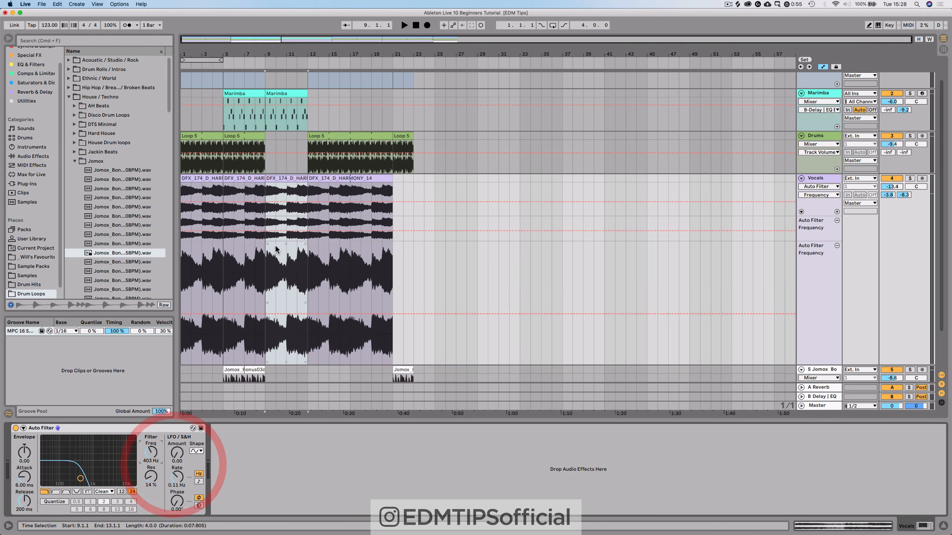
left_click(181, 314)
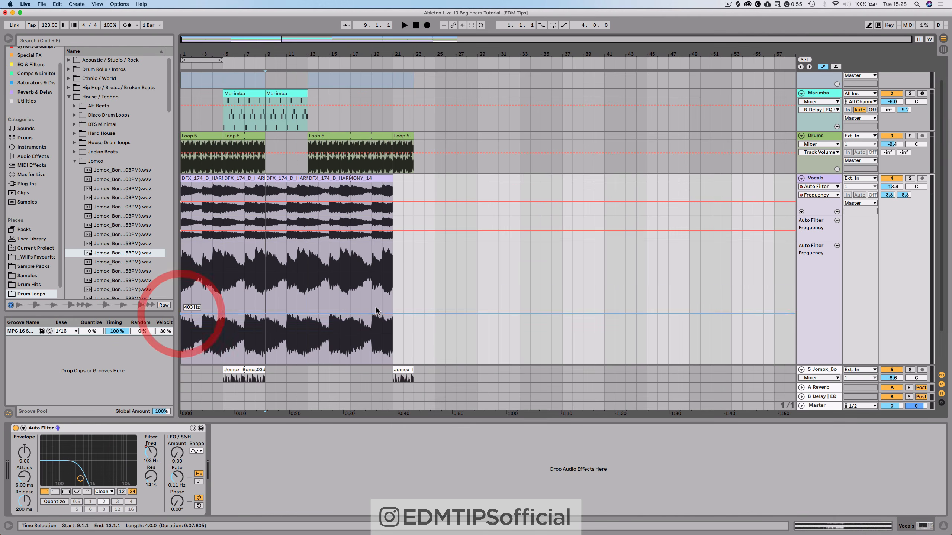
left_click_drag(393, 314, 393, 242)
During playback, remove the two extra Frequency lanes from the Vocals track and make the filter automation fall from bar 16 to 26 Hz at bar 21.
key("space")
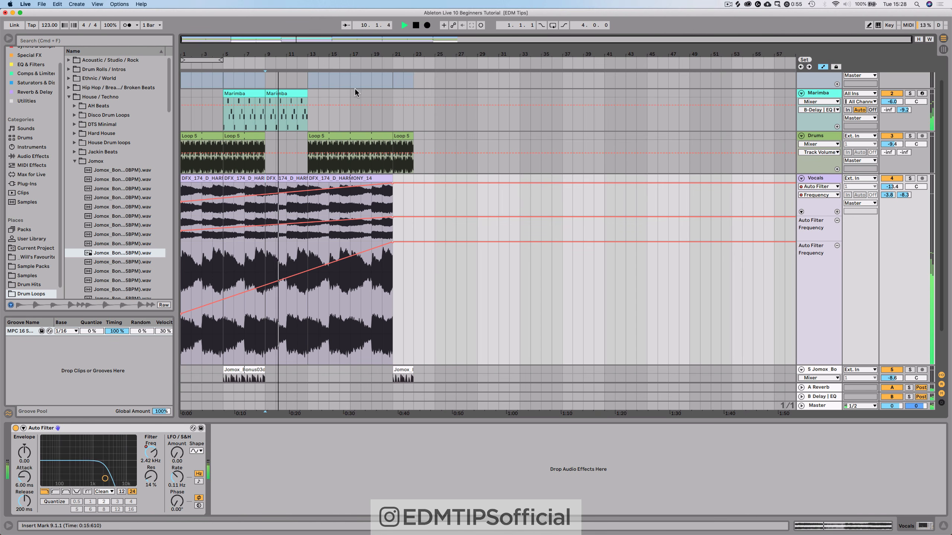
left_click(837, 221)
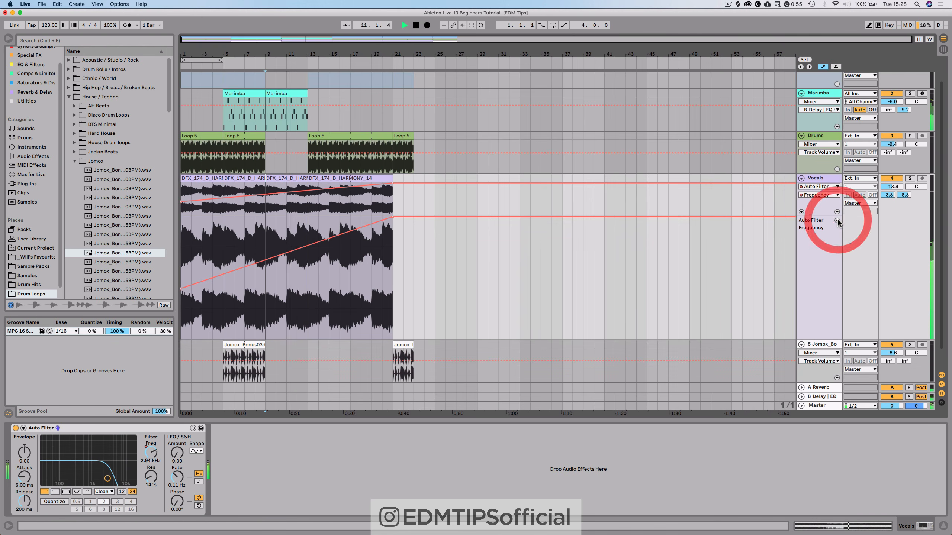
left_click(836, 221)
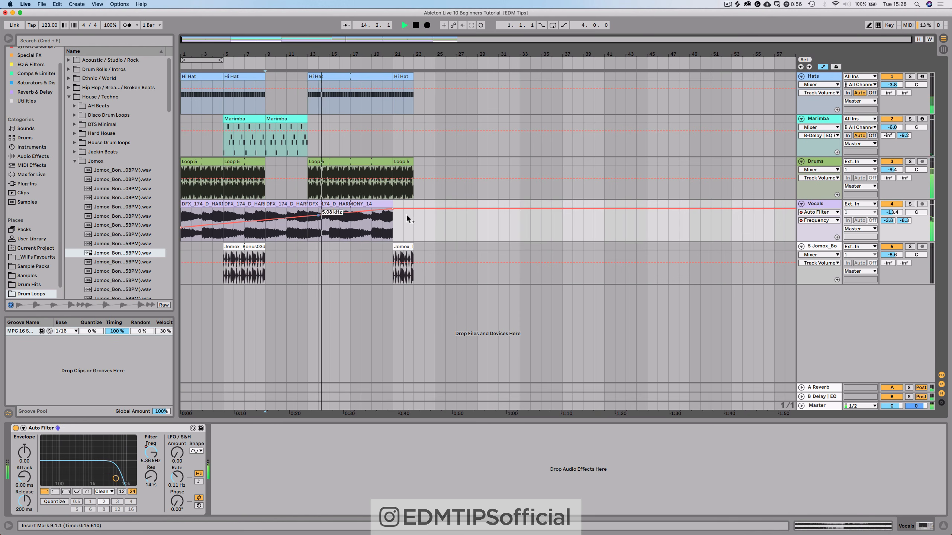
left_click(340, 214)
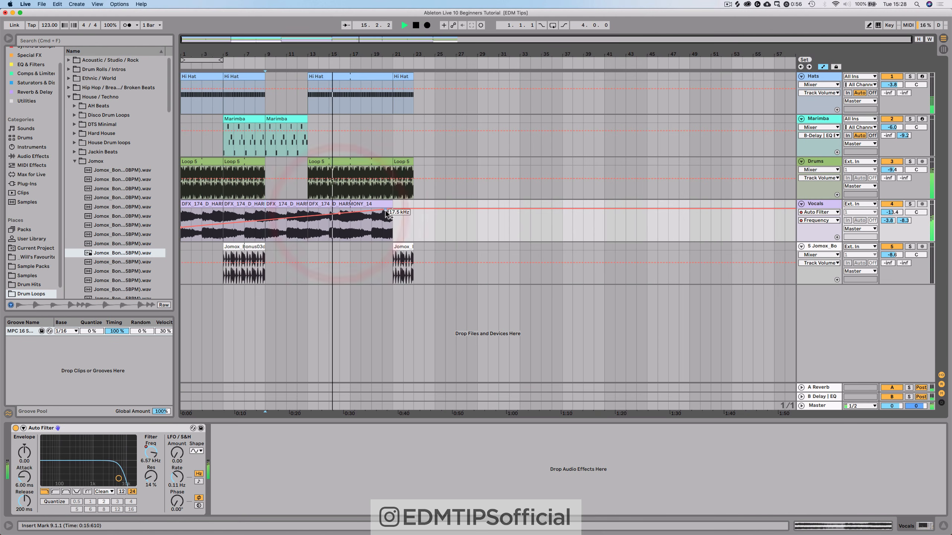
left_click_drag(392, 209, 392, 239)
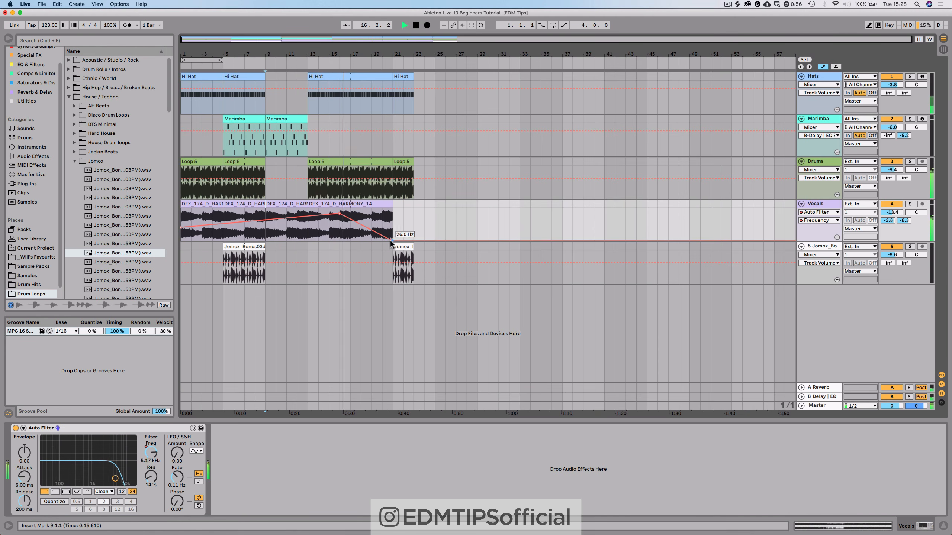
Shorten the Hi Hat clip that starts at bar 13 to end at bar 17 and the drum loop below it to end at bar 19, and stop playback.
left_click_drag(391, 78, 352, 78)
left_click_drag(392, 162, 371, 161)
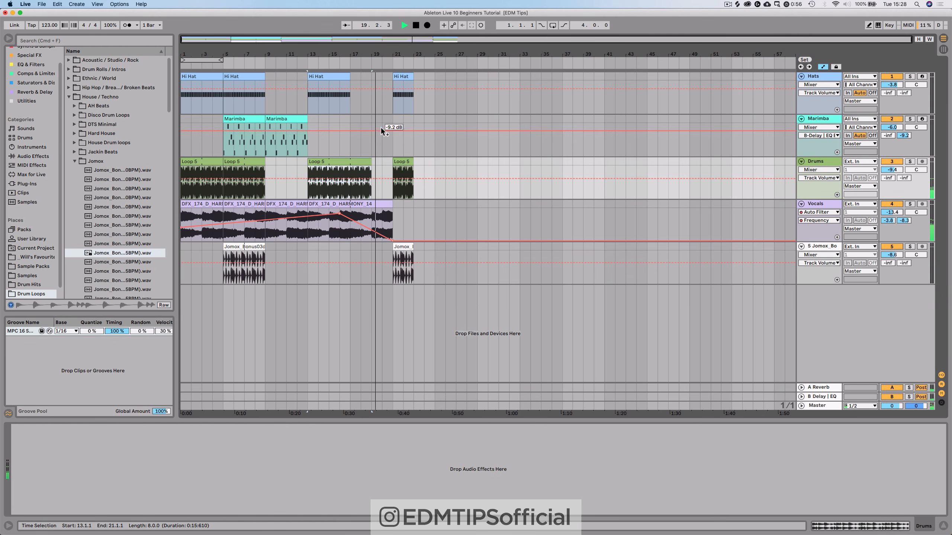
key("space")
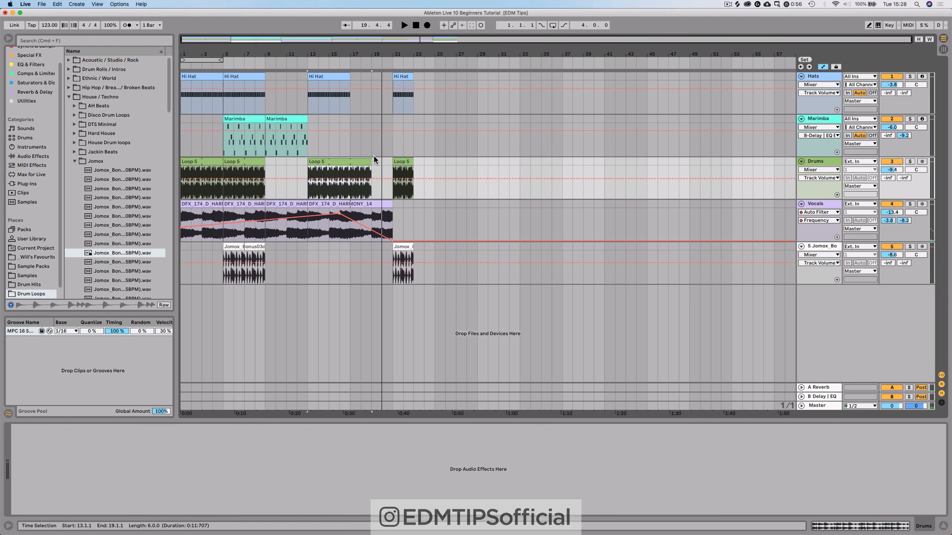
key("Tab")
key("Tab")
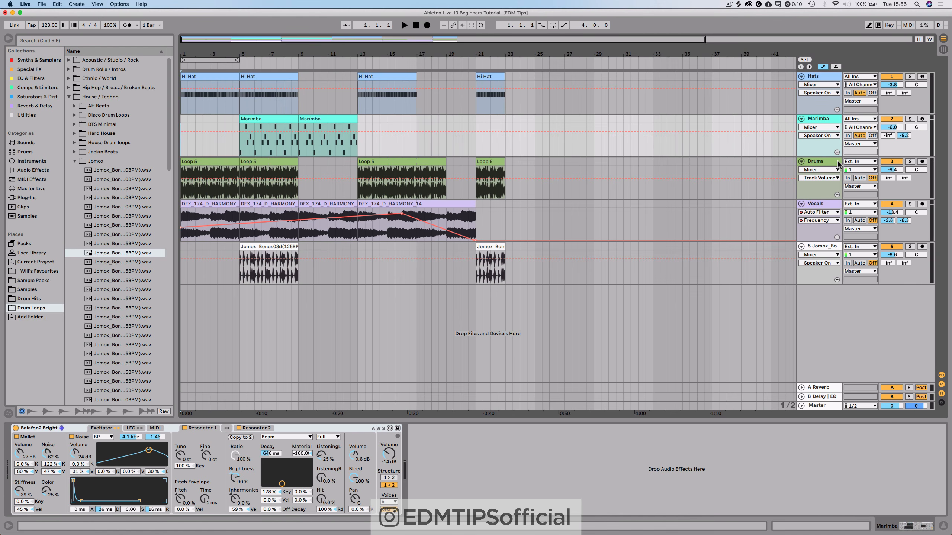
Move the Drums track to the top, and colour the Hats track and its clips the same green as Drums.
left_click_drag(830, 159, 826, 73)
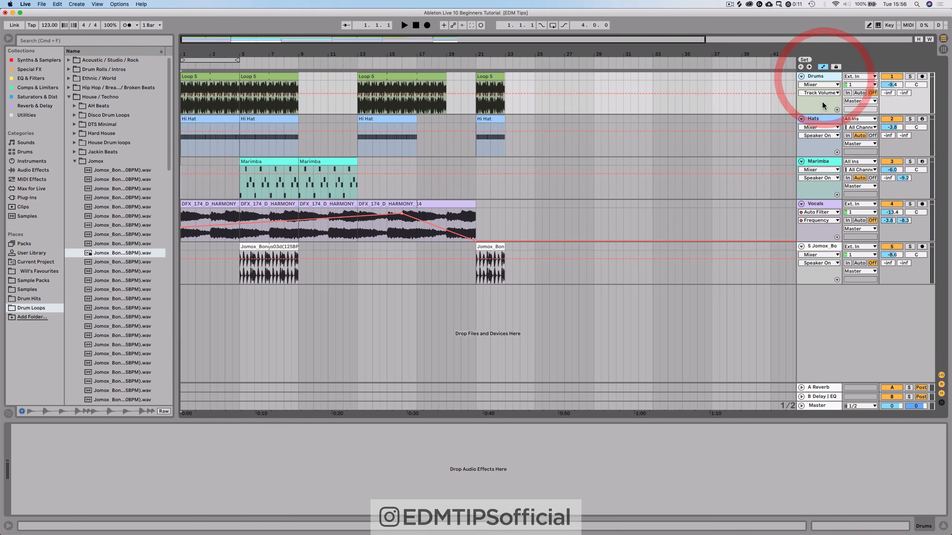
left_click(822, 116)
right_click(825, 119)
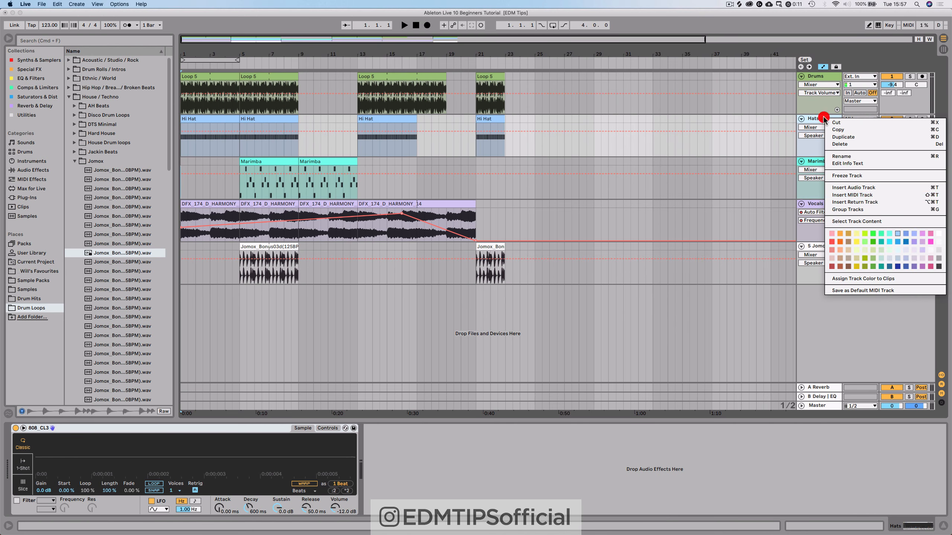
left_click(872, 258)
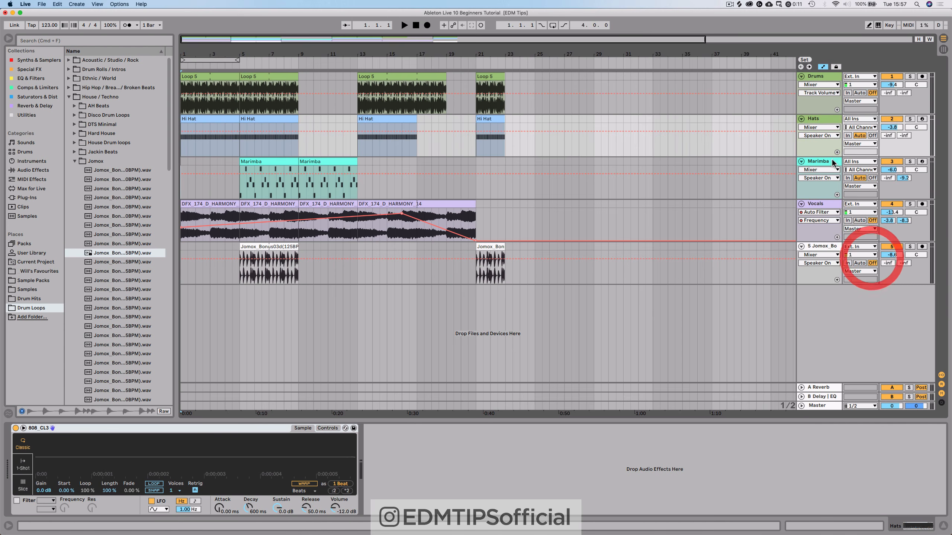
right_click(827, 121)
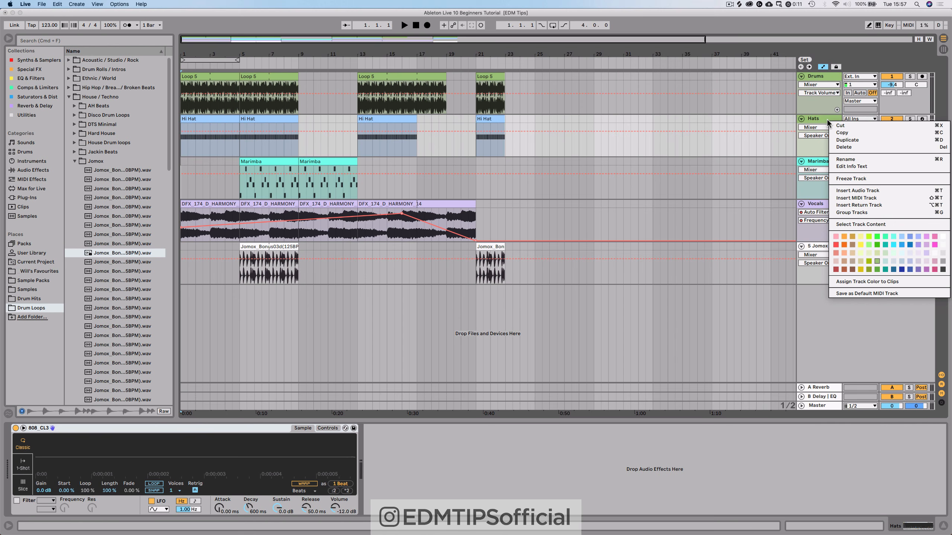
left_click(861, 281)
Move the Jomox drum loop track directly below Hats and give it the same green track colour.
left_click(821, 250)
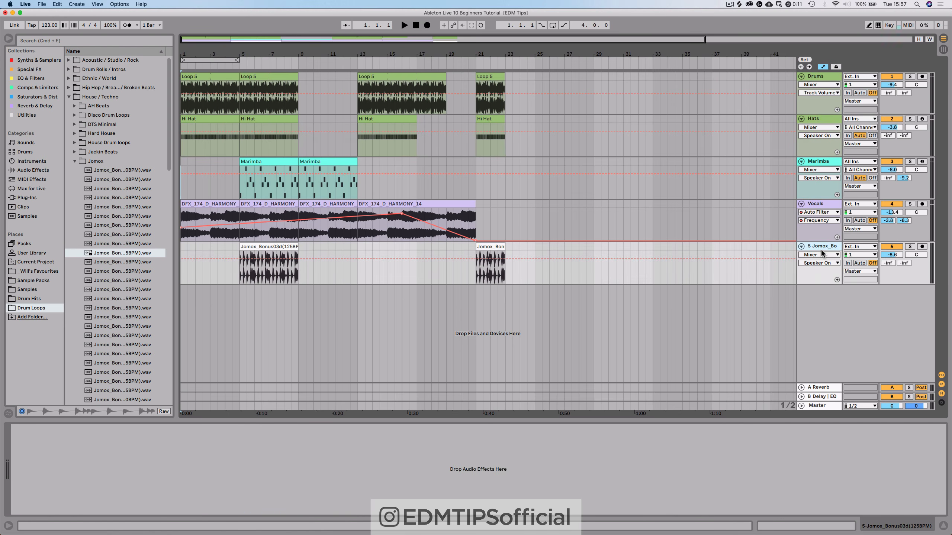
left_click_drag(821, 250, 825, 163)
right_click(825, 163)
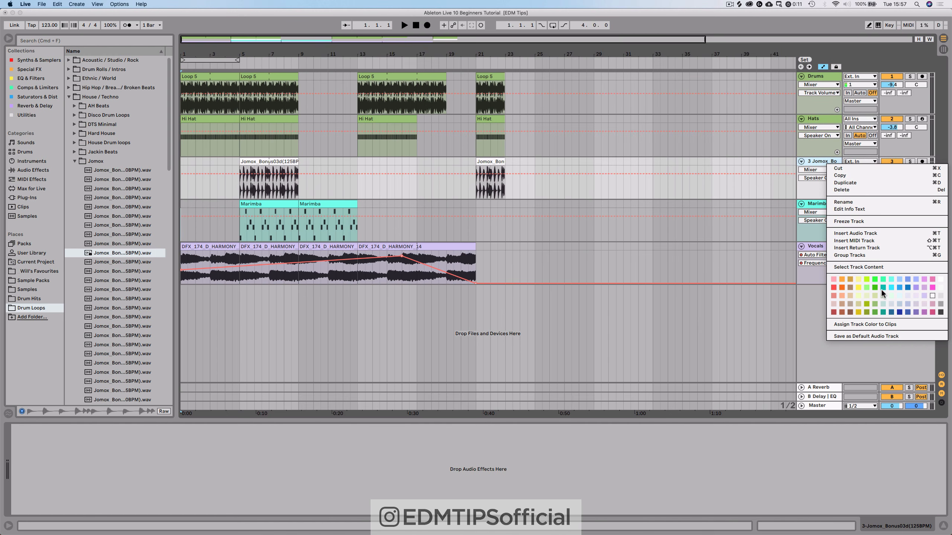
left_click(873, 303)
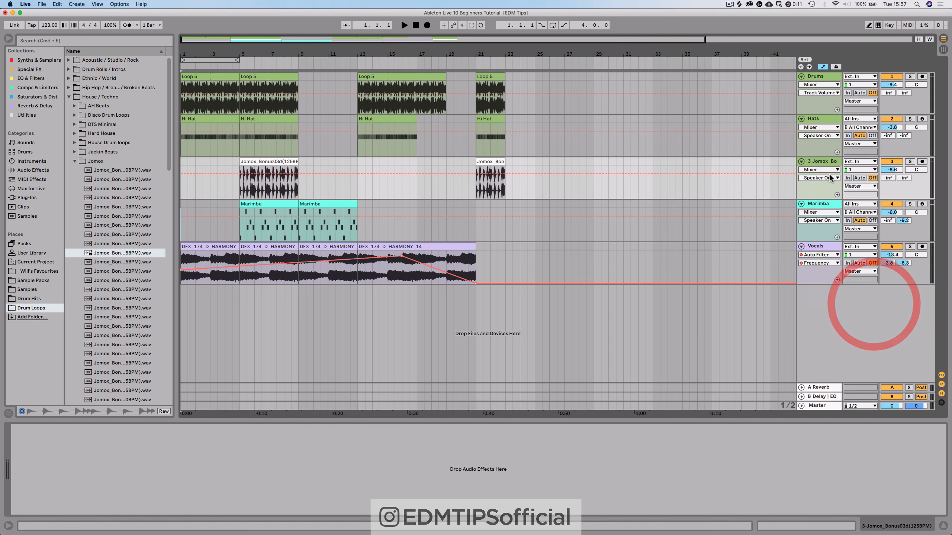
Rename the Jomox track as Drum Beats.
left_click(826, 160)
key("super+r")
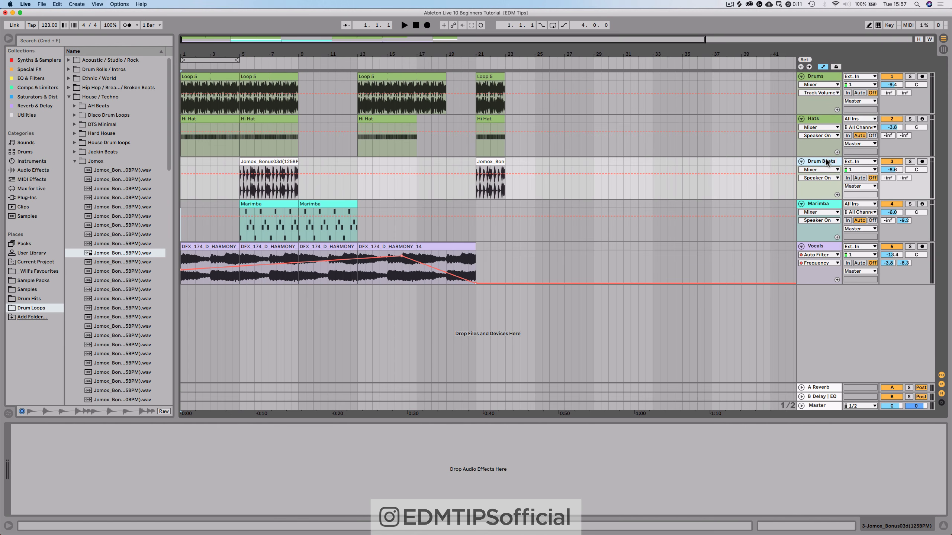
type("Drum Beats")
key("Return")
Try a yellow-green colour on the Drum Beats track and set it back to the green of Hats.
left_click(818, 201)
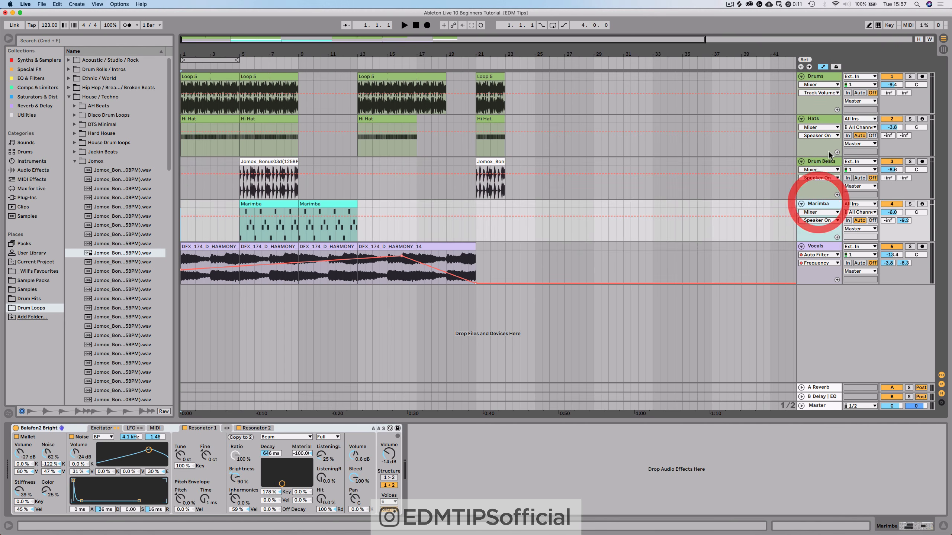
right_click(820, 162)
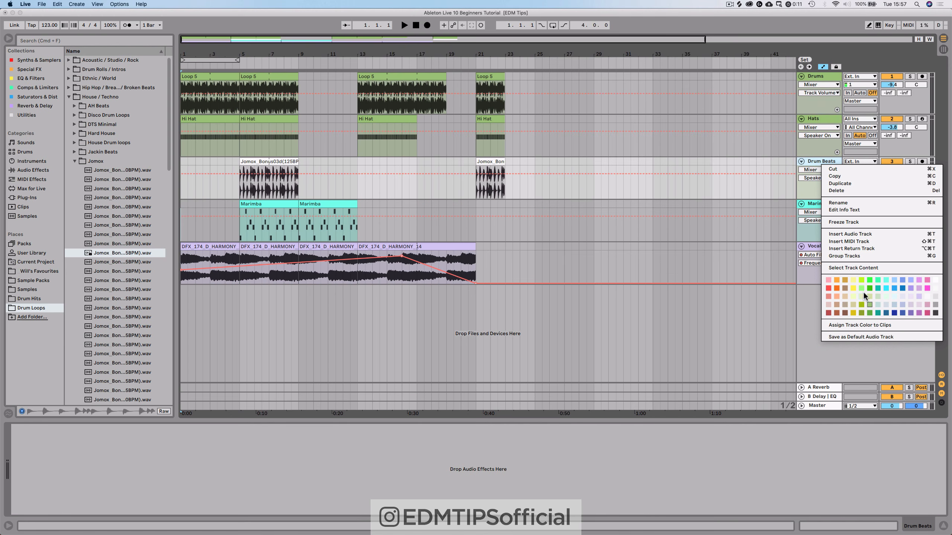
left_click(863, 304)
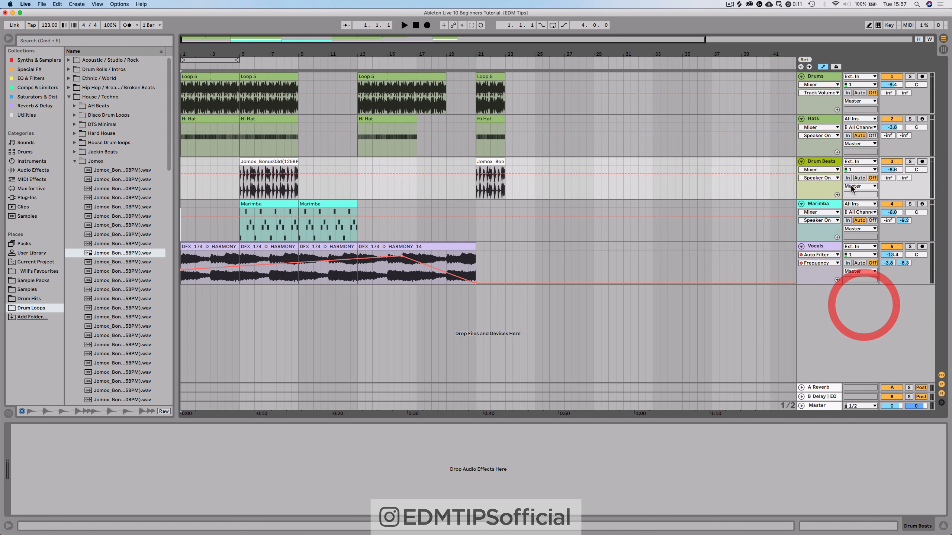
right_click(814, 164)
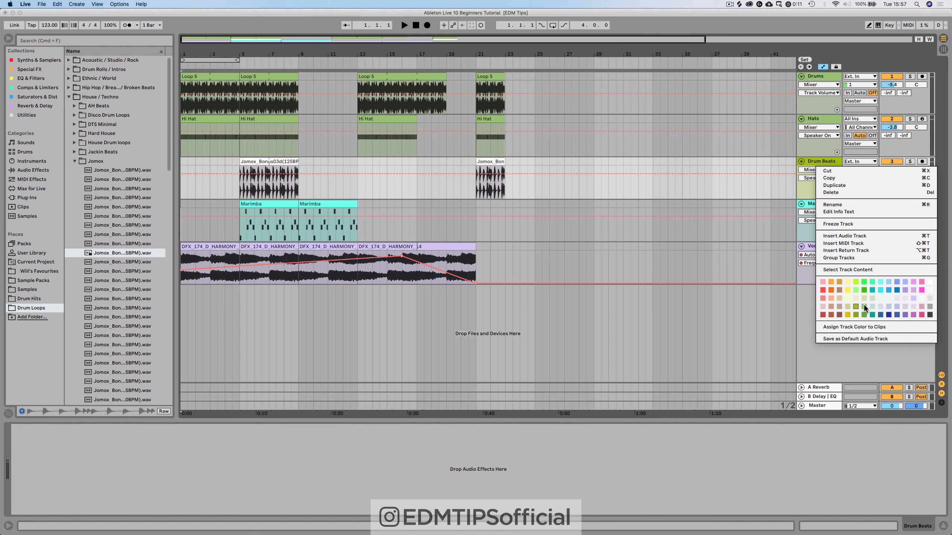
left_click(864, 305)
Insert a MIDI track named Bass below Drum Beats and list the Bass sounds in the browser.
left_click(818, 162)
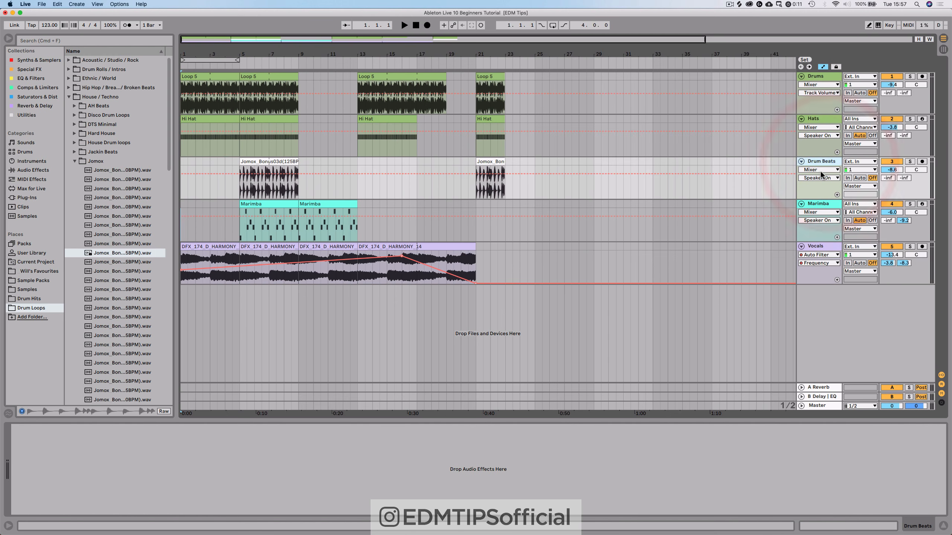
key("super+shift+t")
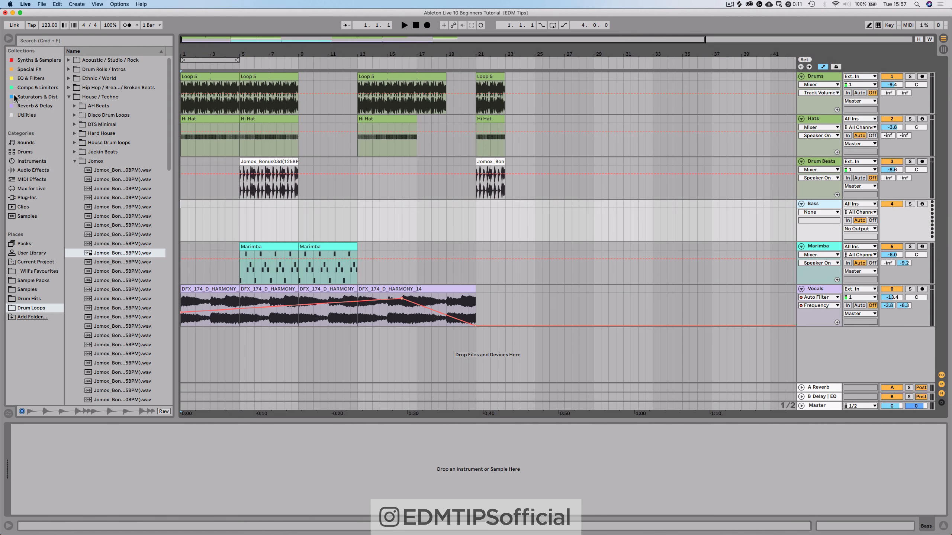
left_click(33, 161)
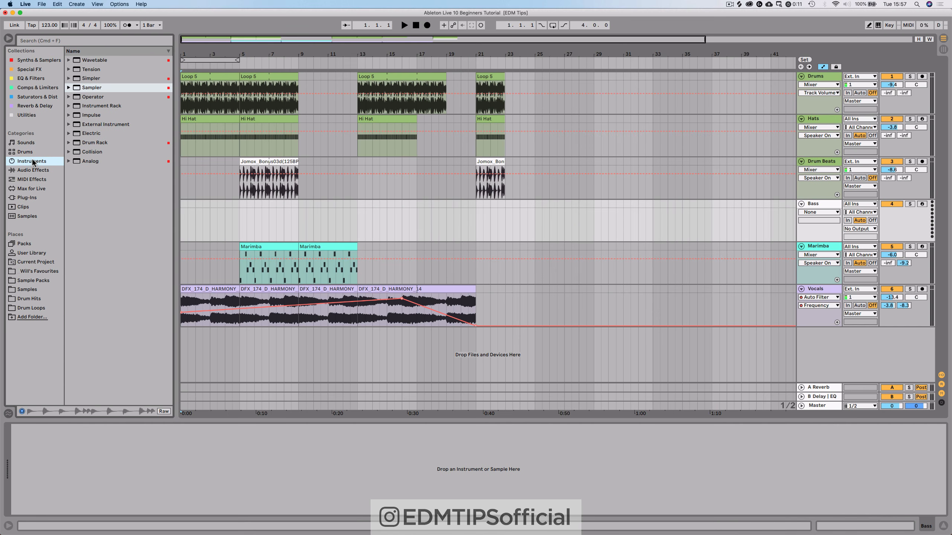
left_click(30, 143)
left_click(86, 69)
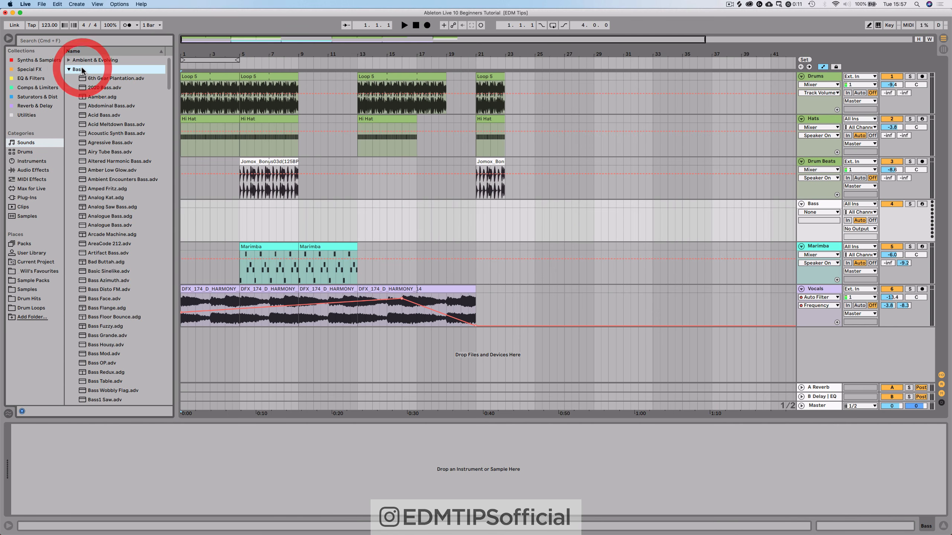
Audition bass presets between 6th Gear Plantation and Altered Harmonic Bass, comparing them with Aamber.
left_click(108, 87)
key("Up")
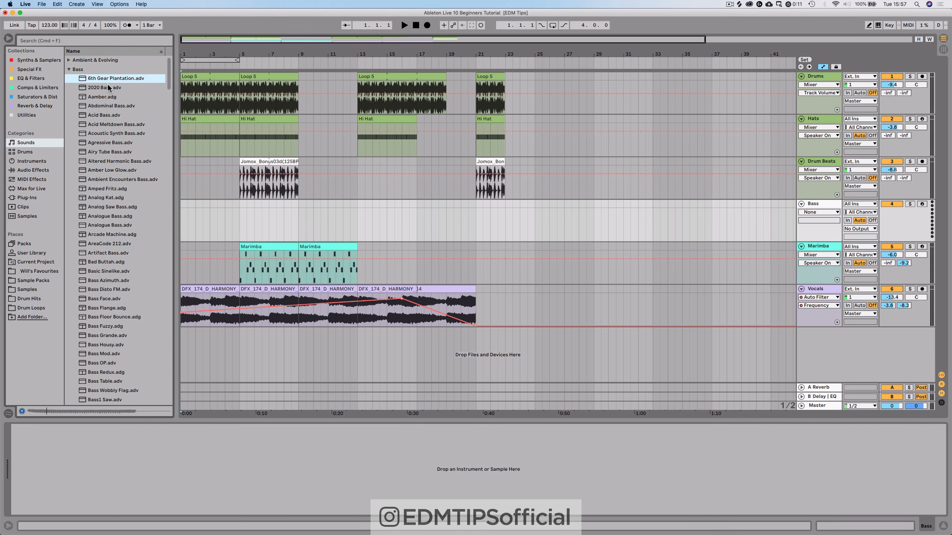
left_click(101, 99)
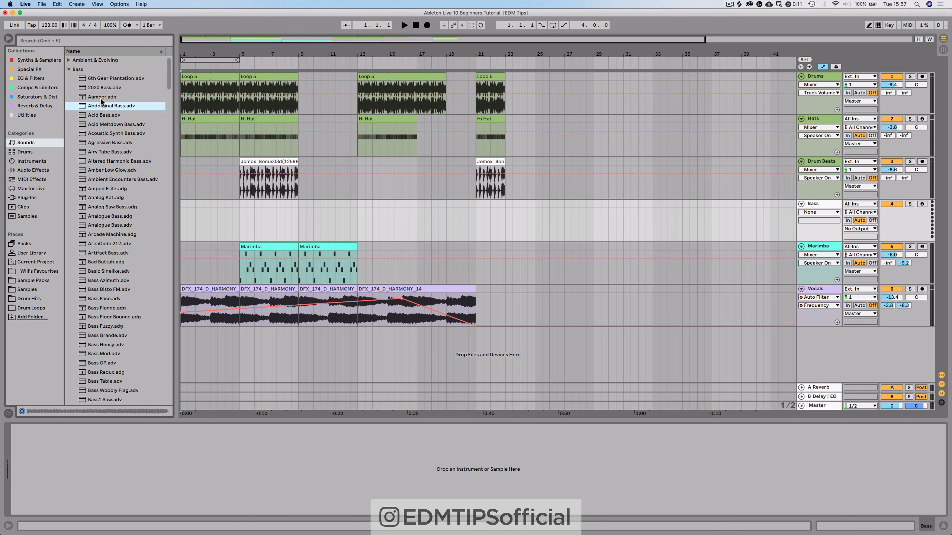
left_click(100, 123)
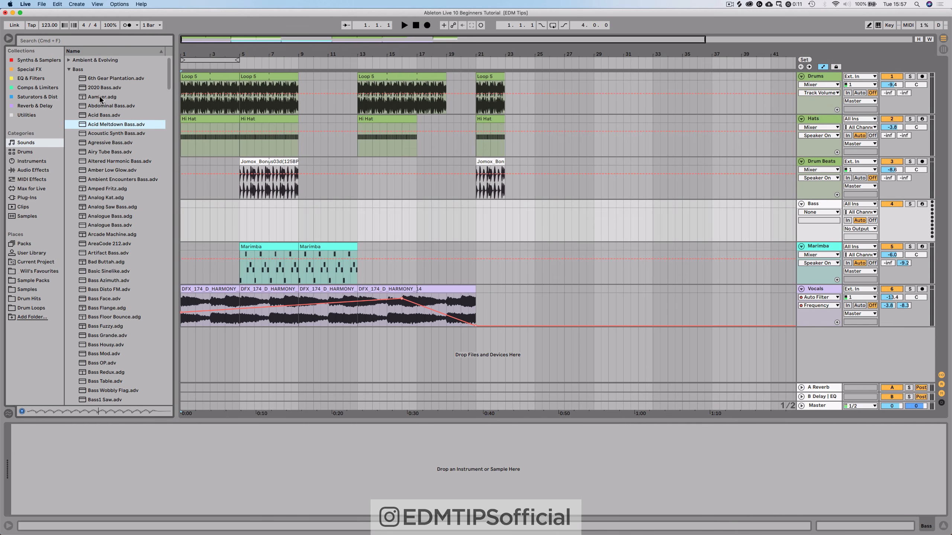
left_click(100, 97)
left_click(99, 142)
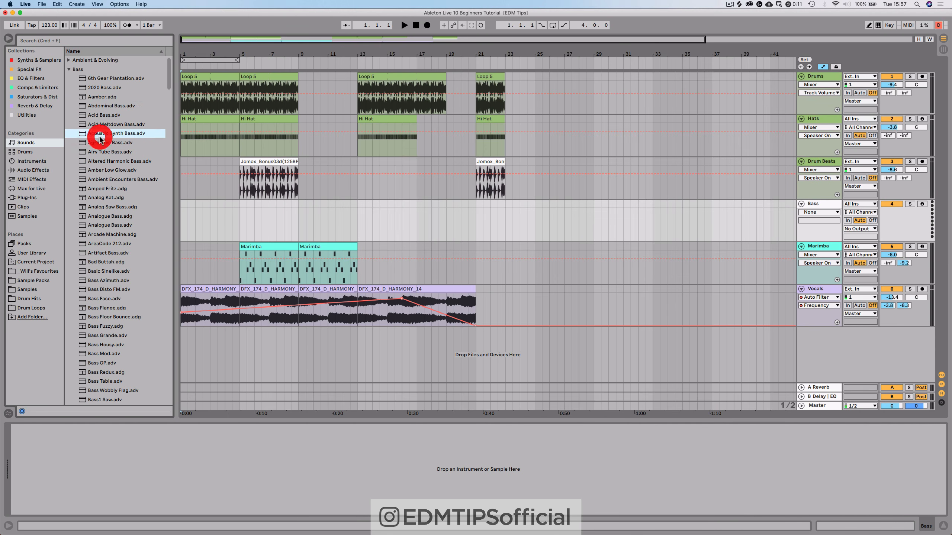
left_click(95, 96)
left_click(103, 160)
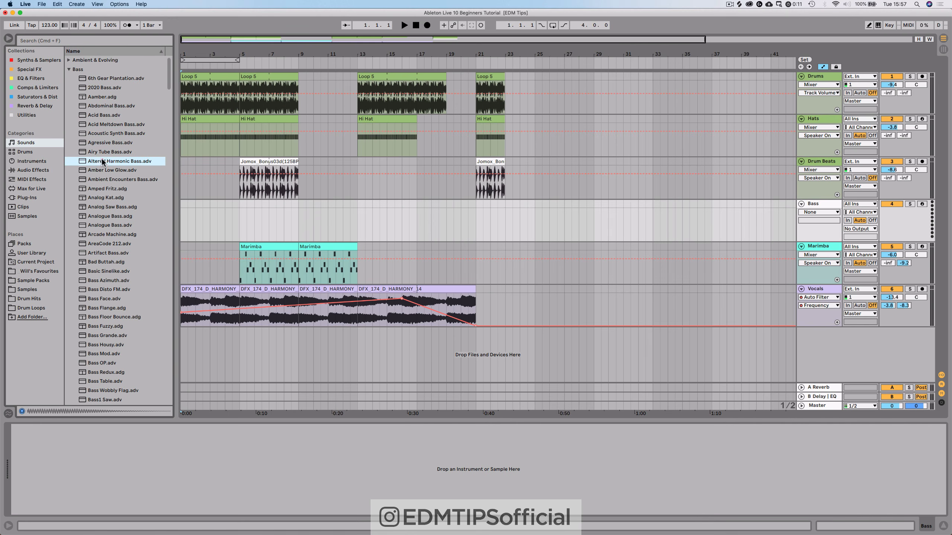
Load the Aamber.adg preset onto the Bass track and colour the track light yellow.
left_click(98, 97)
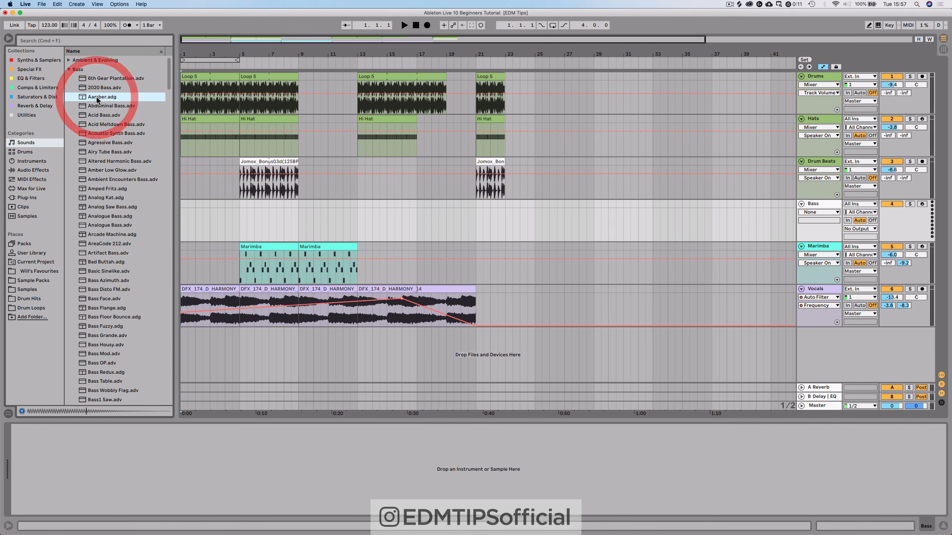
left_click(184, 215)
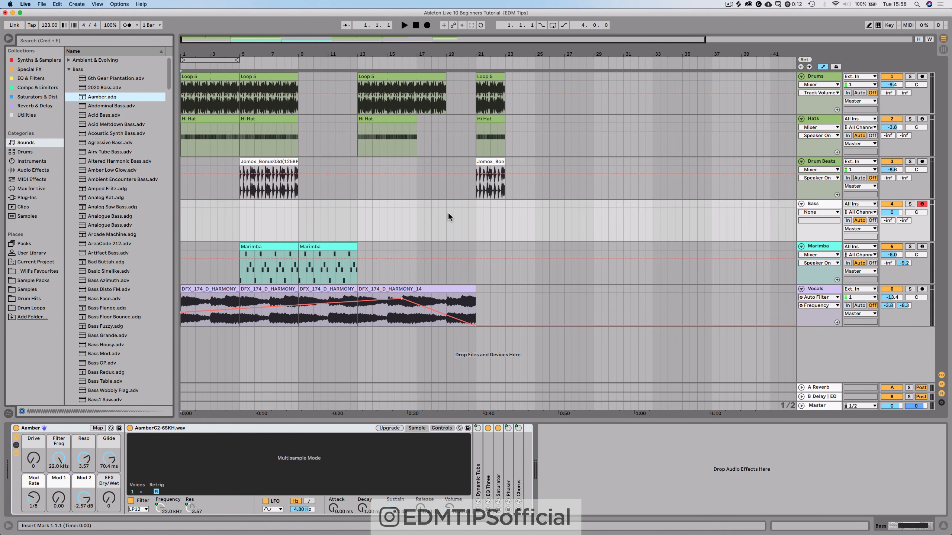
right_click(828, 206)
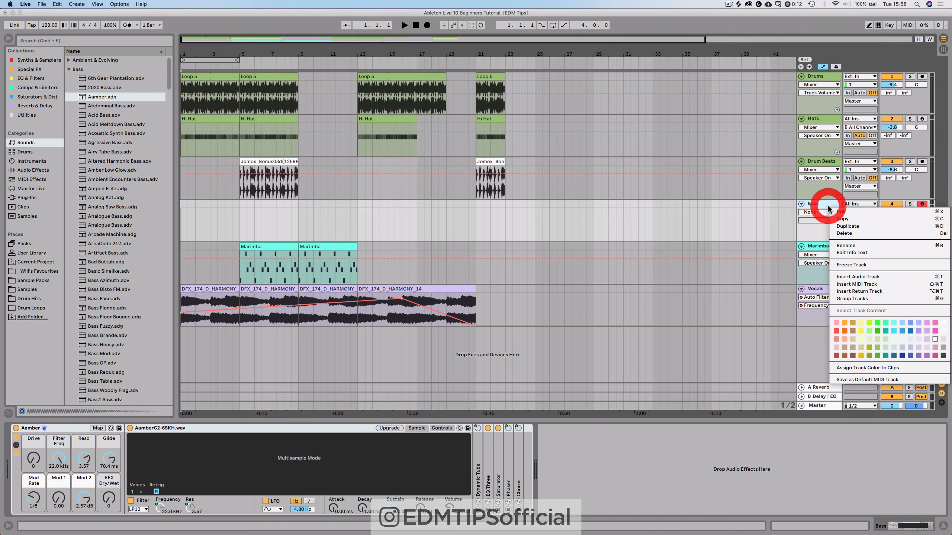
left_click(862, 324)
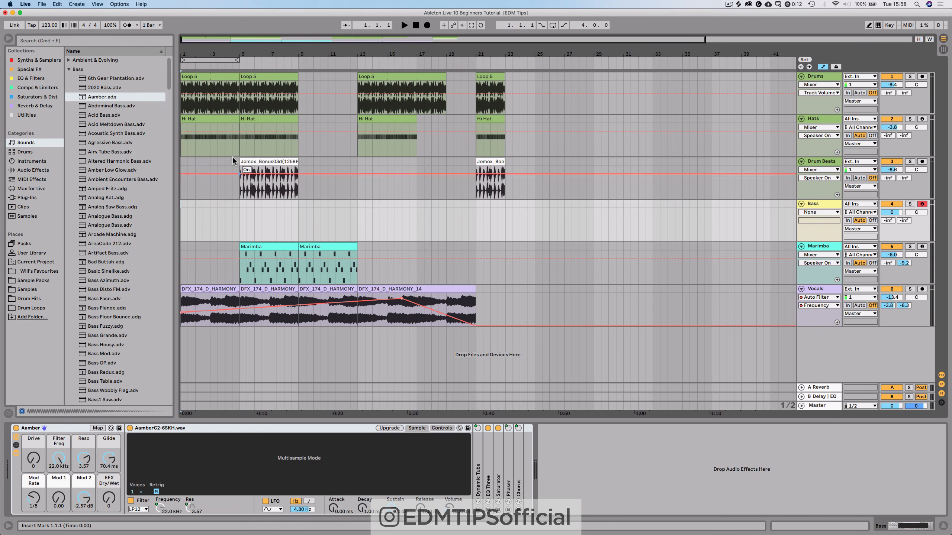
In Session View, play the Verse scene while lowering the Bass track's volume to -7.6 dB, and stop playback.
key("Tab")
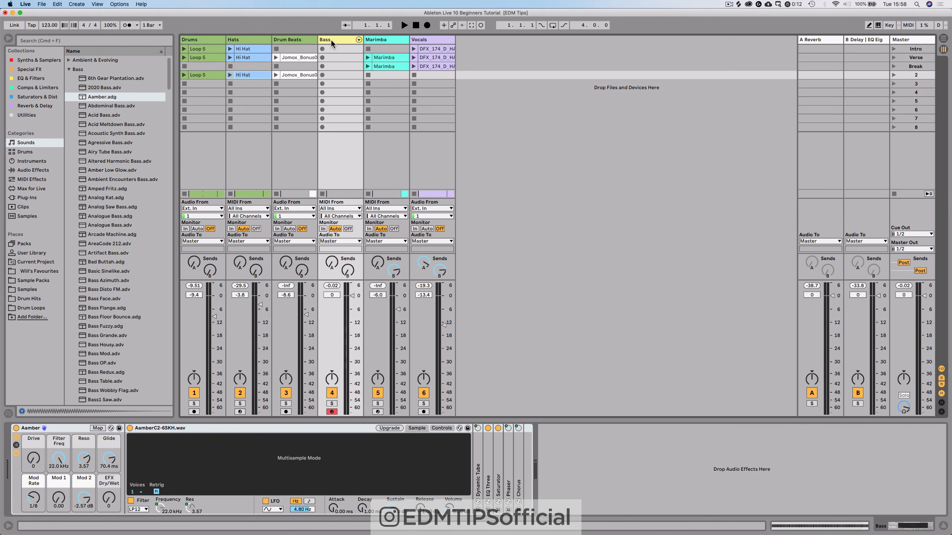
left_click(330, 39)
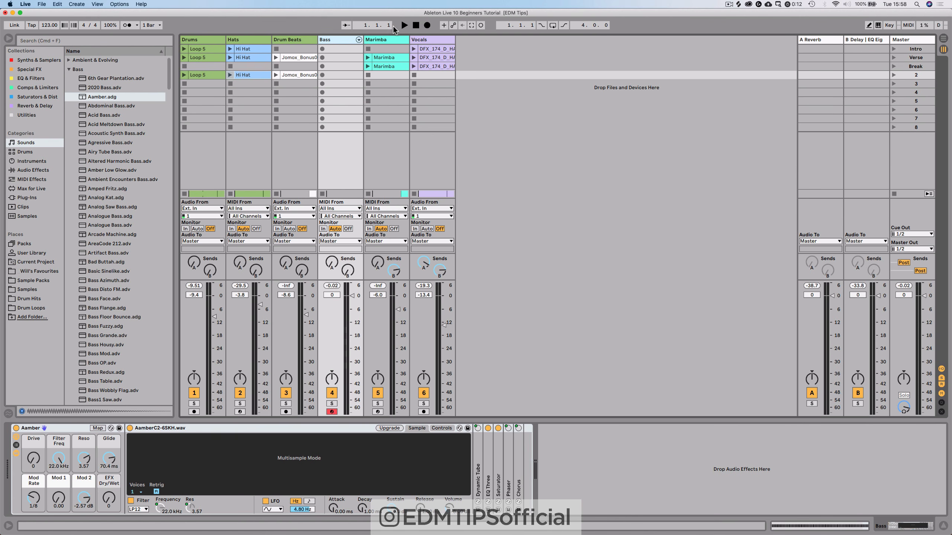
left_click(893, 58)
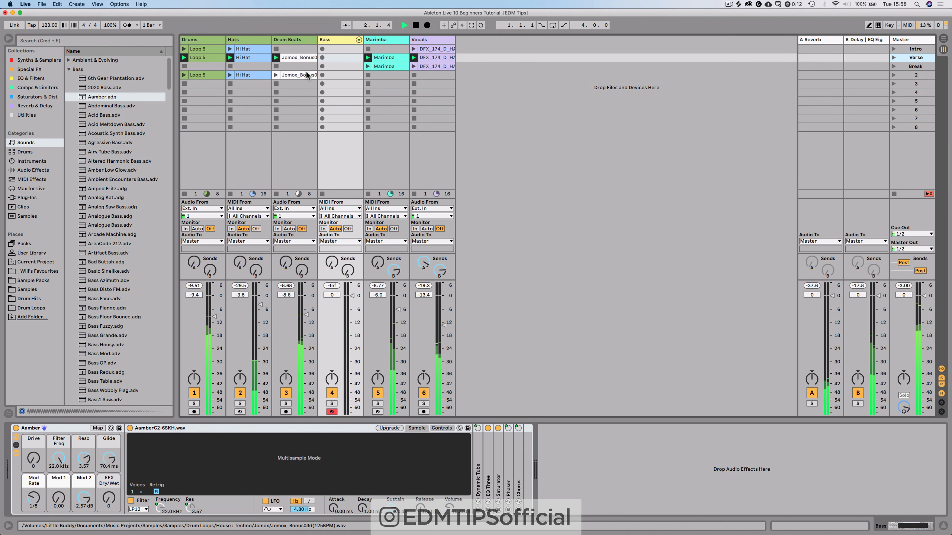
mouse_move(352, 296)
left_mouse_down()
mouse_move(352, 340)
mouse_move(352, 312)
left_mouse_up()
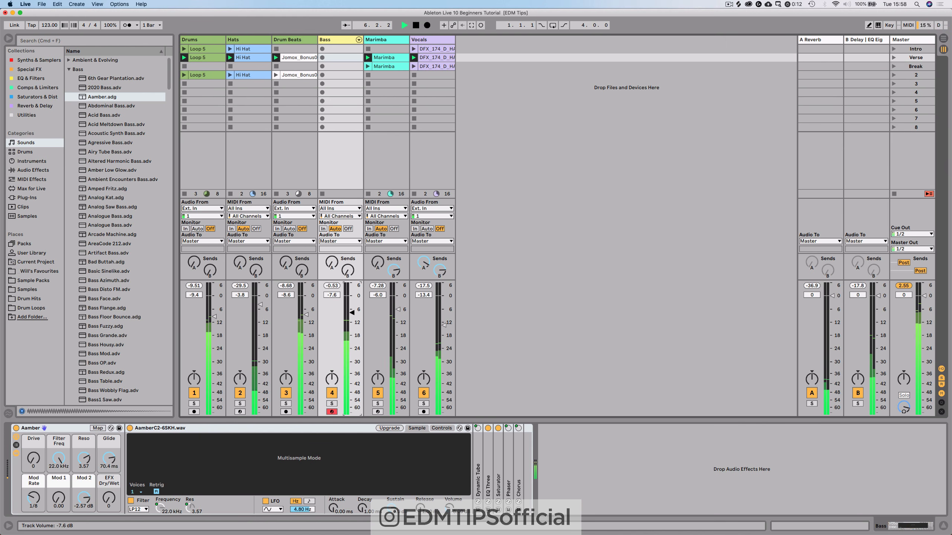
key("space")
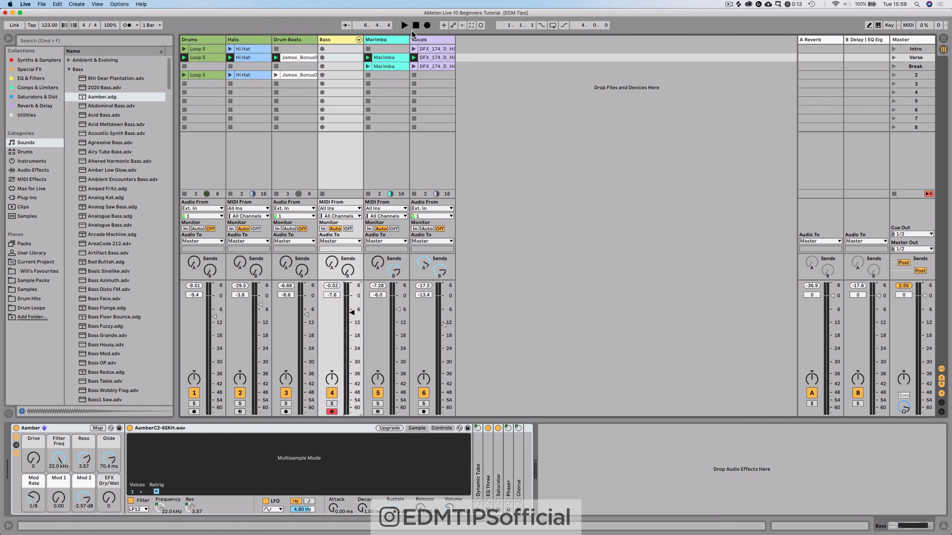
Record a four-bar MIDI clip in the Bass track's scene 2 slot alongside the Verse clips.
left_click(321, 75)
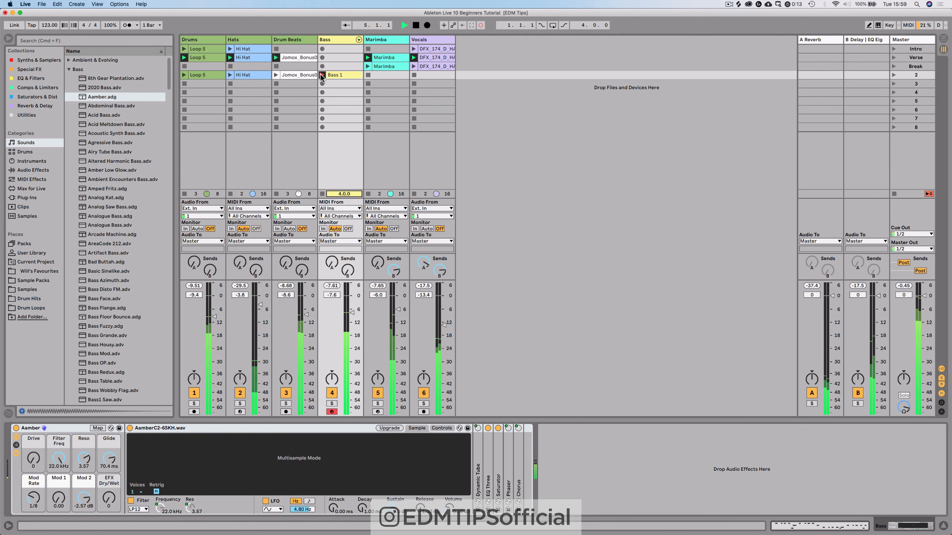
key("space")
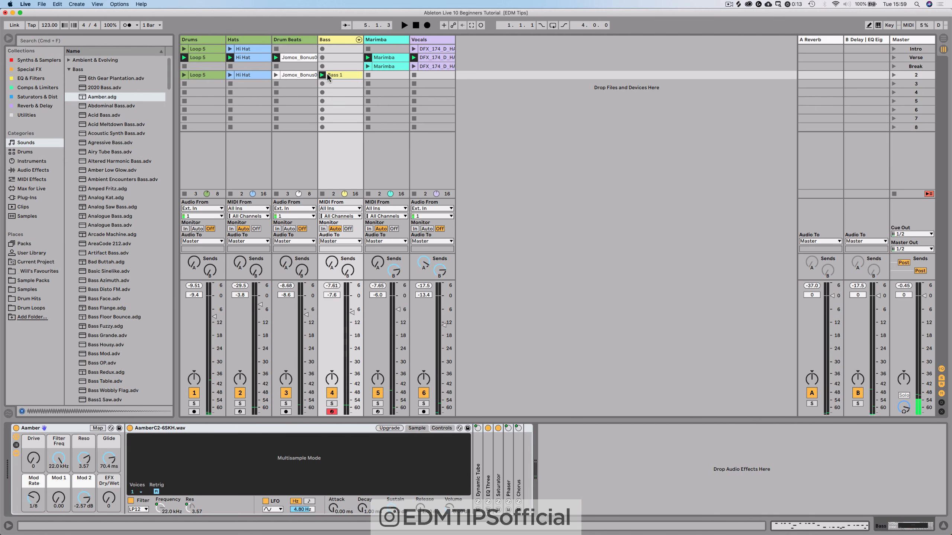
Play back the recorded bass clip with the Verse clips, stop, and return to Arrangement View.
left_click(323, 75)
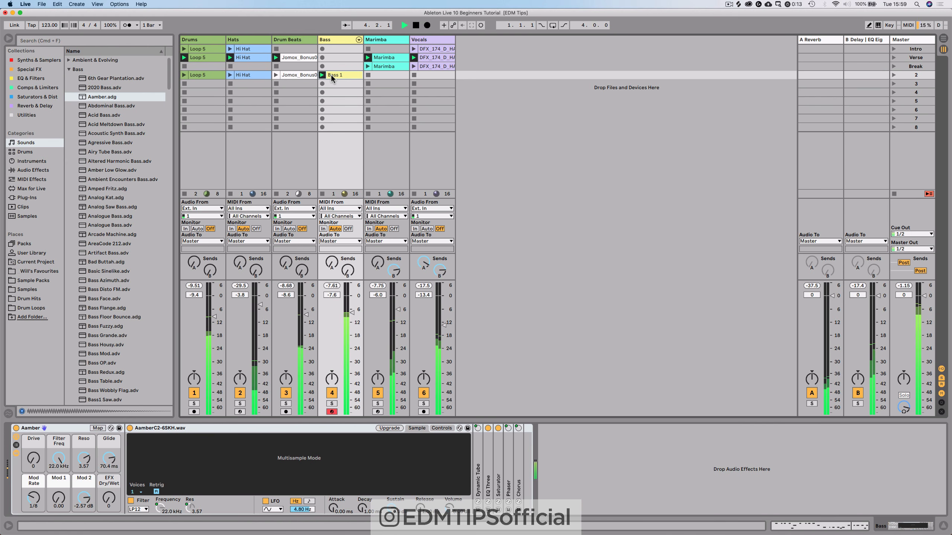
key("space")
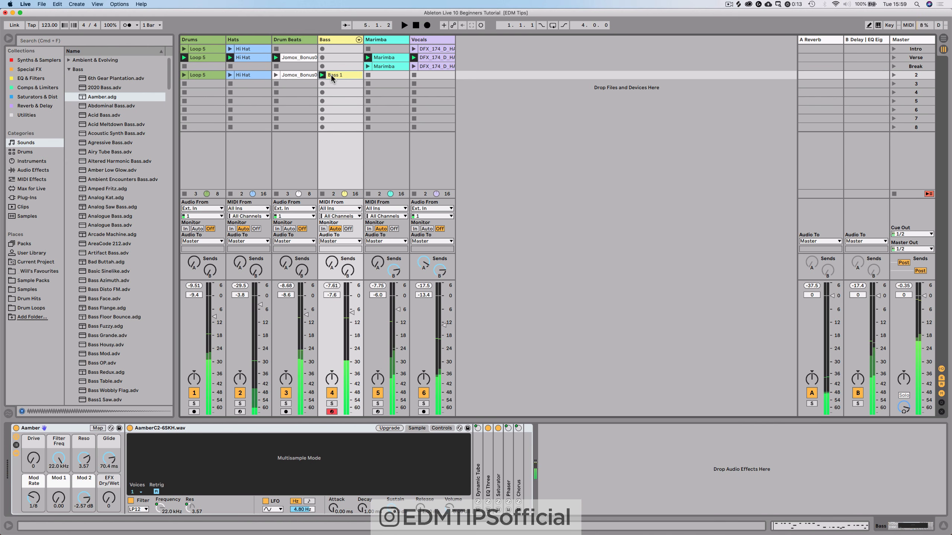
key("Tab")
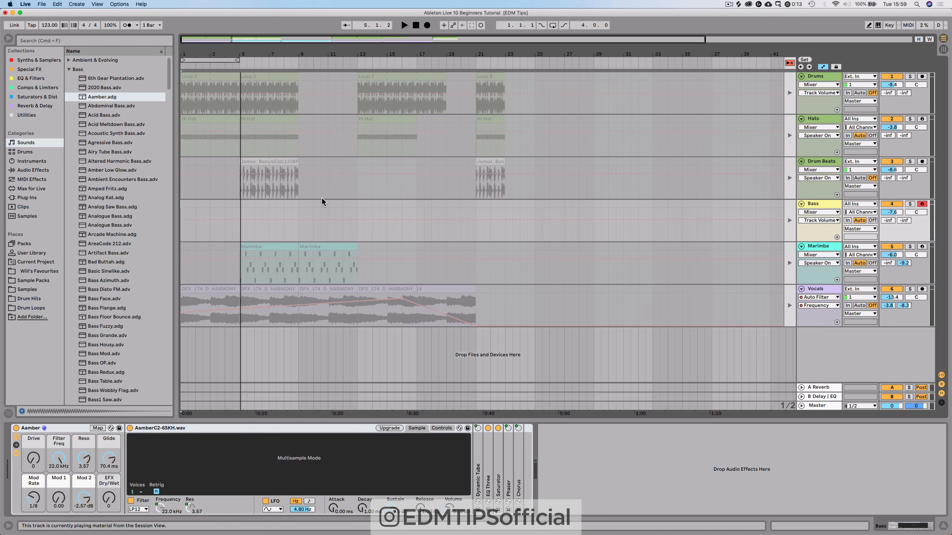
Bring the recorded bass clip from Session View into the Arrangement, placing it at bar 1 of the Bass track.
key("Tab")
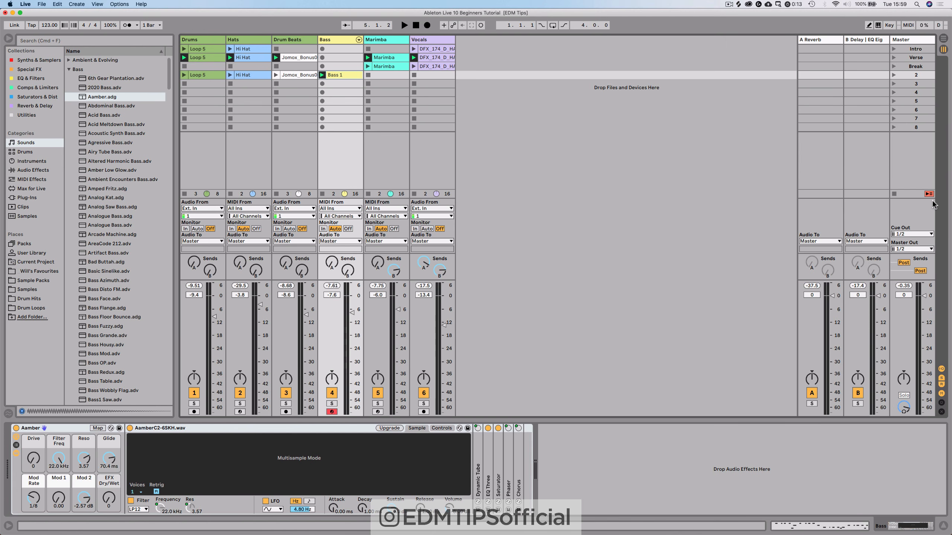
key("Tab")
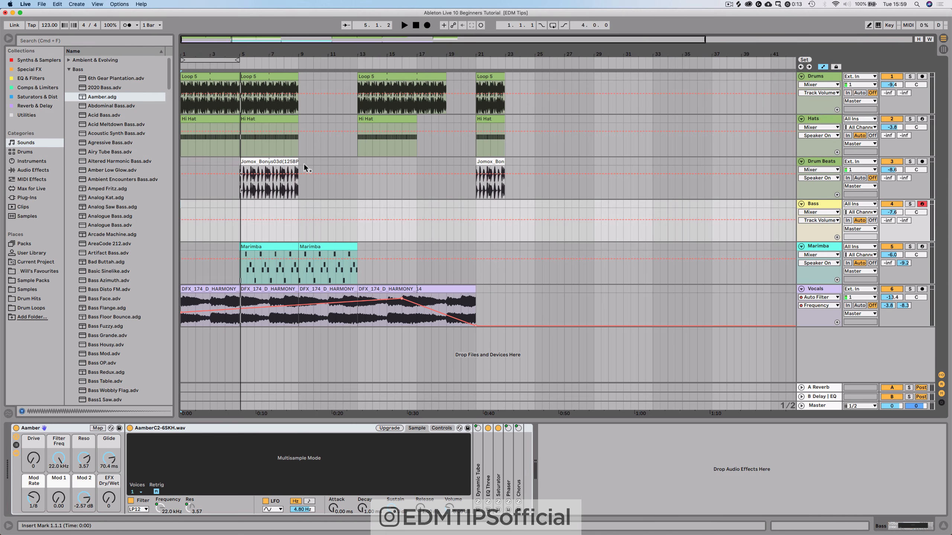
key("Tab")
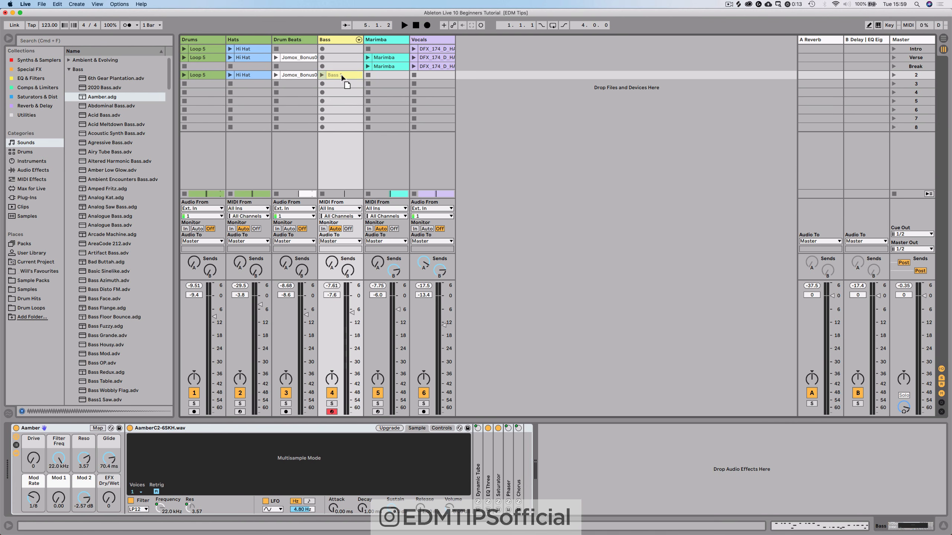
key("Tab")
left_click_drag(341, 74, 181, 211)
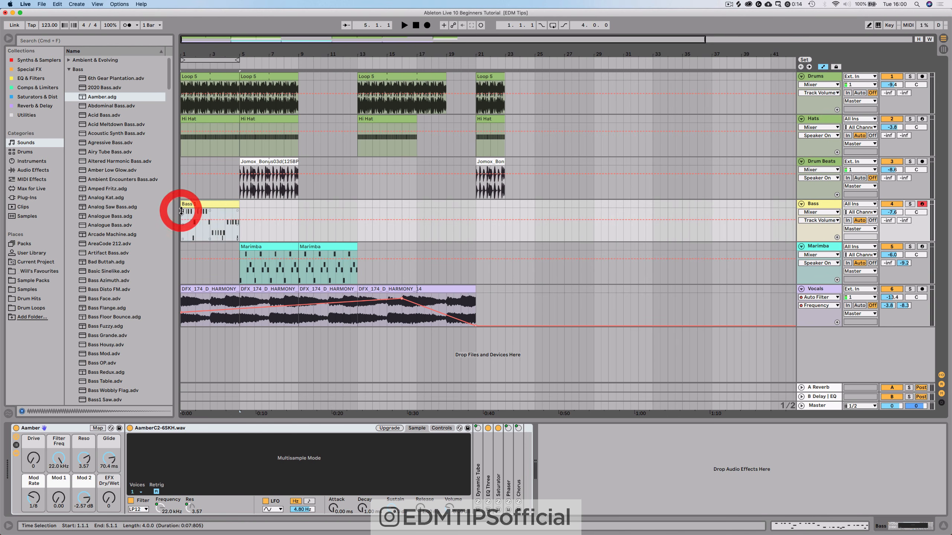
Examine the notes of the Bass 1 clip in the MIDI editor, then go back to the full arrangement.
double_click(208, 205)
left_click(203, 325)
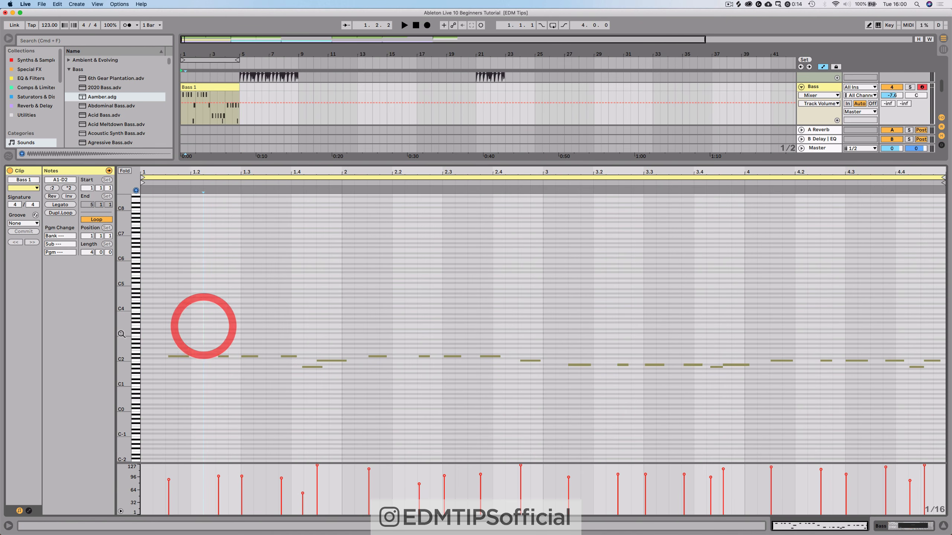
left_click_drag(135, 356, 142, 356)
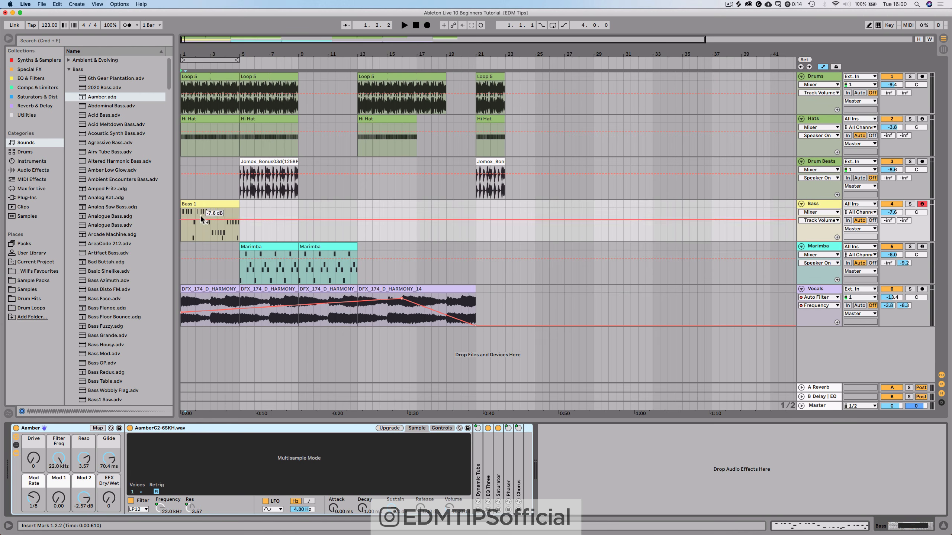
left_click(202, 207)
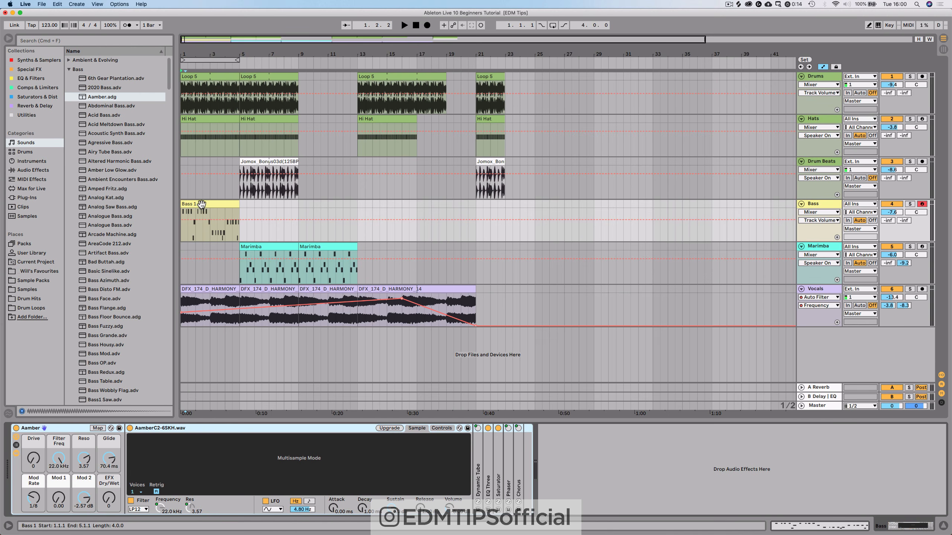
Record a new take over the bass clip from bar 1 to about bar 5, stop, and undo the take.
left_click(182, 233)
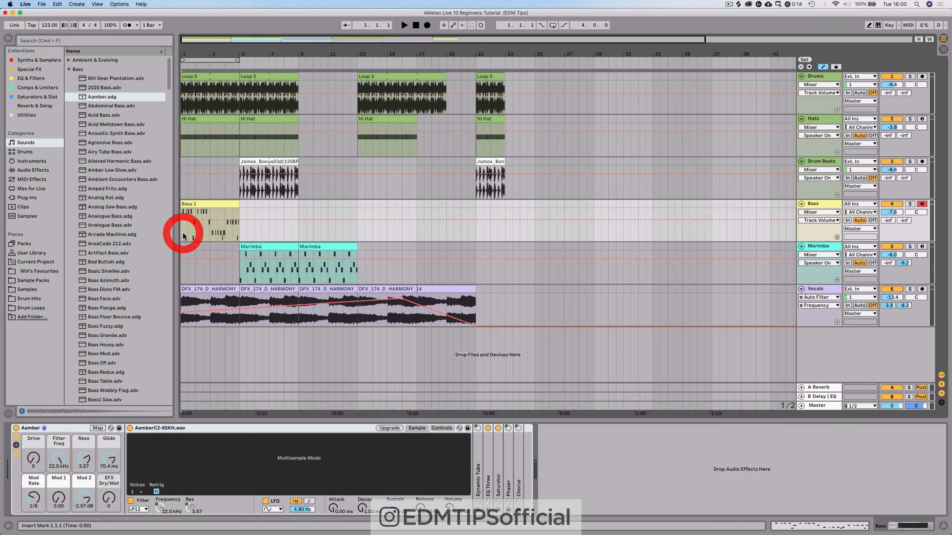
left_click(428, 26)
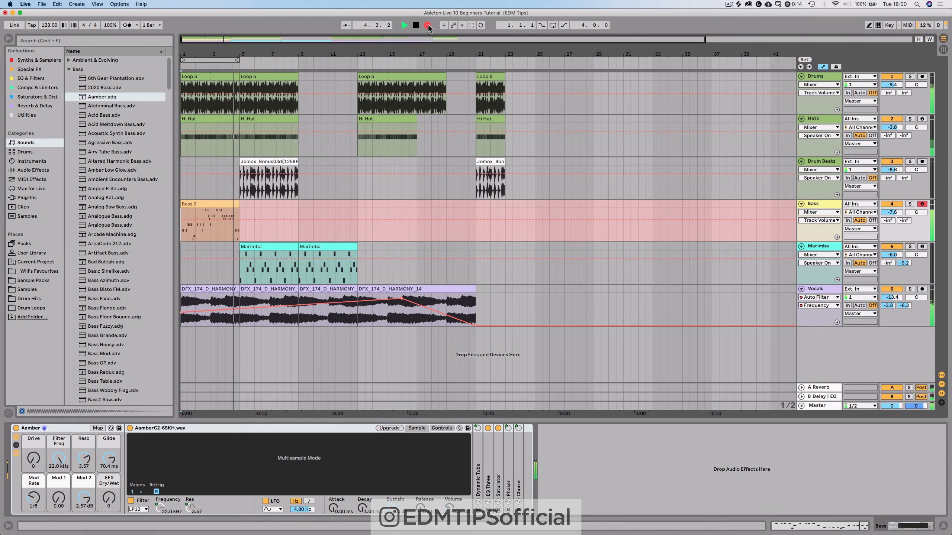
key("space")
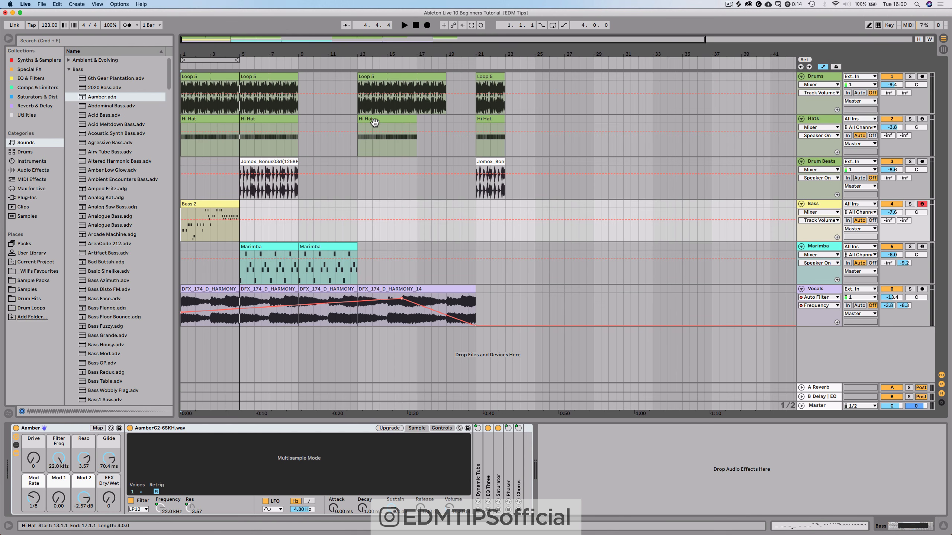
left_click(190, 236)
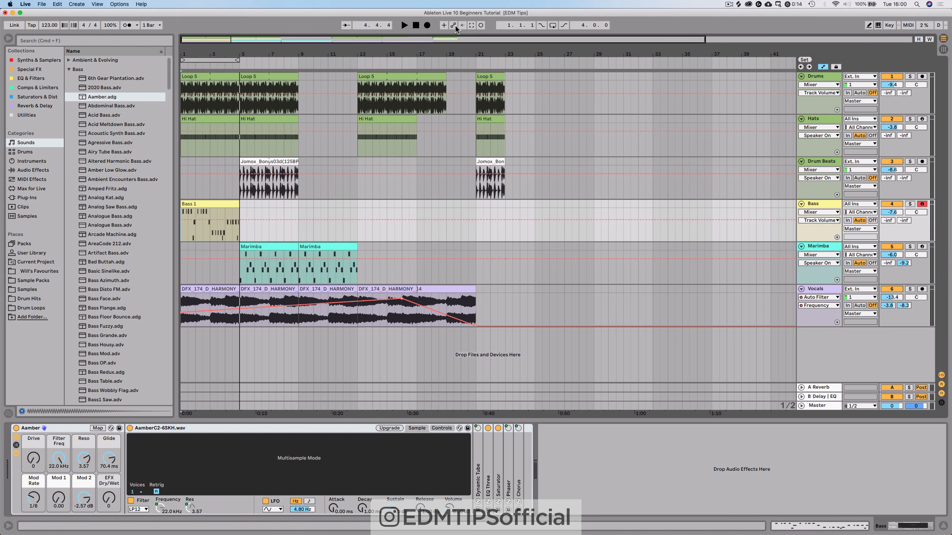
Enable MIDI Arrangement Overdub, record extra notes onto the four-bar bass clip, inspect the result, and undo the overdub.
left_click(445, 27)
left_click(428, 26)
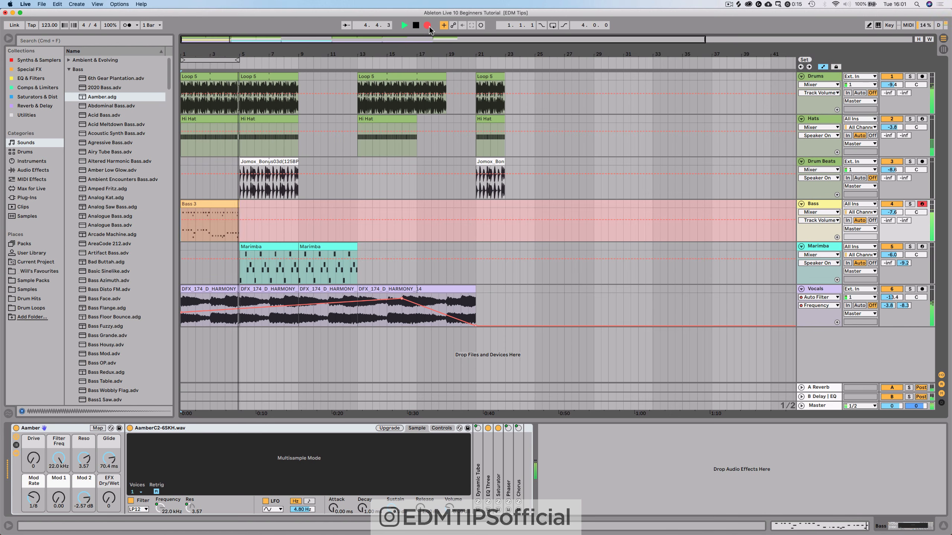
key("space")
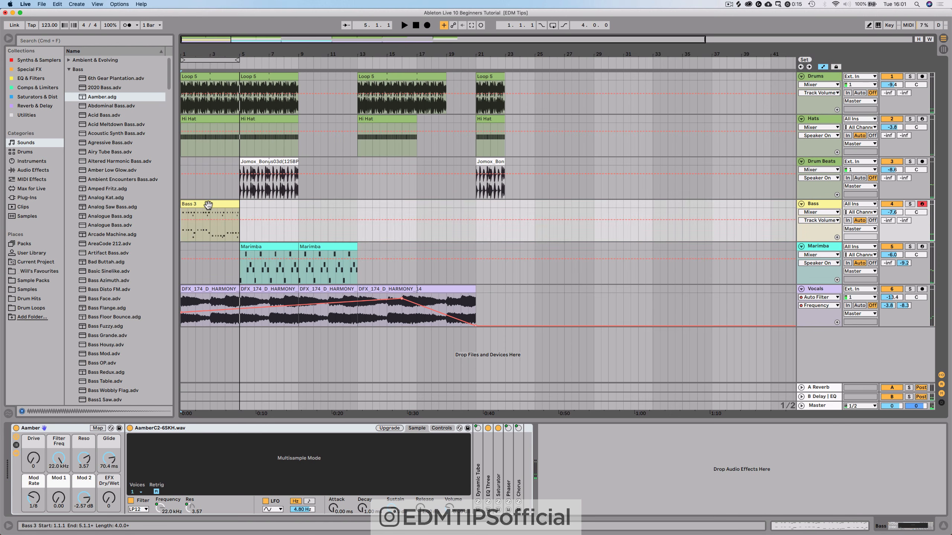
double_click(831, 206)
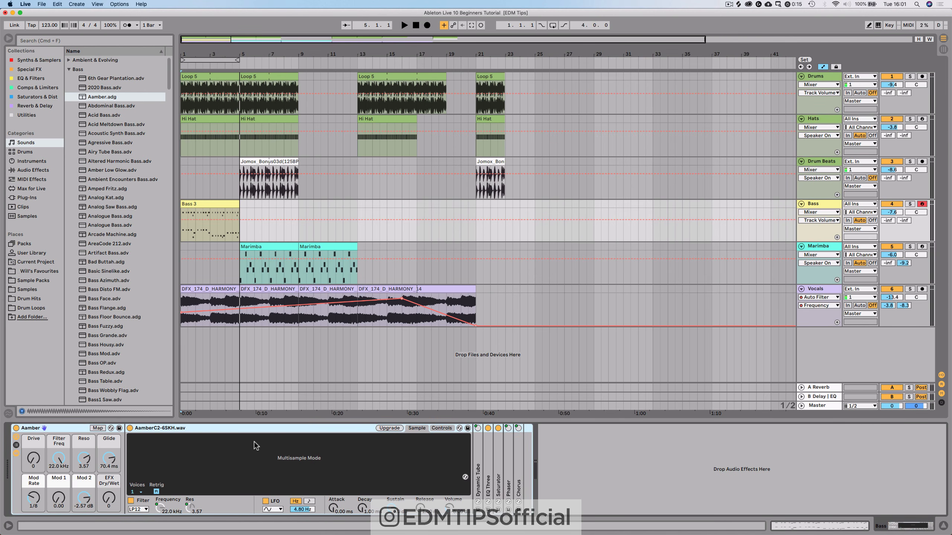
double_click(185, 203)
left_click(142, 321)
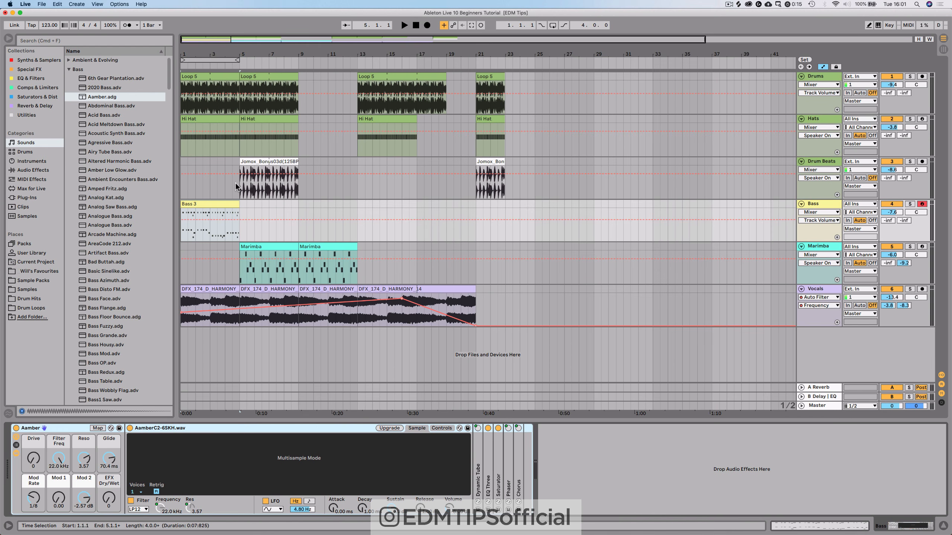
left_click(181, 231)
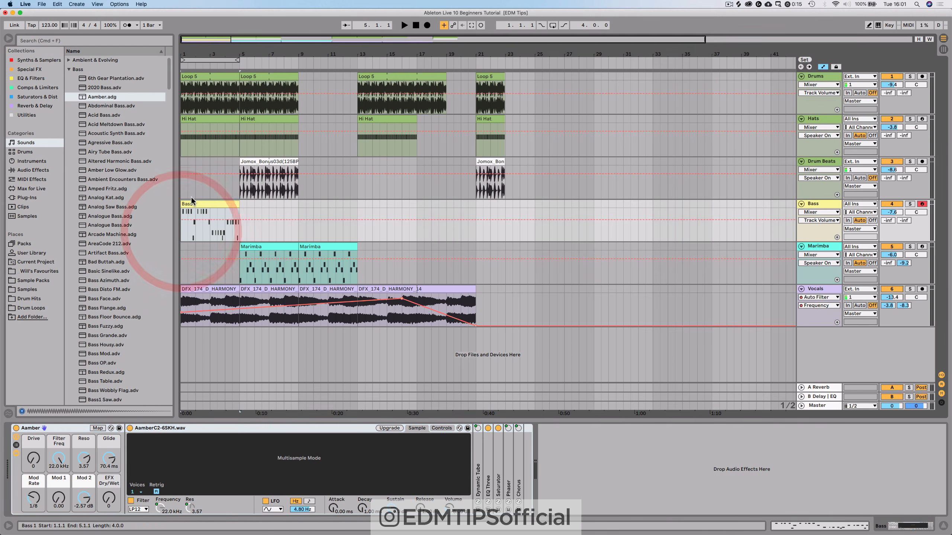
Quantize all notes in the Bass 1 clip to the current grid, adjusting note starts and ends by 100%.
left_click(183, 235)
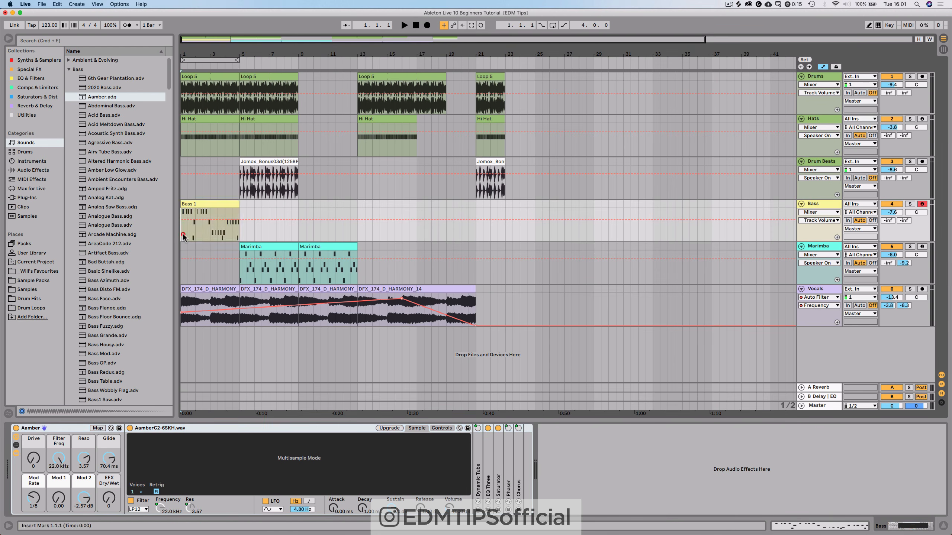
double_click(197, 204)
left_click(236, 319)
key("super+a")
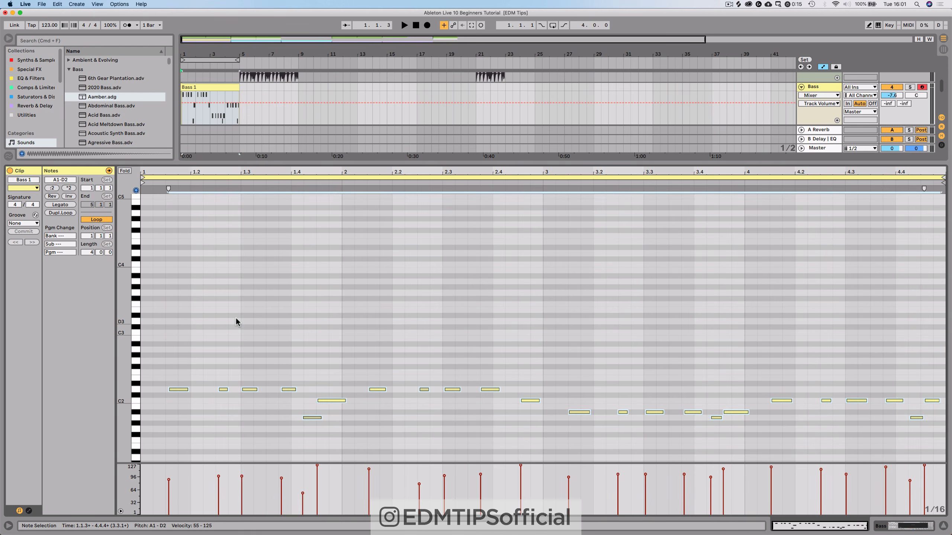
right_click(176, 390)
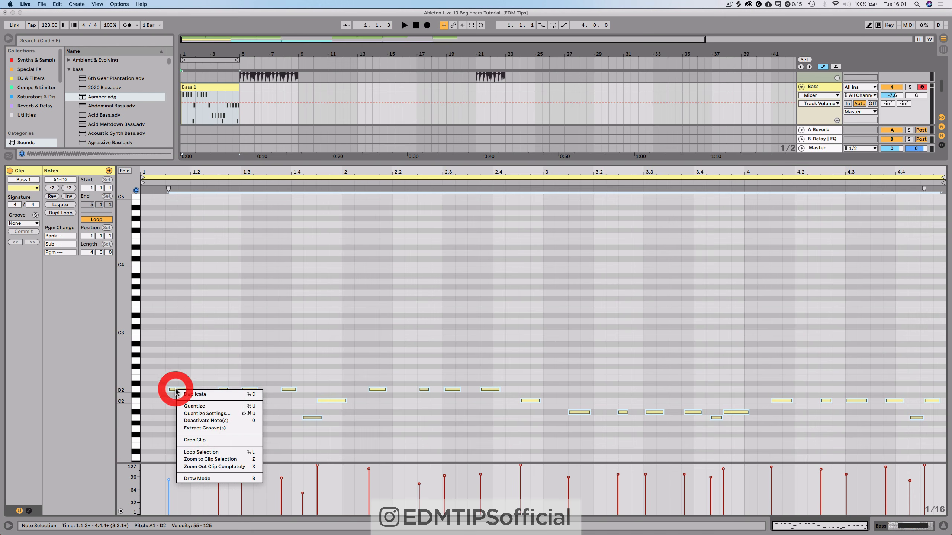
left_click(202, 414)
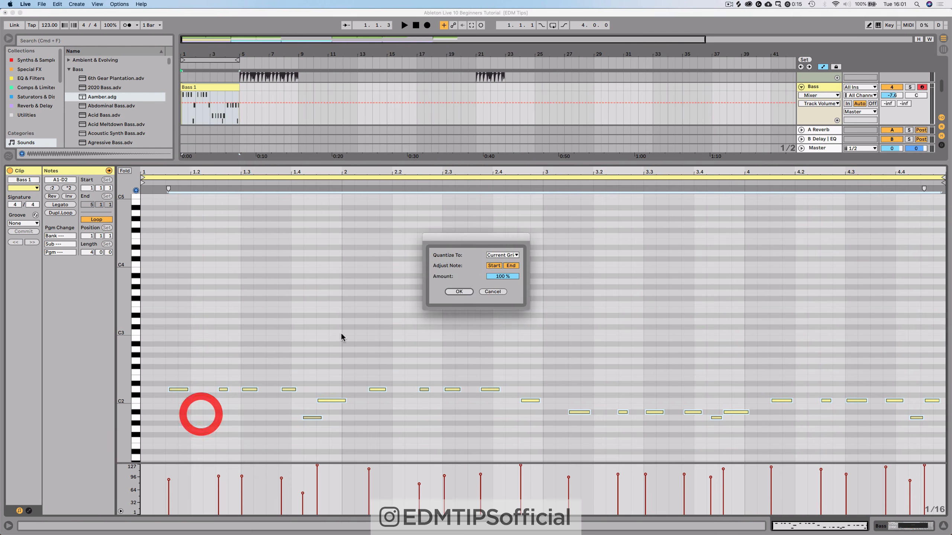
left_click(458, 292)
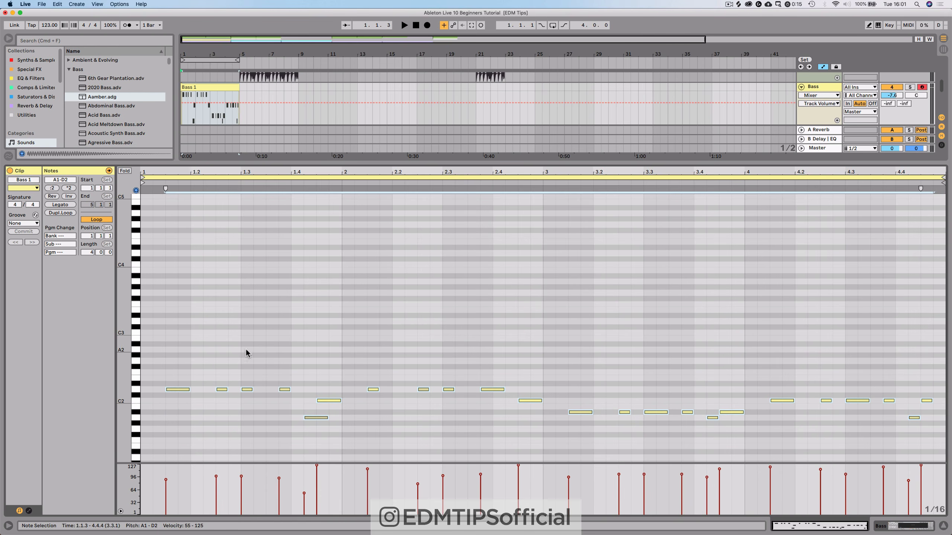
Play the quantized bass clip through its four bars, stop, and deselect the notes.
key("space")
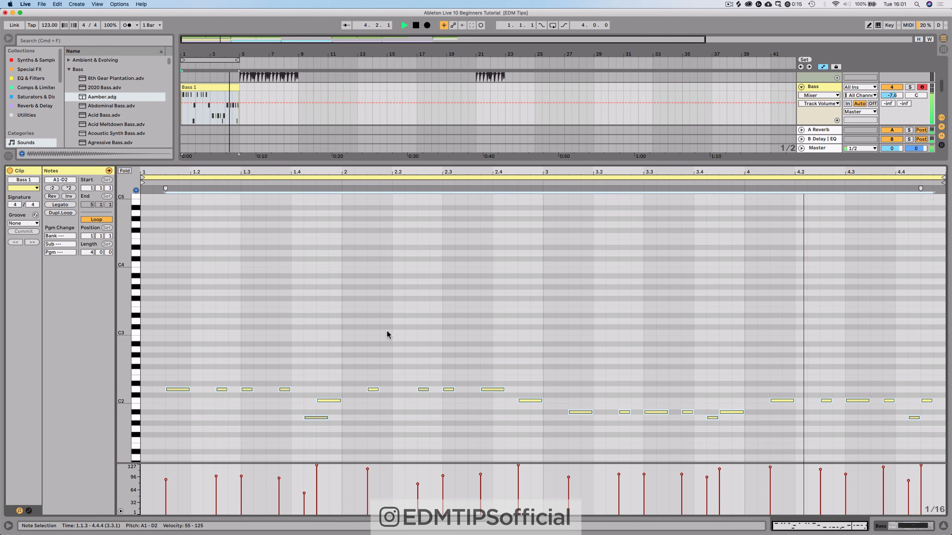
key("space")
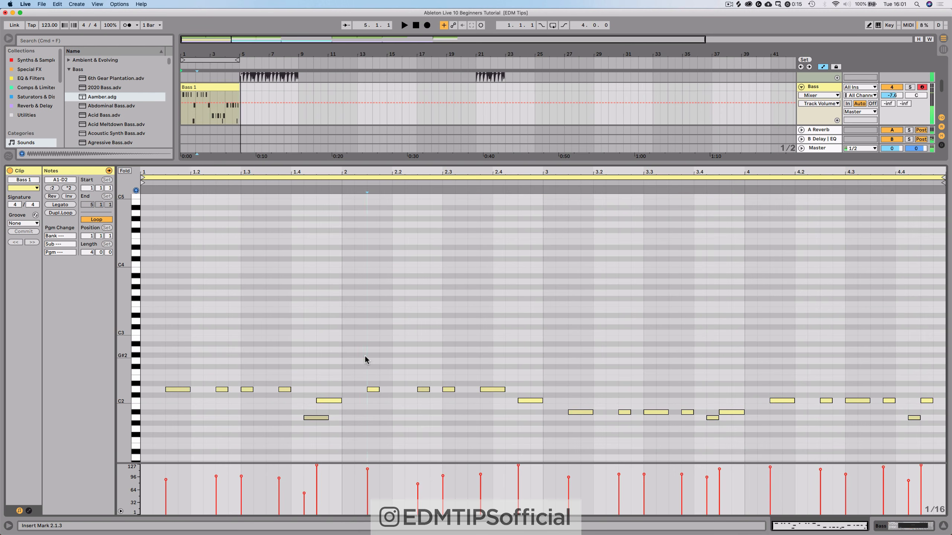
left_click(365, 357)
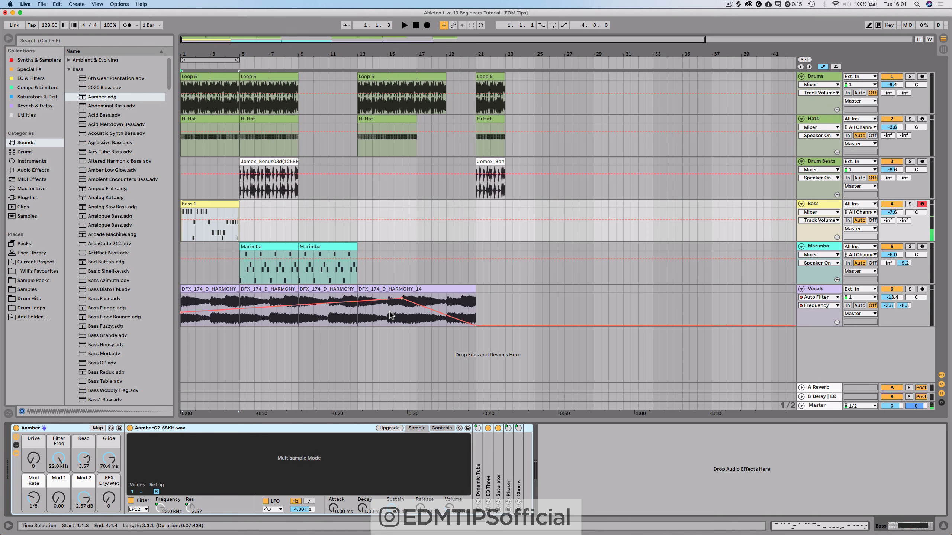
Apply the MPC 16 groove from the Groove Pool to the Bass 1 clip, lower the Bass track's volume to -14.4 dB, and start playback.
left_click_drag(893, 214, 893, 220)
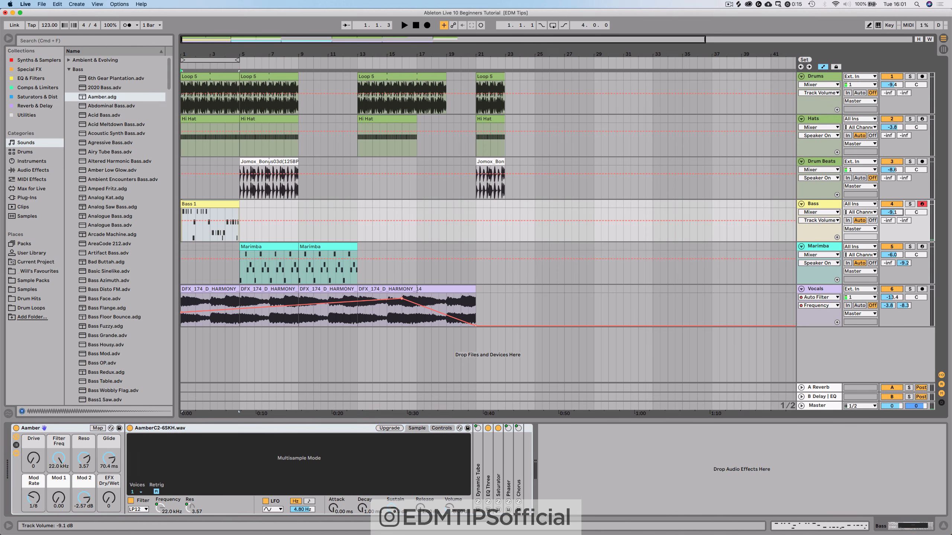
left_click(235, 371)
left_click(8, 413)
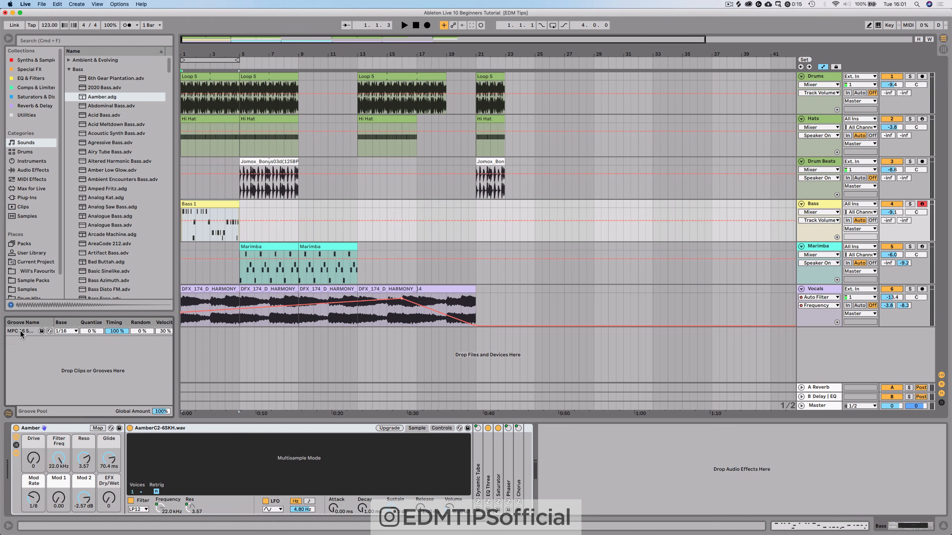
left_click_drag(20, 331, 193, 206)
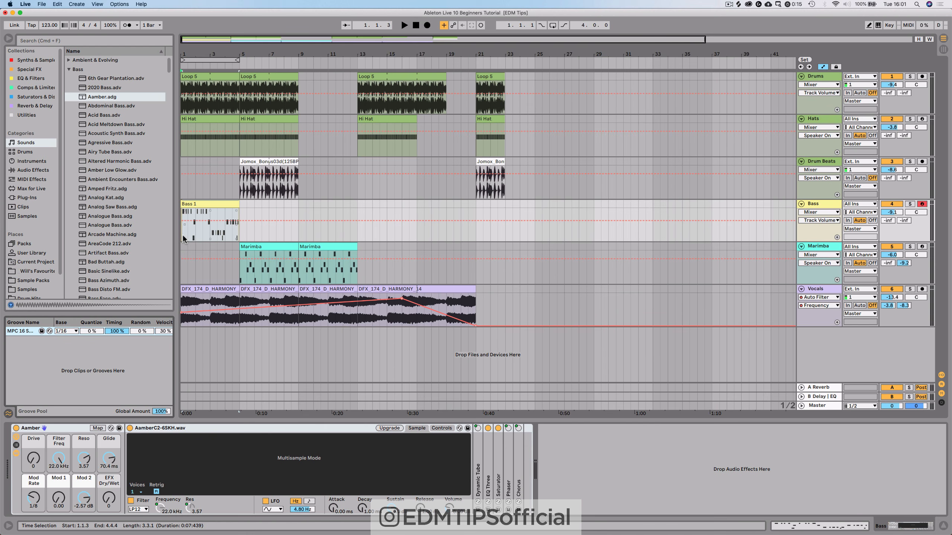
mouse_move(892, 214)
left_mouse_down()
mouse_move(892, 242)
mouse_move(892, 229)
left_mouse_up()
key("space")
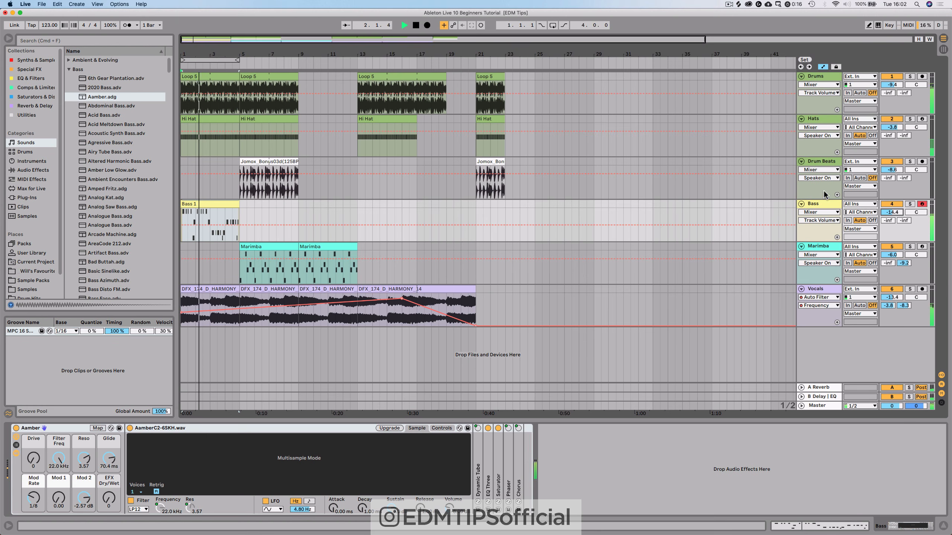
left_click(825, 201)
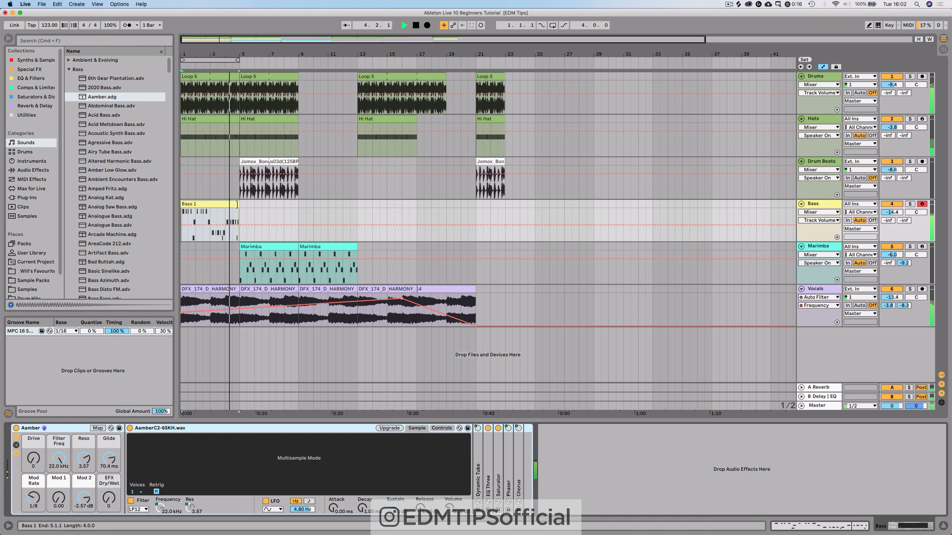
Duplicate the Bass 1 clip five times so the bass line runs from bar 1 to bar 25.
left_click(231, 205)
key("super+d")
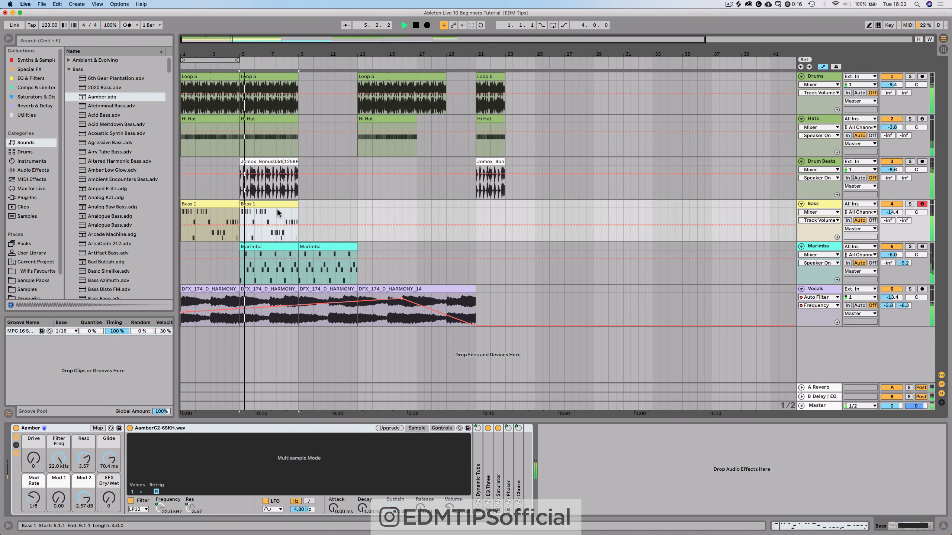
key("super+d")
key("super+d")
key("super+d")
key("super+d")
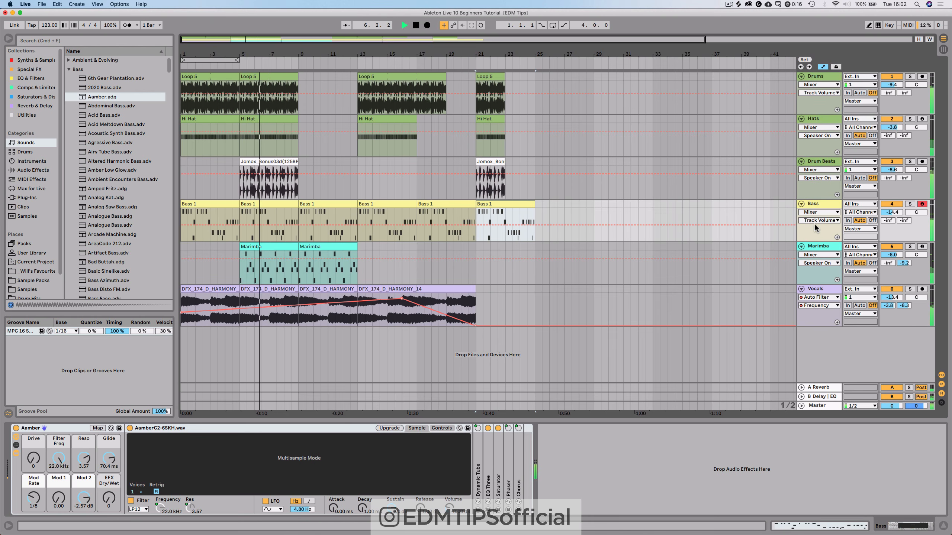
Add an Auto Filter to the Bass track with its filter frequency at 344 Hz, and show the bass sampler's controls.
left_click(826, 204)
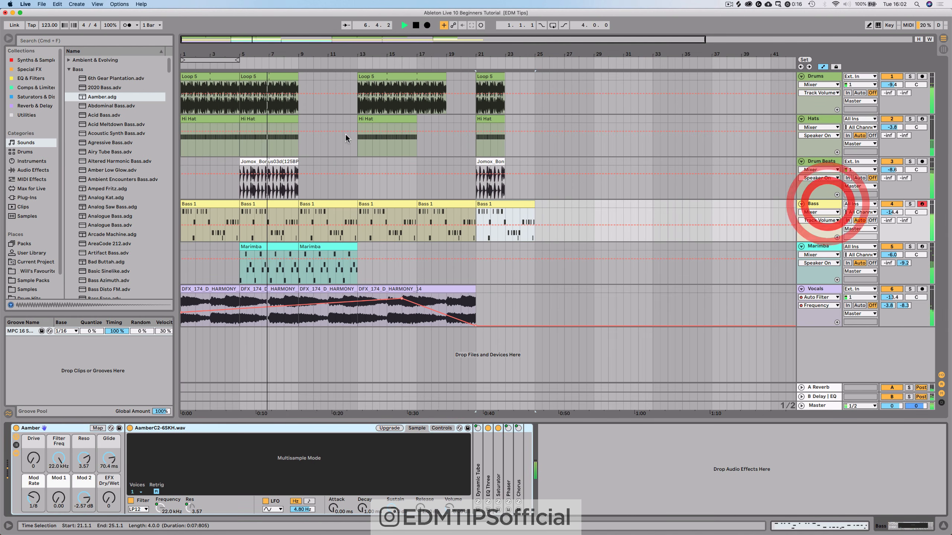
left_click(31, 170)
left_click_drag(93, 78, 562, 454)
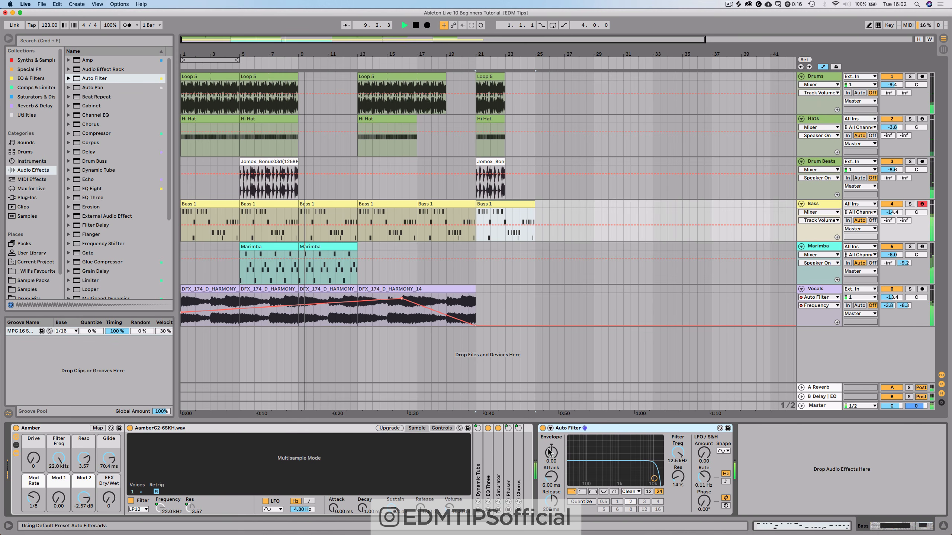
left_click_drag(677, 453, 678, 484)
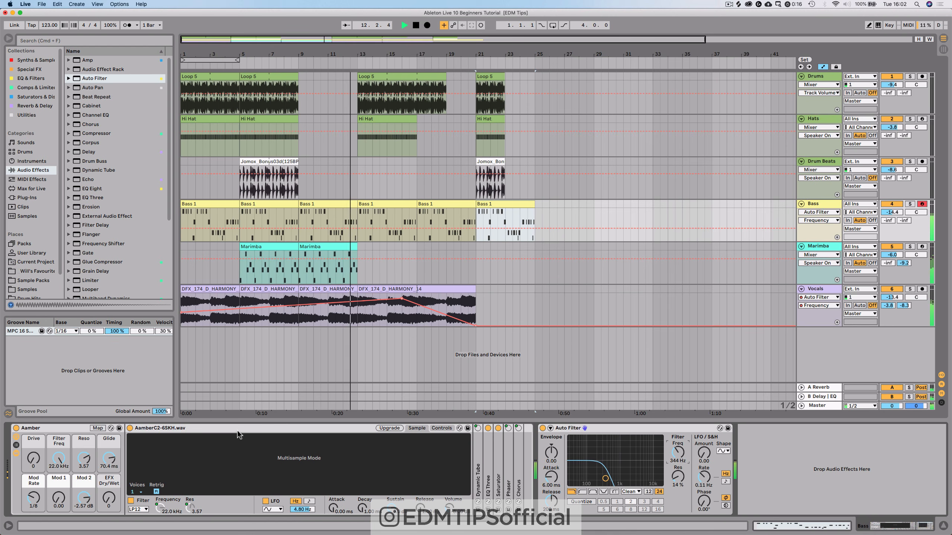
left_click(442, 428)
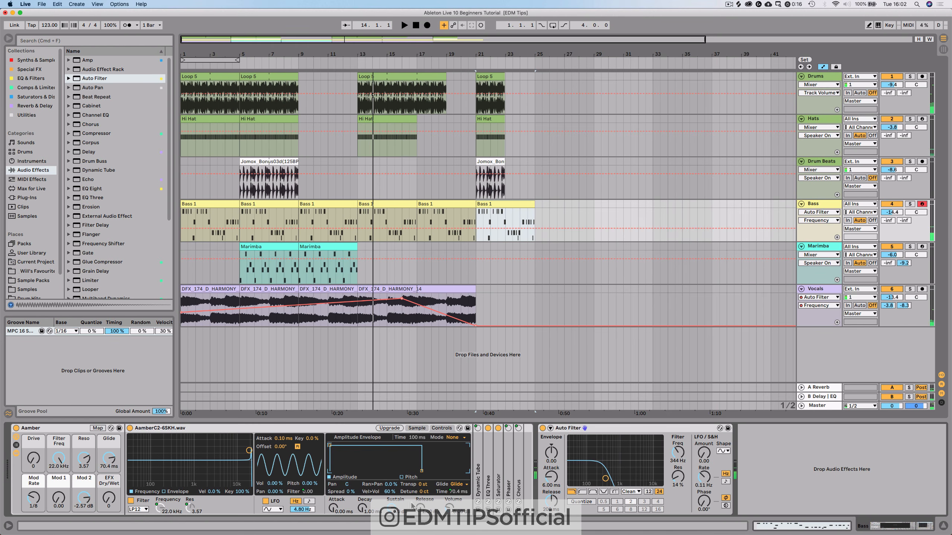
Solo the Bass track, lengthen its sampler's amplitude envelope release while playing the last Bass 1 clip, and return playback to the song start.
left_click_drag(422, 471, 424, 471)
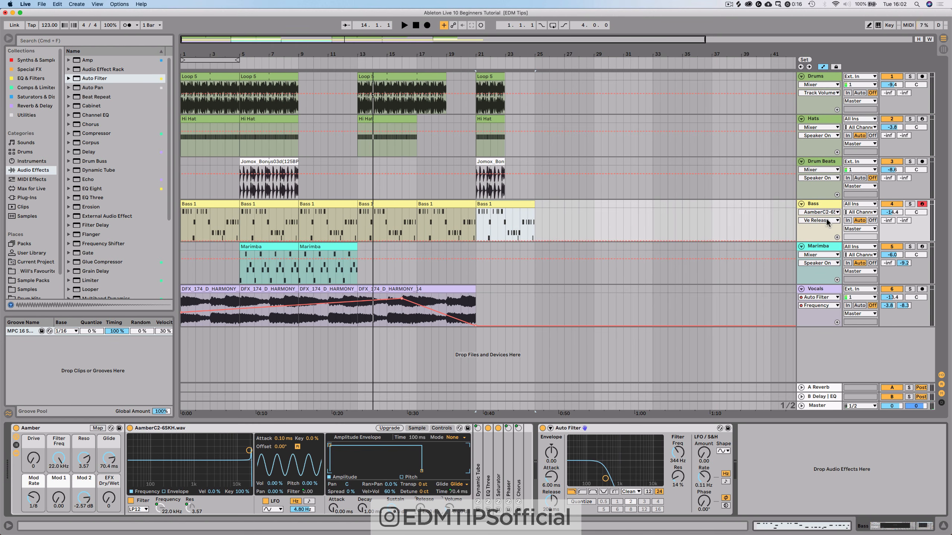
left_click(909, 204)
key("space")
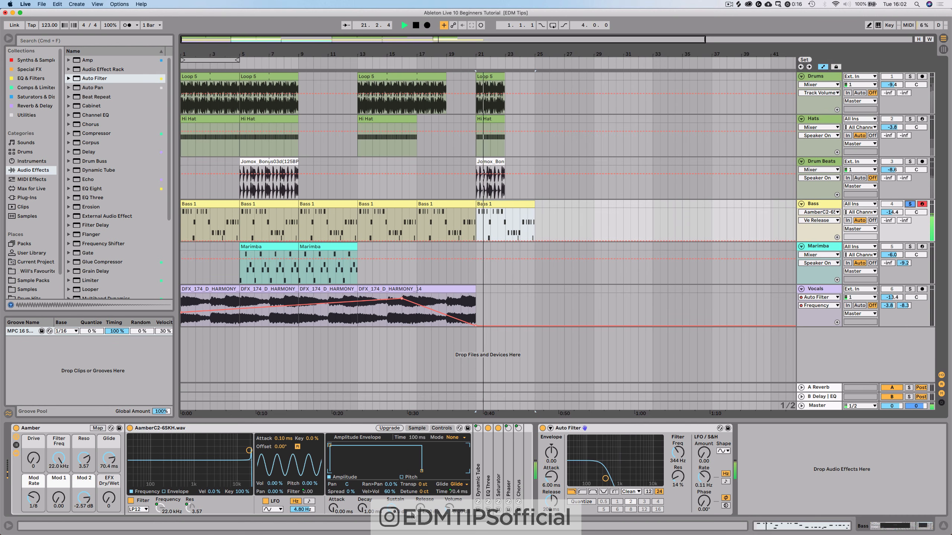
left_click_drag(427, 471, 455, 471)
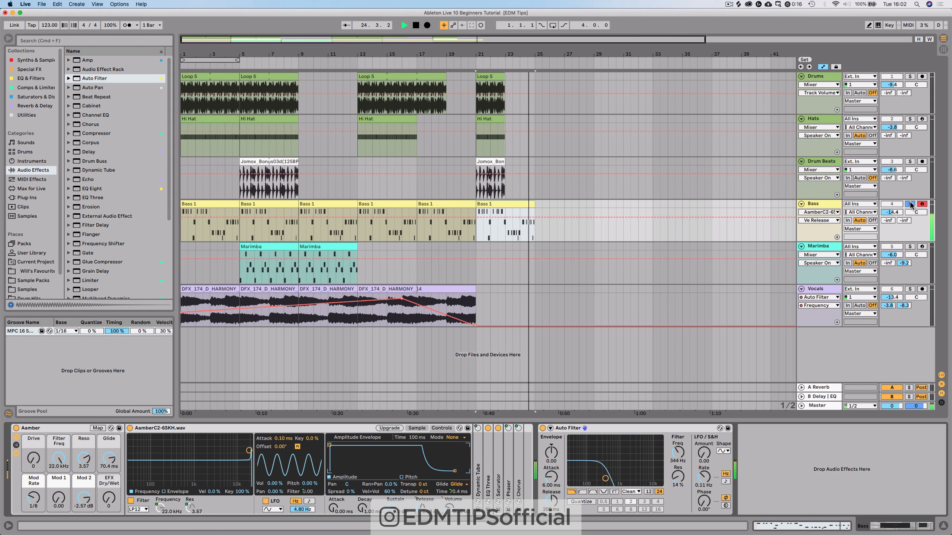
key("space")
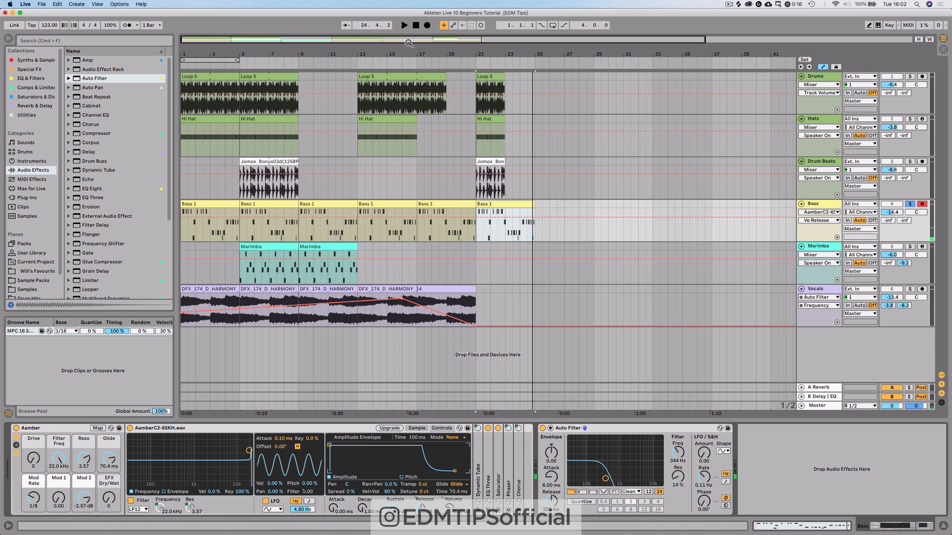
left_click(416, 25)
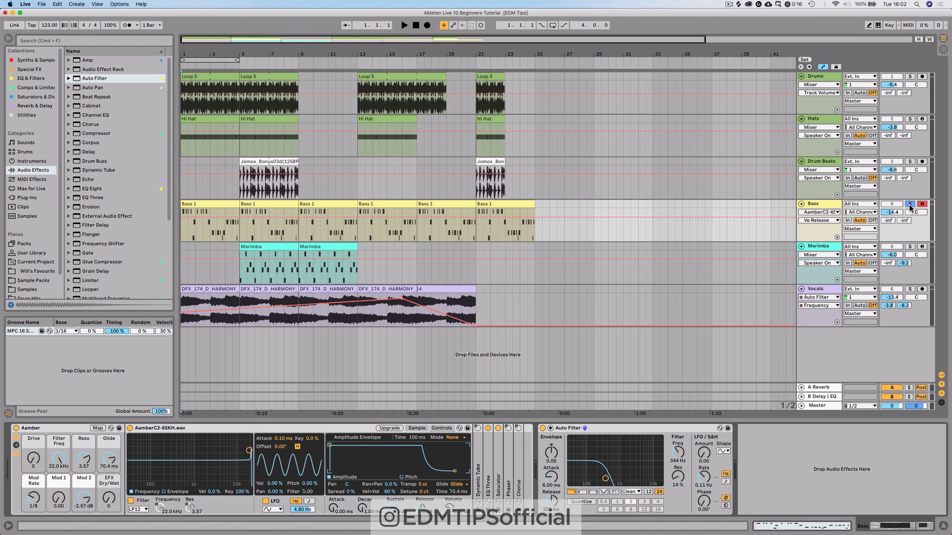
Unsolo the Bass track, play the song from the start, and set the Bass volume to -14.6 dB.
left_click(909, 204)
key("space")
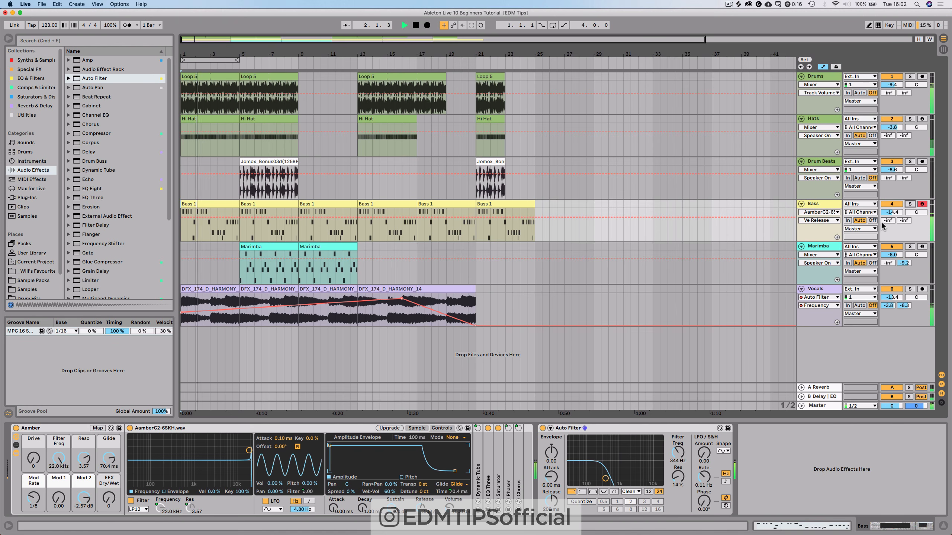
left_click(834, 205)
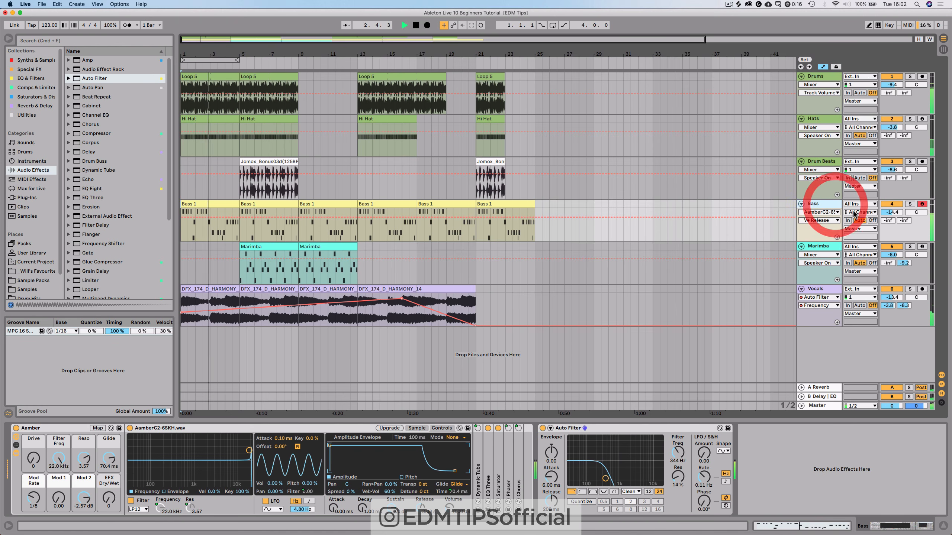
left_click(894, 216)
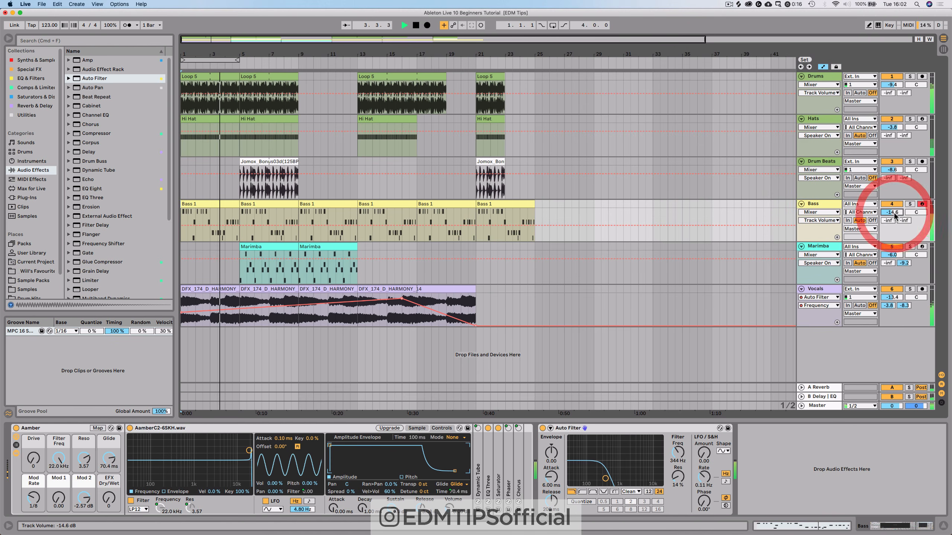
Raise the Marimba track's send to the A Reverb return to -1.0 dB.
left_click(888, 263)
left_click_drag(888, 263, 888, 209)
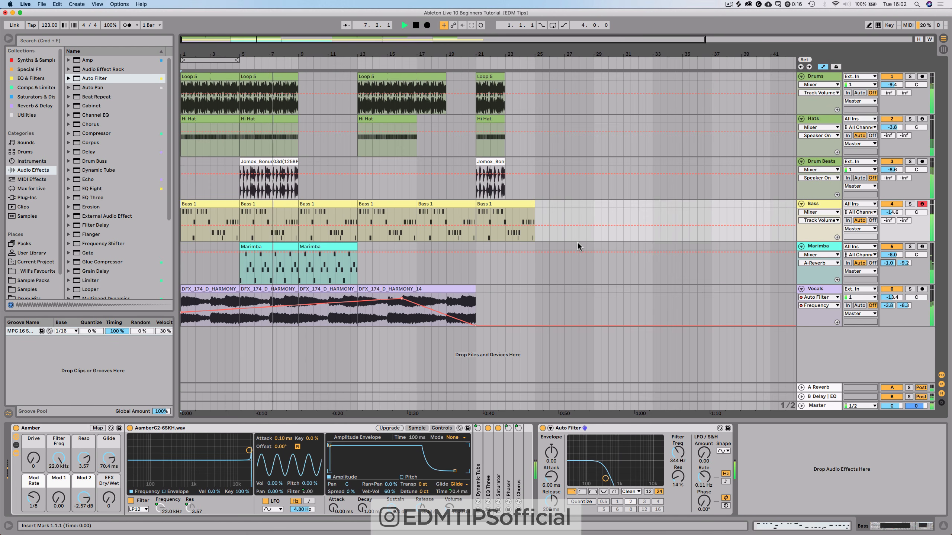
mouse_move(590, 251)
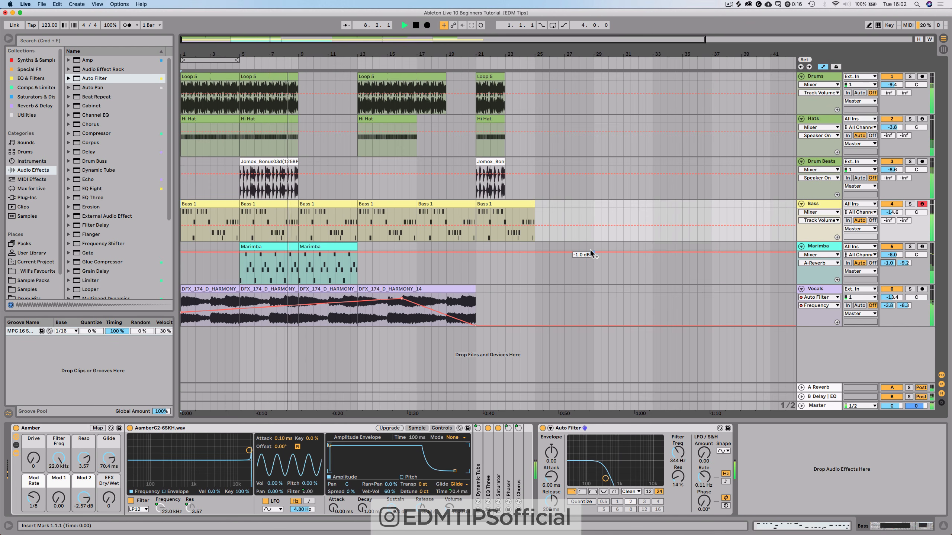
Add a Phaser after the Auto Filter on the Vocals track and play the song from the start.
left_click(831, 291)
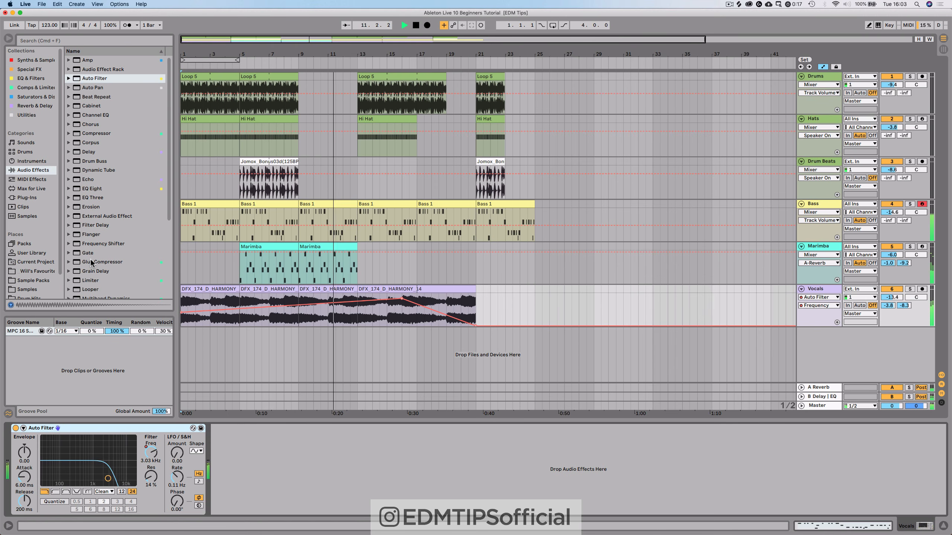
scroll(92, 263, "down", 2)
scroll(89, 262, "up", 2)
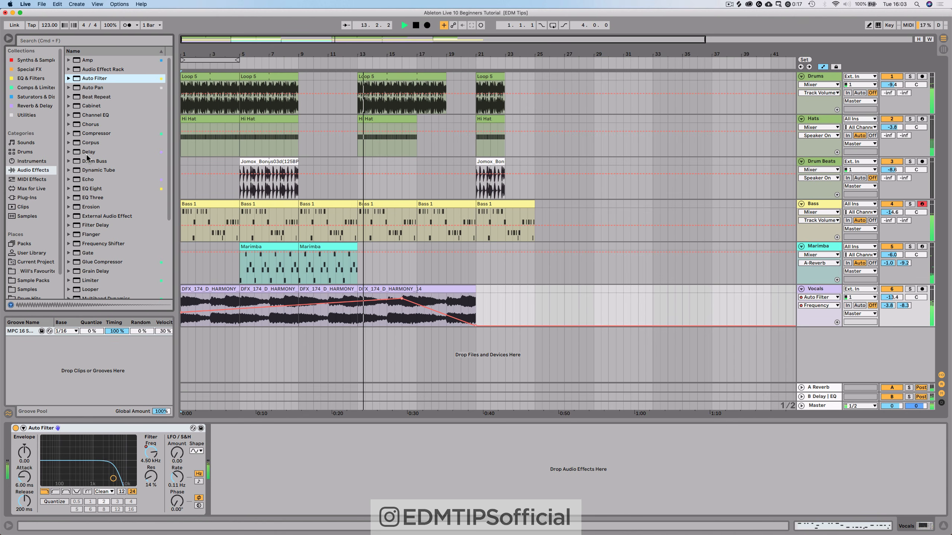
scroll(90, 130, "down", 5)
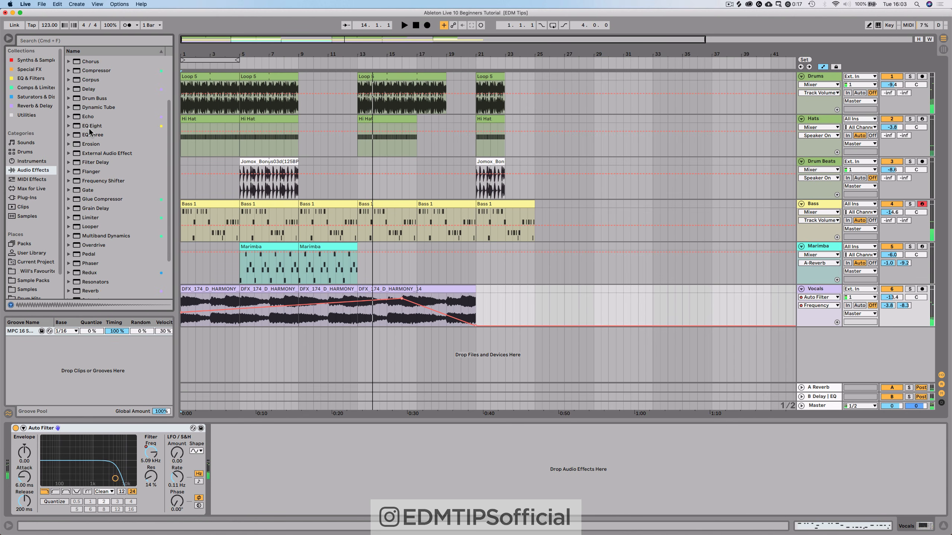
scroll(86, 222, "down", 4)
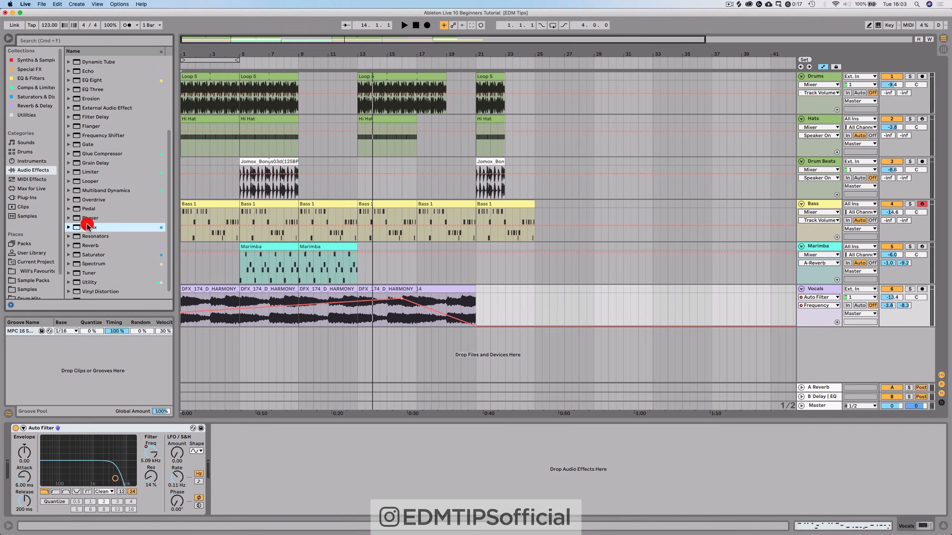
left_click(88, 223)
left_click_drag(90, 218, 266, 442)
key("space")
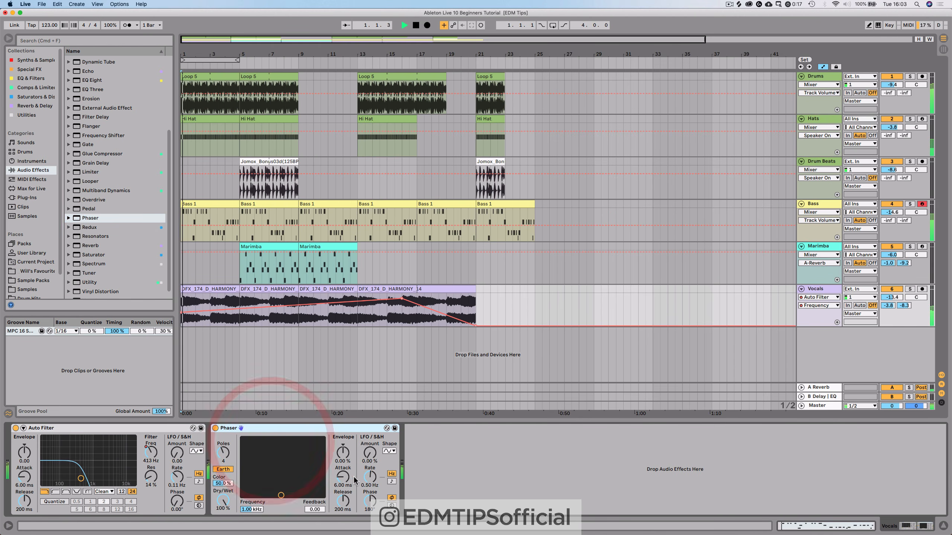
Try the vocal Phaser at 38.9% Dry/Wet, 4.95 kHz frequency and 0.94 feedback, moving playback to around bar 9.
left_click_drag(225, 501, 225, 529)
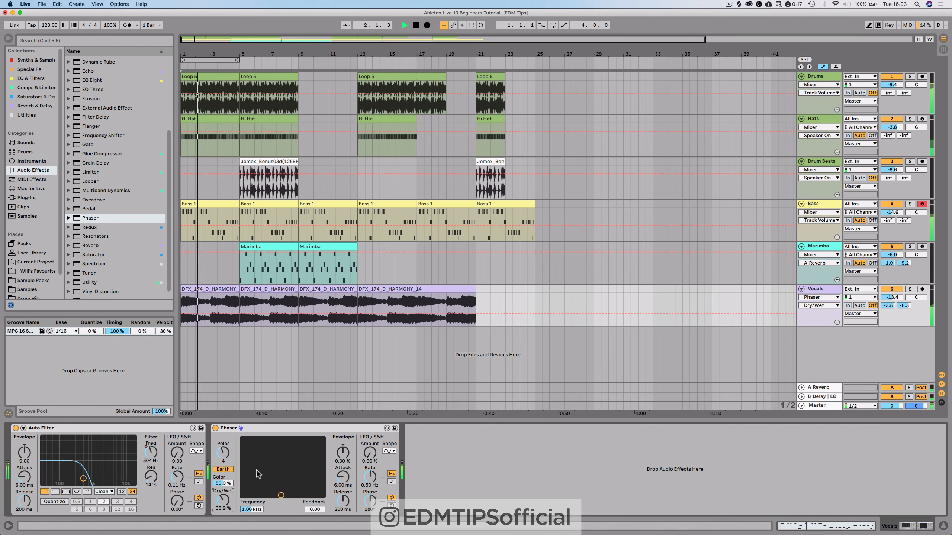
left_click_drag(281, 495, 303, 450)
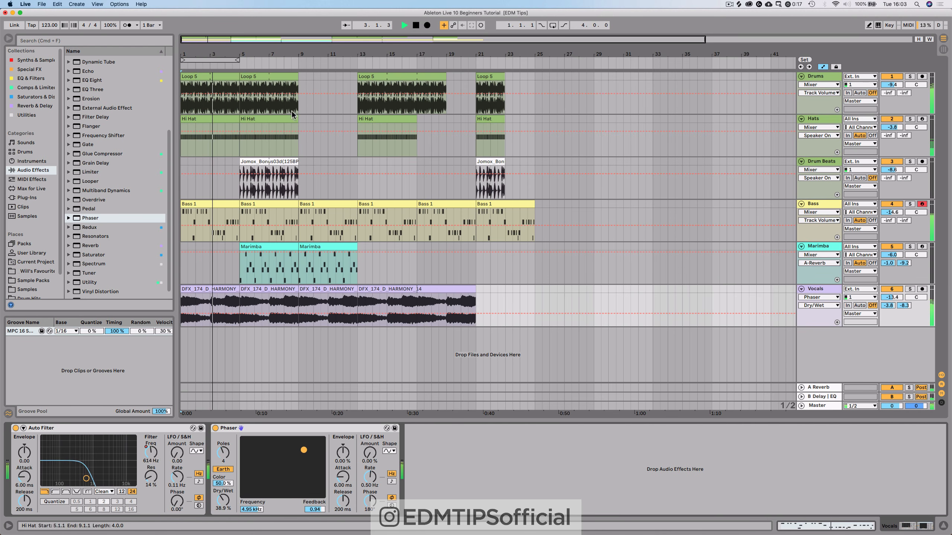
left_click(293, 58)
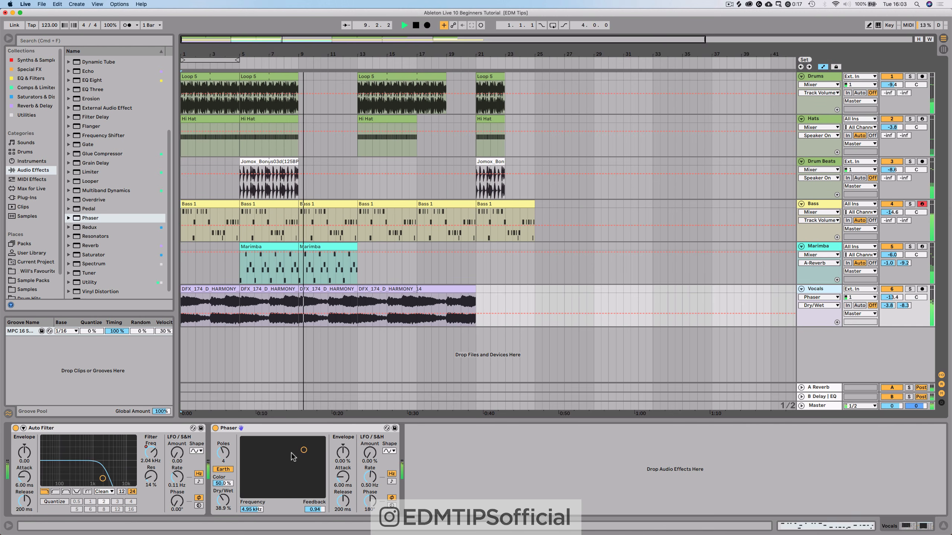
Set the vocal Phaser to 100% Dry/Wet, 7.95 kHz frequency and 0.97 feedback, with LFO amount 71.4% and rate 0.17 Hz.
left_click_drag(291, 454, 276, 481)
left_click_drag(224, 501, 225, 473)
mouse_move(302, 453)
left_mouse_down()
mouse_move(316, 443)
mouse_move(293, 447)
left_mouse_up()
left_click_drag(375, 449, 375, 427)
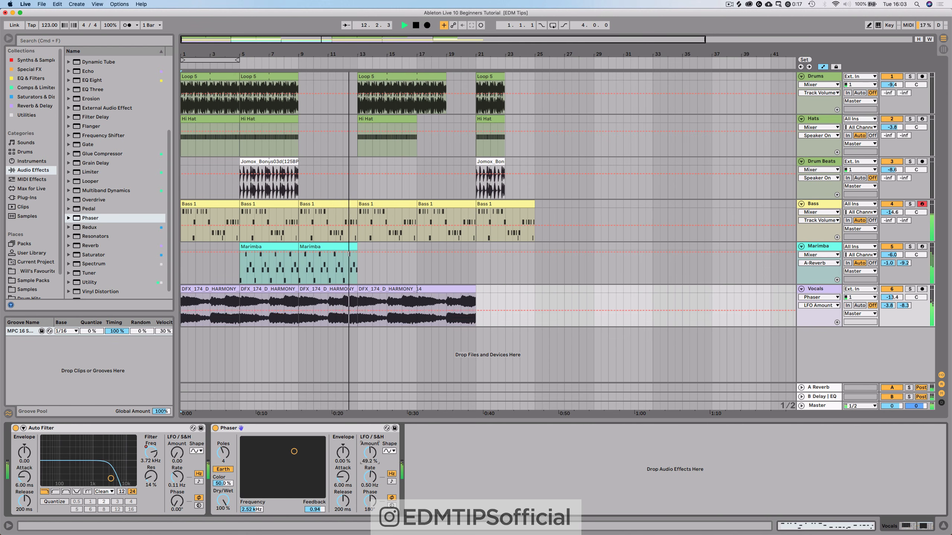
left_click_drag(370, 477, 371, 494)
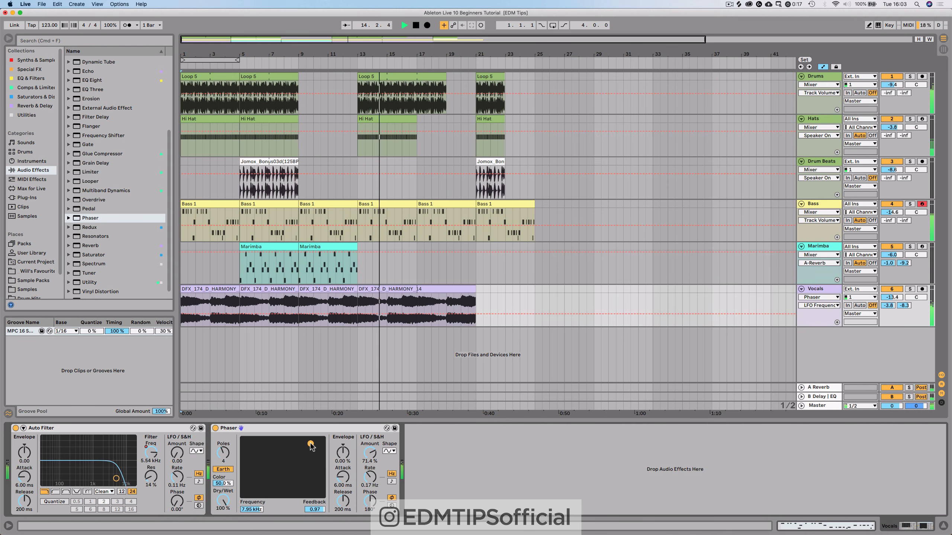
Add an EQ Eight after the Phaser on the Vocals track and raise its band 1 low cut to 90.2 Hz during playback.
left_click_drag(460, 54, 382, 54)
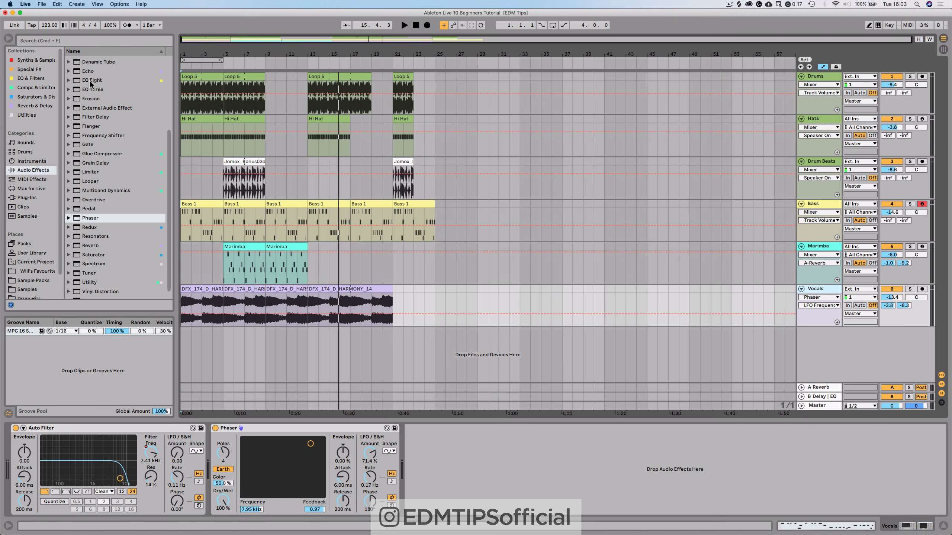
left_click_drag(91, 83, 191, 88)
left_click_drag(439, 489, 439, 489)
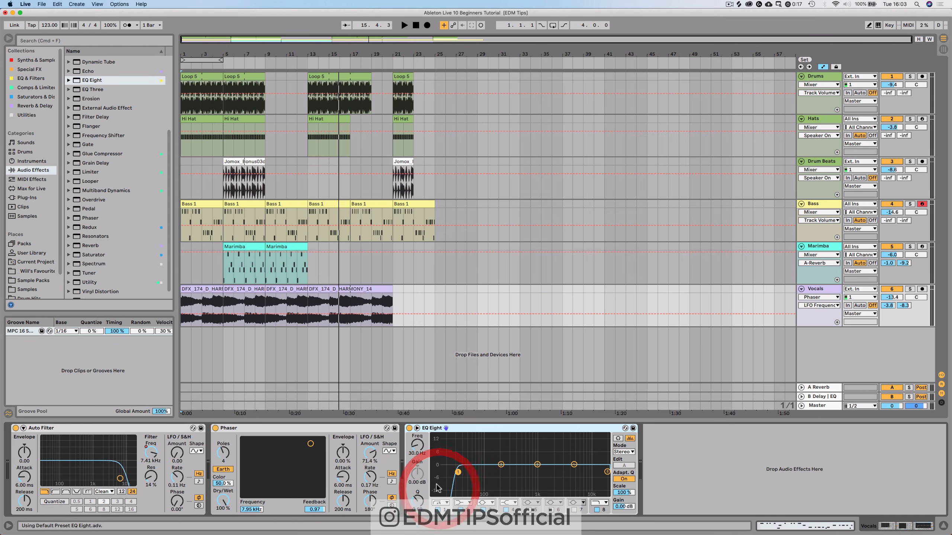
key("space")
left_click_drag(417, 445, 417, 496)
left_click(473, 431)
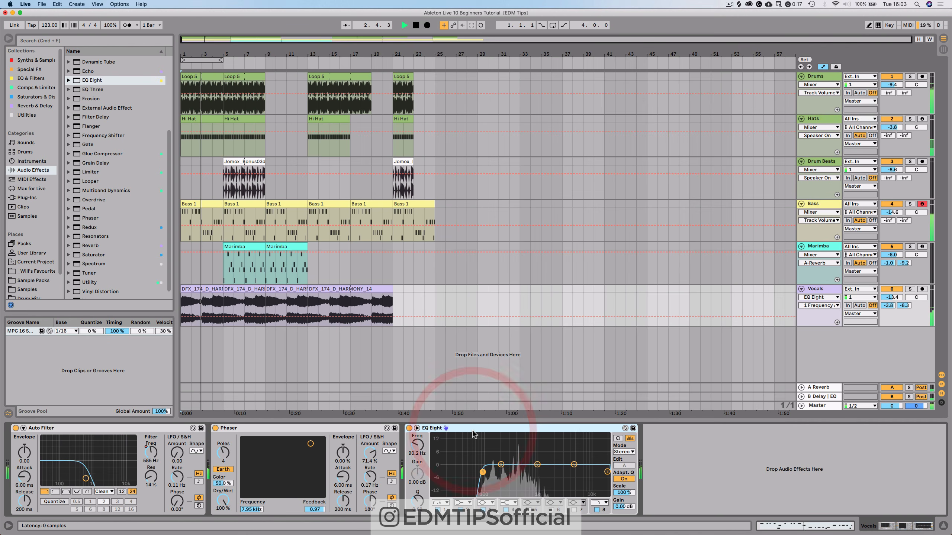
Place the insert mark at bar 15 on the Marimba track.
left_click(326, 269)
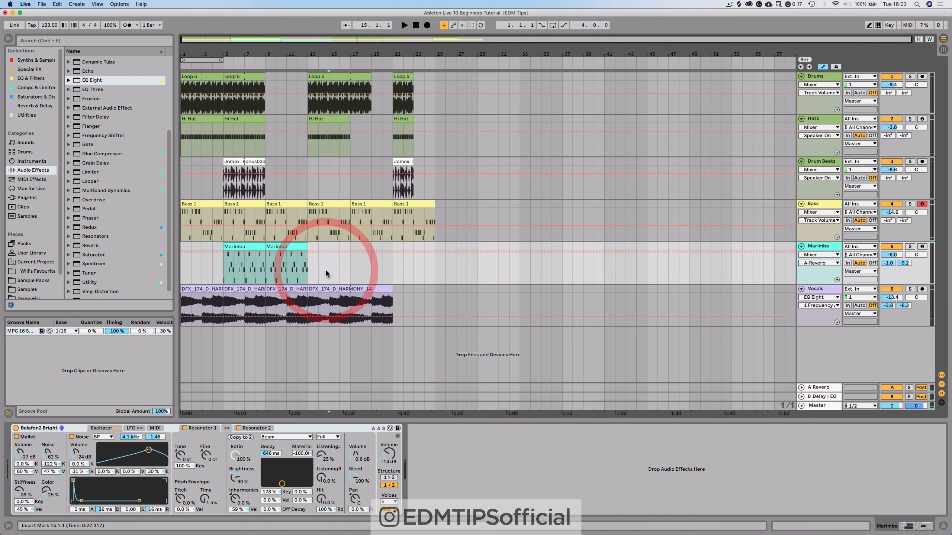